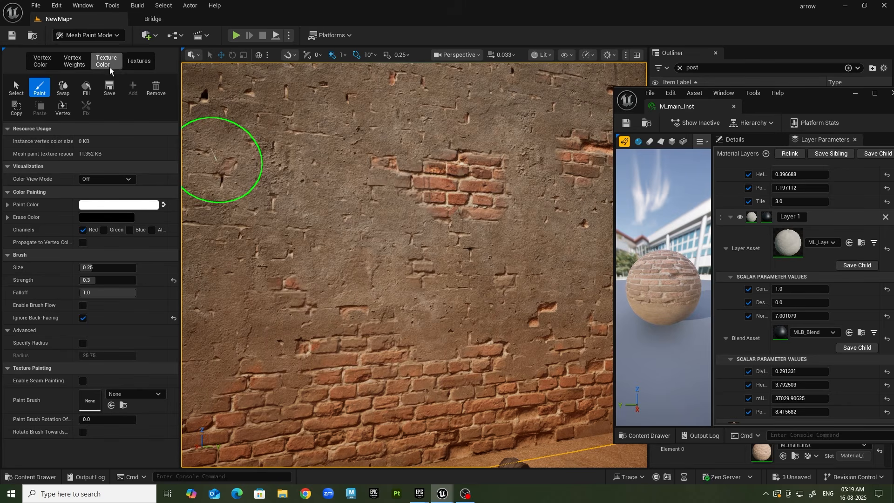
Step: Paint texture colour on the brick wall in white and black, swapping the paint and erase colours between strokes
{"action": "left_click", "coordinate": [400, 165]}
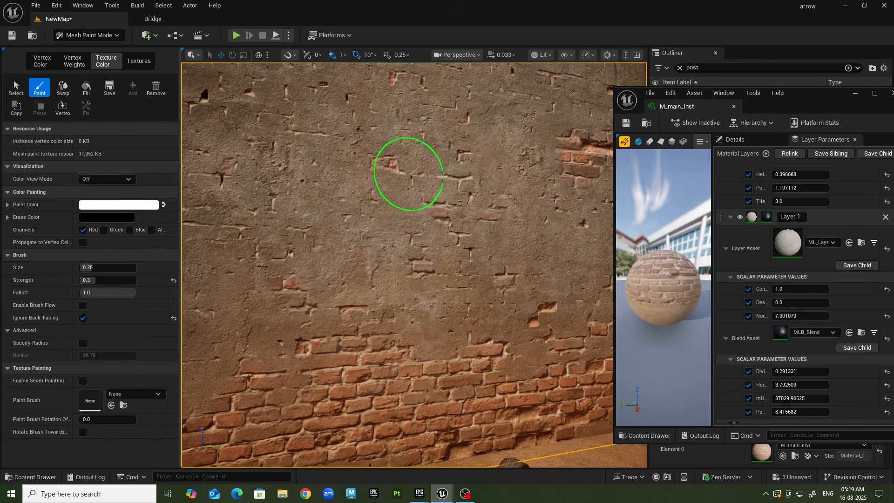
{"action": "right_click_drag", "start_coordinate": [488, 156], "coordinate": [519, 149]}
{"action": "key", "text": "x"}
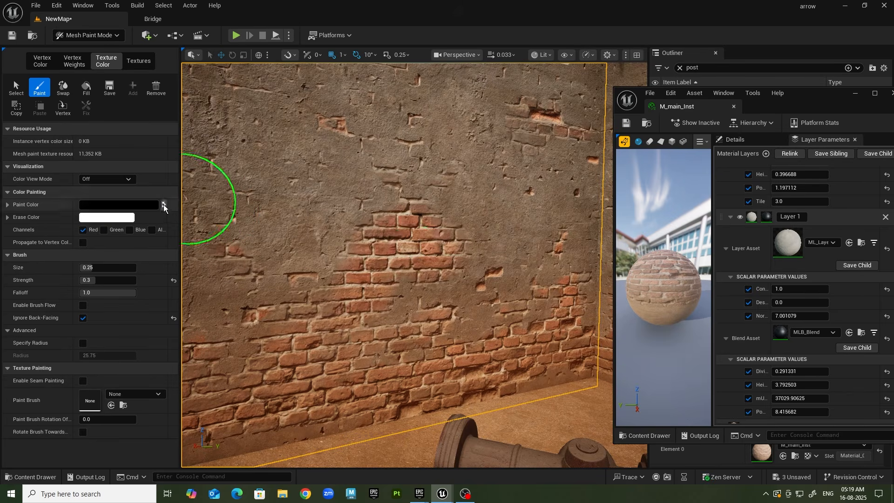
{"action": "left_click", "coordinate": [164, 204]}
{"action": "right_click_drag", "start_coordinate": [430, 215], "coordinate": [401, 214]}
{"action": "mouse_move", "coordinate": [412, 258]}
{"action": "left_mouse_down"}
{"action": "mouse_move", "coordinate": [464, 254]}
{"action": "mouse_move", "coordinate": [327, 315]}
{"action": "mouse_move", "coordinate": [465, 244]}
{"action": "left_mouse_up"}
{"action": "mouse_move", "coordinate": [414, 255]}
{"action": "right_mouse_down"}
{"action": "mouse_move", "coordinate": [443, 154]}
{"action": "mouse_move", "coordinate": [449, 225]}
{"action": "right_mouse_up"}
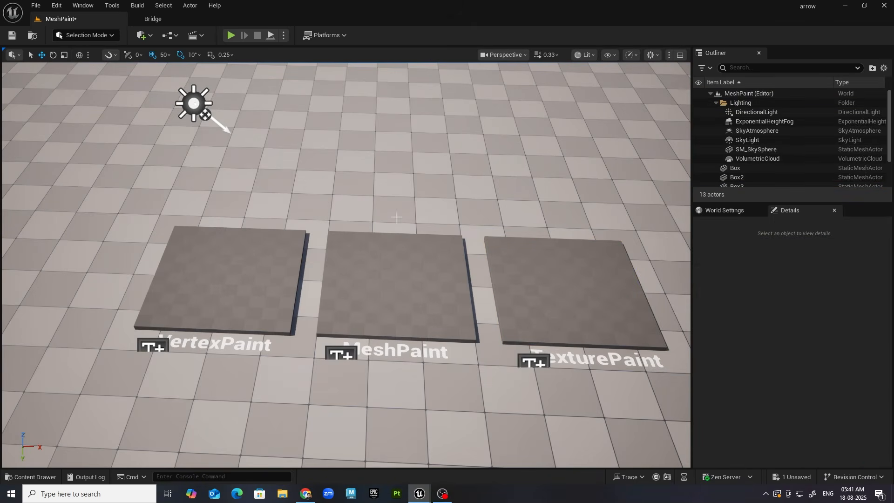
Step: Examine the mesh density of the VertexPaint and MeshPaint boxes in Wireframe view mode, and return the viewport to Lit
{"action": "scroll", "coordinate": [226, 283], "scroll_direction": "up", "scroll_amount": 5}
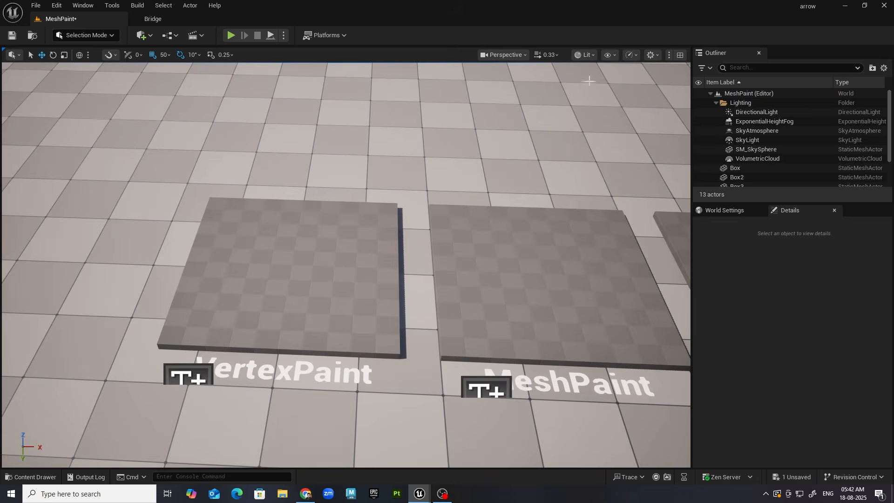
{"action": "left_click", "coordinate": [589, 54]}
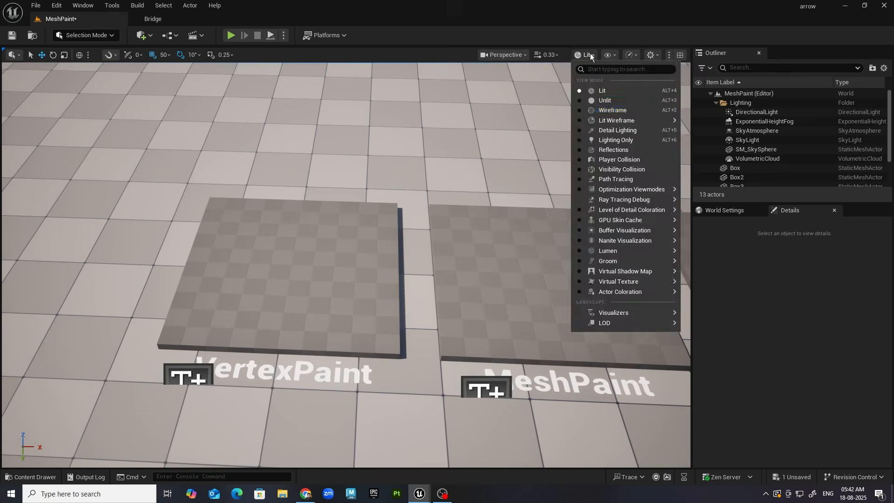
{"action": "left_click", "coordinate": [629, 110]}
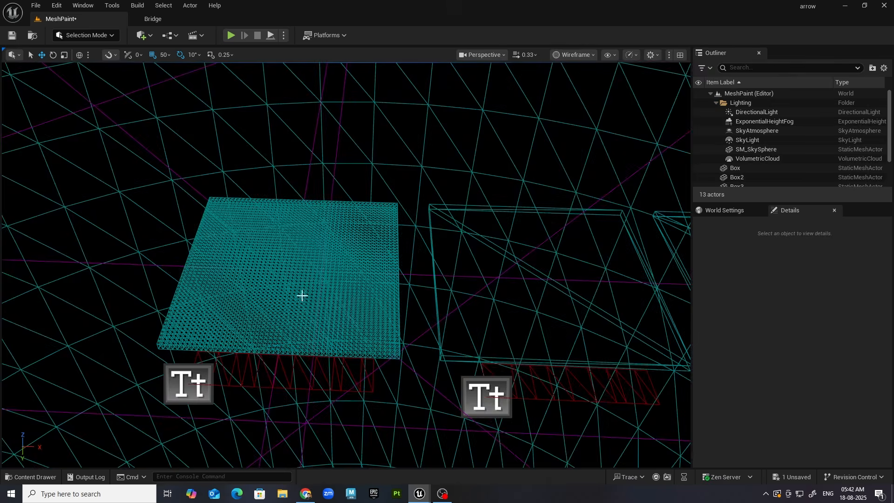
{"action": "scroll", "coordinate": [301, 295], "scroll_direction": "up", "scroll_amount": 1}
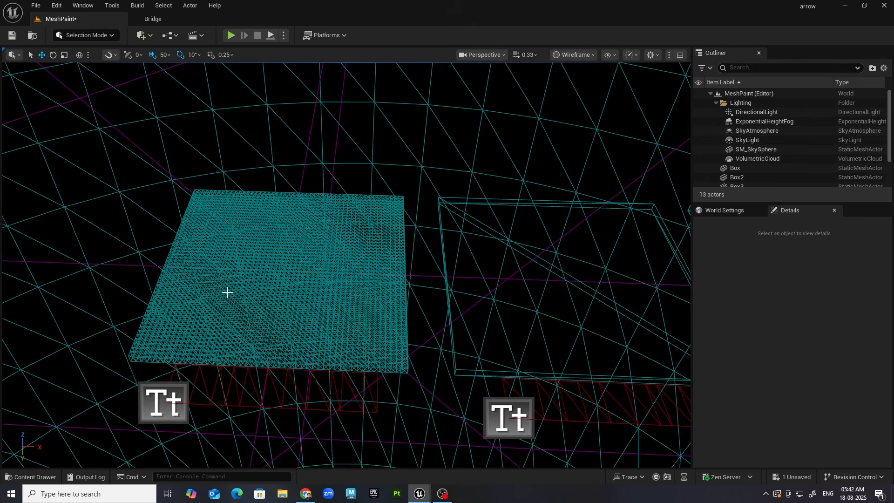
{"action": "left_click", "coordinate": [580, 55]}
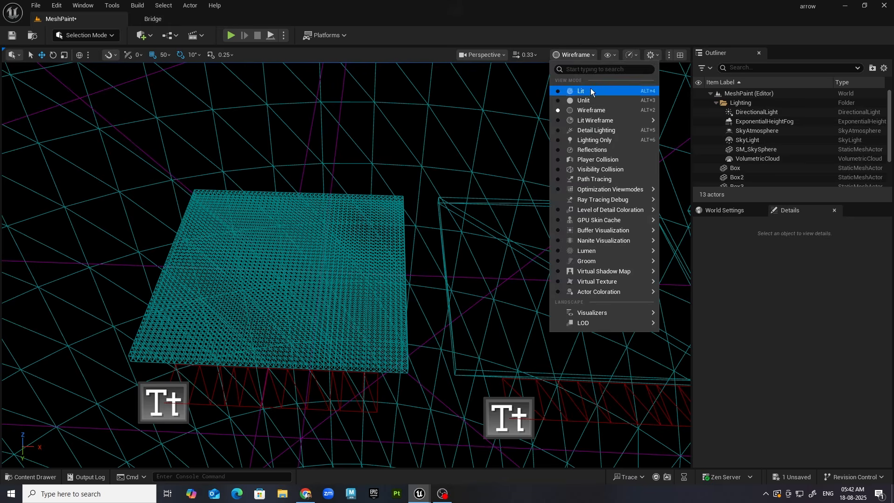
{"action": "left_click", "coordinate": [590, 89]}
{"action": "scroll", "coordinate": [406, 297], "scroll_direction": "down", "scroll_amount": 2}
Step: Create a material named M_VetexPaint in the Material folder of _01_MeshPaint and open it for editing
{"action": "left_click", "coordinate": [30, 477]}
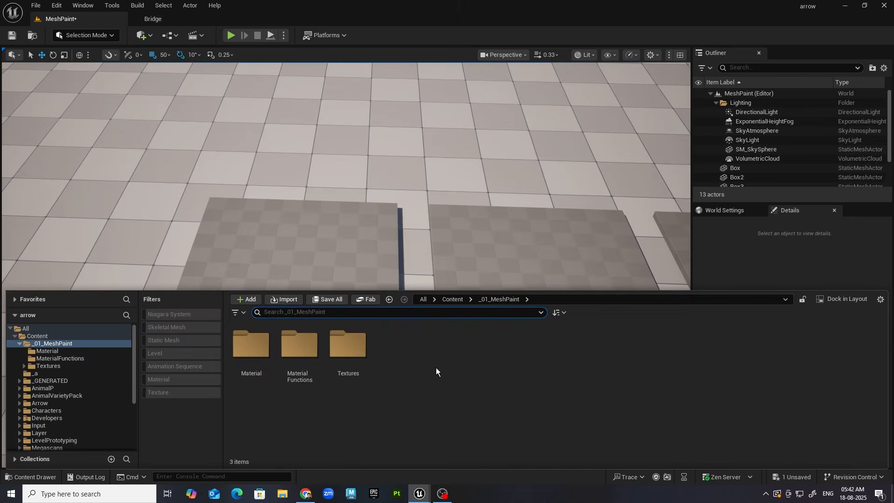
{"action": "double_click", "coordinate": [259, 346]}
{"action": "right_click", "coordinate": [373, 364]}
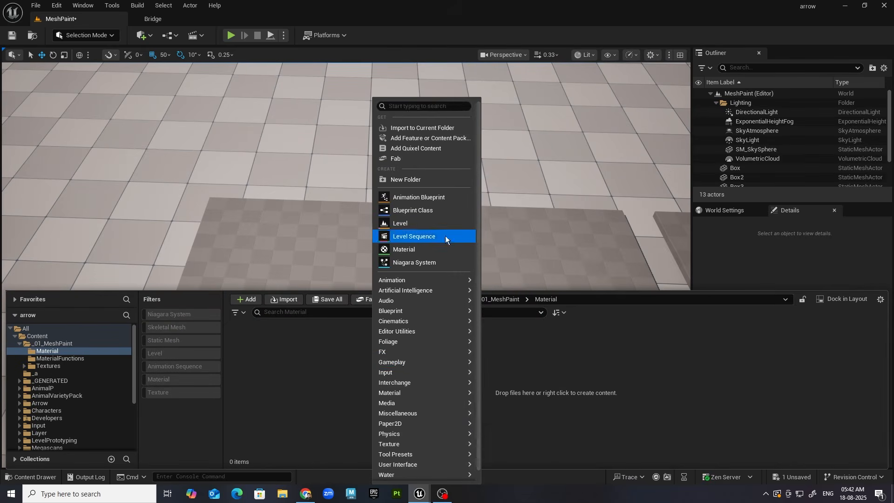
{"action": "key", "text": "Escape"}
{"action": "type", "text": "M_"}
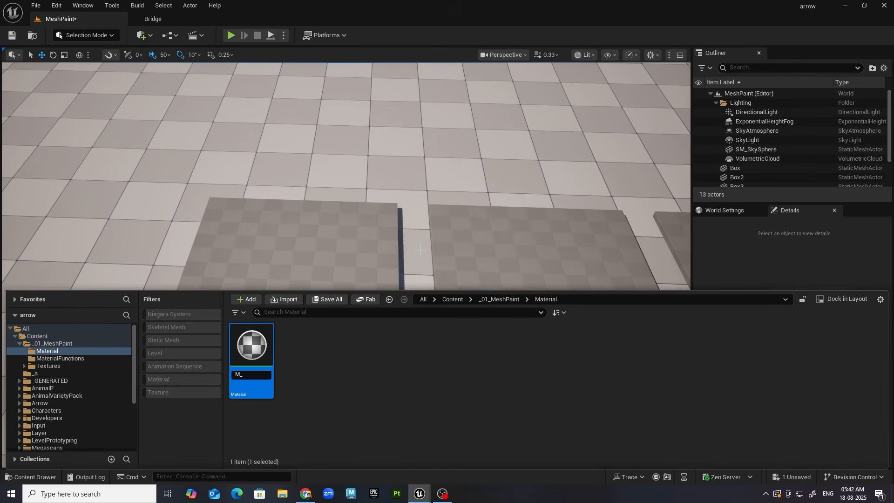
{"action": "key", "text": "Return"}
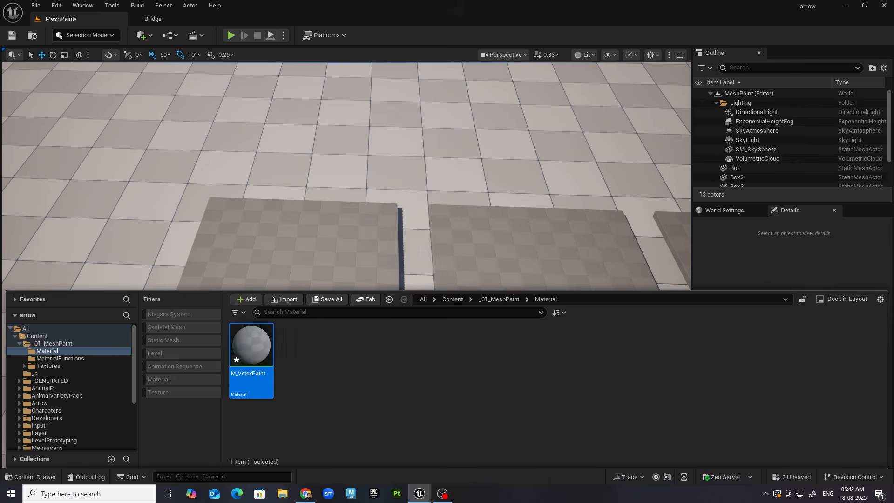
{"action": "double_click", "coordinate": [252, 339]}
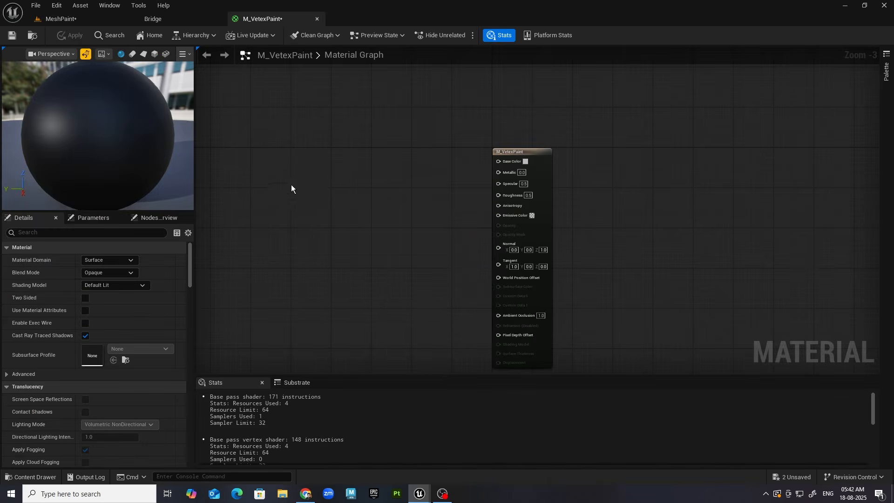
Step: Add a Constant3Vector node to the material graph and set its colour to blue (R 0.0, G 0.277, B 1.0)
{"action": "right_click", "coordinate": [309, 172]}
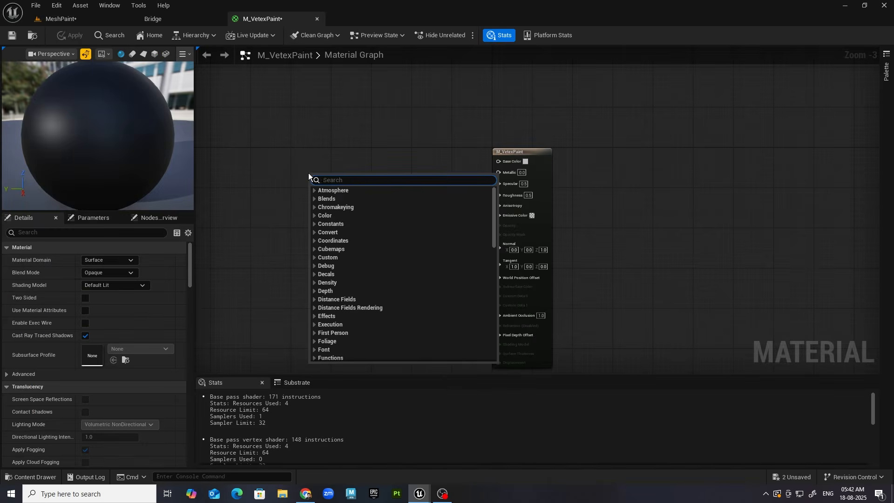
{"action": "type", "text": "3 ve"}
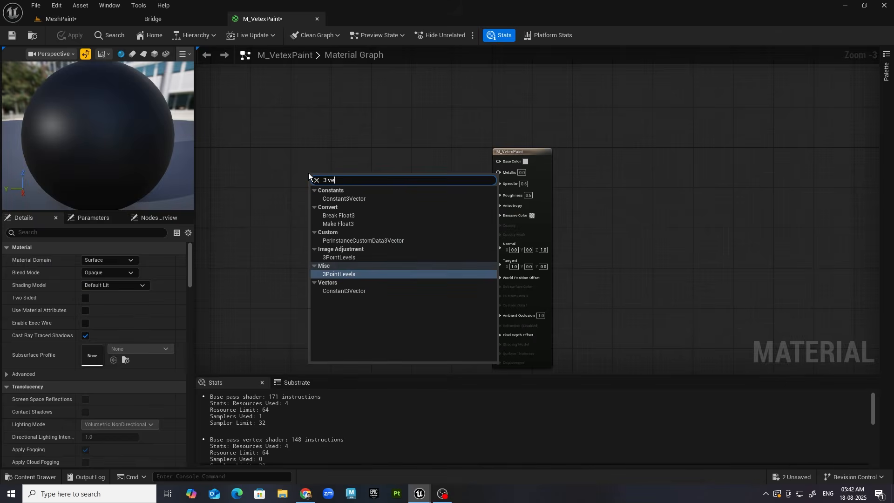
{"action": "left_click", "coordinate": [347, 199]}
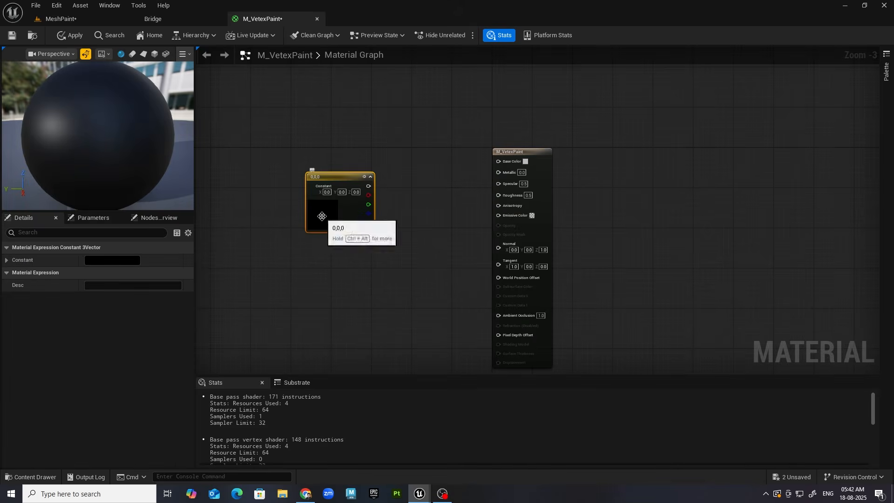
{"action": "double_click", "coordinate": [321, 218]}
{"action": "left_click_drag", "start_coordinate": [362, 272], "coordinate": [343, 253]}
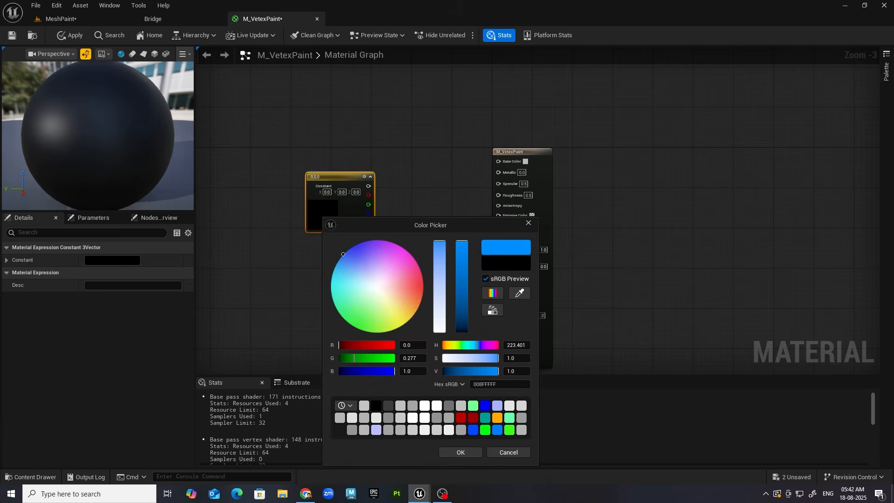
{"action": "left_click", "coordinate": [460, 452]}
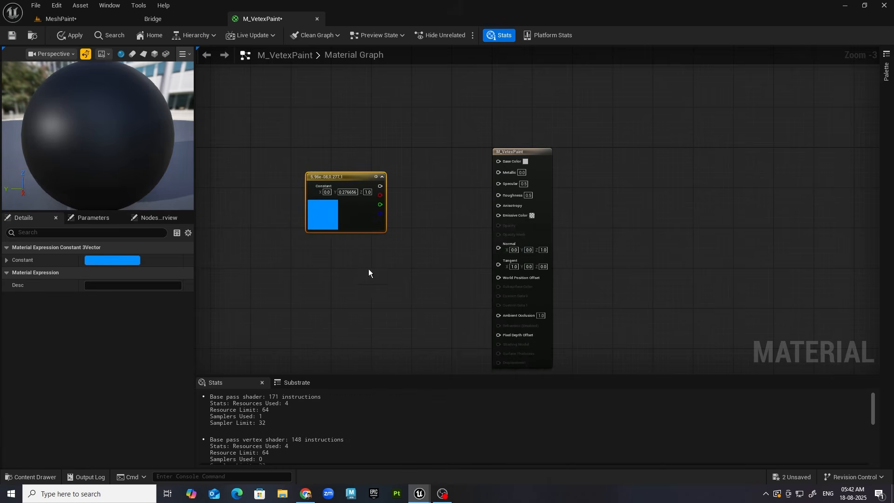
Step: Duplicate the blue constant, place the copy directly below it, and set its colour to yellow (R 1.0, G 0.746, B 0.0)
{"action": "key", "text": "ctrl+d"}
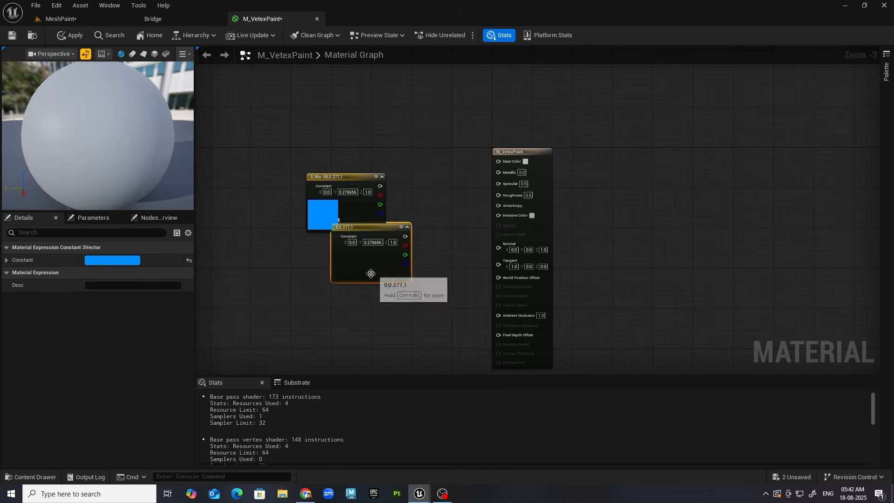
{"action": "left_click_drag", "start_coordinate": [374, 273], "coordinate": [340, 291]}
{"action": "double_click", "coordinate": [320, 284]}
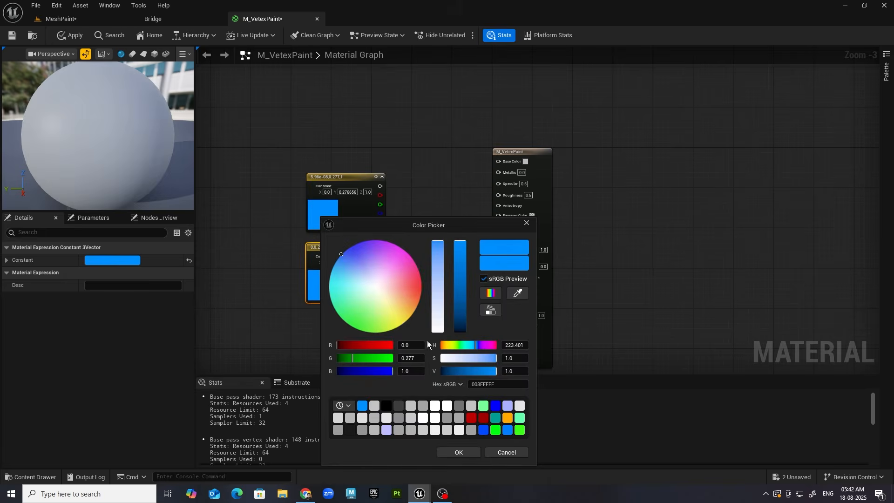
{"action": "left_click", "coordinate": [402, 283]}
{"action": "left_click_drag", "start_coordinate": [401, 283], "coordinate": [408, 318]}
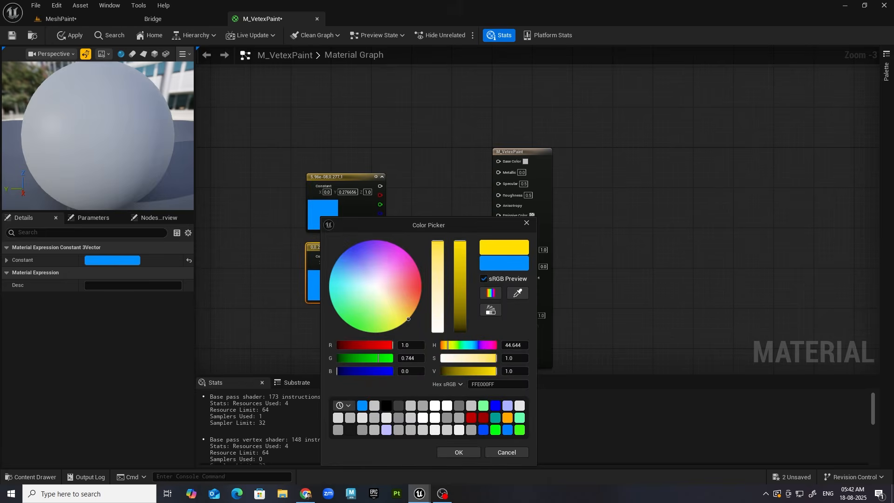
{"action": "left_click", "coordinate": [458, 452]}
Step: Move the blue and yellow constants together slightly farther from the material's output node
{"action": "right_click_drag", "start_coordinate": [461, 193], "coordinate": [401, 208]}
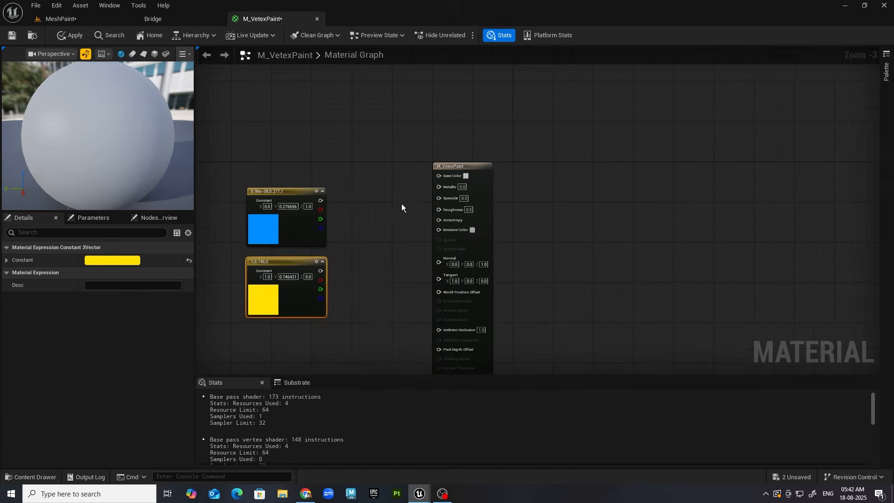
{"action": "left_click_drag", "start_coordinate": [254, 136], "coordinate": [310, 324]}
{"action": "left_click_drag", "start_coordinate": [292, 263], "coordinate": [267, 223]}
{"action": "right_click_drag", "start_coordinate": [375, 242], "coordinate": [467, 258]}
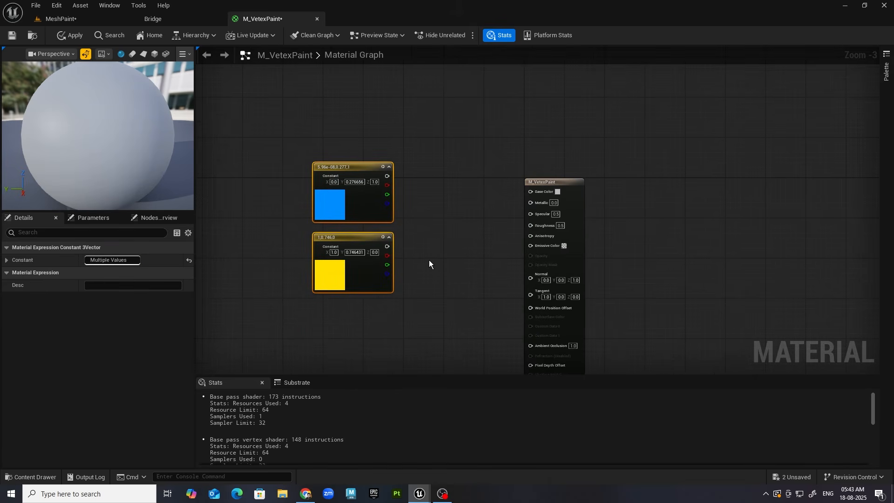
Step: Add one LinearInterpolate (Lerp) node between the colour constants and the material's output node
{"action": "right_click", "coordinate": [418, 213]}
{"action": "type", "text": "lin"}
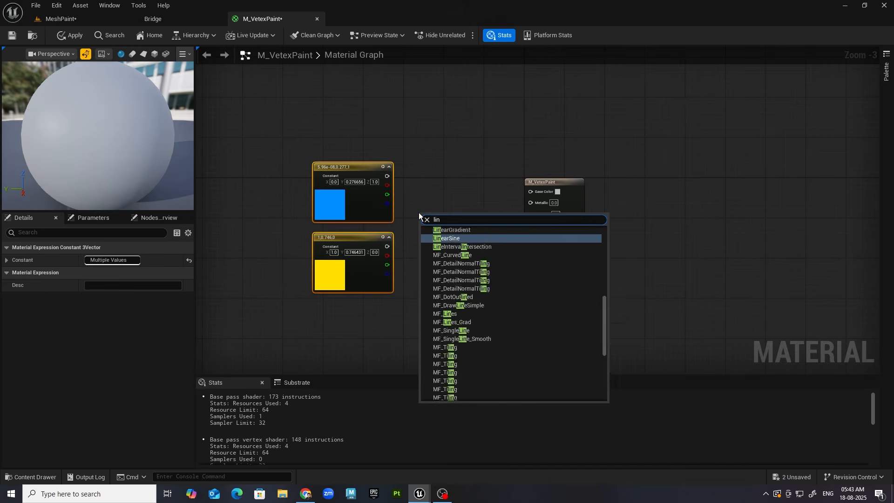
{"action": "type", "text": "ear"}
{"action": "left_click", "coordinate": [470, 396]}
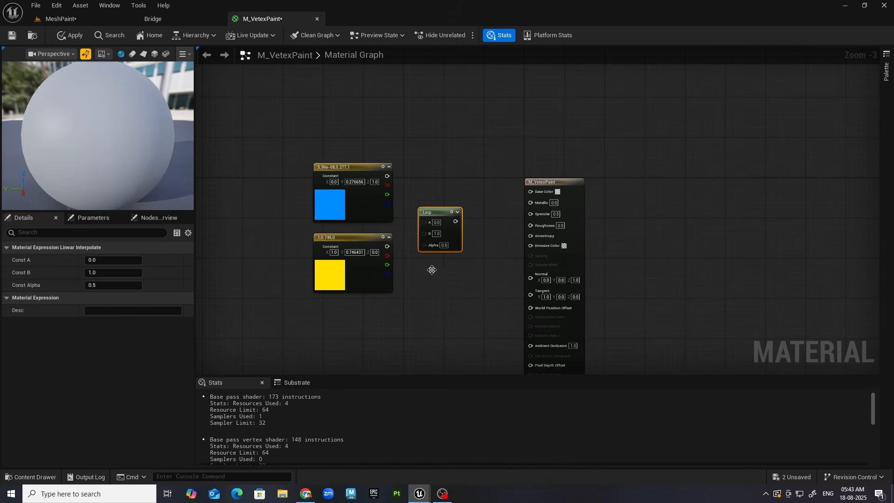
{"action": "key", "text": "ctrl+d"}
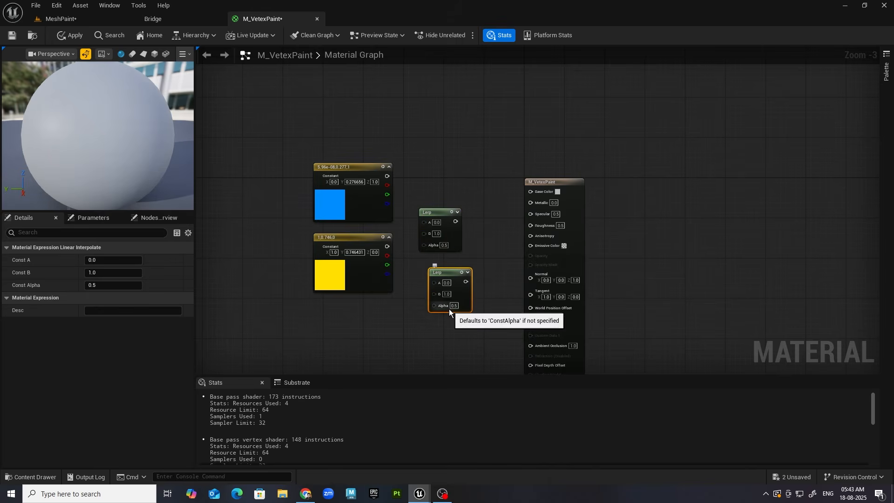
{"action": "key", "text": "Delete"}
Step: Connect the blue constant to Lerp A, the yellow constant to Lerp B, and the Lerp output to Base Color
{"action": "scroll", "coordinate": [412, 183], "scroll_direction": "up", "scroll_amount": 2}
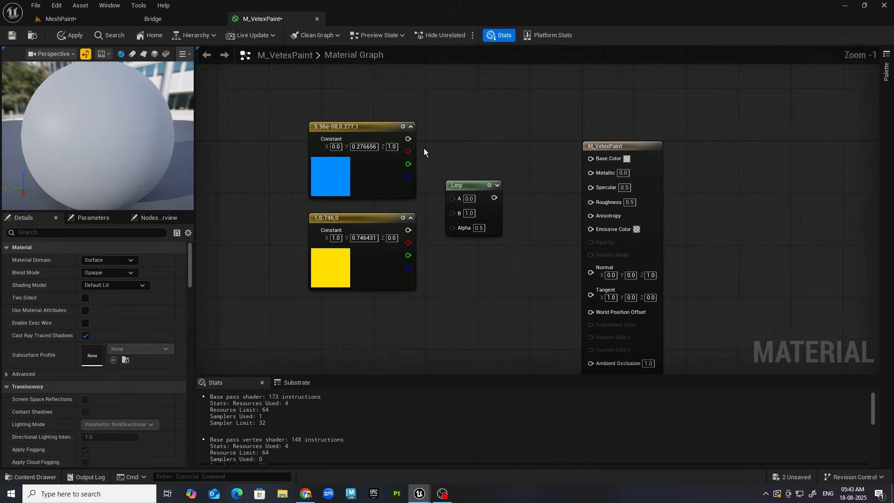
{"action": "left_click_drag", "start_coordinate": [408, 138], "coordinate": [458, 200]}
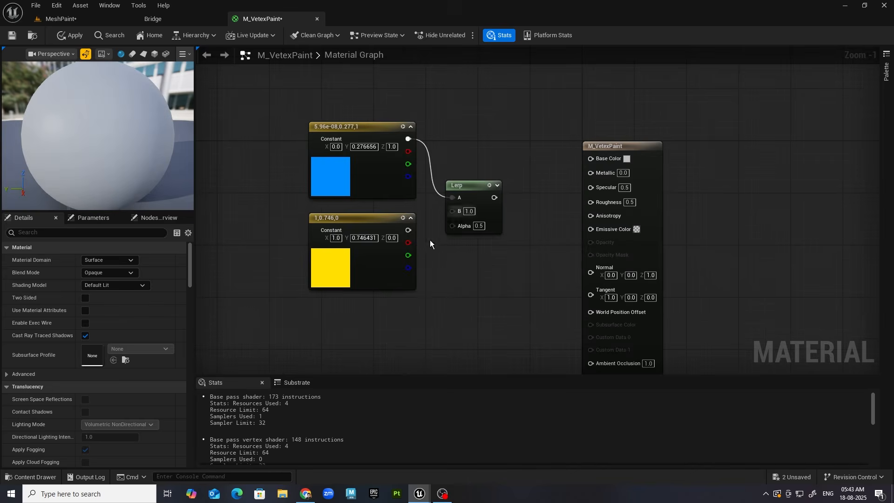
{"action": "left_click_drag", "start_coordinate": [408, 230], "coordinate": [461, 214]}
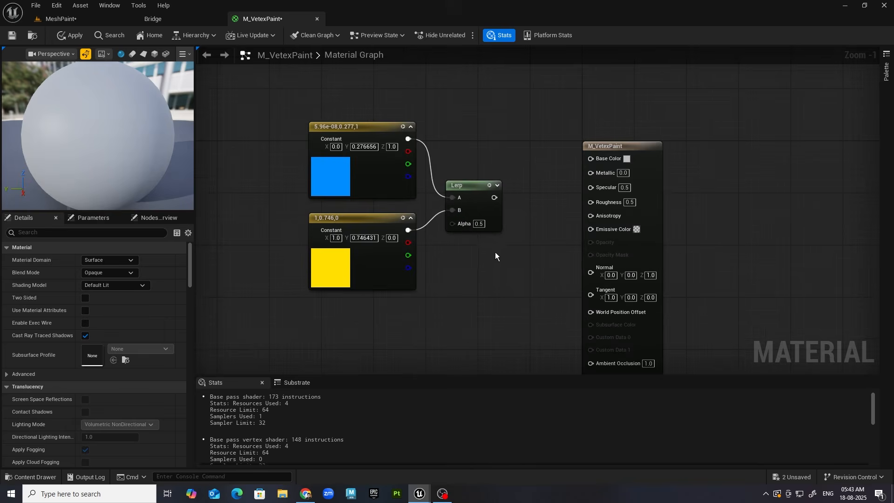
{"action": "right_click_drag", "start_coordinate": [493, 198], "coordinate": [497, 182]}
{"action": "left_click_drag", "start_coordinate": [497, 182], "coordinate": [601, 140]}
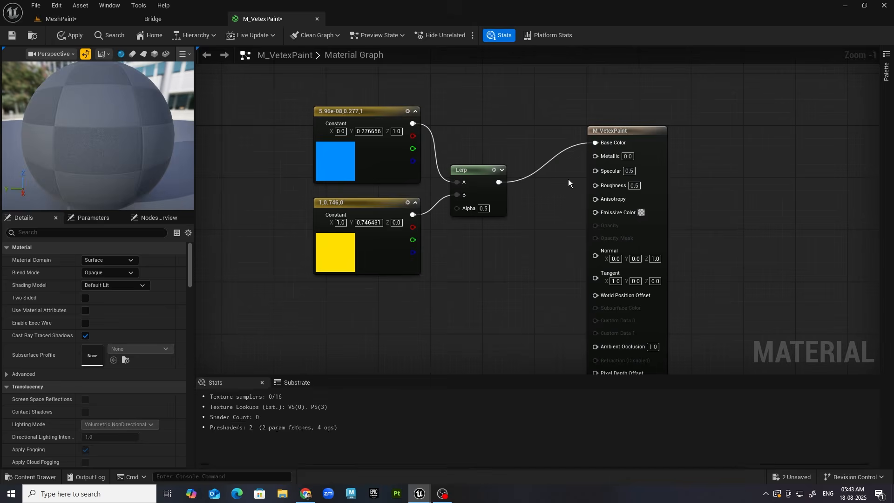
{"action": "left_click_drag", "start_coordinate": [475, 173], "coordinate": [482, 123]}
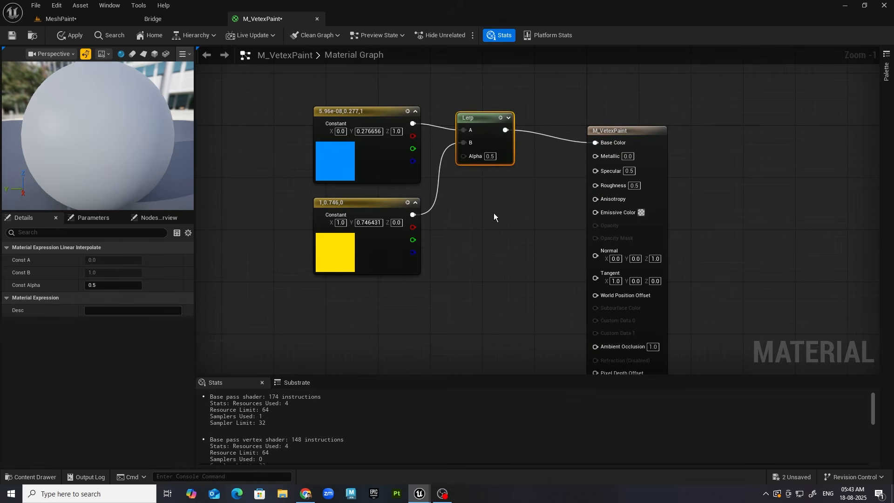
Step: Set the Lerp node's Alpha to 0 to preview input A on the material
{"action": "left_click", "coordinate": [493, 213]}
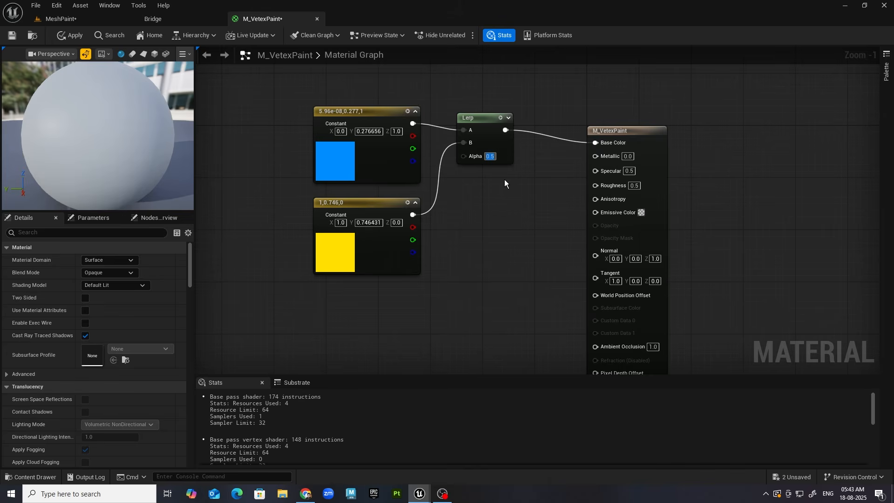
{"action": "type", "text": "0"}
{"action": "key", "text": "Return"}
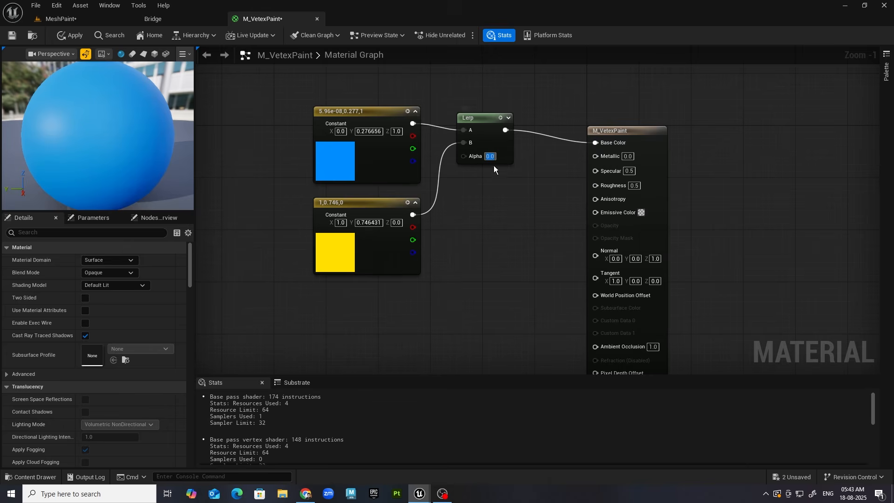
Step: Set the Lerp node's Alpha to 1 to preview input B on the material
{"action": "type", "text": "1"}
{"action": "key", "text": "Return"}
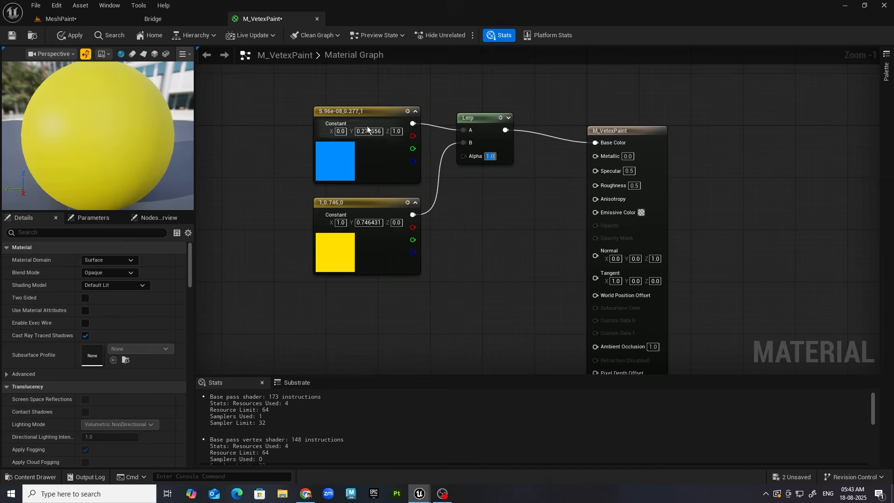
{"action": "right_click_drag", "start_coordinate": [504, 236], "coordinate": [438, 251]}
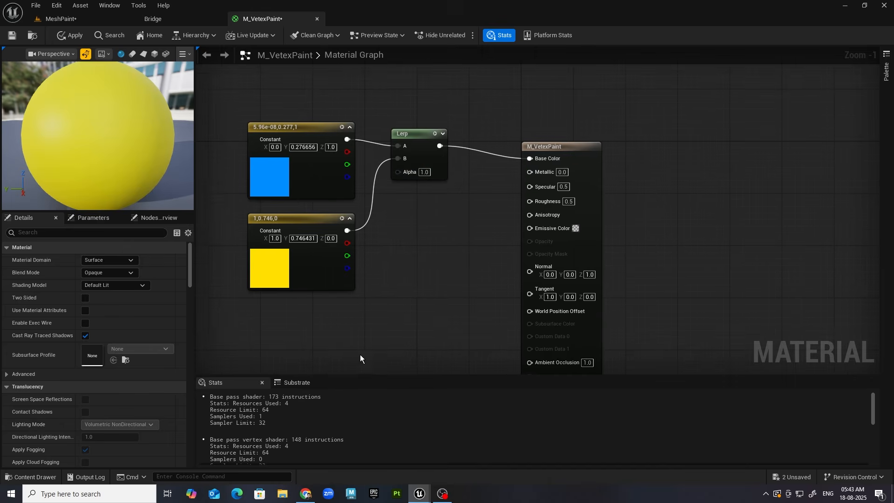
Step: Add a Vertex Color node to the material graph and place it below the yellow colour constant
{"action": "right_click_drag", "start_coordinate": [360, 355], "coordinate": [420, 283]}
{"action": "right_click", "coordinate": [320, 295]}
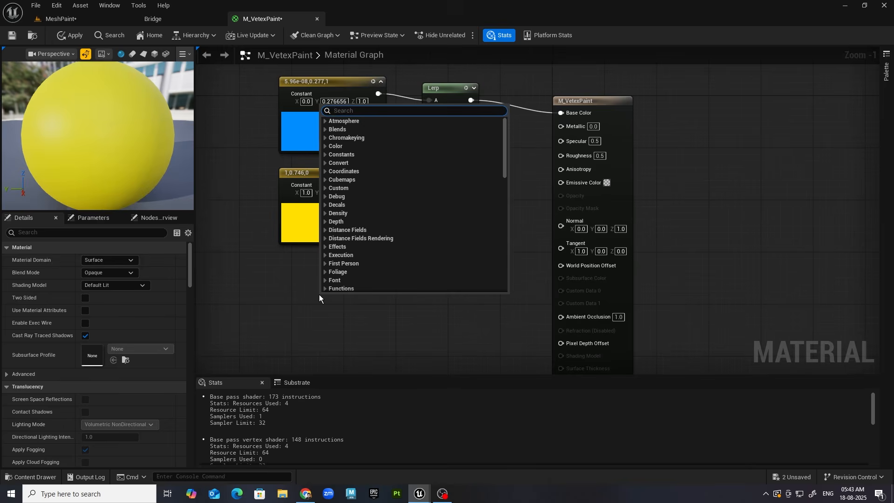
{"action": "type", "text": "vertex"}
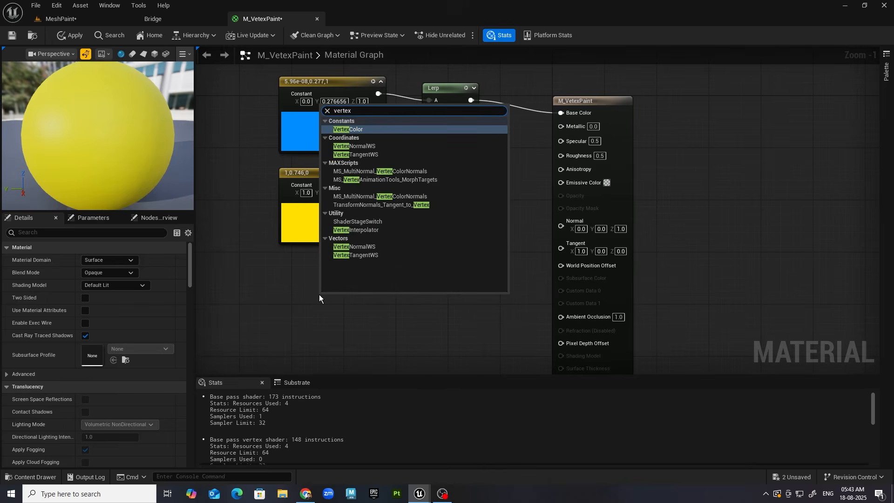
{"action": "left_click", "coordinate": [350, 129]}
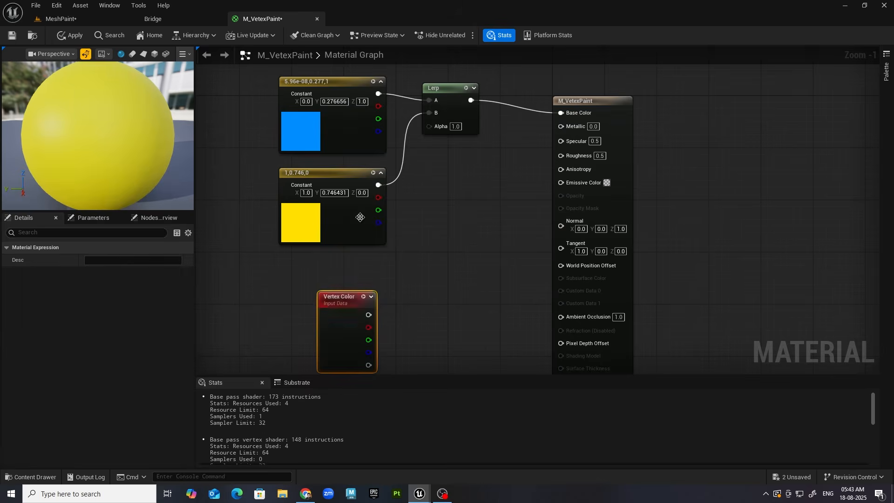
{"action": "left_click_drag", "start_coordinate": [342, 297], "coordinate": [342, 277]}
{"action": "right_click_drag", "start_coordinate": [367, 322], "coordinate": [359, 297]}
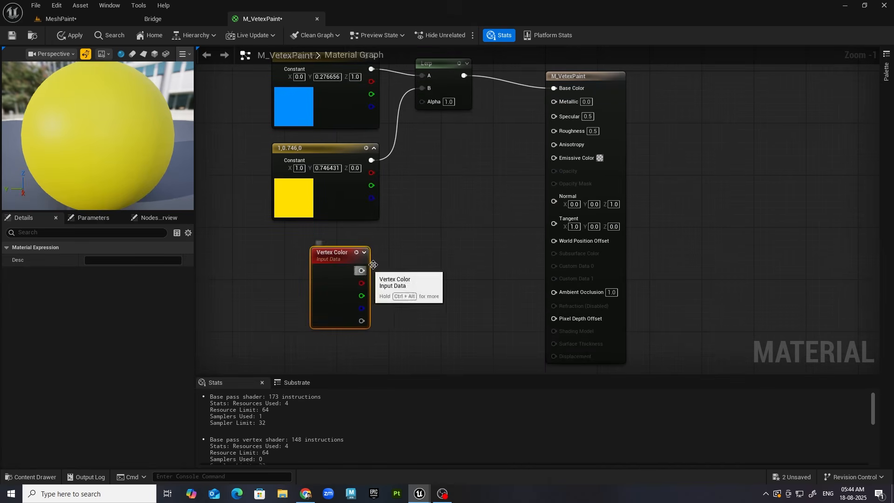
Step: Connect the Vertex Color node's red output to the Lerp Alpha input and save the material
{"action": "left_click_drag", "start_coordinate": [364, 282], "coordinate": [438, 105]}
{"action": "right_click_drag", "start_coordinate": [365, 174], "coordinate": [375, 234]}
{"action": "right_click_drag", "start_coordinate": [446, 289], "coordinate": [450, 258]}
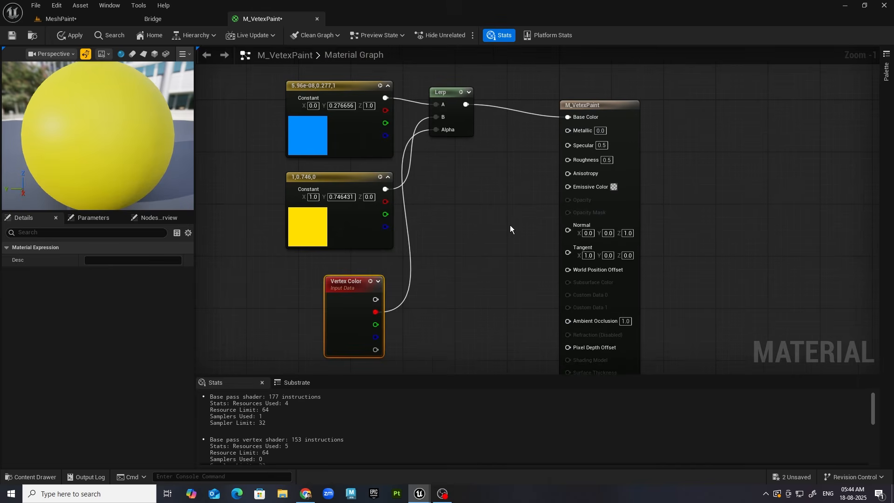
{"action": "right_click_drag", "start_coordinate": [510, 225], "coordinate": [501, 204]}
{"action": "left_click", "coordinate": [7, 36]}
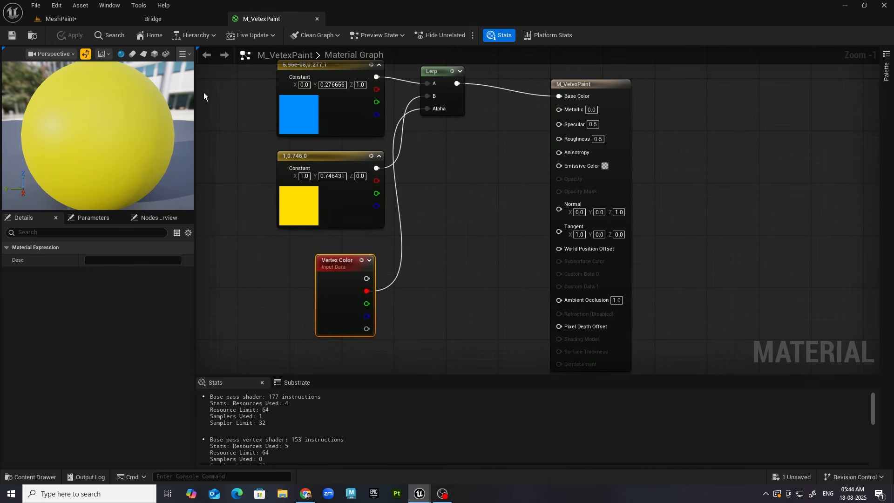
Step: In the MeshPaint level, create a material instance of M_VetexPaint with its default name and apply it to the VertexPaint box
{"action": "left_click", "coordinate": [83, 13]}
{"action": "left_click", "coordinate": [51, 478]}
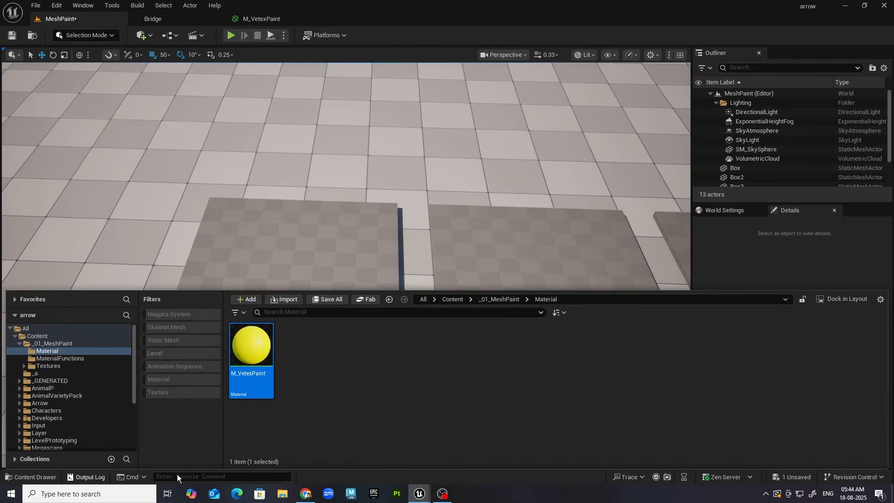
{"action": "right_click", "coordinate": [249, 342]}
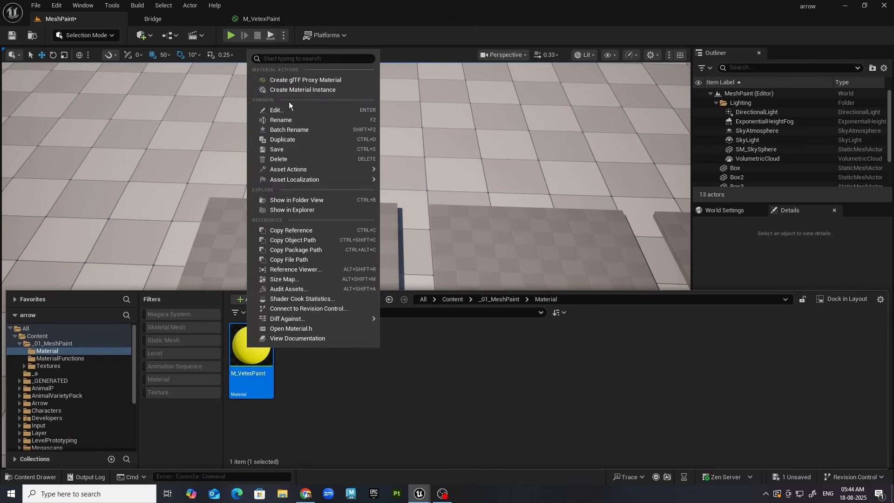
{"action": "left_click", "coordinate": [293, 90]}
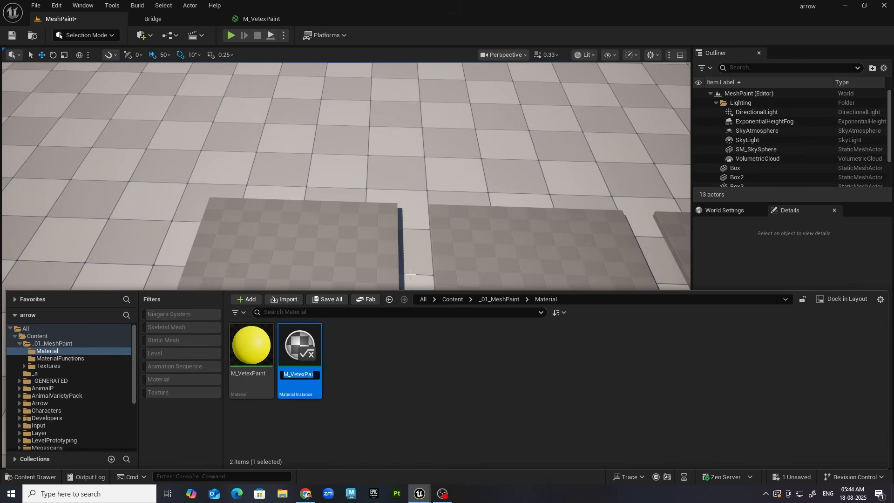
{"action": "key", "text": "Return"}
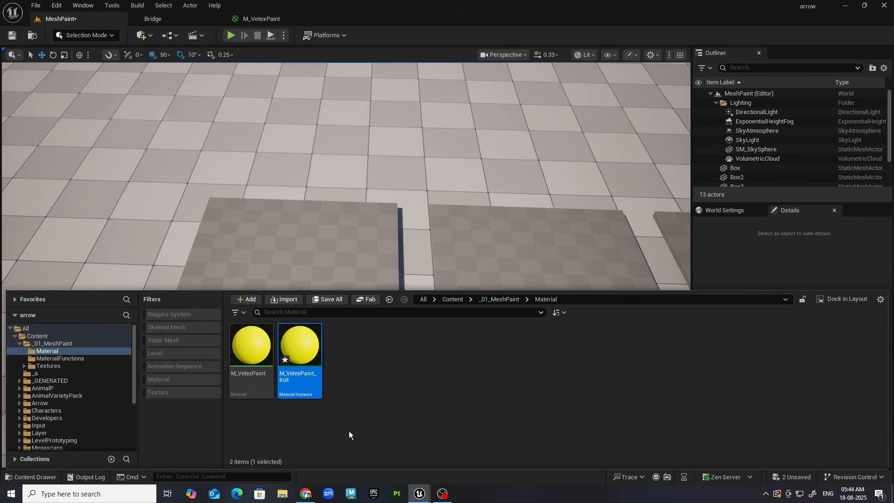
{"action": "key", "text": "ctrl+z"}
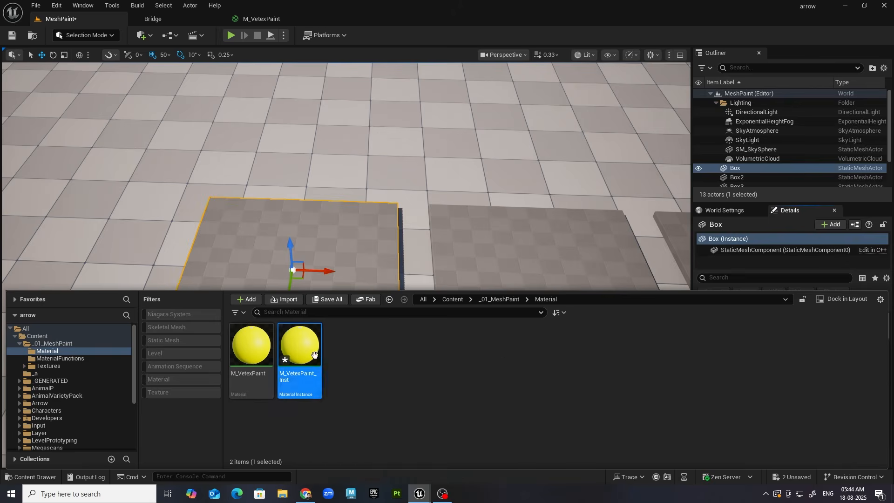
{"action": "left_click_drag", "start_coordinate": [303, 355], "coordinate": [263, 233]}
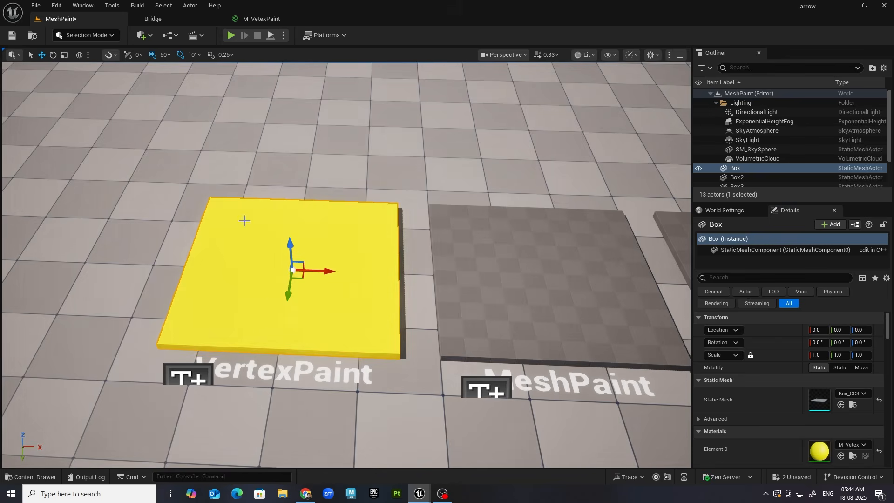
Step: Switch the level editor to Mesh Paint mode and activate the Paint tool for vertex colours
{"action": "left_click", "coordinate": [88, 35]}
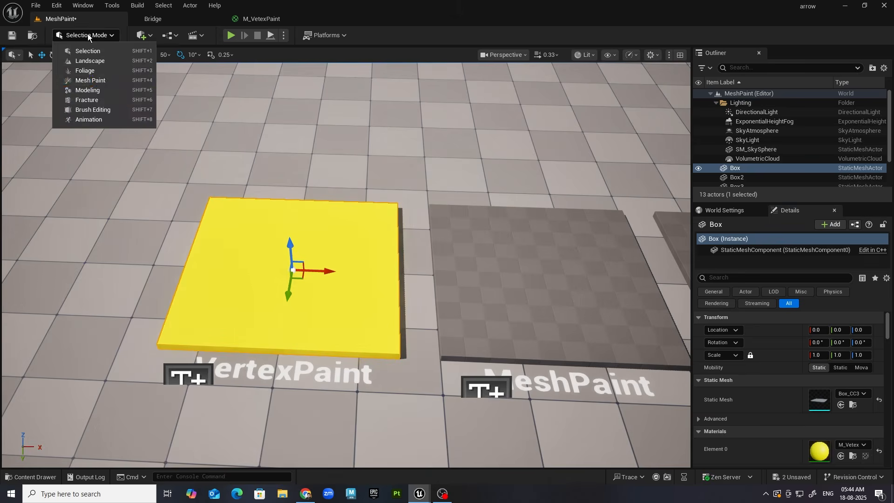
{"action": "left_click", "coordinate": [310, 431]}
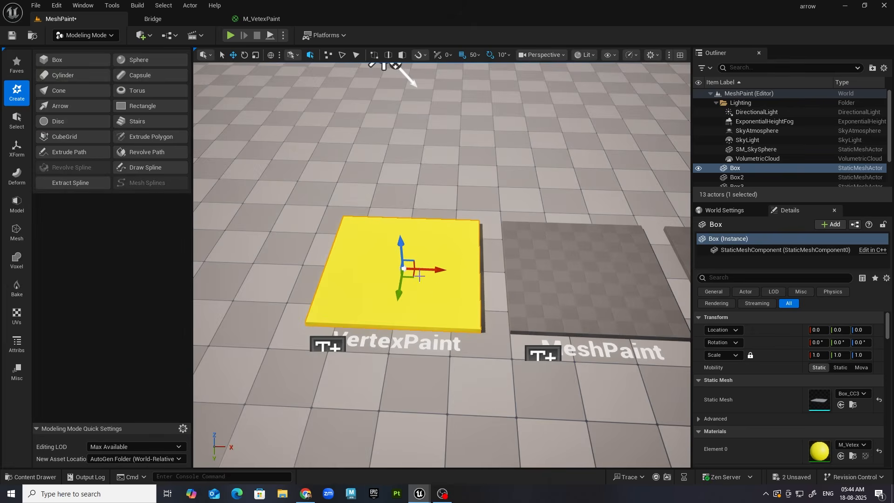
{"action": "left_click", "coordinate": [79, 36]}
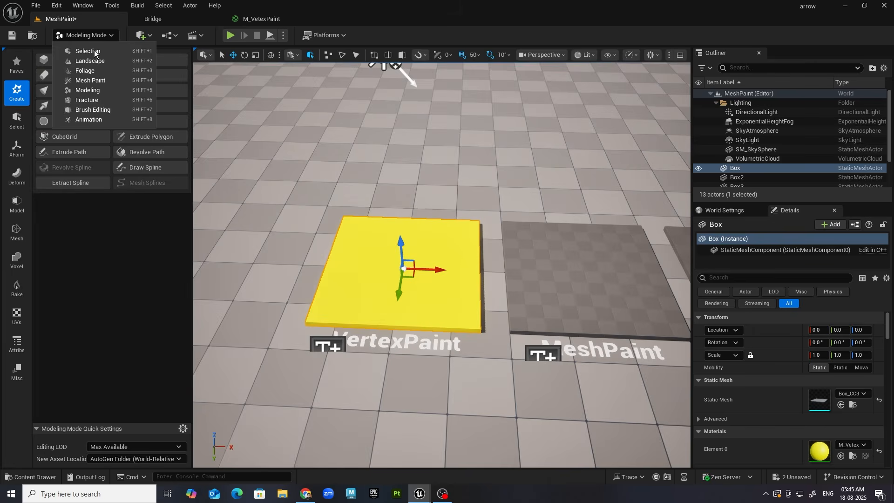
{"action": "left_click", "coordinate": [105, 83]}
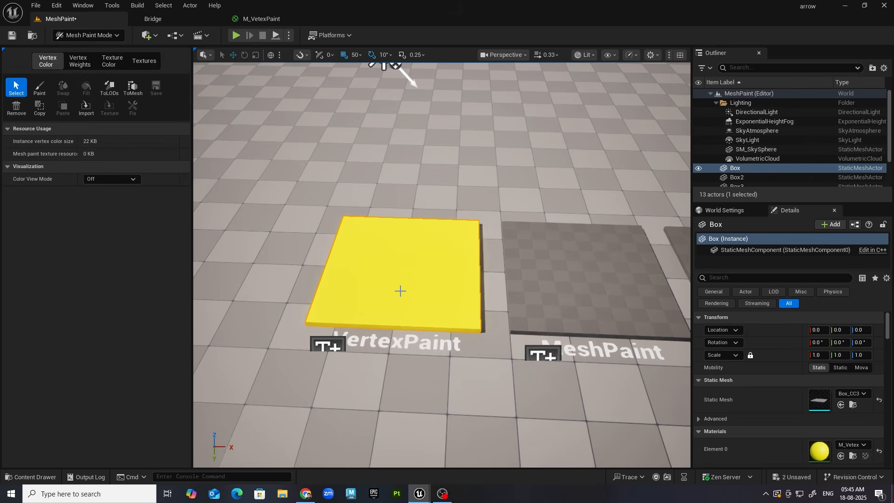
{"action": "left_click", "coordinate": [40, 87]}
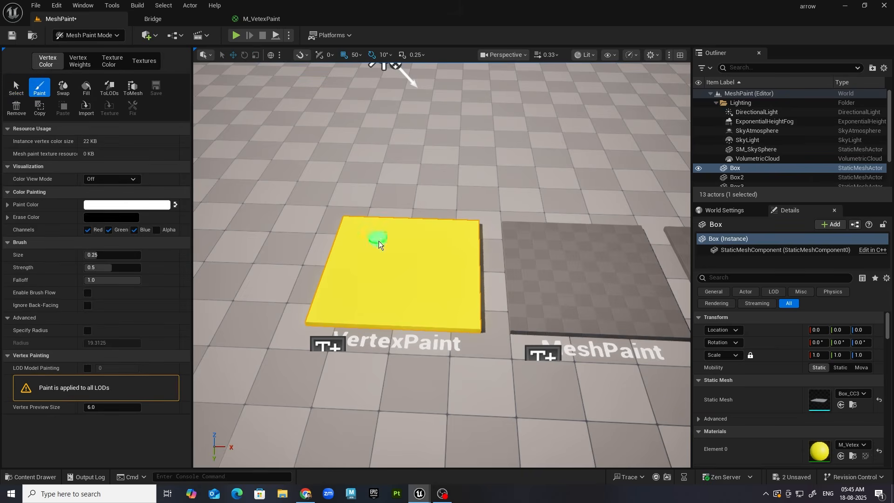
Step: Restrict vertex colour painting to the Red channel and check the matching Vertex Color connection in the M_VetexPaint graph
{"action": "scroll", "coordinate": [400, 283], "scroll_direction": "up", "scroll_amount": 5}
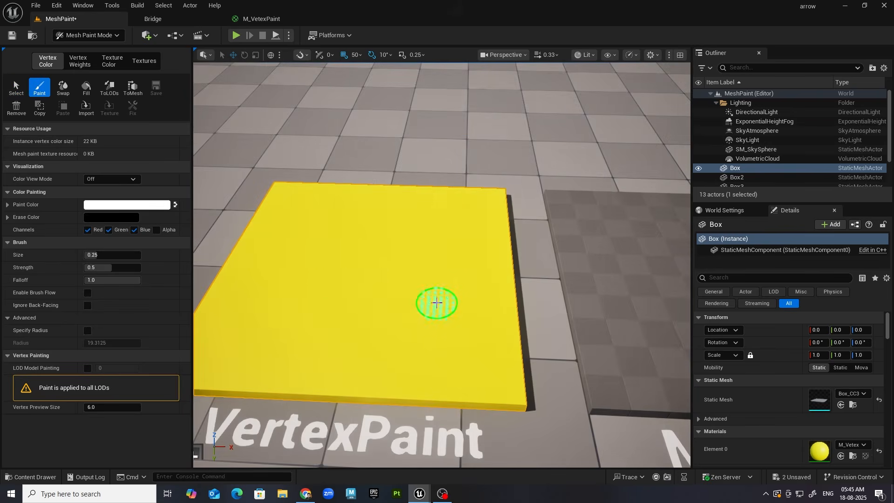
{"action": "left_click_drag", "start_coordinate": [375, 299], "coordinate": [396, 316], "text": "alt"}
{"action": "right_click_drag", "start_coordinate": [418, 292], "coordinate": [426, 276]}
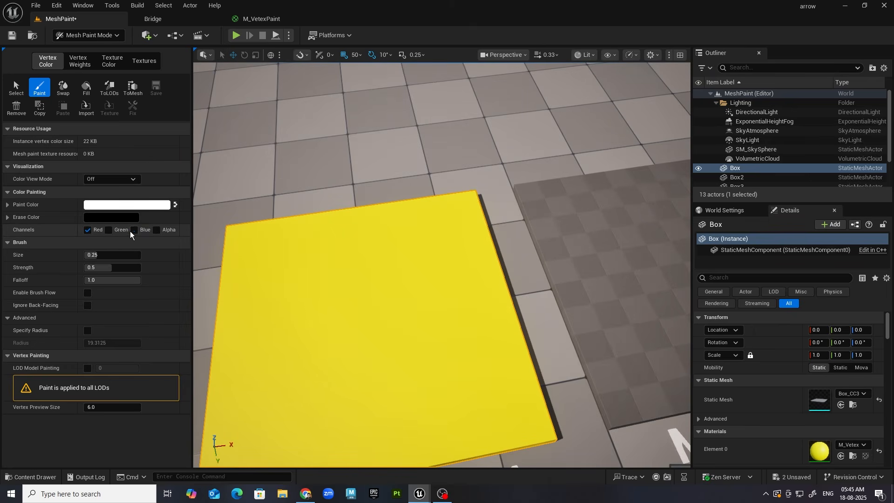
{"action": "left_click", "coordinate": [261, 19]}
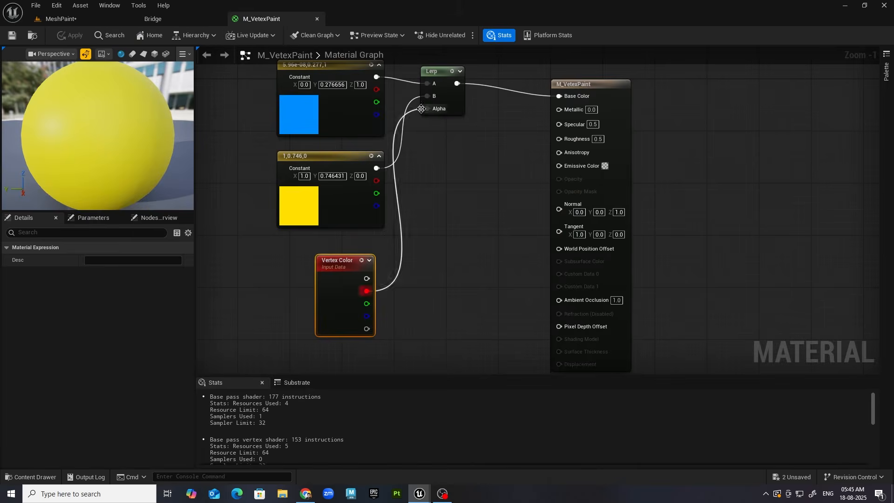
{"action": "left_click", "coordinate": [62, 19]}
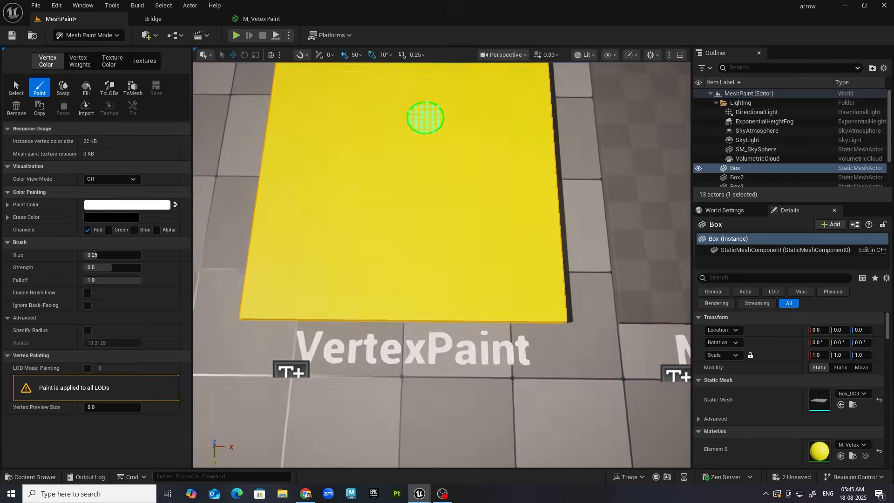
Step: Enable Ignore Back-Facing and Enable Brush Flow for the vertex paint brush
{"action": "right_click_drag", "start_coordinate": [425, 118], "coordinate": [433, 93]}
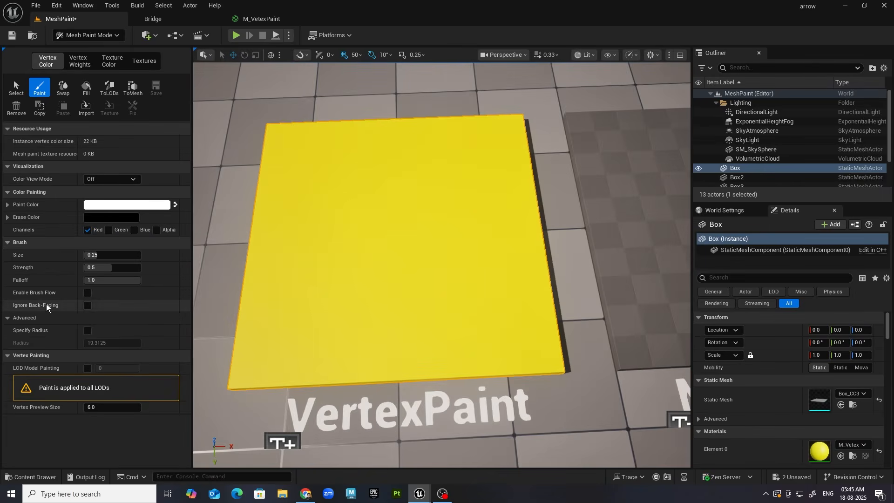
{"action": "left_click", "coordinate": [86, 305]}
{"action": "left_click", "coordinate": [87, 293]}
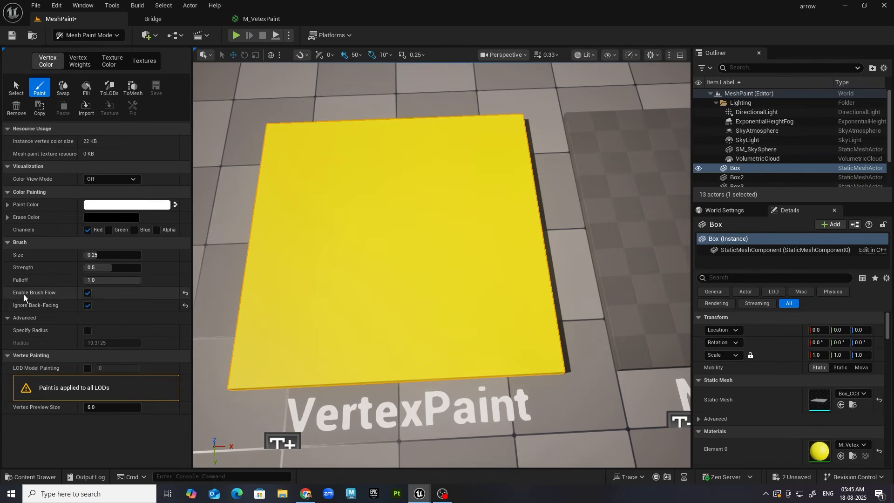
{"action": "scroll", "coordinate": [351, 233], "scroll_direction": "up", "scroll_amount": 1}
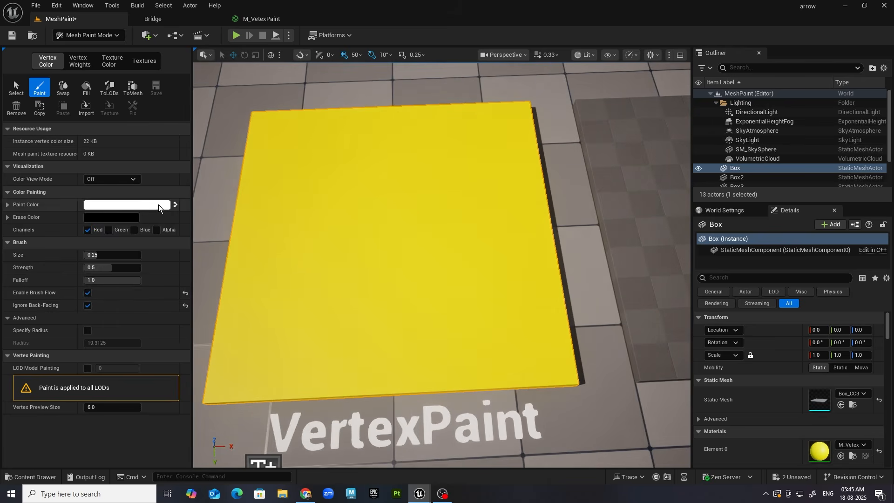
Step: Preview the box's vertex colours as RGB Channels, Red Channel and Green Channel, and set Color View Mode back to Off
{"action": "left_click", "coordinate": [104, 180]}
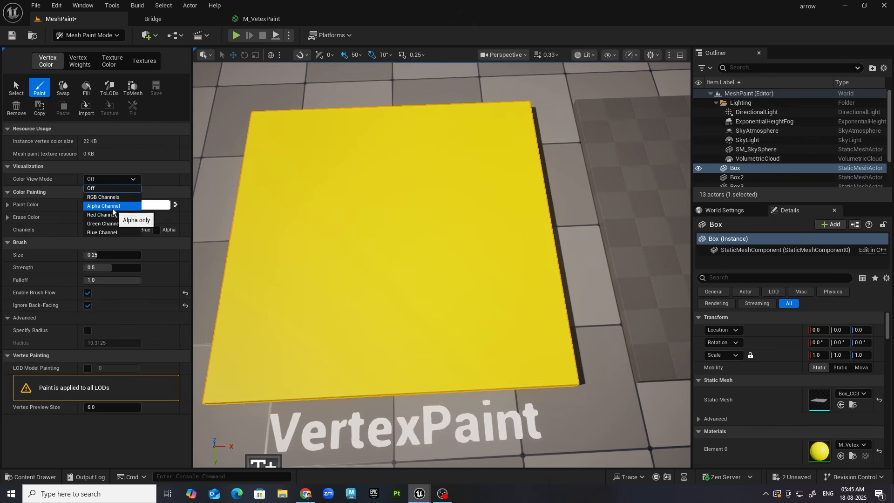
{"action": "left_click", "coordinate": [107, 198]}
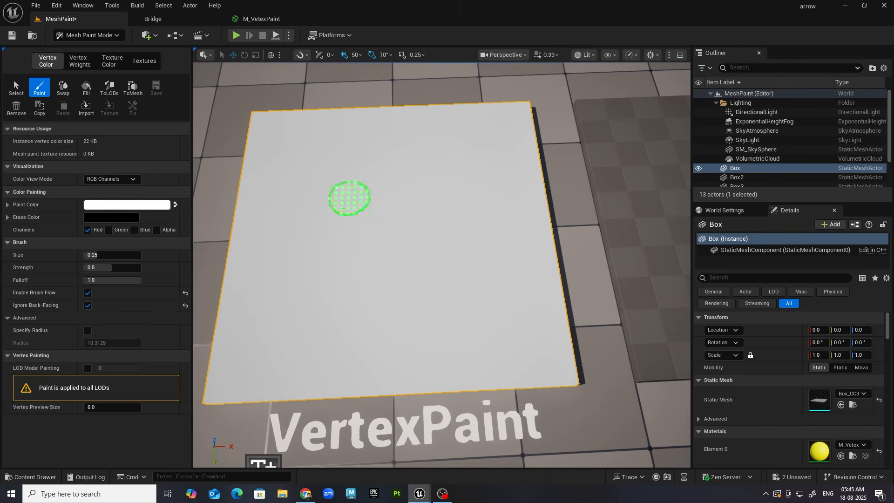
{"action": "left_click", "coordinate": [110, 180]}
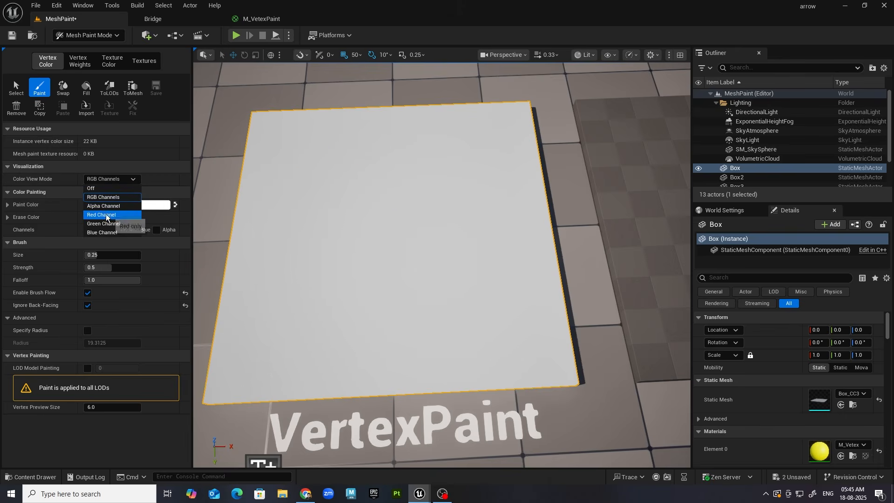
{"action": "left_click", "coordinate": [114, 215]}
{"action": "left_click", "coordinate": [122, 180]}
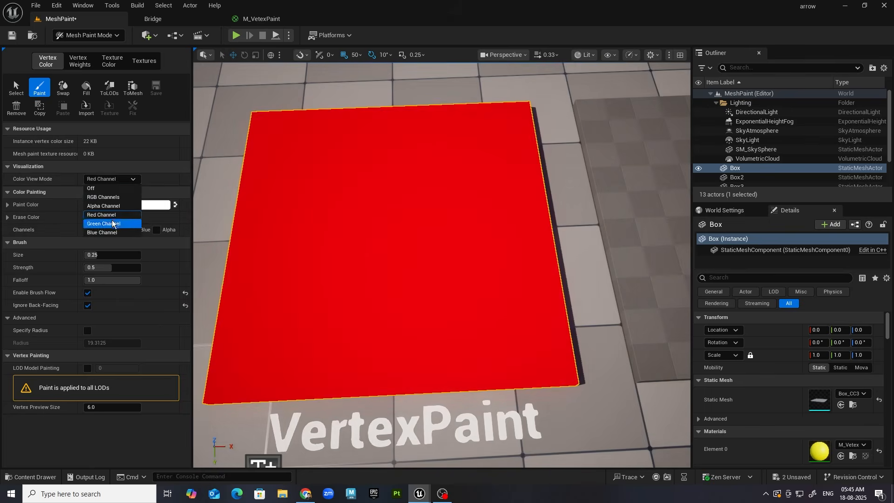
{"action": "left_click", "coordinate": [114, 224]}
{"action": "left_click", "coordinate": [118, 181]}
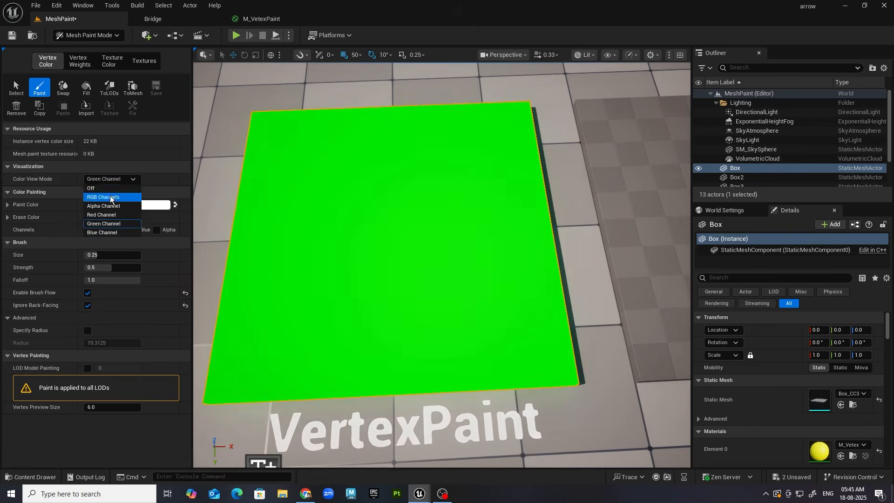
{"action": "left_click", "coordinate": [107, 187]}
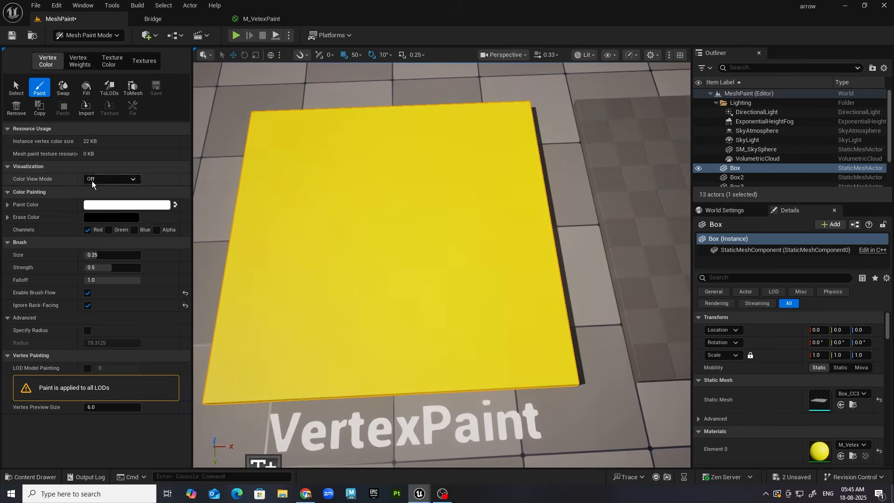
Step: Swap the paint and erase colours so black is the paint colour, and paint a winding closed stroke on the VertexPaint box
{"action": "middle_click_drag", "start_coordinate": [564, 274], "coordinate": [606, 222], "text": "alt"}
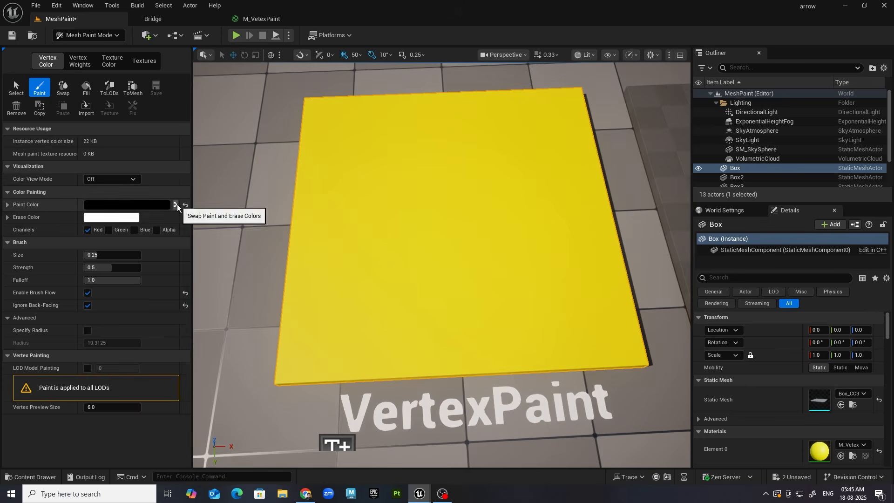
{"action": "left_click", "coordinate": [176, 205]}
{"action": "scroll", "coordinate": [422, 203], "scroll_direction": "up", "scroll_amount": 4}
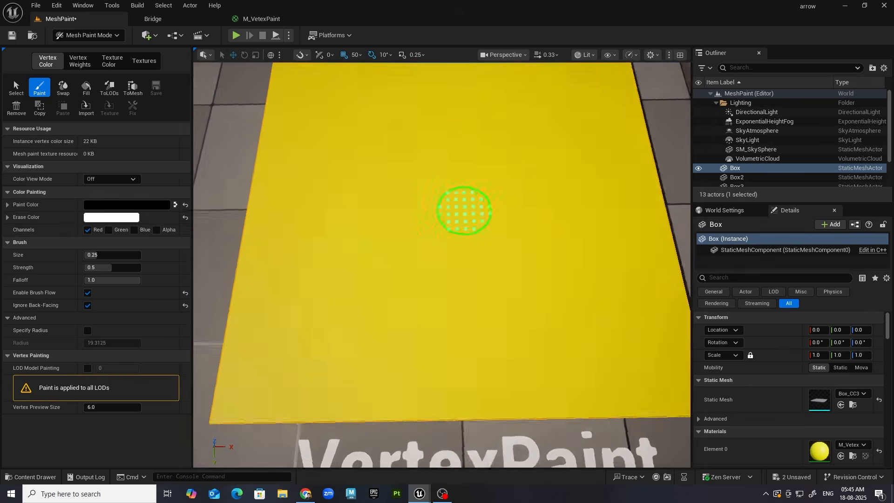
{"action": "mouse_move", "coordinate": [411, 269]}
{"action": "left_mouse_down"}
{"action": "mouse_move", "coordinate": [447, 237]}
{"action": "mouse_move", "coordinate": [466, 157]}
{"action": "mouse_move", "coordinate": [448, 94]}
{"action": "mouse_move", "coordinate": [556, 131]}
{"action": "mouse_move", "coordinate": [540, 261]}
{"action": "mouse_move", "coordinate": [385, 258]}
{"action": "mouse_move", "coordinate": [382, 160]}
{"action": "left_mouse_up"}
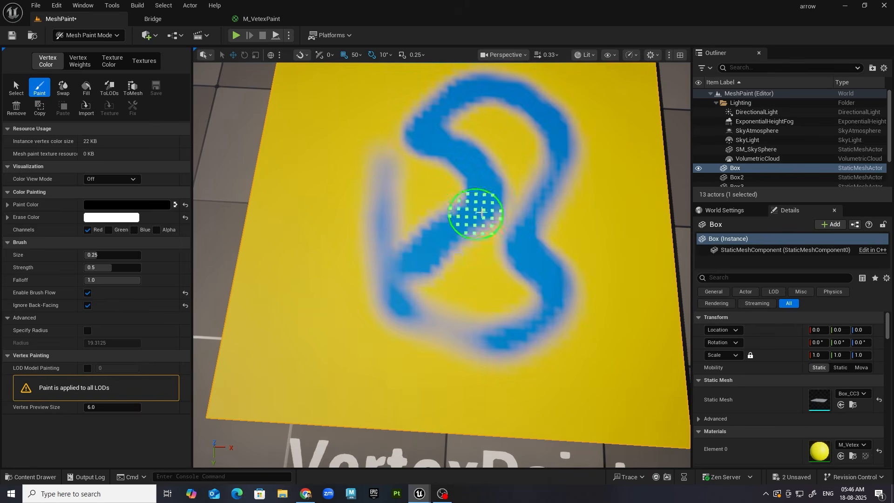
{"action": "right_click_drag", "start_coordinate": [473, 205], "coordinate": [499, 183]}
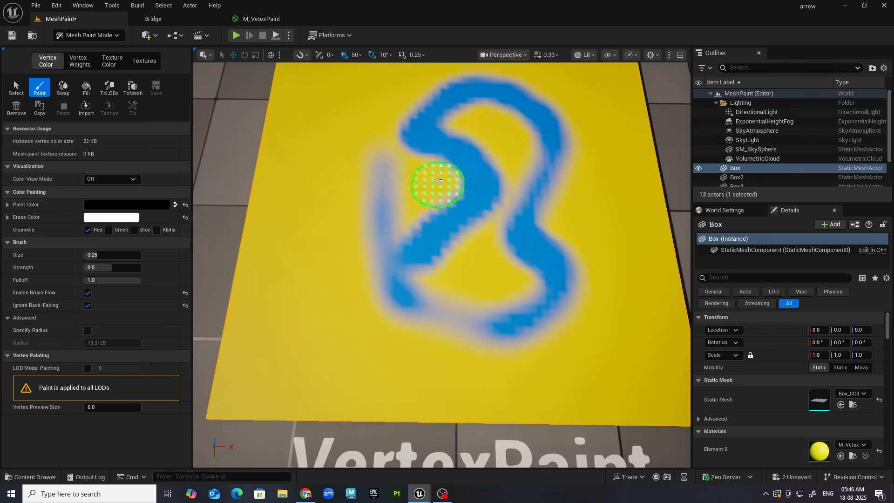
{"action": "right_click_drag", "start_coordinate": [429, 180], "coordinate": [435, 184]}
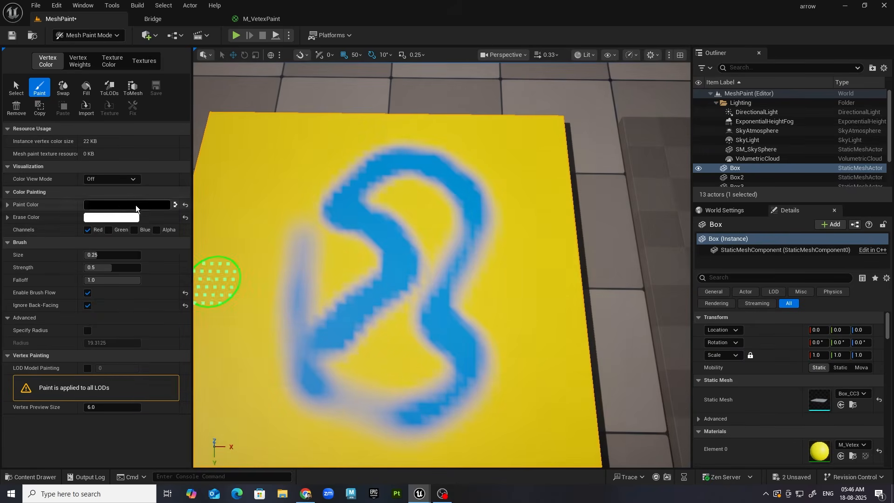
Step: Paint more black over the middle of the VertexPaint box to widen the blue area
{"action": "mouse_move", "coordinate": [349, 263]}
{"action": "left_mouse_down"}
{"action": "mouse_move", "coordinate": [358, 376]}
{"action": "mouse_move", "coordinate": [401, 247]}
{"action": "mouse_move", "coordinate": [403, 328]}
{"action": "mouse_move", "coordinate": [445, 298]}
{"action": "mouse_move", "coordinate": [339, 221]}
{"action": "mouse_move", "coordinate": [375, 170]}
{"action": "mouse_move", "coordinate": [411, 245]}
{"action": "mouse_move", "coordinate": [390, 373]}
{"action": "left_mouse_up"}
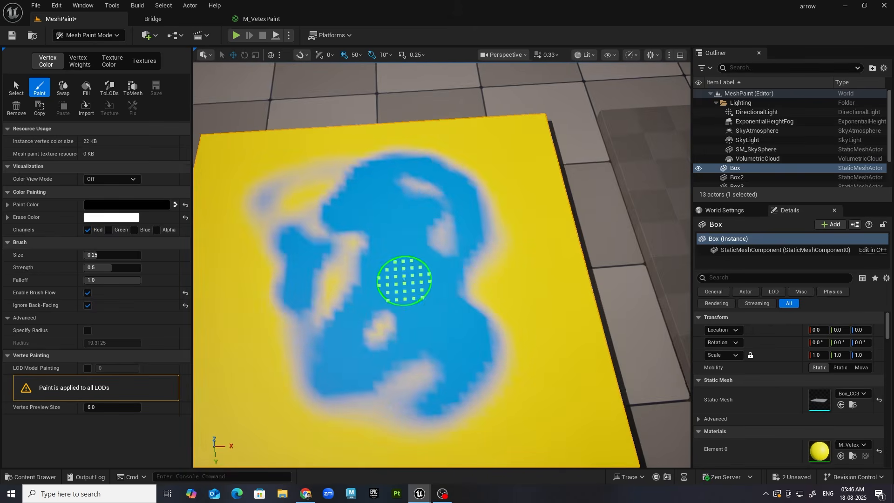
{"action": "right_click_drag", "start_coordinate": [406, 280], "coordinate": [413, 280]}
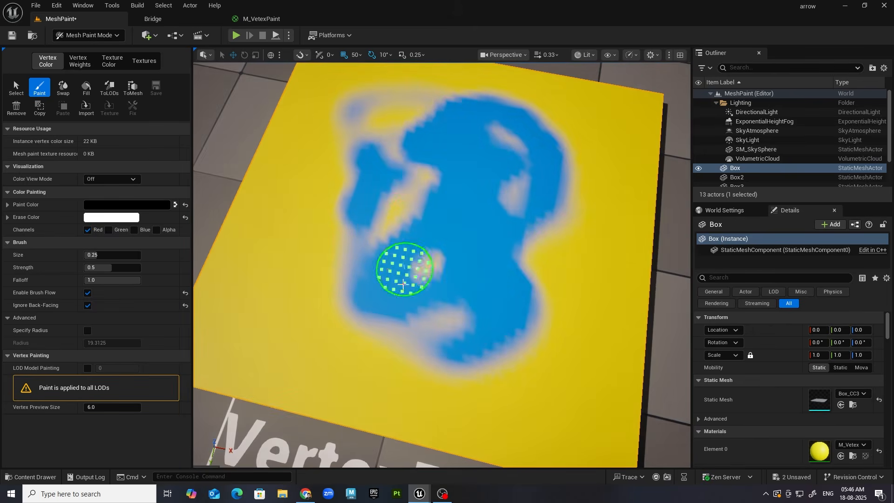
{"action": "right_click_drag", "start_coordinate": [511, 282], "coordinate": [509, 279]}
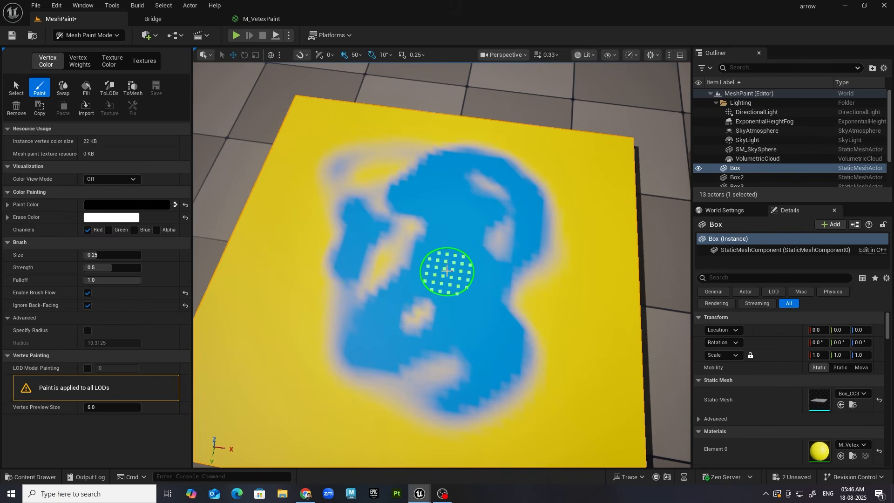
{"action": "scroll", "coordinate": [447, 272], "scroll_direction": "down", "scroll_amount": 5}
{"action": "scroll", "coordinate": [446, 271], "scroll_direction": "up", "scroll_amount": 5}
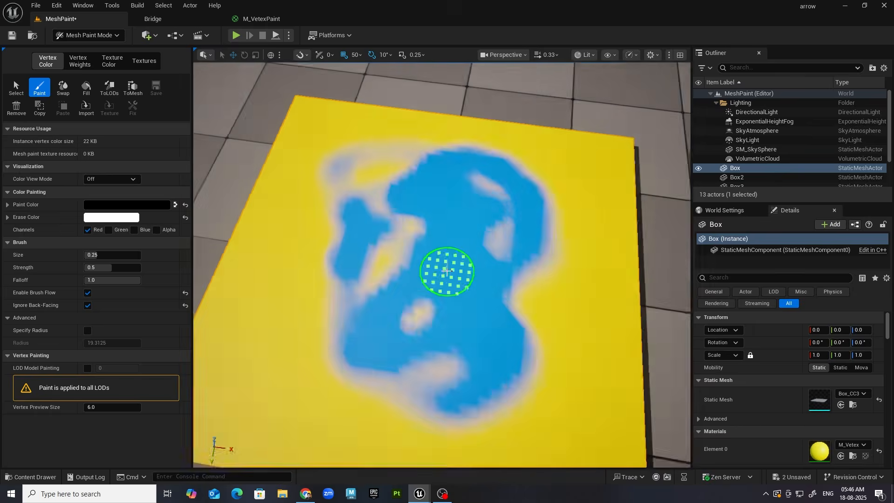
{"action": "scroll", "coordinate": [447, 272], "scroll_direction": "down", "scroll_amount": 2}
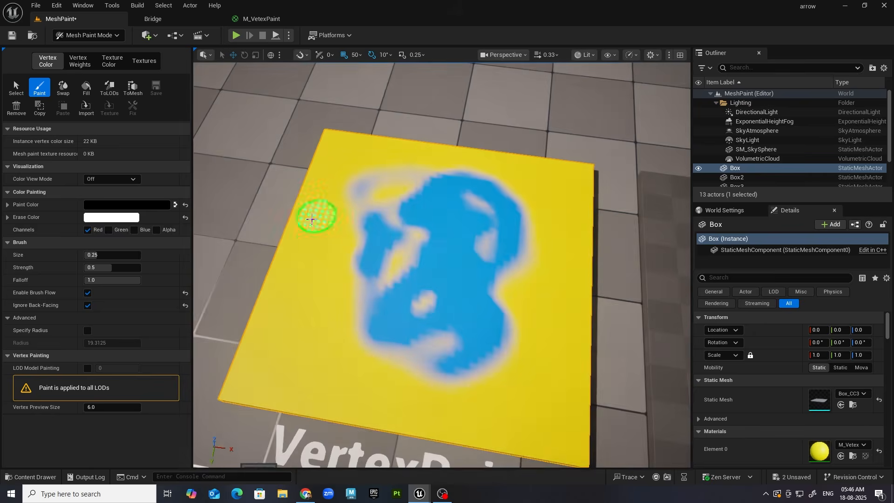
{"action": "scroll", "coordinate": [495, 183], "scroll_direction": "down", "scroll_amount": 1}
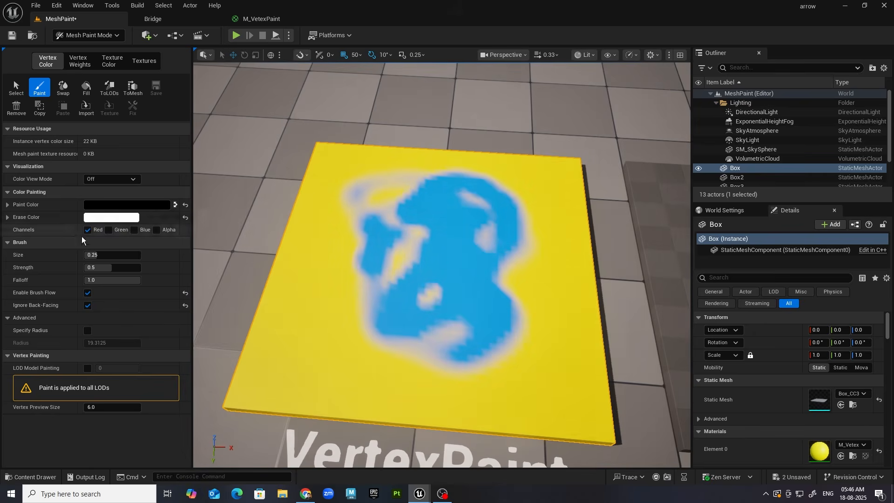
Step: Paint white over the upper part of the blue area, then swap back to black and repaint blue there
{"action": "left_click", "coordinate": [176, 204]}
{"action": "mouse_move", "coordinate": [363, 231]}
{"action": "left_mouse_down"}
{"action": "mouse_move", "coordinate": [375, 228]}
{"action": "mouse_move", "coordinate": [371, 256]}
{"action": "mouse_move", "coordinate": [388, 253]}
{"action": "mouse_move", "coordinate": [375, 180]}
{"action": "mouse_move", "coordinate": [379, 247]}
{"action": "mouse_move", "coordinate": [425, 194]}
{"action": "mouse_move", "coordinate": [404, 259]}
{"action": "left_mouse_up"}
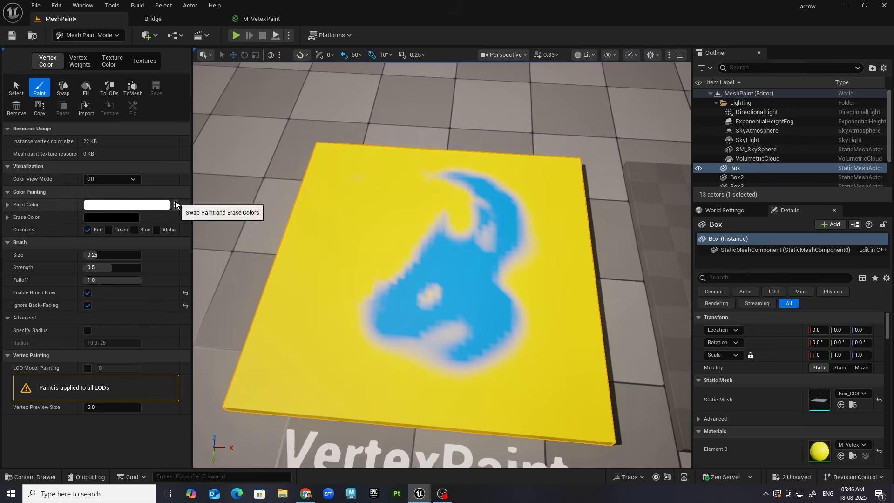
{"action": "left_click", "coordinate": [176, 205]}
{"action": "mouse_move", "coordinate": [496, 193]}
{"action": "left_mouse_down"}
{"action": "mouse_move", "coordinate": [498, 222]}
{"action": "mouse_move", "coordinate": [425, 194]}
{"action": "mouse_move", "coordinate": [415, 212]}
{"action": "mouse_move", "coordinate": [443, 202]}
{"action": "mouse_move", "coordinate": [470, 280]}
{"action": "mouse_move", "coordinate": [479, 244]}
{"action": "mouse_move", "coordinate": [428, 319]}
{"action": "mouse_move", "coordinate": [475, 295]}
{"action": "mouse_move", "coordinate": [495, 242]}
{"action": "left_mouse_up"}
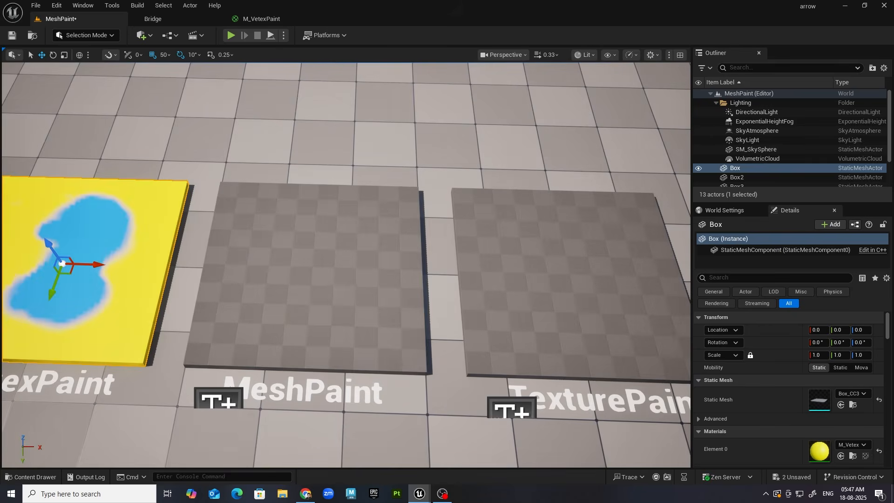
Step: Search Project Settings for "virtual tex" and check the virtual texture support and virtual texture mesh painting options
{"action": "left_click", "coordinate": [360, 325]}
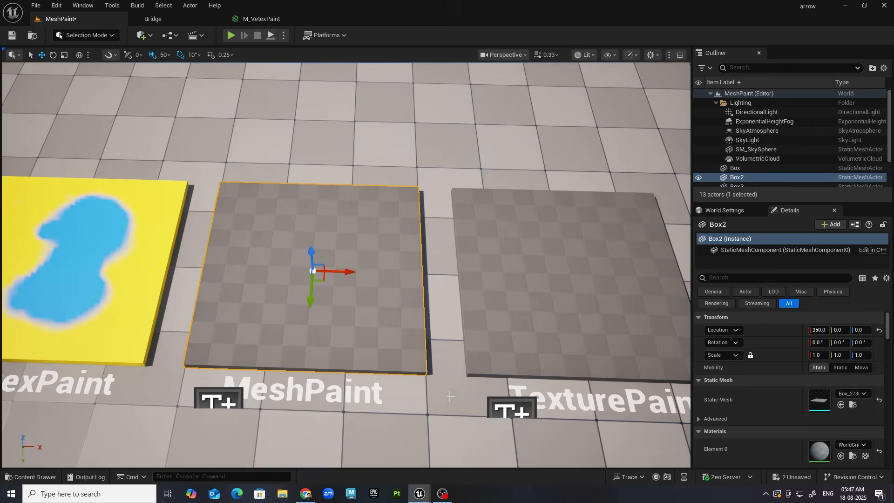
{"action": "left_click", "coordinate": [59, 6]}
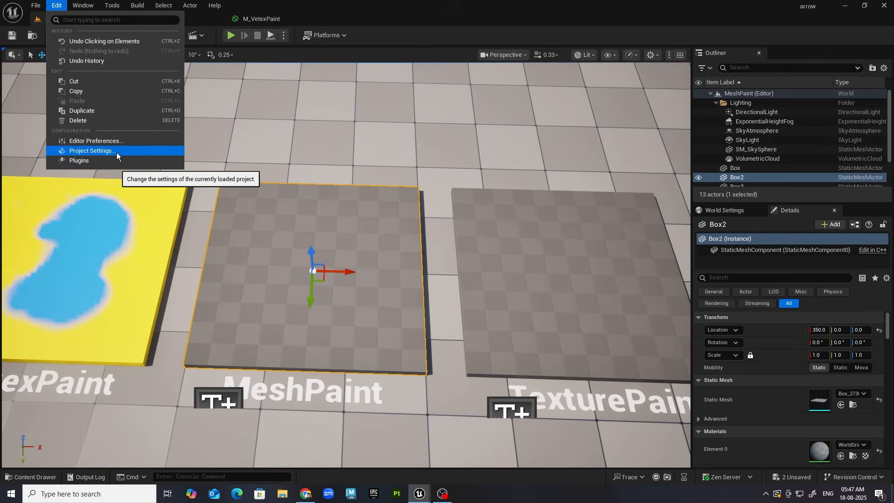
{"action": "left_click", "coordinate": [91, 151]}
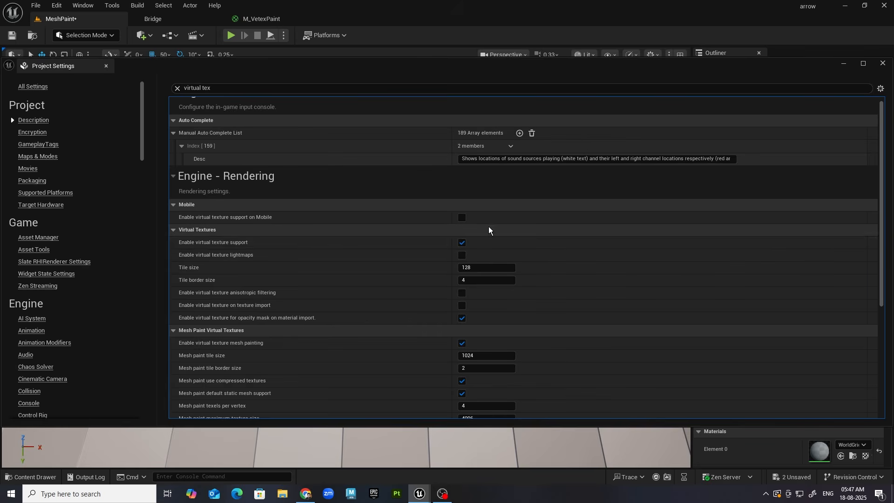
{"action": "left_click", "coordinate": [883, 64]}
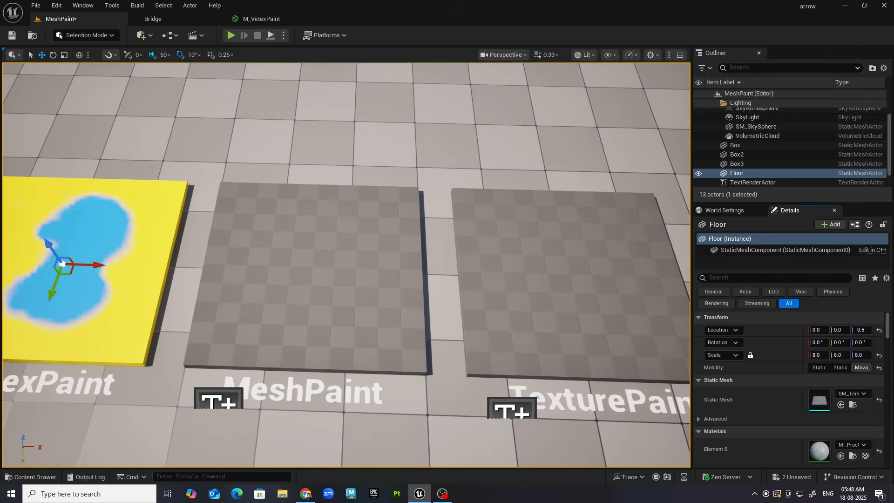
Step: Override the mesh paint texture resolution of the MeshPaint box (Box2) with 256
{"action": "left_click", "coordinate": [263, 289]}
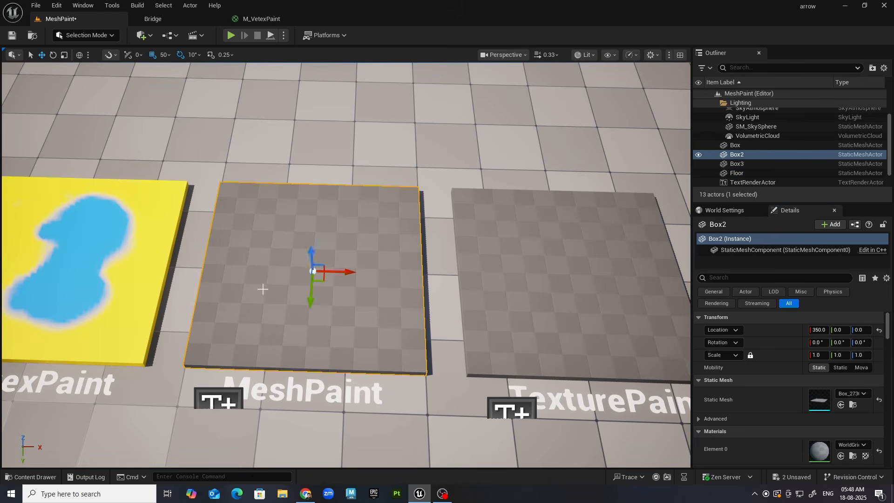
{"action": "scroll", "coordinate": [783, 426], "scroll_direction": "down", "scroll_amount": 15}
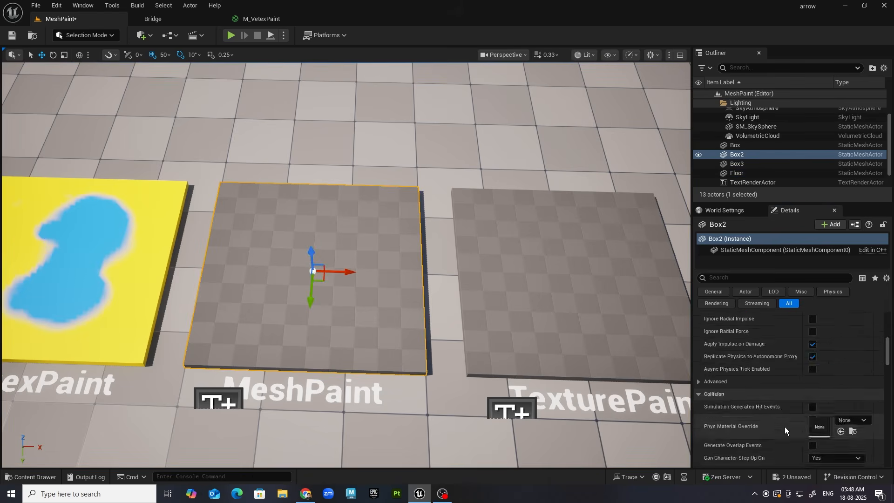
{"action": "scroll", "coordinate": [784, 426], "scroll_direction": "down", "scroll_amount": 2}
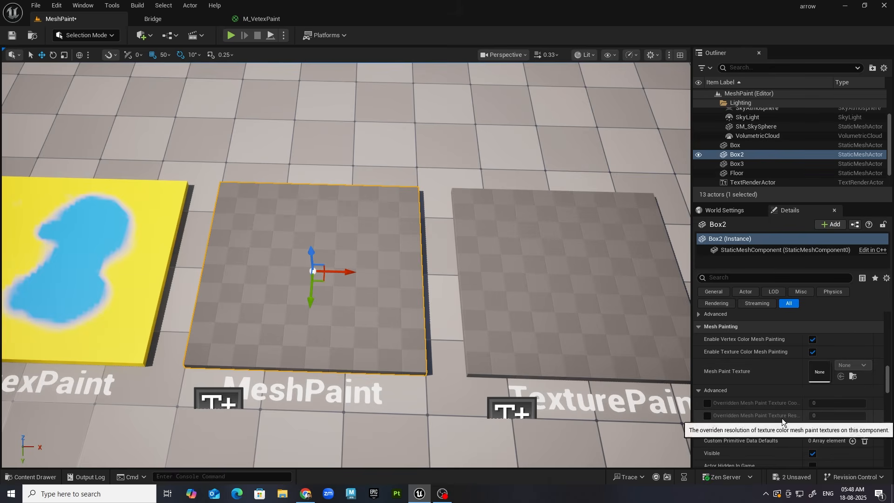
{"action": "left_click", "coordinate": [708, 416]}
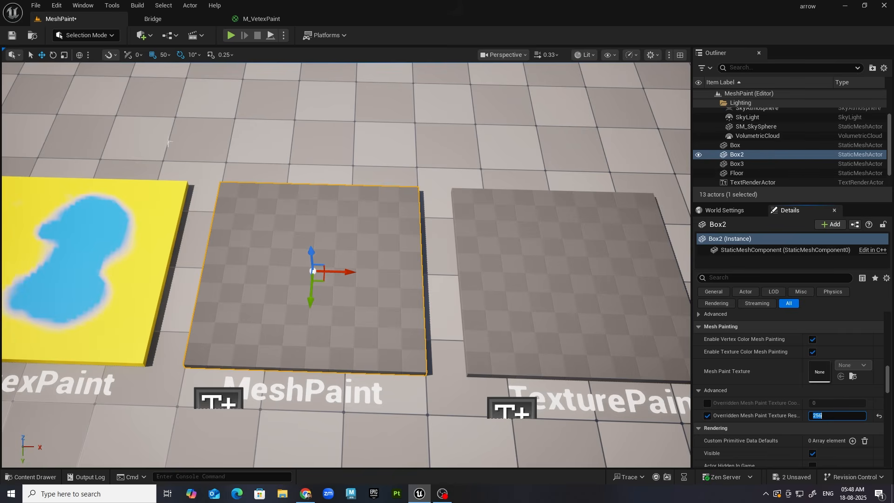
Step: Switch to Mesh Paint mode and add a Texture Color mesh paint texture to Box2
{"action": "left_click", "coordinate": [80, 35]}
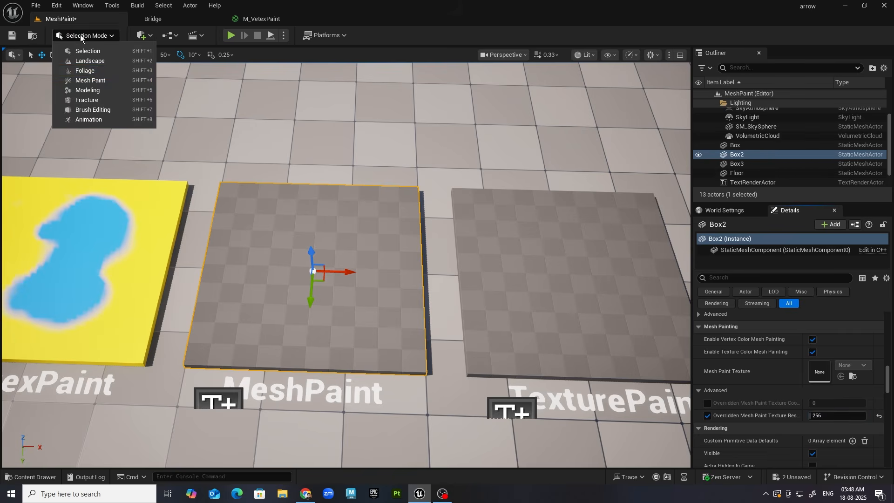
{"action": "left_click", "coordinate": [103, 83]}
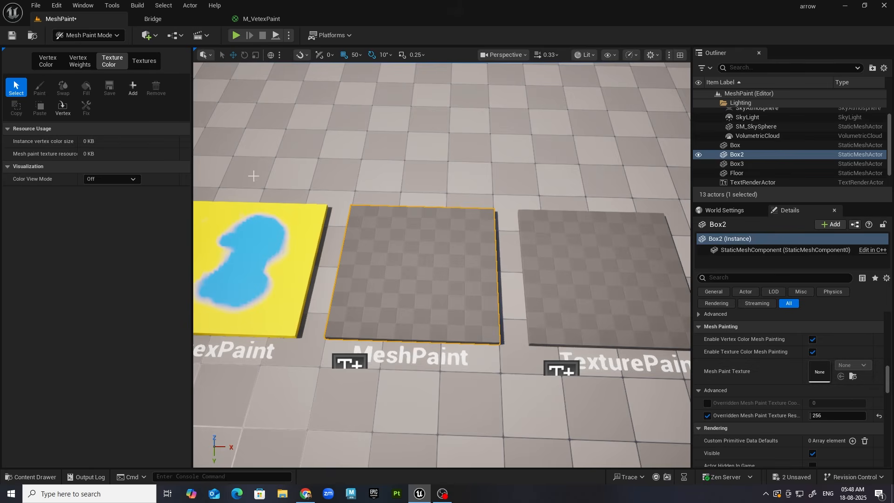
{"action": "left_click", "coordinate": [129, 89]}
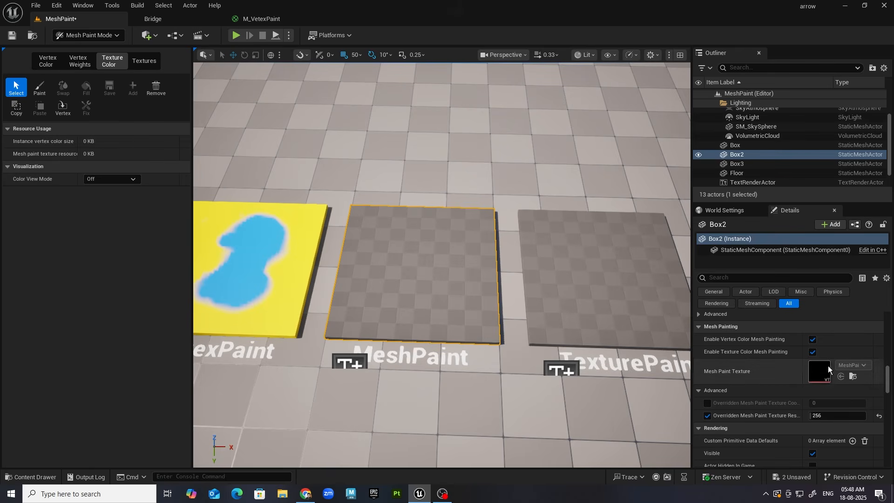
Step: Create a material named M_MeshPaintTextureColor in the _01_MeshPaint Material folder and open its graph
{"action": "middle_click_drag", "start_coordinate": [501, 303], "coordinate": [538, 347]}
{"action": "key", "text": "ctrl+space"}
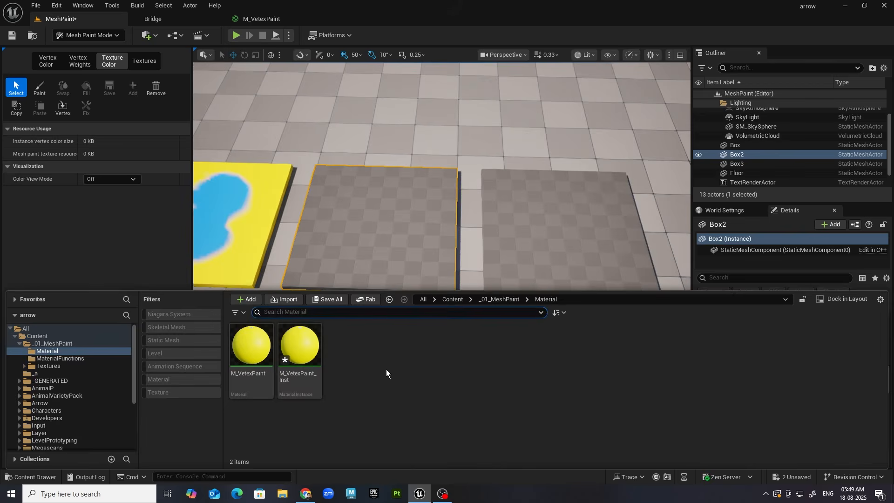
{"action": "right_click", "coordinate": [387, 369]}
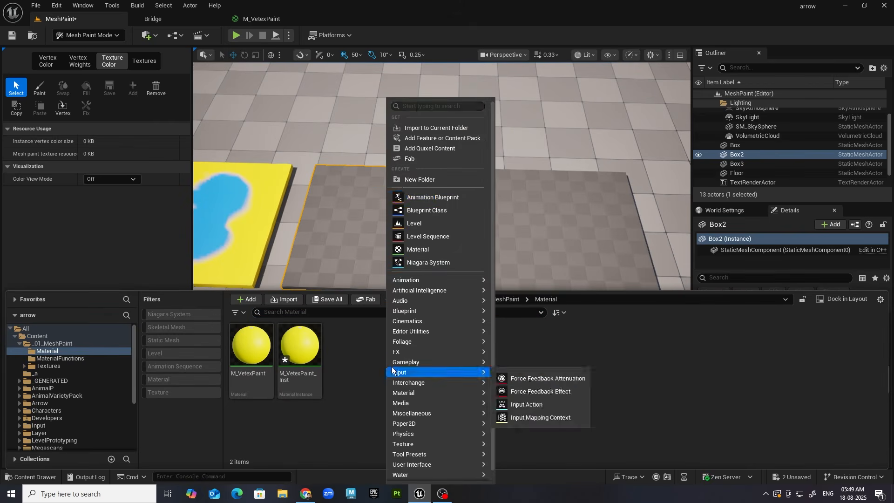
{"action": "left_click", "coordinate": [433, 248]}
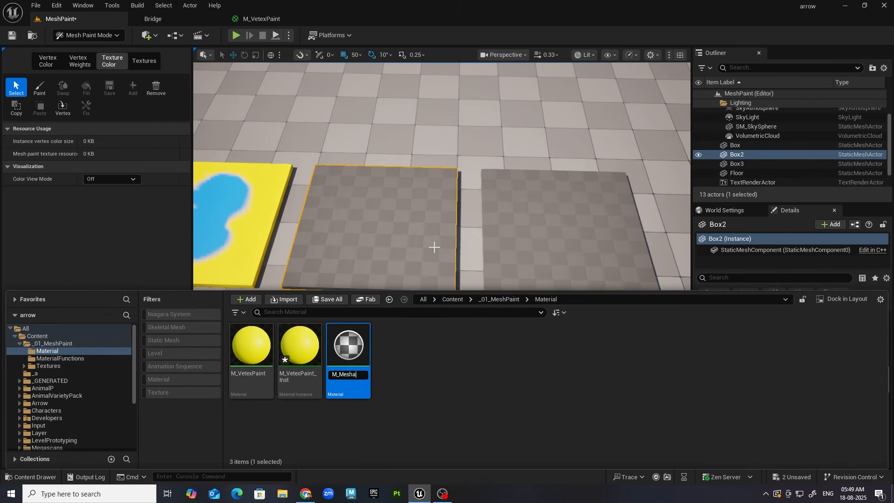
{"action": "type", "text": "M_MeshPaintTextureColor"}
{"action": "key", "text": "Return"}
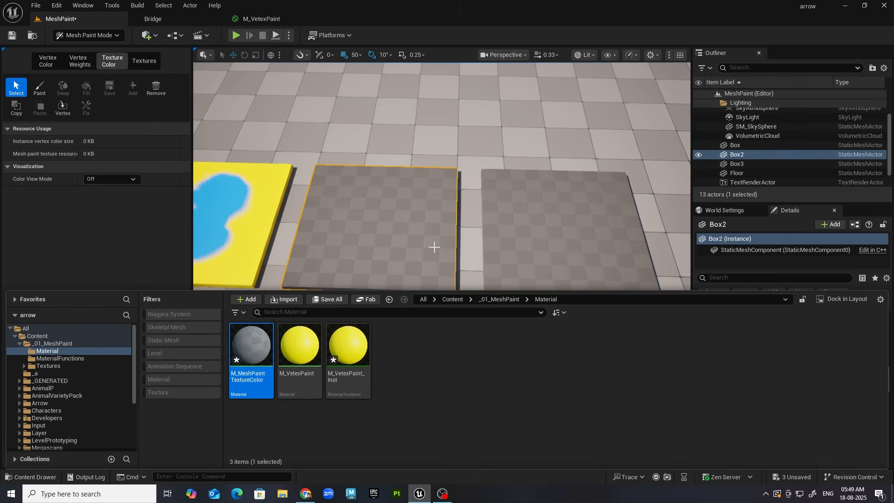
{"action": "double_click", "coordinate": [244, 342]}
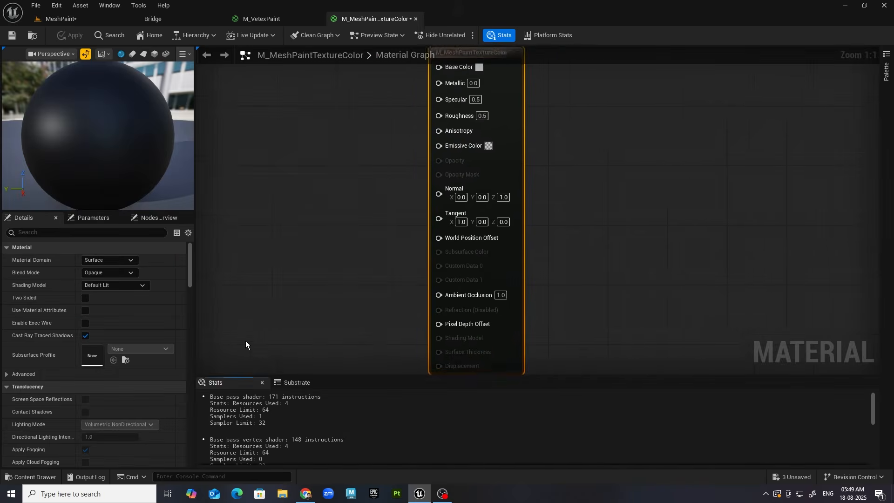
Step: Copy the blue and yellow constants and the Lerp from M_VetexPaint into M_MeshPaintTextureColor, and connect the Lerp to Base Color
{"action": "left_click", "coordinate": [268, 18]}
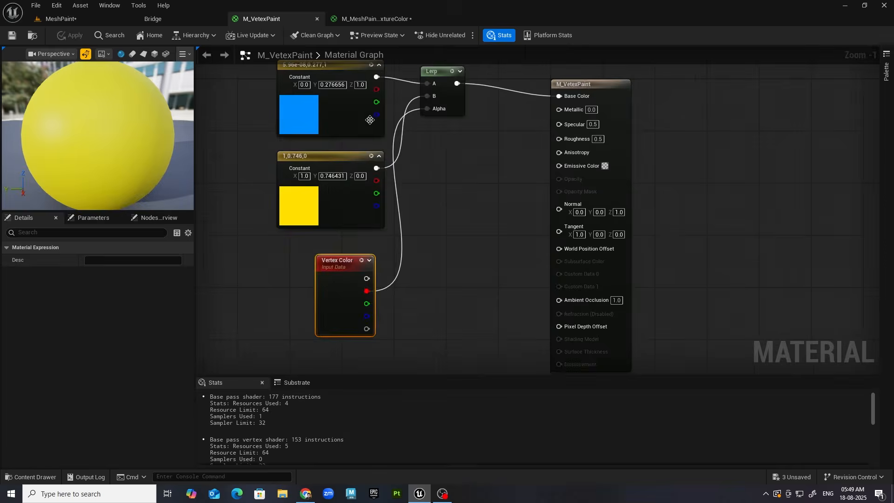
{"action": "left_click_drag", "start_coordinate": [264, 75], "coordinate": [452, 225]}
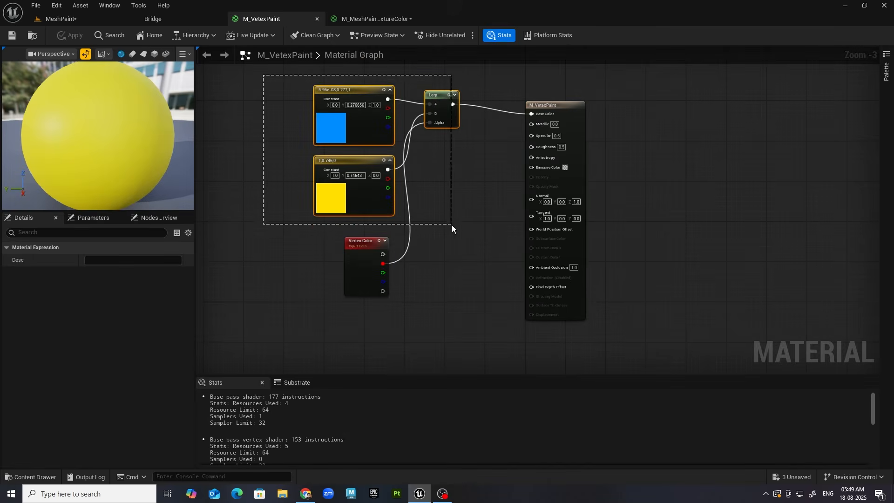
{"action": "left_click", "coordinate": [377, 19]}
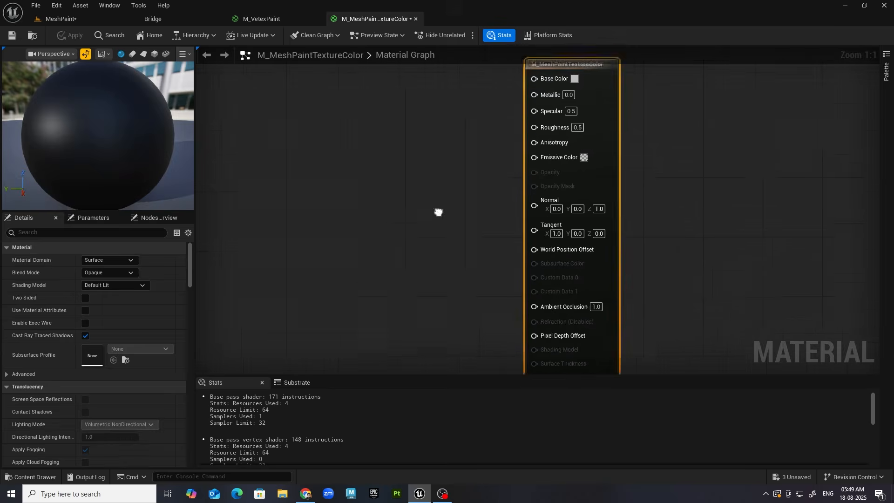
{"action": "key", "text": "ctrl+v"}
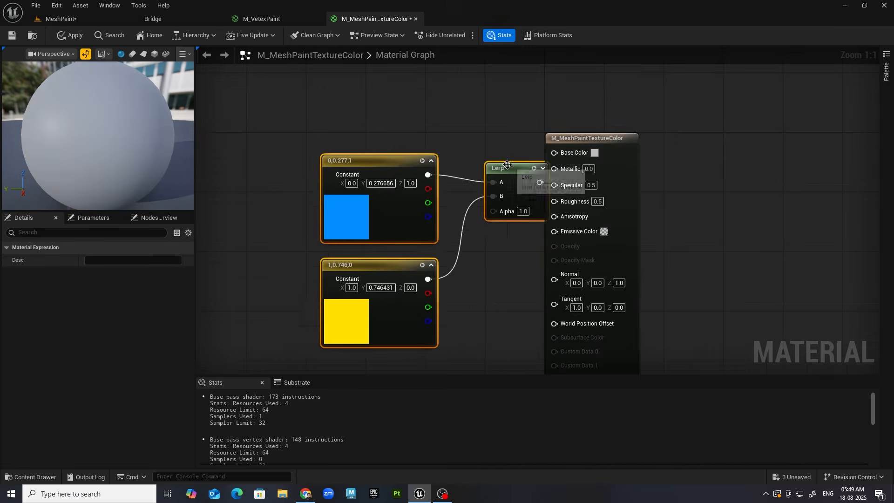
{"action": "left_click_drag", "start_coordinate": [543, 179], "coordinate": [554, 153]}
Step: Add a MeshPaintTextureObject node and place it below and to the left of the yellow constant
{"action": "right_click_drag", "start_coordinate": [253, 367], "coordinate": [409, 311]}
{"action": "right_click", "coordinate": [374, 302]}
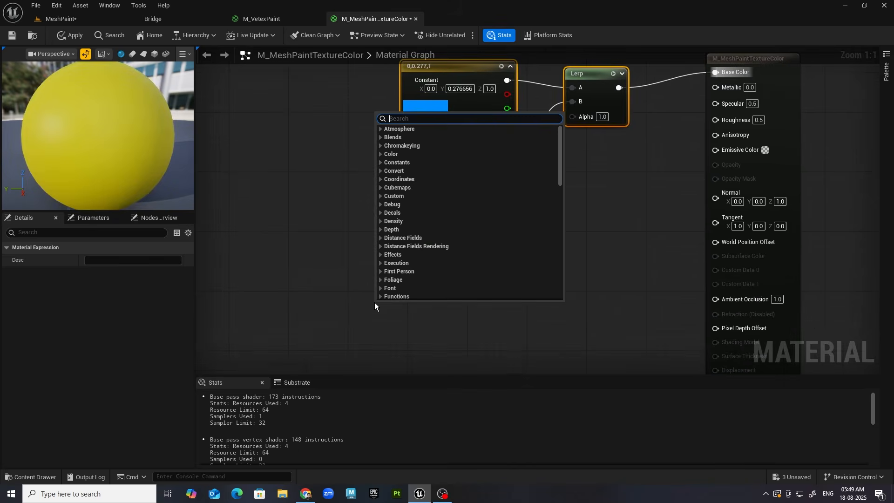
{"action": "type", "text": "mesh"}
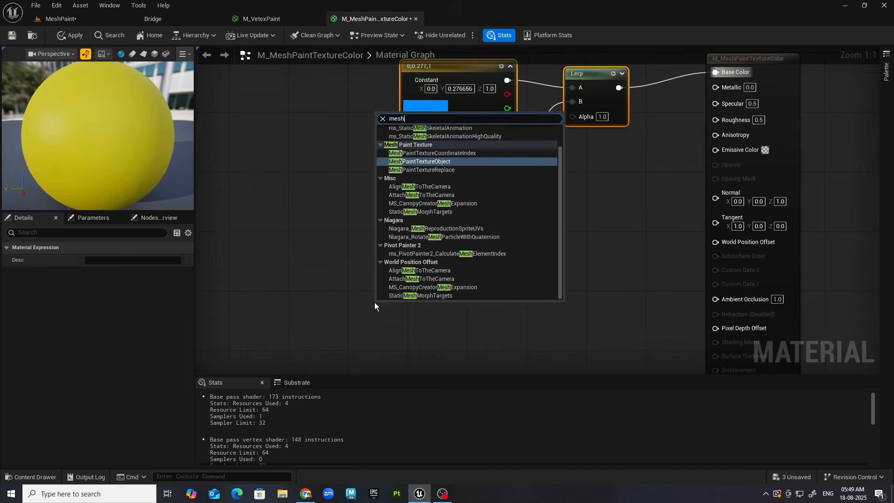
{"action": "type", "text": " paint"}
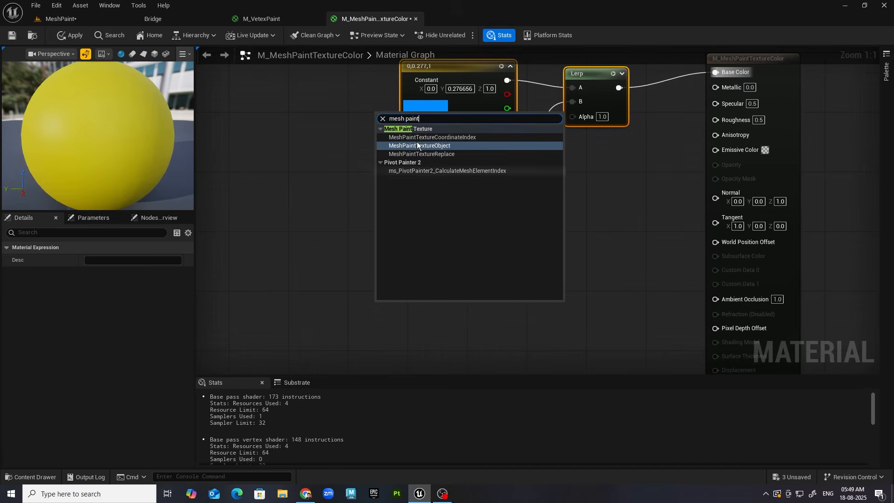
{"action": "left_click", "coordinate": [418, 147]}
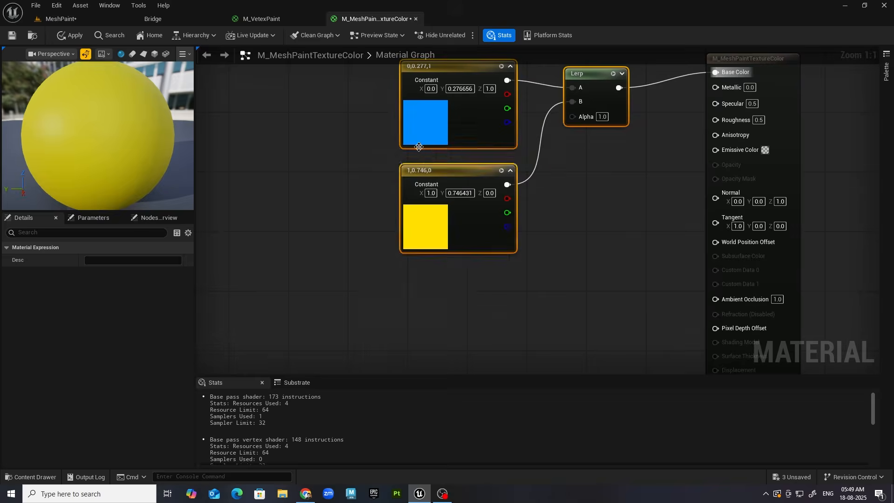
{"action": "left_click_drag", "start_coordinate": [454, 319], "coordinate": [330, 319]}
{"action": "right_click_drag", "start_coordinate": [329, 319], "coordinate": [379, 287]}
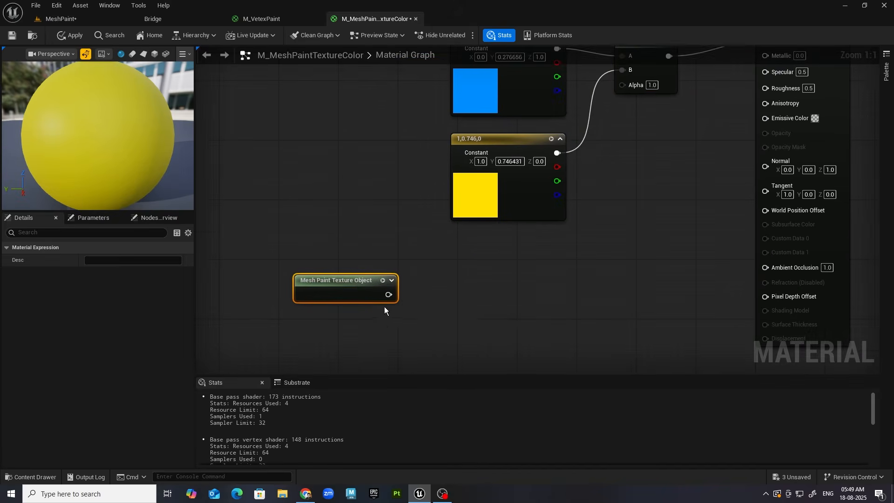
Step: Add a TextureSample node fed by the Mesh Paint Texture Object's output
{"action": "left_click_drag", "start_coordinate": [386, 294], "coordinate": [457, 294]}
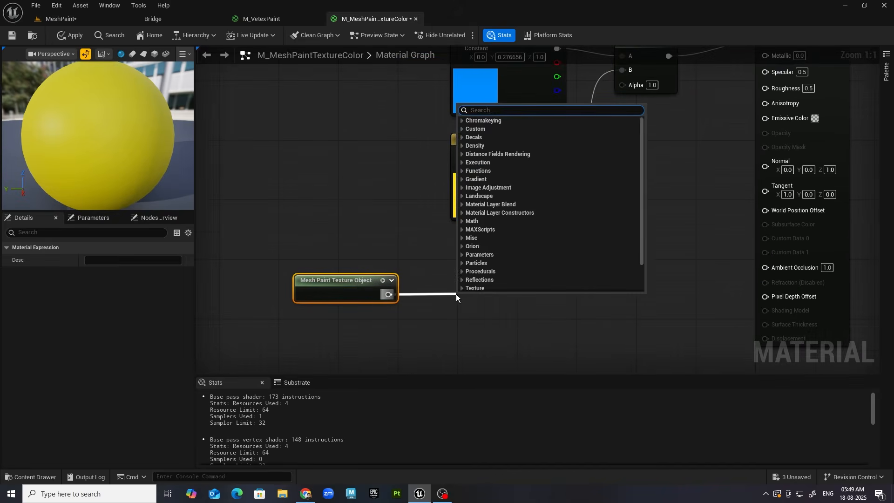
{"action": "type", "text": "text"}
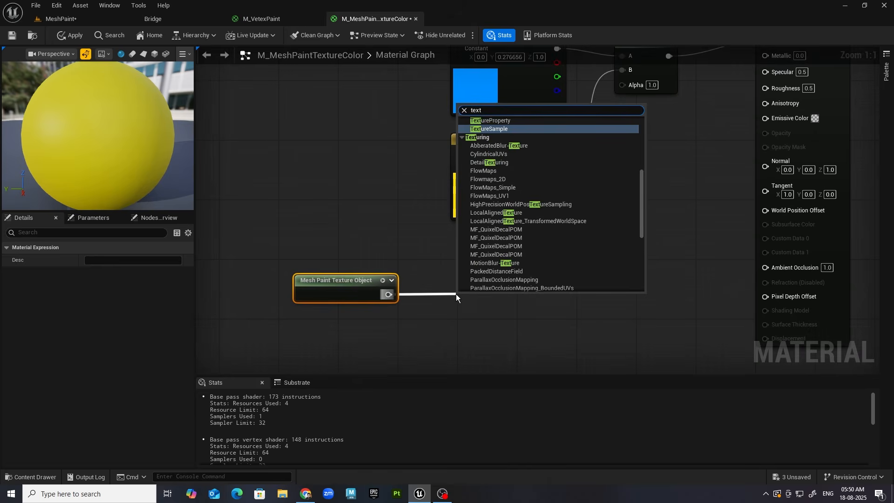
{"action": "left_click", "coordinate": [496, 129]}
Step: Add a MeshPaintTextureReplace node beside the Texture Sample and connect the sample's R output to its MeshPaintTexture input
{"action": "type", "text": "m"}
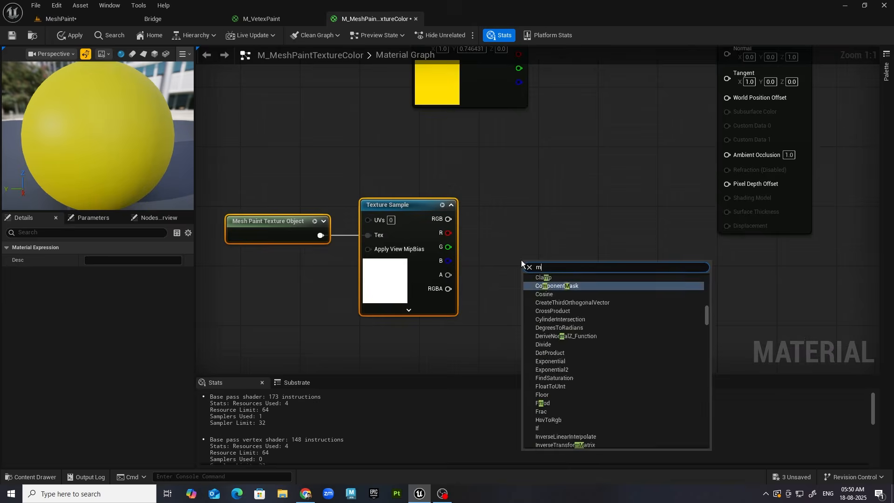
{"action": "type", "text": "eshpaint"}
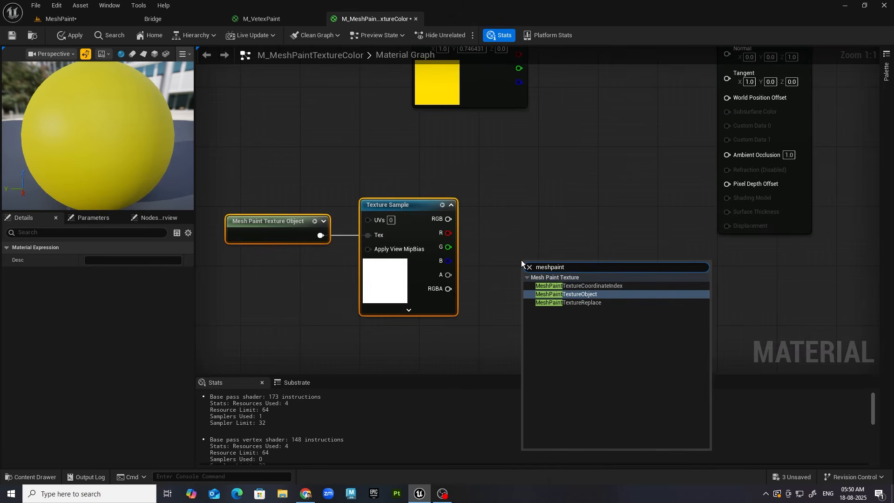
{"action": "left_click", "coordinate": [574, 302]}
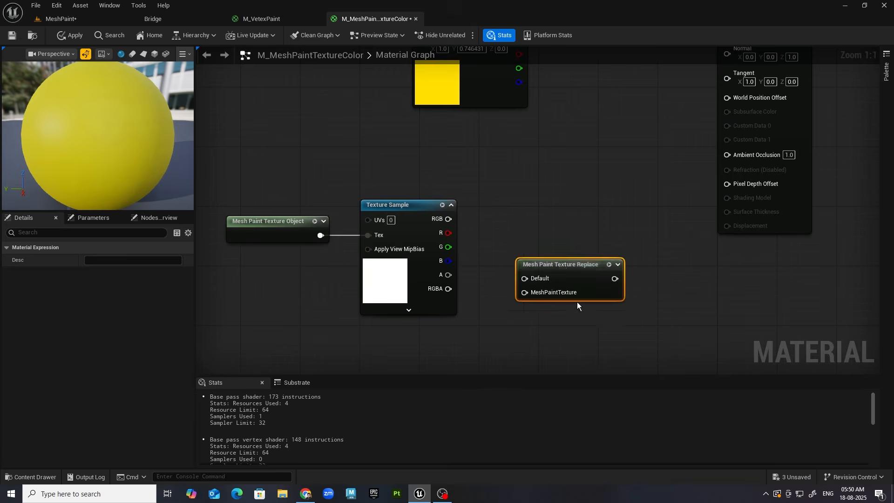
{"action": "left_click_drag", "start_coordinate": [562, 264], "coordinate": [577, 190]}
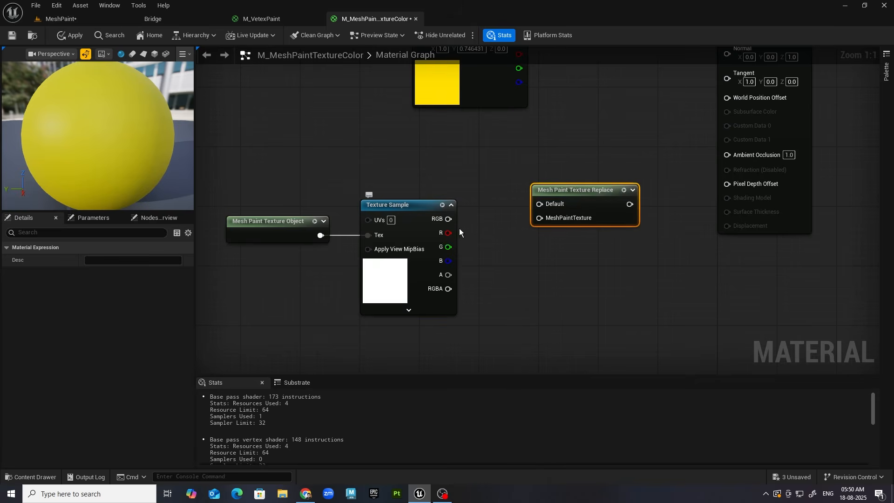
{"action": "left_click_drag", "start_coordinate": [443, 235], "coordinate": [551, 219]}
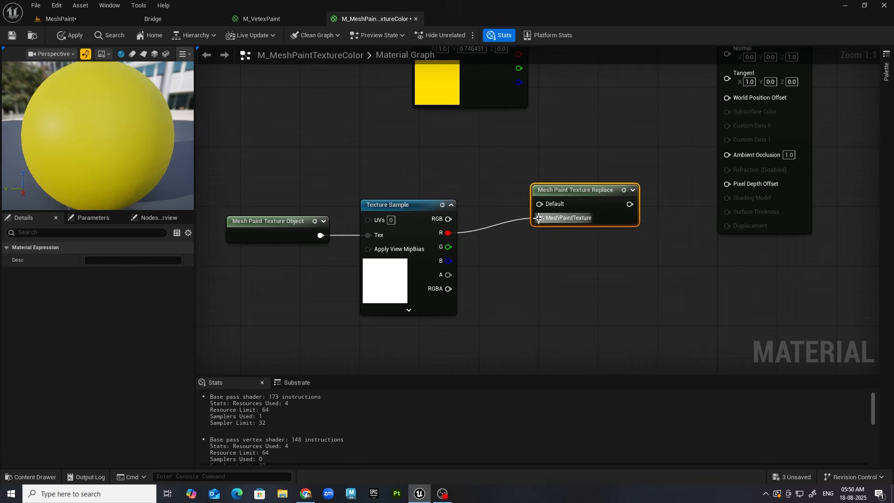
Step: Connect the Mesh Paint Texture Replace output to the Lerp's Alpha input
{"action": "right_click_drag", "start_coordinate": [571, 255], "coordinate": [487, 335]}
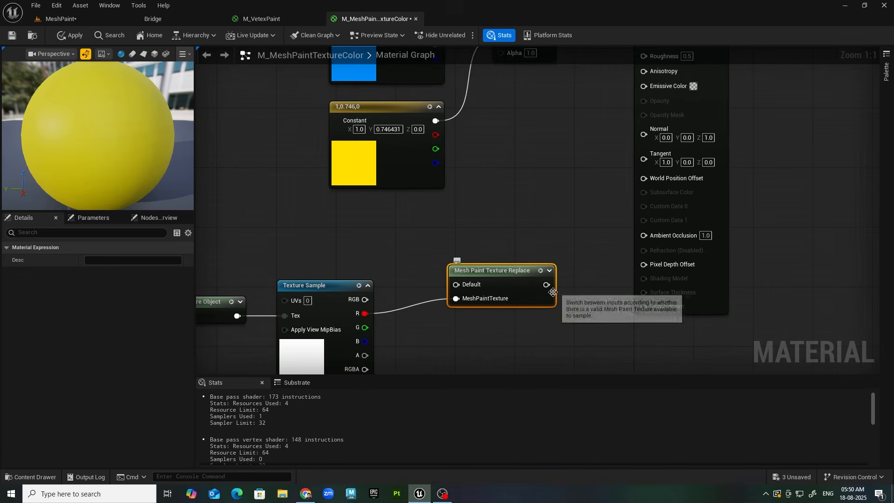
{"action": "right_click_drag", "start_coordinate": [551, 292], "coordinate": [544, 324]}
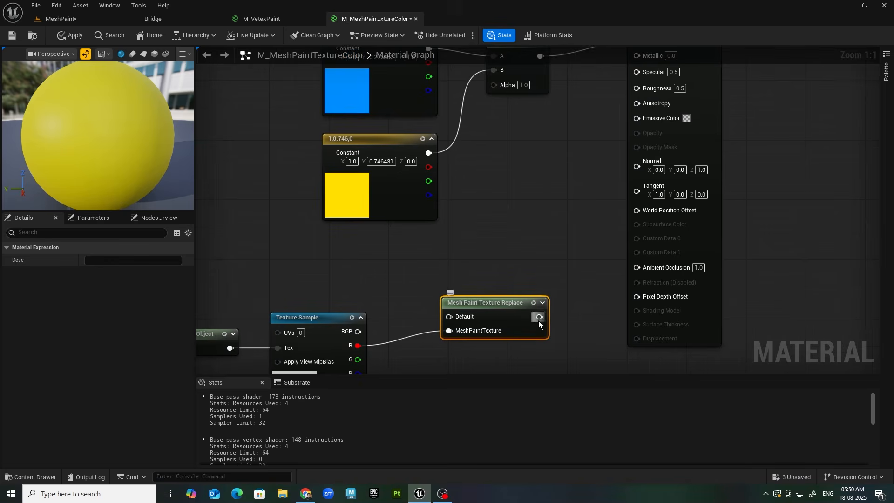
{"action": "left_click_drag", "start_coordinate": [539, 317], "coordinate": [501, 86]}
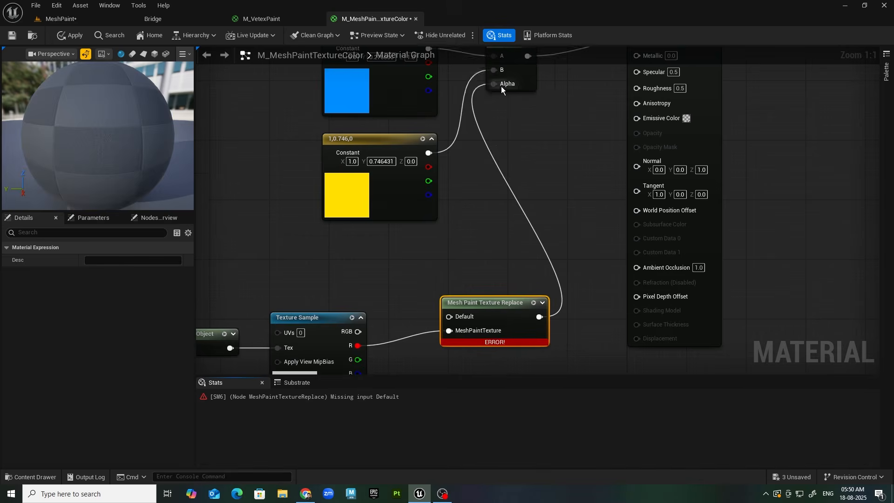
Step: Add a Constant node of value 0, connect it to the Default input of Mesh Paint Texture Replace, and save the material
{"action": "right_click_drag", "start_coordinate": [508, 201], "coordinate": [518, 174]}
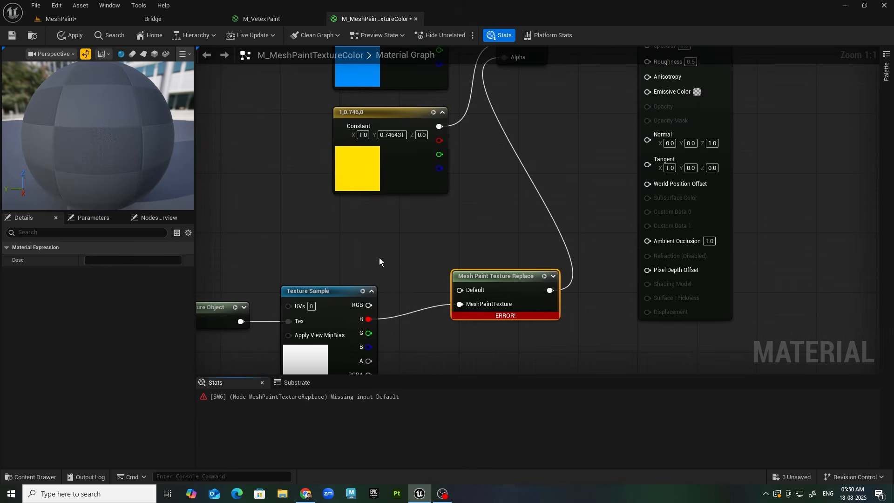
{"action": "left_click", "coordinate": [359, 233]}
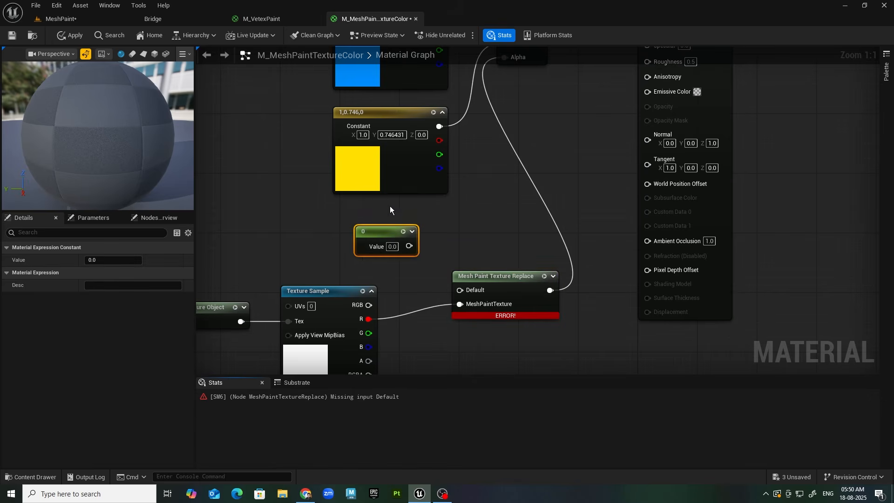
{"action": "left_click_drag", "start_coordinate": [410, 246], "coordinate": [460, 291]}
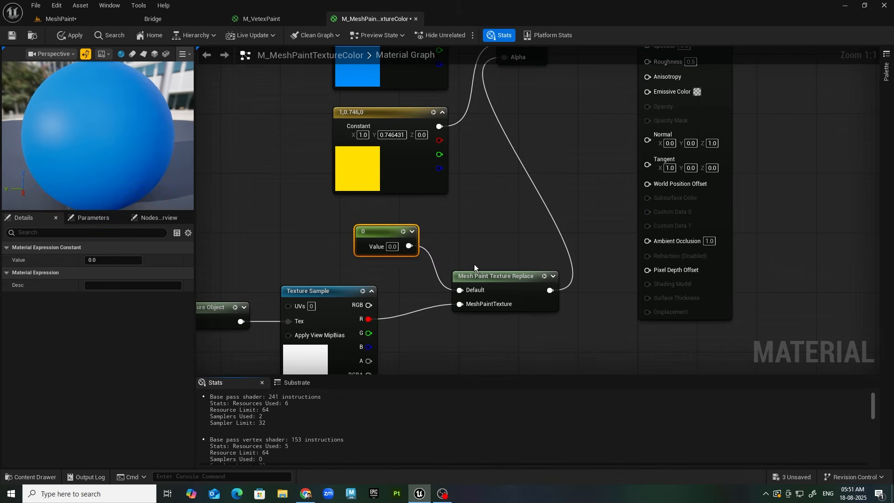
{"action": "right_click_drag", "start_coordinate": [474, 264], "coordinate": [488, 236]}
{"action": "left_click", "coordinate": [11, 38]}
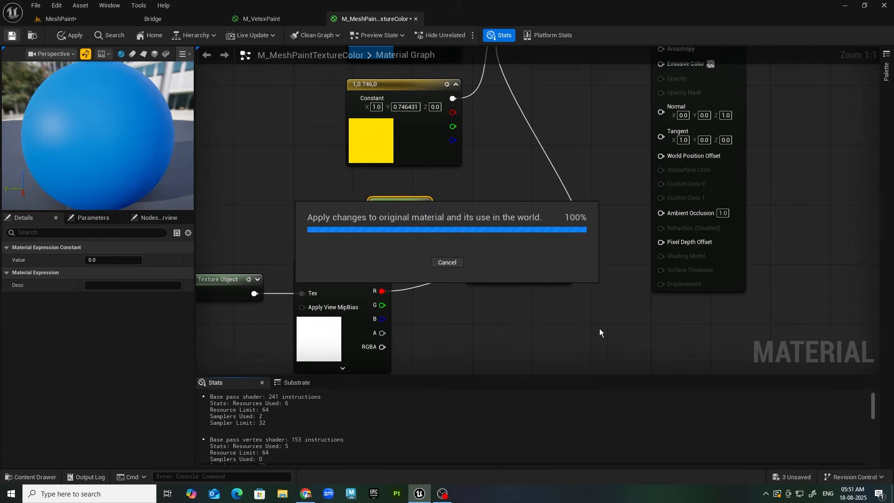
Step: Create a material instance of M_MeshPaintTextureColor and assign it to the MeshPaint box (Box2) in the level
{"action": "left_click", "coordinate": [64, 21]}
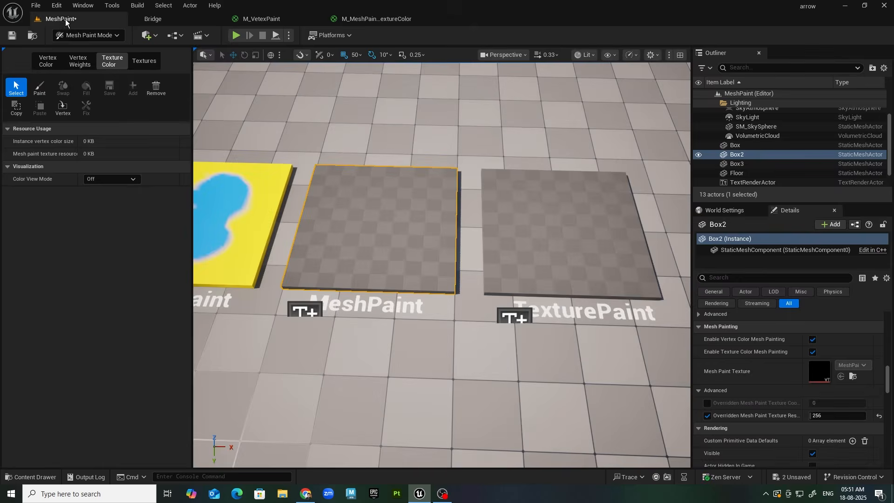
{"action": "left_click", "coordinate": [31, 477]}
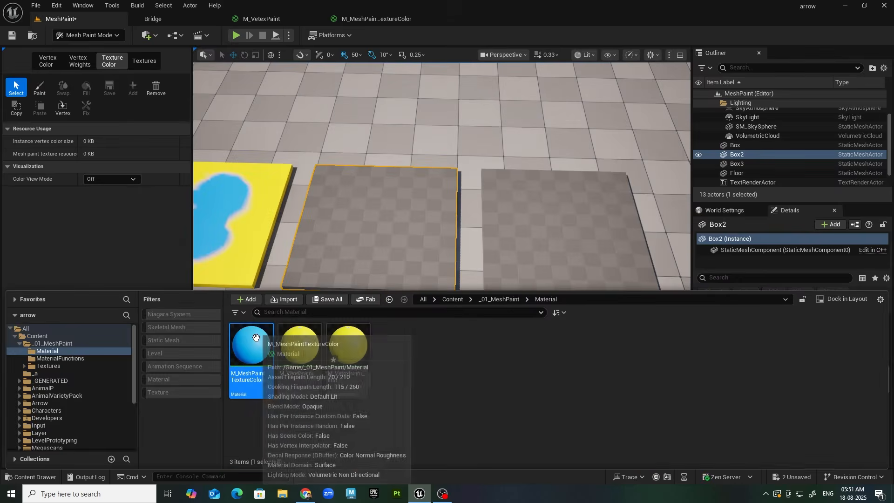
{"action": "right_click", "coordinate": [255, 337]}
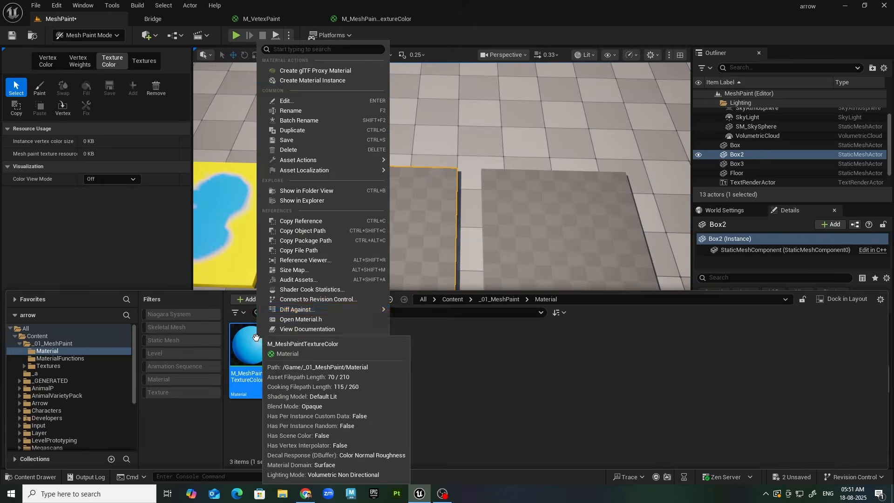
{"action": "left_click", "coordinate": [312, 80]}
{"action": "left_click_drag", "start_coordinate": [299, 347], "coordinate": [371, 212]}
{"action": "key", "text": "f"}
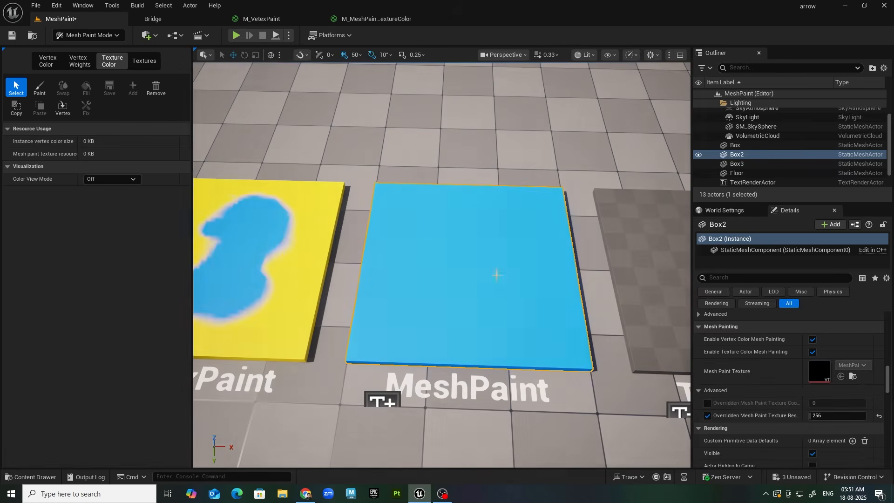
Step: Activate texture colour Paint for Box2 and check its mask in the RGB Channels colour view before turning that view off
{"action": "left_click", "coordinate": [40, 88]}
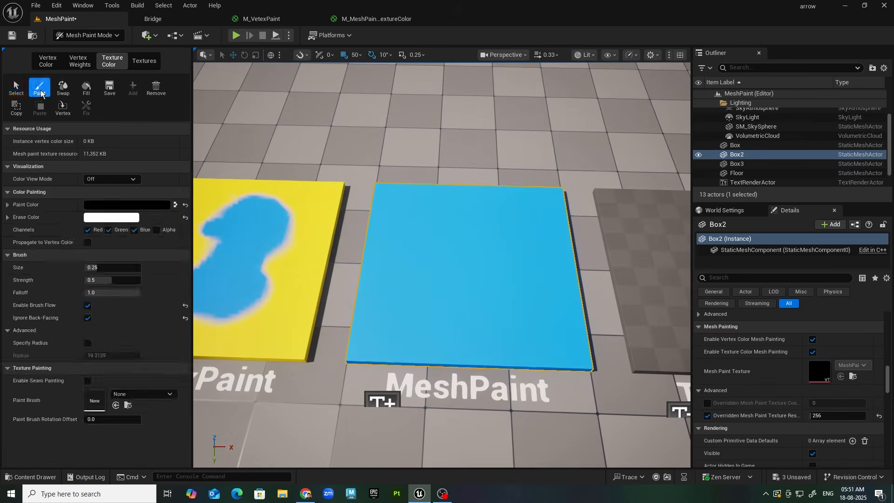
{"action": "left_click_drag", "start_coordinate": [471, 259], "coordinate": [237, 236], "text": "alt"}
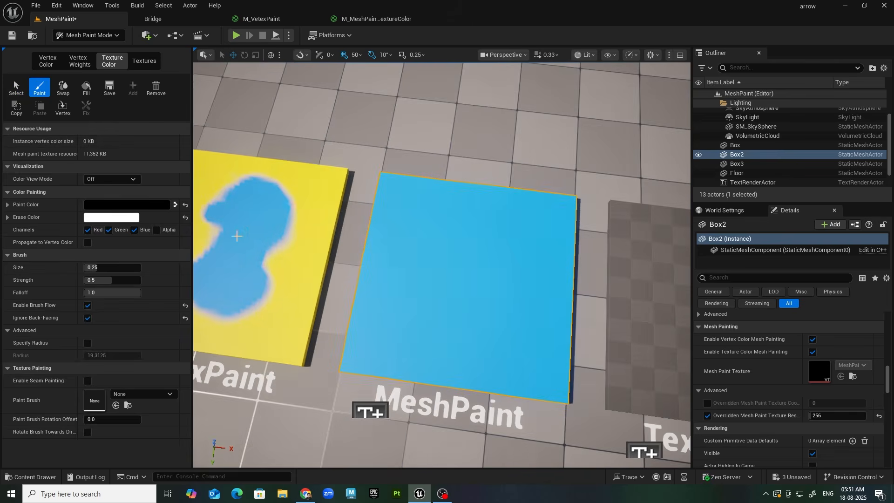
{"action": "left_click", "coordinate": [112, 179]}
{"action": "left_click", "coordinate": [107, 201]}
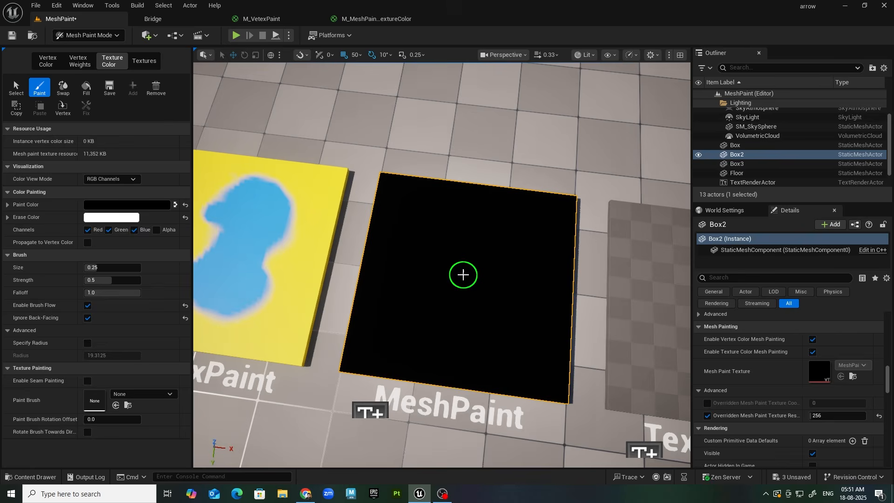
{"action": "left_click", "coordinate": [376, 19]}
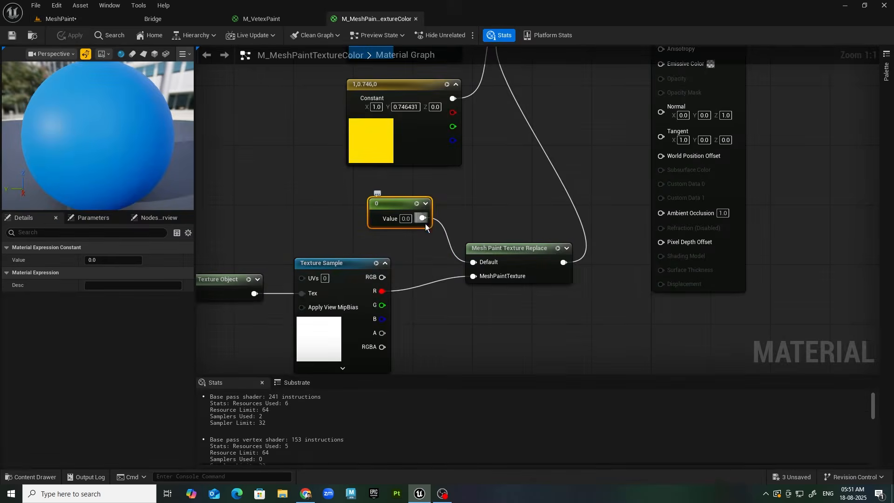
{"action": "left_click", "coordinate": [104, 21]}
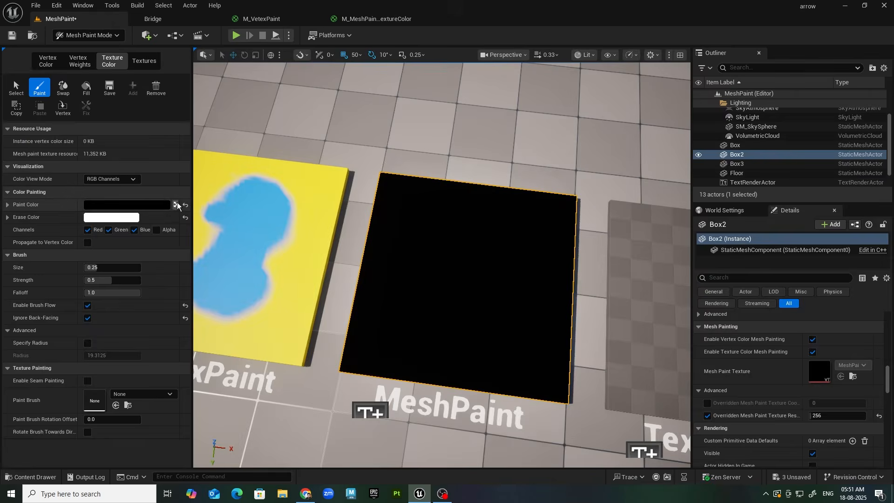
{"action": "left_click", "coordinate": [126, 179]}
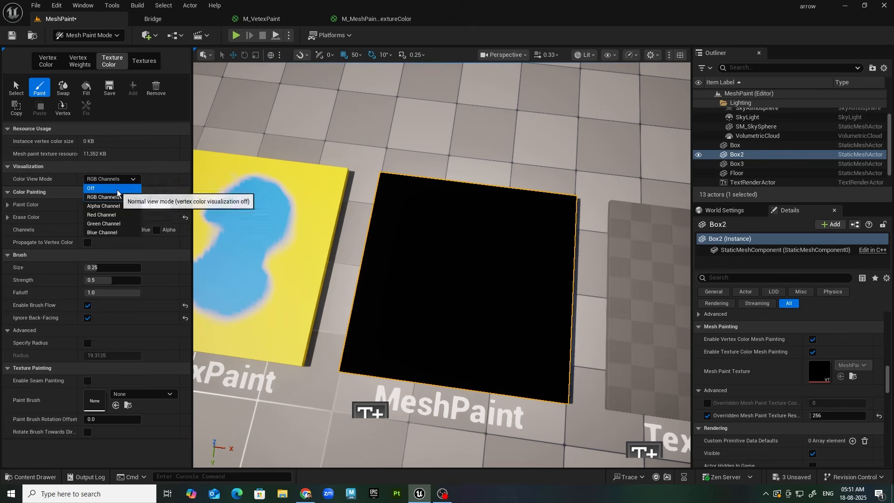
{"action": "left_click", "coordinate": [105, 191]}
Step: Paint an irregular patch around the middle of Box2 in white with brush size 0.25 and strength 0.5
{"action": "scroll", "coordinate": [492, 261], "scroll_direction": "up", "scroll_amount": 2}
{"action": "mouse_move", "coordinate": [449, 321]}
{"action": "left_mouse_down"}
{"action": "mouse_move", "coordinate": [486, 263]}
{"action": "mouse_move", "coordinate": [464, 234]}
{"action": "mouse_move", "coordinate": [474, 285]}
{"action": "mouse_move", "coordinate": [471, 233]}
{"action": "mouse_move", "coordinate": [465, 245]}
{"action": "left_mouse_up"}
{"action": "scroll", "coordinate": [473, 244], "scroll_direction": "up", "scroll_amount": 4}
{"action": "left_click_drag", "start_coordinate": [456, 194], "coordinate": [454, 315]}
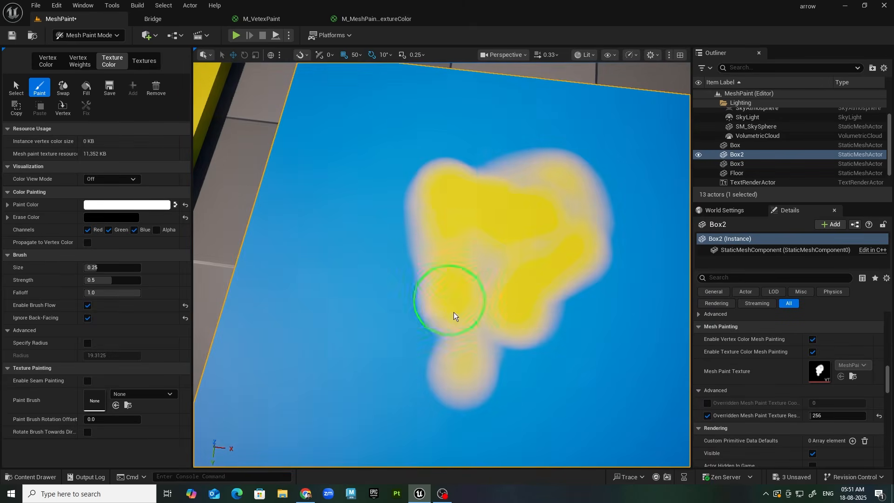
{"action": "mouse_move", "coordinate": [554, 303]}
{"action": "left_mouse_down"}
{"action": "mouse_move", "coordinate": [572, 171]}
{"action": "mouse_move", "coordinate": [536, 173]}
{"action": "left_mouse_up"}
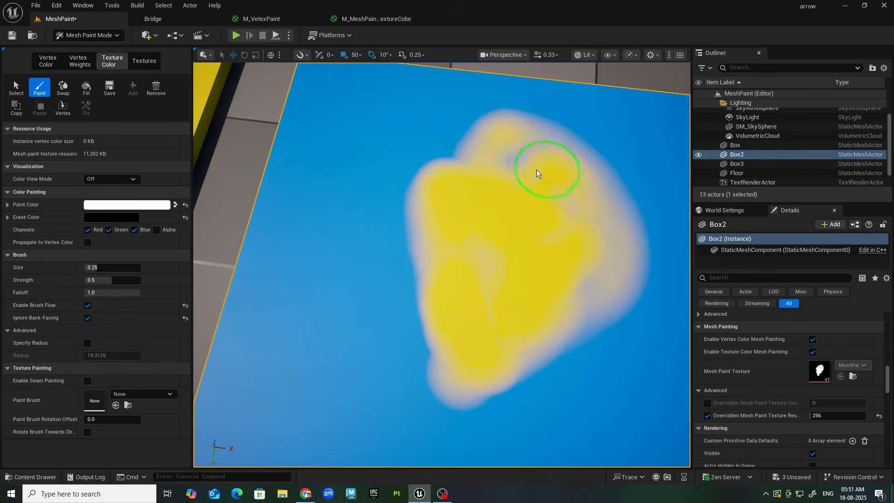
{"action": "scroll", "coordinate": [488, 243], "scroll_direction": "down", "scroll_amount": 5}
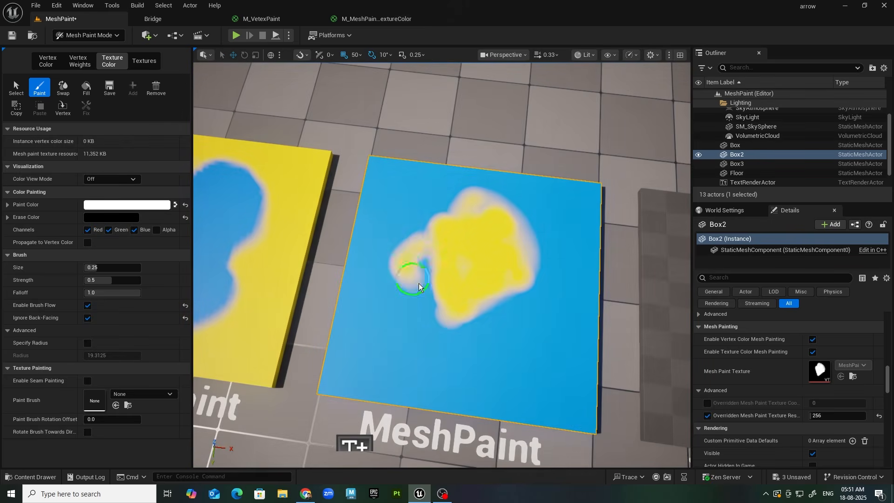
{"action": "right_click_drag", "start_coordinate": [425, 254], "coordinate": [475, 258]}
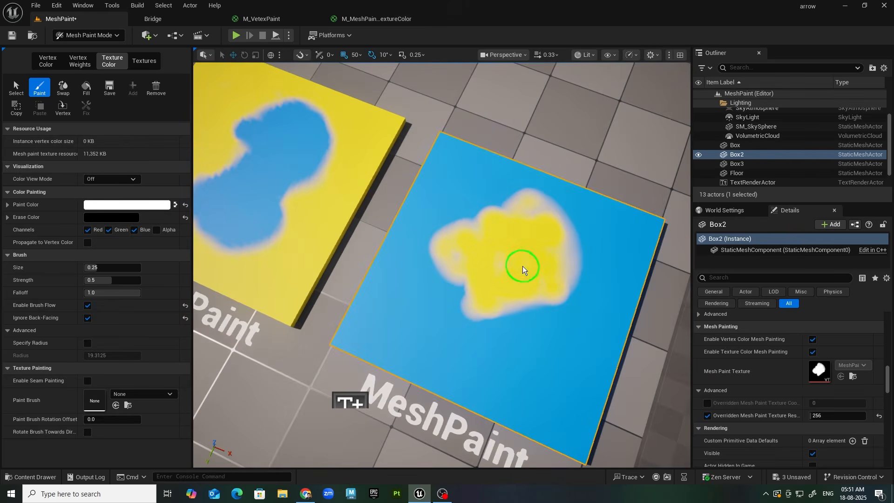
Step: Return to Selection Mode and select the TexturePaint box (Box3)
{"action": "right_click_drag", "start_coordinate": [426, 221], "coordinate": [455, 234]}
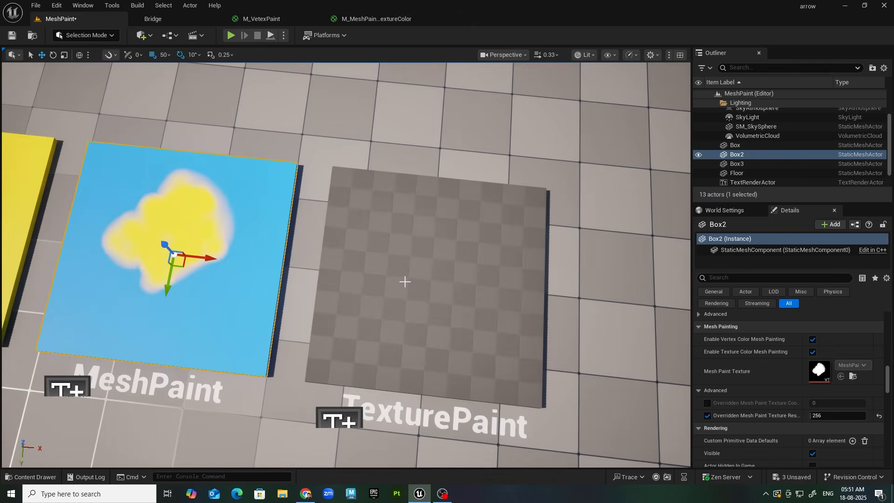
{"action": "left_click", "coordinate": [404, 281]}
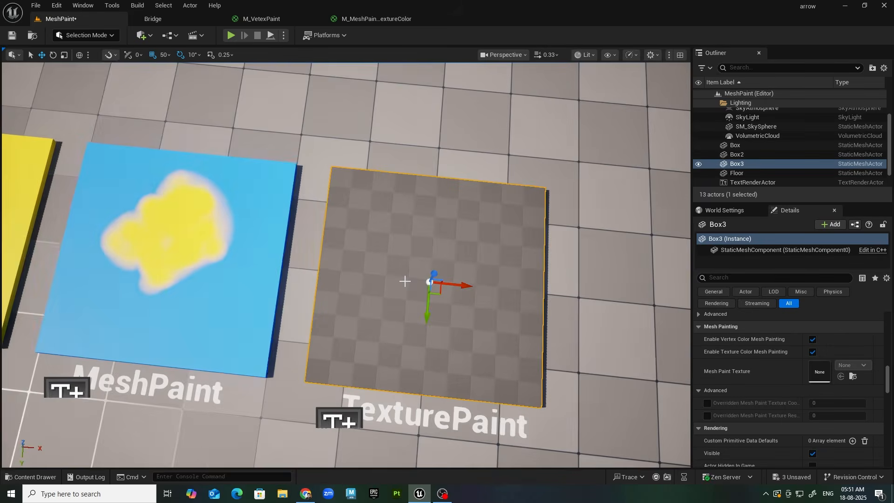
{"action": "middle_click_drag", "start_coordinate": [311, 441], "coordinate": [347, 447]}
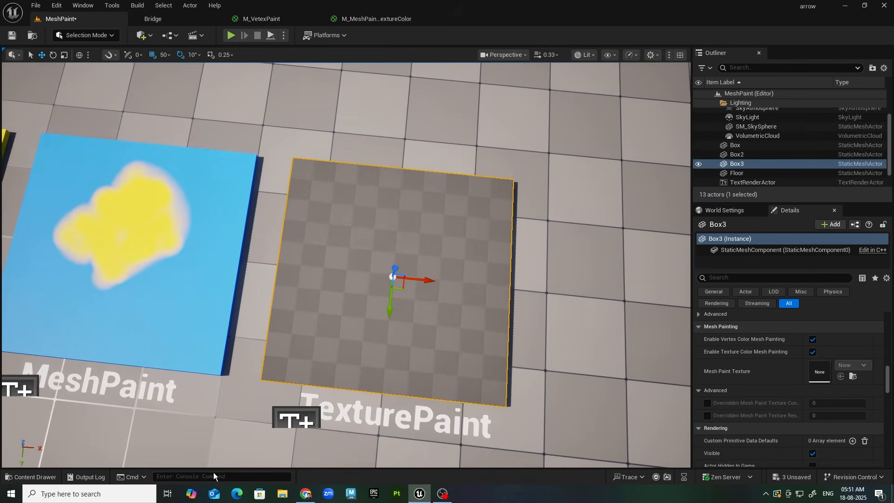
Step: Create a material named M_TexturePaint in the _01_MeshPaint Material folder and open its graph
{"action": "left_click", "coordinate": [33, 478]}
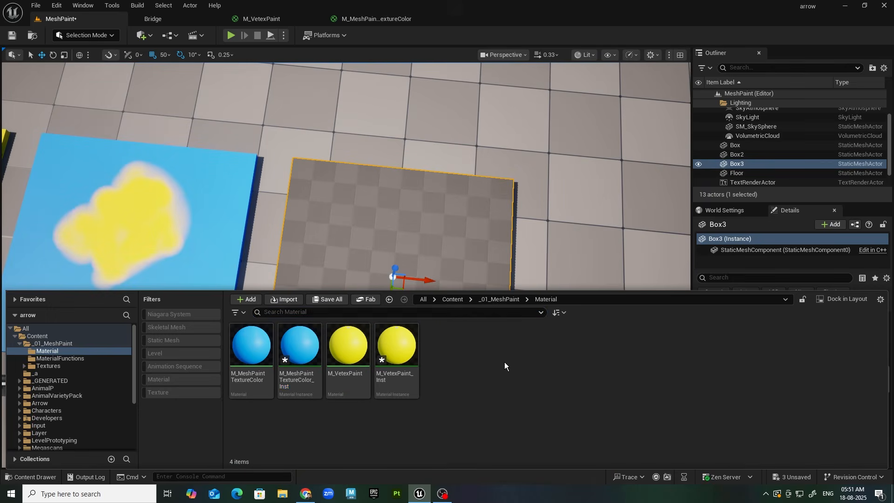
{"action": "right_click", "coordinate": [455, 362]}
{"action": "left_click", "coordinate": [486, 250]}
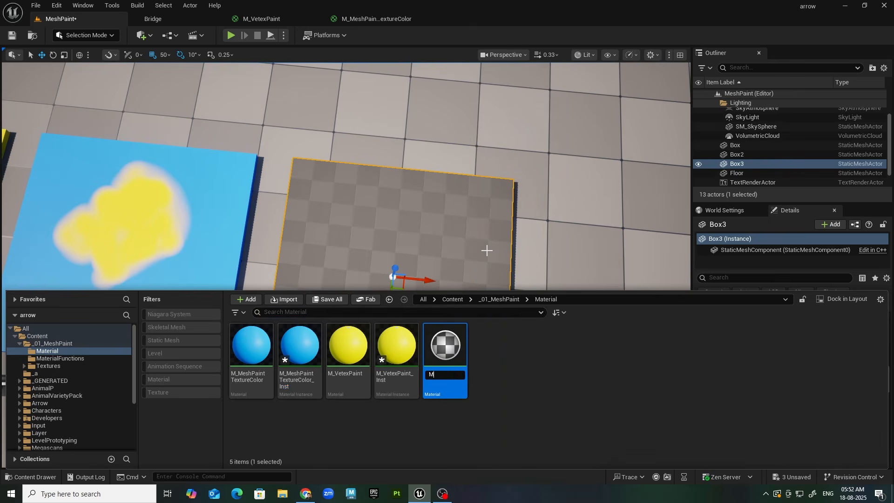
{"action": "type", "text": "M_Text"}
{"action": "key", "text": "Return"}
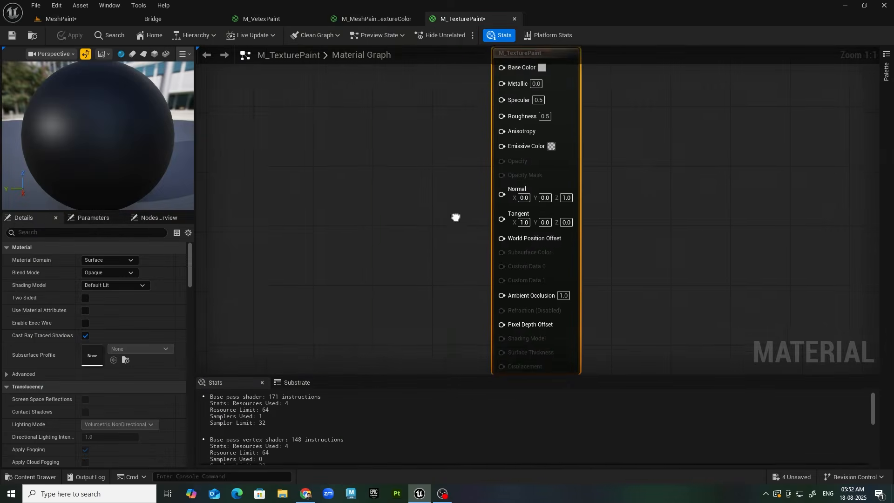
Step: Paste the blue and yellow constants with their Lerp into M_TexturePaint and connect the Lerp output to Base Color
{"action": "key", "text": "ctrl+v"}
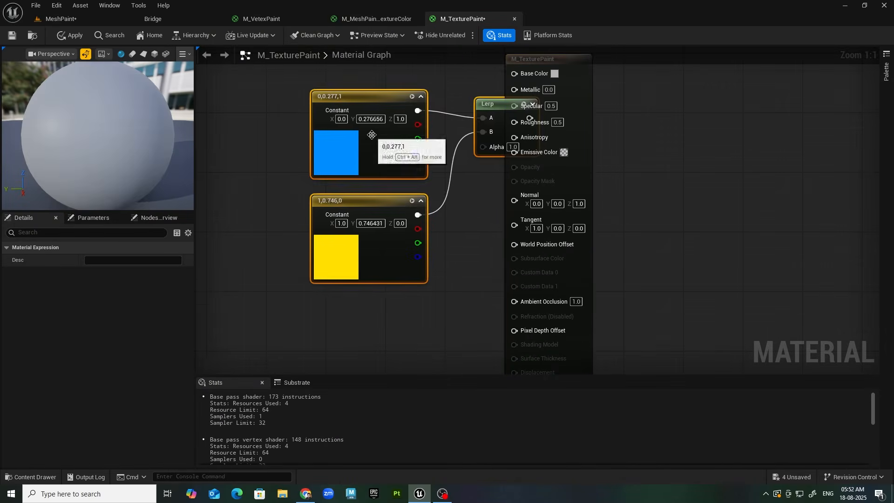
{"action": "right_click_drag", "start_coordinate": [482, 100], "coordinate": [450, 166]}
{"action": "left_click_drag", "start_coordinate": [453, 175], "coordinate": [487, 141]}
{"action": "right_click_drag", "start_coordinate": [375, 264], "coordinate": [473, 227]}
{"action": "right_click_drag", "start_coordinate": [542, 250], "coordinate": [497, 283]}
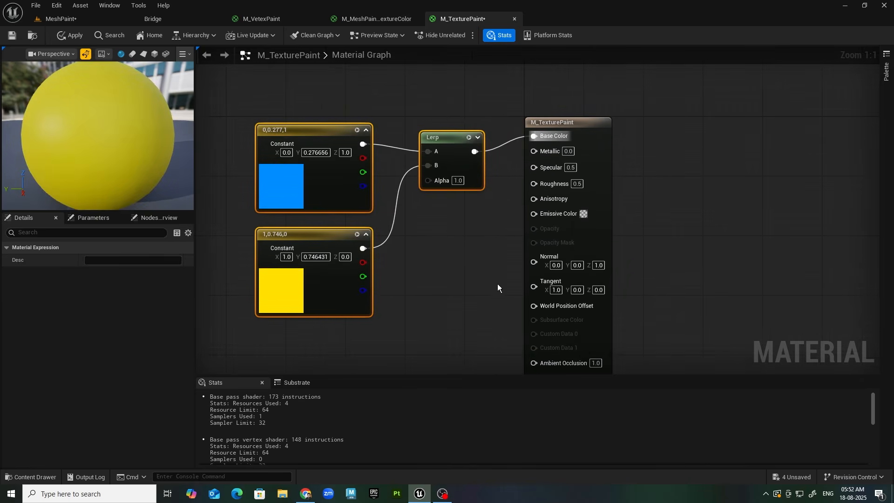
{"action": "right_click_drag", "start_coordinate": [424, 357], "coordinate": [488, 284]}
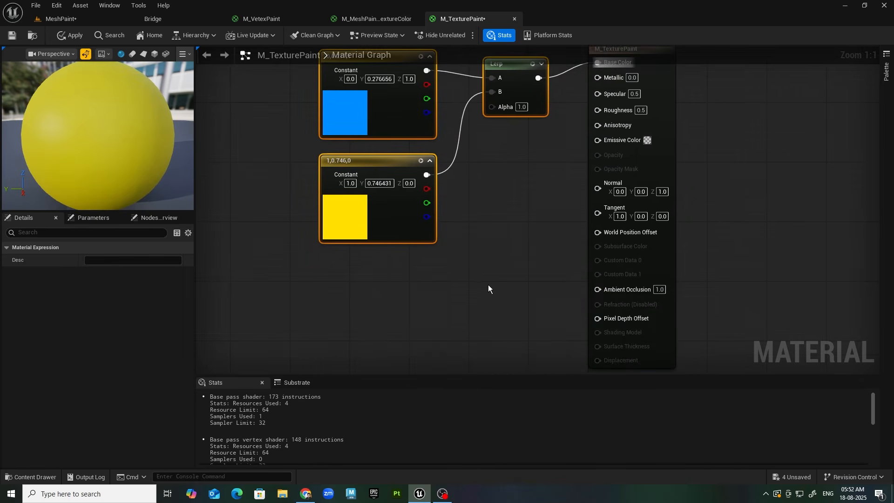
Step: Import White.png as a texture into the _01_MeshPaint Material folder
{"action": "left_click", "coordinate": [37, 477]}
{"action": "right_click", "coordinate": [513, 306]}
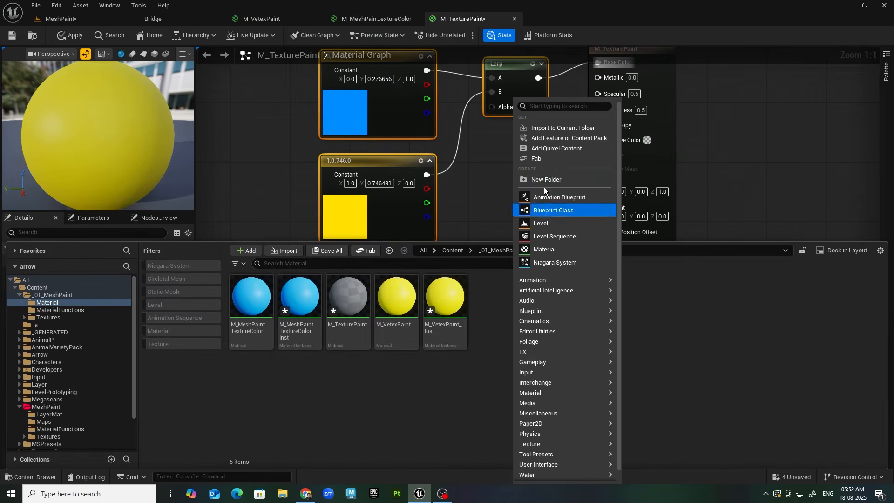
{"action": "left_click", "coordinate": [566, 127]}
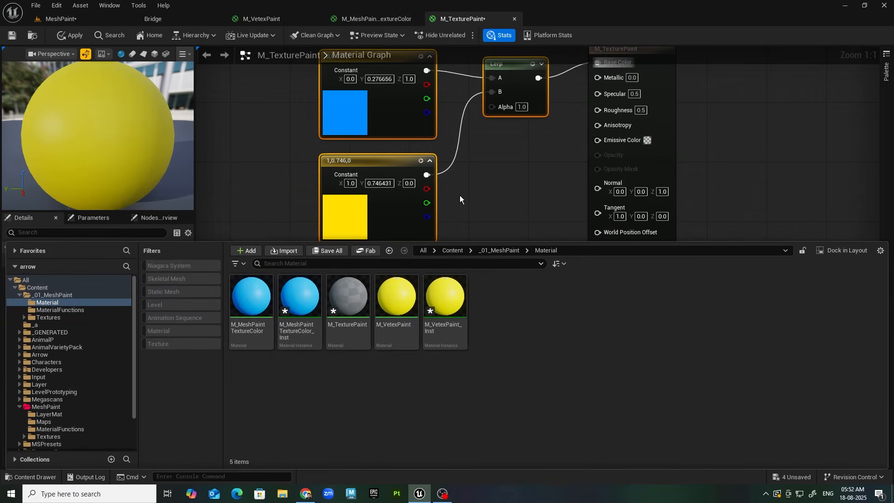
{"action": "left_click", "coordinate": [412, 140]}
{"action": "left_click", "coordinate": [370, 283]}
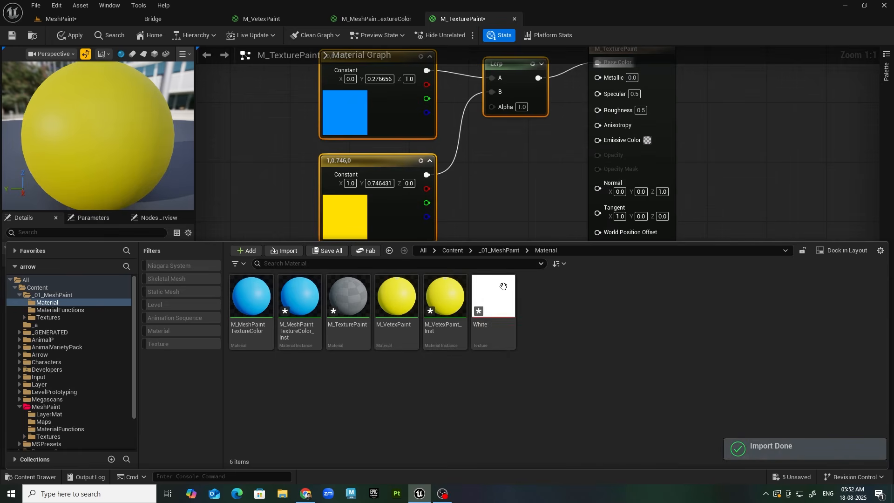
{"action": "left_click", "coordinate": [503, 302]}
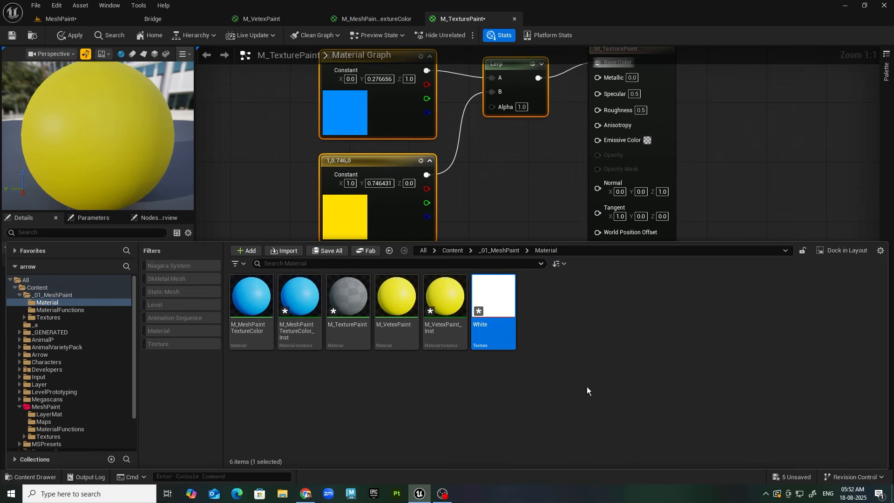
Step: Add the White texture as a Texture Sample, connect its red channel to the Lerp Alpha, and save M_TexturePaint
{"action": "left_click_drag", "start_coordinate": [493, 297], "coordinate": [491, 261]}
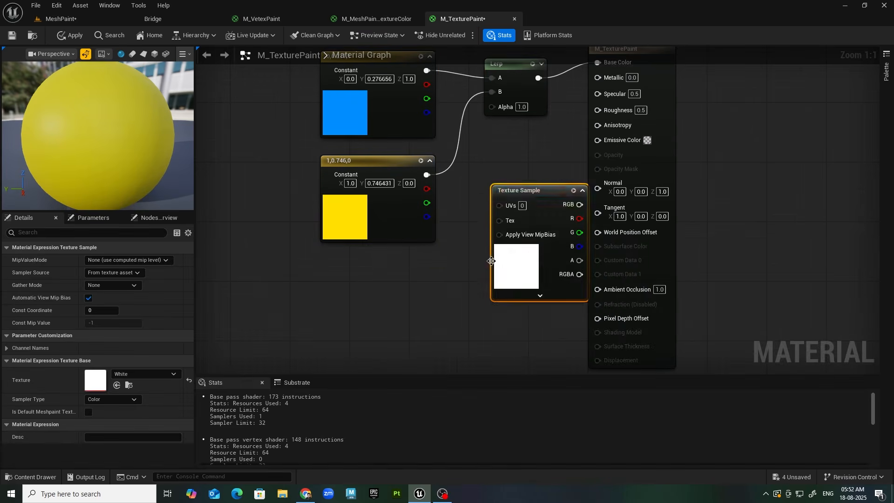
{"action": "left_click_drag", "start_coordinate": [531, 189], "coordinate": [398, 286]}
{"action": "left_click", "coordinate": [482, 310]}
{"action": "left_click_drag", "start_coordinate": [446, 315], "coordinate": [509, 105]}
{"action": "right_click_drag", "start_coordinate": [477, 277], "coordinate": [565, 281]}
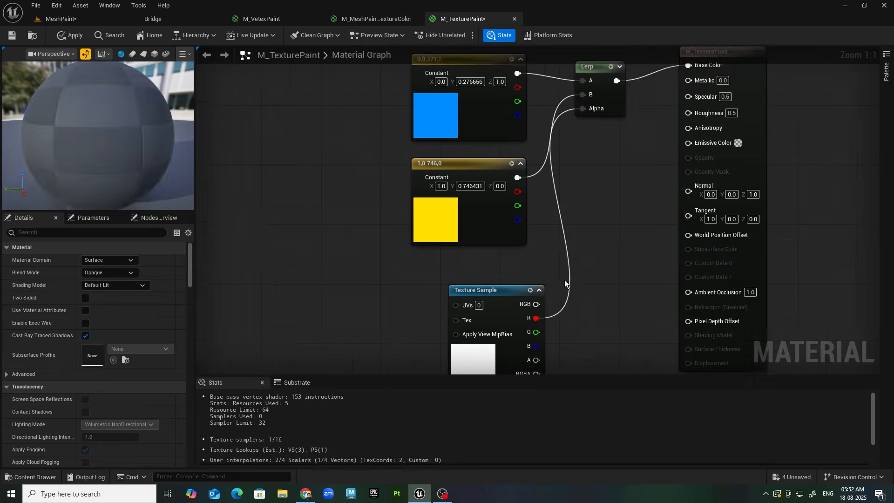
{"action": "scroll", "coordinate": [565, 270], "scroll_direction": "down", "scroll_amount": 2}
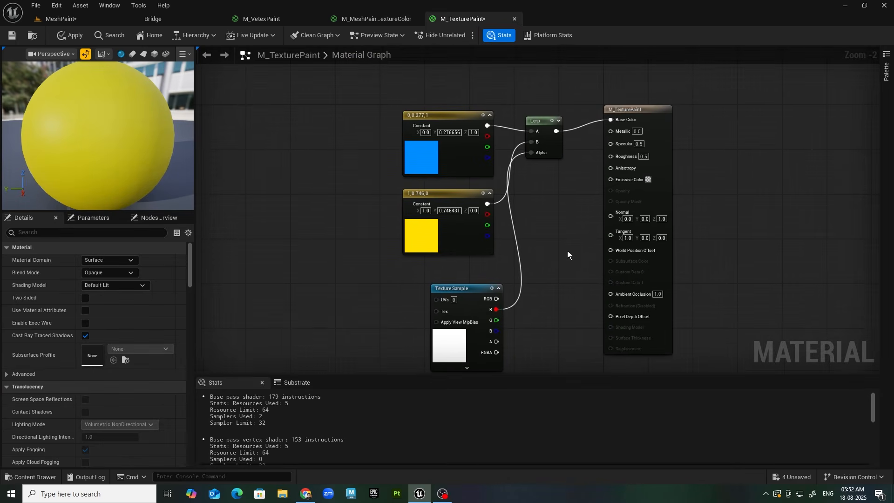
{"action": "left_click", "coordinate": [18, 38]}
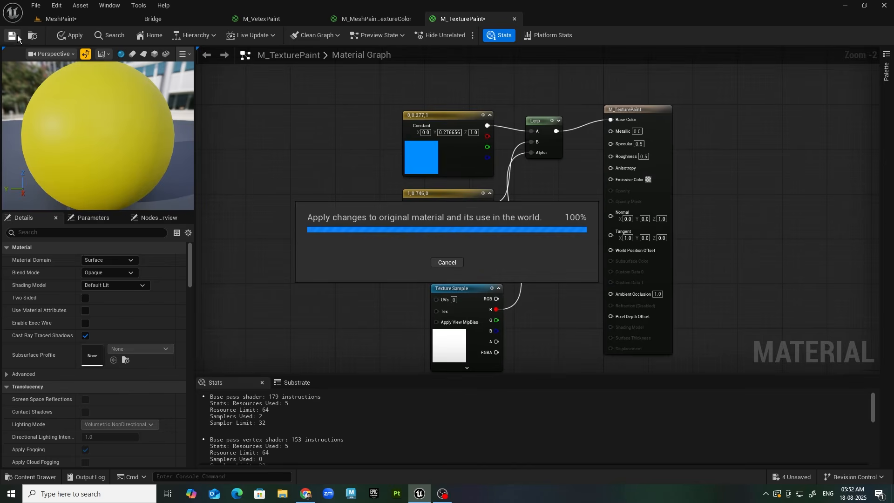
Step: Create a material instance of M_TexturePaint with the default name and apply it to Box3 in the MeshPaint level
{"action": "left_click", "coordinate": [73, 21]}
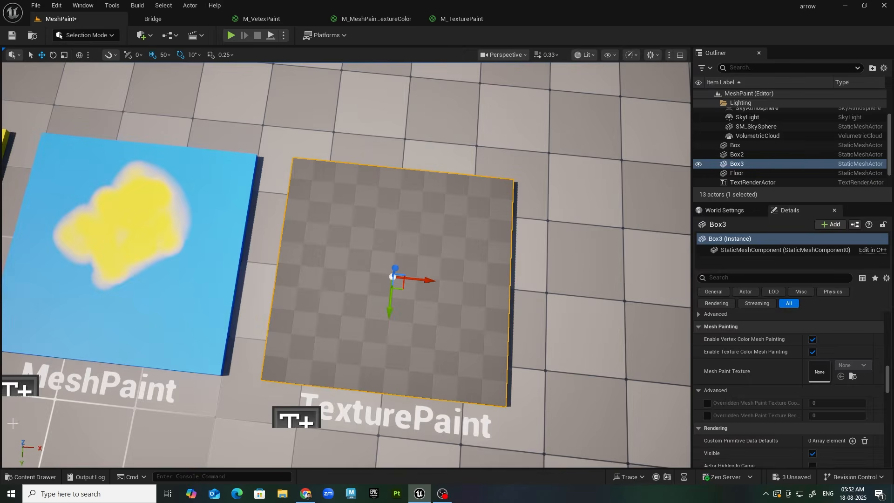
{"action": "left_click", "coordinate": [29, 480]}
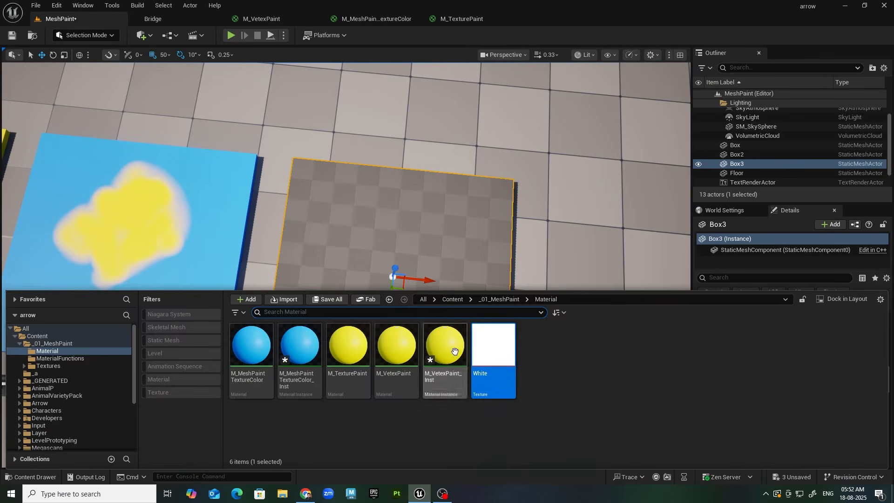
{"action": "left_click", "coordinate": [383, 435]}
{"action": "left_click", "coordinate": [359, 345]}
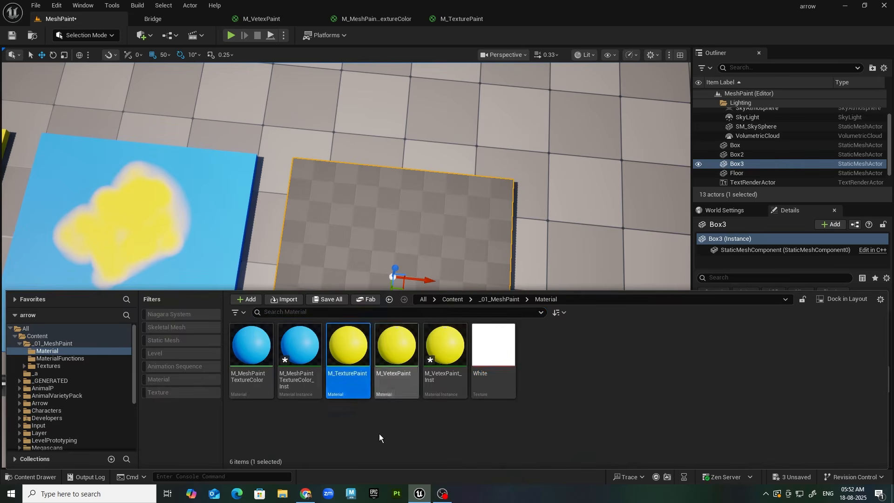
{"action": "right_click", "coordinate": [356, 347]}
{"action": "left_click", "coordinate": [412, 77]}
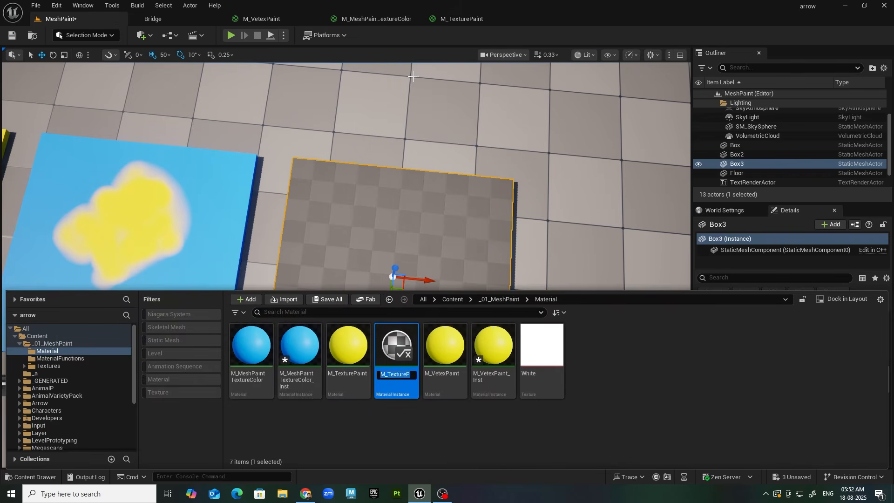
{"action": "left_click_drag", "start_coordinate": [396, 344], "coordinate": [370, 219]}
{"action": "scroll", "coordinate": [368, 216], "scroll_direction": "up", "scroll_amount": 3}
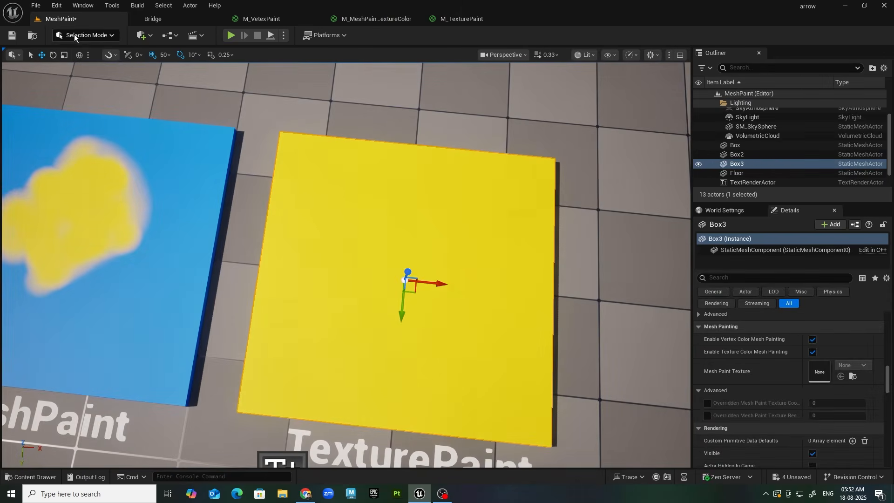
Step: Switch to Mesh Paint Mode and activate Paint for Textures on Box3
{"action": "left_click", "coordinate": [74, 35]}
{"action": "left_click", "coordinate": [98, 82]}
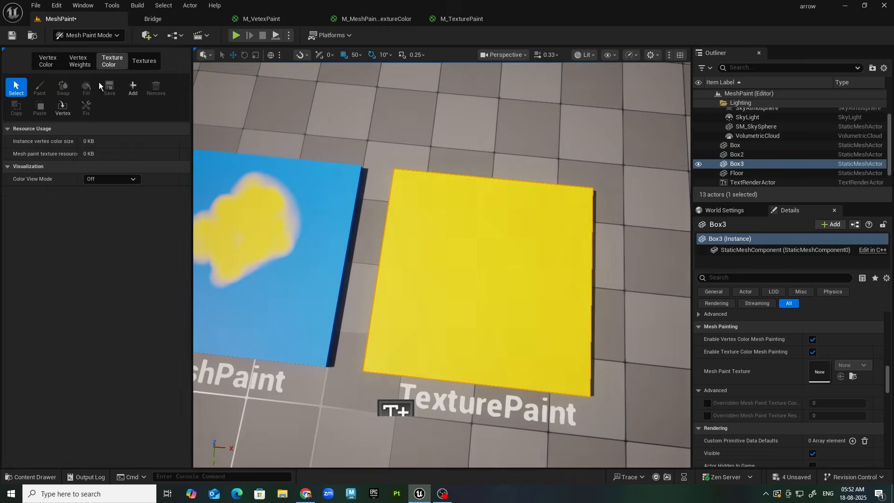
{"action": "left_click", "coordinate": [142, 62]}
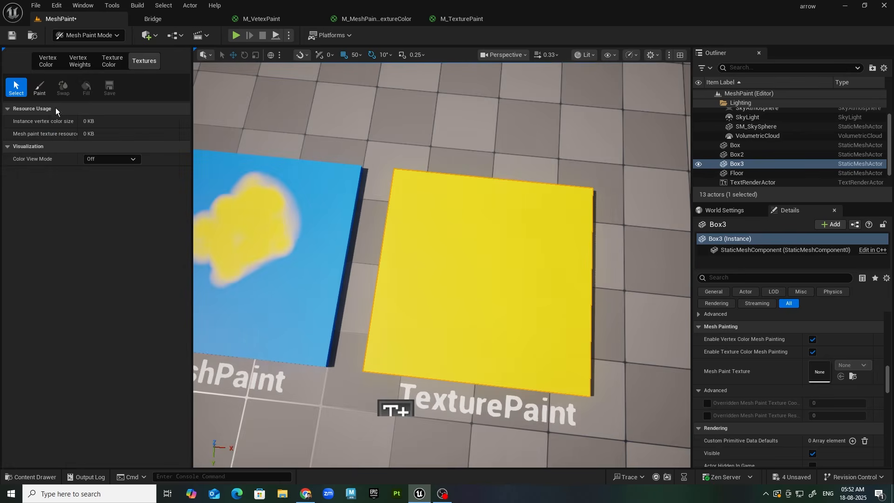
{"action": "left_click", "coordinate": [40, 87]}
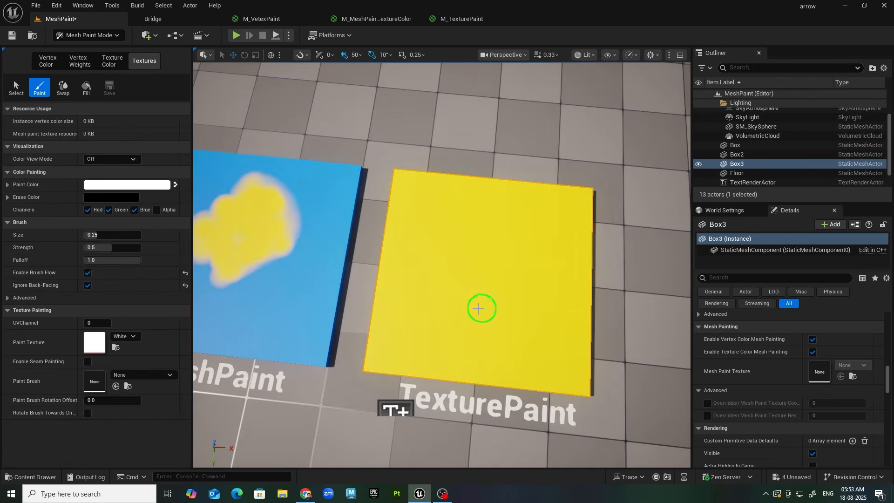
Step: Swap the paint colour to black and paint an irregular patch around the middle of Box3 with brush size 0.25 and strength 0.5
{"action": "key", "text": "x"}
{"action": "mouse_move", "coordinate": [459, 330]}
{"action": "left_mouse_down"}
{"action": "mouse_move", "coordinate": [486, 259]}
{"action": "mouse_move", "coordinate": [522, 277]}
{"action": "mouse_move", "coordinate": [490, 264]}
{"action": "left_mouse_up"}
{"action": "scroll", "coordinate": [495, 240], "scroll_direction": "up", "scroll_amount": 3}
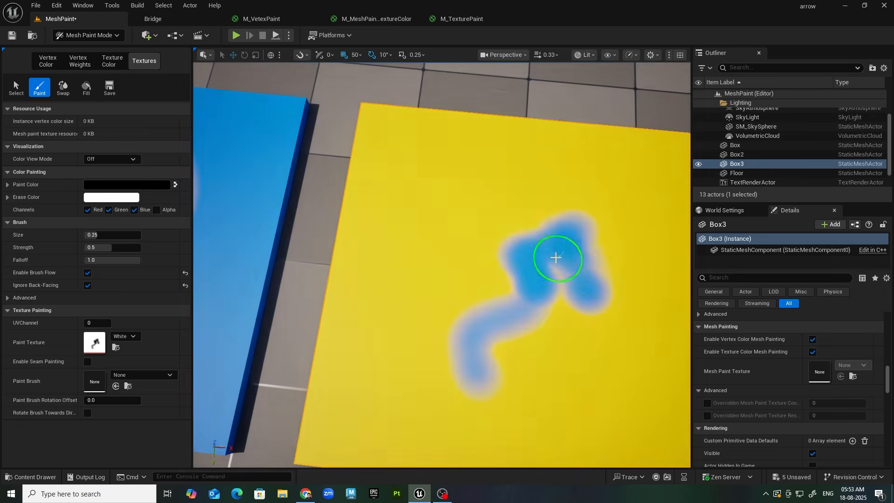
{"action": "mouse_move", "coordinate": [560, 303]}
{"action": "left_mouse_down"}
{"action": "mouse_move", "coordinate": [479, 216]}
{"action": "mouse_move", "coordinate": [472, 251]}
{"action": "mouse_move", "coordinate": [535, 220]}
{"action": "mouse_move", "coordinate": [515, 205]}
{"action": "mouse_move", "coordinate": [462, 214]}
{"action": "mouse_move", "coordinate": [535, 273]}
{"action": "mouse_move", "coordinate": [504, 274]}
{"action": "mouse_move", "coordinate": [505, 315]}
{"action": "mouse_move", "coordinate": [480, 274]}
{"action": "left_mouse_up"}
{"action": "middle_click_drag", "start_coordinate": [475, 238], "coordinate": [486, 270]}
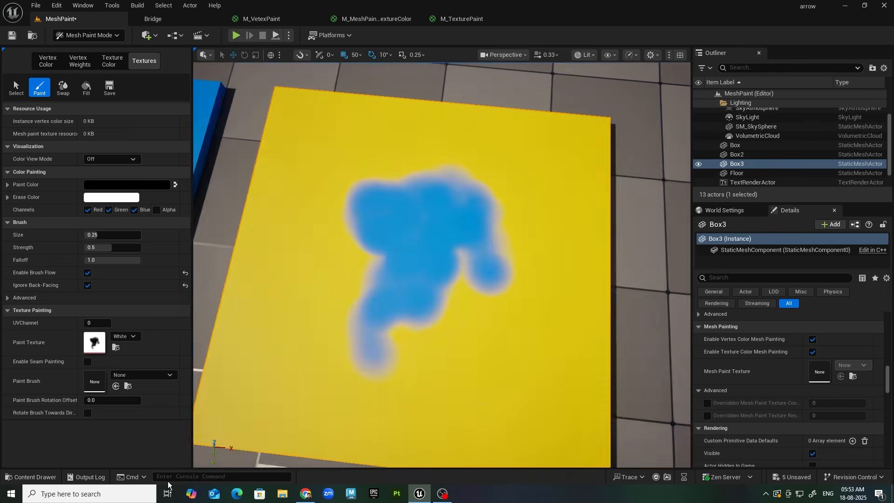
Step: Dock the content browser in the layout and extend Box3's painted patch while checking the White texture's thumbnail
{"action": "key", "text": "ctrl+space"}
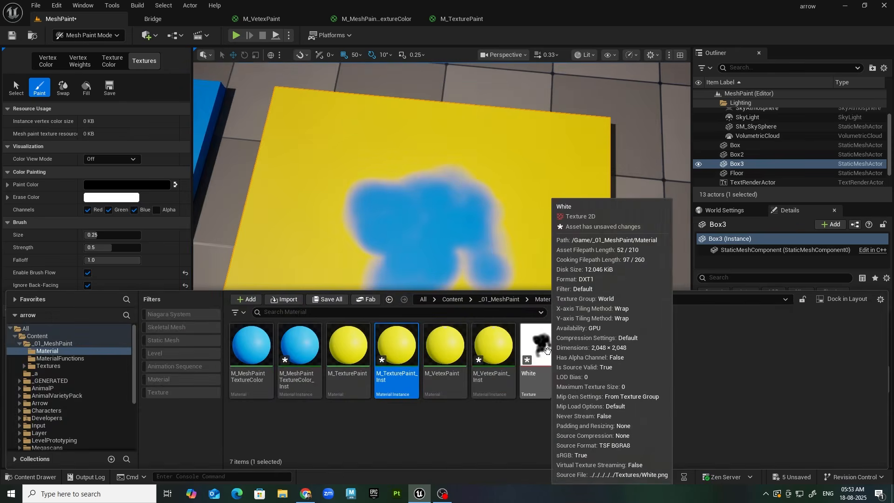
{"action": "left_click", "coordinate": [845, 302]}
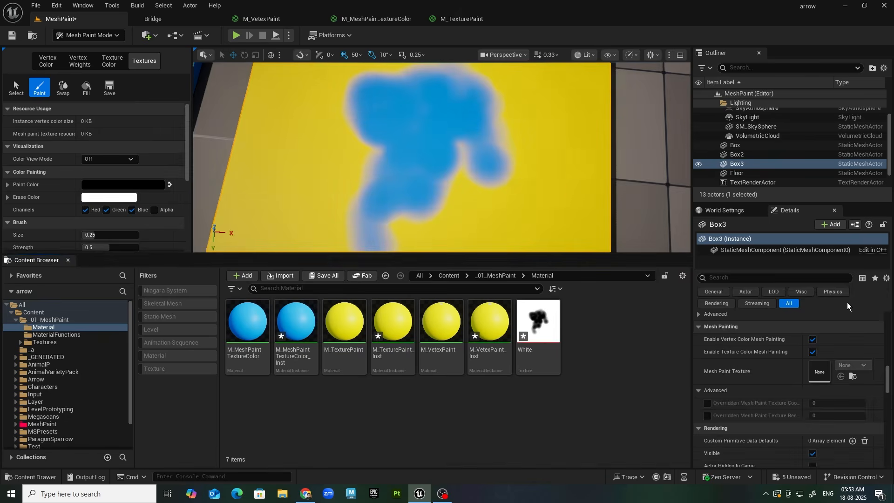
{"action": "scroll", "coordinate": [520, 158], "scroll_direction": "down", "scroll_amount": 3}
{"action": "mouse_move", "coordinate": [477, 154]}
{"action": "left_mouse_down"}
{"action": "mouse_move", "coordinate": [492, 160]}
{"action": "mouse_move", "coordinate": [487, 167]}
{"action": "left_mouse_up"}
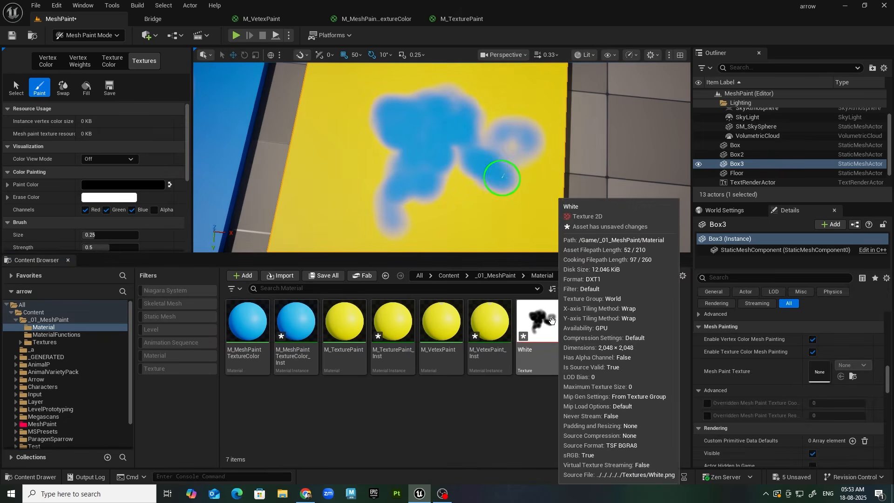
{"action": "mouse_move", "coordinate": [345, 174]}
{"action": "left_mouse_down"}
{"action": "mouse_move", "coordinate": [390, 140]}
{"action": "mouse_move", "coordinate": [365, 200]}
{"action": "mouse_move", "coordinate": [369, 175]}
{"action": "mouse_move", "coordinate": [404, 181]}
{"action": "left_mouse_up"}
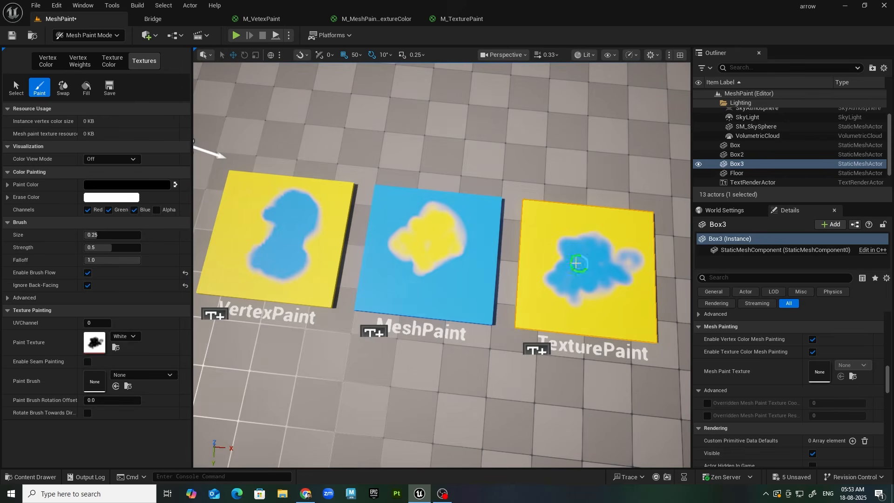
Step: Return to Selection Mode and open the M_VetexPaint material graph
{"action": "left_click", "coordinate": [87, 36]}
{"action": "left_click", "coordinate": [88, 48]}
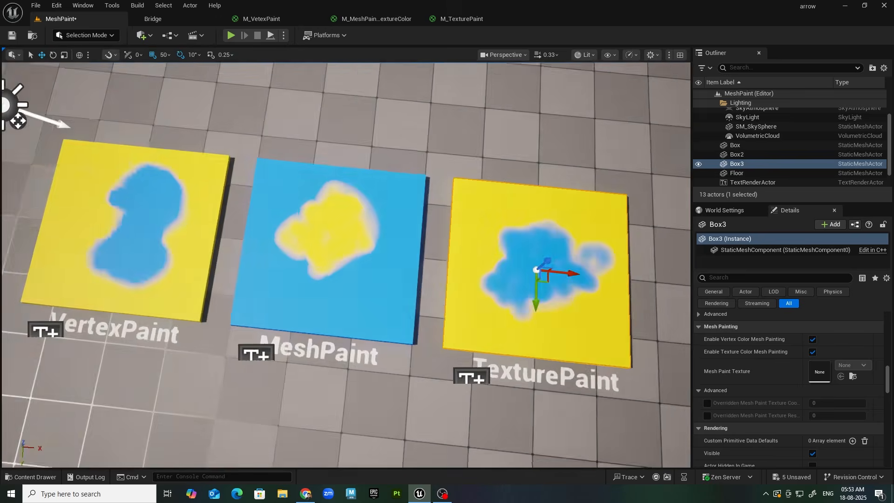
{"action": "left_click", "coordinate": [32, 476]}
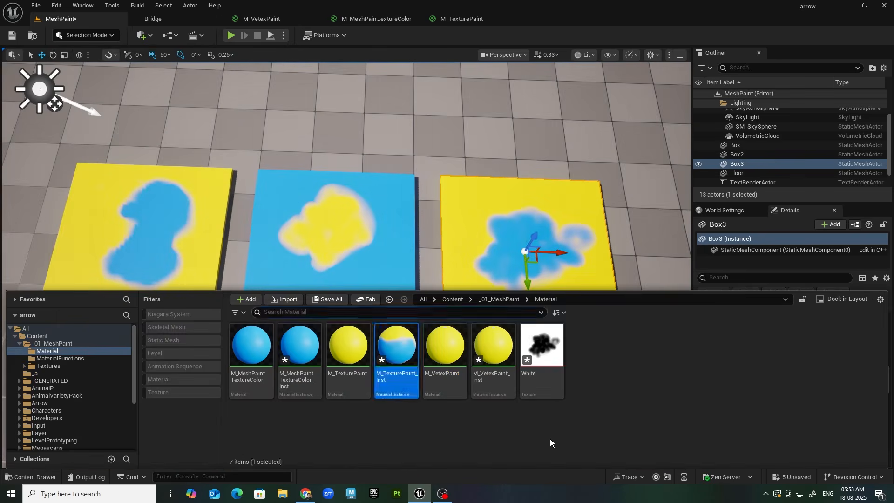
{"action": "double_click", "coordinate": [443, 344]}
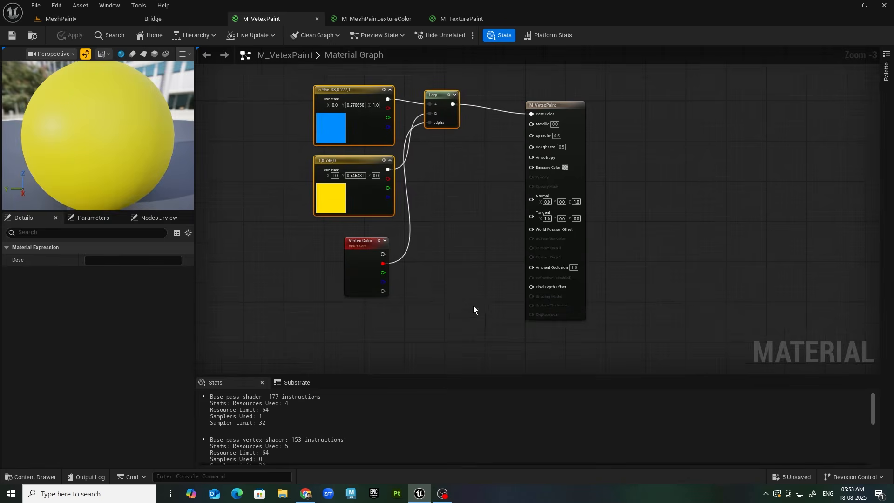
Step: Replace the blue constant with a T_Flagstone_Floor_ve0hajb_4K_D Texture Sample and connect its RGB output to Lerp A
{"action": "left_click", "coordinate": [32, 477]}
{"action": "double_click", "coordinate": [345, 296]}
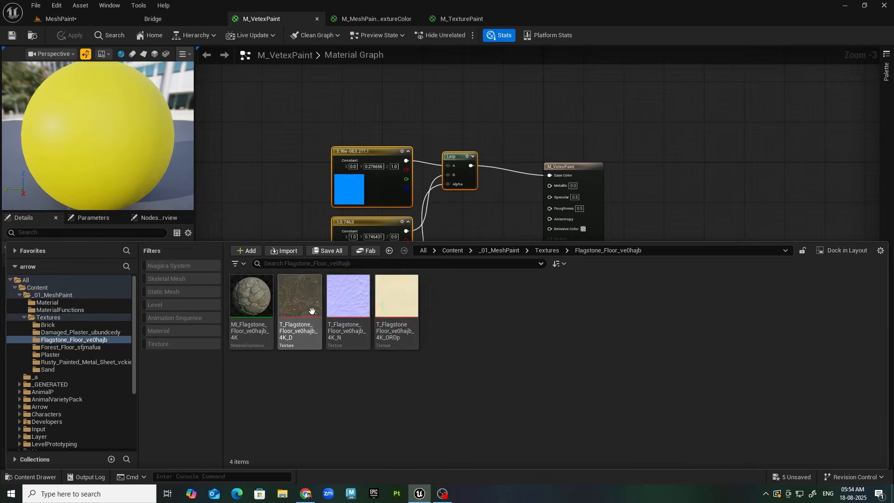
{"action": "left_click_drag", "start_coordinate": [300, 304], "coordinate": [258, 77]}
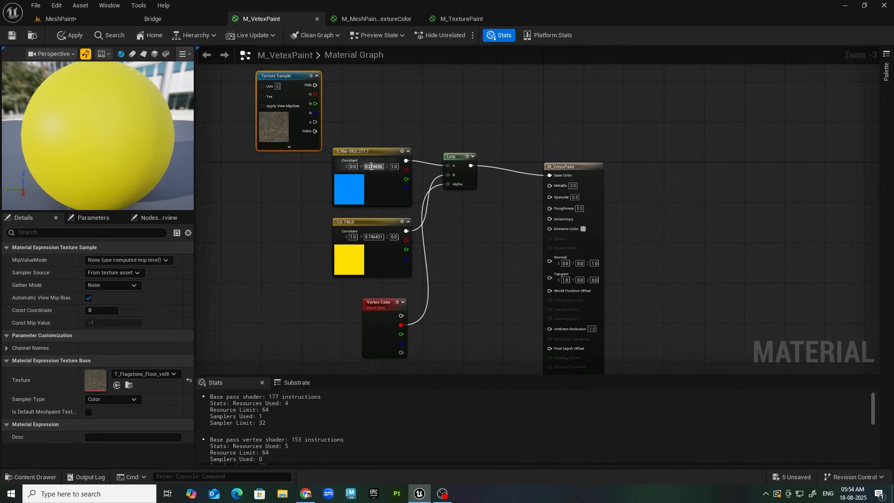
{"action": "left_click", "coordinate": [364, 158]}
{"action": "key", "text": "Delete"}
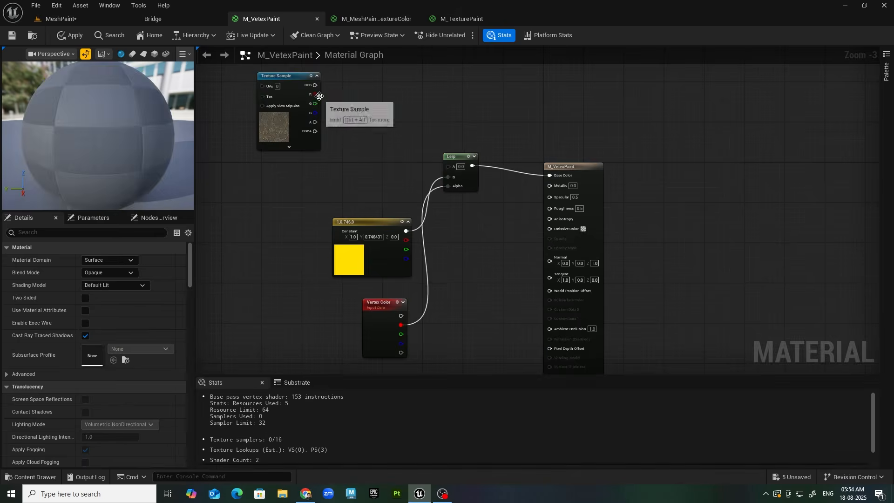
{"action": "left_click_drag", "start_coordinate": [315, 85], "coordinate": [448, 166]}
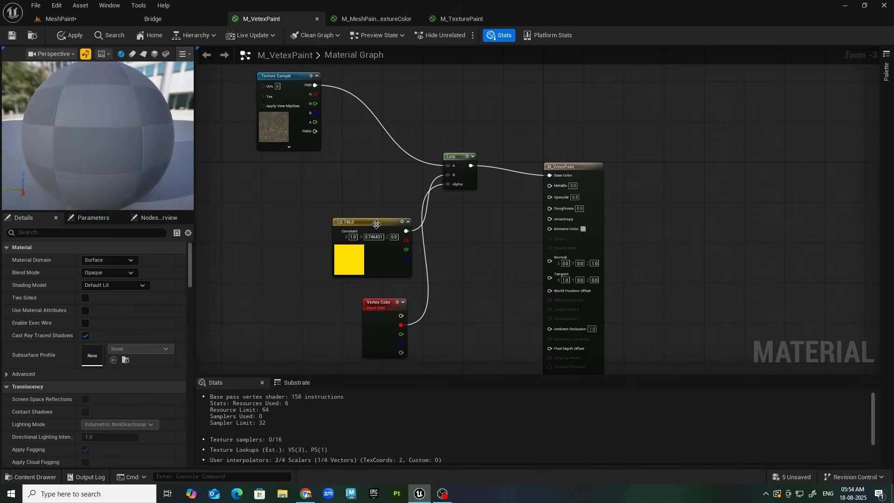
Step: Replace the yellow constant with a Texture Sample of the Forest_Floor_sfjmafua colour texture and connect its RGB output to Lerp B
{"action": "left_click", "coordinate": [376, 224]}
{"action": "key", "text": "Delete"}
{"action": "left_click", "coordinate": [33, 476]}
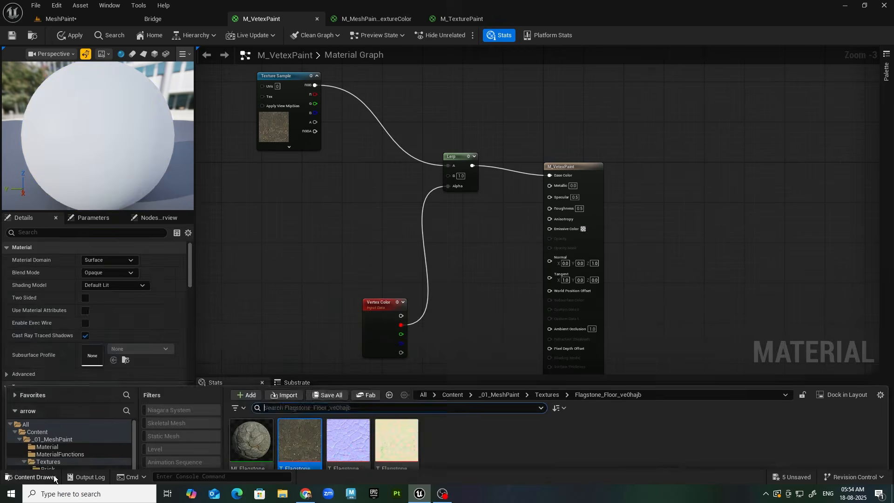
{"action": "left_click", "coordinate": [547, 250]}
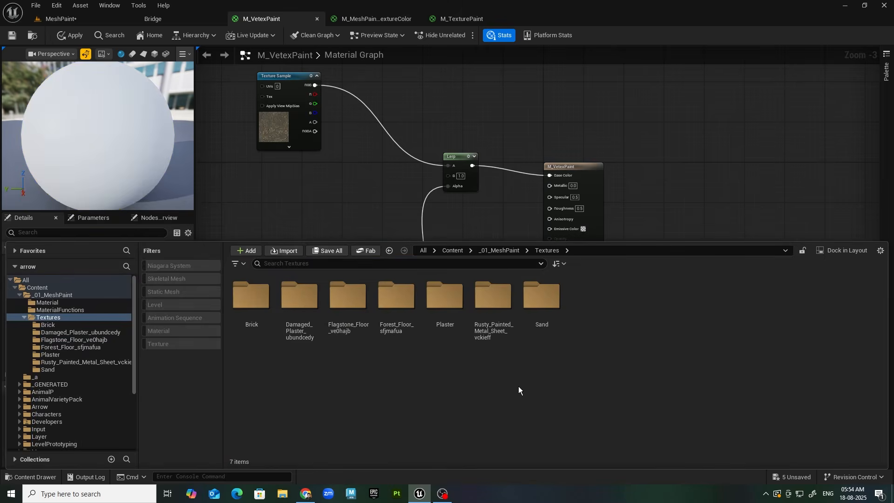
{"action": "double_click", "coordinate": [394, 304]}
{"action": "left_click_drag", "start_coordinate": [349, 307], "coordinate": [279, 170]}
{"action": "left_click_drag", "start_coordinate": [335, 181], "coordinate": [452, 178]}
{"action": "right_click_drag", "start_coordinate": [328, 261], "coordinate": [361, 263]}
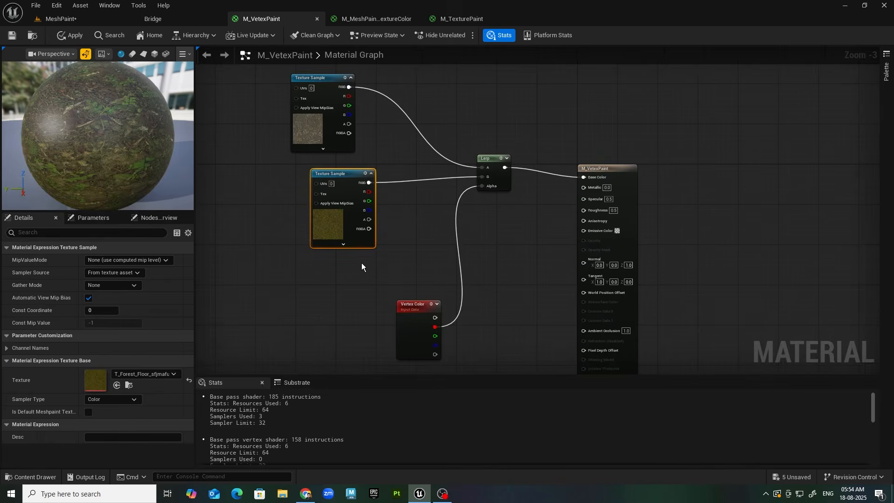
Step: Save M_VetexPaint and inspect the flagstone and forest floor blend on the VertexPaint box in the MeshPaint level
{"action": "left_click", "coordinate": [13, 35]}
{"action": "left_click", "coordinate": [59, 19]}
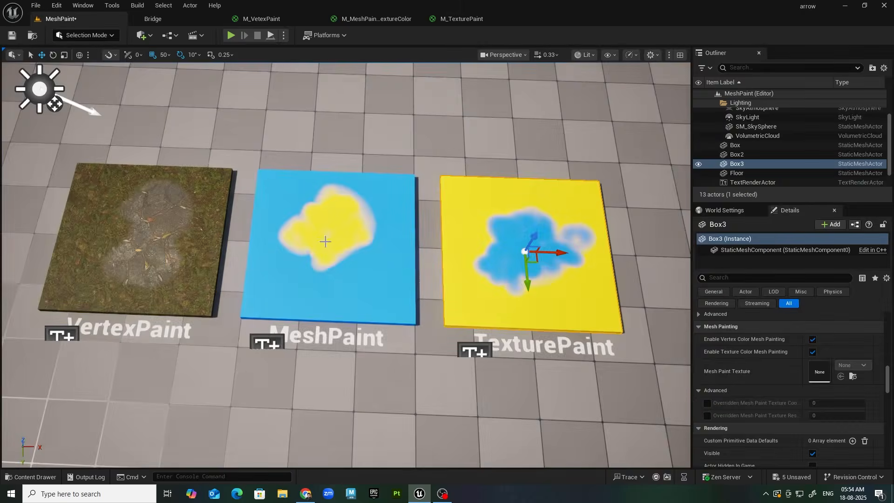
{"action": "middle_click_drag", "start_coordinate": [324, 241], "coordinate": [536, 219], "text": "alt"}
{"action": "right_click_drag", "start_coordinate": [325, 242], "coordinate": [419, 241], "text": "alt"}
{"action": "left_click_drag", "start_coordinate": [325, 242], "coordinate": [266, 228], "text": "alt"}
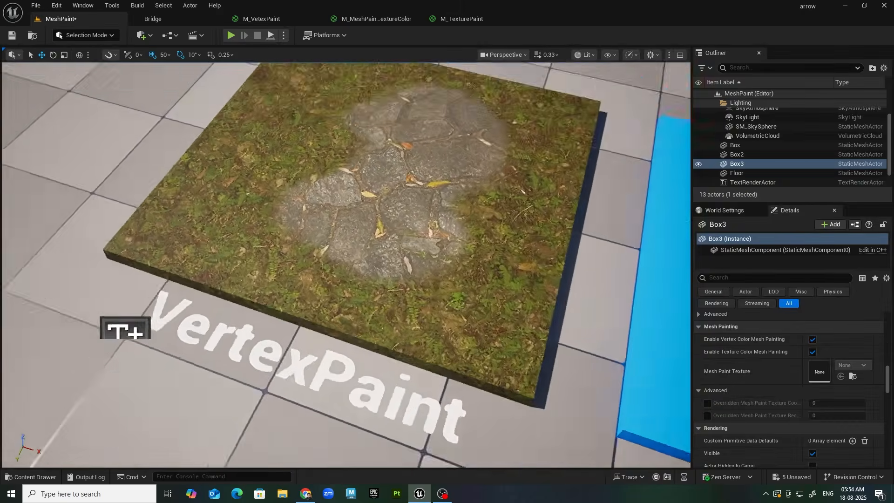
{"action": "middle_click_drag", "start_coordinate": [477, 186], "coordinate": [433, 288], "text": "alt"}
{"action": "left_click_drag", "start_coordinate": [477, 262], "coordinate": [517, 256], "text": "alt"}
{"action": "left_click_drag", "start_coordinate": [420, 246], "coordinate": [461, 275], "text": "alt"}
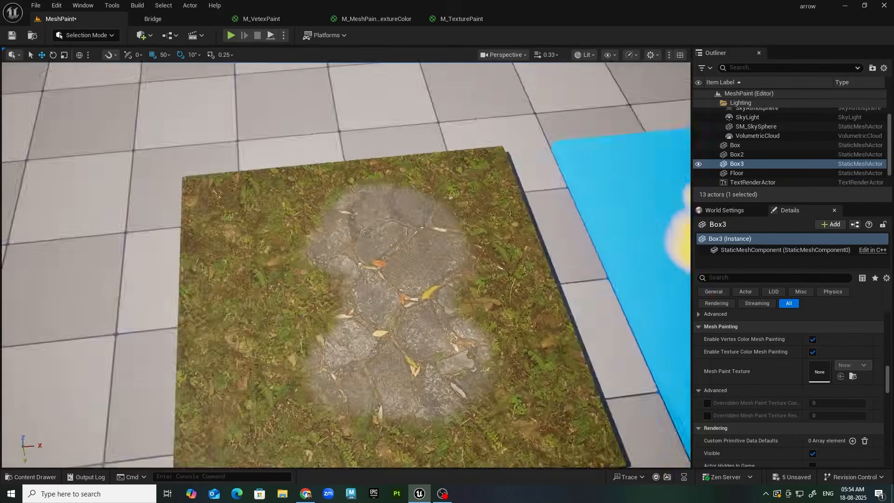
{"action": "left_click_drag", "start_coordinate": [354, 368], "coordinate": [452, 258], "text": "alt"}
{"action": "left_click", "coordinate": [355, 368]}
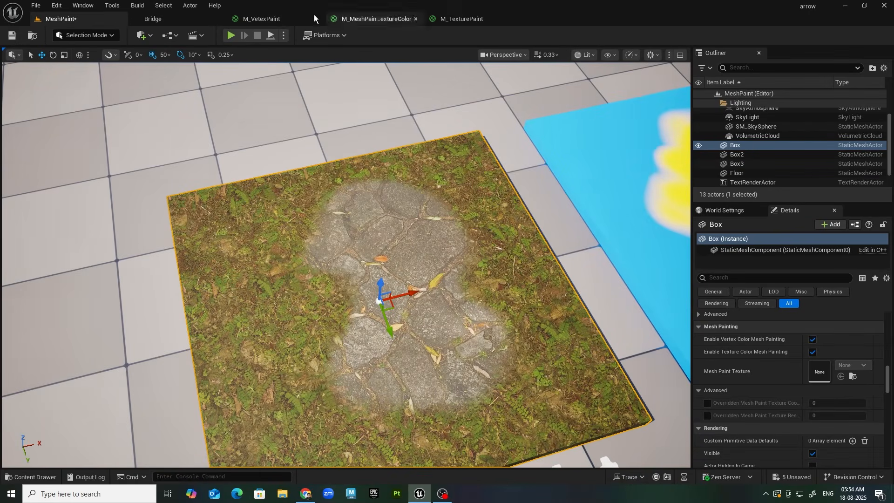
Step: Return to the M_VetexPaint graph and place the Vertex Color node directly below the forest floor Texture Sample
{"action": "left_click", "coordinate": [260, 19]}
{"action": "right_click_drag", "start_coordinate": [433, 236], "coordinate": [445, 206]}
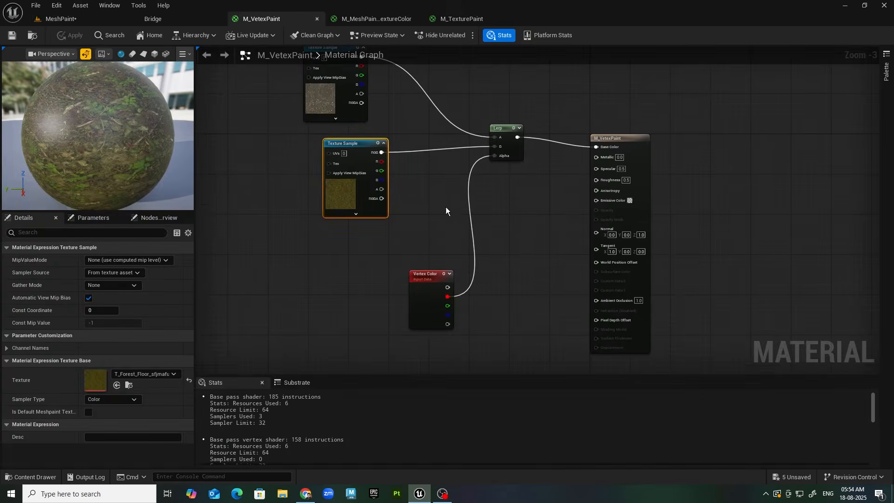
{"action": "left_click_drag", "start_coordinate": [422, 283], "coordinate": [347, 255]}
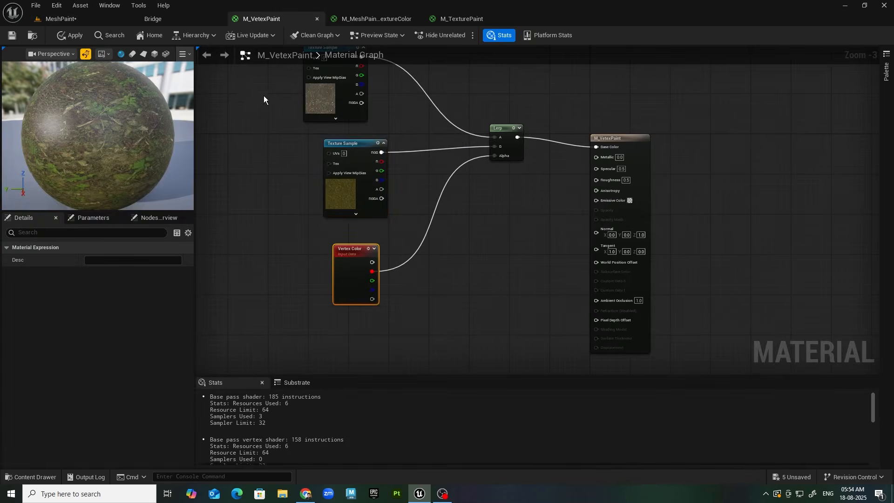
Step: Examine how the two Texture Samples and the Vertex Color node feed the Lerp and the material's Base Color
{"action": "left_click_drag", "start_coordinate": [259, 86], "coordinate": [532, 309]}
{"action": "left_click", "coordinate": [498, 322]}
{"action": "right_click_drag", "start_coordinate": [467, 325], "coordinate": [473, 228]}
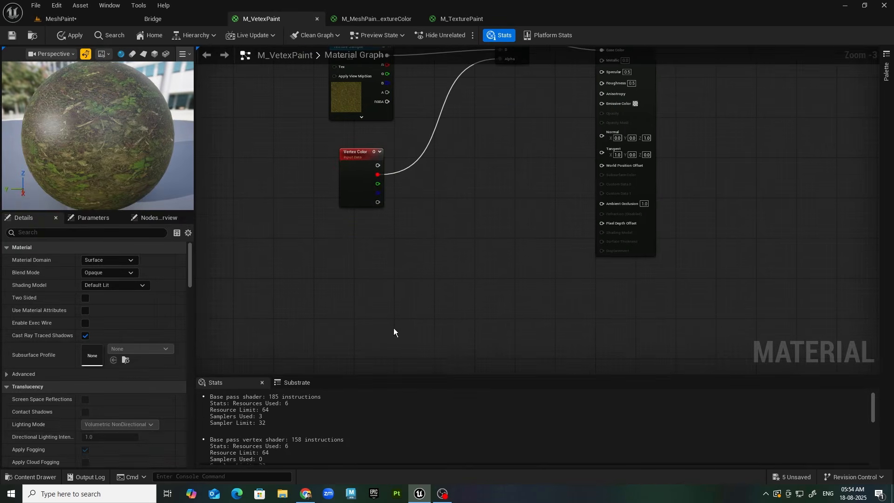
{"action": "right_click_drag", "start_coordinate": [464, 158], "coordinate": [422, 242]}
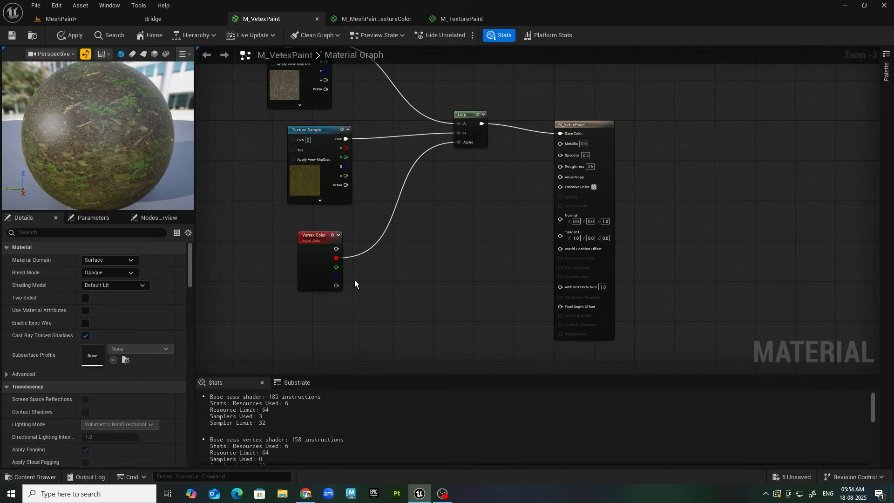
{"action": "right_click_drag", "start_coordinate": [354, 280], "coordinate": [399, 341]}
{"action": "left_click_drag", "start_coordinate": [250, 87], "coordinate": [572, 365]}
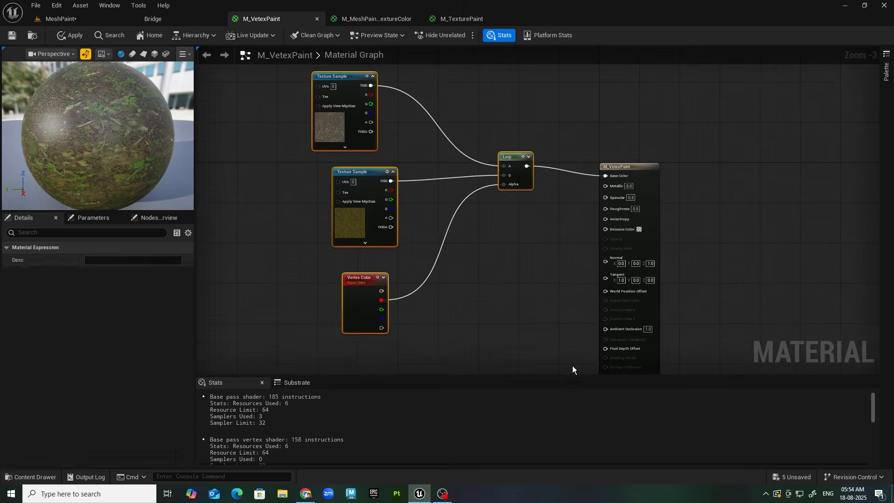
{"action": "left_click", "coordinate": [438, 189]}
{"action": "left_click_drag", "start_coordinate": [247, 92], "coordinate": [499, 308]}
{"action": "left_click", "coordinate": [499, 307]}
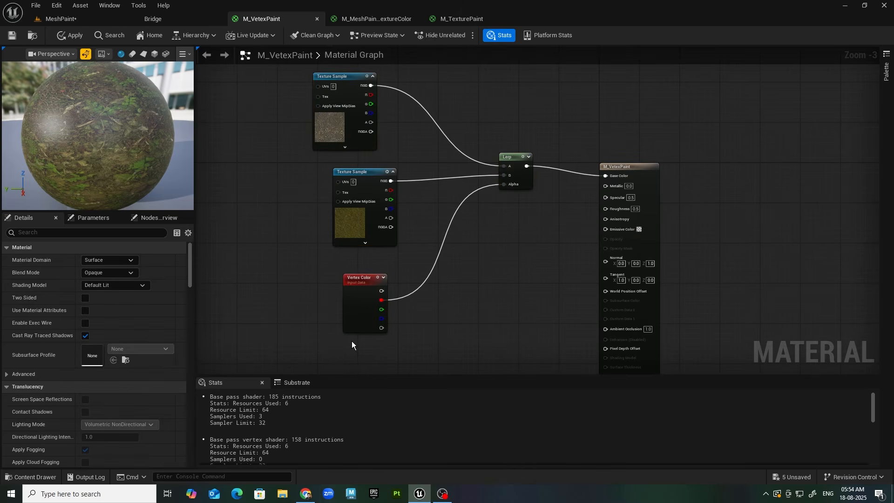
Step: Browse to the _01_MeshPaint MaterialFunctions folder and open the MF_Tile material function
{"action": "left_click", "coordinate": [31, 476]}
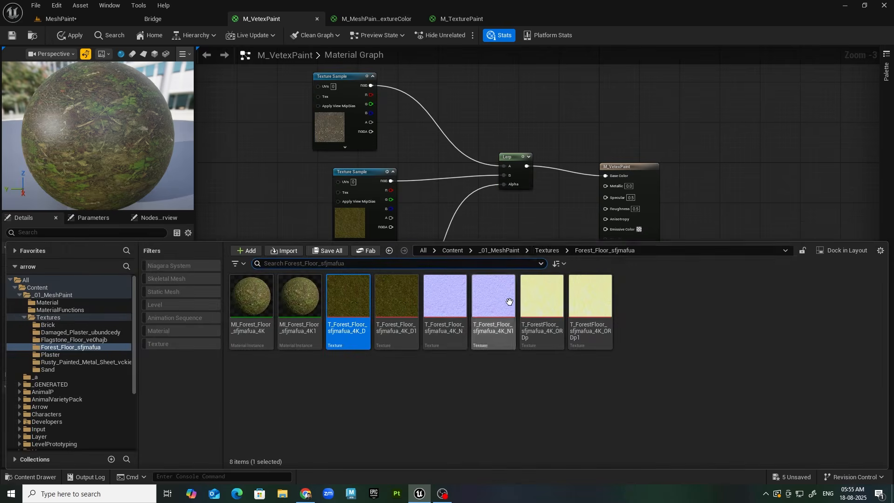
{"action": "left_click", "coordinate": [502, 250]}
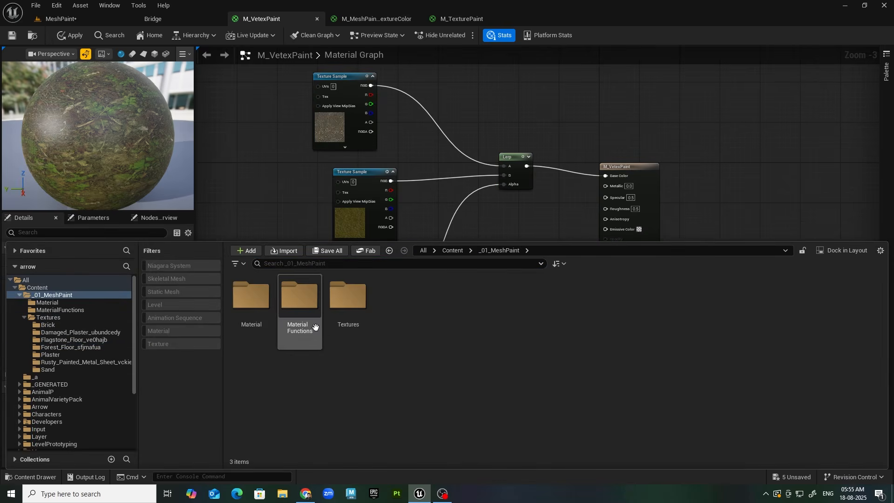
{"action": "double_click", "coordinate": [300, 297]}
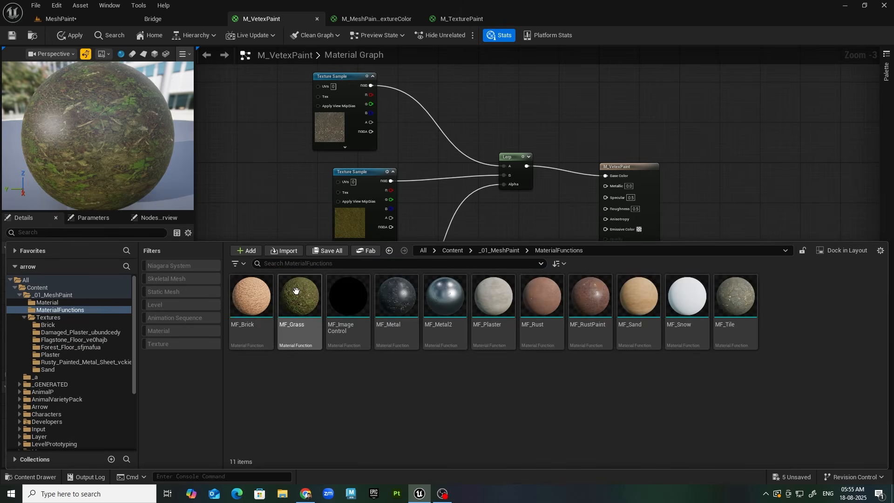
{"action": "left_click", "coordinate": [298, 322]}
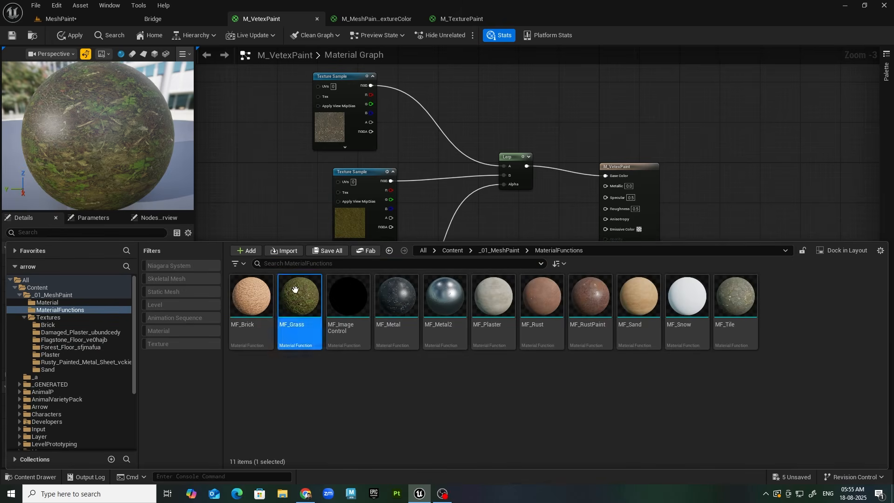
{"action": "left_click", "coordinate": [474, 380]}
{"action": "left_click", "coordinate": [740, 297]}
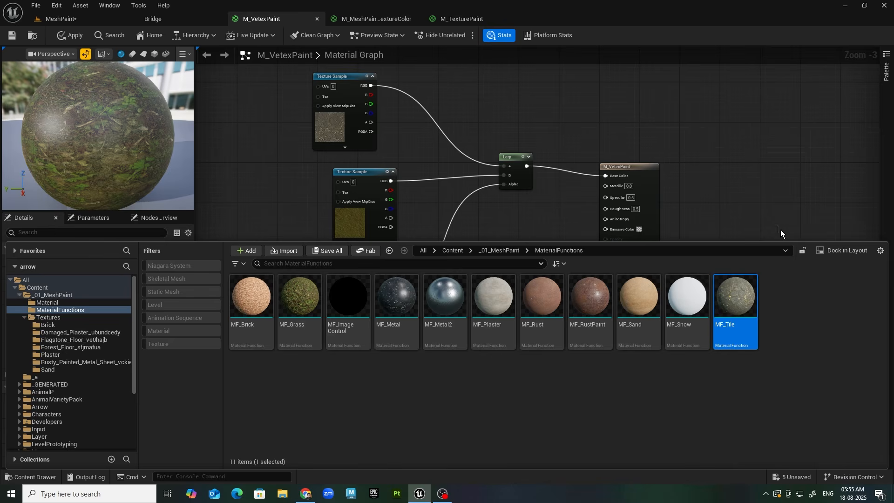
{"action": "double_click", "coordinate": [741, 292]}
Step: Examine MF_Tile's MakeMaterialAttributes node and output, and the T_Tile_BaseColor parameter with its group and sort priority
{"action": "right_click_drag", "start_coordinate": [435, 262], "coordinate": [592, 192]}
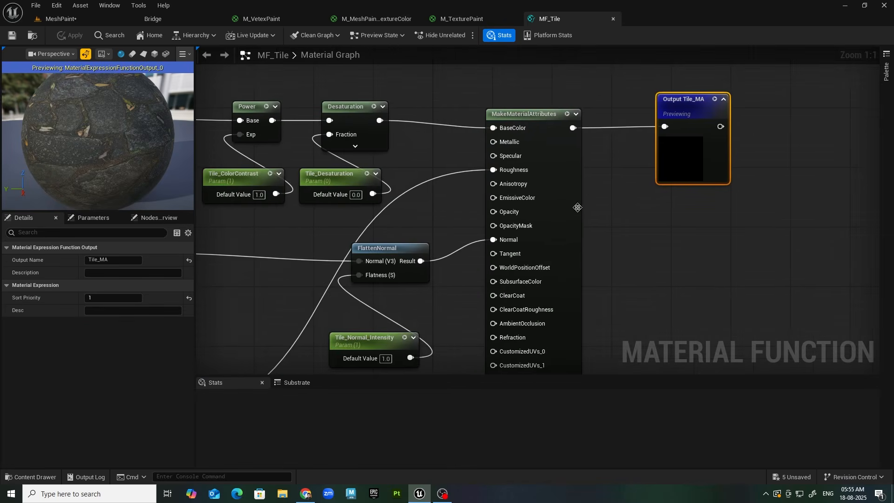
{"action": "right_click_drag", "start_coordinate": [507, 159], "coordinate": [657, 169]}
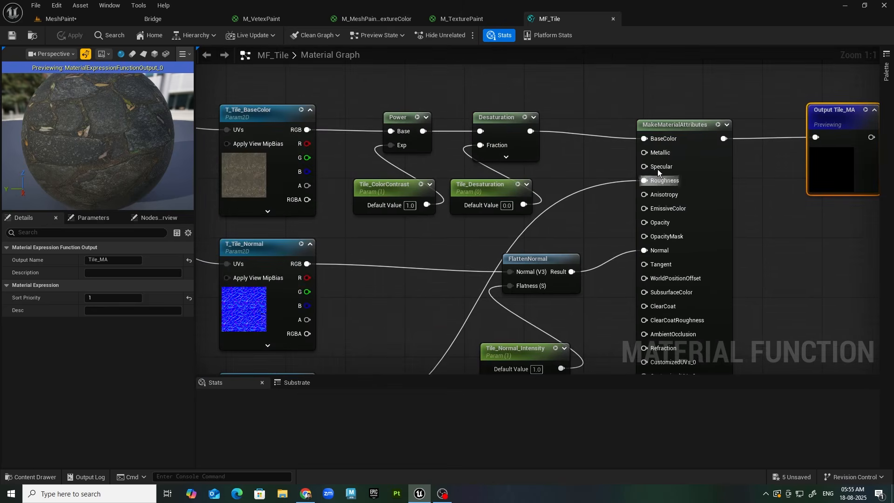
{"action": "left_click", "coordinate": [679, 196]}
{"action": "right_click_drag", "start_coordinate": [775, 244], "coordinate": [696, 268]}
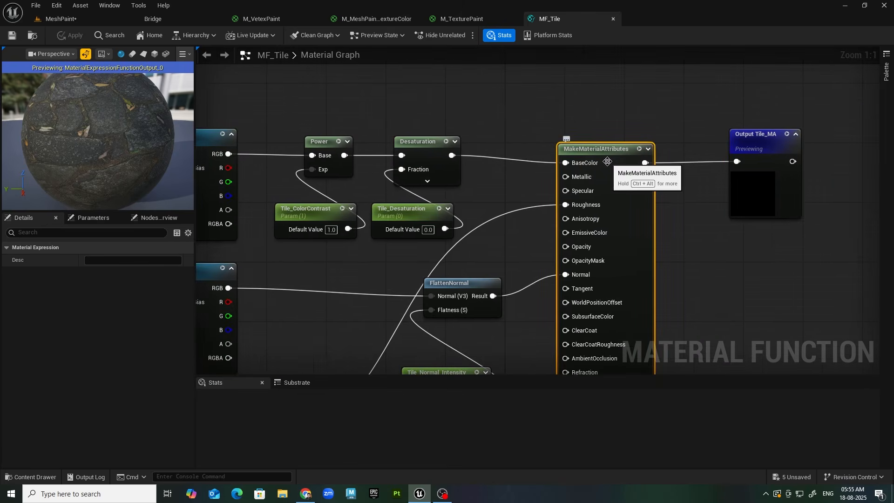
{"action": "right_click_drag", "start_coordinate": [393, 323], "coordinate": [633, 301]}
{"action": "right_click_drag", "start_coordinate": [675, 263], "coordinate": [704, 279]}
{"action": "right_click_drag", "start_coordinate": [611, 281], "coordinate": [485, 239]}
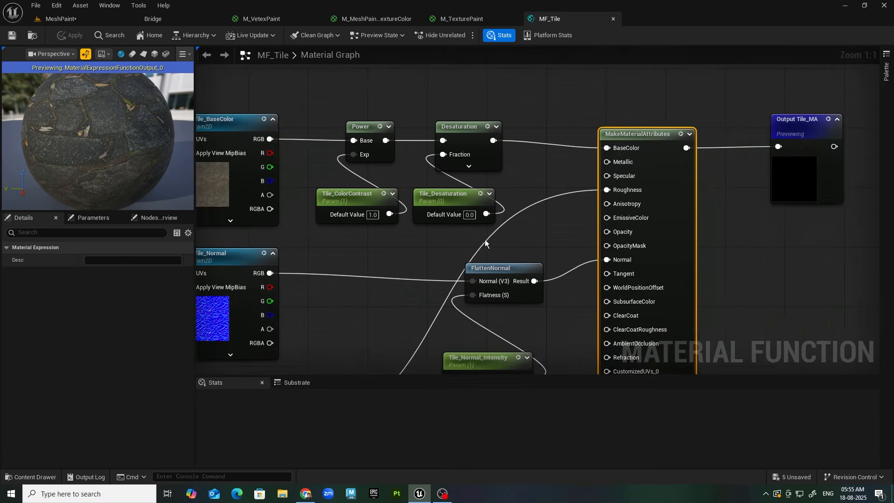
{"action": "right_click_drag", "start_coordinate": [210, 111], "coordinate": [319, 112]}
{"action": "left_click", "coordinate": [320, 132]}
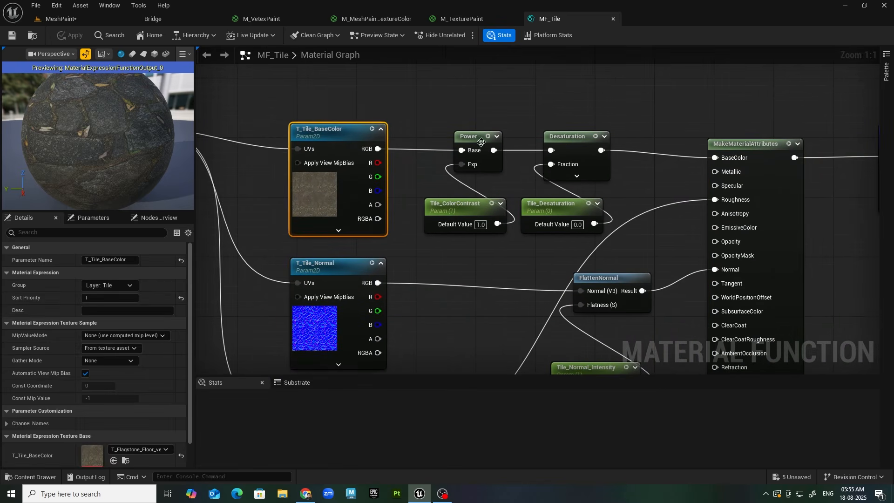
{"action": "type", "text": "1"}
{"action": "key", "text": "Return"}
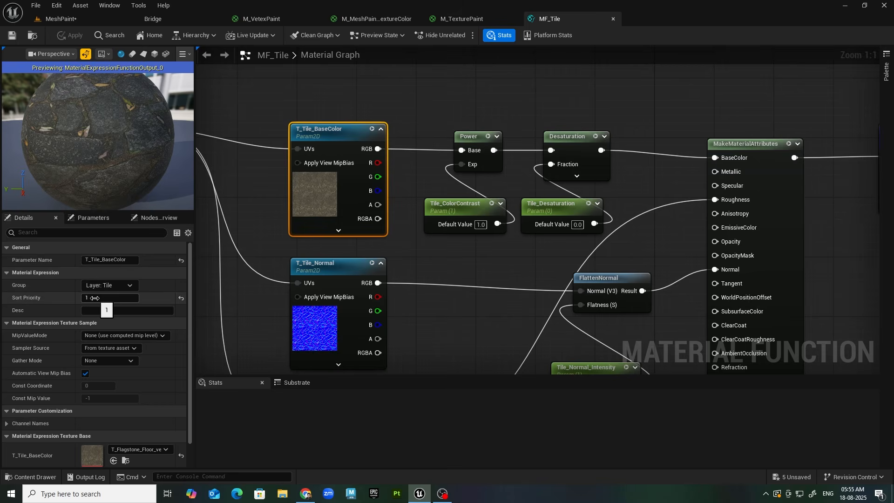
Step: Trace the tiling setup from TexCoord and Tile_Tile through Multiply and the UV reroute to the tile texture parameters
{"action": "right_click_drag", "start_coordinate": [587, 242], "coordinate": [629, 180]}
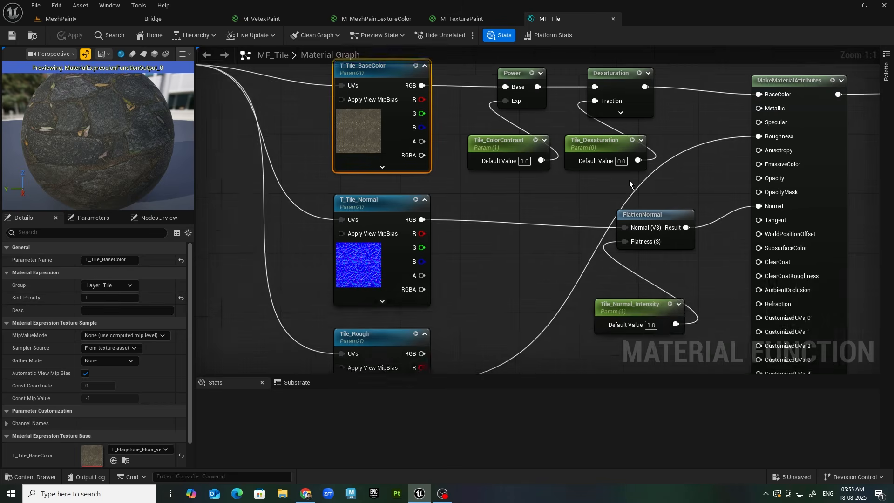
{"action": "scroll", "coordinate": [443, 238], "scroll_direction": "down", "scroll_amount": 1}
{"action": "right_click_drag", "start_coordinate": [443, 238], "coordinate": [495, 265]}
{"action": "right_click_drag", "start_coordinate": [256, 195], "coordinate": [696, 294]}
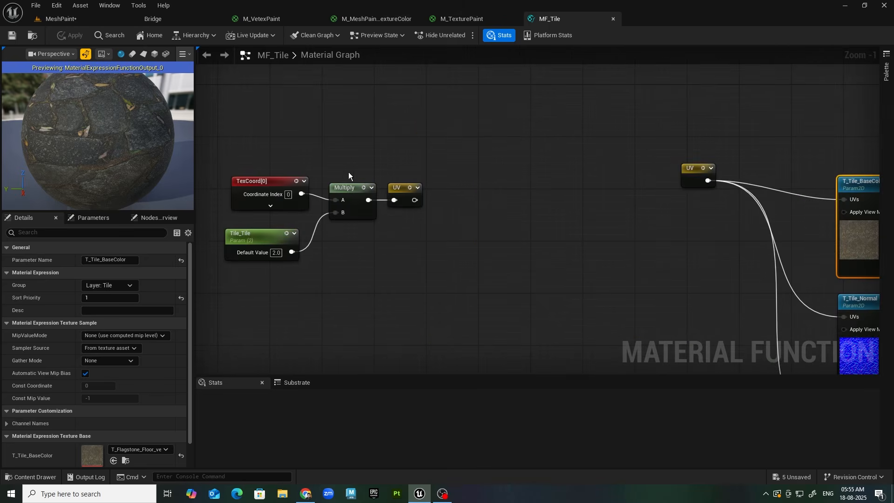
{"action": "left_click", "coordinate": [346, 189]}
{"action": "right_click_drag", "start_coordinate": [269, 240], "coordinate": [346, 252]}
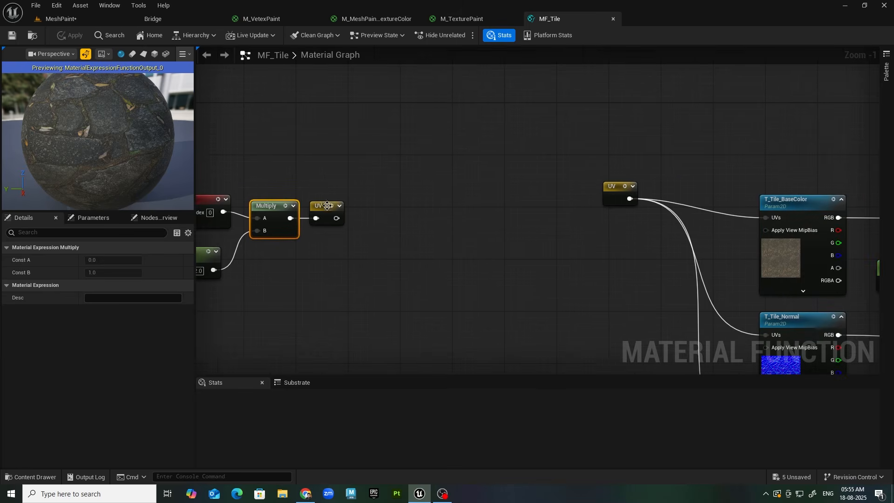
{"action": "right_click_drag", "start_coordinate": [327, 205], "coordinate": [574, 210]}
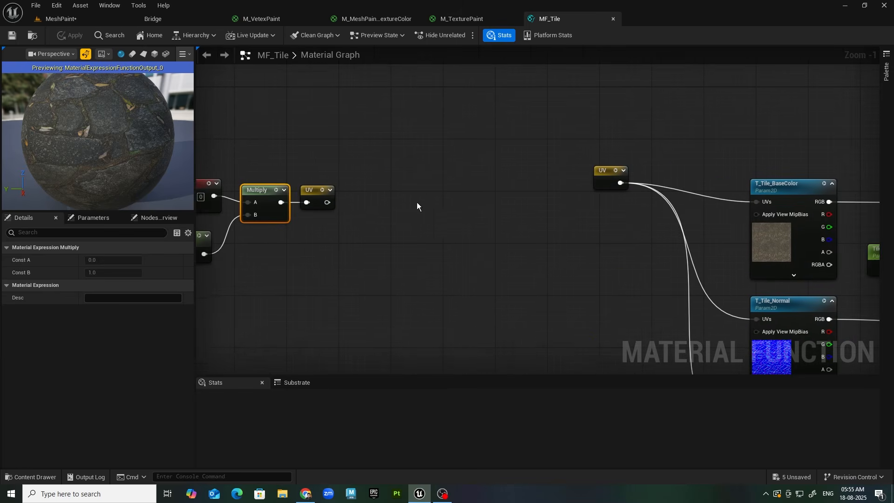
{"action": "right_click_drag", "start_coordinate": [417, 202], "coordinate": [410, 246]}
{"action": "left_click", "coordinate": [500, 183]}
{"action": "right_click_drag", "start_coordinate": [639, 206], "coordinate": [445, 163]}
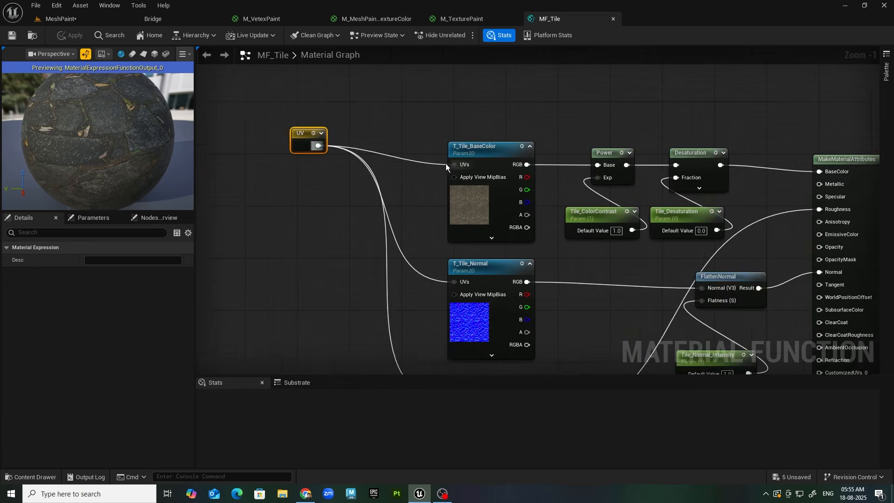
{"action": "right_click_drag", "start_coordinate": [447, 264], "coordinate": [440, 119]}
{"action": "mouse_move", "coordinate": [562, 285]}
{"action": "right_mouse_down"}
{"action": "mouse_move", "coordinate": [429, 309]}
{"action": "mouse_move", "coordinate": [408, 366]}
{"action": "right_mouse_up"}
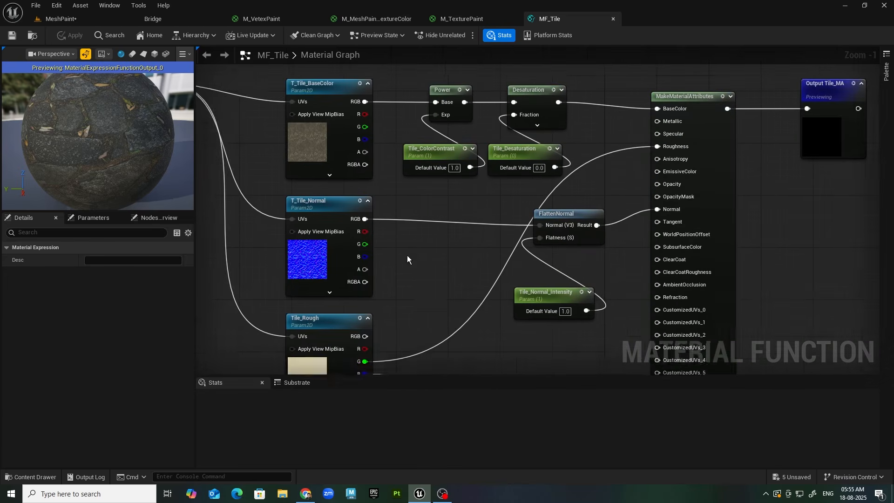
Step: Examine the Power node with Tile_ColorContrast and the Desaturation node with Tile_Desaturation on the base colour path
{"action": "right_click_drag", "start_coordinate": [456, 127], "coordinate": [440, 185]}
{"action": "left_click_drag", "start_coordinate": [409, 110], "coordinate": [428, 261]}
{"action": "right_click_drag", "start_coordinate": [425, 277], "coordinate": [430, 313]}
{"action": "scroll", "coordinate": [448, 281], "scroll_direction": "up", "scroll_amount": 1}
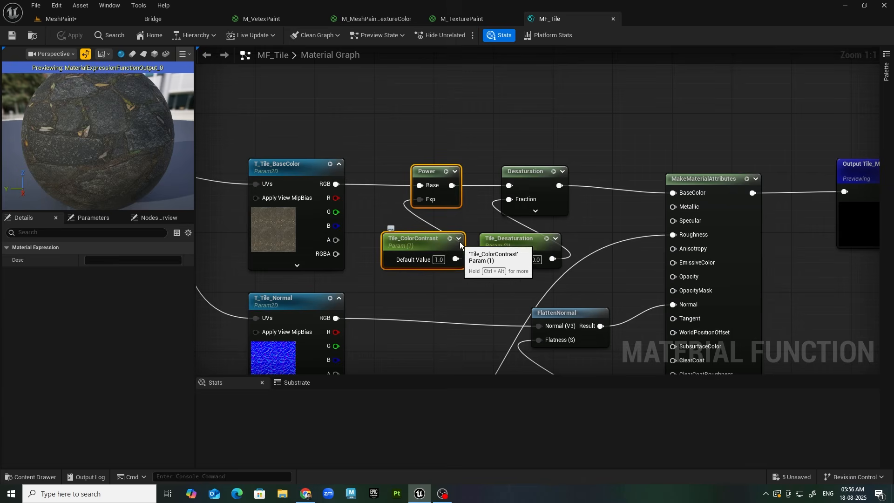
{"action": "right_click_drag", "start_coordinate": [510, 155], "coordinate": [443, 152]}
{"action": "left_click_drag", "start_coordinate": [428, 123], "coordinate": [480, 330]}
{"action": "left_click_drag", "start_coordinate": [448, 156], "coordinate": [444, 263]}
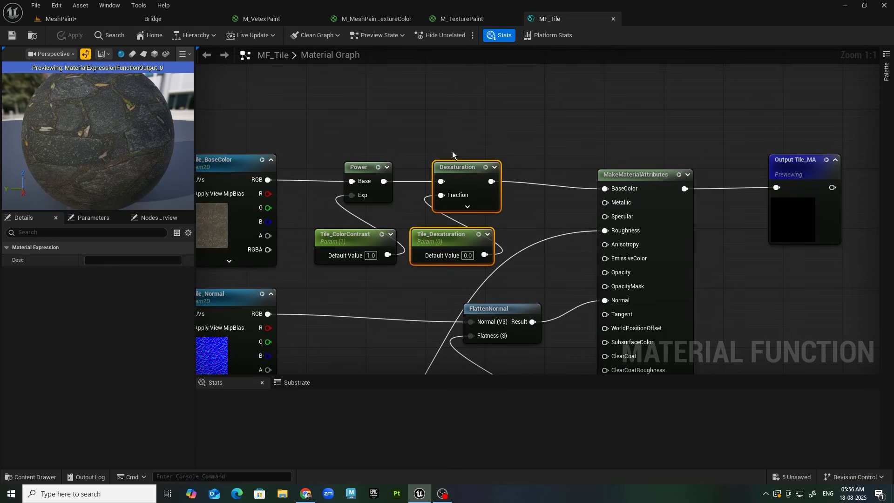
Step: Move Tile_Normal_Intensity away from FlattenNormal and insert a OneMinus node between it and the Flatness input
{"action": "right_click_drag", "start_coordinate": [431, 292], "coordinate": [510, 203]}
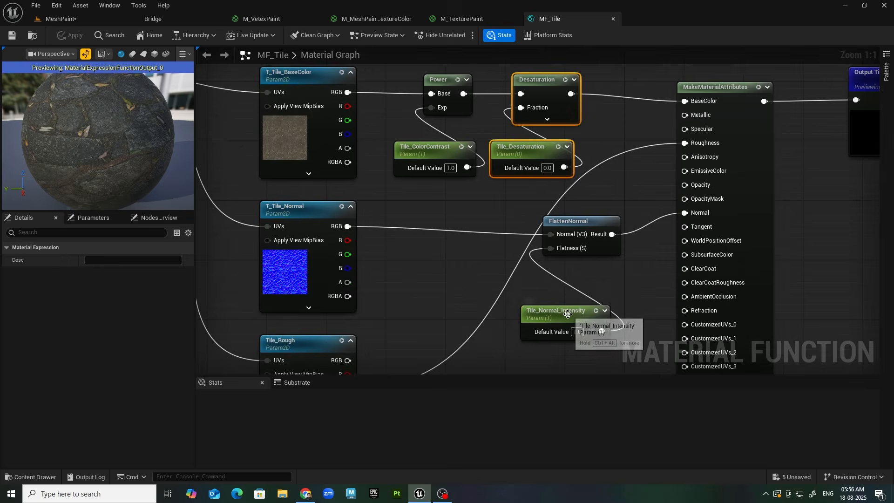
{"action": "left_click_drag", "start_coordinate": [567, 313], "coordinate": [476, 322]}
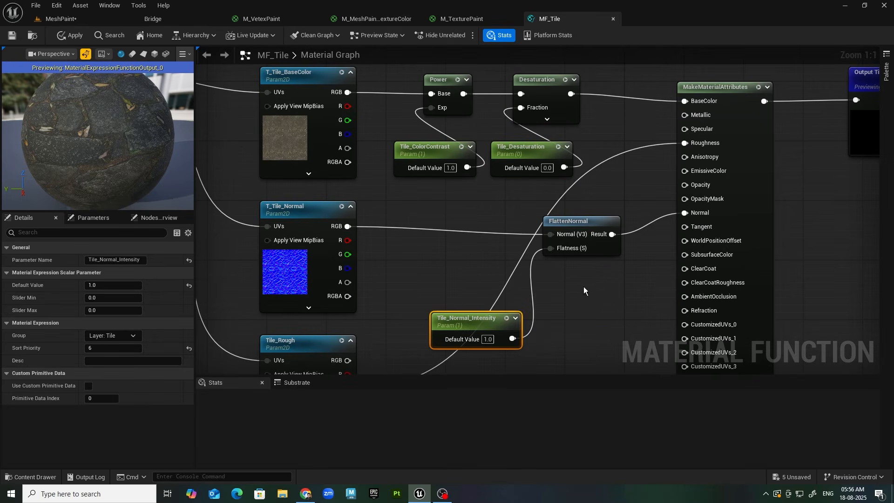
{"action": "right_click_drag", "start_coordinate": [584, 289], "coordinate": [503, 239]}
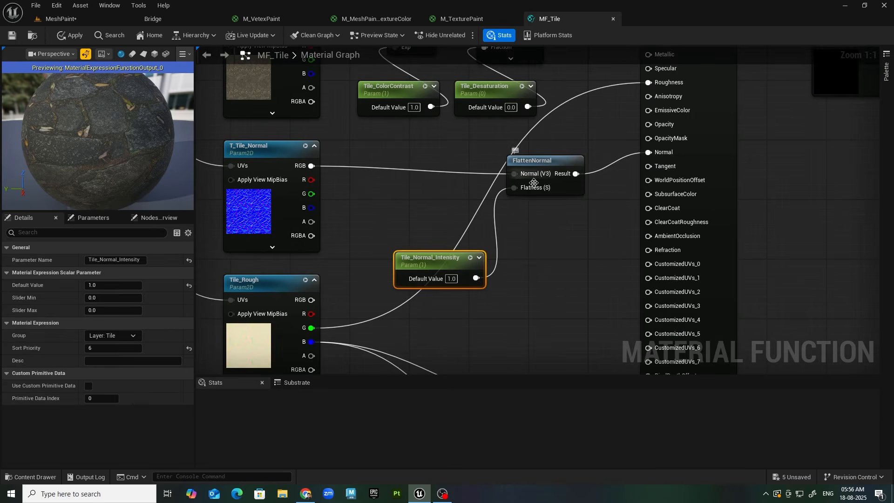
{"action": "right_click", "coordinate": [507, 248]}
{"action": "type", "text": "one min"}
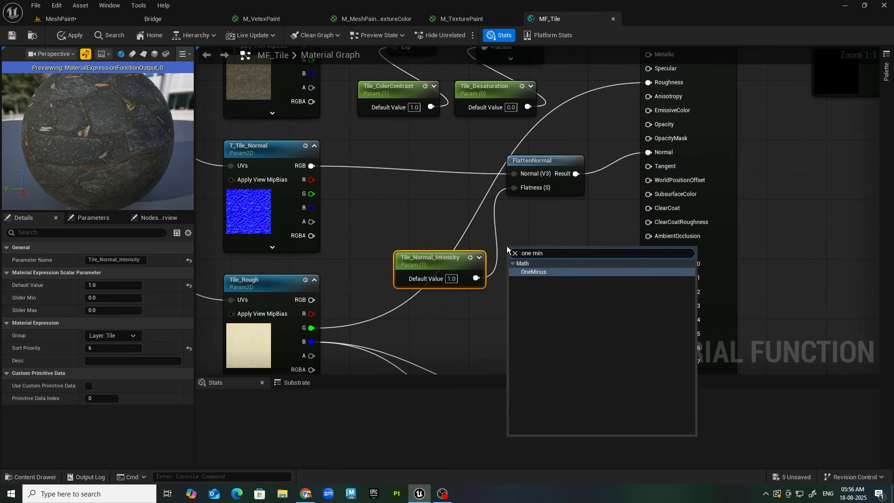
{"action": "left_click", "coordinate": [540, 272]}
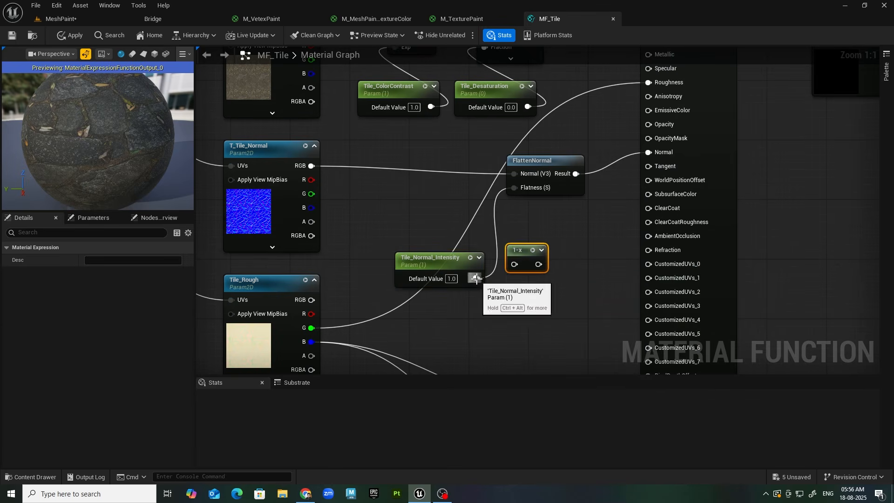
{"action": "left_click_drag", "start_coordinate": [476, 278], "coordinate": [514, 188]}
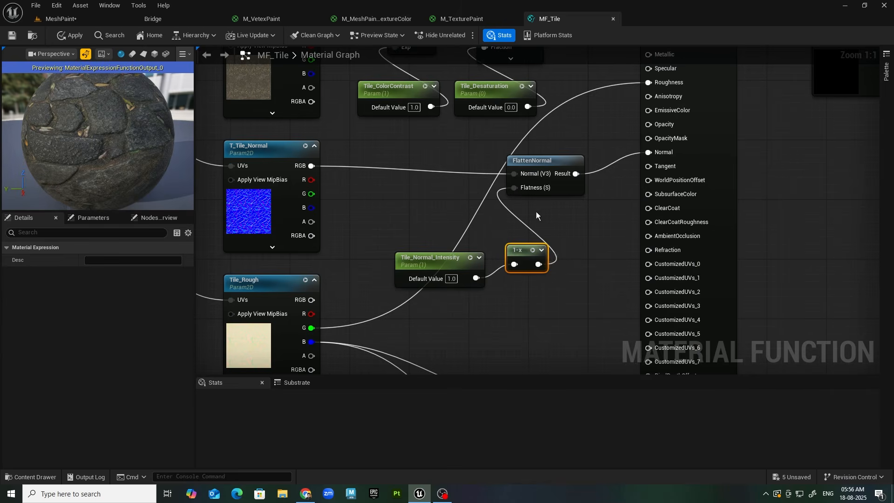
Step: Reposition the OneMinus node directly beside the Tile_Normal_Intensity parameter
{"action": "left_click", "coordinate": [499, 253]}
{"action": "left_click", "coordinate": [523, 252]}
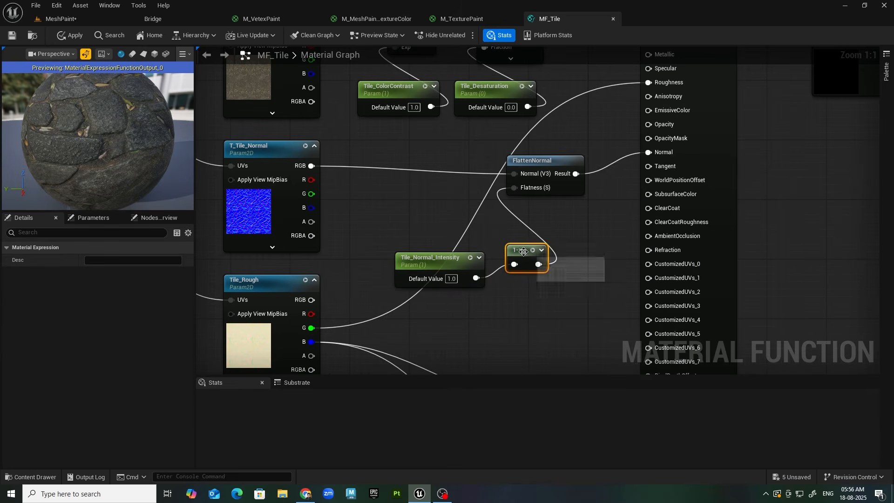
{"action": "left_click_drag", "start_coordinate": [523, 252], "coordinate": [515, 265]}
Step: Select the Tile_Rough texture parameter and open its assigned flagstone texture for inspection
{"action": "right_click_drag", "start_coordinate": [519, 281], "coordinate": [513, 168]}
{"action": "right_click_drag", "start_coordinate": [431, 237], "coordinate": [543, 235]}
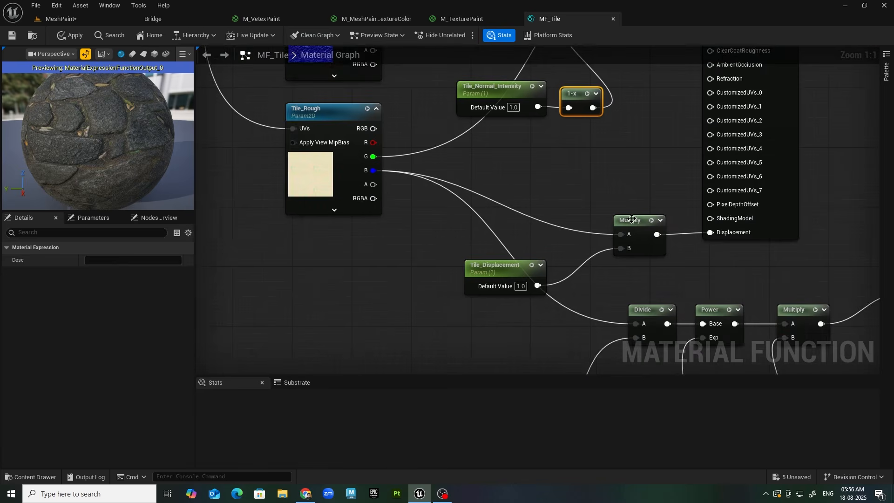
{"action": "right_click_drag", "start_coordinate": [631, 219], "coordinate": [552, 270]}
{"action": "right_click_drag", "start_coordinate": [254, 165], "coordinate": [408, 181]}
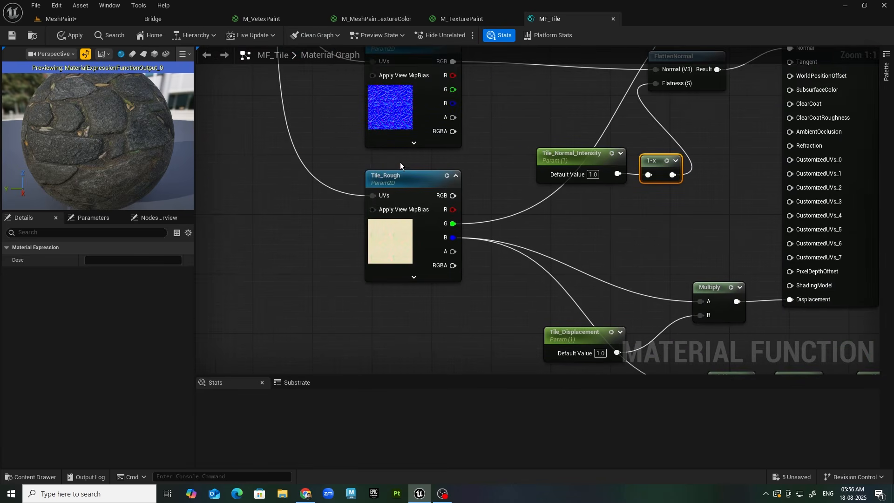
{"action": "left_click", "coordinate": [401, 223]}
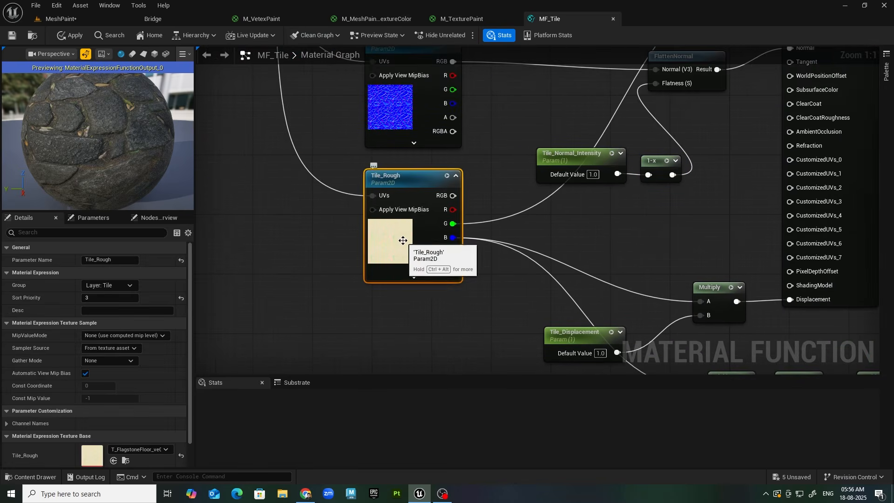
{"action": "double_click", "coordinate": [93, 459]}
Step: View the texture's red, green and blue channels one at a time and close the texture
{"action": "left_click", "coordinate": [187, 36]}
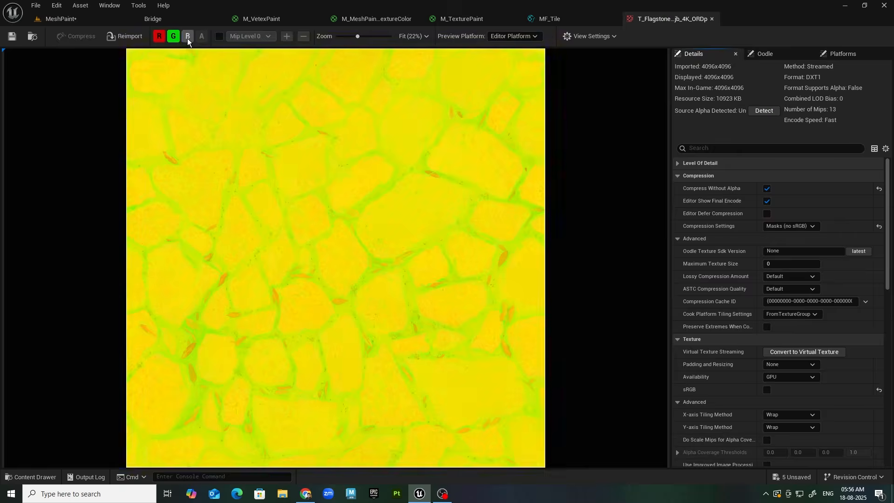
{"action": "left_click", "coordinate": [174, 36]}
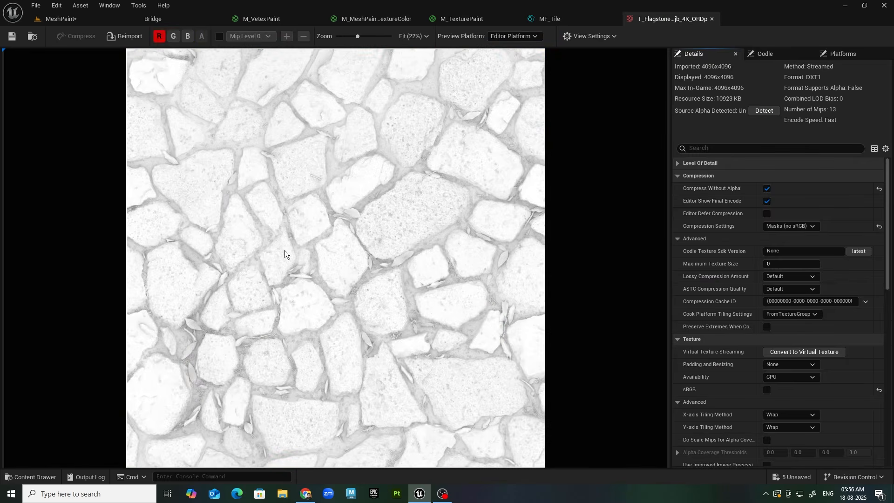
{"action": "left_click", "coordinate": [158, 37]}
{"action": "left_click", "coordinate": [174, 37]}
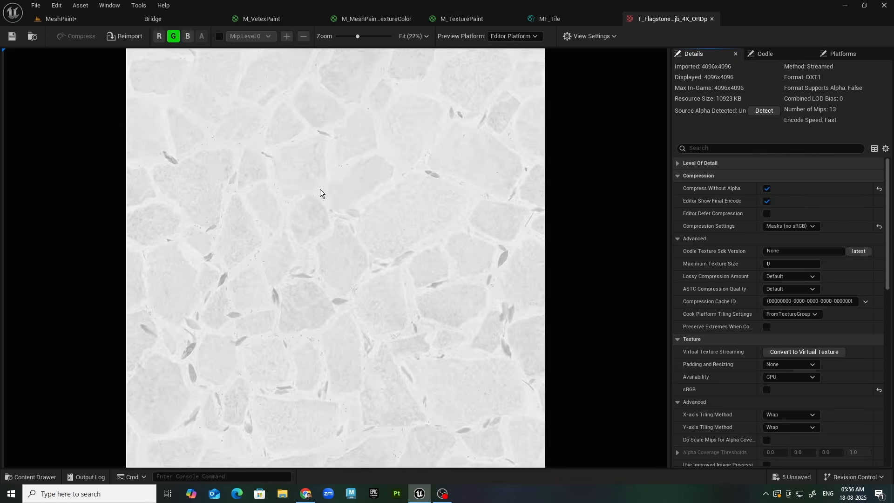
{"action": "left_click", "coordinate": [177, 33]}
{"action": "left_click", "coordinate": [187, 37]}
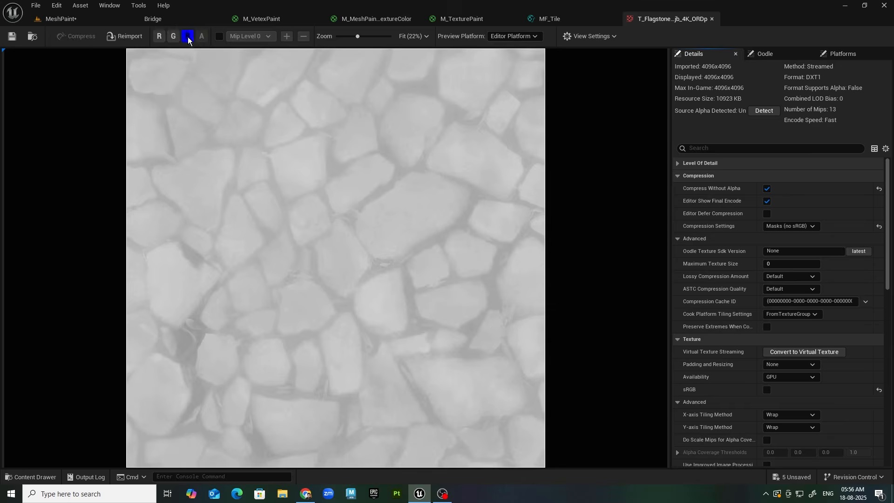
{"action": "left_click", "coordinate": [712, 19]}
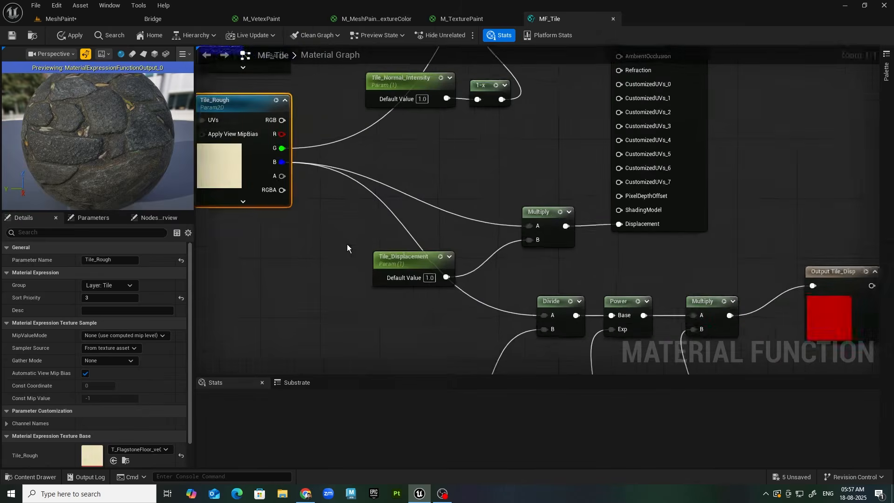
Step: Connect the red channel of Tile_Rough to the AmbientOcclusion input of MakeMaterialAttributes
{"action": "scroll", "coordinate": [336, 210], "scroll_direction": "down", "scroll_amount": 1}
{"action": "right_click_drag", "start_coordinate": [325, 182], "coordinate": [322, 258]}
{"action": "left_click_drag", "start_coordinate": [320, 243], "coordinate": [630, 180]}
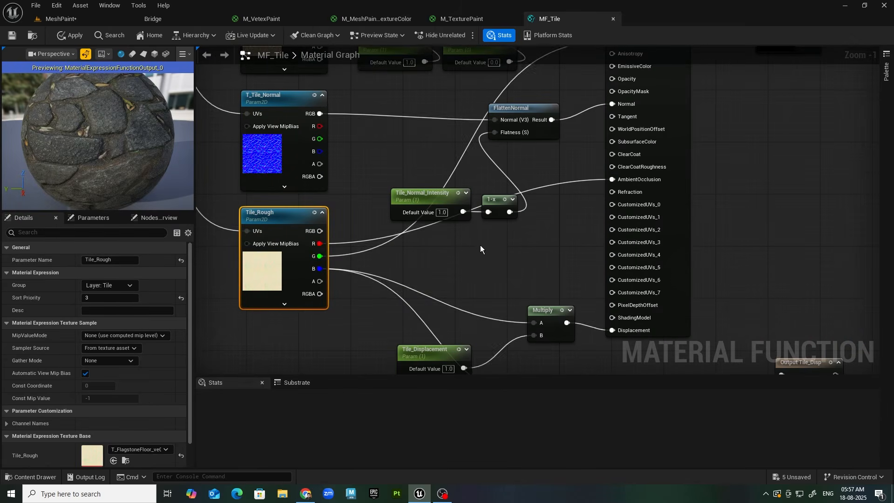
Step: Trace the Tile_Rough blue channel into the Displacement multiply and the separate Divide, Power and Multiply height chain
{"action": "right_click_drag", "start_coordinate": [480, 249], "coordinate": [459, 344]}
{"action": "right_click_drag", "start_coordinate": [528, 265], "coordinate": [534, 86]}
{"action": "right_click_drag", "start_coordinate": [478, 214], "coordinate": [434, 226]}
{"action": "right_click_drag", "start_coordinate": [521, 277], "coordinate": [445, 181]}
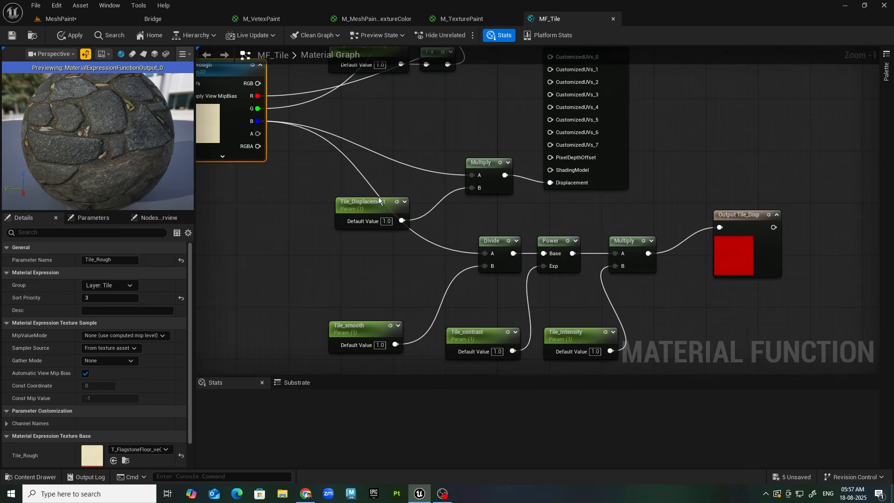
{"action": "right_click_drag", "start_coordinate": [417, 287], "coordinate": [451, 264]}
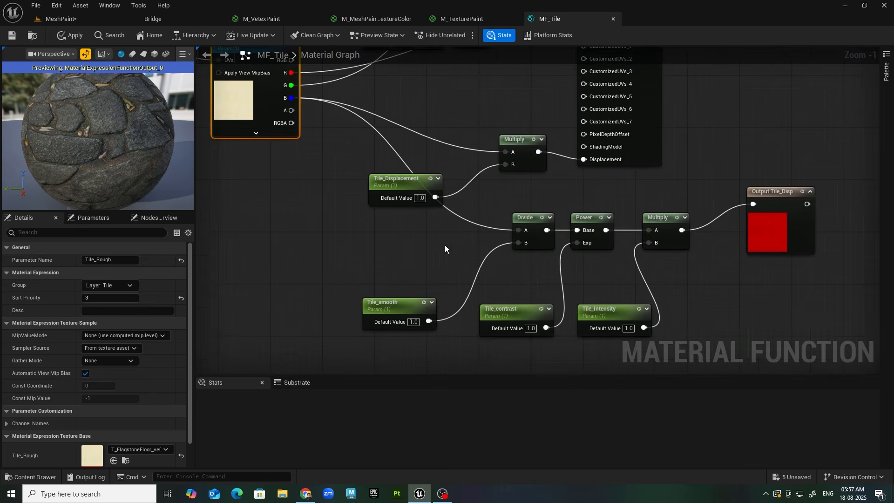
{"action": "left_click_drag", "start_coordinate": [378, 246], "coordinate": [672, 361]}
{"action": "right_click_drag", "start_coordinate": [544, 182], "coordinate": [523, 290]}
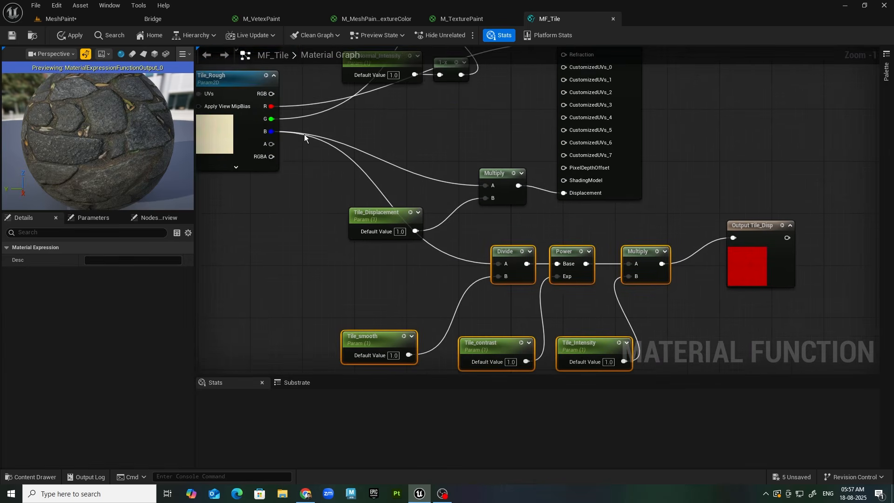
{"action": "right_click_drag", "start_coordinate": [461, 291], "coordinate": [429, 235]}
Step: Examine Tile_smooth, Tile_contrast and Tile_Intensity feeding Divide, Power and Multiply, and the Tile_Disp output they lead to
{"action": "scroll", "coordinate": [457, 342], "scroll_direction": "up", "scroll_amount": 1}
{"action": "left_click", "coordinate": [327, 274]}
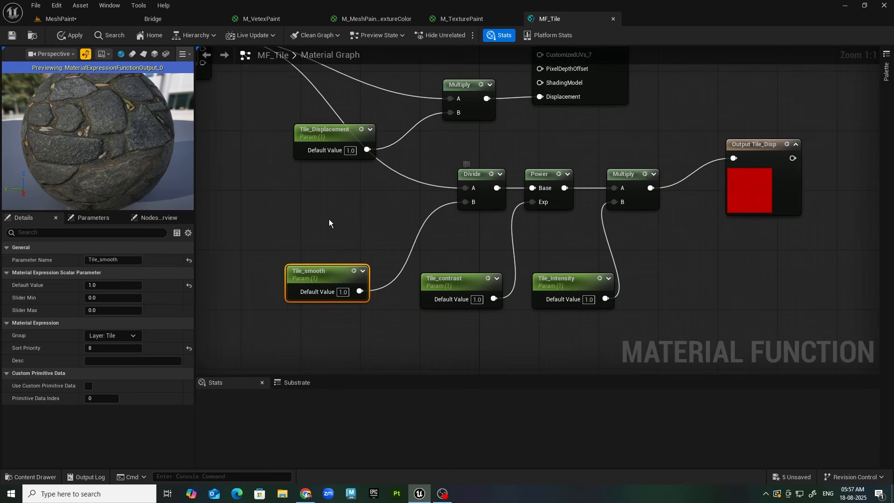
{"action": "right_click_drag", "start_coordinate": [328, 219], "coordinate": [354, 276]}
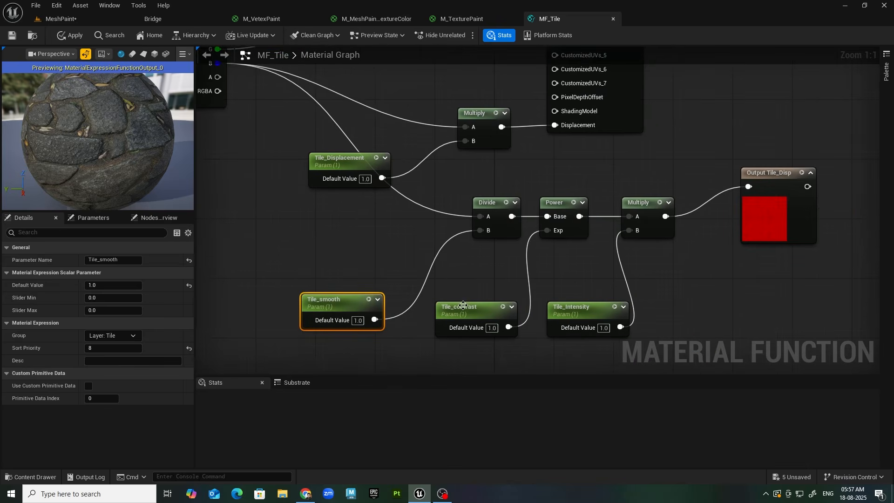
{"action": "left_click", "coordinate": [482, 321]}
{"action": "left_click", "coordinate": [559, 204]}
{"action": "left_click_drag", "start_coordinate": [479, 171], "coordinate": [493, 243]}
{"action": "left_click_drag", "start_coordinate": [538, 178], "coordinate": [567, 233]}
{"action": "left_click_drag", "start_coordinate": [457, 279], "coordinate": [473, 344]}
{"action": "left_click_drag", "start_coordinate": [635, 187], "coordinate": [644, 233]}
{"action": "left_click_drag", "start_coordinate": [570, 277], "coordinate": [589, 363]}
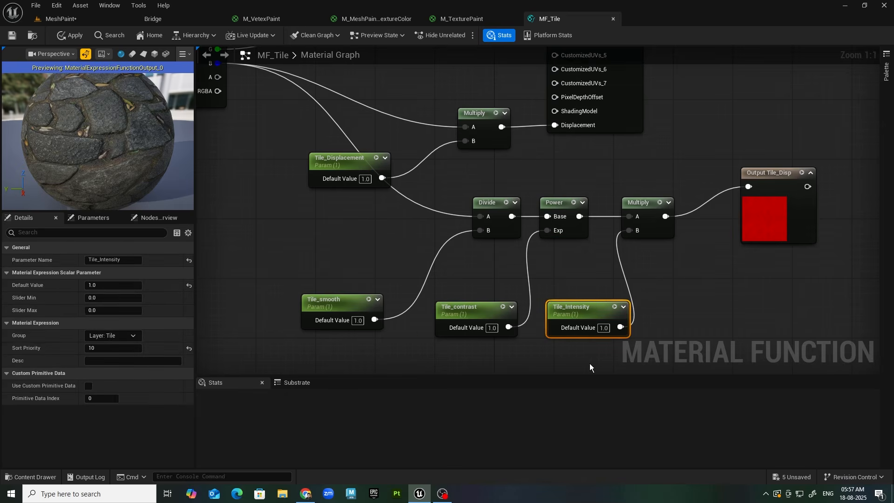
{"action": "right_click_drag", "start_coordinate": [682, 195], "coordinate": [543, 244]}
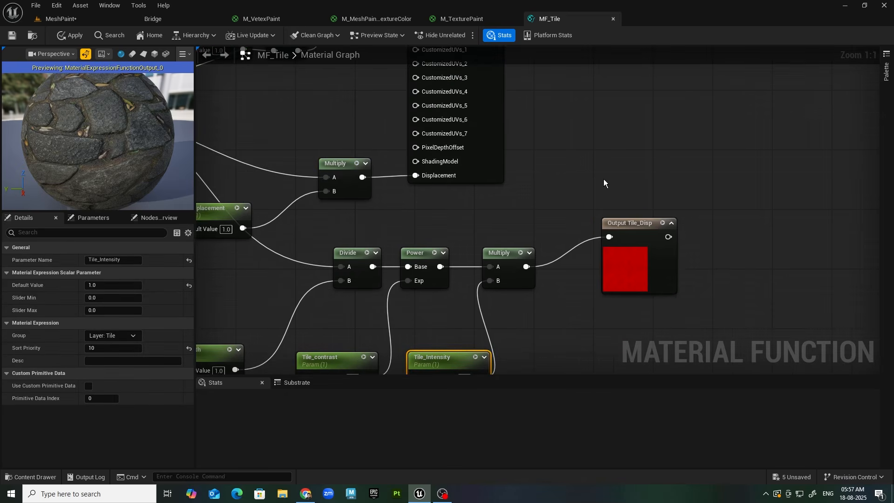
{"action": "left_click", "coordinate": [651, 270]}
{"action": "left_click_drag", "start_coordinate": [526, 267], "coordinate": [602, 158]}
{"action": "type", "text": "fu"}
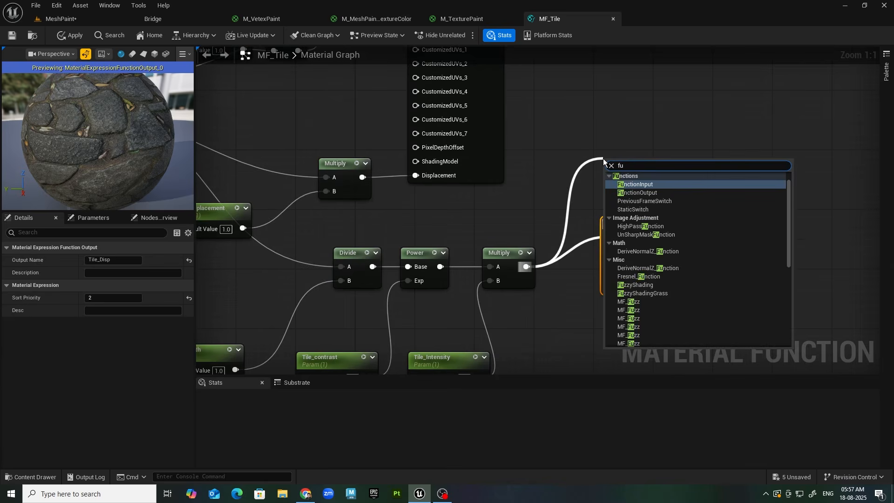
{"action": "type", "text": "nctio"}
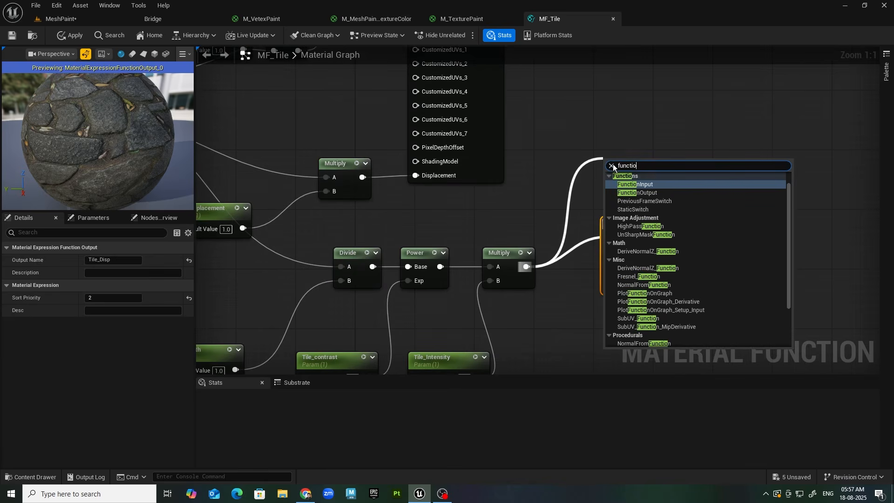
{"action": "left_click", "coordinate": [585, 311]}
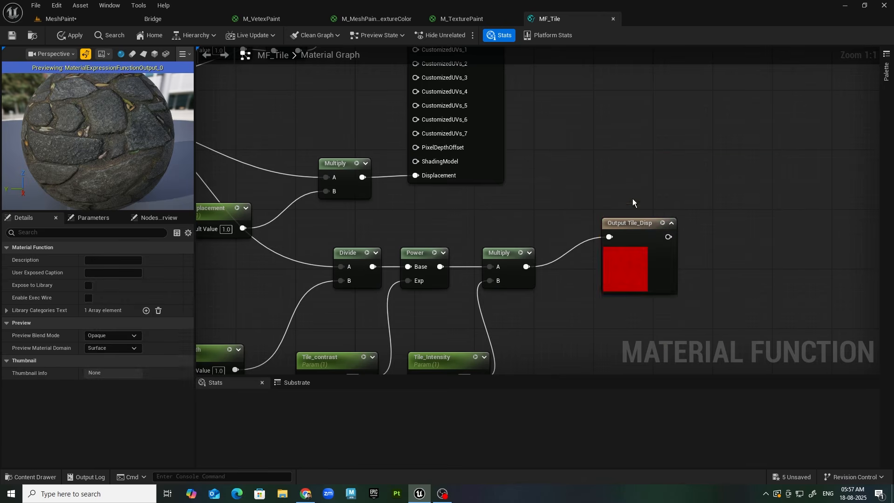
Step: Compare the names and sort priorities of the Tile_Disp and Tile_MA function outputs
{"action": "left_click", "coordinate": [633, 224]}
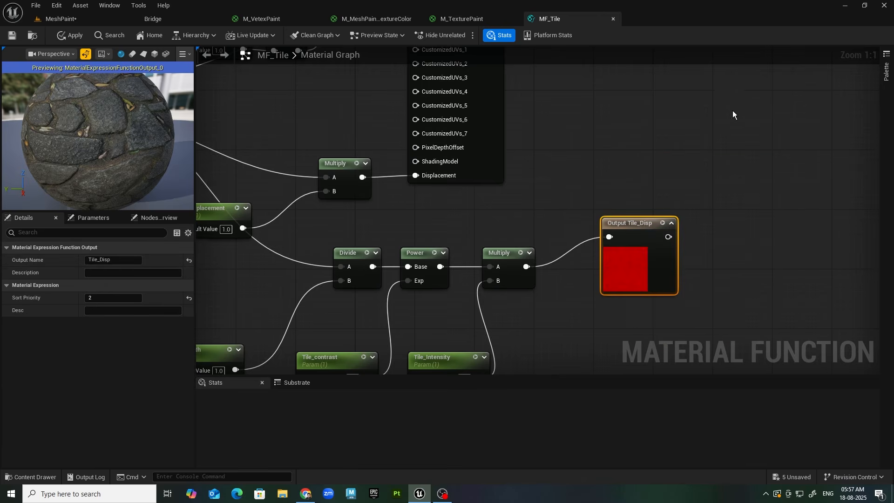
{"action": "right_click_drag", "start_coordinate": [715, 106], "coordinate": [703, 414]}
{"action": "right_click_drag", "start_coordinate": [646, 271], "coordinate": [621, 220]}
{"action": "left_click", "coordinate": [549, 85]}
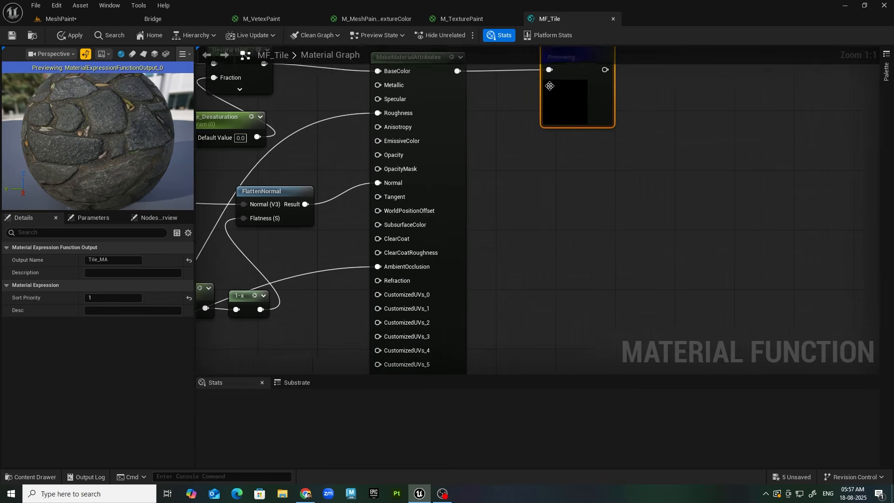
{"action": "right_click_drag", "start_coordinate": [666, 276], "coordinate": [588, 307]}
{"action": "right_click_drag", "start_coordinate": [528, 290], "coordinate": [529, 40]}
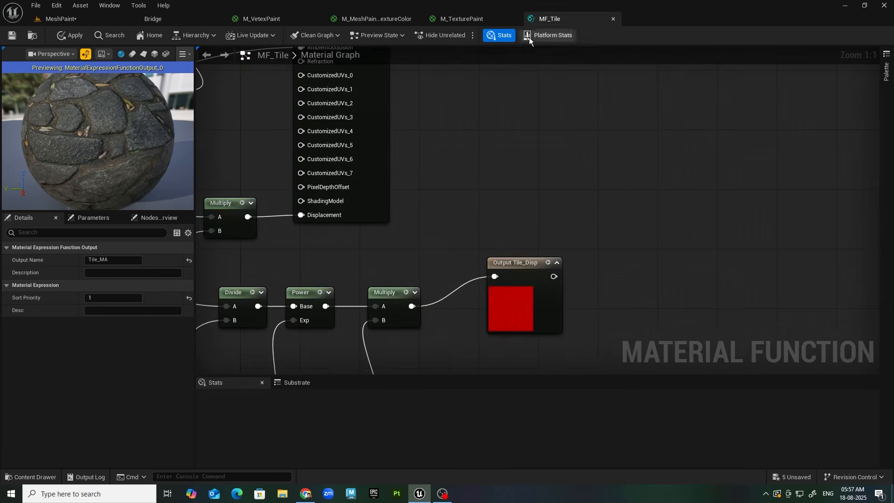
{"action": "left_click", "coordinate": [516, 262]}
Step: Review the whole MF_Tile graph, close the function and apply its changes to the original
{"action": "scroll", "coordinate": [638, 288], "scroll_direction": "down", "scroll_amount": 1}
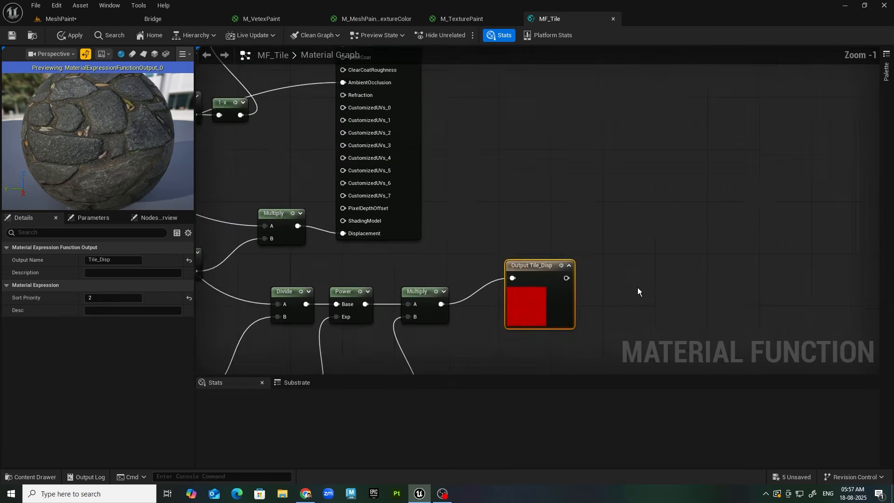
{"action": "scroll", "coordinate": [638, 287], "scroll_direction": "down", "scroll_amount": 2}
{"action": "scroll", "coordinate": [634, 239], "scroll_direction": "down", "scroll_amount": 2}
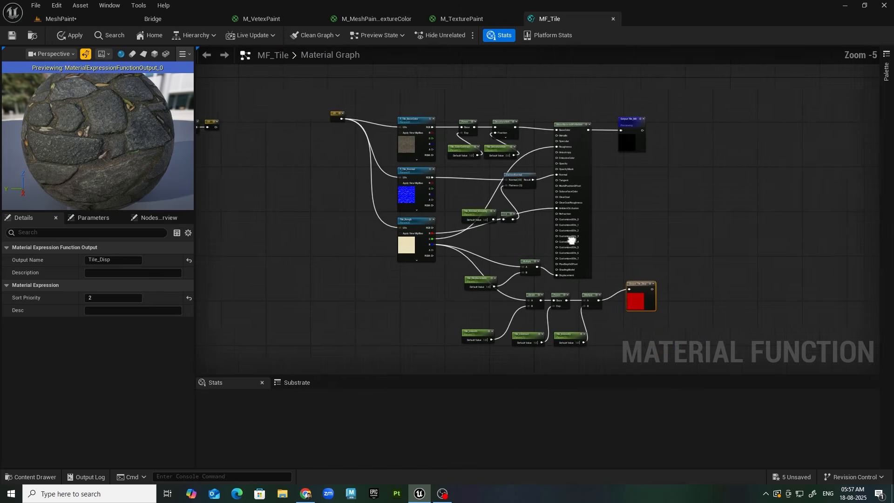
{"action": "right_click_drag", "start_coordinate": [571, 241], "coordinate": [589, 241]}
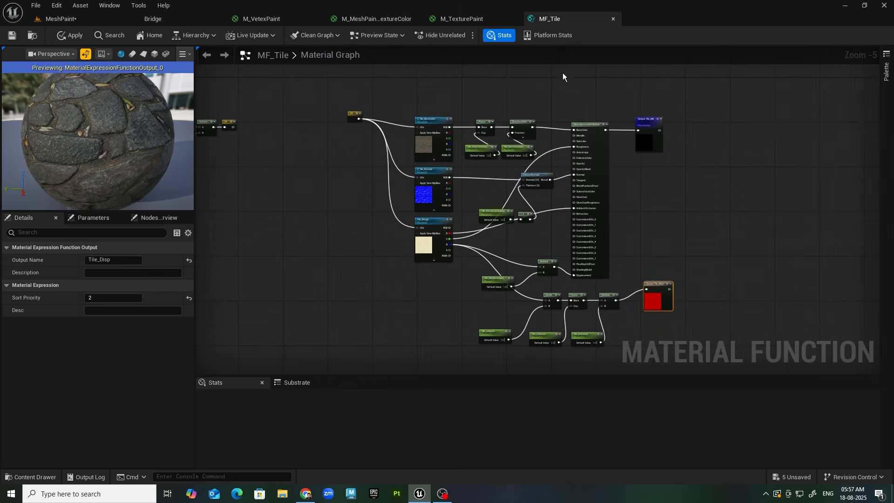
{"action": "left_click", "coordinate": [613, 19]}
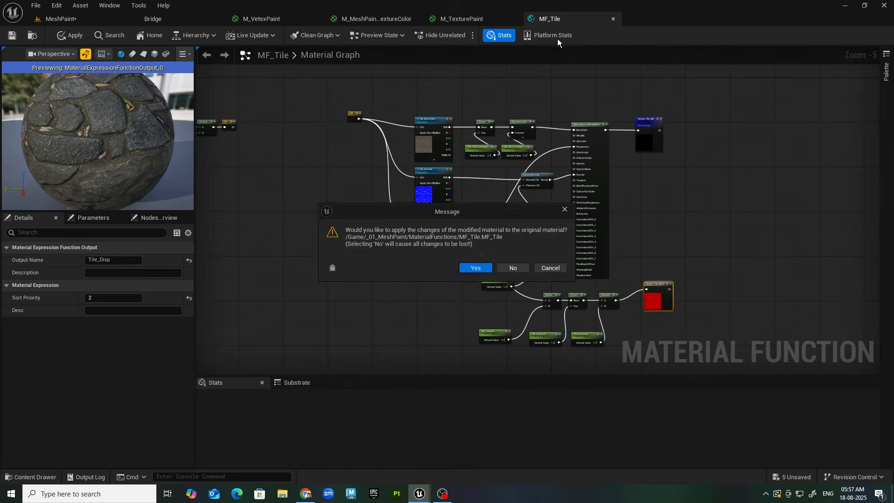
{"action": "left_click", "coordinate": [475, 267]}
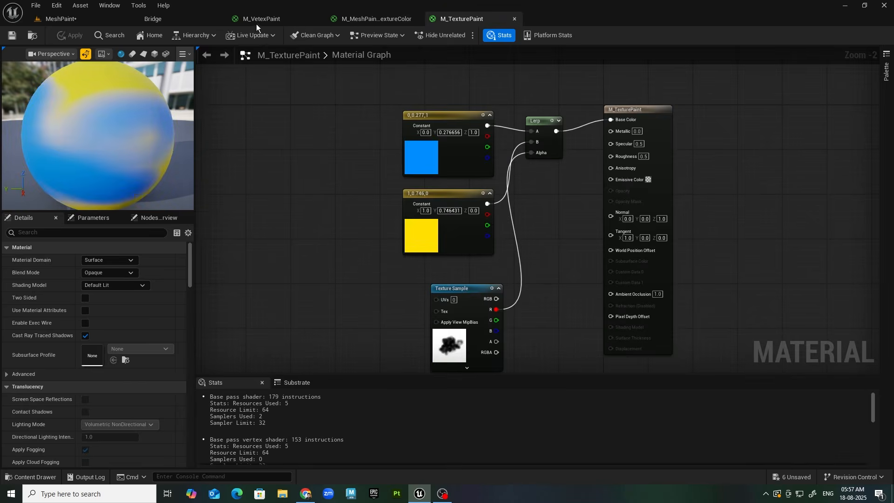
Step: In M_VetexPaint, delete both Texture Sample nodes, the Vertex Color node and the Lerp node
{"action": "left_click", "coordinate": [272, 20]}
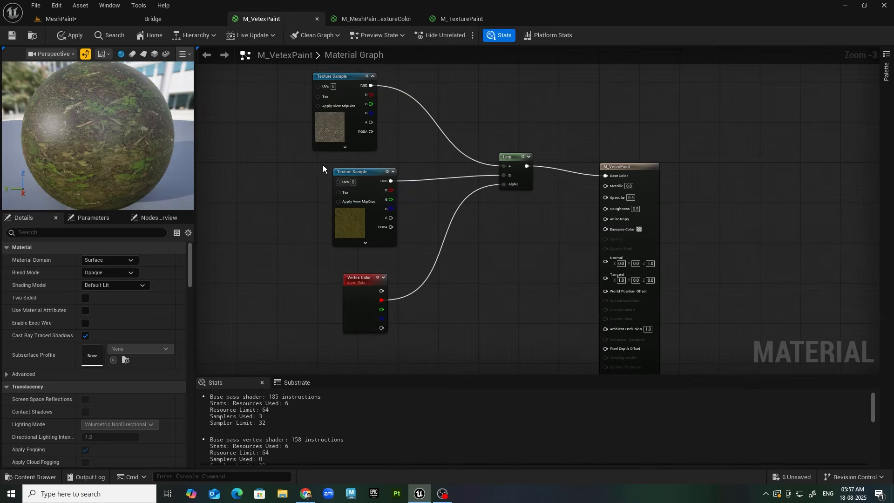
{"action": "left_click_drag", "start_coordinate": [229, 100], "coordinate": [512, 348]}
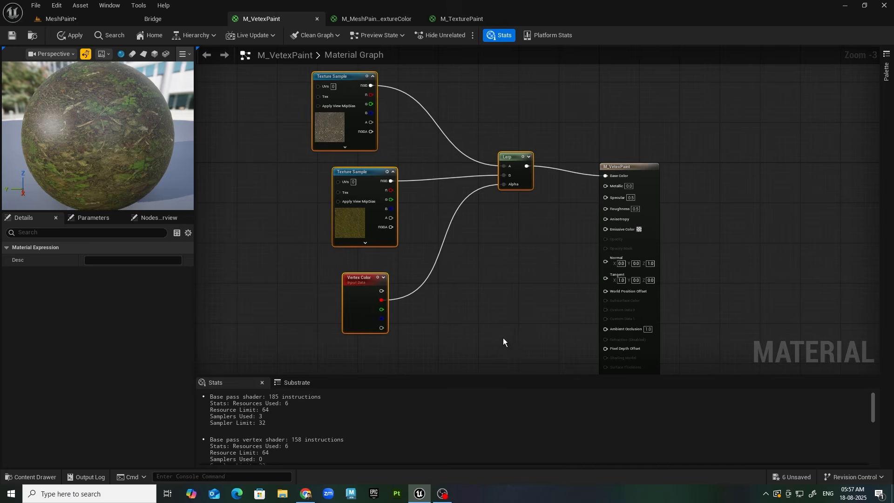
{"action": "key", "text": "Delete"}
Step: Enable Use Material Attributes for the M_VetexPaint material
{"action": "left_click_drag", "start_coordinate": [560, 138], "coordinate": [729, 259]}
{"action": "right_click_drag", "start_coordinate": [728, 258], "coordinate": [701, 204]}
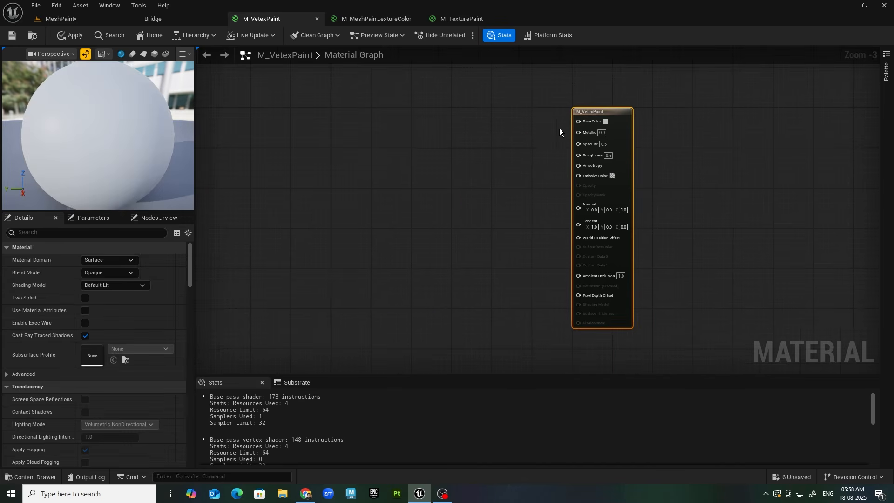
{"action": "left_click", "coordinate": [85, 311]}
{"action": "scroll", "coordinate": [680, 184], "scroll_direction": "up", "scroll_amount": 3}
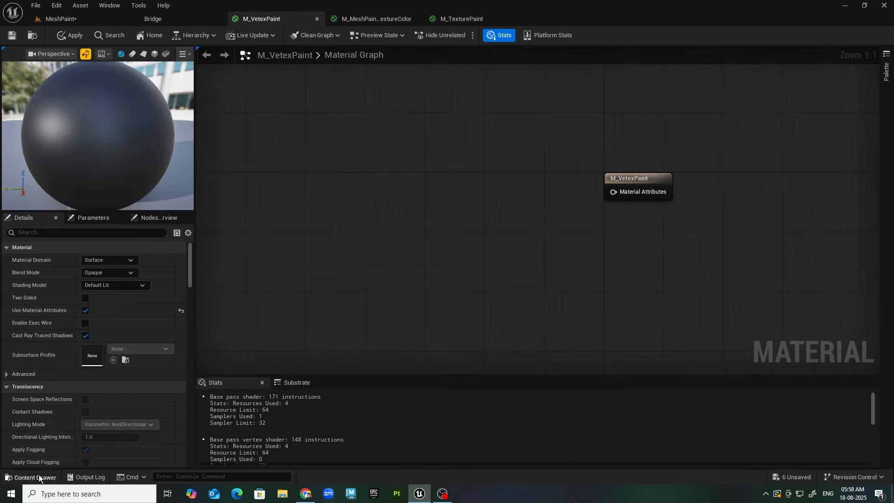
Step: Add the MF_Tile and MF_Grass material functions to the M_VetexPaint graph, with MF_Grass below MF_Tile
{"action": "left_click", "coordinate": [9, 477]}
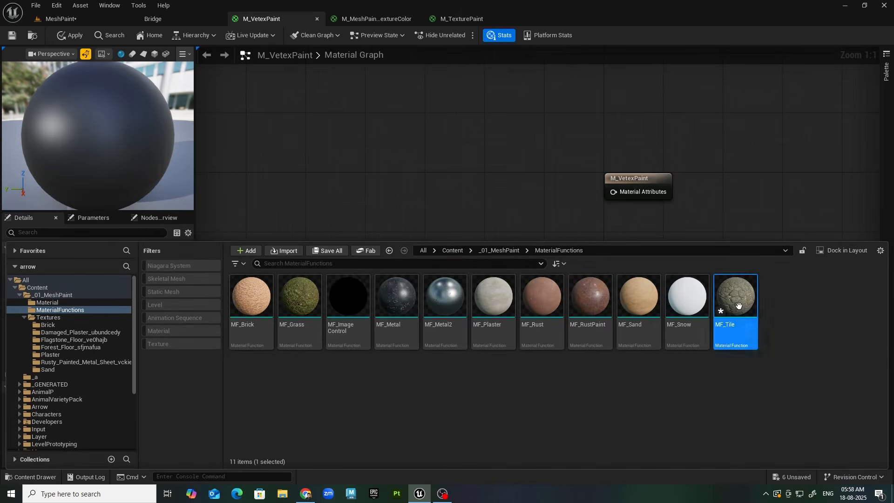
{"action": "left_click_drag", "start_coordinate": [736, 303], "coordinate": [319, 103]}
{"action": "left_click", "coordinate": [27, 476]}
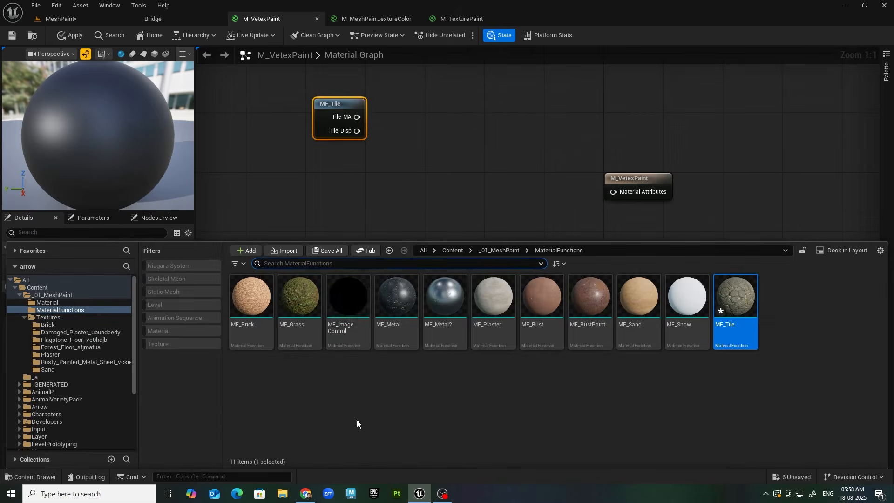
{"action": "left_click_drag", "start_coordinate": [299, 300], "coordinate": [311, 167]}
{"action": "right_click_drag", "start_coordinate": [467, 259], "coordinate": [447, 348]}
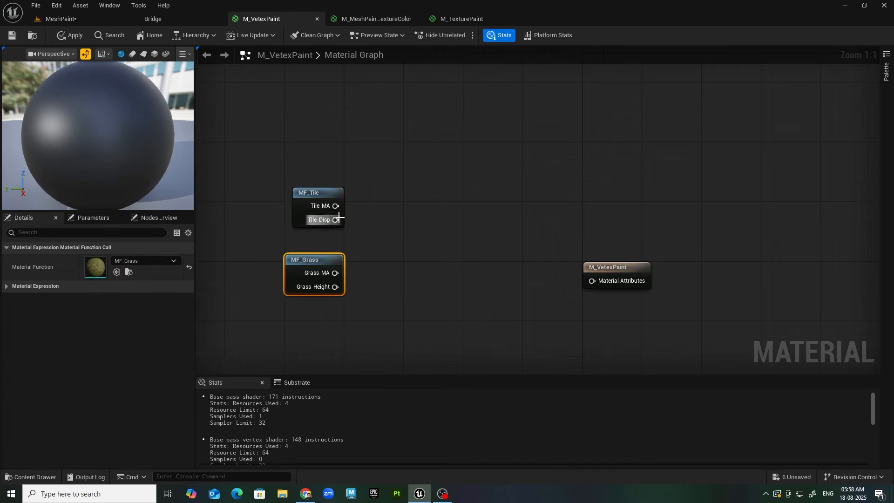
Step: Add a BlendMaterialAttributes node between the two material functions and the M_VetexPaint output node
{"action": "left_click_drag", "start_coordinate": [334, 207], "coordinate": [462, 217]}
{"action": "left_click", "coordinate": [384, 160]}
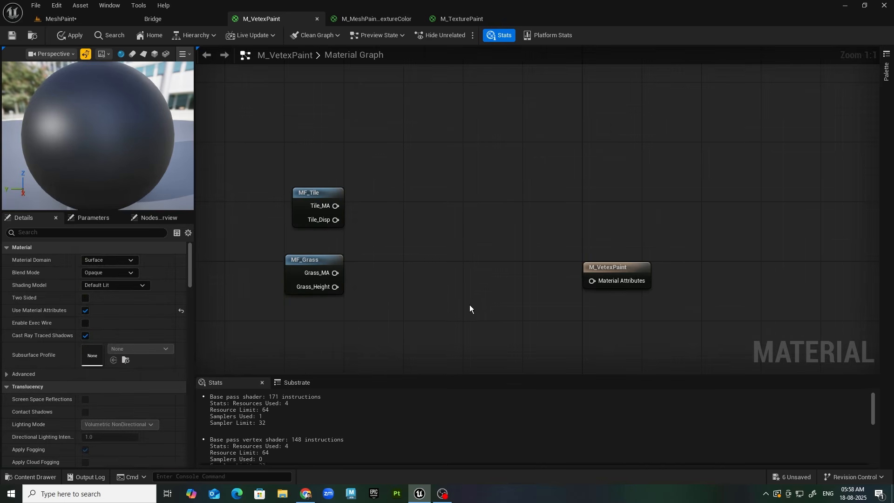
{"action": "right_click", "coordinate": [423, 240]}
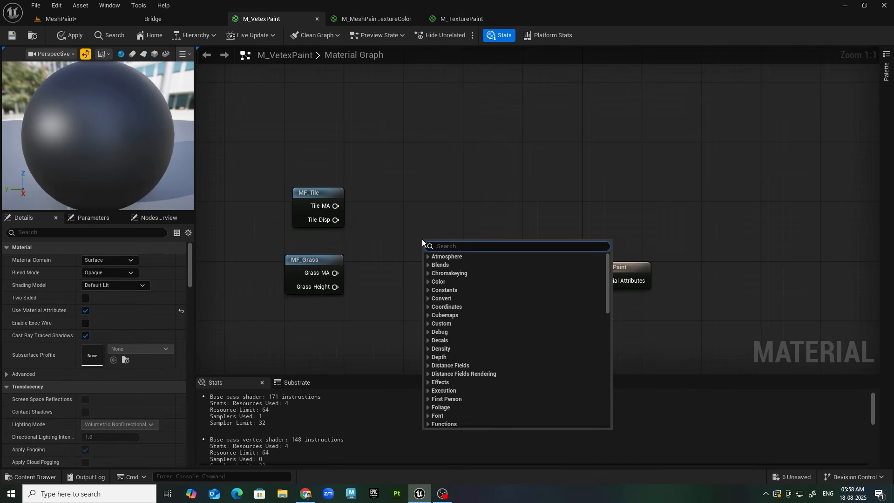
{"action": "type", "text": "blend mater"}
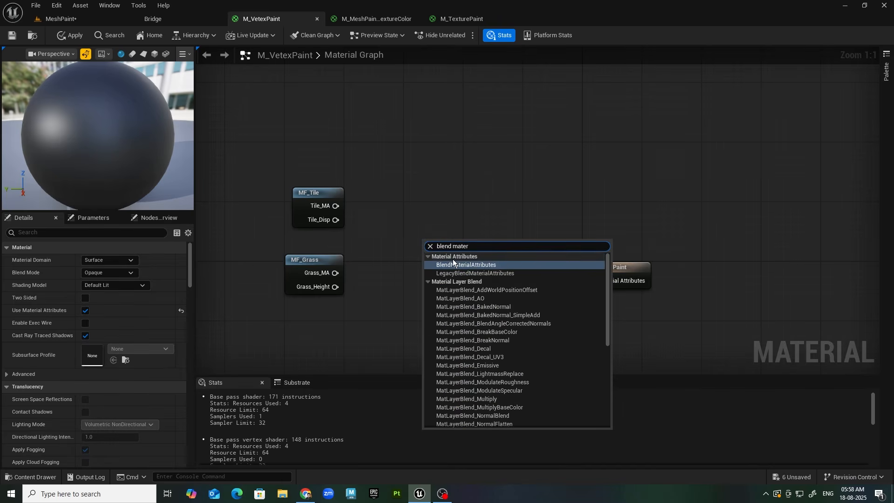
{"action": "left_click", "coordinate": [481, 265]}
{"action": "left_click_drag", "start_coordinate": [455, 249], "coordinate": [455, 215]}
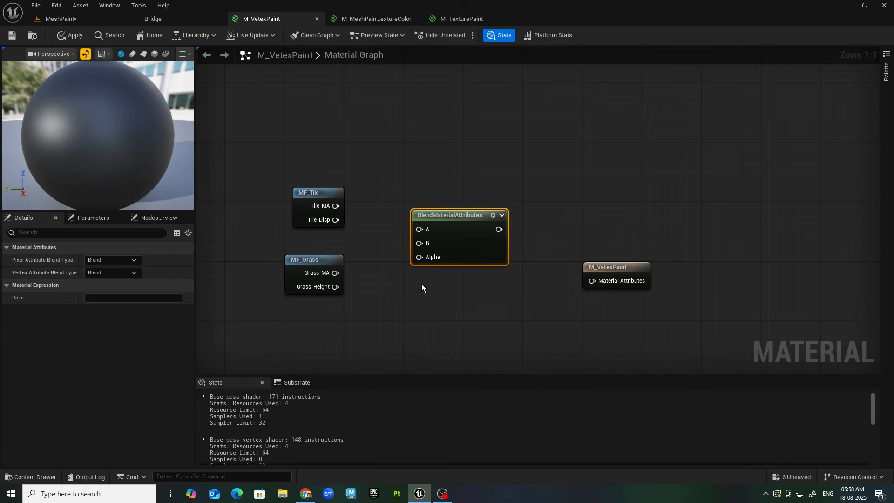
Step: Connect Tile_MA to A and Grass_MA to B of BlendMaterialAttributes, and its output to the material's Material Attributes
{"action": "left_click_drag", "start_coordinate": [393, 234], "coordinate": [418, 229]}
{"action": "left_click_drag", "start_coordinate": [335, 272], "coordinate": [422, 242]}
{"action": "left_click_drag", "start_coordinate": [606, 283], "coordinate": [499, 229]}
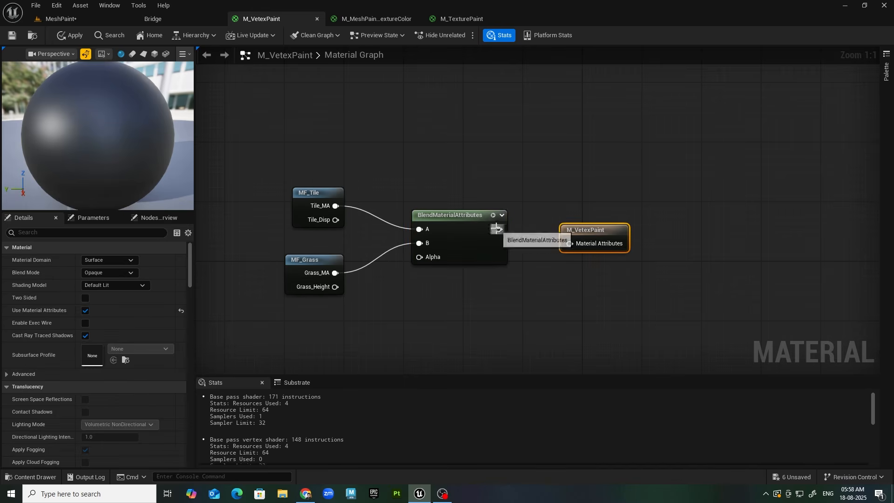
{"action": "left_click_drag", "start_coordinate": [590, 232], "coordinate": [590, 224]}
{"action": "key", "text": "Home"}
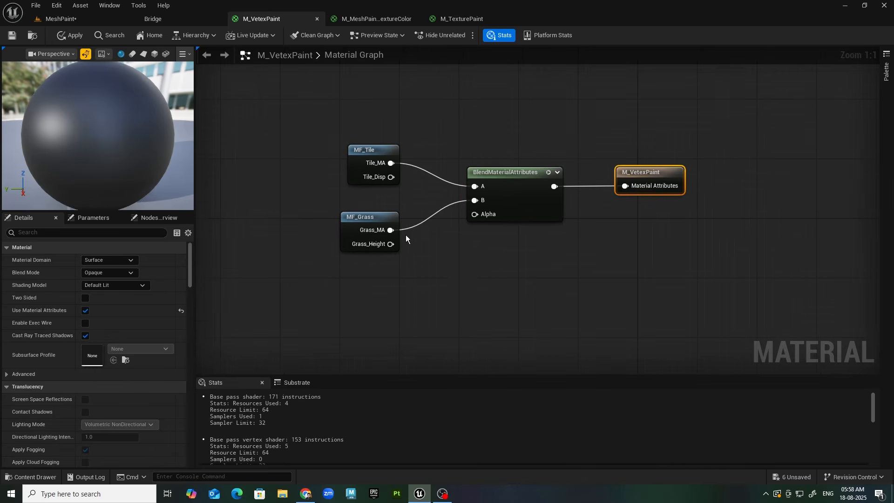
Step: Drive the blend's Alpha with the red channel of a new Vertex Color node and save M_VetexPaint
{"action": "key", "text": "Home"}
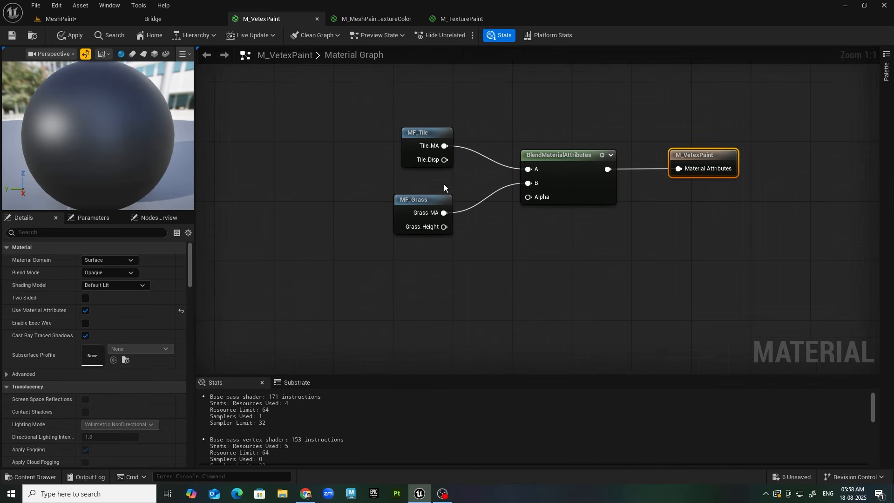
{"action": "right_click", "coordinate": [427, 285]}
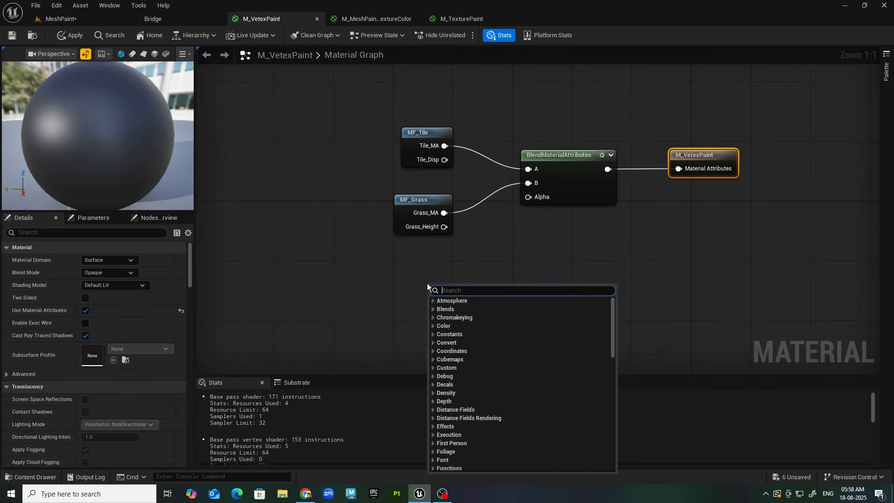
{"action": "type", "text": "vertex"}
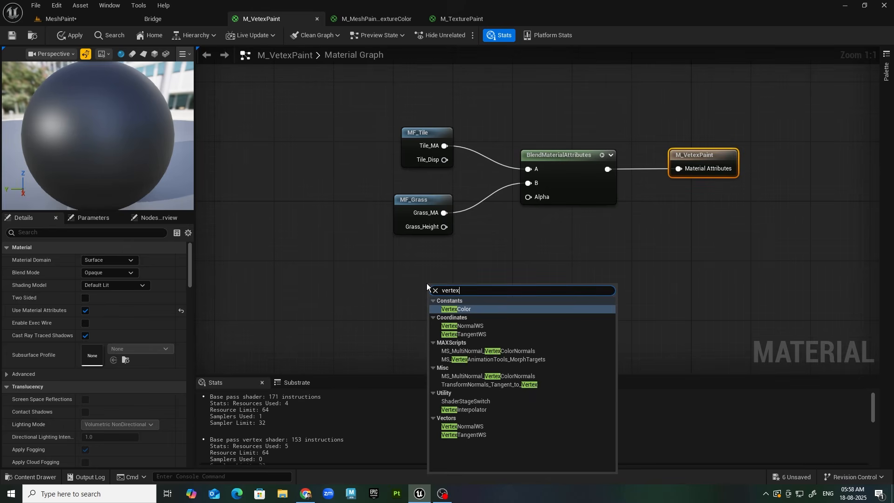
{"action": "left_click", "coordinate": [449, 309]}
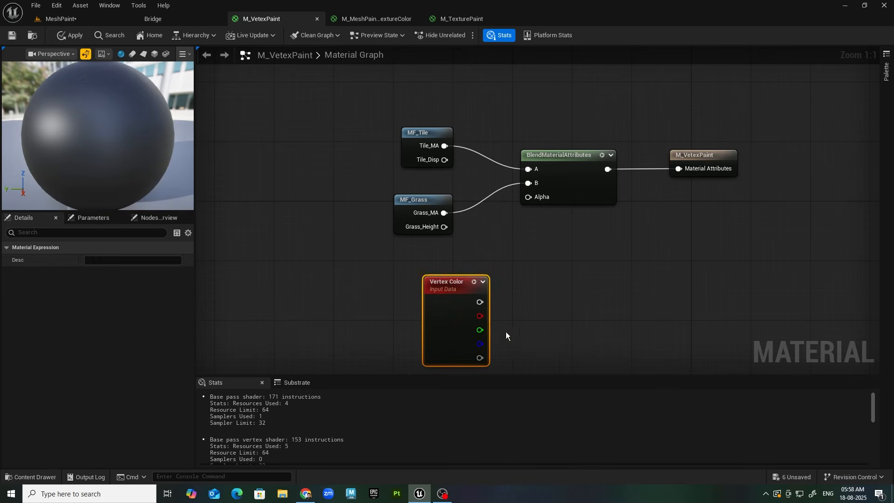
{"action": "left_click_drag", "start_coordinate": [478, 314], "coordinate": [528, 197]}
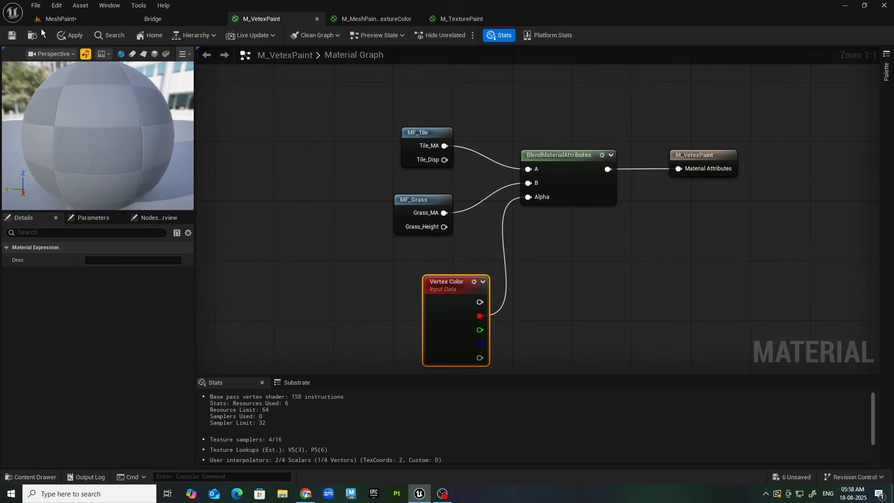
{"action": "left_click", "coordinate": [14, 37]}
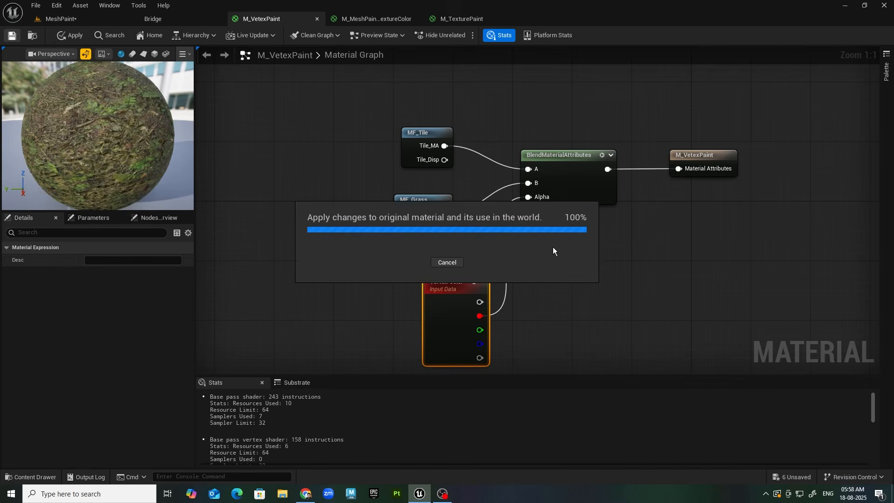
Step: Examine the tile and grass surfaces on the painted Box in the MeshPaint level
{"action": "left_click", "coordinate": [58, 18]}
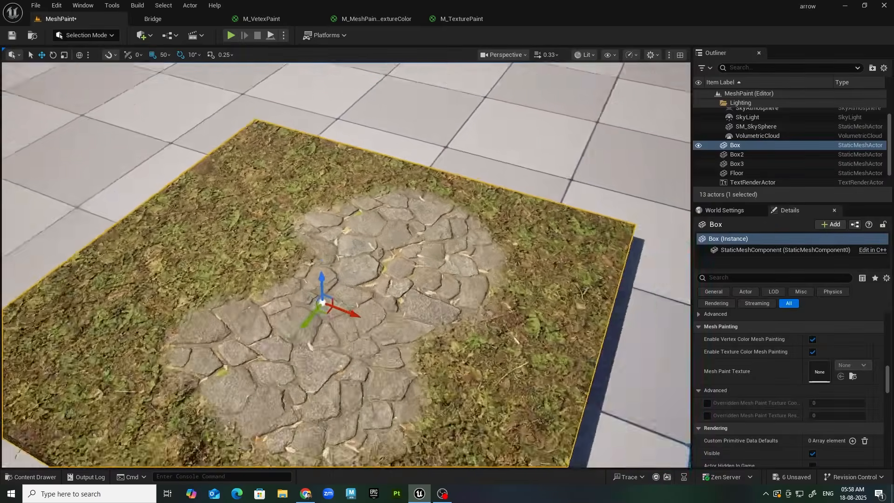
{"action": "right_click_drag", "start_coordinate": [346, 264], "coordinate": [289, 293]}
{"action": "right_click_drag", "start_coordinate": [475, 329], "coordinate": [440, 329]}
{"action": "scroll", "coordinate": [440, 330], "scroll_direction": "down", "scroll_amount": 5}
{"action": "scroll", "coordinate": [128, 417], "scroll_direction": "up", "scroll_amount": 8}
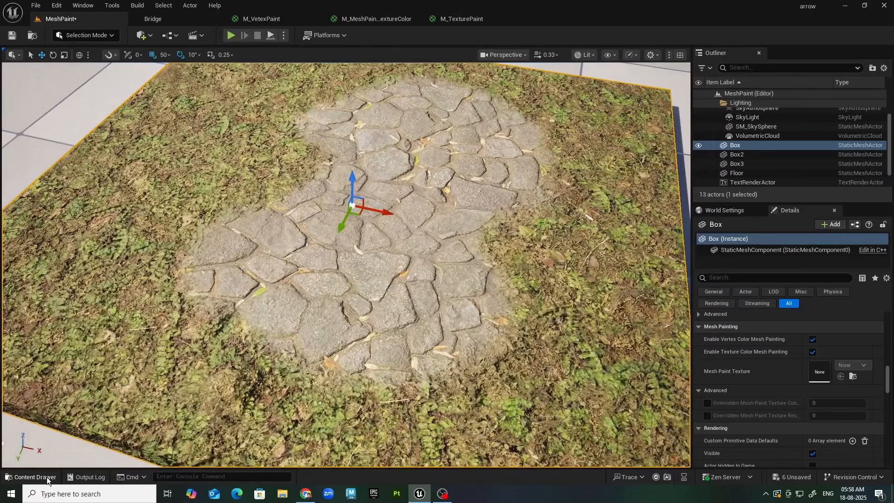
Step: Open the M_VetexPaint_Inst material instance from the _01_MeshPaint Material folder
{"action": "left_click", "coordinate": [32, 477]}
{"action": "left_click", "coordinate": [496, 299]}
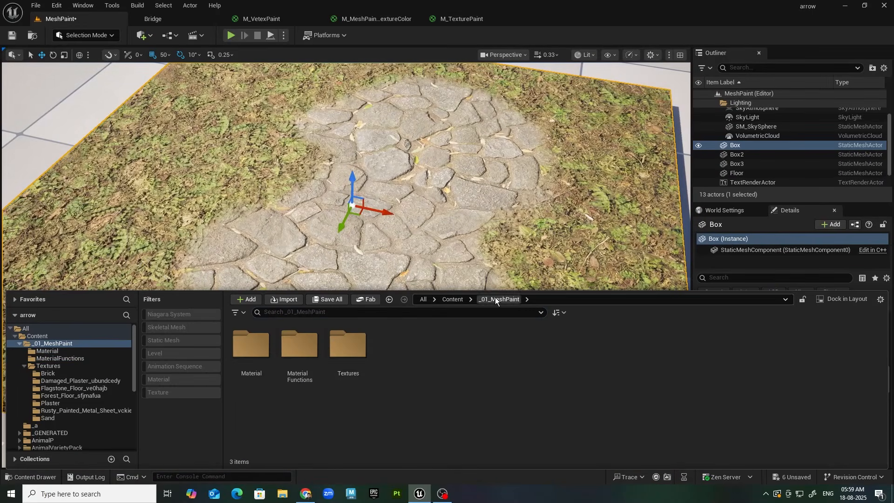
{"action": "double_click", "coordinate": [251, 345]}
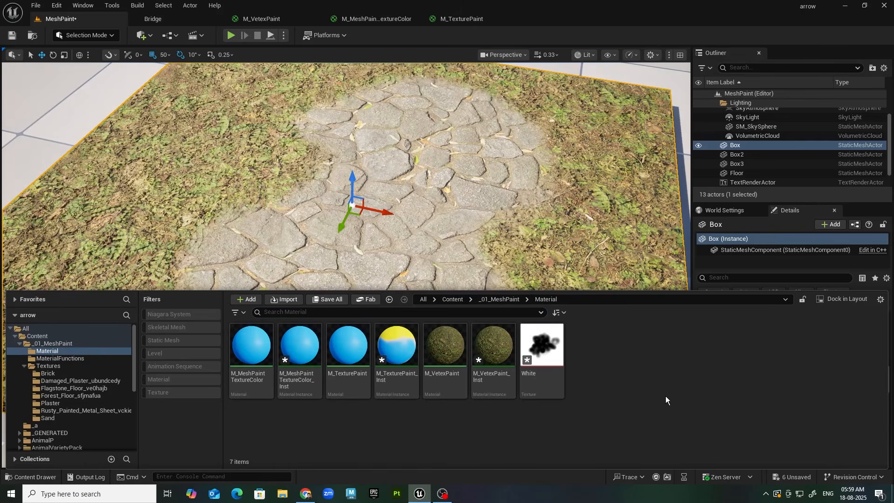
{"action": "left_click", "coordinate": [493, 350]}
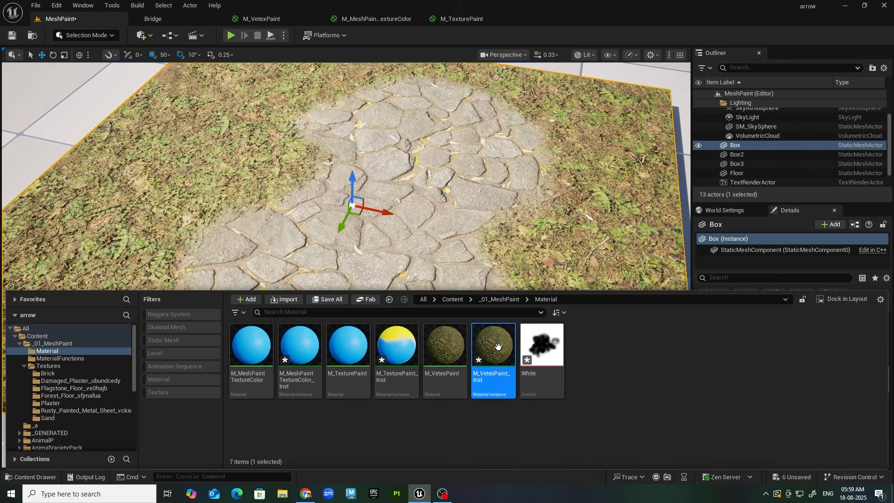
{"action": "double_click", "coordinate": [498, 353]}
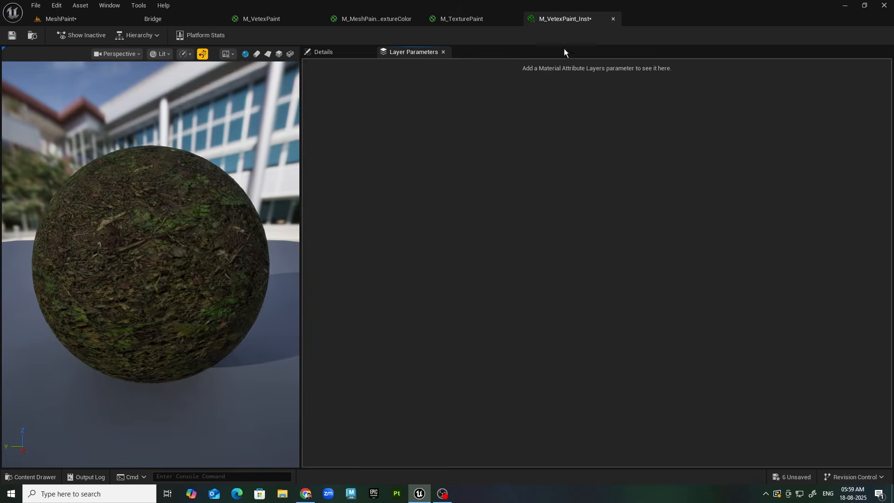
Step: Float the M_VetexPaint_Inst editor over the MeshPaint level, show its Details and enlarge the window
{"action": "left_click_drag", "start_coordinate": [564, 48], "coordinate": [524, 251]}
{"action": "left_click", "coordinate": [78, 18]}
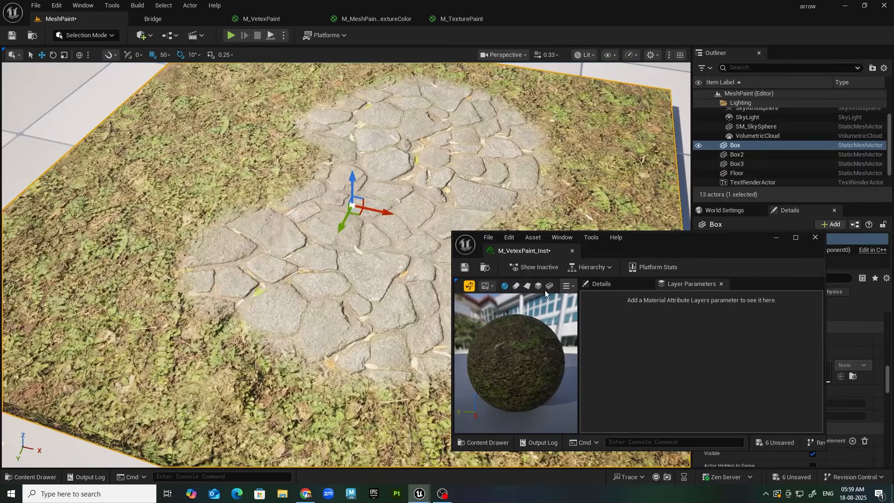
{"action": "left_click", "coordinate": [603, 283]}
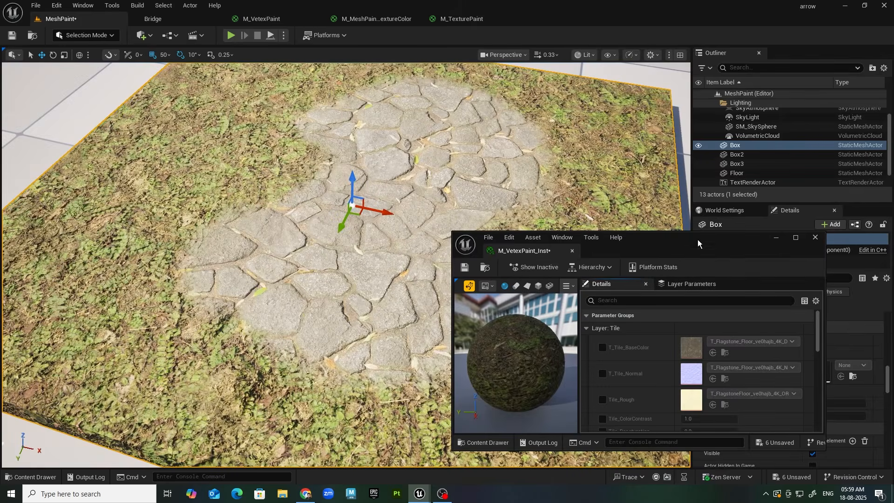
{"action": "left_click_drag", "start_coordinate": [698, 239], "coordinate": [677, 117]}
{"action": "left_click_drag", "start_coordinate": [624, 328], "coordinate": [625, 445]}
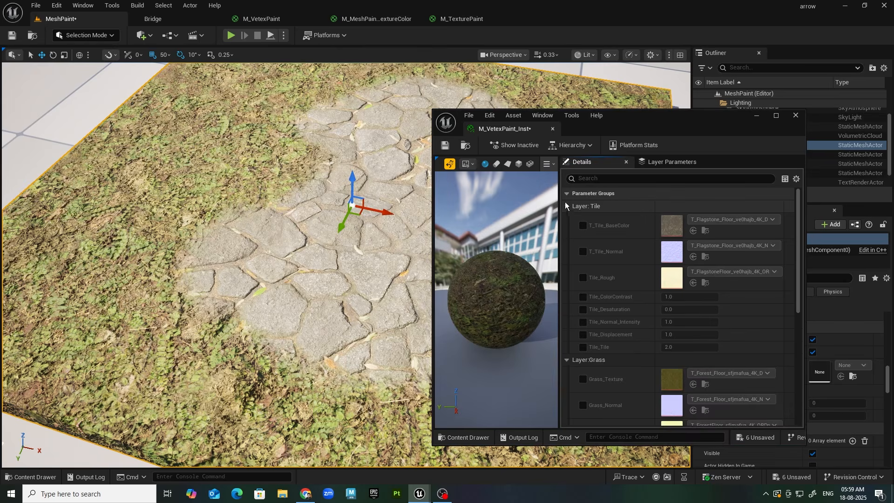
Step: Review the Layer: Tile and Layer:Grass parameter groups of the material instance beside the painted Box
{"action": "left_click", "coordinate": [567, 206]}
{"action": "left_click", "coordinate": [566, 219]}
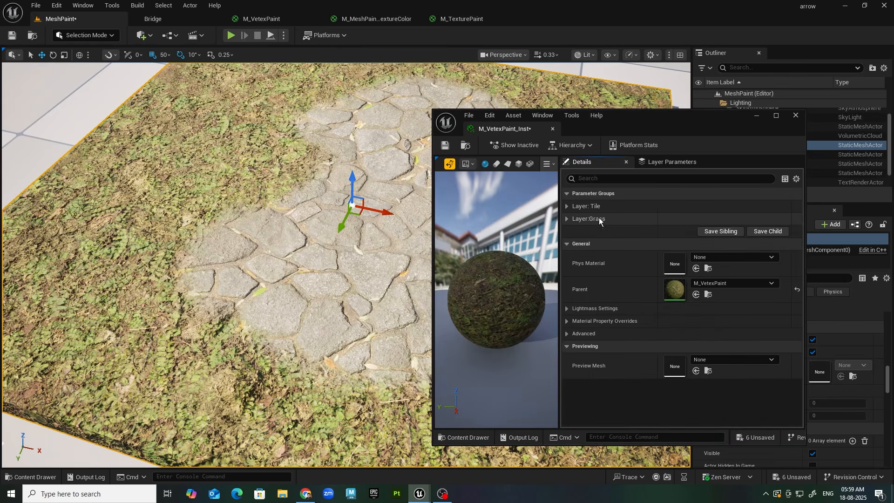
{"action": "left_click", "coordinate": [566, 206]}
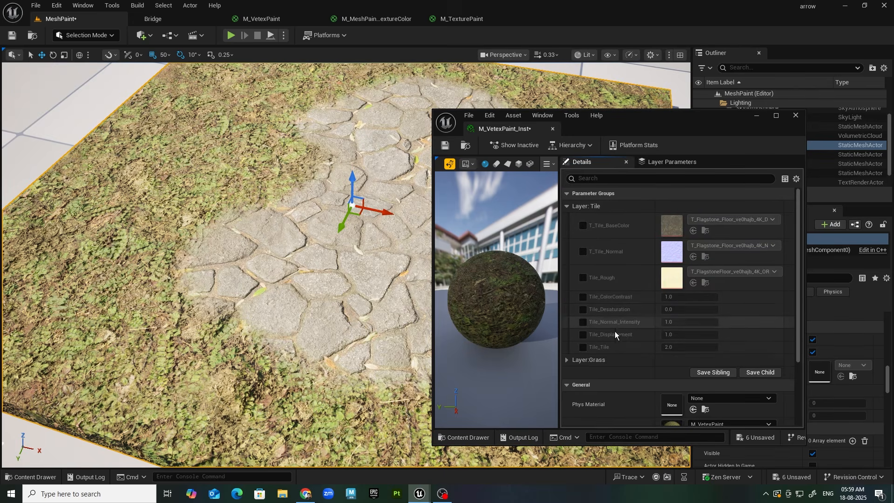
{"action": "right_click_drag", "start_coordinate": [396, 303], "coordinate": [440, 305]}
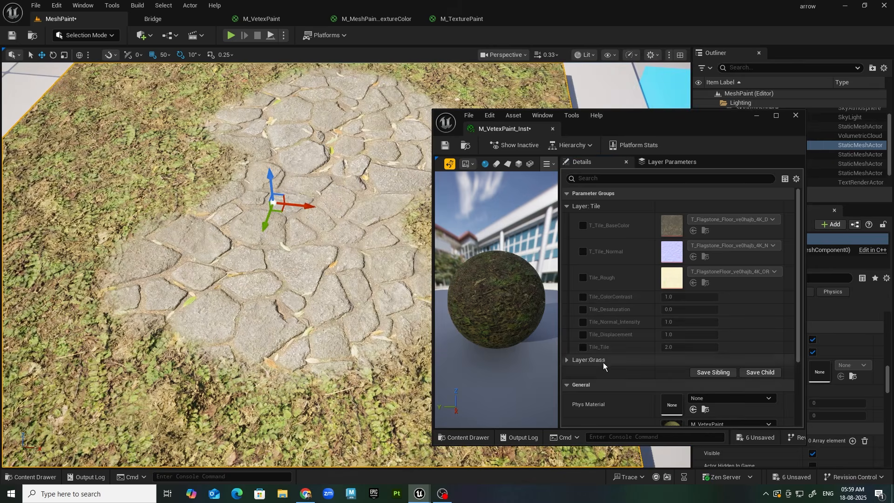
{"action": "scroll", "coordinate": [568, 303], "scroll_direction": "down", "scroll_amount": 2}
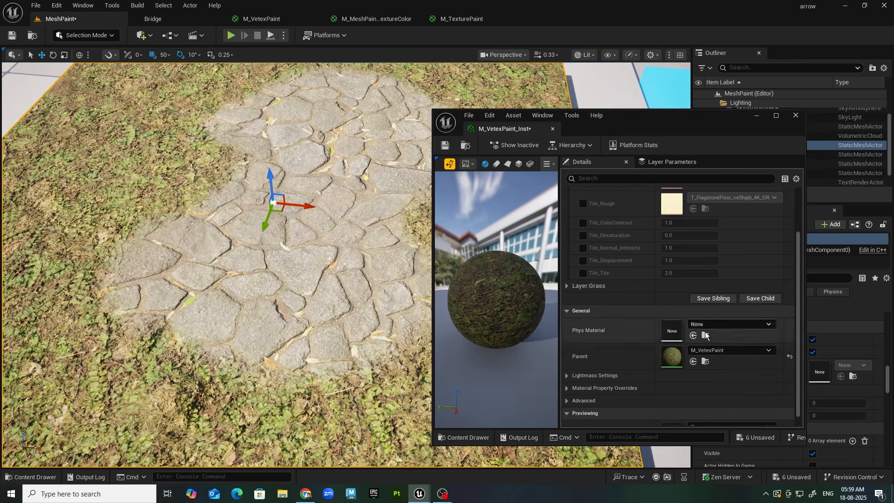
Step: In the Layer:Grass parameters, enable the Grass_normalIntensity override and set it to 1
{"action": "left_click", "coordinate": [566, 286]}
{"action": "scroll", "coordinate": [605, 321], "scroll_direction": "down", "scroll_amount": 2}
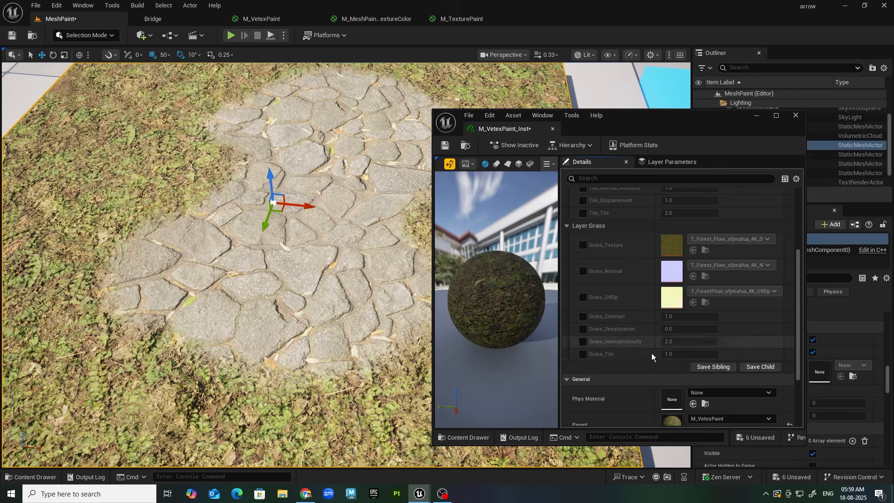
{"action": "left_click", "coordinate": [583, 340]}
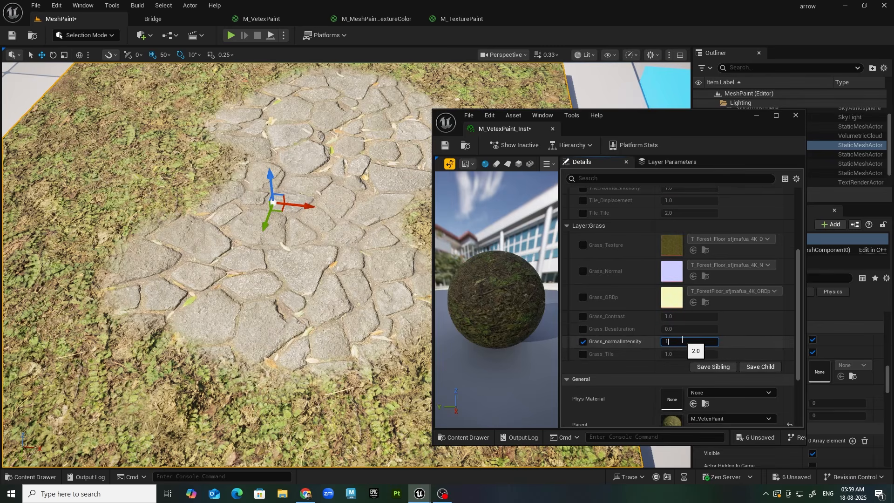
{"action": "left_click", "coordinate": [682, 340]}
{"action": "type", "text": "1"}
{"action": "key", "text": "Return"}
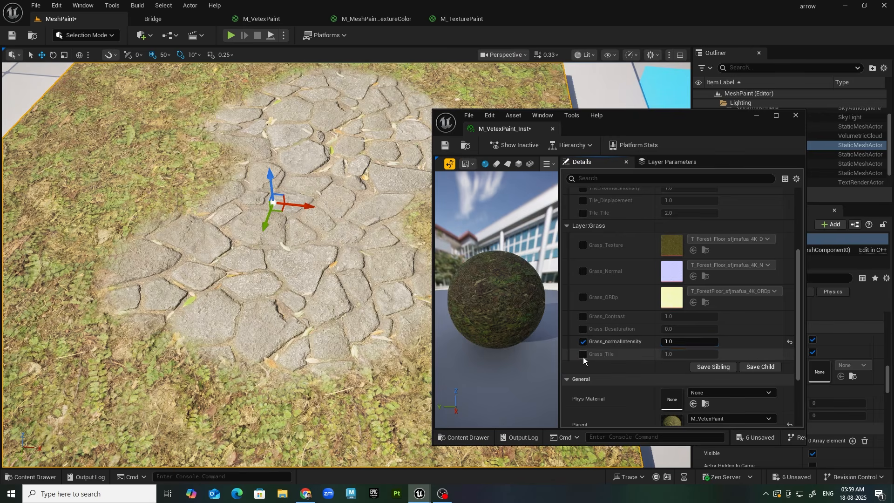
Step: Enable the Grass_Tile override, try a value of 3 and settle on 2
{"action": "left_click", "coordinate": [583, 355]}
{"action": "left_click", "coordinate": [685, 354]}
{"action": "type", "text": "3"}
{"action": "key", "text": "Return"}
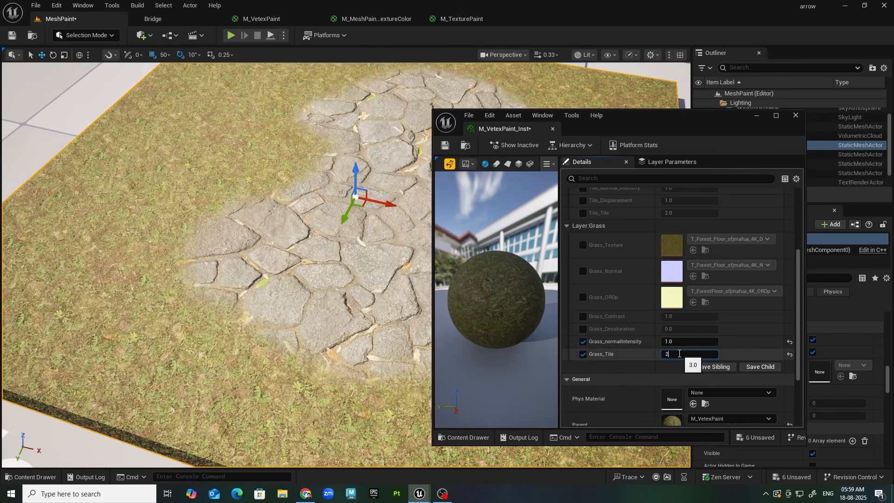
{"action": "type", "text": "2"}
{"action": "key", "text": "Return"}
Step: In the Layer: Tile parameters, enable the Tile_ColorContrast override and raise it to about 1.287
{"action": "mouse_move", "coordinate": [354, 303]}
{"action": "right_mouse_down"}
{"action": "mouse_move", "coordinate": [365, 310]}
{"action": "mouse_move", "coordinate": [360, 284]}
{"action": "mouse_move", "coordinate": [363, 291]}
{"action": "right_mouse_up"}
{"action": "scroll", "coordinate": [717, 323], "scroll_direction": "up", "scroll_amount": 5}
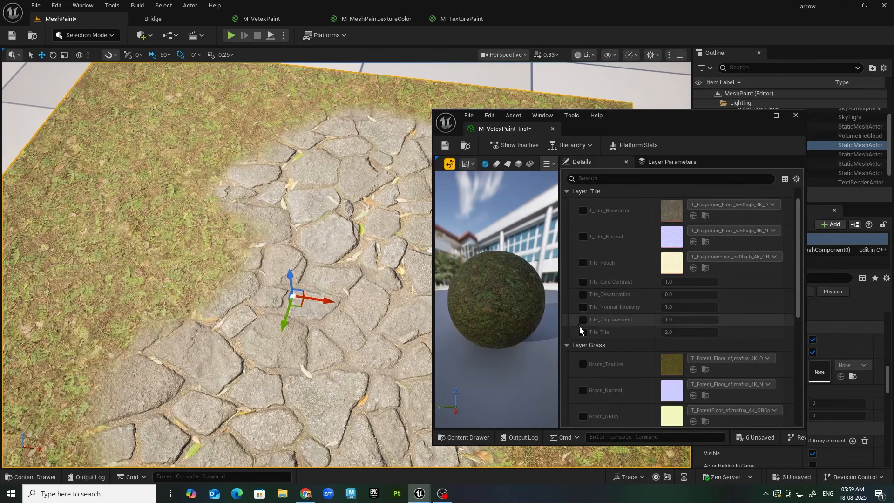
{"action": "left_click", "coordinate": [583, 281]}
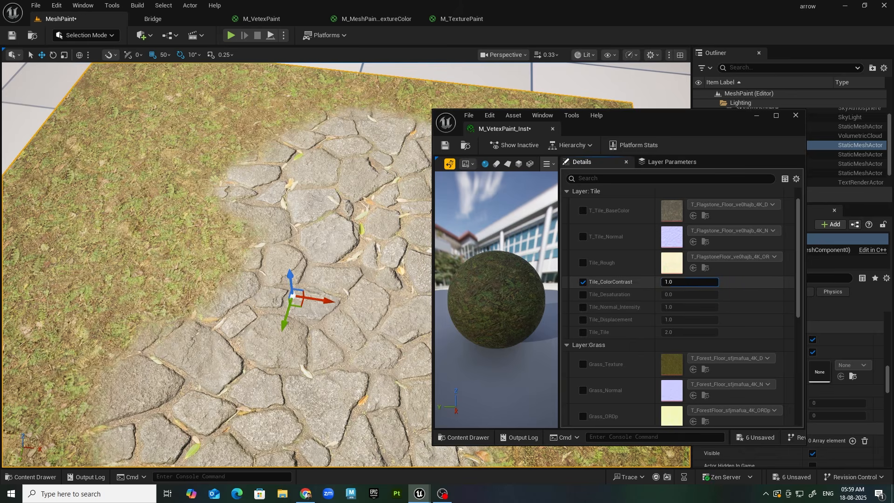
{"action": "mouse_move", "coordinate": [689, 282]}
{"action": "left_mouse_down"}
{"action": "mouse_move", "coordinate": [712, 282]}
{"action": "mouse_move", "coordinate": [684, 282]}
{"action": "mouse_move", "coordinate": [710, 281]}
{"action": "mouse_move", "coordinate": [702, 282]}
{"action": "left_mouse_up"}
{"action": "right_click_drag", "start_coordinate": [331, 280], "coordinate": [382, 288]}
Step: Try a Tile_Desaturation override of about 0.556 on the tile layer and reset it to its default
{"action": "left_click", "coordinate": [582, 294]}
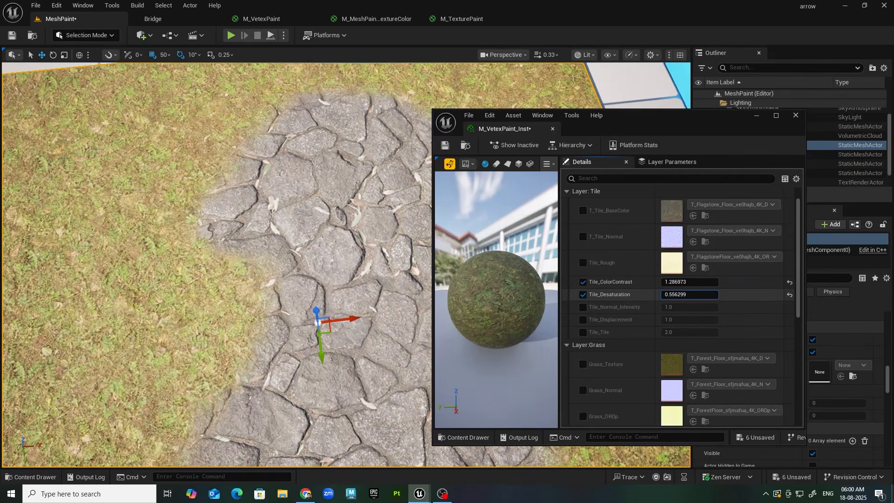
{"action": "left_click_drag", "start_coordinate": [688, 294], "coordinate": [692, 294]}
{"action": "left_click", "coordinate": [789, 294]}
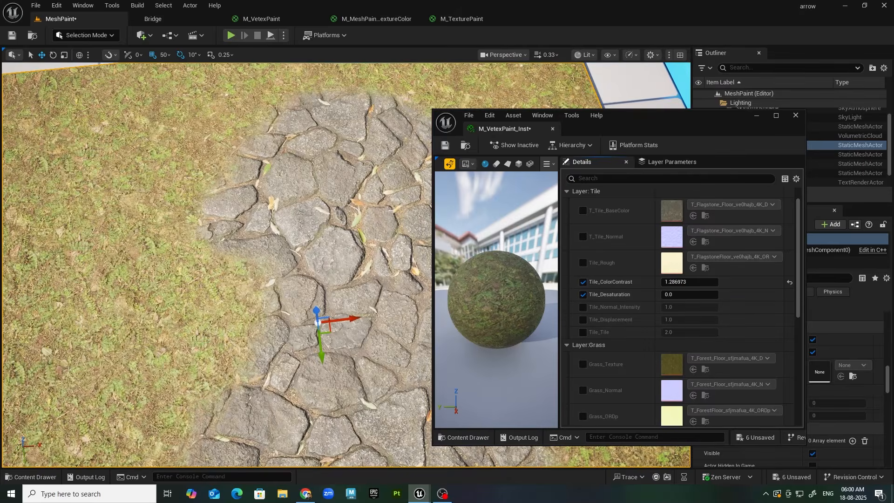
Step: Minimize the material instance window and switch the level editor to Mesh Paint mode for Vertex Color painting
{"action": "right_click_drag", "start_coordinate": [326, 279], "coordinate": [229, 254]}
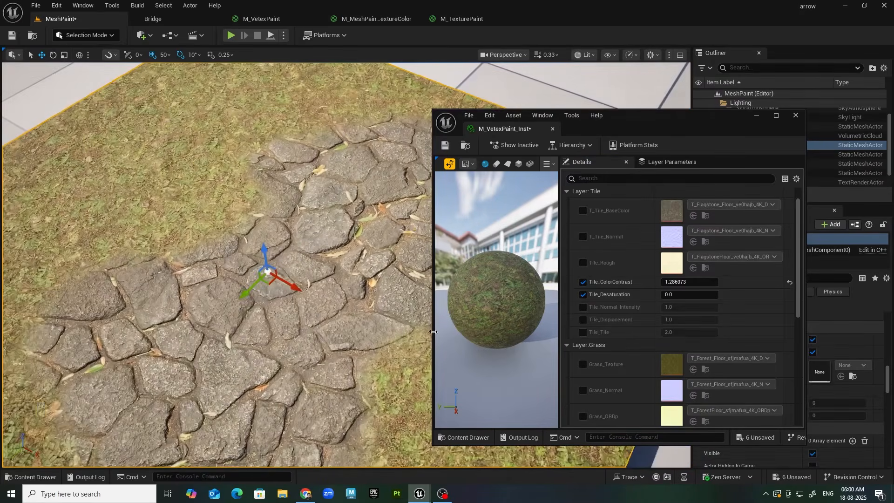
{"action": "left_click", "coordinate": [757, 116]}
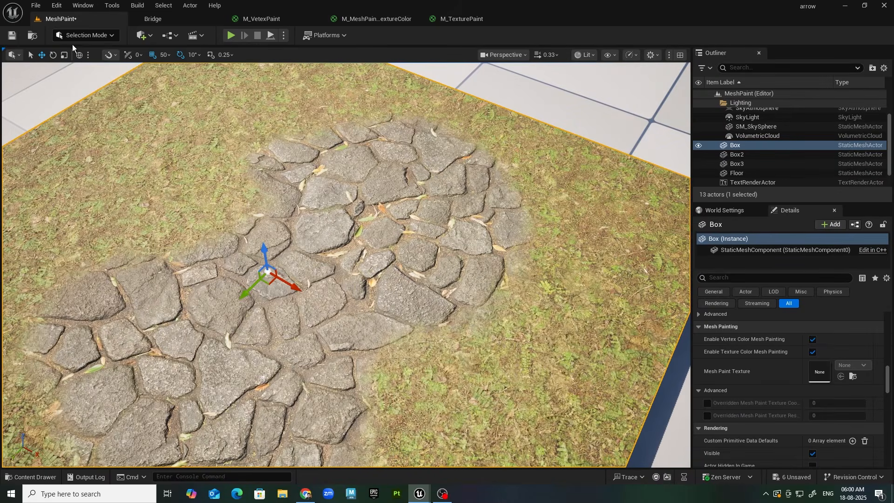
{"action": "left_click", "coordinate": [86, 35]}
{"action": "left_click", "coordinate": [89, 82]}
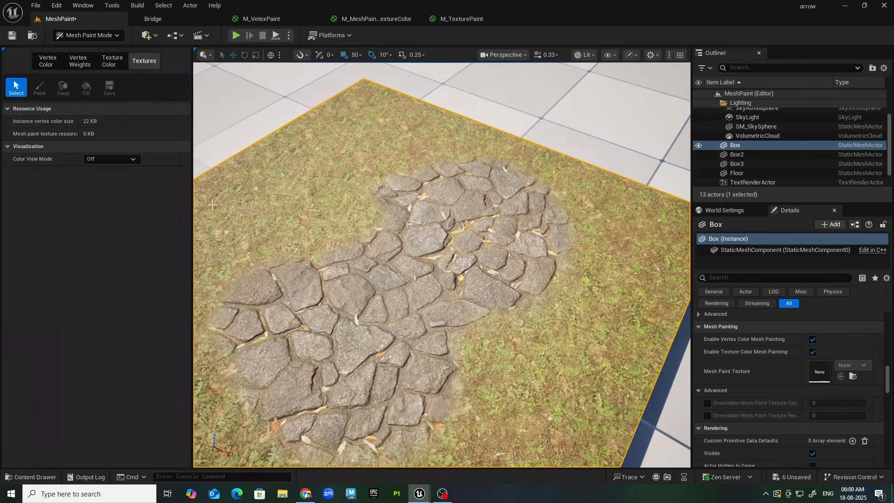
{"action": "left_click", "coordinate": [48, 63]}
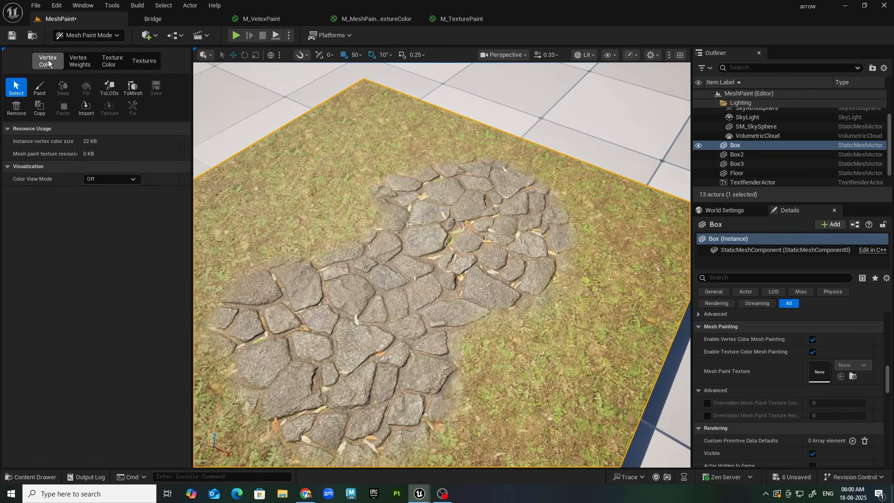
Step: Paint black vertex color on the box's red channel to extend the stone area over the grass
{"action": "left_click", "coordinate": [40, 87]}
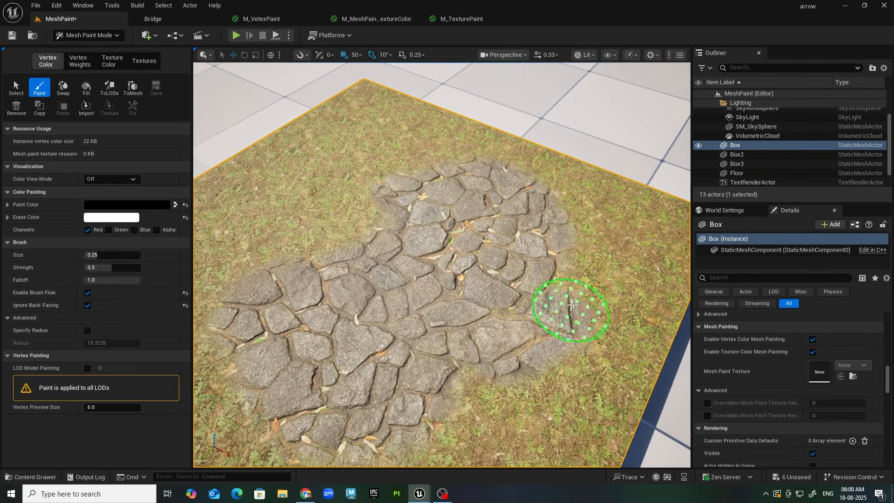
{"action": "mouse_move", "coordinate": [572, 305]}
{"action": "left_mouse_down"}
{"action": "mouse_move", "coordinate": [543, 356]}
{"action": "mouse_move", "coordinate": [449, 393]}
{"action": "mouse_move", "coordinate": [343, 233]}
{"action": "mouse_move", "coordinate": [464, 303]}
{"action": "mouse_move", "coordinate": [508, 303]}
{"action": "left_mouse_up"}
{"action": "mouse_move", "coordinate": [401, 293]}
{"action": "left_mouse_down"}
{"action": "mouse_move", "coordinate": [297, 208]}
{"action": "mouse_move", "coordinate": [456, 283]}
{"action": "mouse_move", "coordinate": [500, 283]}
{"action": "left_mouse_up"}
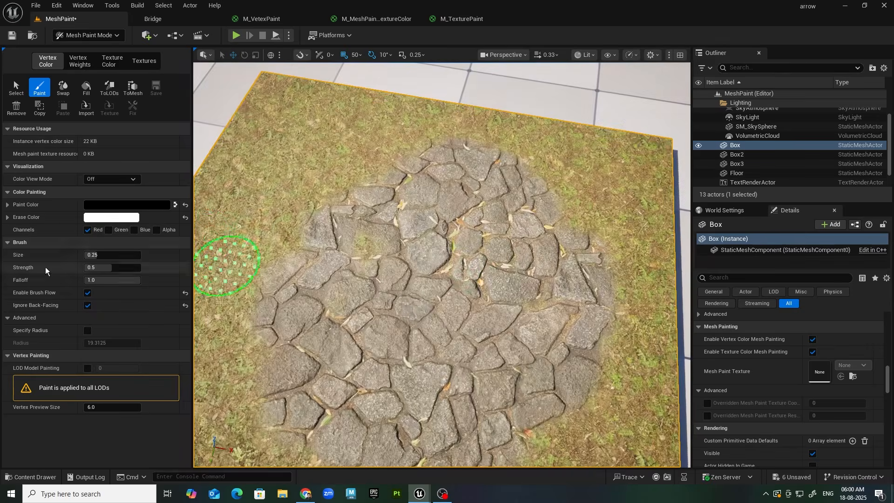
Step: Swap the paint color to white and paint grass back over the edges of the box's stone area
{"action": "left_click", "coordinate": [175, 204]}
{"action": "mouse_move", "coordinate": [259, 176]}
{"action": "left_mouse_down"}
{"action": "mouse_move", "coordinate": [365, 209]}
{"action": "mouse_move", "coordinate": [410, 183]}
{"action": "mouse_move", "coordinate": [298, 265]}
{"action": "mouse_move", "coordinate": [309, 311]}
{"action": "left_mouse_up"}
{"action": "left_click_drag", "start_coordinate": [403, 293], "coordinate": [414, 284], "text": "alt"}
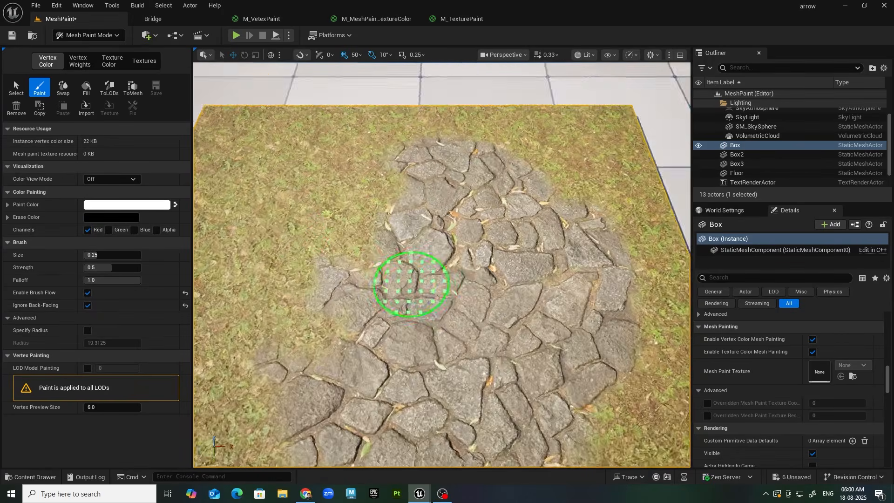
{"action": "scroll", "coordinate": [459, 276], "scroll_direction": "up", "scroll_amount": 3}
{"action": "scroll", "coordinate": [473, 274], "scroll_direction": "down", "scroll_amount": 4}
{"action": "left_click_drag", "start_coordinate": [473, 275], "coordinate": [557, 253], "text": "alt"}
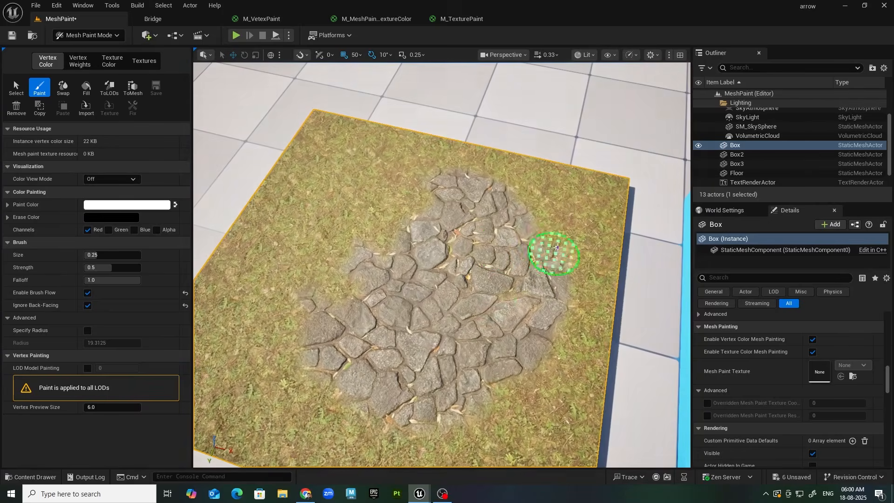
{"action": "mouse_move", "coordinate": [526, 222]}
{"action": "left_mouse_down"}
{"action": "mouse_move", "coordinate": [489, 241]}
{"action": "mouse_move", "coordinate": [531, 267]}
{"action": "mouse_move", "coordinate": [490, 189]}
{"action": "mouse_move", "coordinate": [525, 268]}
{"action": "left_mouse_up"}
{"action": "left_click_drag", "start_coordinate": [499, 245], "coordinate": [460, 245], "text": "alt"}
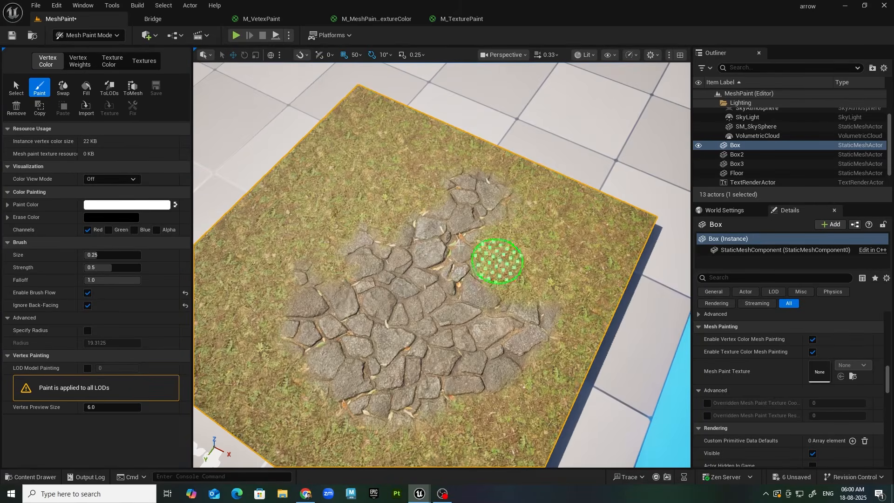
Step: Leave Mesh Paint mode for Selection mode and add a HeightLerp node to the M_VetexPaint material graph
{"action": "left_click", "coordinate": [77, 38]}
{"action": "left_click", "coordinate": [80, 46]}
{"action": "left_click", "coordinate": [273, 19]}
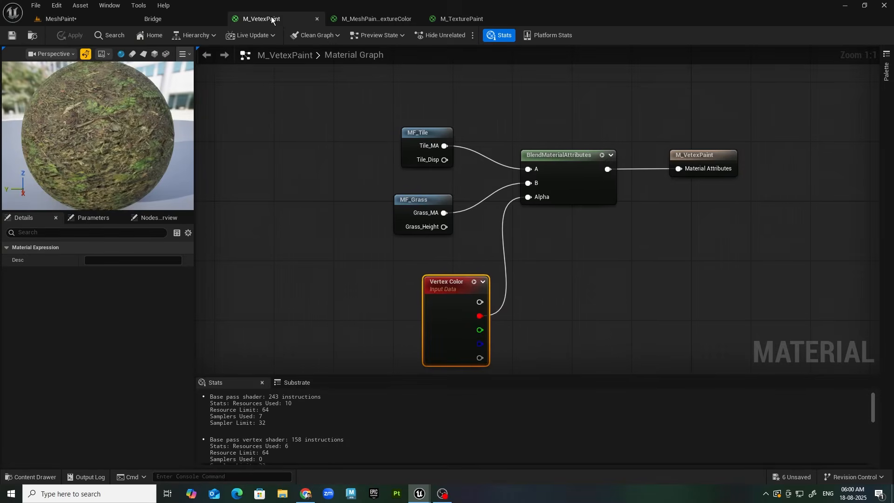
{"action": "right_click_drag", "start_coordinate": [455, 337], "coordinate": [522, 247]}
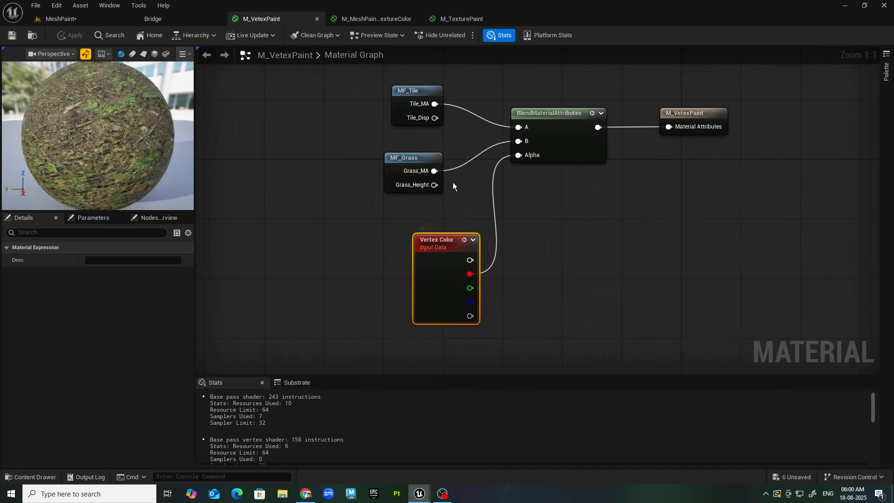
{"action": "right_click", "coordinate": [535, 281]}
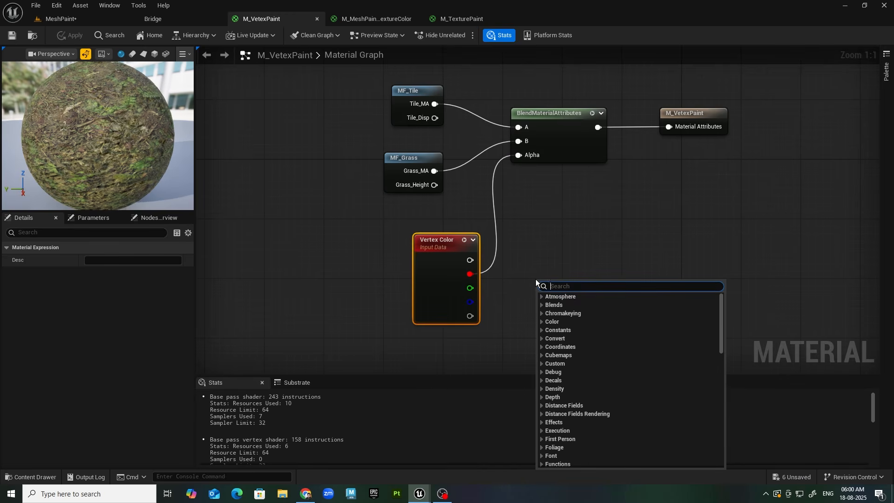
{"action": "type", "text": "hei"}
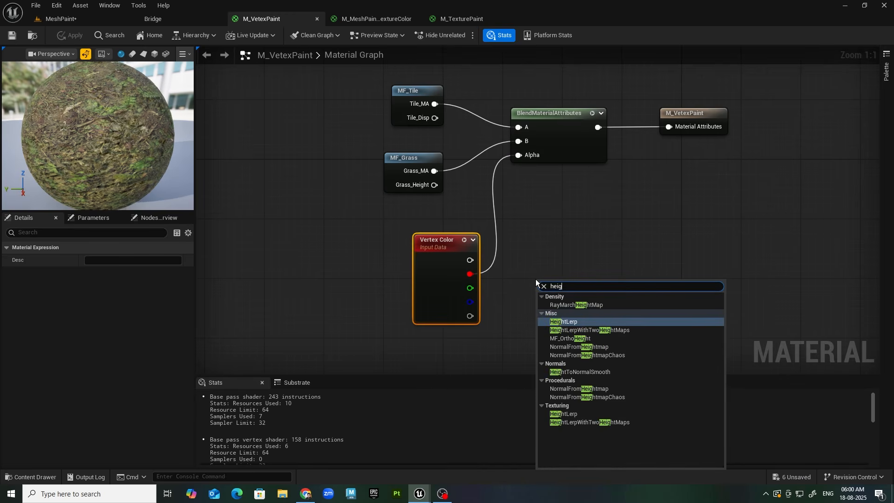
{"action": "type", "text": "g"}
{"action": "left_click", "coordinate": [574, 322]}
Step: Wire HeightLerp with Vertex Color red into Transition Phase, Tile_Disp into Height Texture, and Results into the BlendMaterialAttributes Alpha
{"action": "mouse_move", "coordinate": [504, 289]}
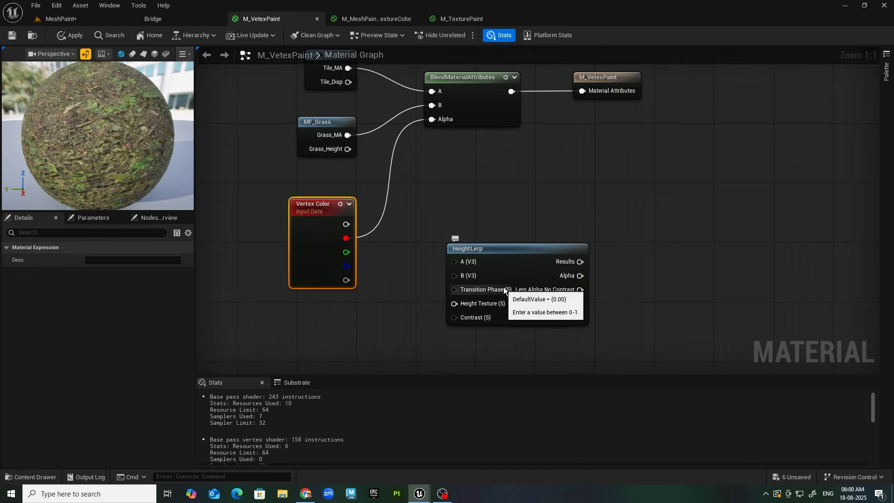
{"action": "left_click_drag", "start_coordinate": [350, 241], "coordinate": [347, 238]}
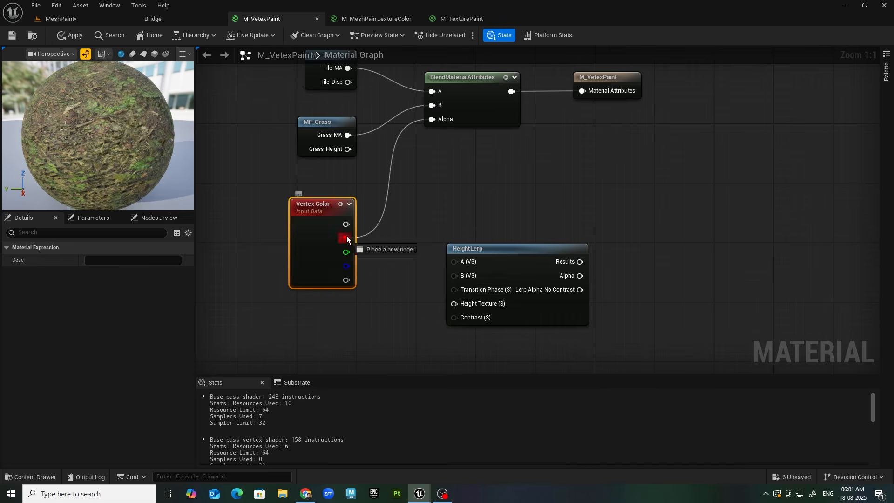
{"action": "left_click_drag", "start_coordinate": [468, 291], "coordinate": [468, 290]}
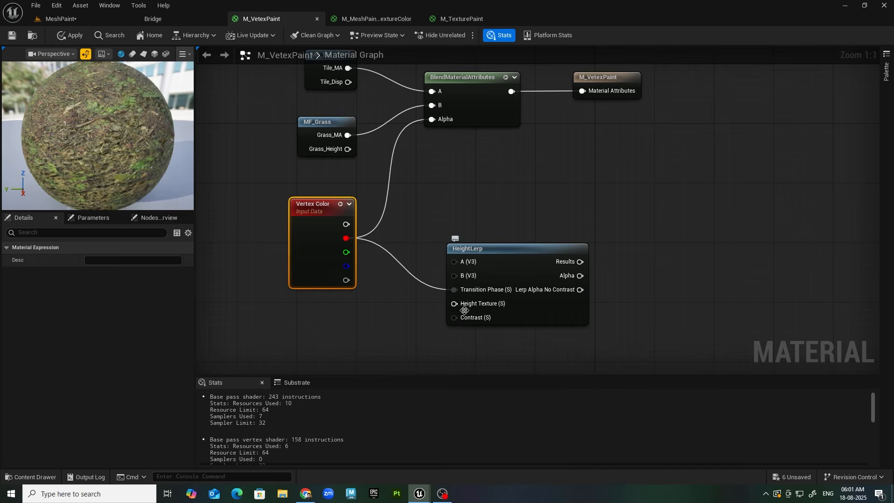
{"action": "right_click_drag", "start_coordinate": [415, 247], "coordinate": [403, 289]}
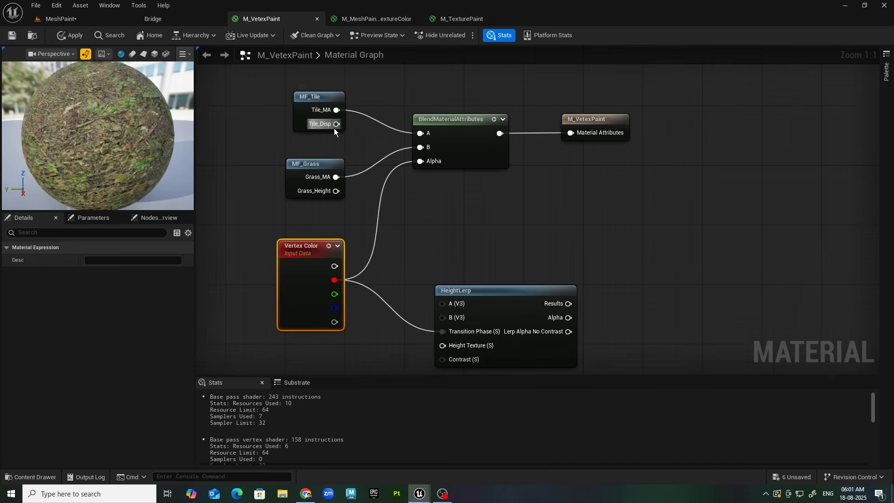
{"action": "left_click_drag", "start_coordinate": [336, 123], "coordinate": [465, 325]}
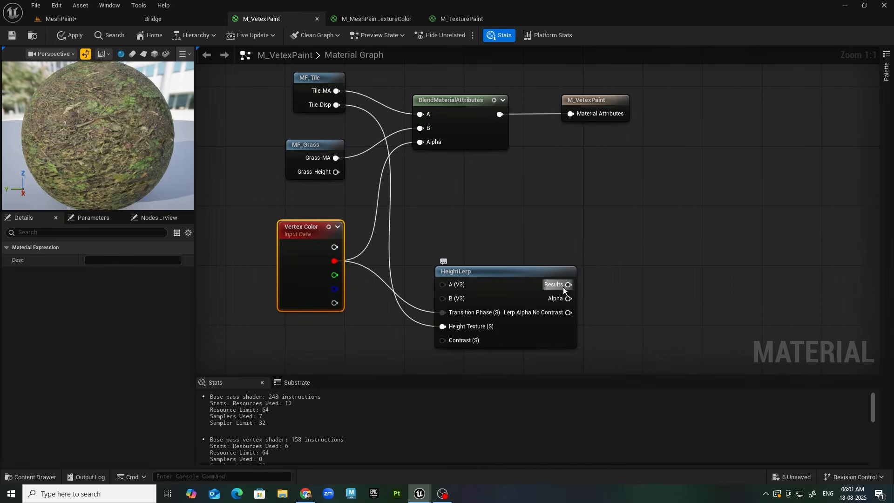
{"action": "left_click_drag", "start_coordinate": [568, 284], "coordinate": [435, 144]}
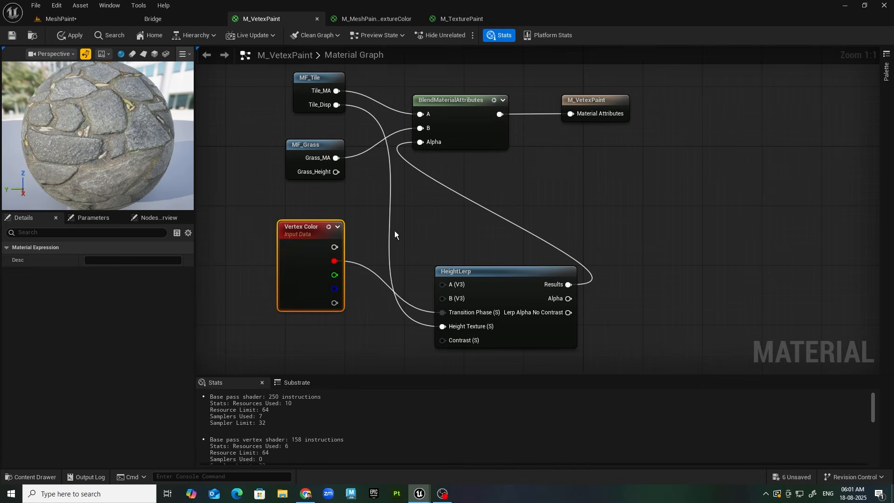
Step: Duplicate the MF_Tile node beside HeightLerp and feed Height Texture from the copy's Tile_Disp output
{"action": "right_click_drag", "start_coordinate": [407, 311], "coordinate": [440, 296]}
{"action": "left_click", "coordinate": [344, 80]}
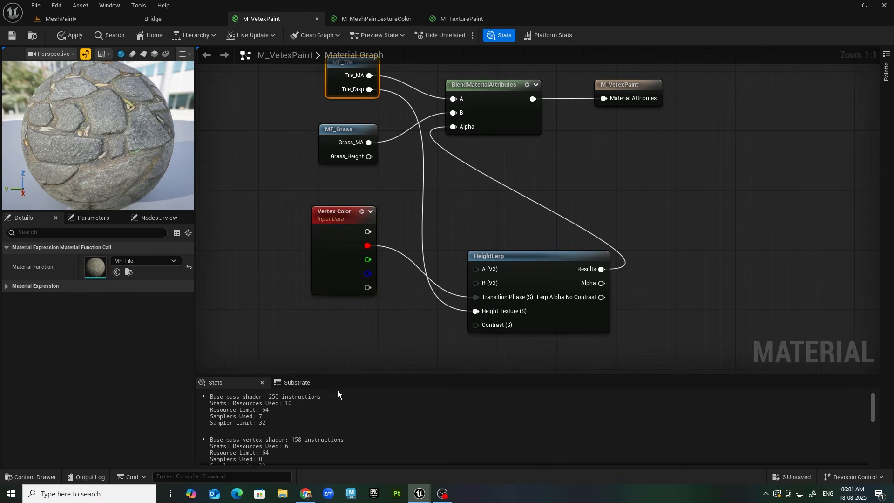
{"action": "key", "text": "ctrl+v"}
{"action": "right_click_drag", "start_coordinate": [430, 362], "coordinate": [436, 271]}
{"action": "left_click_drag", "start_coordinate": [415, 286], "coordinate": [349, 239]}
{"action": "right_click_drag", "start_coordinate": [409, 255], "coordinate": [406, 328]}
{"action": "left_click_drag", "start_coordinate": [372, 340], "coordinate": [480, 293]}
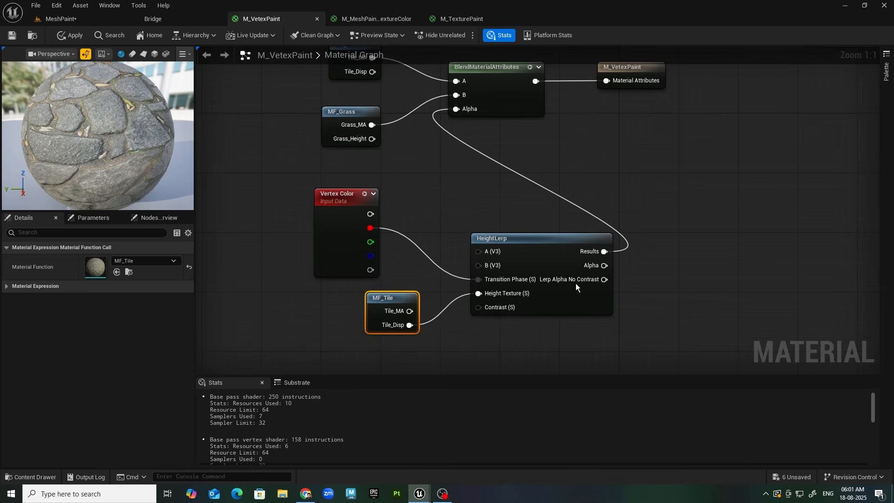
Step: Save the M_VetexPaint material and return to the MeshPaint level
{"action": "right_click_drag", "start_coordinate": [530, 147], "coordinate": [465, 197]}
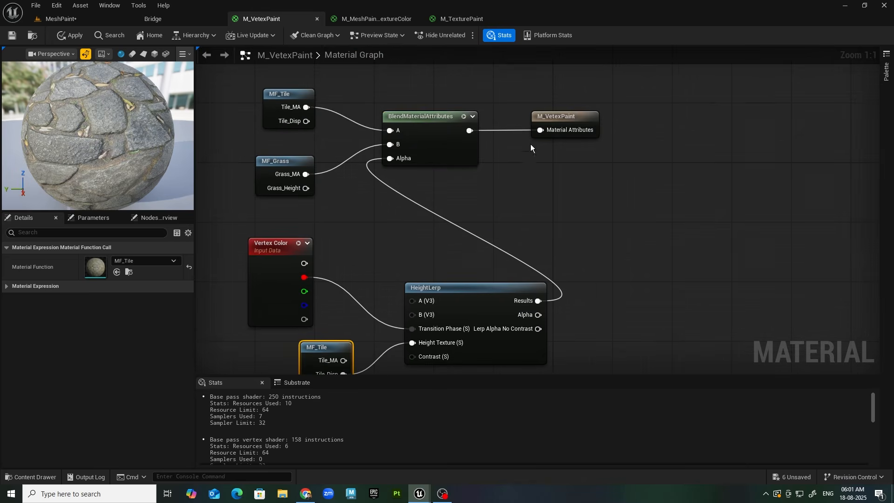
{"action": "left_click", "coordinate": [11, 36]}
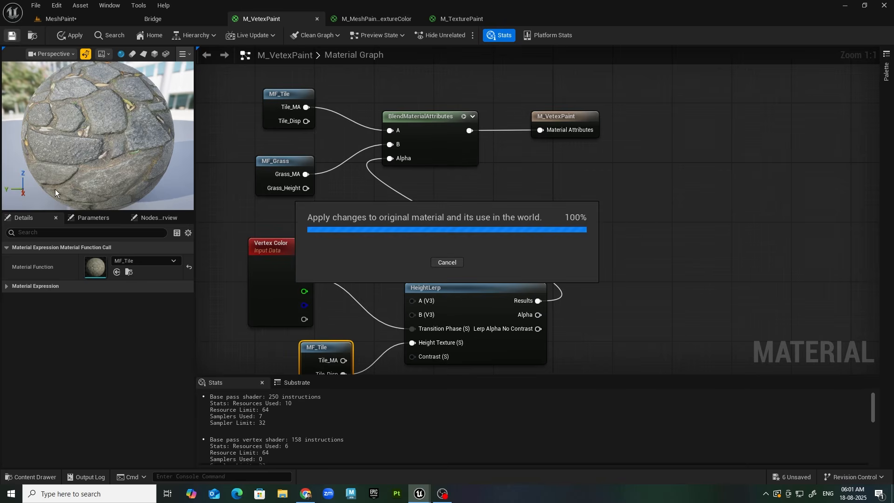
{"action": "left_click", "coordinate": [54, 19]}
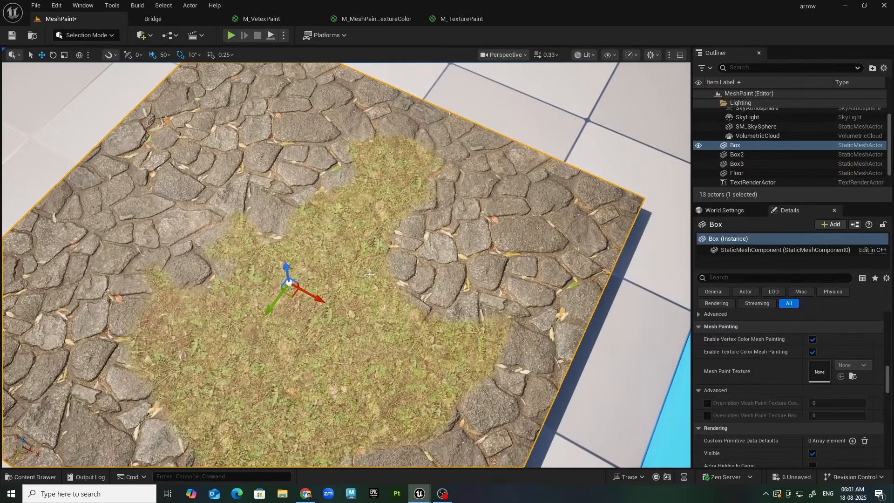
Step: Return to vertex color painting in Mesh Paint mode, swap the paint color to black, and paint more grass over the box's stones
{"action": "left_click", "coordinate": [102, 35]}
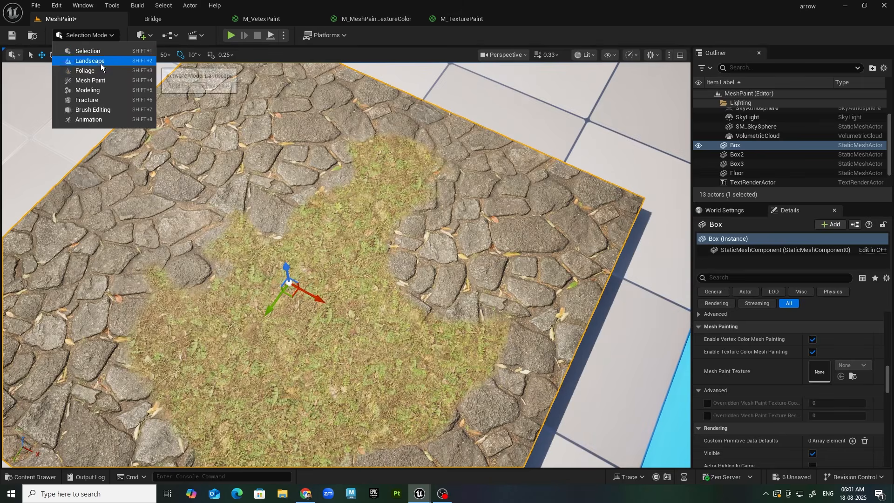
{"action": "left_click", "coordinate": [100, 80]}
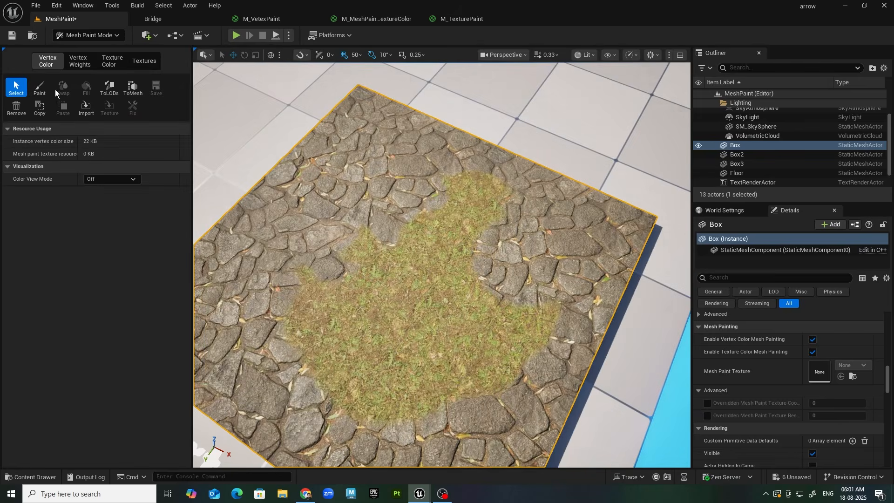
{"action": "left_click", "coordinate": [40, 88]}
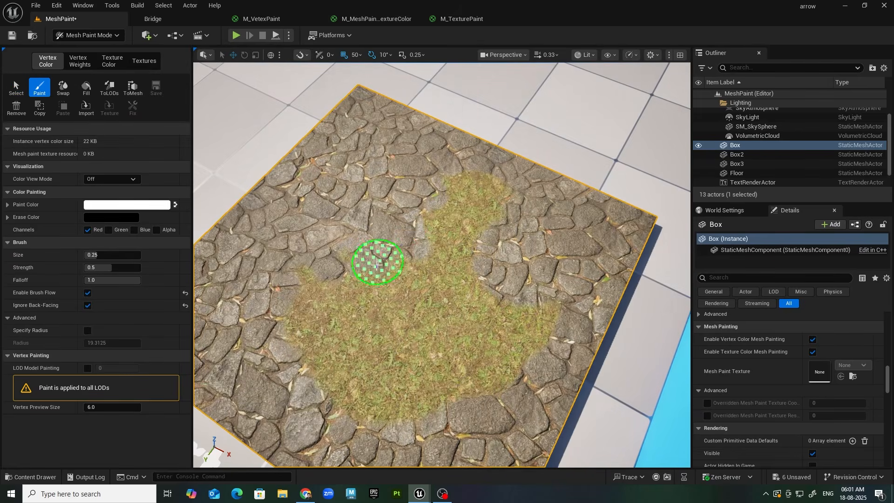
{"action": "scroll", "coordinate": [419, 210], "scroll_direction": "up", "scroll_amount": 4}
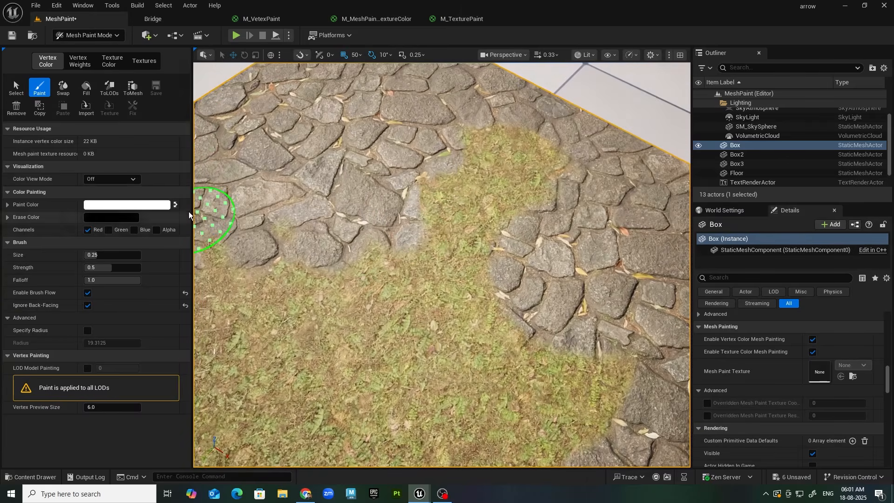
{"action": "left_click", "coordinate": [176, 205]}
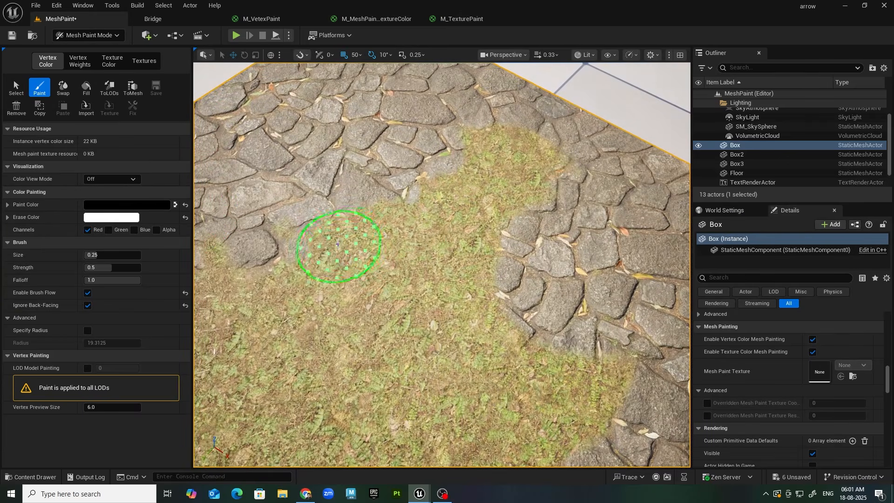
Step: Enable the Tile_smooth, Tile_contrast and Tile_Intensity parameter overrides in the M_VetexPaint_Inst material instance
{"action": "mouse_move", "coordinate": [429, 496]}
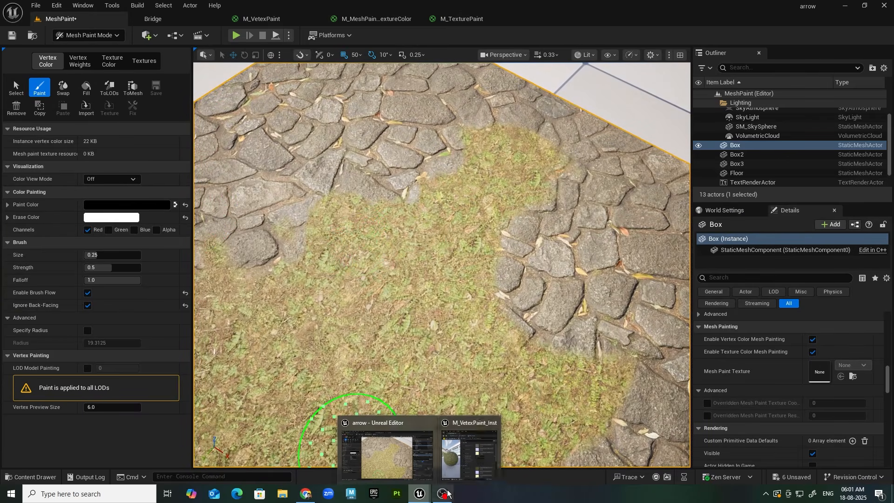
{"action": "left_click", "coordinate": [470, 447]}
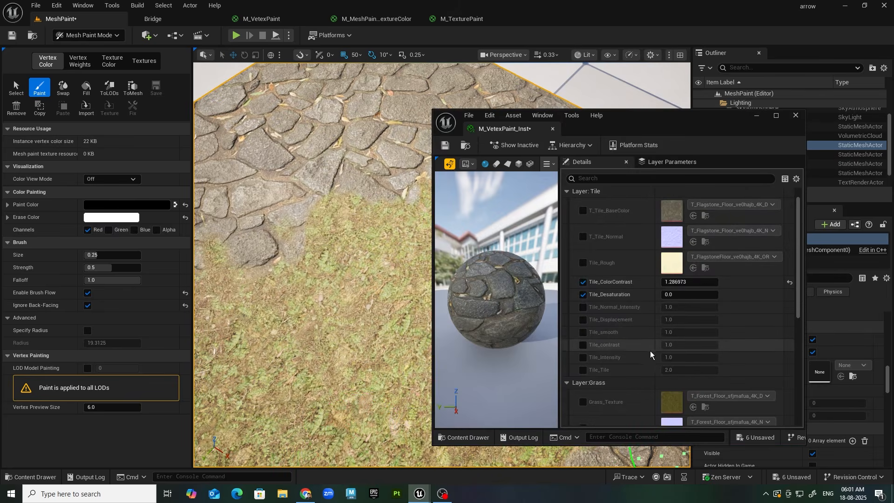
{"action": "left_click", "coordinate": [583, 332]}
{"action": "left_click", "coordinate": [583, 345]}
{"action": "left_click", "coordinate": [583, 357]}
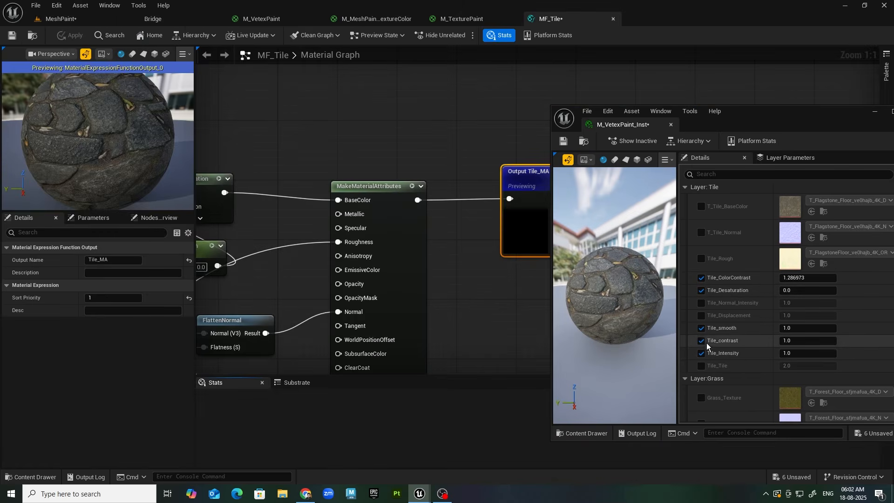
Step: Examine how Tile_smooth, Tile_contrast and Tile_Intensity feed the displacement output in the MF_Tile graph, and return to the MeshPaint level
{"action": "right_click_drag", "start_coordinate": [385, 309], "coordinate": [482, 56]}
{"action": "right_click_drag", "start_coordinate": [371, 233], "coordinate": [367, 71]}
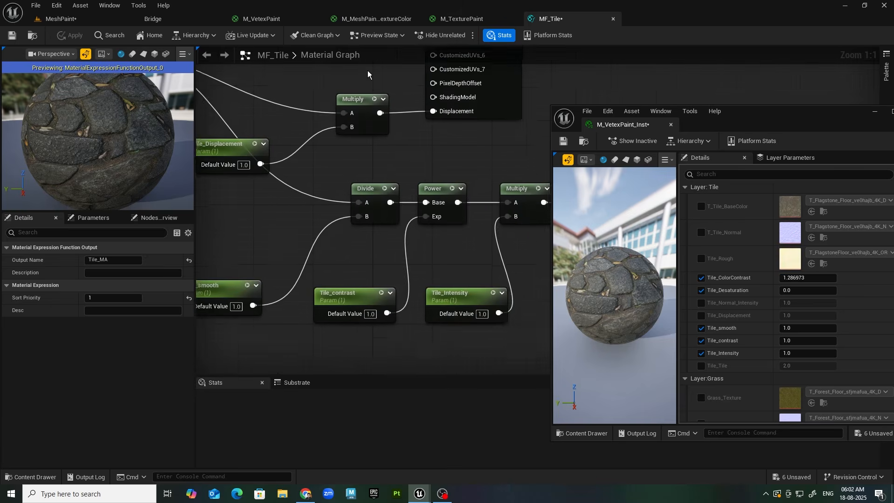
{"action": "right_click_drag", "start_coordinate": [345, 221], "coordinate": [389, 222]}
{"action": "right_click_drag", "start_coordinate": [279, 148], "coordinate": [384, 227]}
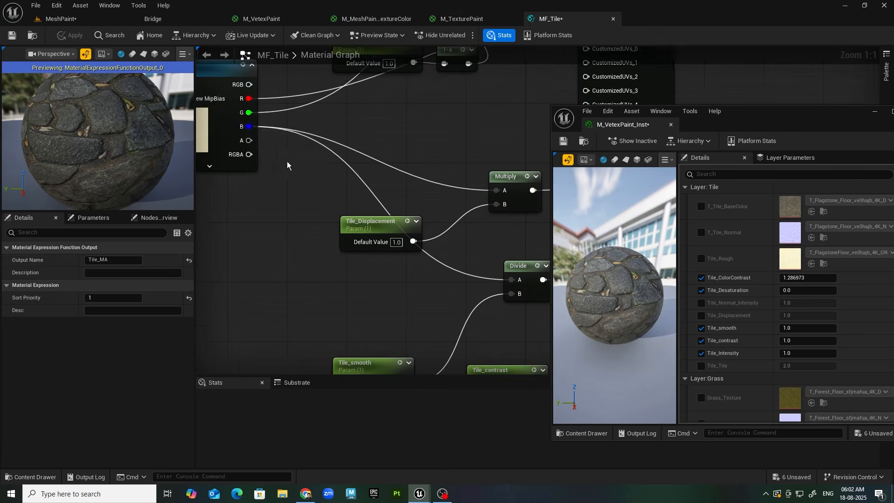
{"action": "right_click_drag", "start_coordinate": [287, 161], "coordinate": [314, 168]}
{"action": "right_click_drag", "start_coordinate": [481, 369], "coordinate": [287, 223]}
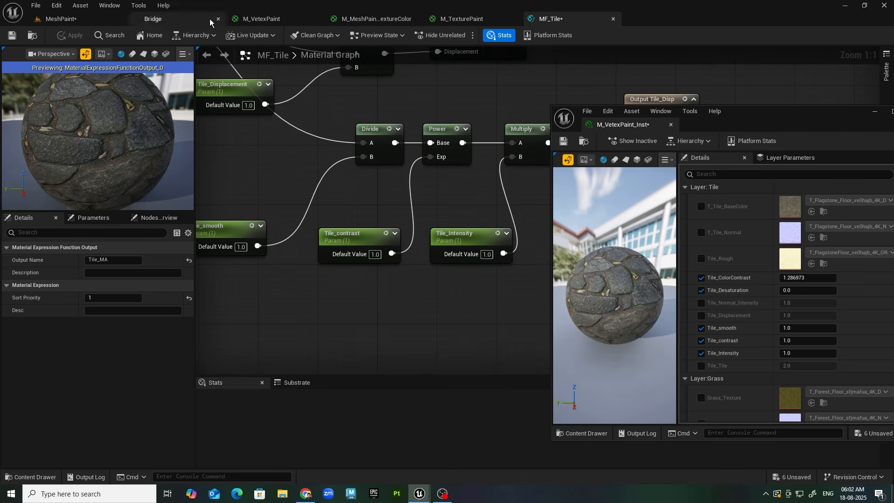
{"action": "left_click", "coordinate": [74, 18]}
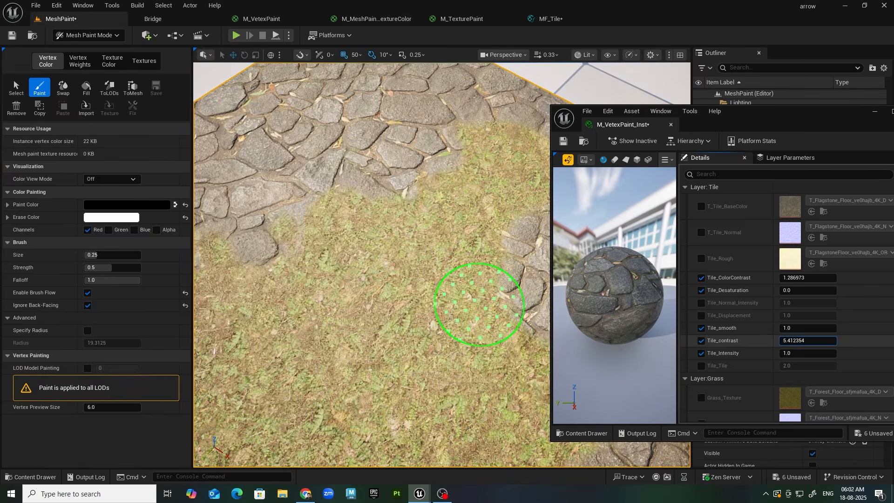
Step: Set Tile_smooth to 0.68, Tile_contrast to about 14.73 and Tile_Intensity to about 197.94 in M_VetexPaint_Inst
{"action": "left_click_drag", "start_coordinate": [808, 340], "coordinate": [826, 352]}
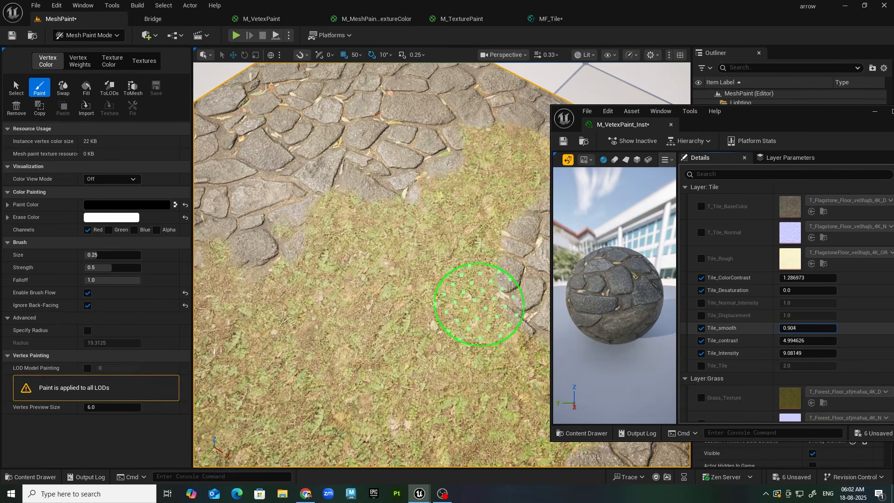
{"action": "type", "text": "0.24"}
{"action": "left_click_drag", "start_coordinate": [808, 328], "coordinate": [816, 328]}
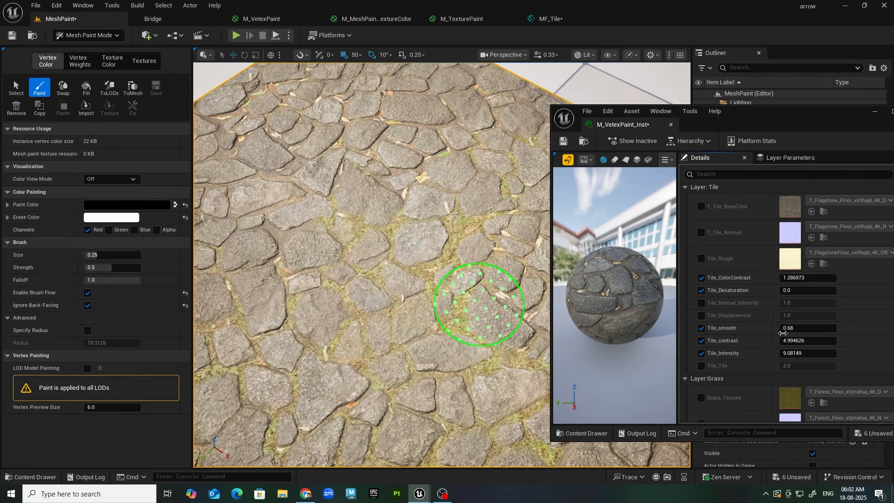
{"action": "mouse_move", "coordinate": [463, 315]}
{"action": "right_mouse_down"}
{"action": "mouse_move", "coordinate": [330, 230]}
{"action": "mouse_move", "coordinate": [383, 243]}
{"action": "mouse_move", "coordinate": [389, 203]}
{"action": "mouse_move", "coordinate": [353, 193]}
{"action": "mouse_move", "coordinate": [372, 239]}
{"action": "mouse_move", "coordinate": [357, 270]}
{"action": "mouse_move", "coordinate": [489, 341]}
{"action": "right_mouse_up"}
{"action": "left_click_drag", "start_coordinate": [808, 340], "coordinate": [838, 353]}
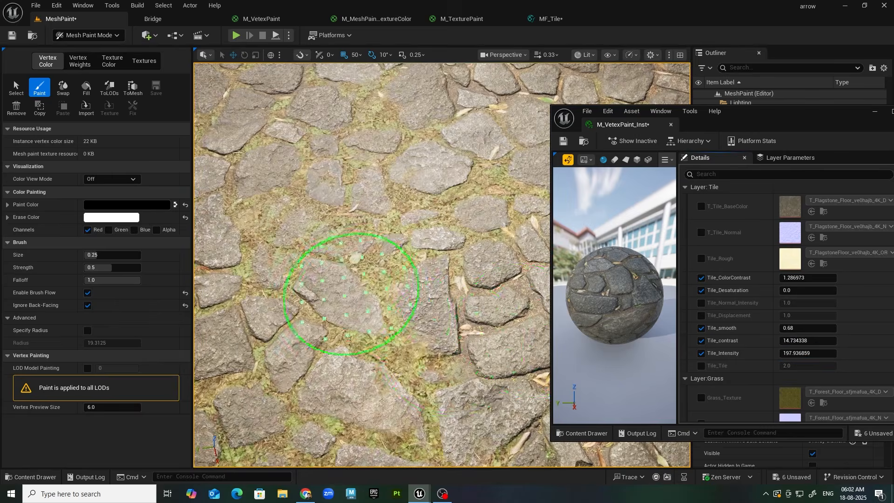
Step: Minimize the M_VetexPaint_Inst window and examine the grass between the stones across the painted box, close up and from farther away
{"action": "right_click_drag", "start_coordinate": [351, 294], "coordinate": [395, 292]}
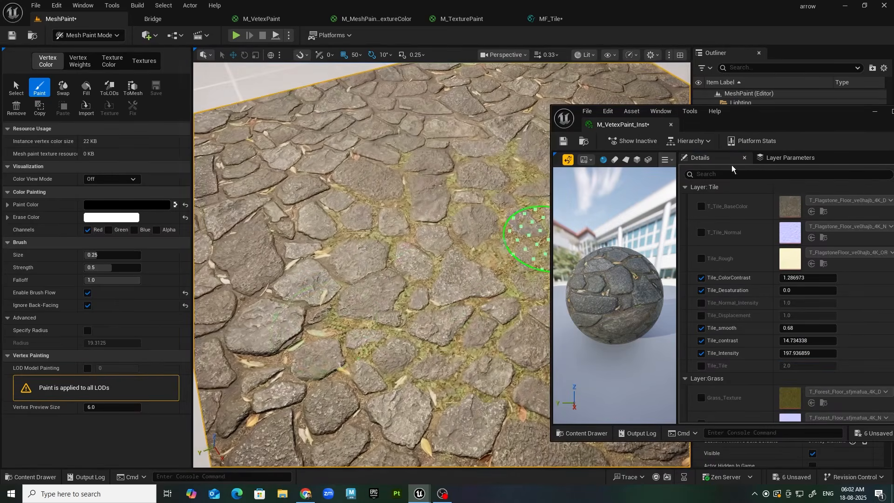
{"action": "left_click", "coordinate": [874, 111]}
{"action": "scroll", "coordinate": [523, 292], "scroll_direction": "up", "scroll_amount": 5}
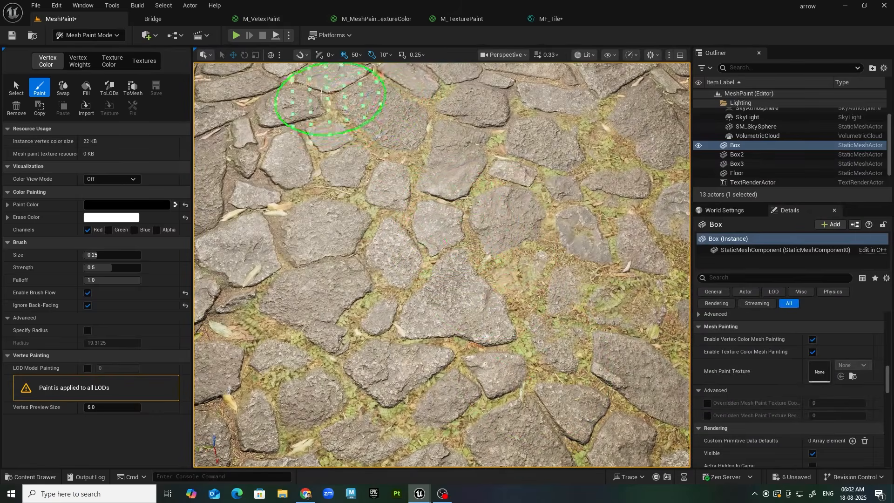
{"action": "scroll", "coordinate": [478, 279], "scroll_direction": "down", "scroll_amount": 8}
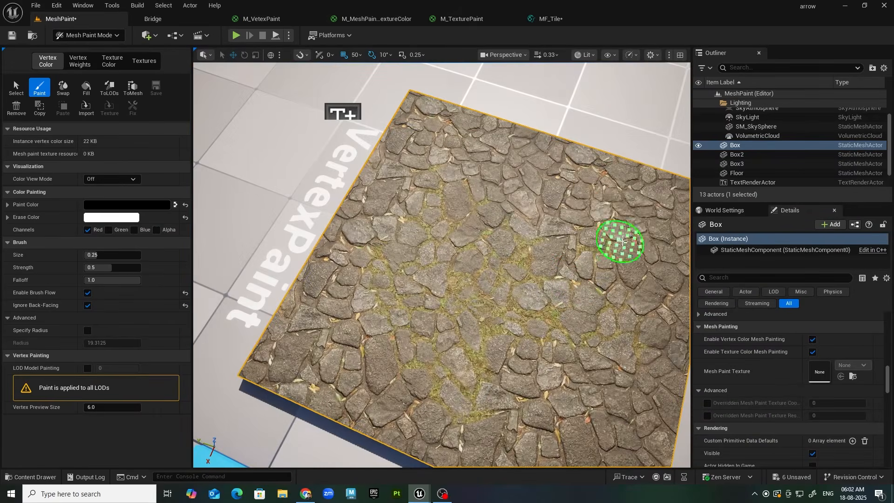
{"action": "right_click_drag", "start_coordinate": [615, 295], "coordinate": [515, 399]}
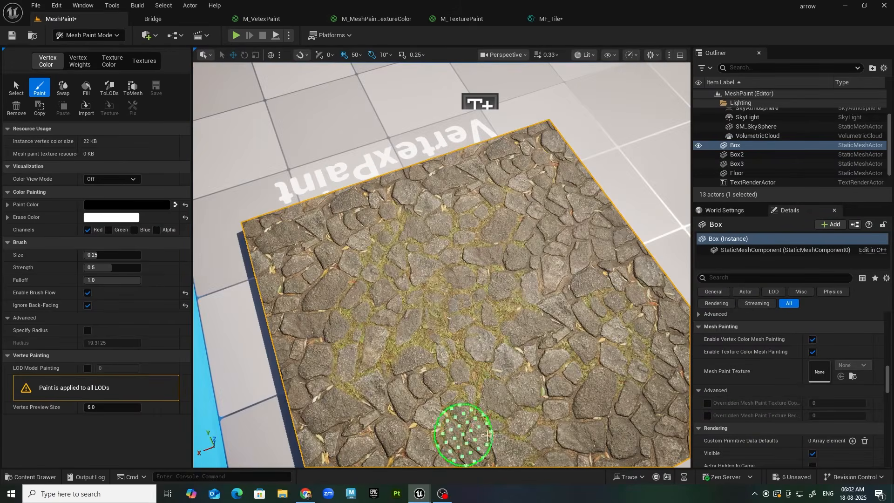
{"action": "right_click_drag", "start_coordinate": [486, 435], "coordinate": [509, 214]}
{"action": "scroll", "coordinate": [454, 259], "scroll_direction": "up", "scroll_amount": 4}
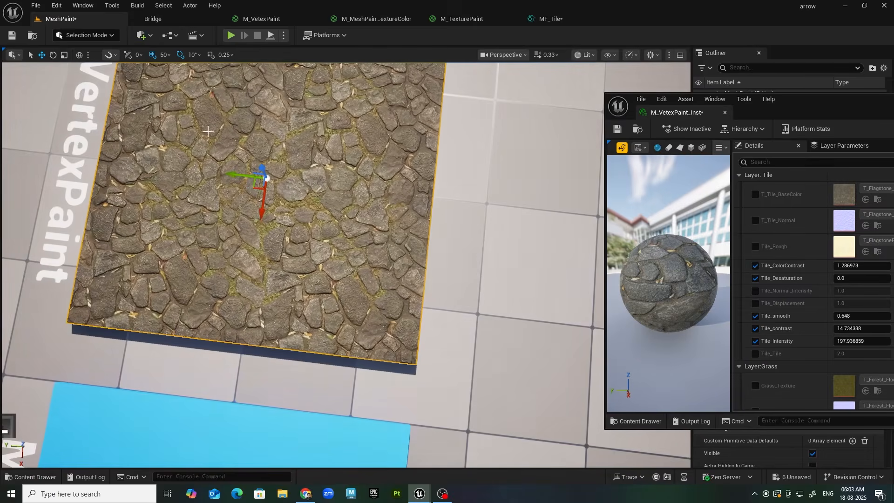
Step: Switch from Selection mode to Mesh Paint mode and activate the vertex color Paint tool
{"action": "left_click", "coordinate": [74, 35]}
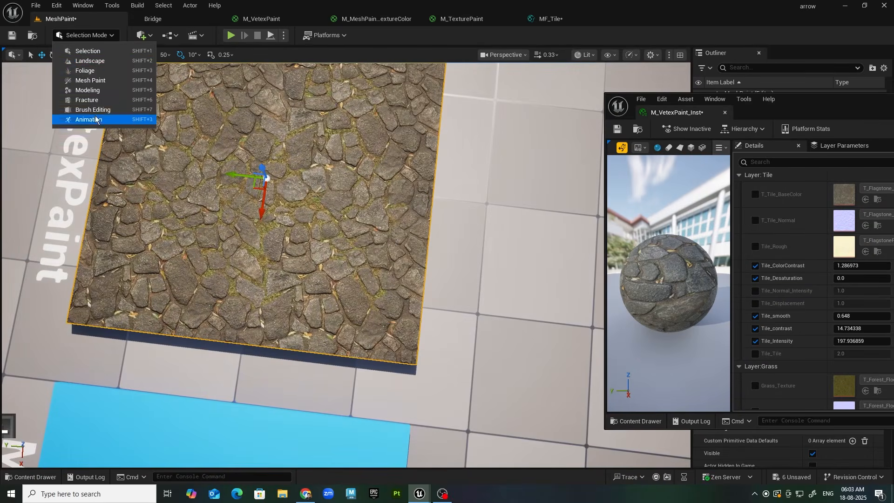
{"action": "left_click", "coordinate": [94, 80]}
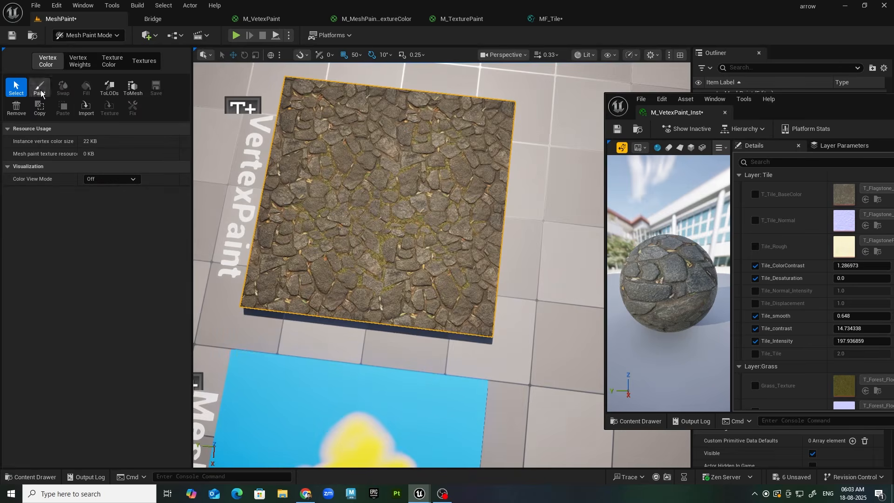
{"action": "left_click", "coordinate": [39, 89]}
Step: Examine the stone and grass blending over the box from several angles and distances
{"action": "scroll", "coordinate": [273, 206], "scroll_direction": "up", "scroll_amount": 5}
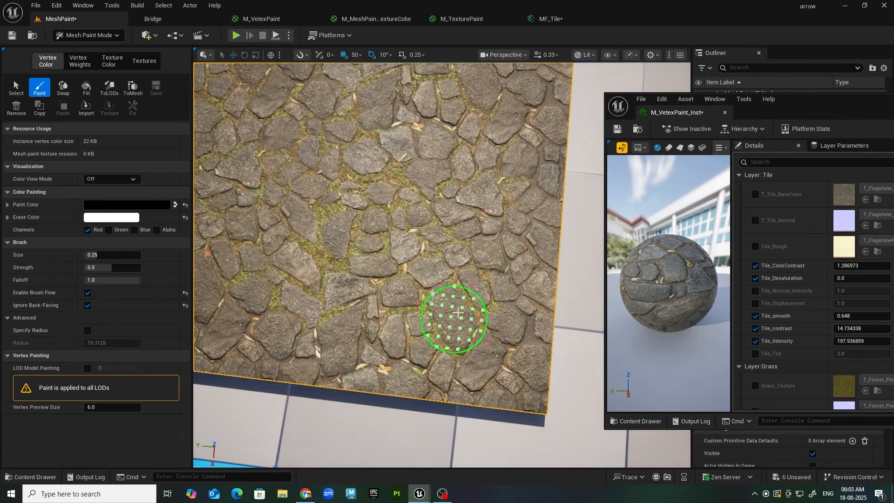
{"action": "scroll", "coordinate": [500, 173], "scroll_direction": "down", "scroll_amount": 3}
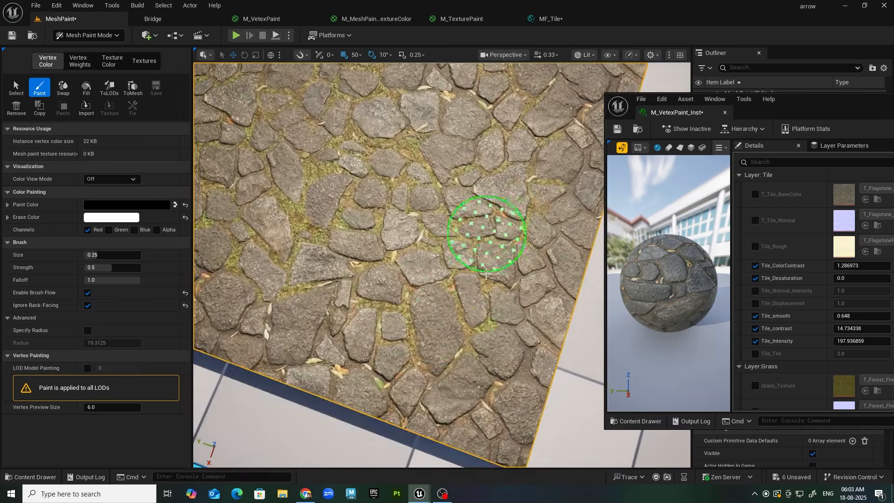
{"action": "scroll", "coordinate": [499, 279], "scroll_direction": "down", "scroll_amount": 1}
{"action": "left_click_drag", "start_coordinate": [479, 249], "coordinate": [353, 257], "text": "alt"}
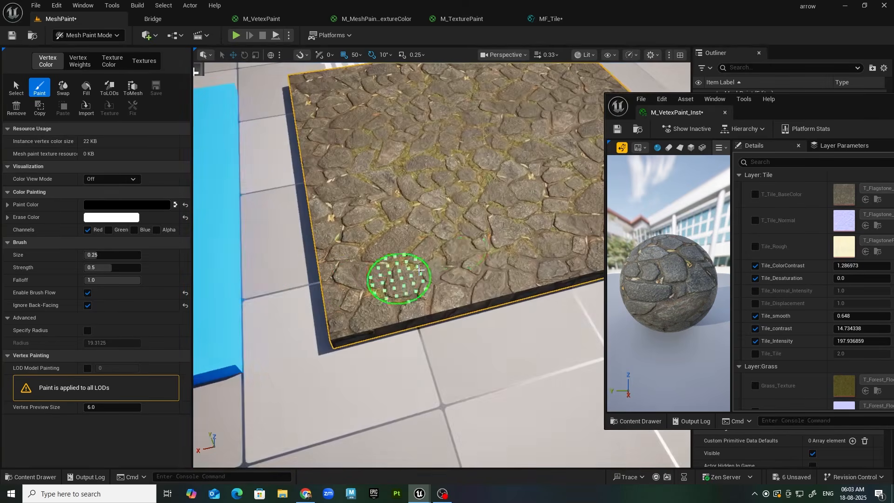
{"action": "left_click", "coordinate": [507, 261]}
{"action": "left_click_drag", "start_coordinate": [507, 261], "coordinate": [433, 229], "text": "alt"}
{"action": "mouse_move", "coordinate": [373, 203]}
{"action": "left_mouse_down", "text": "alt"}
{"action": "mouse_move", "coordinate": [437, 225]}
{"action": "mouse_move", "coordinate": [439, 283]}
{"action": "mouse_move", "coordinate": [460, 265]}
{"action": "left_mouse_up", "text": "alt"}
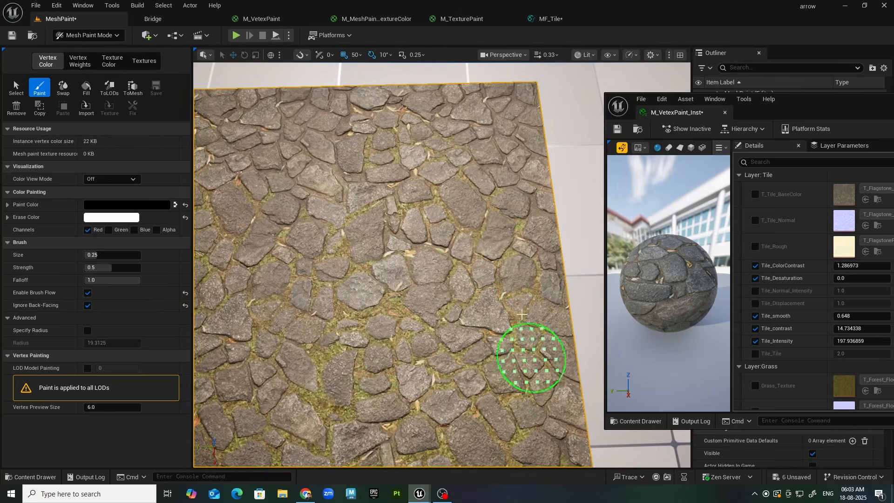
{"action": "scroll", "coordinate": [488, 342], "scroll_direction": "down", "scroll_amount": 2}
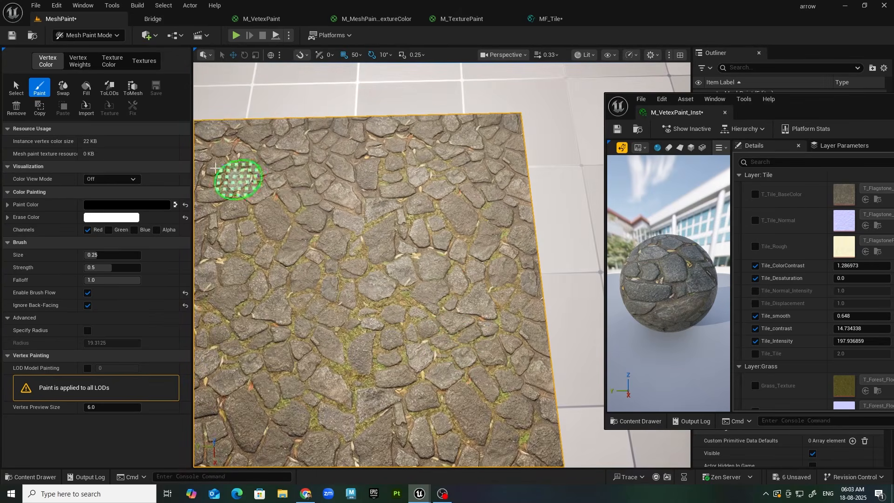
Step: Minimize the material instance window, open the M_VetexPaint graph and move the material output node farther from the BlendMaterialAttributes node
{"action": "left_click_drag", "start_coordinate": [846, 100], "coordinate": [640, 160]}
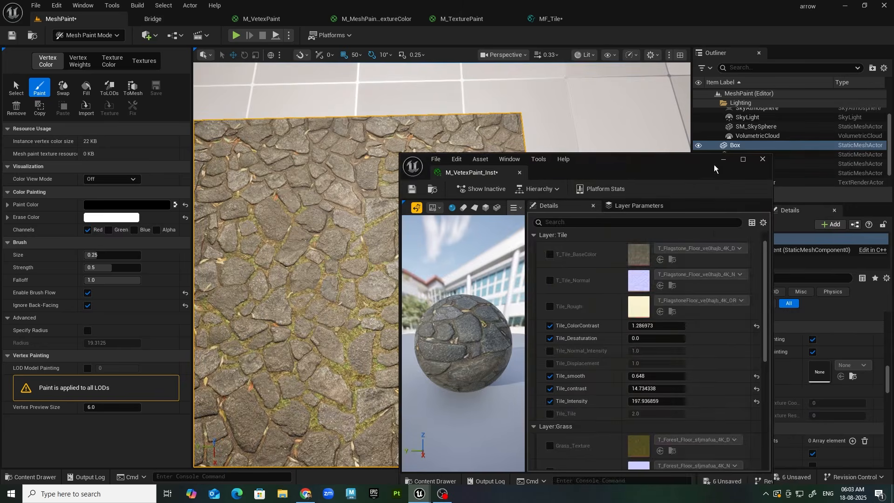
{"action": "left_click", "coordinate": [728, 159]}
{"action": "left_click", "coordinate": [281, 19]}
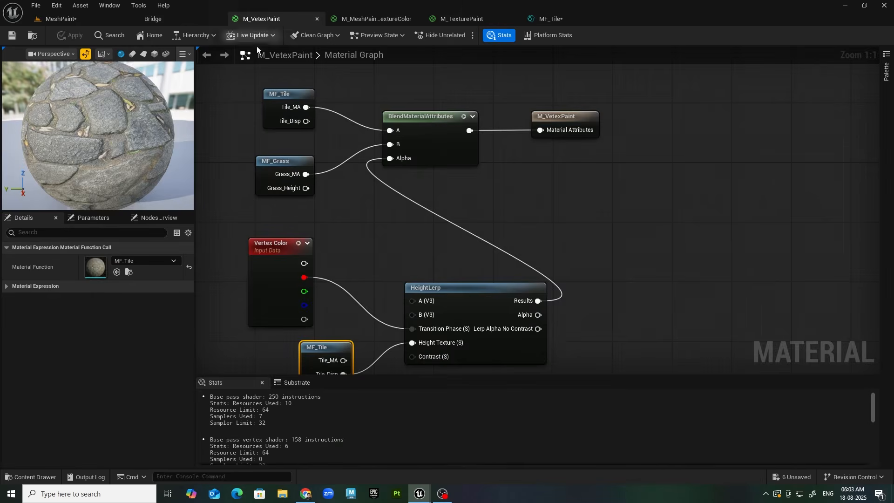
{"action": "right_click_drag", "start_coordinate": [493, 370], "coordinate": [466, 335]}
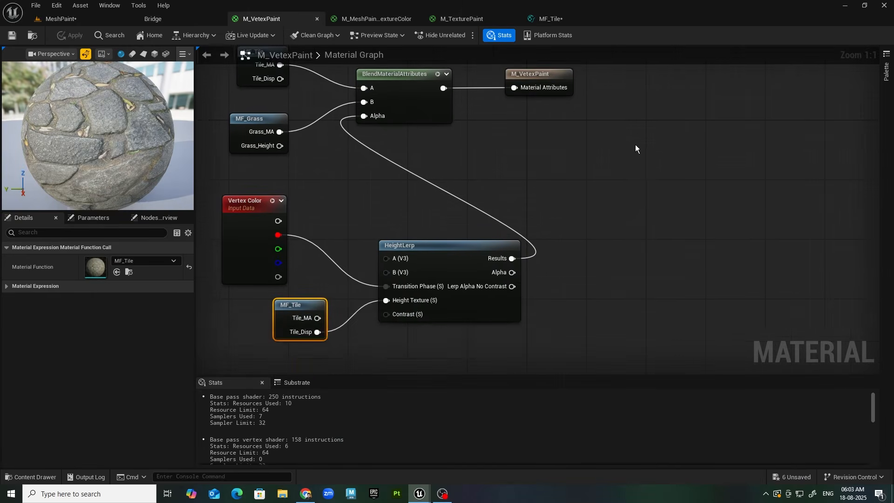
{"action": "right_click_drag", "start_coordinate": [539, 72], "coordinate": [536, 109]}
{"action": "left_click_drag", "start_coordinate": [538, 109], "coordinate": [696, 111]}
Step: Move the Vertex Color, lower MF_Tile and HeightLerp nodes together so HeightLerp sits just below MF_Grass
{"action": "right_click_drag", "start_coordinate": [311, 341], "coordinate": [441, 250]}
{"action": "left_click_drag", "start_coordinate": [300, 139], "coordinate": [463, 266]}
{"action": "left_click", "coordinate": [577, 203], "text": "ctrl"}
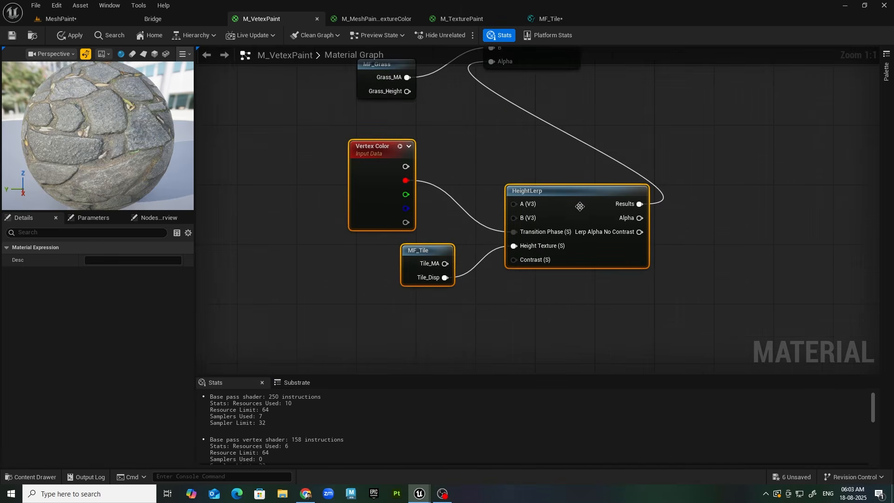
{"action": "left_click_drag", "start_coordinate": [576, 204], "coordinate": [353, 126]}
{"action": "right_click_drag", "start_coordinate": [353, 127], "coordinate": [357, 283]}
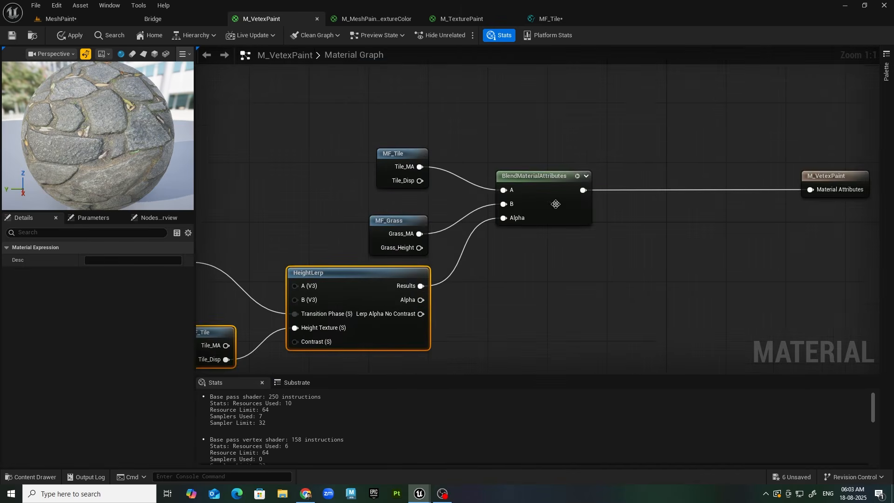
Step: Duplicate the BlendMaterialAttributes node and place the copy between the original blend and the material output
{"action": "left_click_drag", "start_coordinate": [509, 126], "coordinate": [560, 286]}
{"action": "right_click_drag", "start_coordinate": [579, 250], "coordinate": [657, 192]}
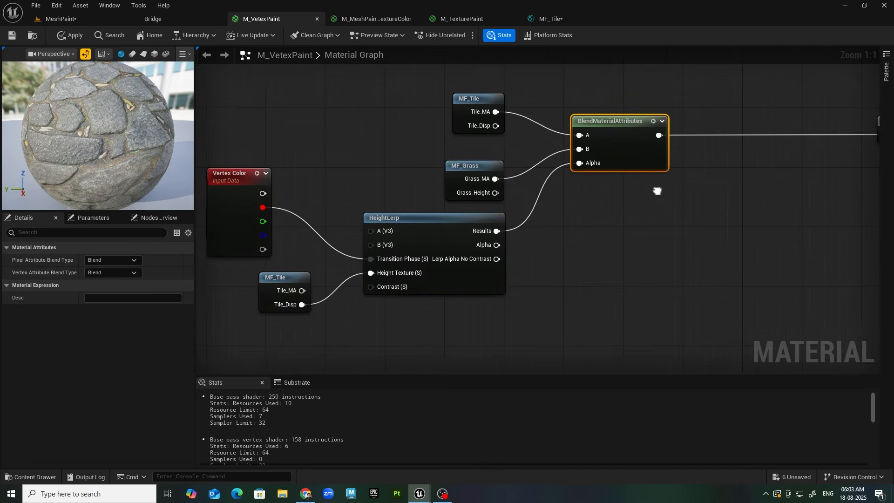
{"action": "key", "text": "ctrl+d"}
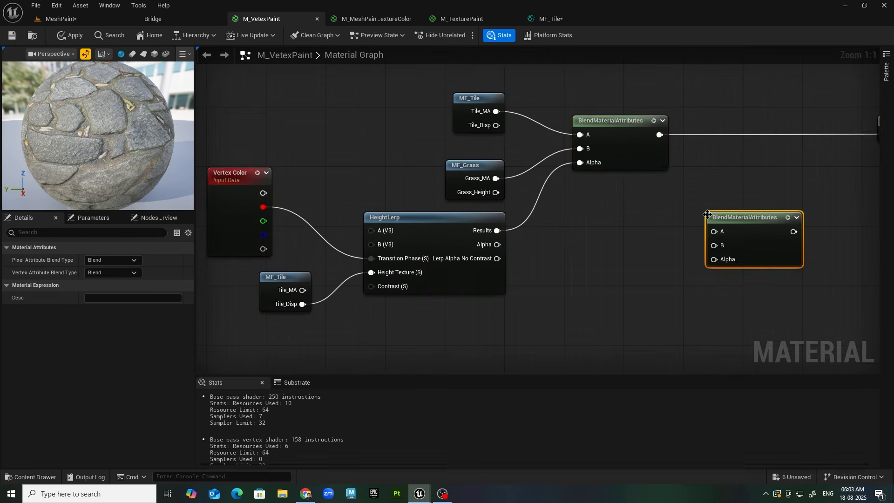
{"action": "right_click_drag", "start_coordinate": [670, 217], "coordinate": [600, 251]}
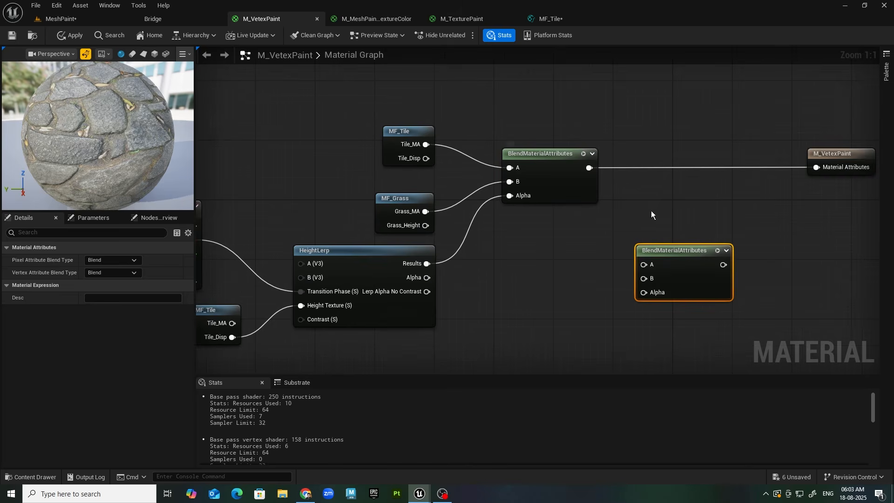
Step: Wire the second BlendMaterialAttributes node: first blend's output to A, Grass_MA to B, and Vertex Color's green channel to Alpha
{"action": "left_click_drag", "start_coordinate": [587, 167], "coordinate": [638, 266]}
{"action": "left_click_drag", "start_coordinate": [425, 211], "coordinate": [454, 229]}
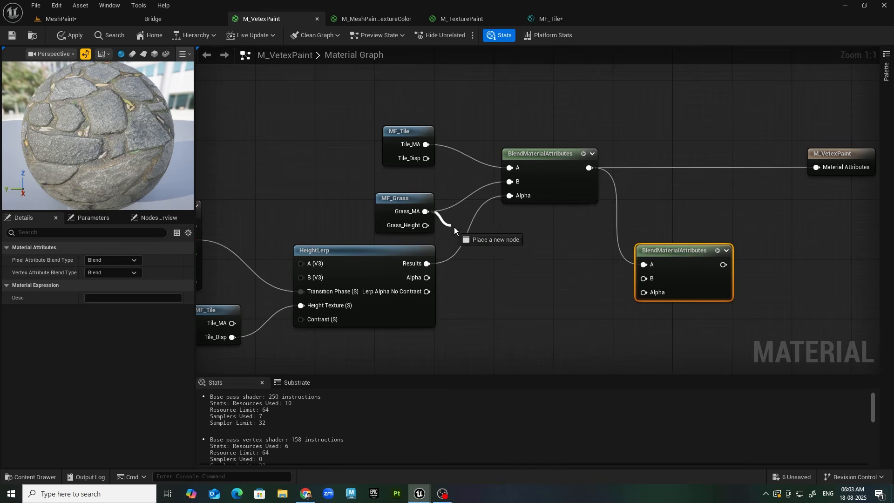
{"action": "left_click_drag", "start_coordinate": [638, 283], "coordinate": [680, 252]}
{"action": "right_click_drag", "start_coordinate": [367, 356], "coordinate": [499, 311]}
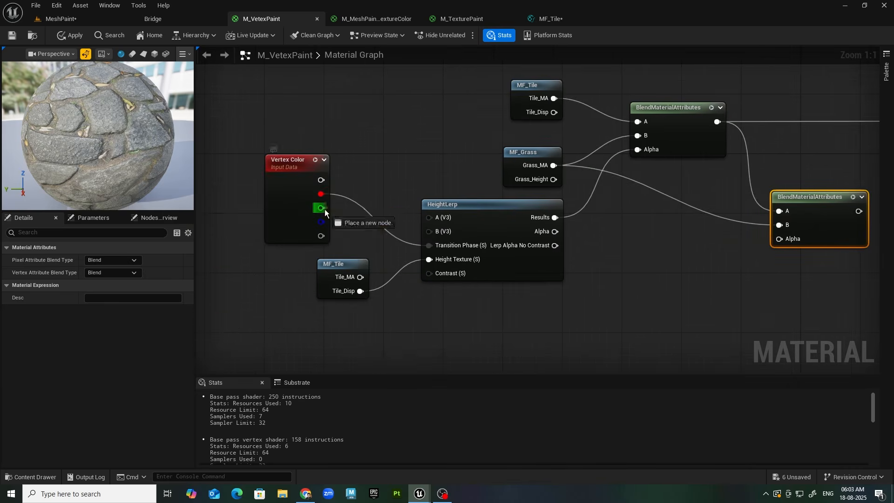
{"action": "left_click_drag", "start_coordinate": [325, 208], "coordinate": [785, 238]}
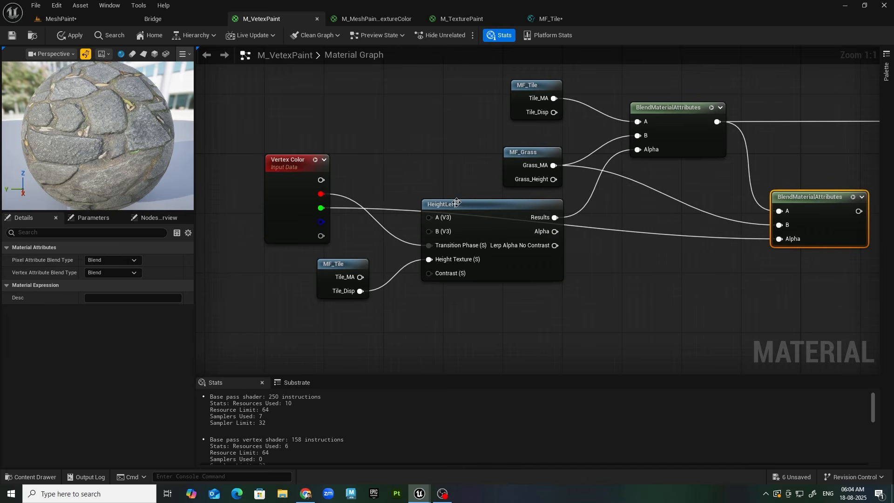
Step: Add two reroute points to the green channel wire and route it beneath the MF_Tile and HeightLerp nodes
{"action": "double_click", "coordinate": [711, 236]}
{"action": "left_click_drag", "start_coordinate": [711, 238], "coordinate": [705, 305]}
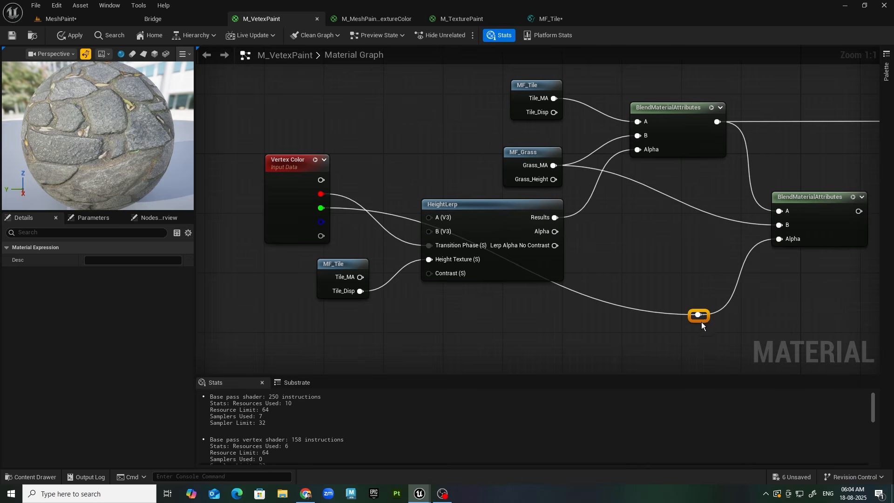
{"action": "double_click", "coordinate": [639, 310]}
{"action": "left_click_drag", "start_coordinate": [639, 311], "coordinate": [349, 322]}
{"action": "left_click", "coordinate": [684, 253]}
Step: Connect the second BlendMaterialAttributes output to M_VetexPaint's Material Attributes and save the material
{"action": "right_click_drag", "start_coordinate": [686, 253], "coordinate": [386, 297]}
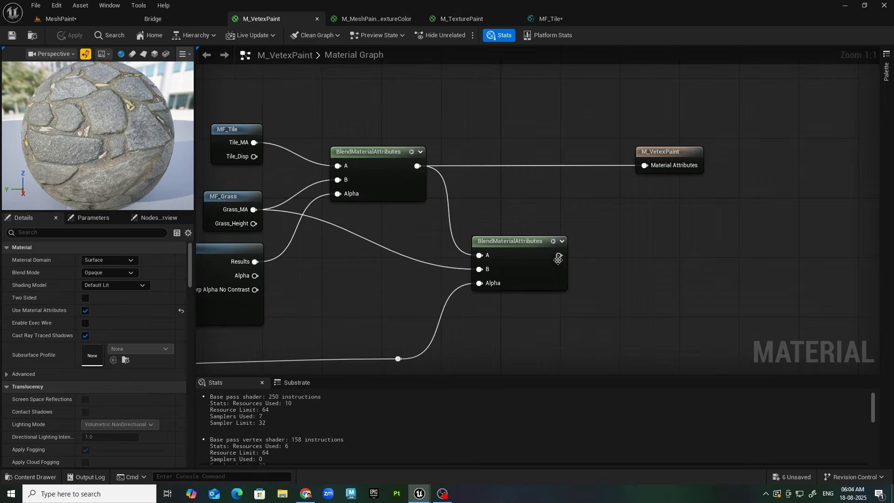
{"action": "left_click_drag", "start_coordinate": [558, 255], "coordinate": [645, 166]}
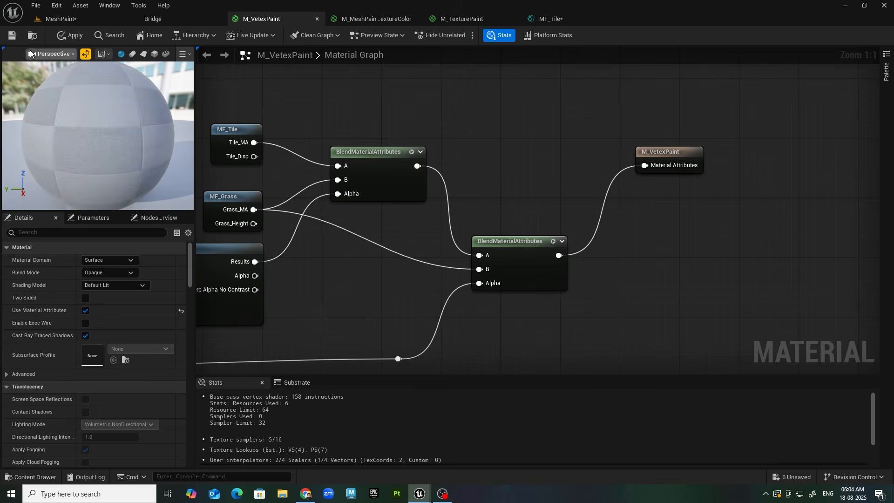
{"action": "left_click", "coordinate": [14, 36]}
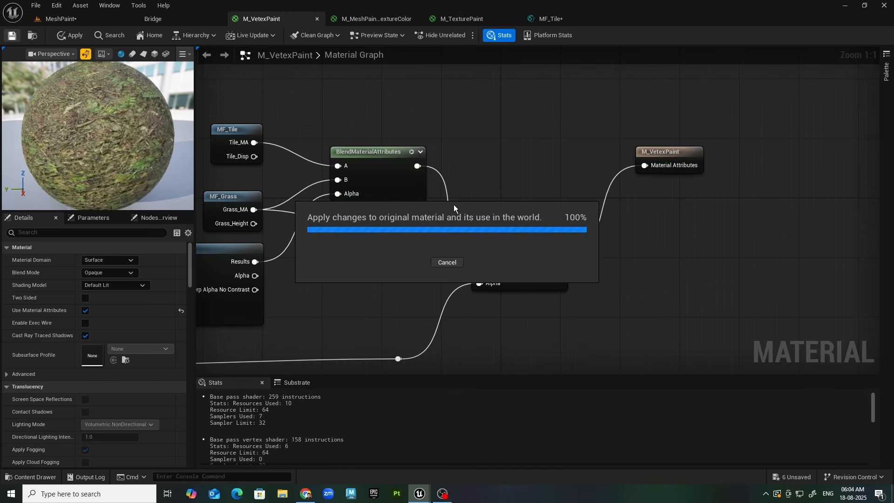
Step: Return to the MeshPaint level and paint black into the green channel at strength 1.0 to reveal stones across the box
{"action": "left_click", "coordinate": [58, 22]}
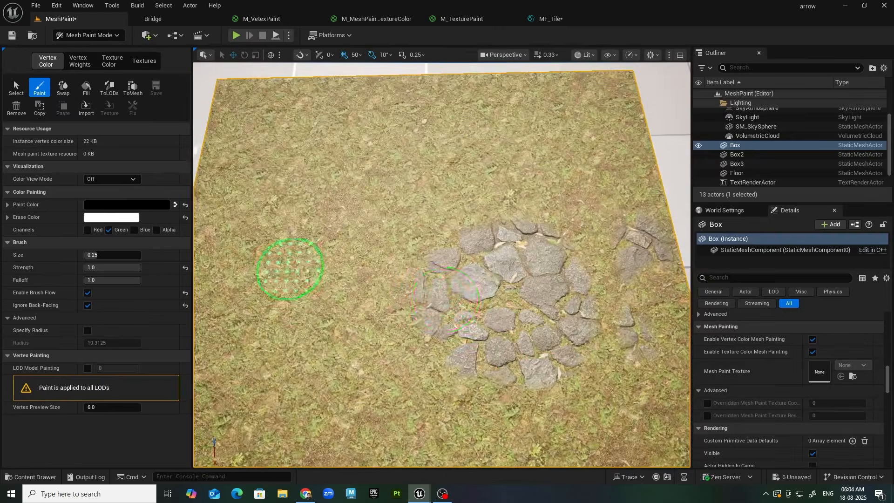
{"action": "scroll", "coordinate": [487, 288], "scroll_direction": "down", "scroll_amount": 3}
{"action": "mouse_move", "coordinate": [352, 244]}
{"action": "left_mouse_down"}
{"action": "mouse_move", "coordinate": [315, 299]}
{"action": "mouse_move", "coordinate": [393, 269]}
{"action": "left_mouse_up"}
{"action": "right_click_drag", "start_coordinate": [393, 270], "coordinate": [403, 243]}
{"action": "left_click_drag", "start_coordinate": [403, 244], "coordinate": [387, 89]}
{"action": "mouse_move", "coordinate": [388, 88]}
{"action": "right_mouse_down"}
{"action": "mouse_move", "coordinate": [399, 193]}
{"action": "mouse_move", "coordinate": [421, 178]}
{"action": "mouse_move", "coordinate": [410, 167]}
{"action": "right_mouse_up"}
{"action": "mouse_move", "coordinate": [492, 207]}
{"action": "left_mouse_down"}
{"action": "mouse_move", "coordinate": [424, 326]}
{"action": "mouse_move", "coordinate": [475, 132]}
{"action": "mouse_move", "coordinate": [517, 92]}
{"action": "mouse_move", "coordinate": [466, 112]}
{"action": "mouse_move", "coordinate": [622, 174]}
{"action": "mouse_move", "coordinate": [635, 295]}
{"action": "mouse_move", "coordinate": [649, 315]}
{"action": "mouse_move", "coordinate": [477, 417]}
{"action": "left_mouse_up"}
{"action": "mouse_move", "coordinate": [517, 371]}
{"action": "left_mouse_down"}
{"action": "mouse_move", "coordinate": [538, 85]}
{"action": "mouse_move", "coordinate": [421, 100]}
{"action": "left_mouse_up"}
Step: Swap the paint color to white and paint grass back in the green channel along the edge of the stone area
{"action": "right_click_drag", "start_coordinate": [539, 243], "coordinate": [530, 279]}
{"action": "scroll", "coordinate": [531, 279], "scroll_direction": "up", "scroll_amount": 5}
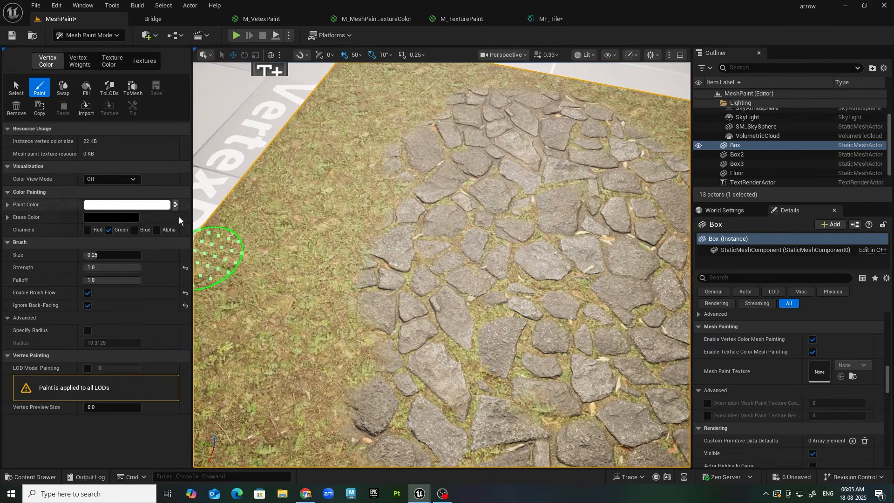
{"action": "mouse_move", "coordinate": [396, 216]}
{"action": "left_mouse_down"}
{"action": "mouse_move", "coordinate": [373, 268]}
{"action": "mouse_move", "coordinate": [415, 249]}
{"action": "mouse_move", "coordinate": [385, 140]}
{"action": "left_mouse_up"}
Step: Examine the transition between grass and stones on the box up close, including the grass in the stone gaps
{"action": "mouse_move", "coordinate": [502, 303]}
{"action": "left_mouse_down", "text": "alt"}
{"action": "mouse_move", "coordinate": [512, 278]}
{"action": "mouse_move", "coordinate": [487, 306]}
{"action": "mouse_move", "coordinate": [500, 302]}
{"action": "left_mouse_up", "text": "alt"}
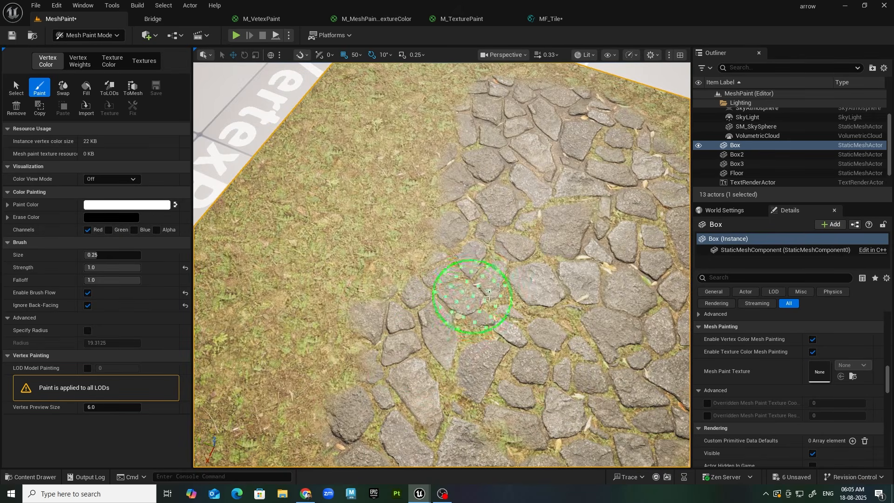
{"action": "left_click_drag", "start_coordinate": [506, 307], "coordinate": [529, 315], "text": "alt"}
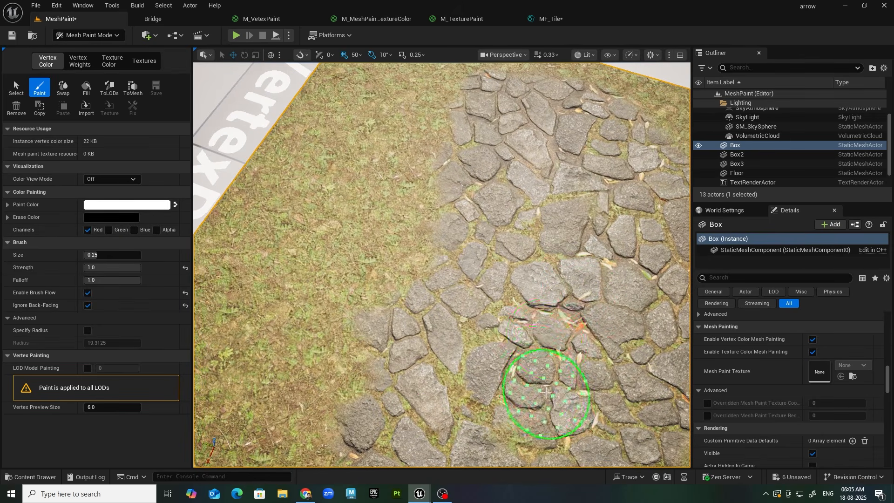
{"action": "middle_click_drag", "start_coordinate": [546, 392], "coordinate": [407, 104], "text": "alt"}
{"action": "left_click_drag", "start_coordinate": [407, 104], "coordinate": [485, 156], "text": "alt"}
{"action": "right_click_drag", "start_coordinate": [484, 156], "coordinate": [498, 70], "text": "alt"}
{"action": "middle_click_drag", "start_coordinate": [499, 70], "coordinate": [372, 465], "text": "alt"}
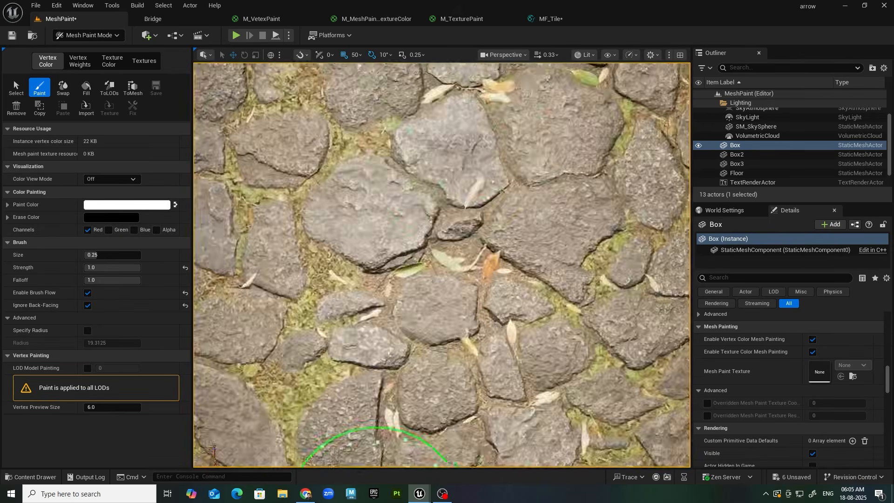
{"action": "middle_click_drag", "start_coordinate": [479, 186], "coordinate": [480, 209], "text": "alt"}
{"action": "right_click_drag", "start_coordinate": [479, 208], "coordinate": [440, 165], "text": "alt"}
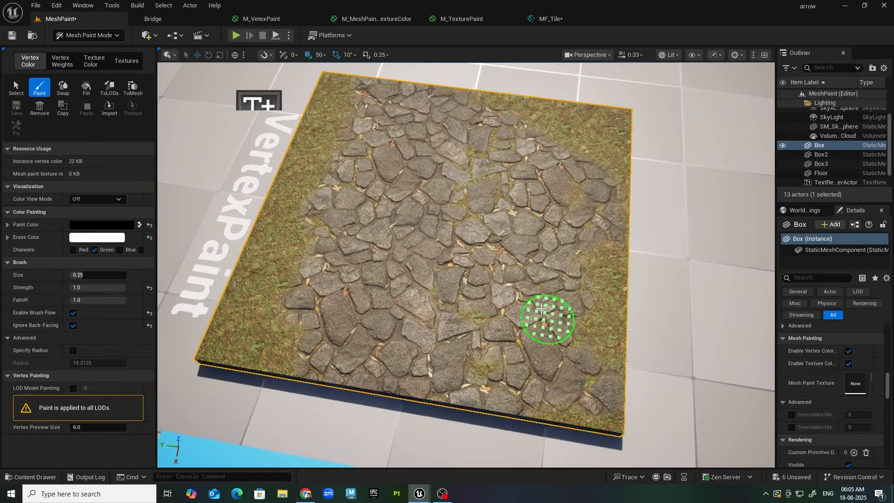
Step: Paint black into the green channel through the middle of the stone area, and swap the paint color to white
{"action": "mouse_move", "coordinate": [542, 308]}
{"action": "left_mouse_down"}
{"action": "mouse_move", "coordinate": [501, 114]}
{"action": "mouse_move", "coordinate": [492, 159]}
{"action": "left_mouse_up"}
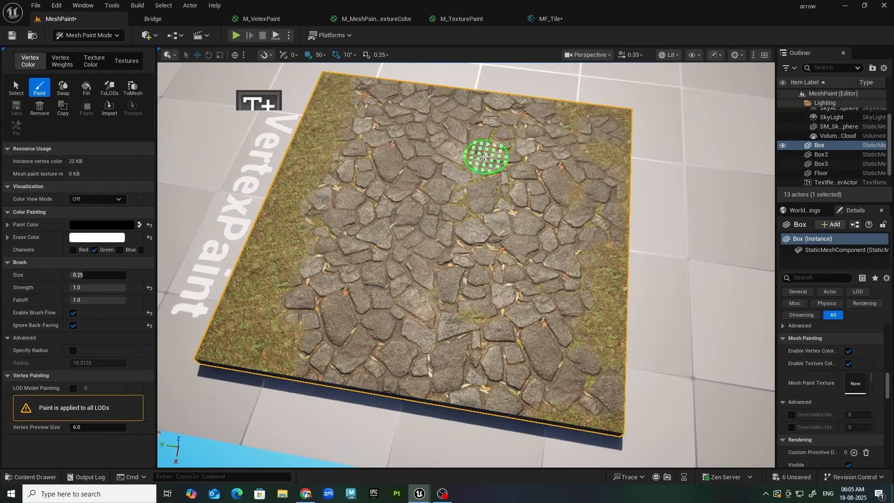
{"action": "left_click", "coordinate": [138, 225]}
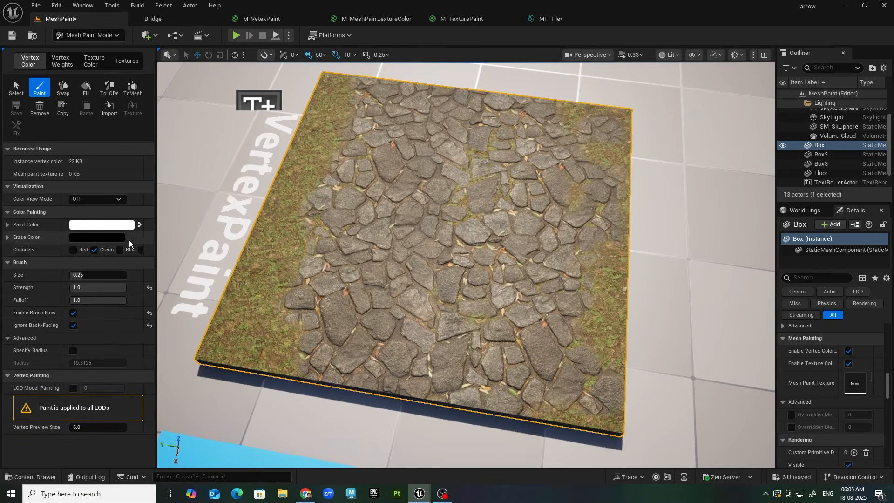
Step: Paint in the green channel along the box's grass edge beside the stones, alternating black and white, with brush size 0.35 and strength about 0.26
{"action": "key", "text": "x"}
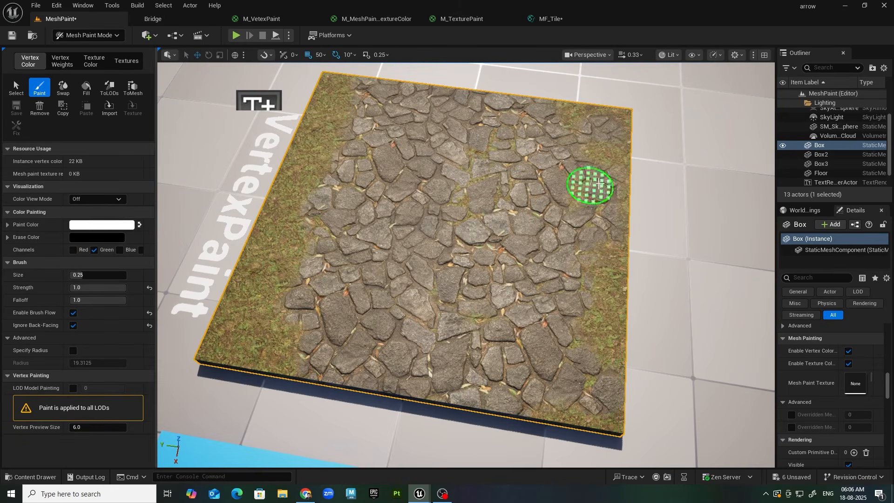
{"action": "key", "text": "x"}
{"action": "left_click_drag", "start_coordinate": [618, 139], "coordinate": [597, 253]}
{"action": "left_click", "coordinate": [139, 225]}
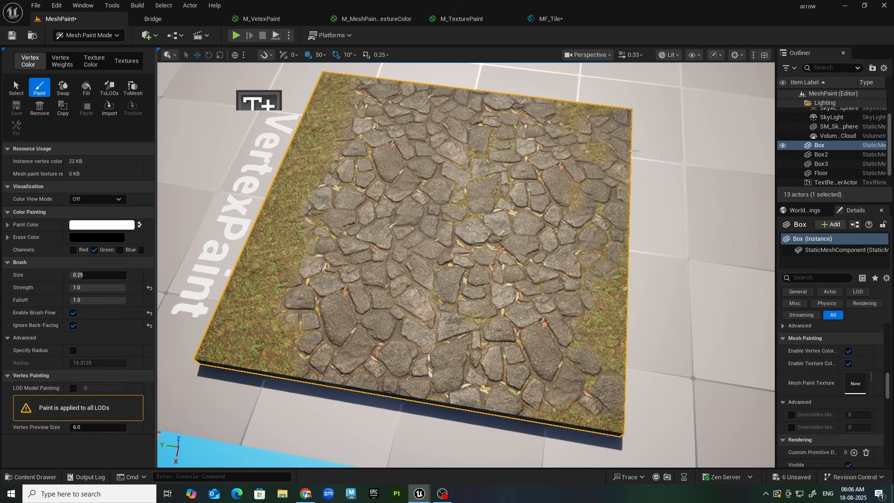
{"action": "left_click_drag", "start_coordinate": [613, 123], "coordinate": [599, 226]}
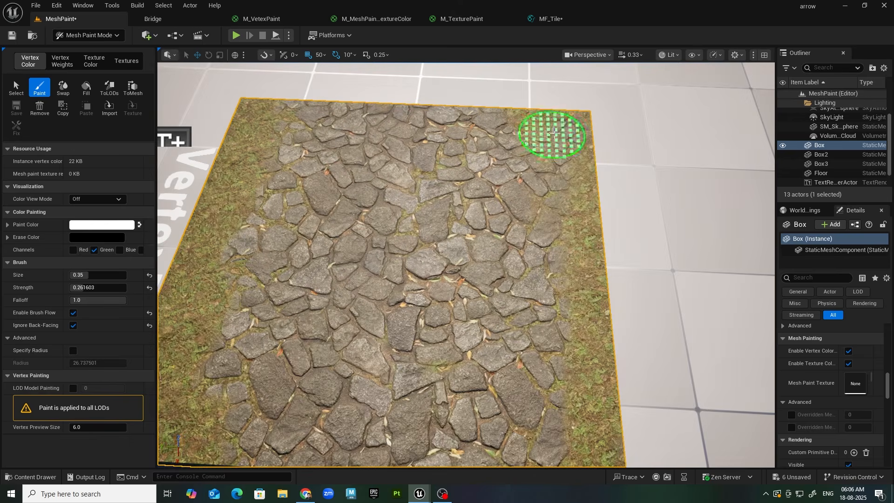
{"action": "left_click", "coordinate": [139, 225]}
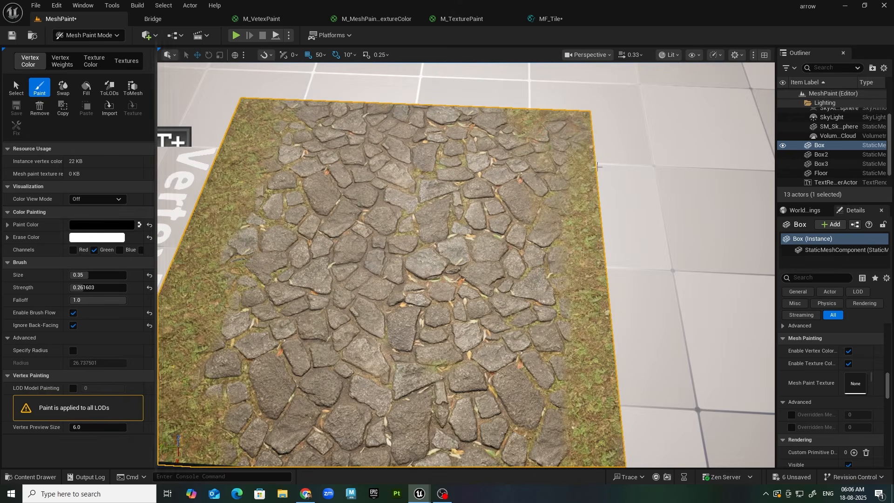
{"action": "key", "text": "x"}
{"action": "mouse_move", "coordinate": [427, 218]}
{"action": "right_mouse_down"}
{"action": "mouse_move", "coordinate": [427, 186]}
{"action": "mouse_move", "coordinate": [428, 218]}
{"action": "mouse_move", "coordinate": [614, 239]}
{"action": "mouse_move", "coordinate": [503, 286]}
{"action": "mouse_move", "coordinate": [484, 201]}
{"action": "right_mouse_up"}
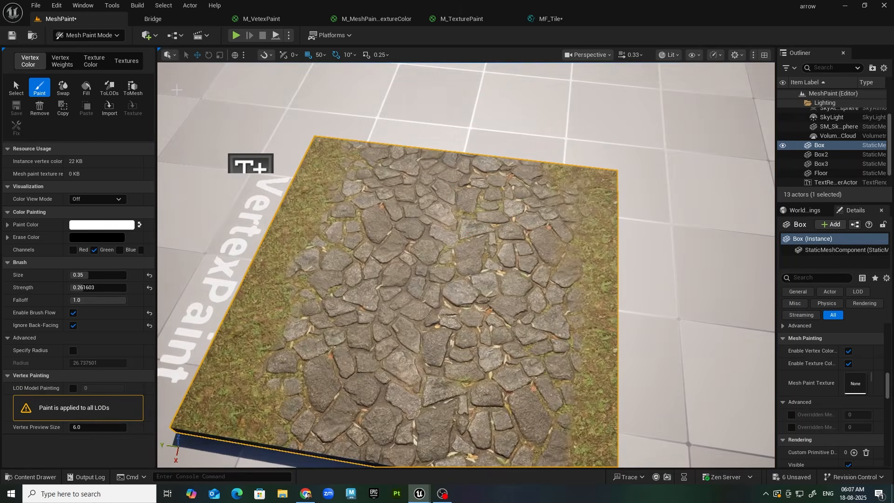
Step: Add the MF_Sand material function to the M_VetexPaint graph beside the MF_Grass node
{"action": "left_click", "coordinate": [250, 20]}
{"action": "right_click_drag", "start_coordinate": [337, 184], "coordinate": [504, 194]}
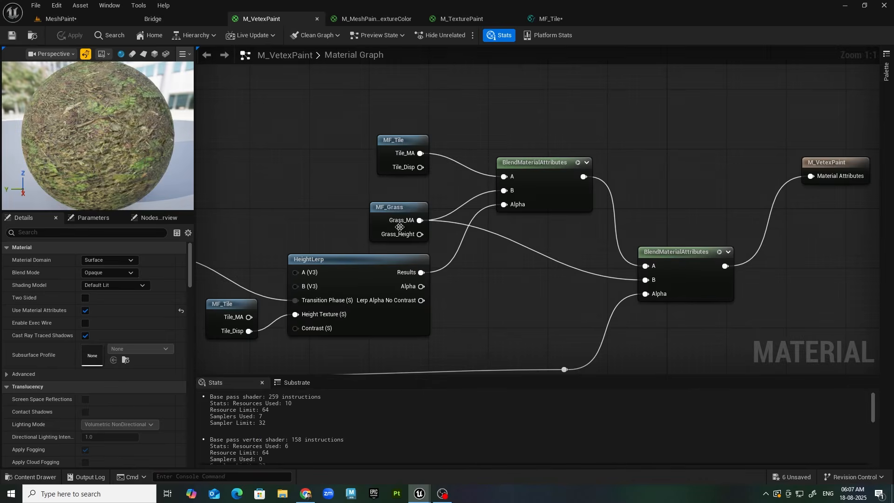
{"action": "right_click_drag", "start_coordinate": [400, 227], "coordinate": [443, 183]}
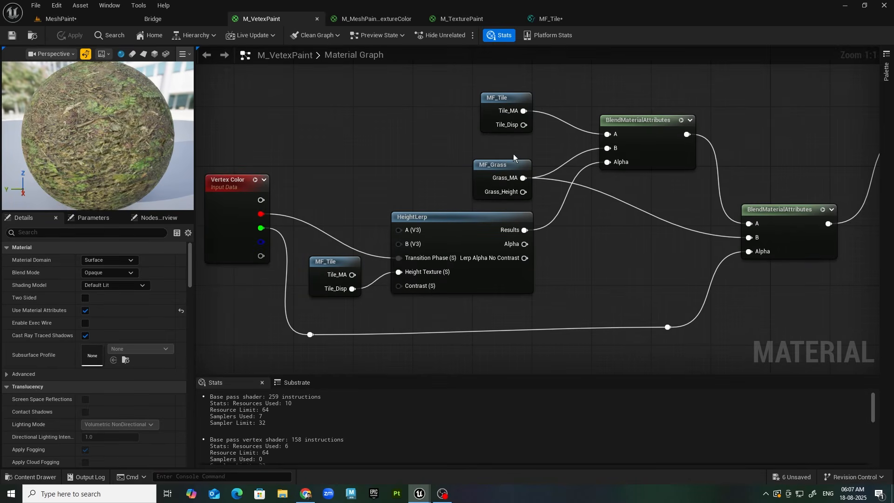
{"action": "right_click_drag", "start_coordinate": [611, 254], "coordinate": [582, 259]}
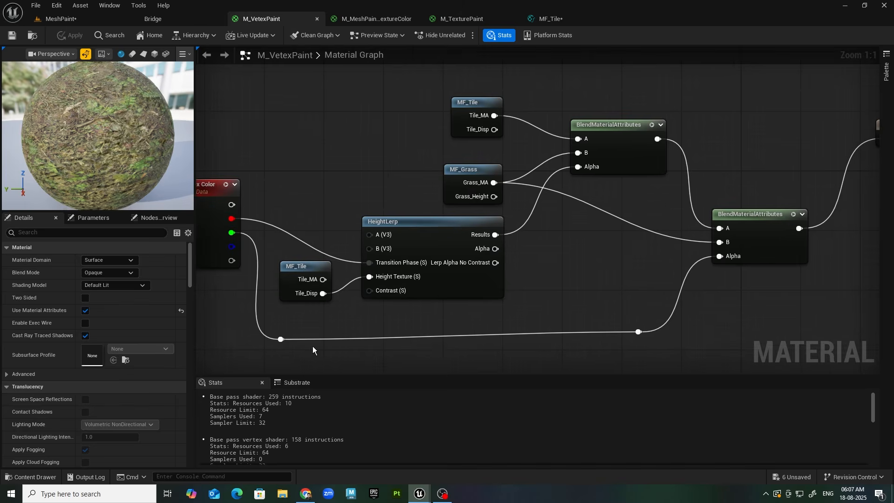
{"action": "left_click", "coordinate": [54, 477]}
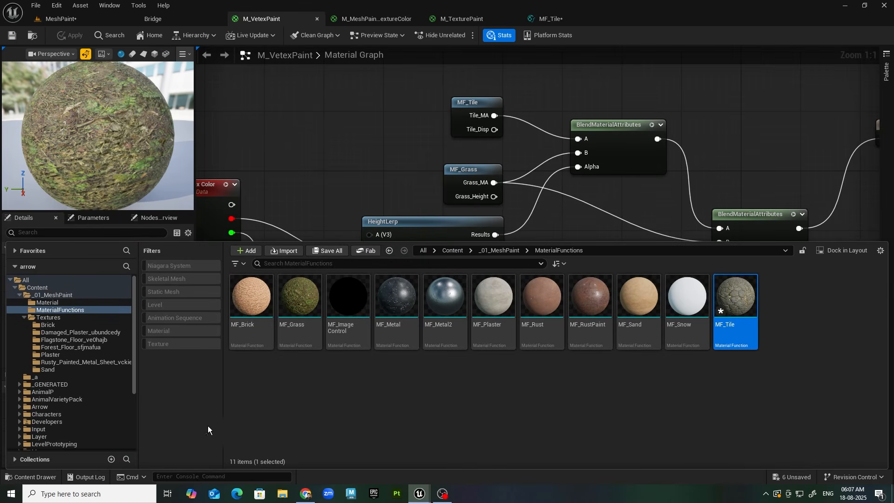
{"action": "left_click", "coordinate": [627, 442]}
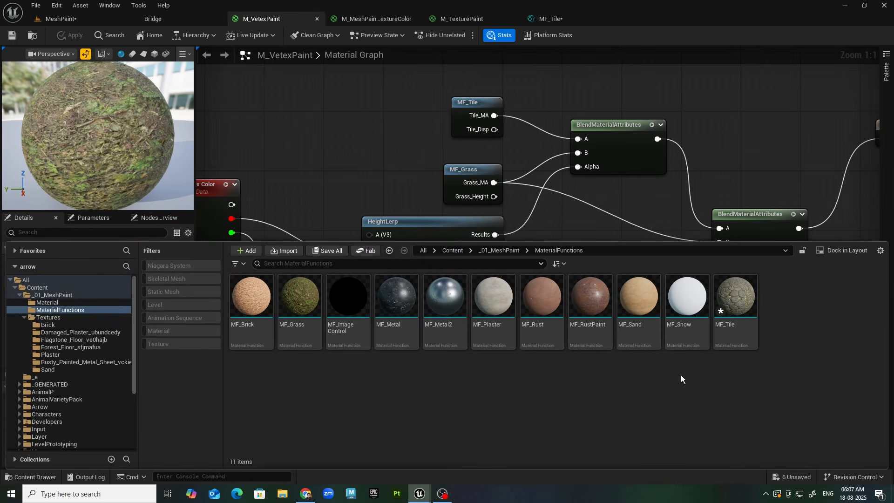
{"action": "left_click_drag", "start_coordinate": [638, 300], "coordinate": [359, 154]}
{"action": "right_click_drag", "start_coordinate": [446, 192], "coordinate": [419, 216]}
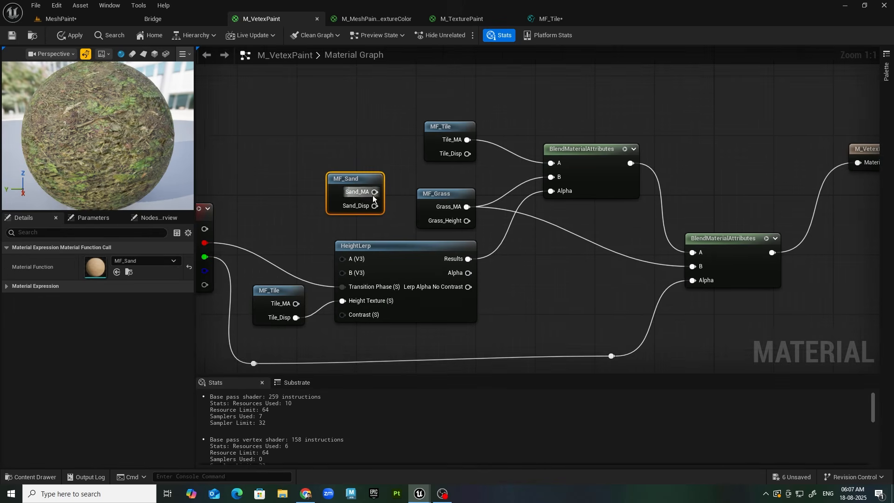
Step: Connect Sand_MA to the B input of both BlendMaterialAttributes nodes in place of Grass_MA, and save the material
{"action": "left_click_drag", "start_coordinate": [374, 191], "coordinate": [552, 176]}
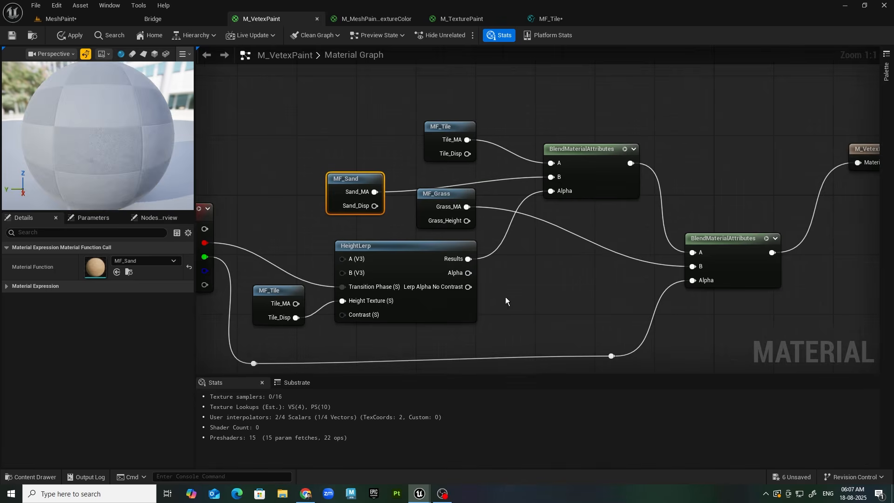
{"action": "right_click_drag", "start_coordinate": [546, 274], "coordinate": [565, 265]}
{"action": "left_click_drag", "start_coordinate": [393, 184], "coordinate": [719, 261]}
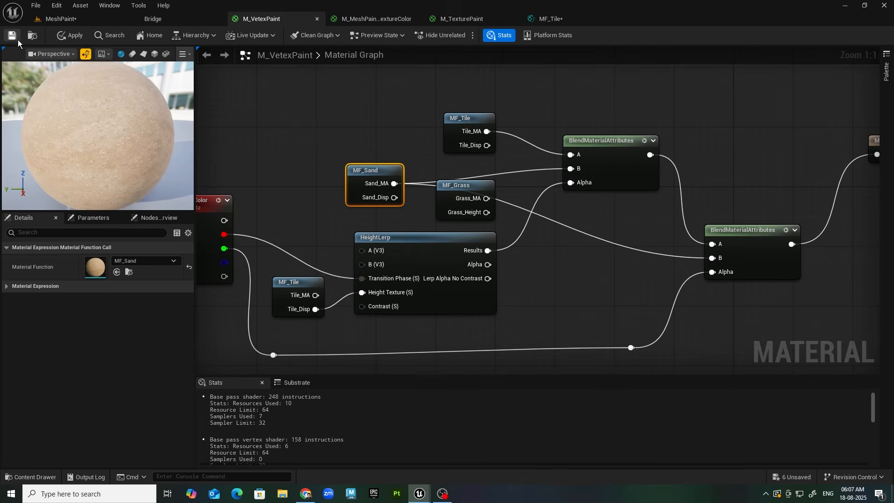
{"action": "key", "text": "ctrl+s"}
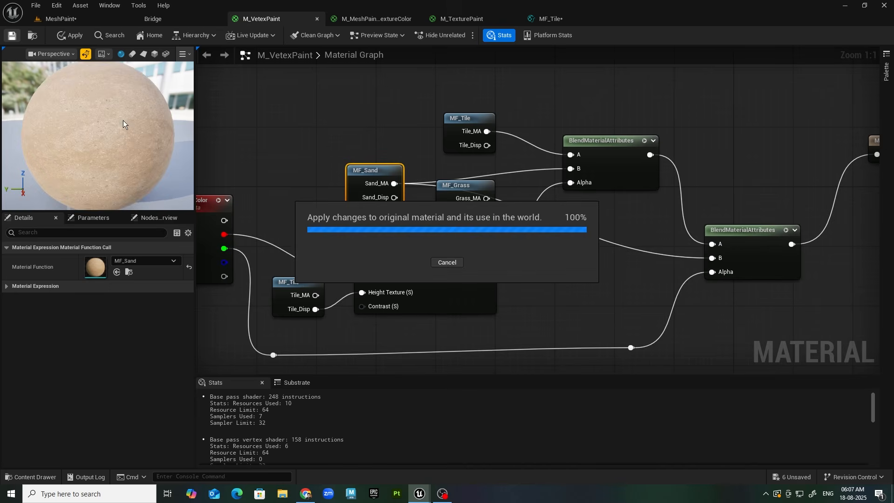
Step: Return to the MeshPaint level, set the paint color to black in the red channel, and paint over the sand patches in the stone area
{"action": "left_click", "coordinate": [63, 19]}
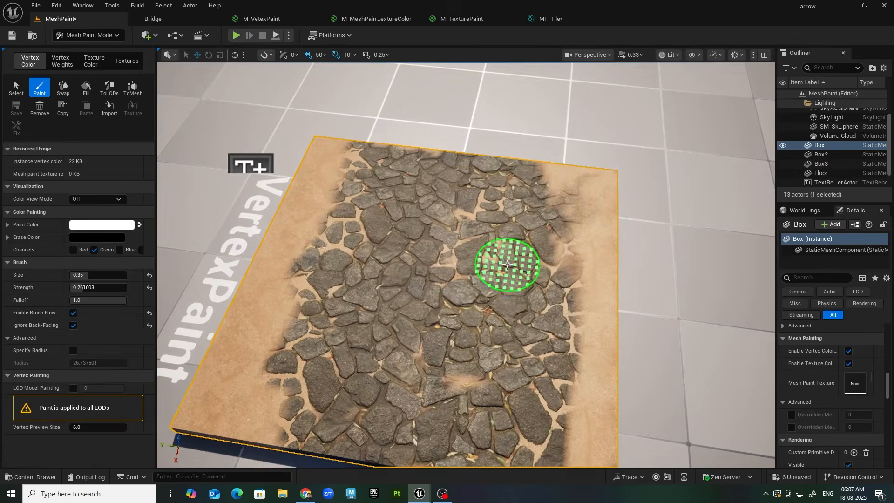
{"action": "mouse_move", "coordinate": [507, 264]}
{"action": "right_mouse_down"}
{"action": "mouse_move", "coordinate": [632, 292]}
{"action": "mouse_move", "coordinate": [590, 381]}
{"action": "mouse_move", "coordinate": [605, 280]}
{"action": "mouse_move", "coordinate": [582, 231]}
{"action": "right_mouse_up"}
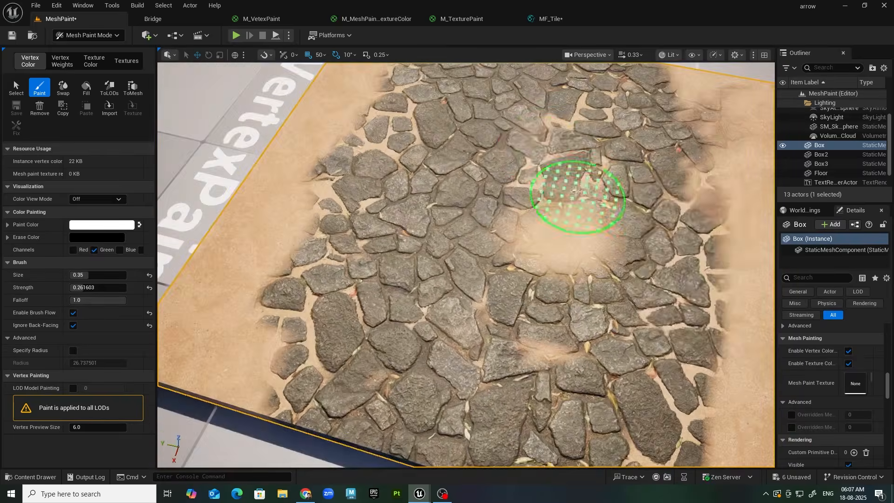
{"action": "right_click_drag", "start_coordinate": [568, 190], "coordinate": [558, 190]}
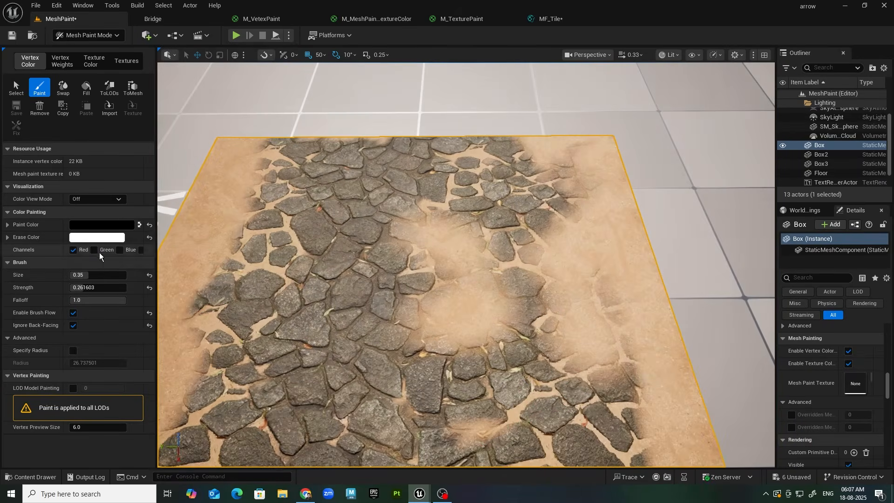
{"action": "mouse_move", "coordinate": [446, 261]}
{"action": "left_mouse_down"}
{"action": "mouse_move", "coordinate": [479, 289]}
{"action": "mouse_move", "coordinate": [179, 279]}
{"action": "mouse_move", "coordinate": [528, 309]}
{"action": "left_mouse_up"}
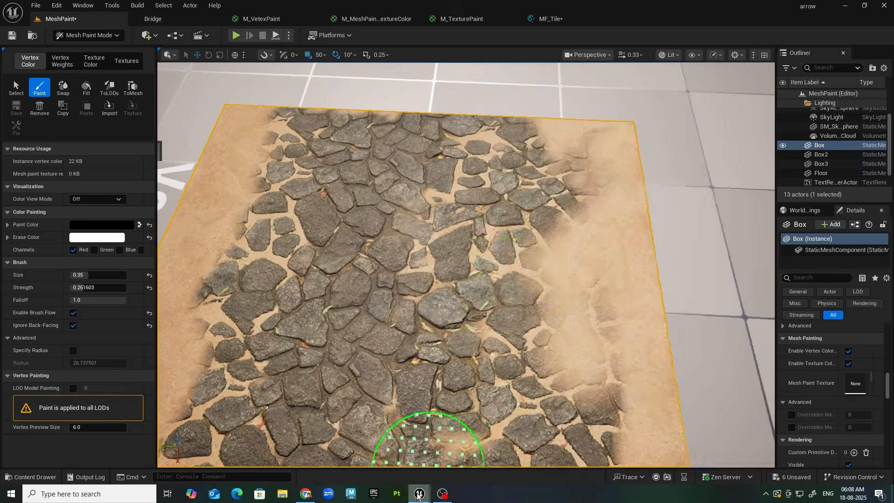
{"action": "left_click", "coordinate": [418, 496]}
{"action": "left_click", "coordinate": [615, 134]}
{"action": "left_click", "coordinate": [616, 135]}
{"action": "left_click", "coordinate": [566, 174]}
{"action": "left_click_drag", "start_coordinate": [668, 174], "coordinate": [682, 174]}
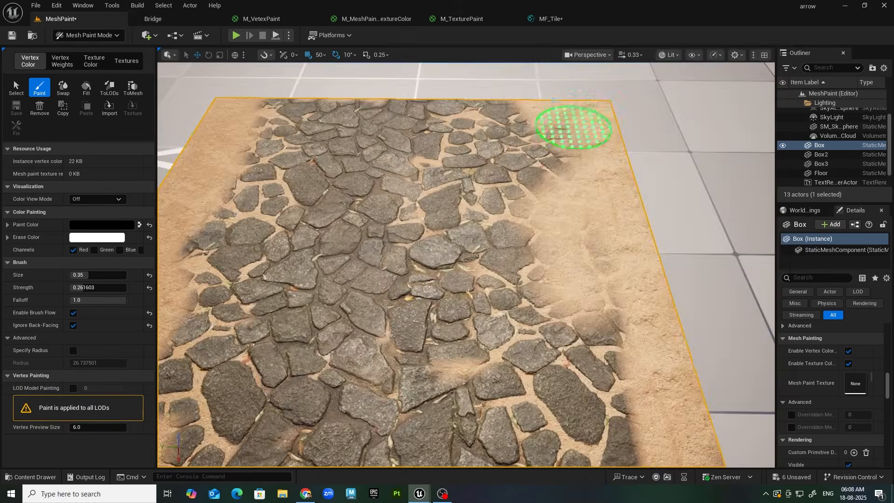
Step: Reconnect Grass_MA to the B inputs of both blend nodes in M_VetexPaint, delete the MF_Sand node, and save the material
{"action": "left_click", "coordinate": [281, 19]}
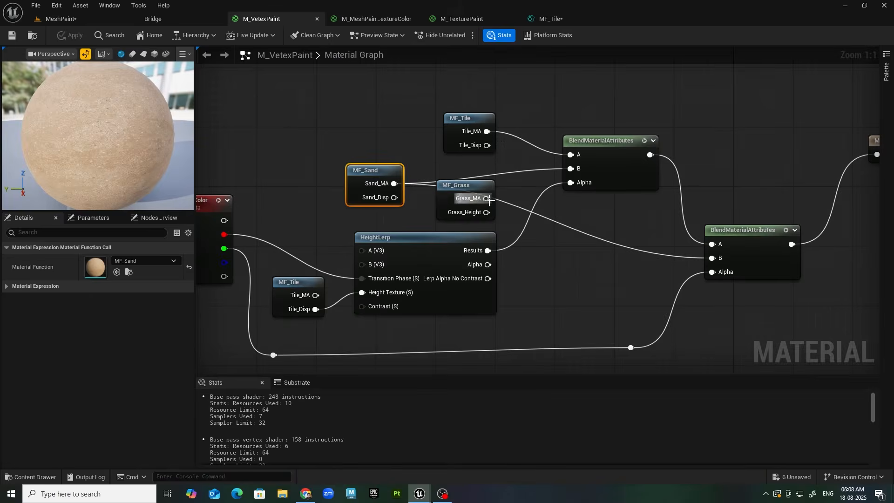
{"action": "left_click_drag", "start_coordinate": [486, 199], "coordinate": [570, 169]}
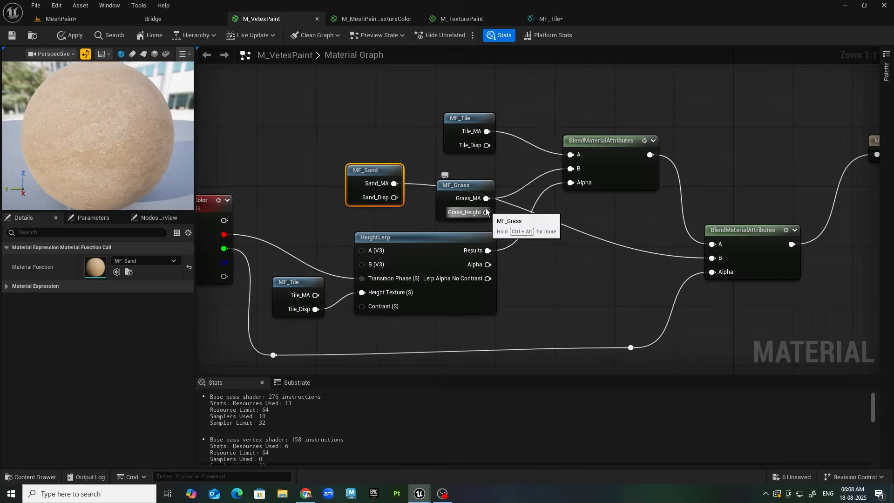
{"action": "left_click_drag", "start_coordinate": [487, 198], "coordinate": [712, 258]}
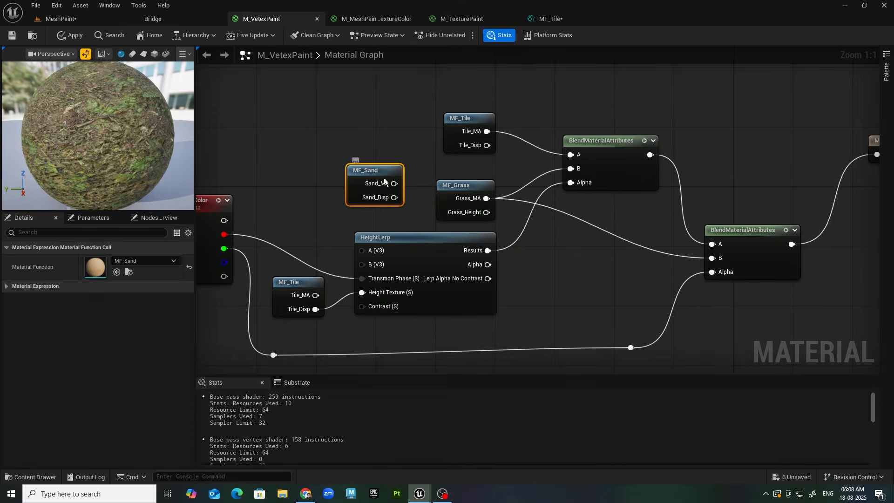
{"action": "key", "text": "Delete"}
{"action": "key", "text": "Home"}
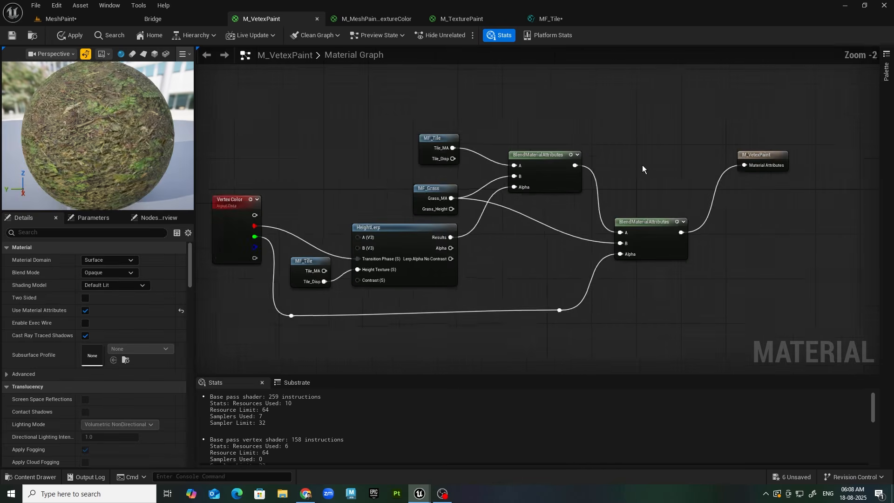
{"action": "right_click_drag", "start_coordinate": [642, 170], "coordinate": [512, 184]}
{"action": "left_click", "coordinate": [11, 36]}
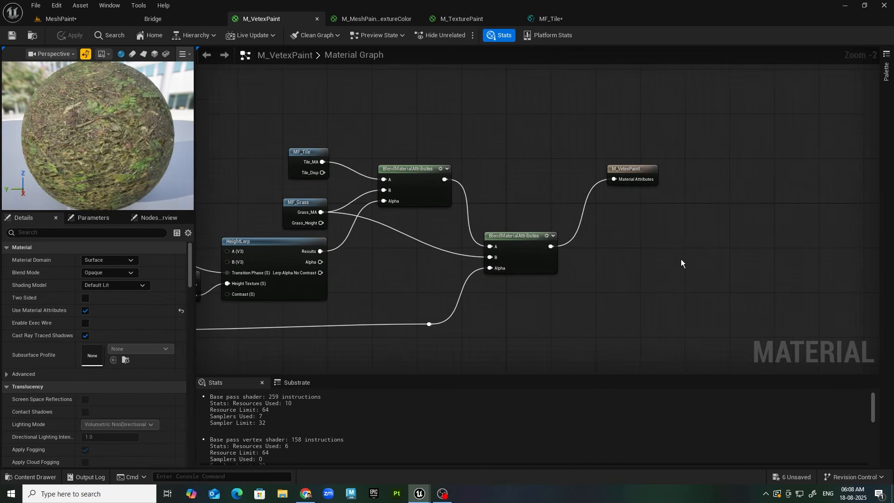
Step: Review the finished M_VetexPaint network and the M_MeshPaintTextureColor graph, and look over the painted box in the level
{"action": "right_click_drag", "start_coordinate": [663, 259], "coordinate": [665, 242]}
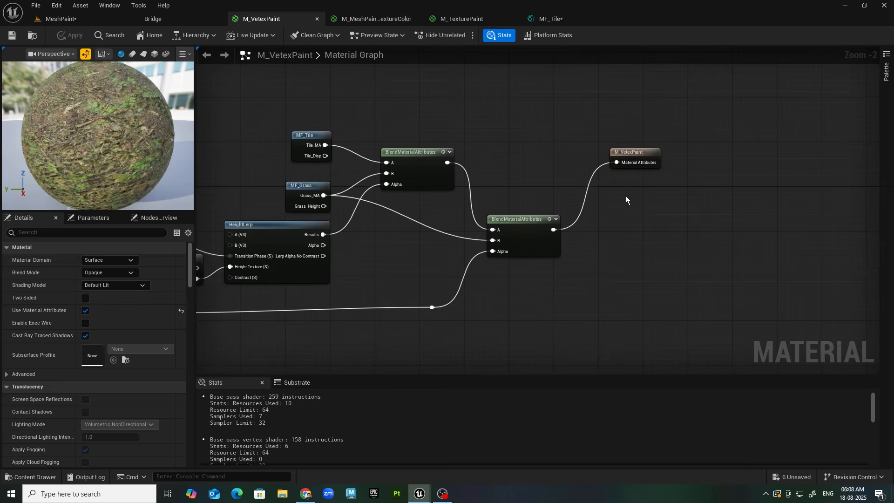
{"action": "right_click_drag", "start_coordinate": [382, 260], "coordinate": [565, 251]}
{"action": "right_click_drag", "start_coordinate": [688, 155], "coordinate": [638, 174]}
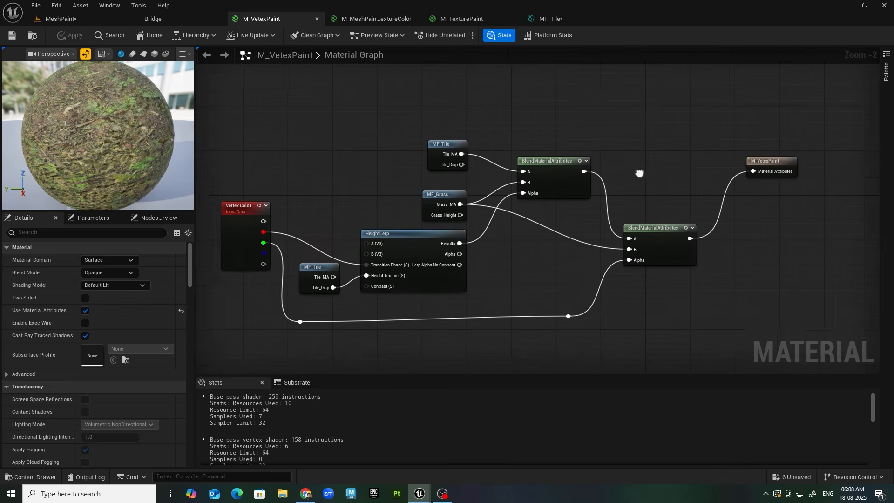
{"action": "left_click", "coordinate": [383, 19]}
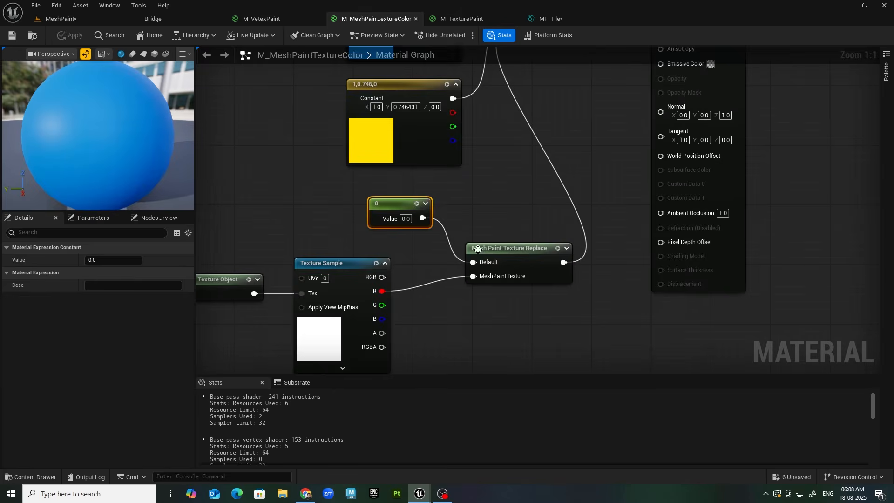
{"action": "right_click_drag", "start_coordinate": [424, 205], "coordinate": [515, 284]}
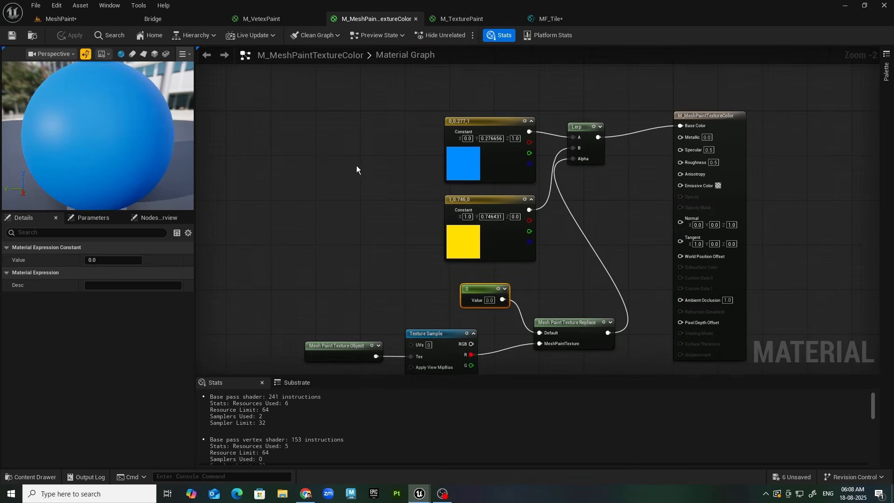
{"action": "left_click", "coordinate": [257, 18]}
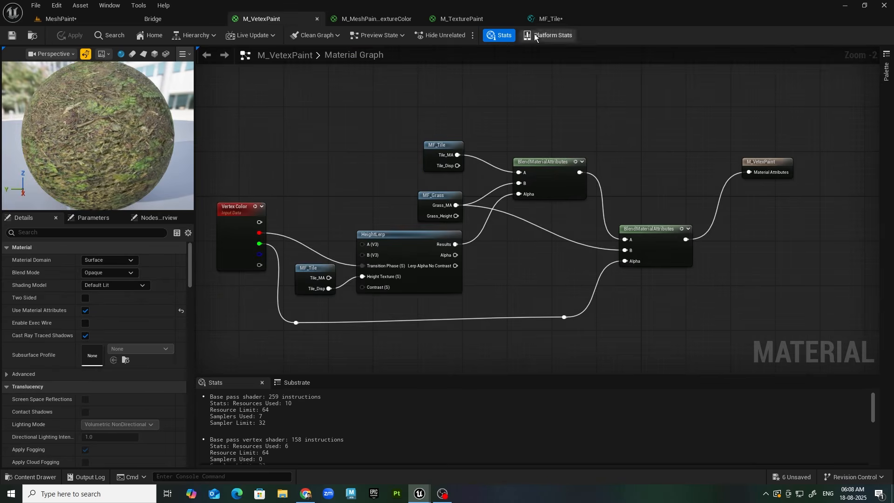
{"action": "left_click", "coordinate": [484, 17]}
{"action": "right_click_drag", "start_coordinate": [472, 186], "coordinate": [421, 184]}
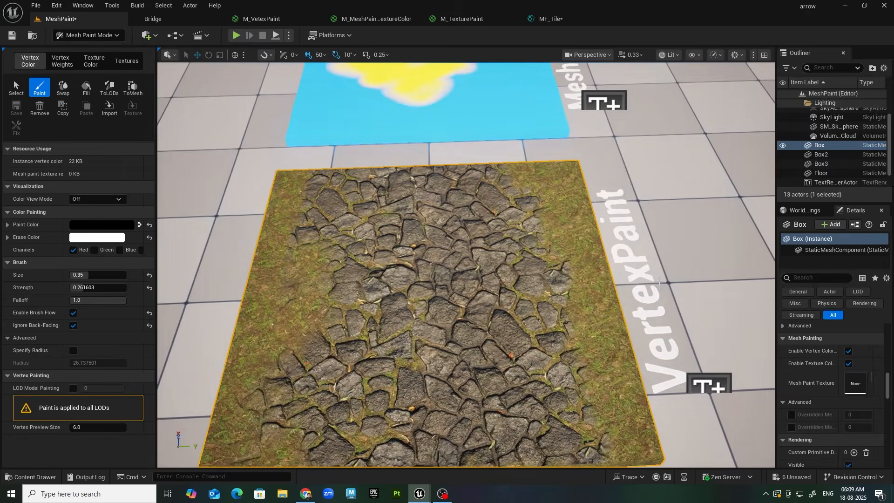
Step: Examine how the vertex color channels drive the two BlendMaterialAttributes nodes in the M_VetexPaint graph
{"action": "left_click", "coordinate": [293, 18]}
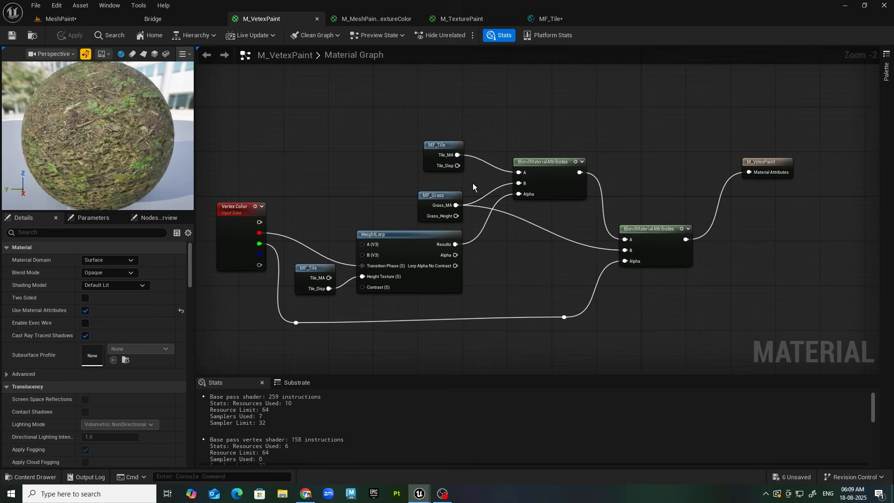
{"action": "scroll", "coordinate": [411, 228], "scroll_direction": "up", "scroll_amount": 1}
{"action": "right_click_drag", "start_coordinate": [387, 201], "coordinate": [464, 188]}
{"action": "right_click_drag", "start_coordinate": [697, 255], "coordinate": [627, 288]}
{"action": "left_click_drag", "start_coordinate": [587, 125], "coordinate": [601, 244]}
{"action": "left_click_drag", "start_coordinate": [702, 158], "coordinate": [719, 288]}
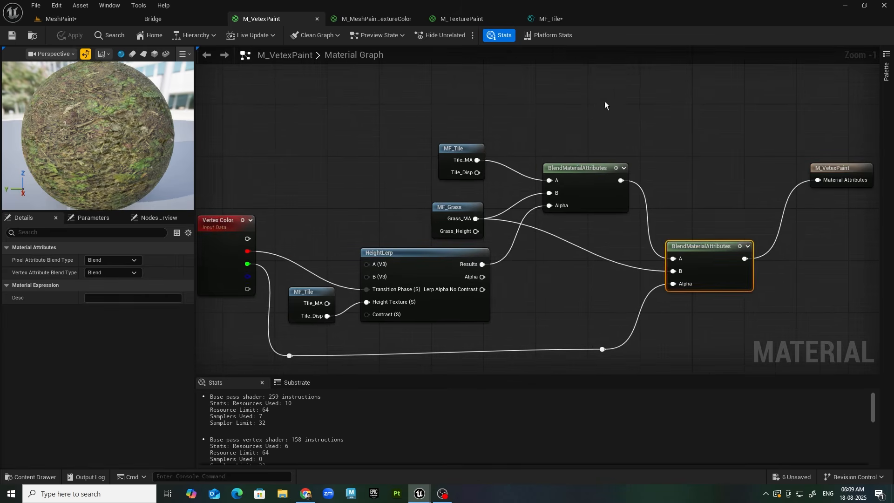
{"action": "left_click_drag", "start_coordinate": [604, 105], "coordinate": [710, 322]}
{"action": "right_click_drag", "start_coordinate": [248, 275], "coordinate": [290, 241]}
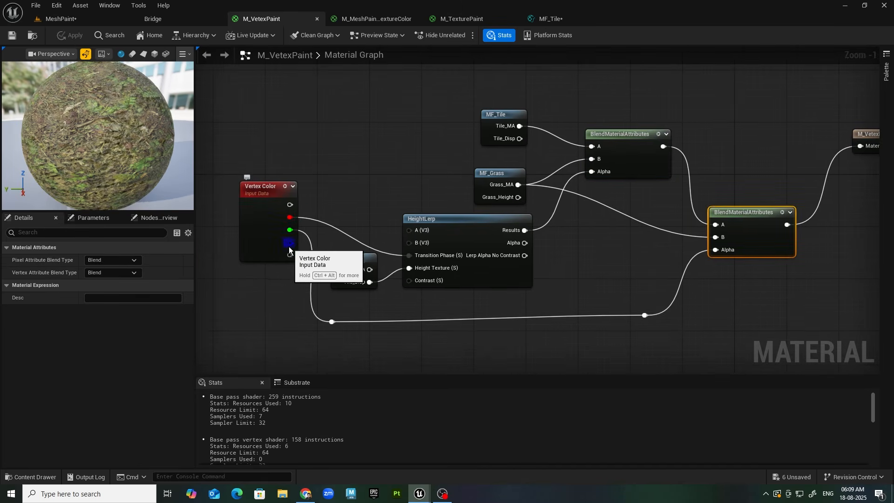
{"action": "right_click_drag", "start_coordinate": [725, 208], "coordinate": [684, 218]}
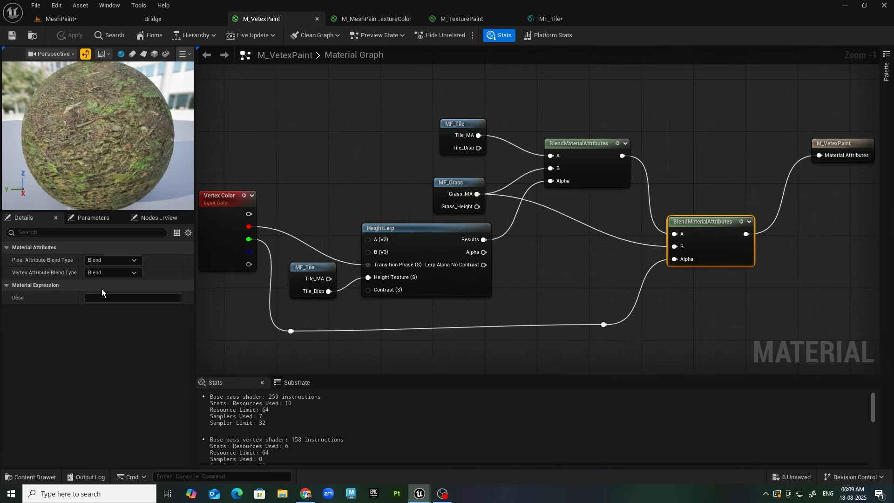
Step: Return to the MeshPaint level and create a new level from the Basic template
{"action": "left_click", "coordinate": [61, 19]}
{"action": "left_click", "coordinate": [35, 5]}
{"action": "left_click", "coordinate": [86, 40]}
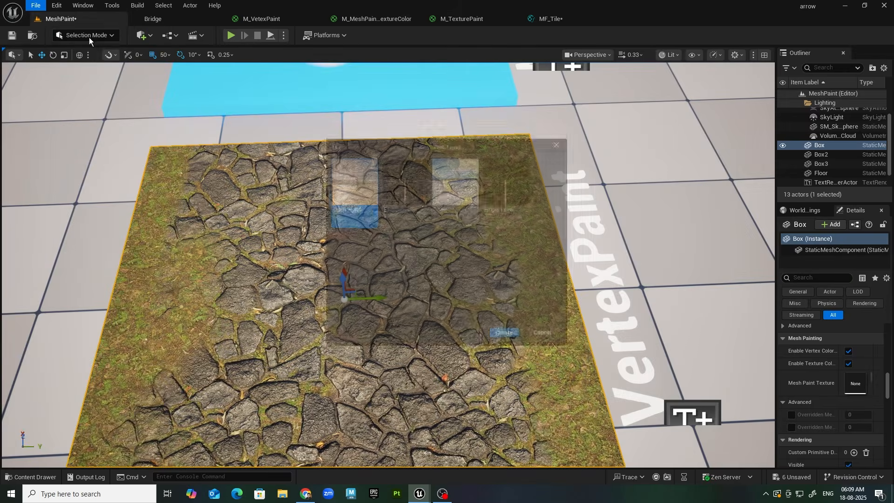
{"action": "left_click", "coordinate": [462, 188]}
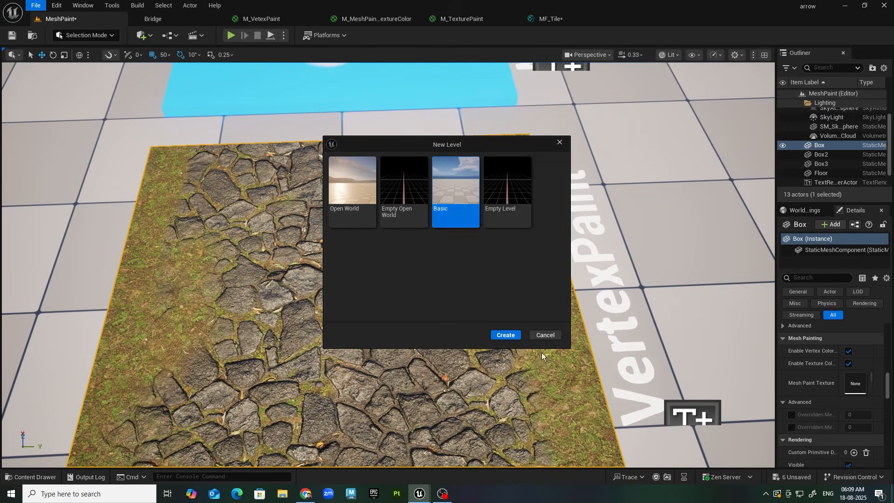
{"action": "left_click", "coordinate": [506, 335]}
{"action": "left_click", "coordinate": [475, 352]}
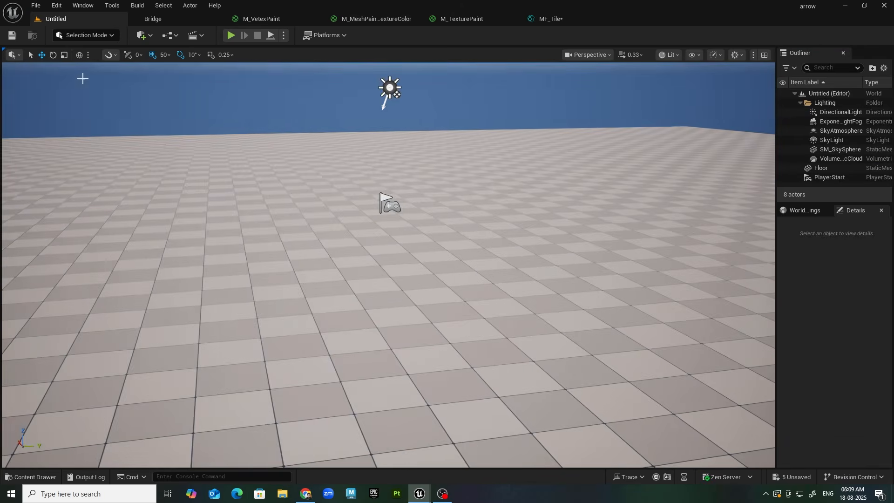
Step: Switch to Modeling mode and place a 300 × 10 × 300 box on the floor in front of the camera
{"action": "left_click", "coordinate": [84, 35]}
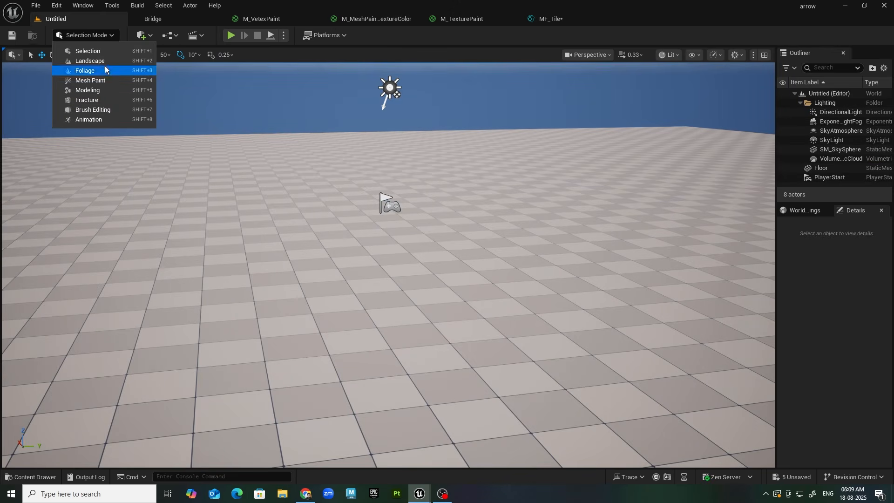
{"action": "left_click", "coordinate": [110, 91]}
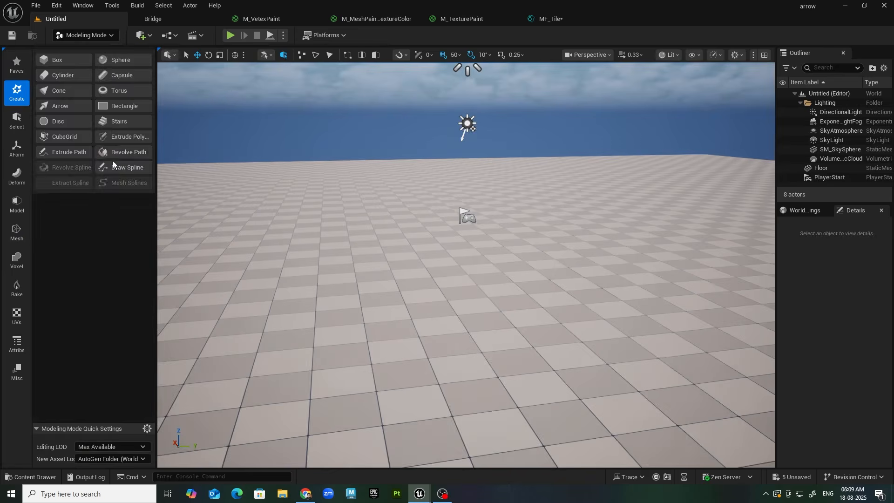
{"action": "left_click", "coordinate": [61, 61]}
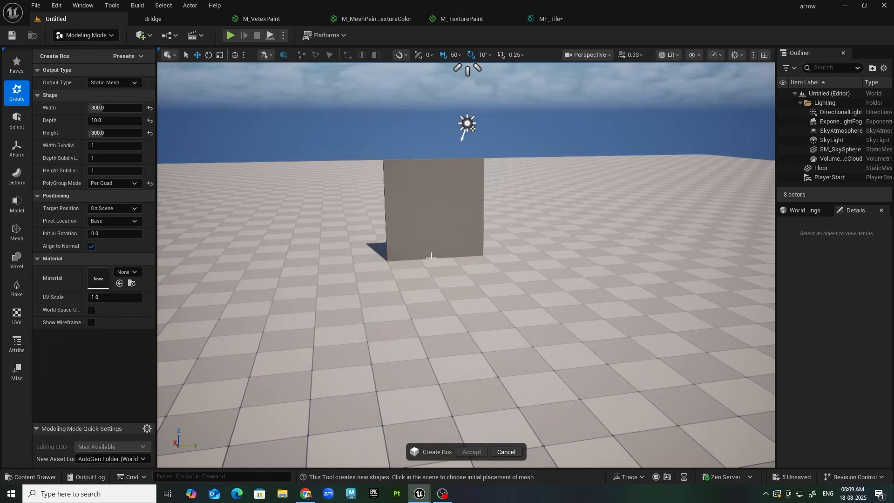
{"action": "left_click", "coordinate": [437, 260]}
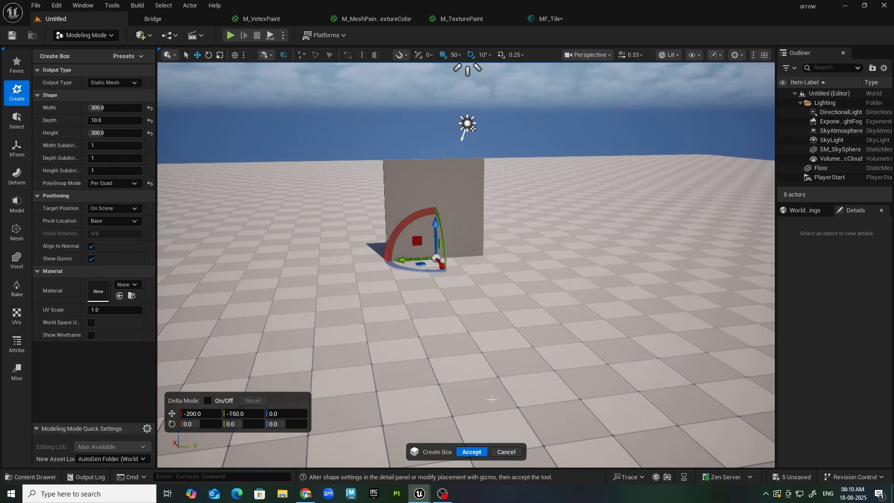
Step: Set the box's width subdivisions to 50, depth subdivisions to 1 and height subdivisions to 50
{"action": "left_click", "coordinate": [110, 145]}
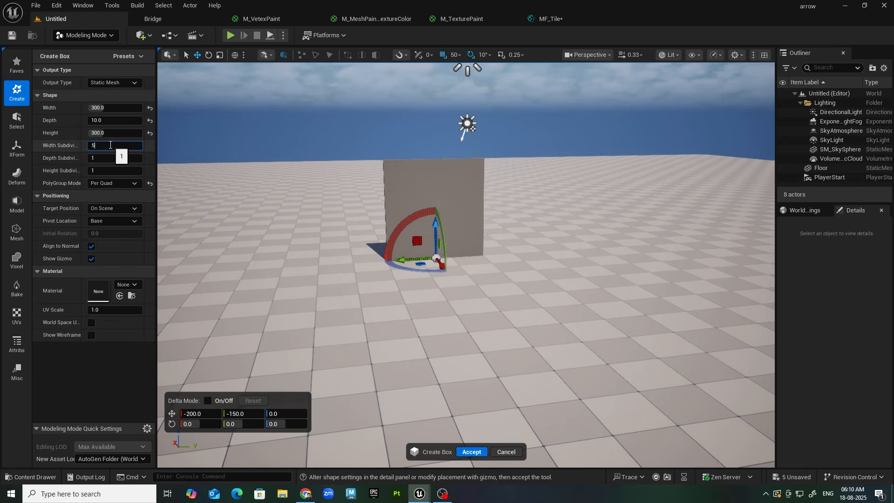
{"action": "left_click", "coordinate": [111, 158]}
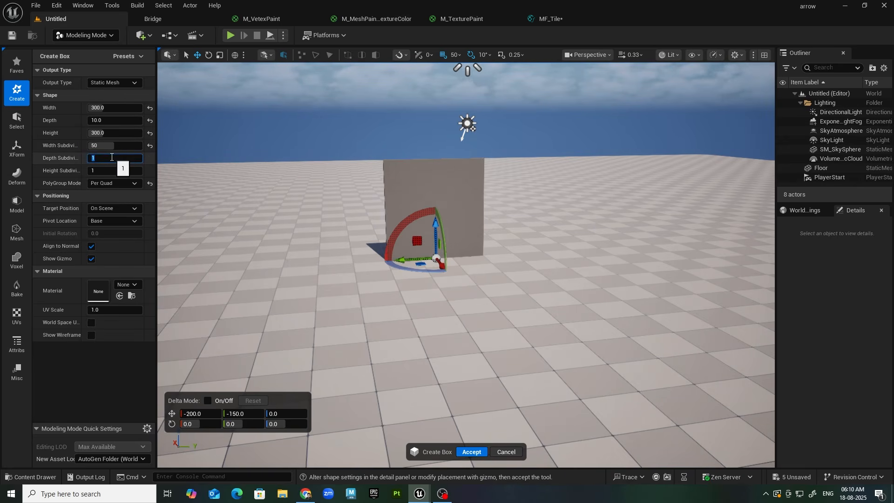
{"action": "type", "text": "50"}
{"action": "key", "text": "Return"}
{"action": "type", "text": "1"}
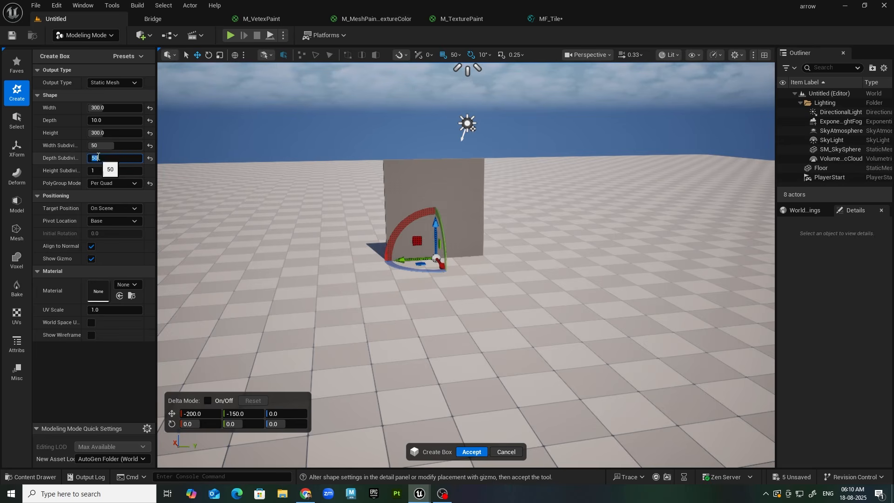
{"action": "key", "text": "Return"}
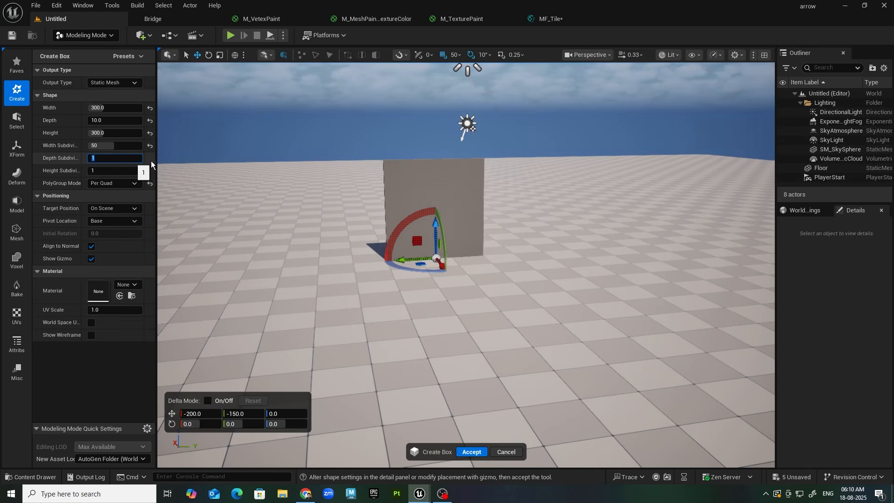
{"action": "left_click", "coordinate": [110, 174]}
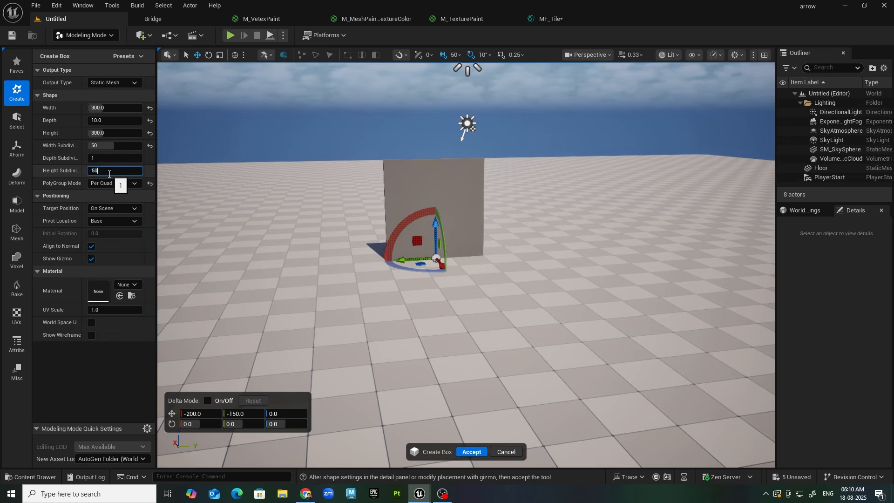
{"action": "type", "text": "50"}
{"action": "key", "text": "Return"}
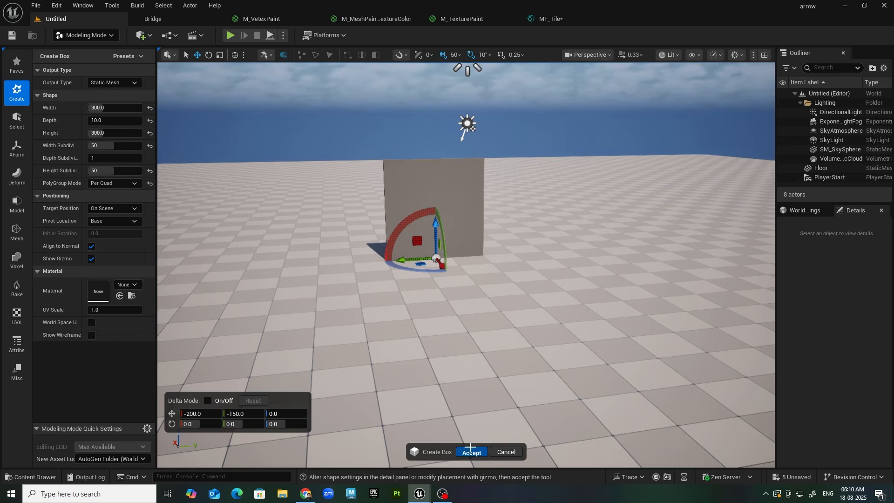
Step: Accept the new box, frame it in the viewport and return to Selection mode
{"action": "left_click", "coordinate": [470, 450]}
{"action": "key", "text": "f"}
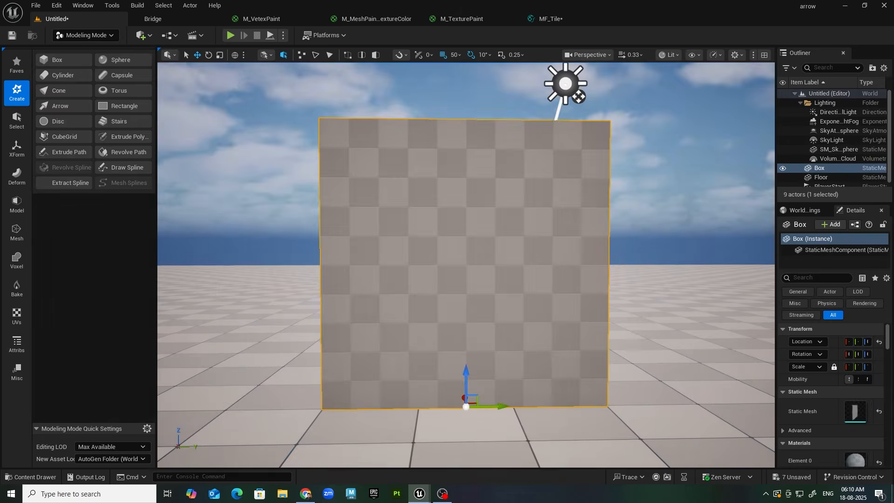
{"action": "left_click", "coordinate": [86, 35]}
{"action": "left_click", "coordinate": [74, 47]}
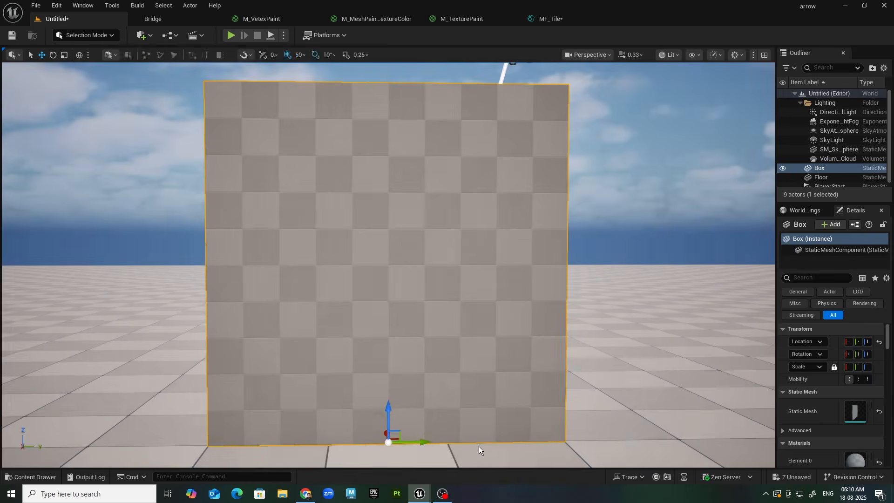
Step: Create a folder named Layer inside _01_MeshPaint/Material and open it
{"action": "left_click", "coordinate": [61, 477]}
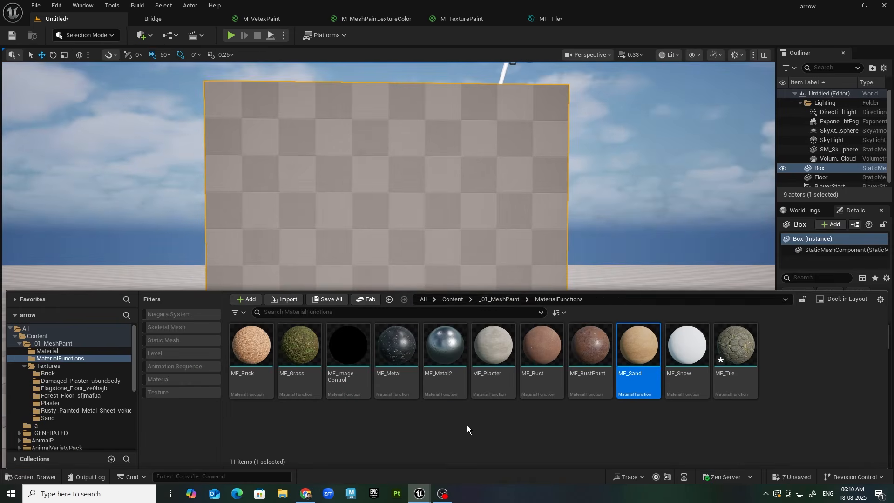
{"action": "left_click", "coordinate": [497, 298]}
{"action": "right_click", "coordinate": [461, 380]}
{"action": "left_click", "coordinate": [251, 345]}
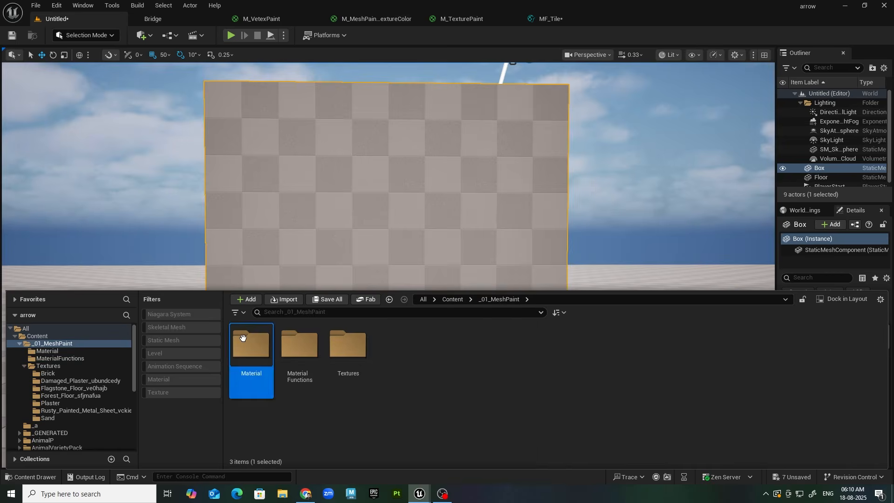
{"action": "double_click", "coordinate": [251, 344]}
{"action": "right_click", "coordinate": [544, 418]}
{"action": "left_click", "coordinate": [587, 111]}
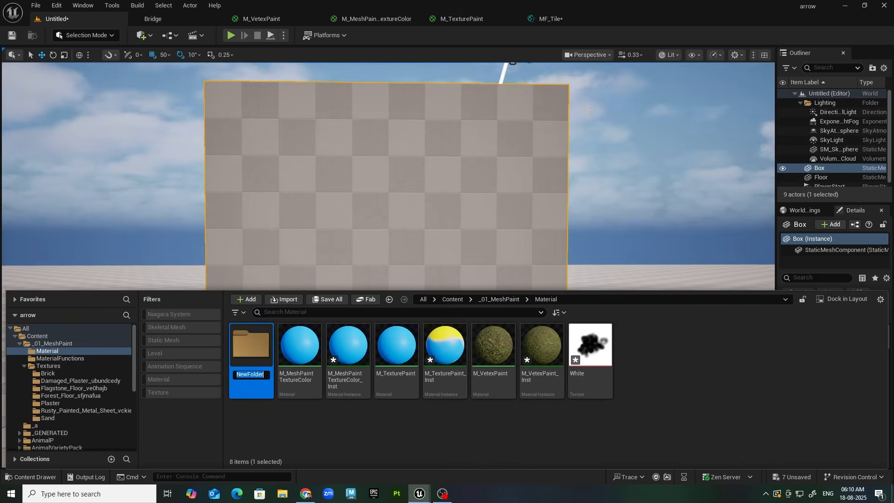
{"action": "type", "text": "Layer"}
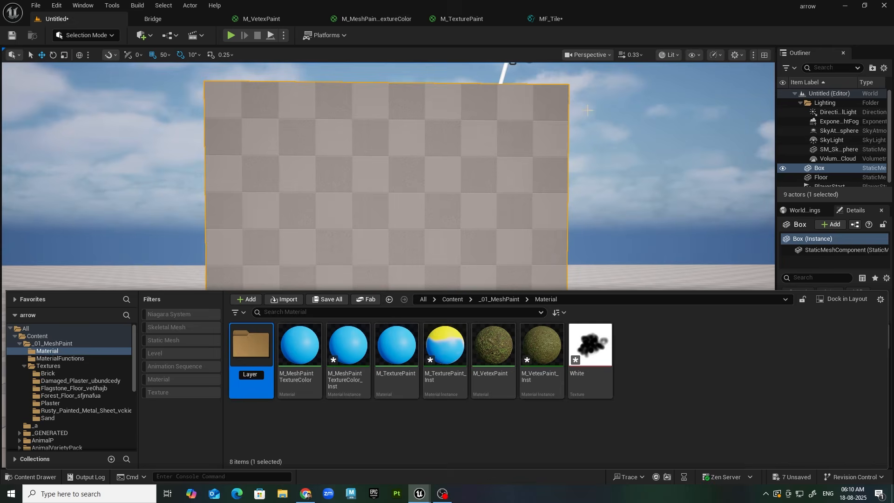
{"action": "key", "text": "Return"}
{"action": "key", "text": "Return"}
Step: Create a new material named M_Master in the Layer folder
{"action": "right_click", "coordinate": [361, 392]}
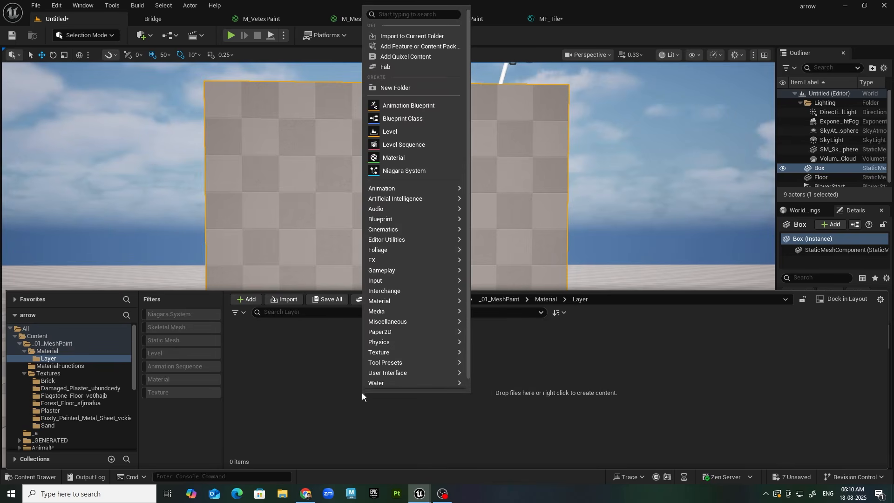
{"action": "left_click", "coordinate": [399, 155]}
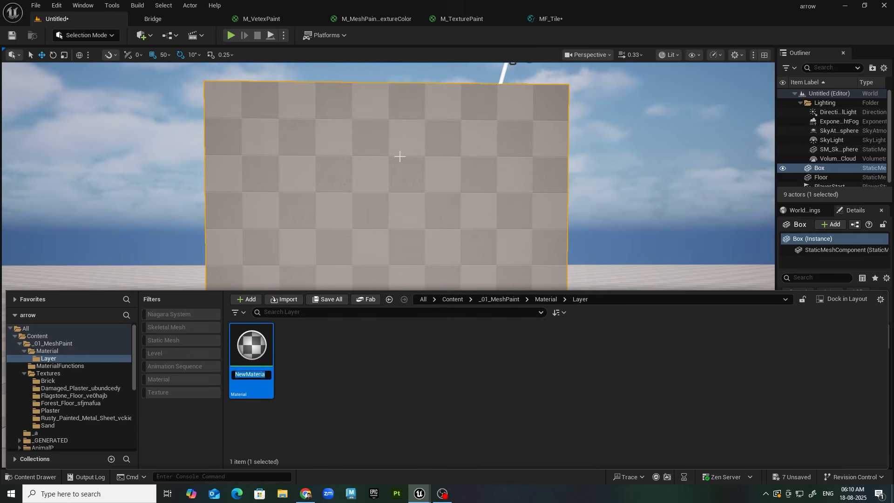
{"action": "type", "text": "M_Mas"}
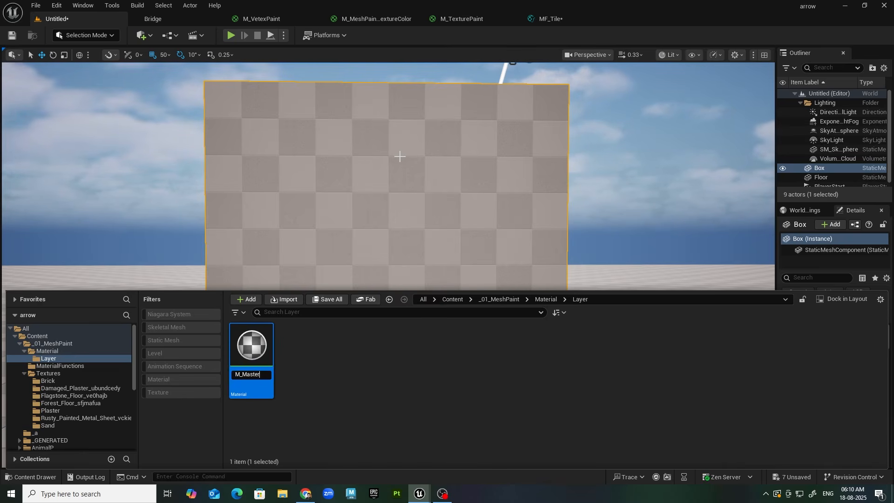
{"action": "key", "text": "Return"}
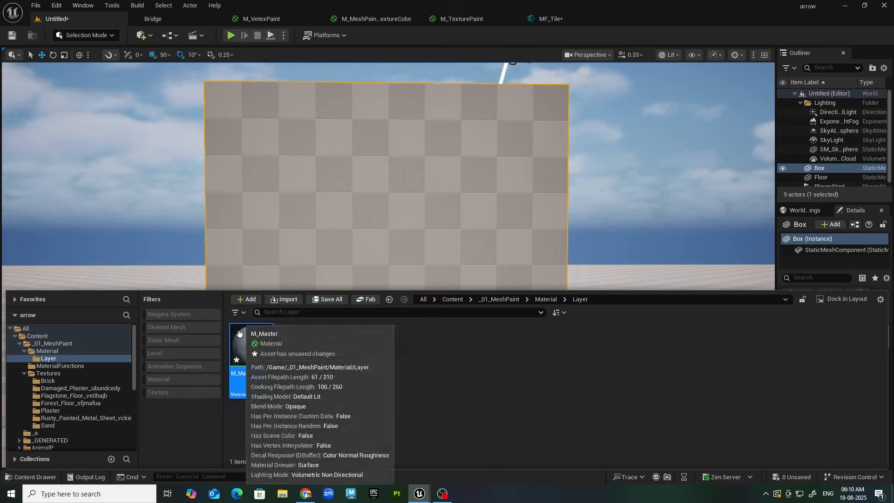
Step: Open M_Master in the material editor and enable Use Material Attributes
{"action": "double_click", "coordinate": [259, 341]}
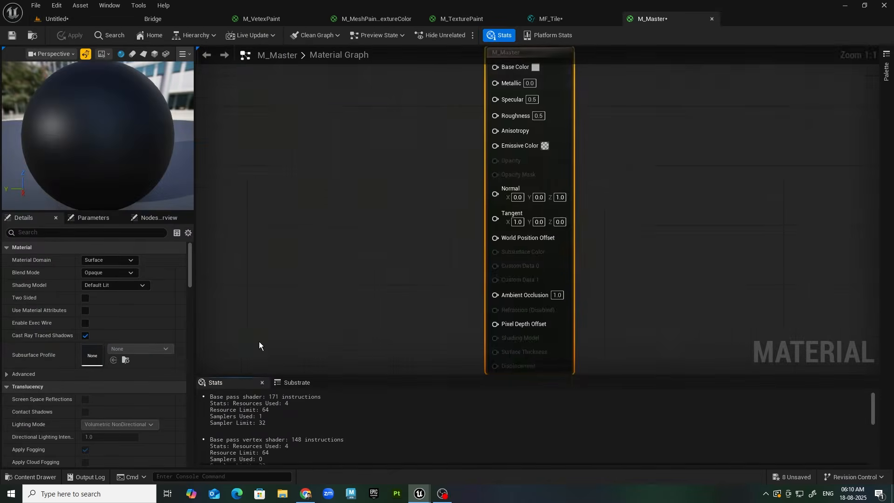
{"action": "scroll", "coordinate": [557, 177], "scroll_direction": "down", "scroll_amount": 2}
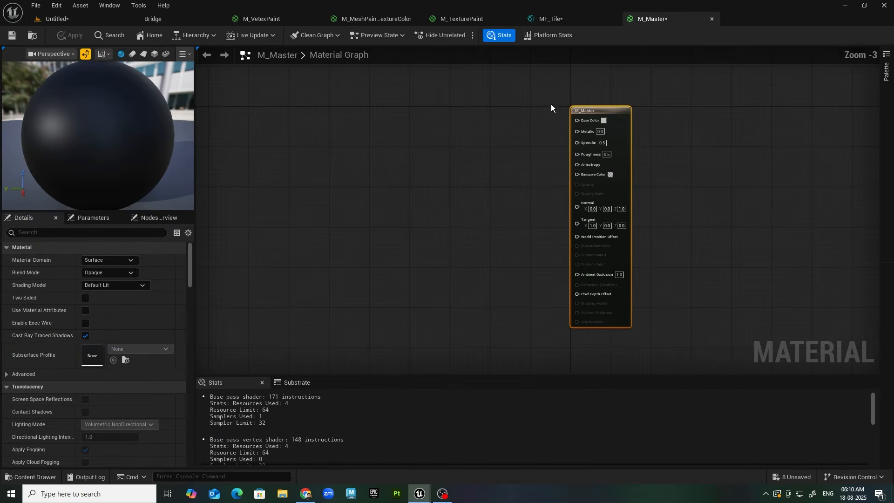
{"action": "left_click", "coordinate": [85, 311]}
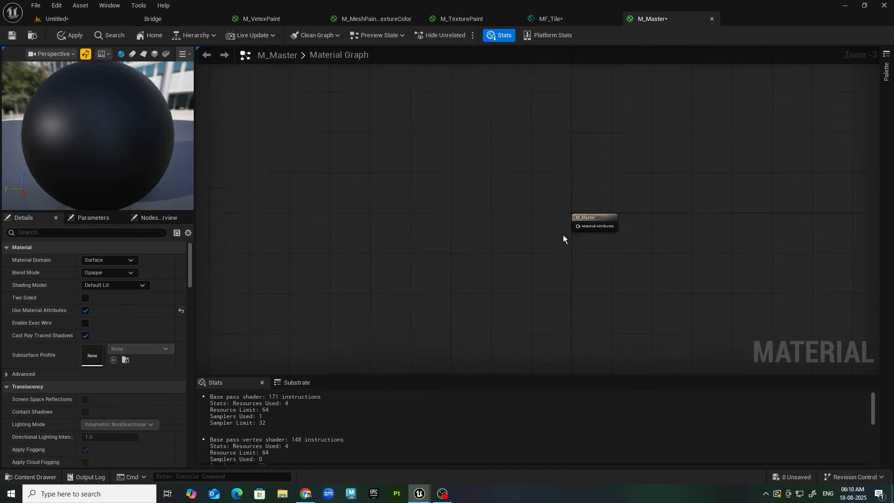
{"action": "scroll", "coordinate": [563, 235], "scroll_direction": "up", "scroll_amount": 3}
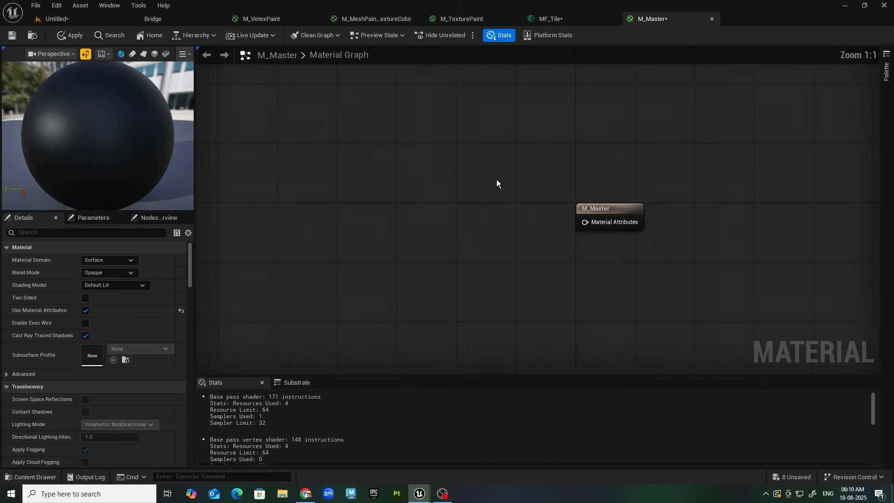
Step: Add a Material Attribute Layers node and connect its output to the Material Attributes input of M_Master
{"action": "right_click", "coordinate": [416, 218]}
{"action": "type", "text": "layer"}
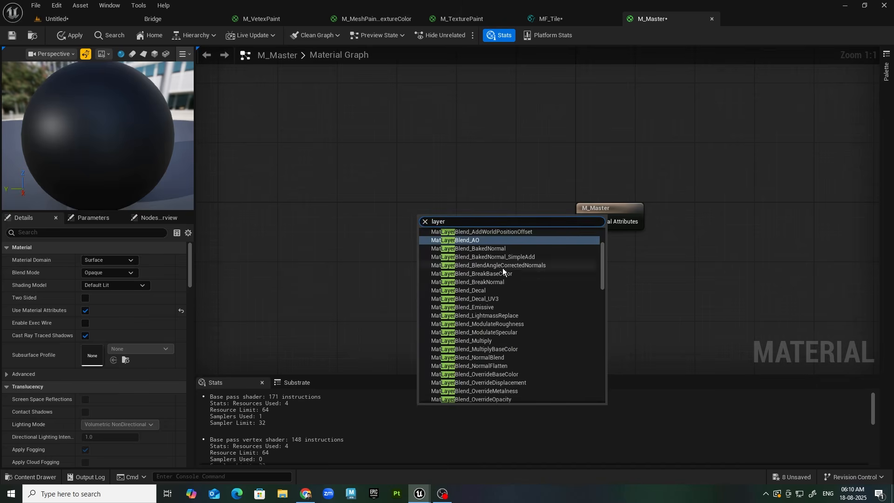
{"action": "scroll", "coordinate": [502, 268], "scroll_direction": "up", "scroll_amount": 3}
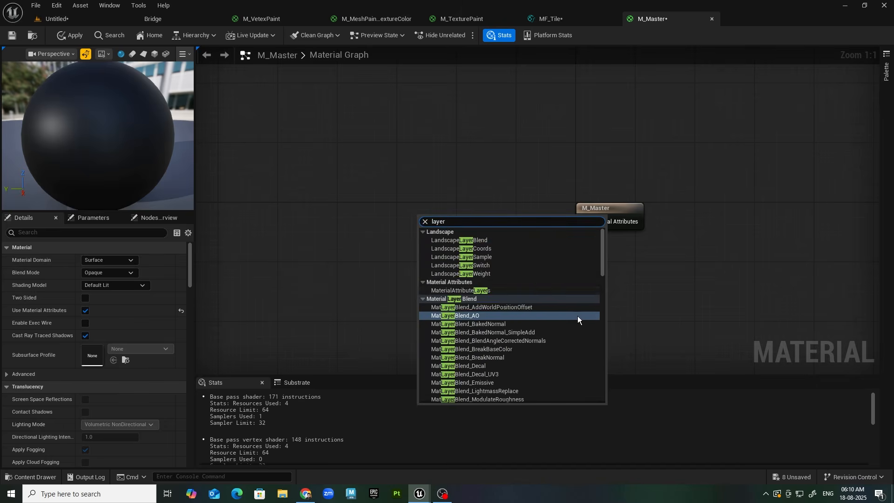
{"action": "left_click", "coordinate": [479, 291]}
{"action": "left_click_drag", "start_coordinate": [502, 229], "coordinate": [588, 223]}
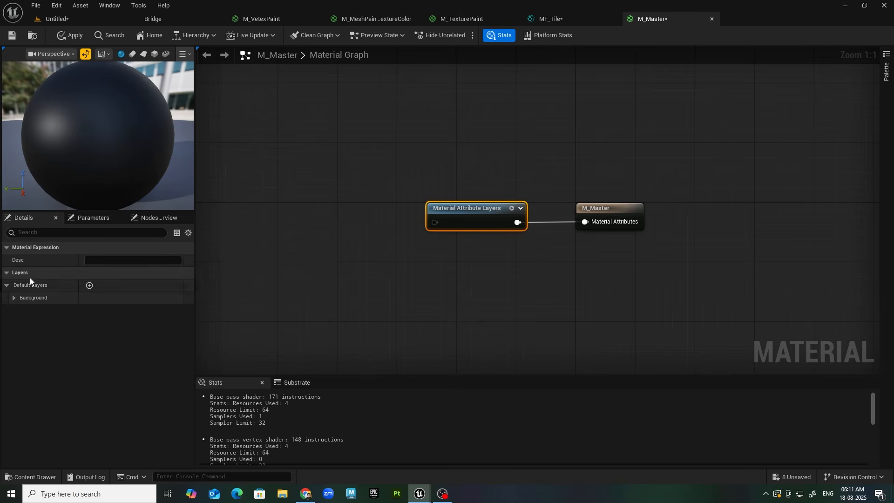
Step: Try adding two default layers above Background on the Material Attribute Layers node, and remove both again
{"action": "left_click", "coordinate": [90, 286]}
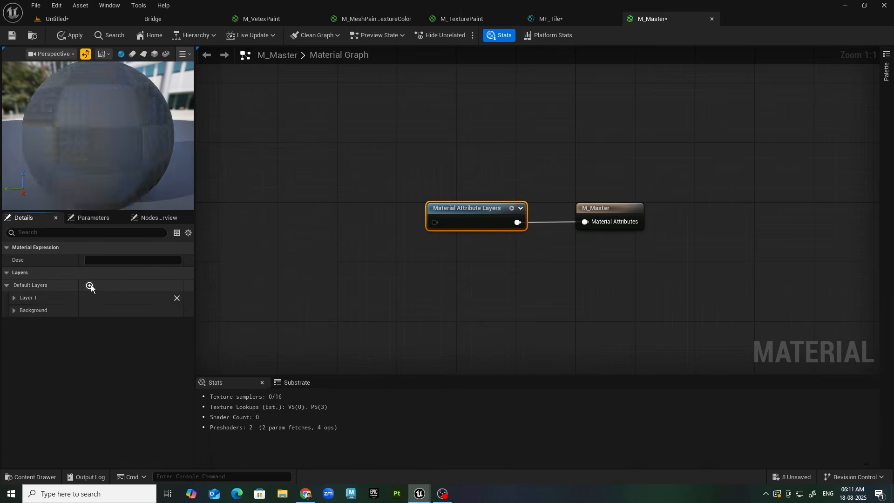
{"action": "left_click", "coordinate": [90, 286]}
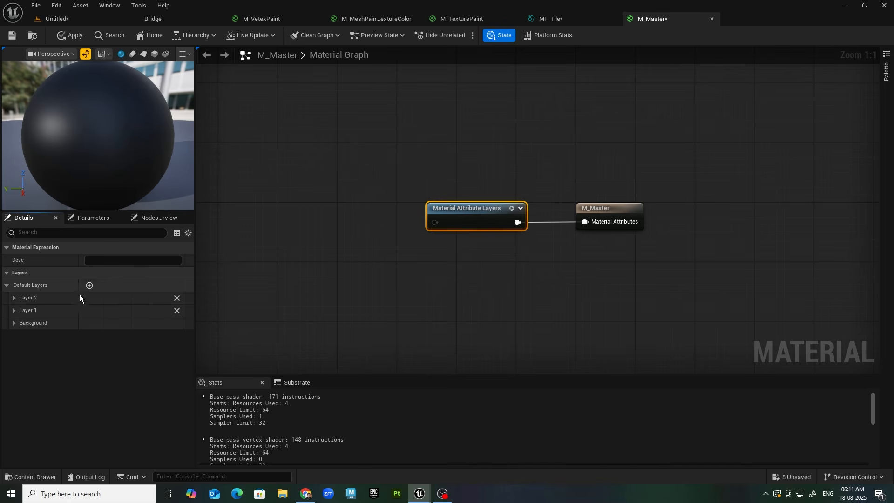
{"action": "left_click", "coordinate": [175, 310]}
{"action": "left_click", "coordinate": [176, 298]}
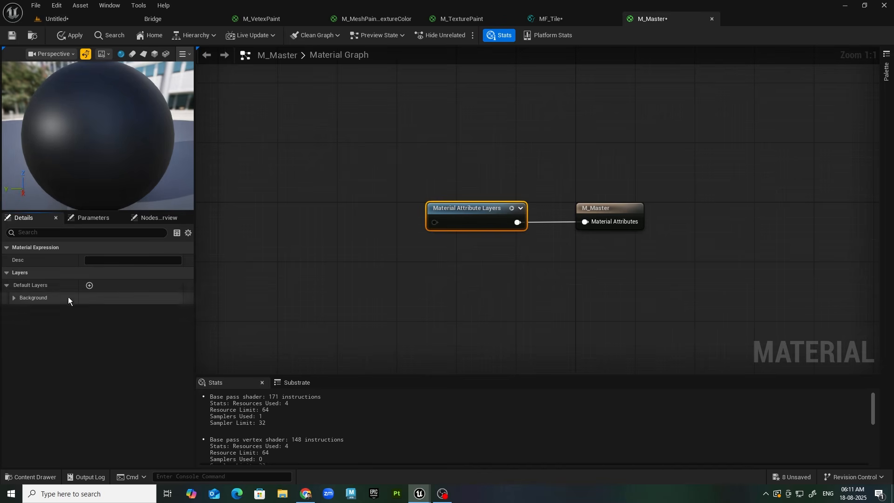
Step: Save the M_Master material and bring up the contents of the Layer folder
{"action": "left_click", "coordinate": [12, 35]}
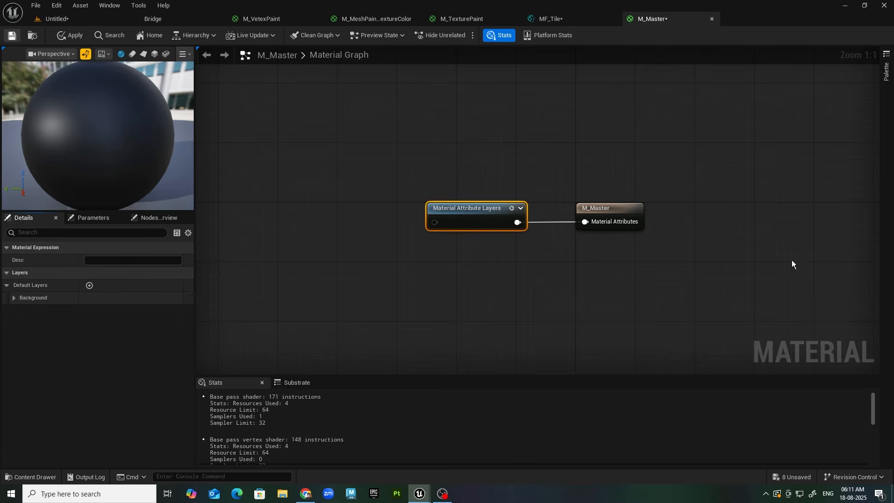
{"action": "left_click", "coordinate": [27, 477]}
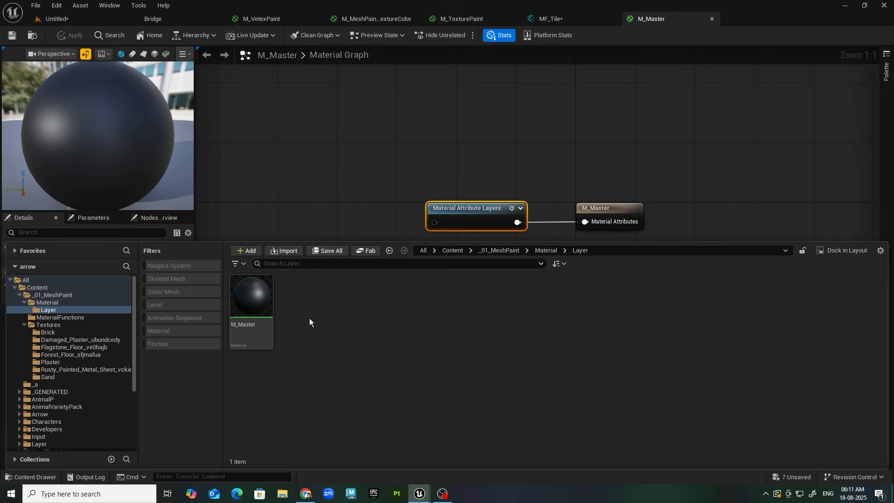
Step: Create a material instance of M_Master named M_Master_Inst in the Layer folder and save it
{"action": "right_click", "coordinate": [262, 292]}
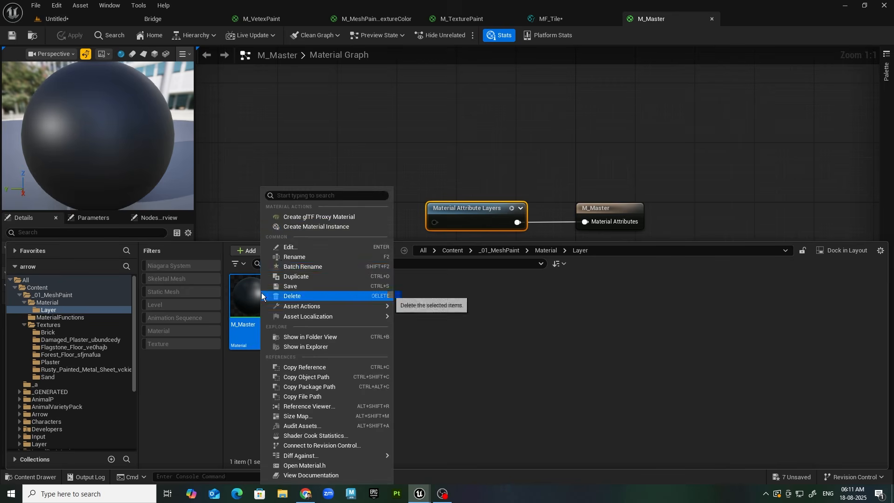
{"action": "left_click", "coordinate": [325, 226]}
{"action": "key", "text": "Return"}
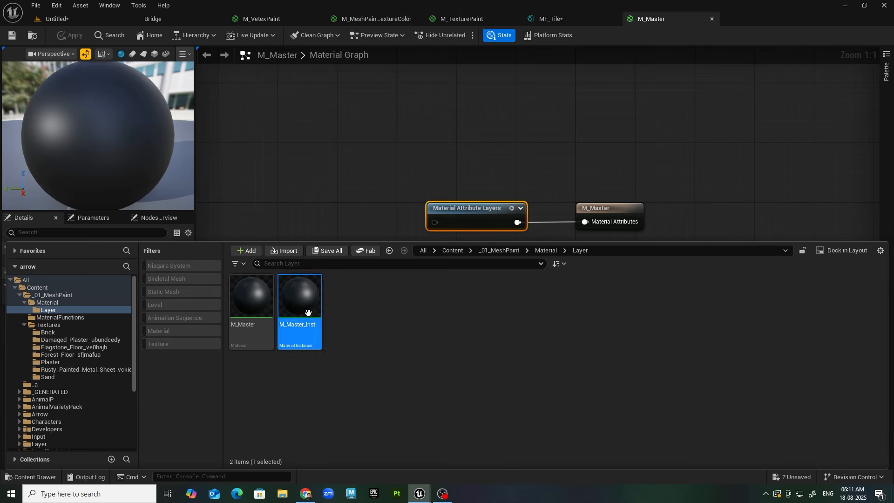
{"action": "key", "text": "ctrl+s"}
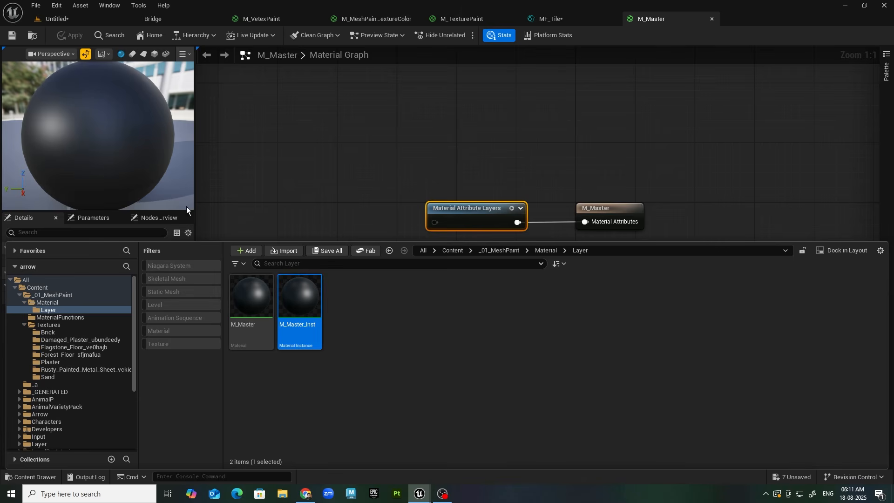
Step: Apply the M_Master_Inst material instance to the box in the level
{"action": "left_click", "coordinate": [73, 15]}
{"action": "left_click", "coordinate": [33, 476]}
{"action": "left_click_drag", "start_coordinate": [303, 341], "coordinate": [151, 499]}
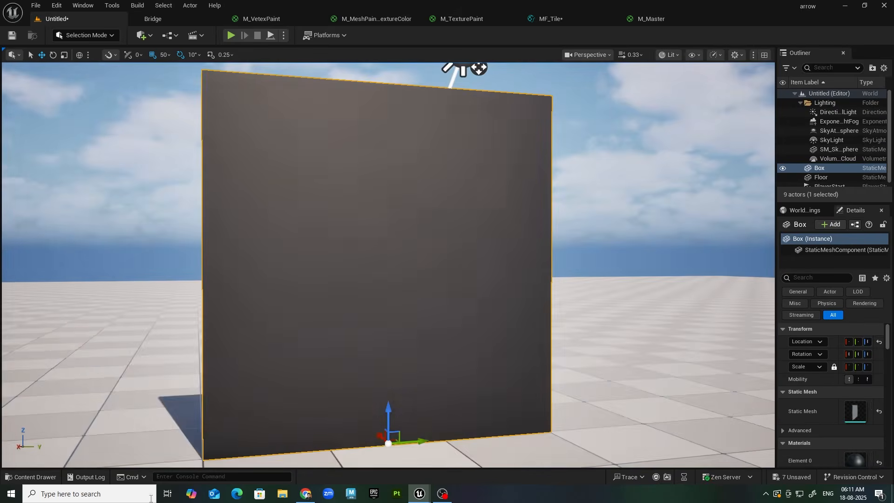
Step: Open M_Master_Inst and expand the Background layer in its layer parameters
{"action": "left_click", "coordinate": [33, 476]}
{"action": "double_click", "coordinate": [297, 347]}
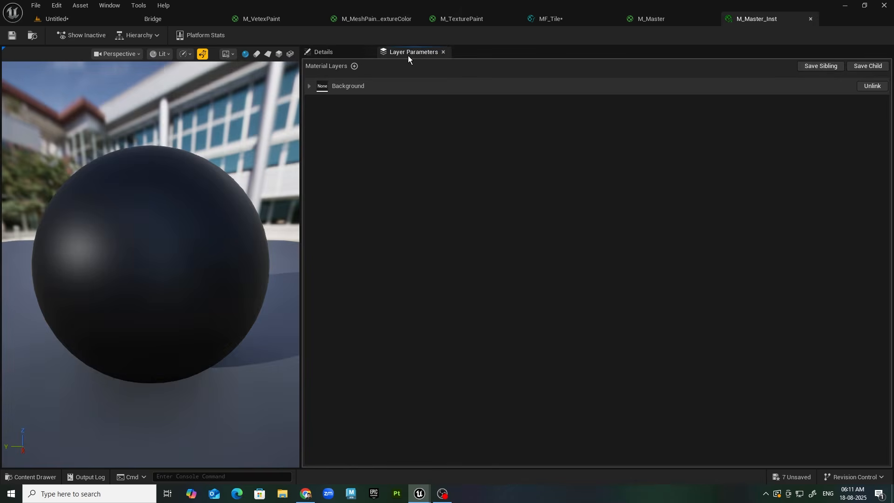
{"action": "left_click", "coordinate": [308, 86]}
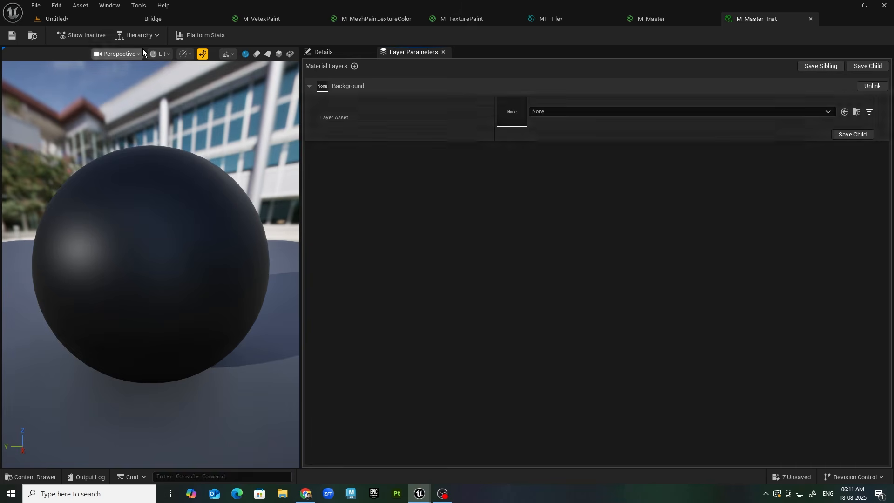
Step: Create a Material Layer asset named ML_Brick in the Layer folder
{"action": "left_click", "coordinate": [55, 19]}
{"action": "left_click", "coordinate": [32, 476]}
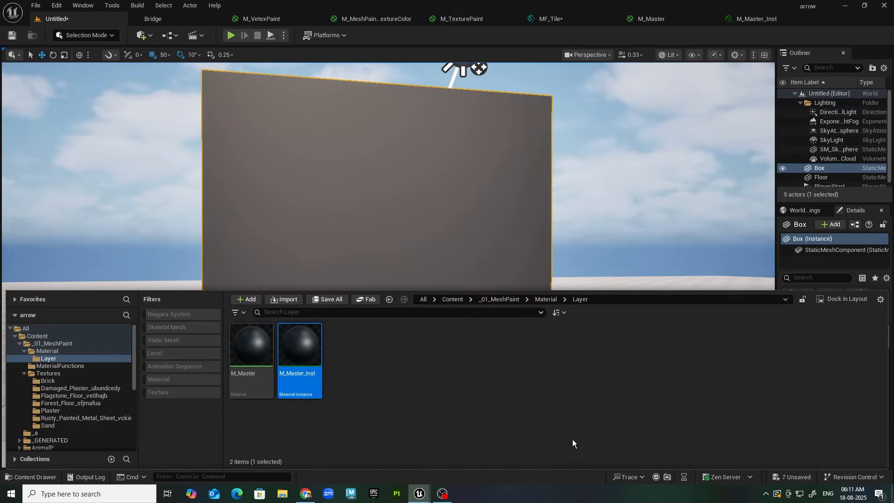
{"action": "right_click", "coordinate": [398, 382]}
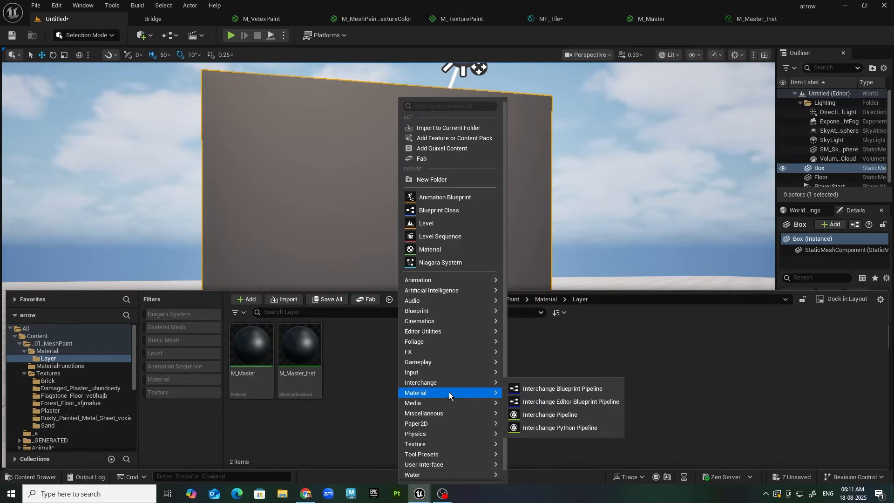
{"action": "mouse_move", "coordinate": [449, 392]}
{"action": "mouse_move", "coordinate": [536, 452]}
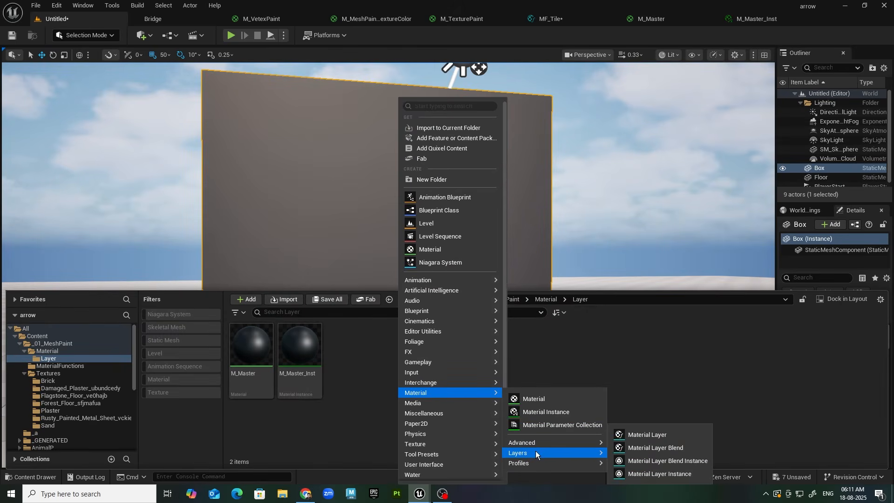
{"action": "left_click", "coordinate": [648, 434]}
{"action": "type", "text": "ML_Brick"}
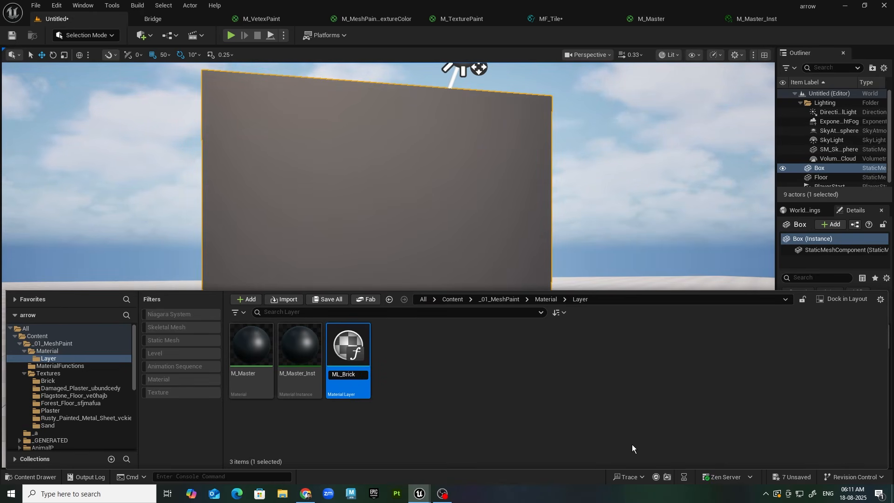
{"action": "key", "text": "Return"}
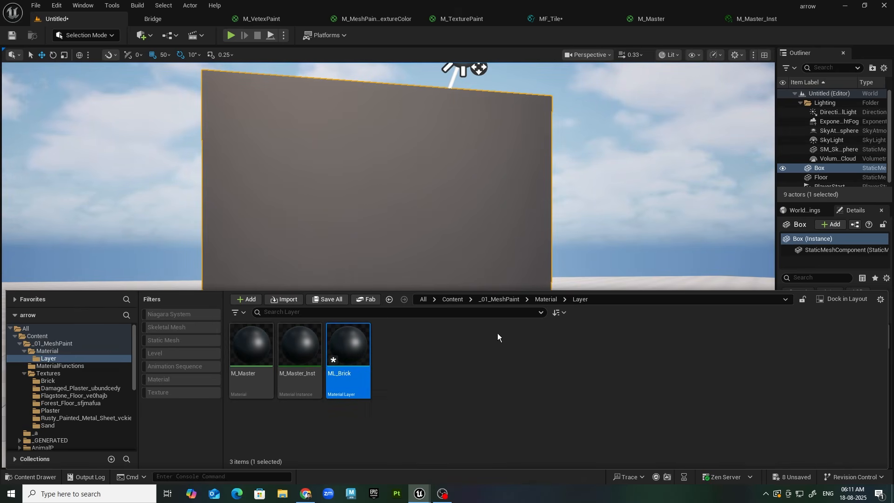
Step: Switch to the browser and look through the Poly Haven texture library from its home page
{"action": "left_click", "coordinate": [305, 493]}
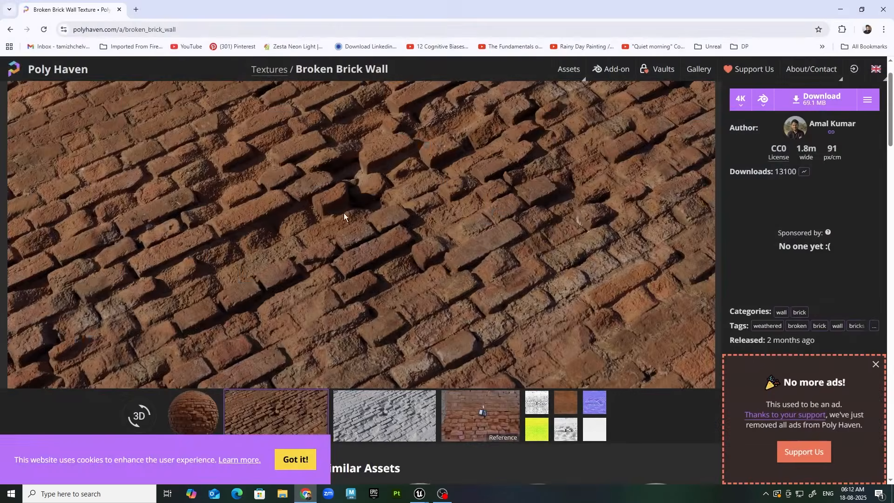
{"action": "scroll", "coordinate": [305, 120], "scroll_direction": "up", "scroll_amount": 1}
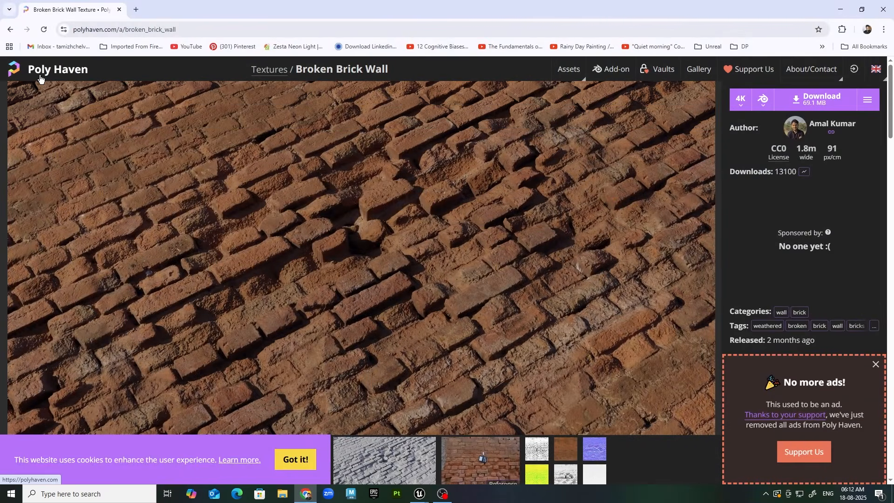
{"action": "left_click", "coordinate": [56, 72]}
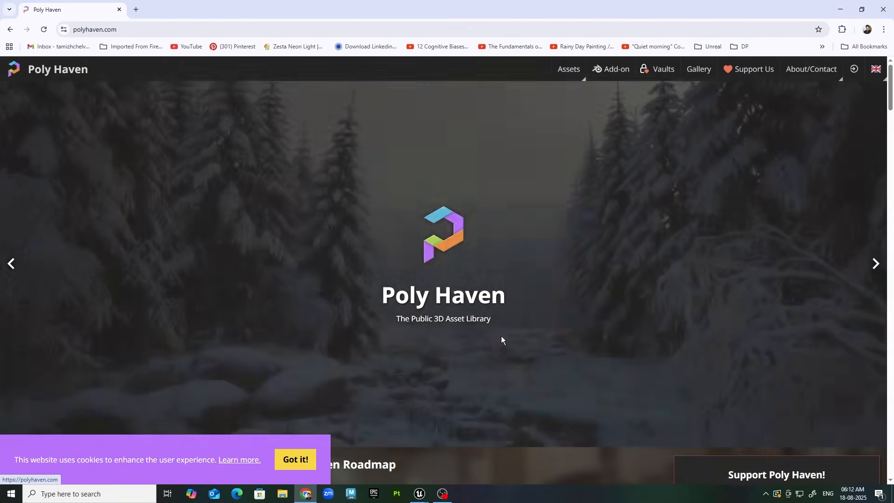
{"action": "scroll", "coordinate": [545, 333], "scroll_direction": "down", "scroll_amount": 5}
{"action": "scroll", "coordinate": [544, 333], "scroll_direction": "down", "scroll_amount": 3}
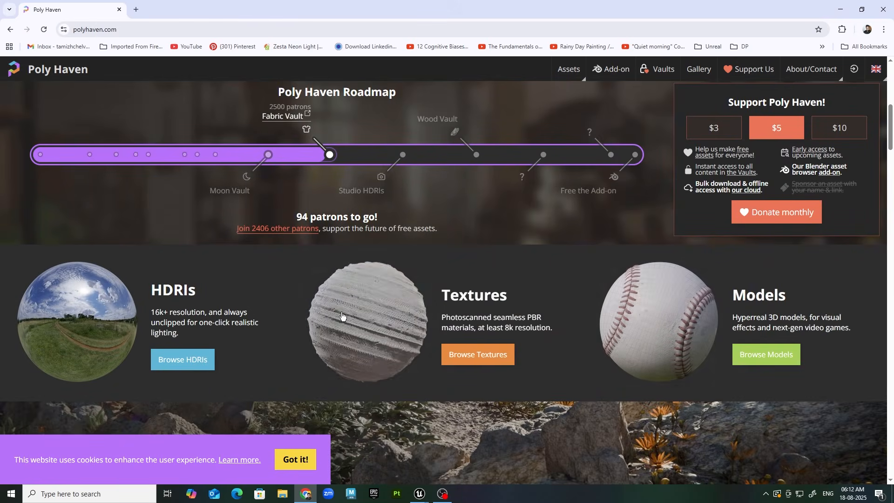
{"action": "left_click", "coordinate": [358, 321]}
{"action": "scroll", "coordinate": [472, 361], "scroll_direction": "down", "scroll_amount": 5}
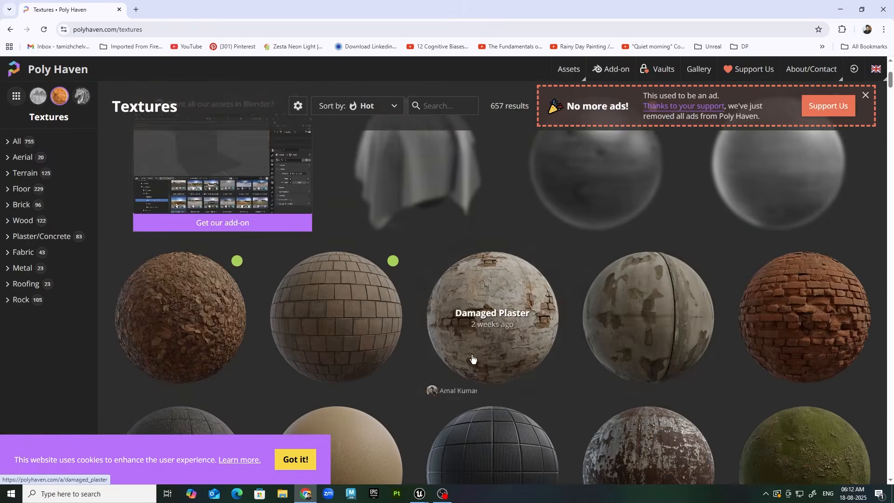
{"action": "scroll", "coordinate": [691, 363], "scroll_direction": "down", "scroll_amount": 4}
{"action": "scroll", "coordinate": [691, 363], "scroll_direction": "up", "scroll_amount": 4}
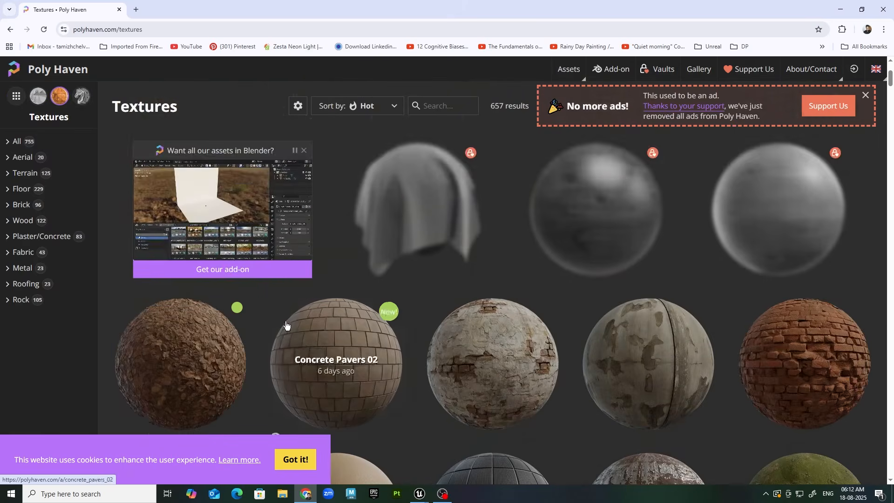
{"action": "left_click", "coordinate": [841, 12]}
Step: Open ML_Brick in the material editor and inspect its SetMaterialAttributes and Input Material Attributes nodes
{"action": "left_click", "coordinate": [425, 365]}
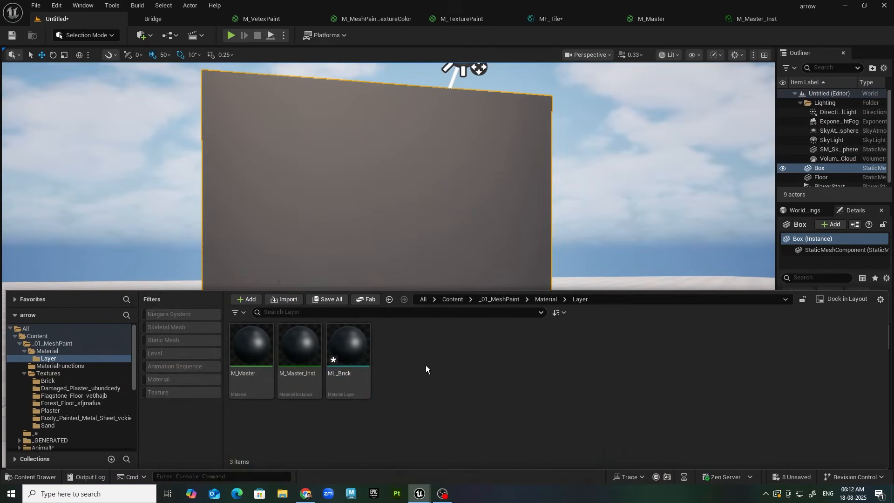
{"action": "double_click", "coordinate": [351, 349]}
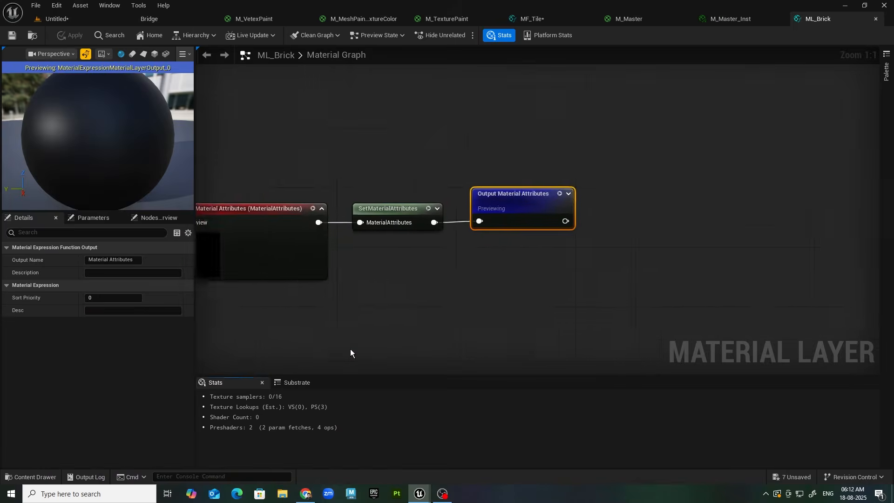
{"action": "right_click_drag", "start_coordinate": [344, 340], "coordinate": [528, 309]}
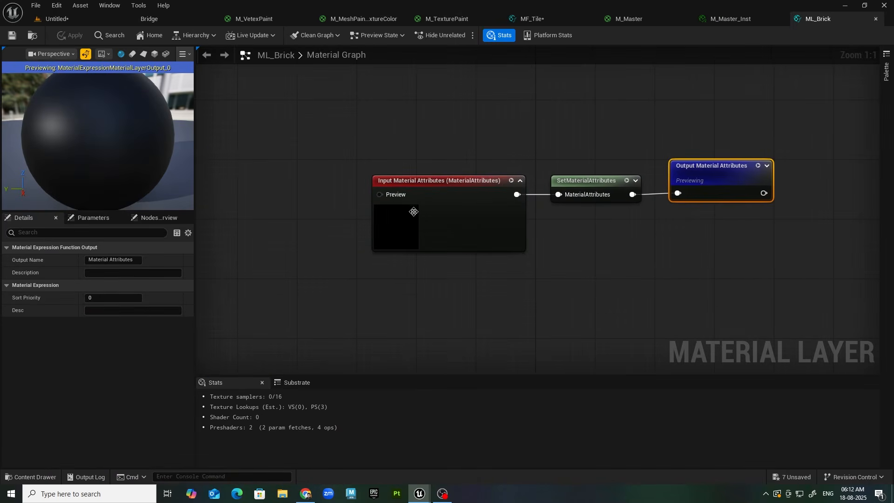
{"action": "left_click_drag", "start_coordinate": [578, 113], "coordinate": [610, 284]}
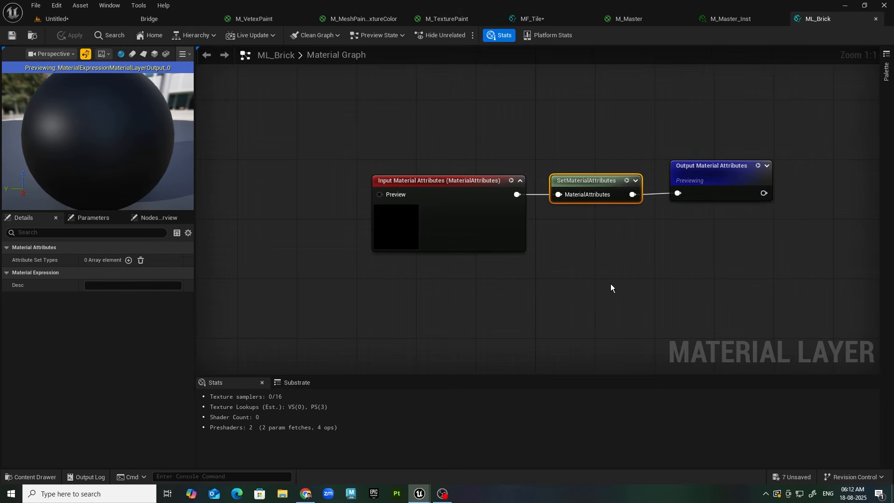
{"action": "left_click_drag", "start_coordinate": [429, 109], "coordinate": [467, 346]}
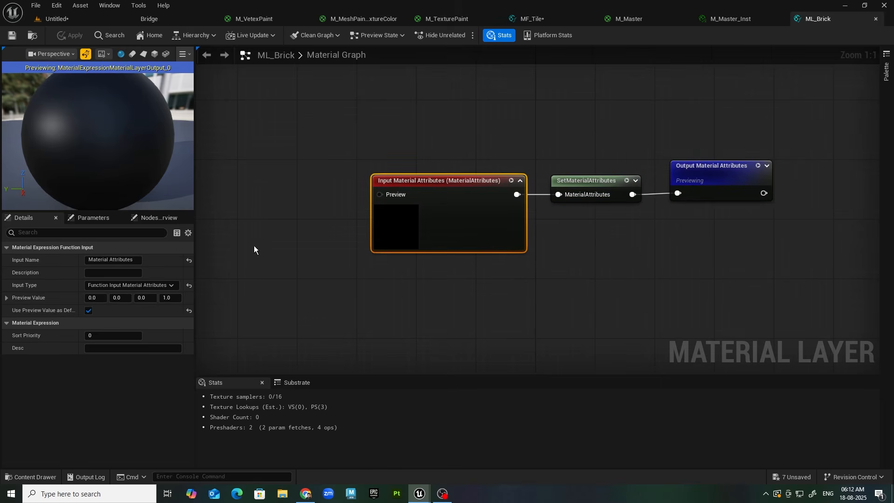
{"action": "right_click_drag", "start_coordinate": [300, 257], "coordinate": [445, 255]}
Step: Try a MakeMaterialAttributes node wired into the Preview input of Input Material Attributes, and delete it again
{"action": "right_click", "coordinate": [394, 208]}
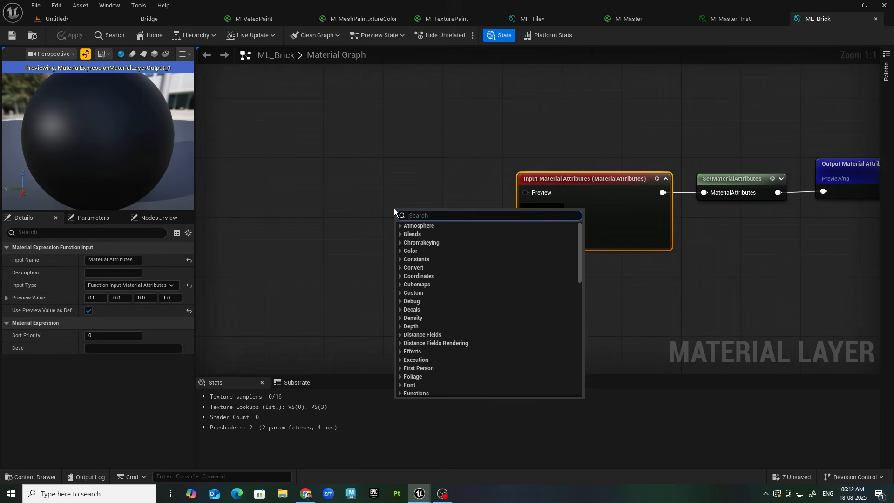
{"action": "type", "text": "make"}
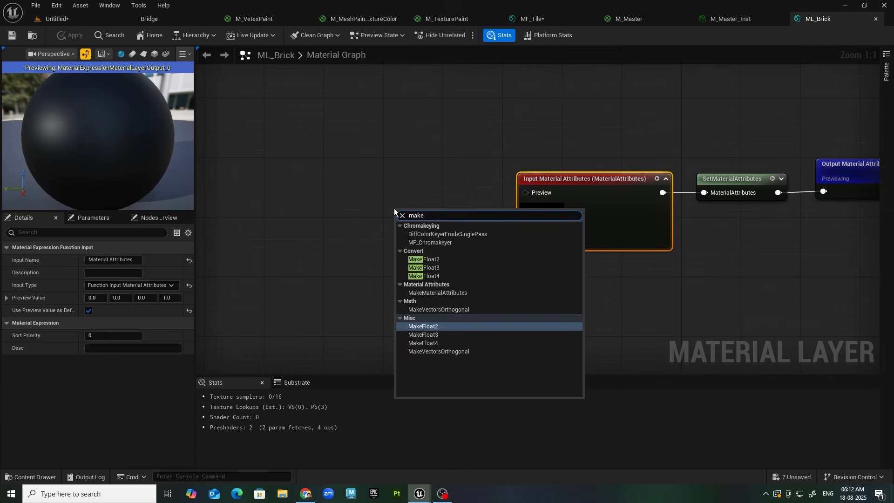
{"action": "type", "text": " mater"}
{"action": "left_click", "coordinate": [460, 233]}
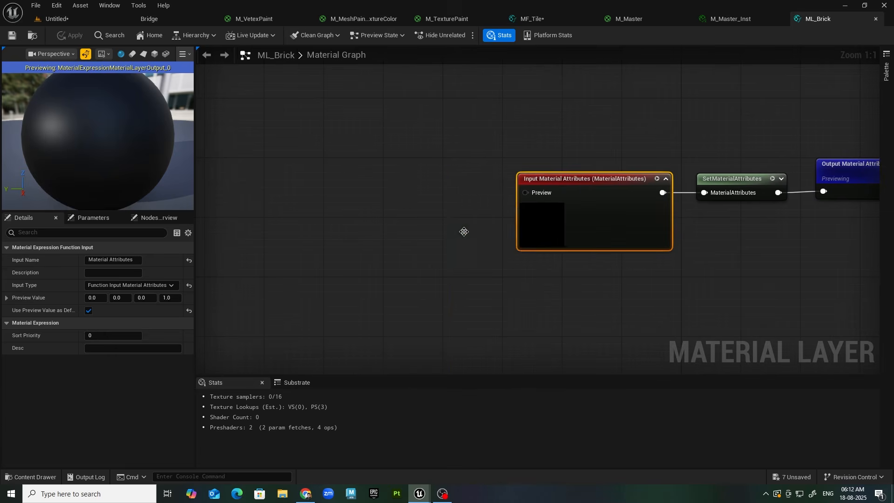
{"action": "left_click_drag", "start_coordinate": [440, 185], "coordinate": [526, 192]}
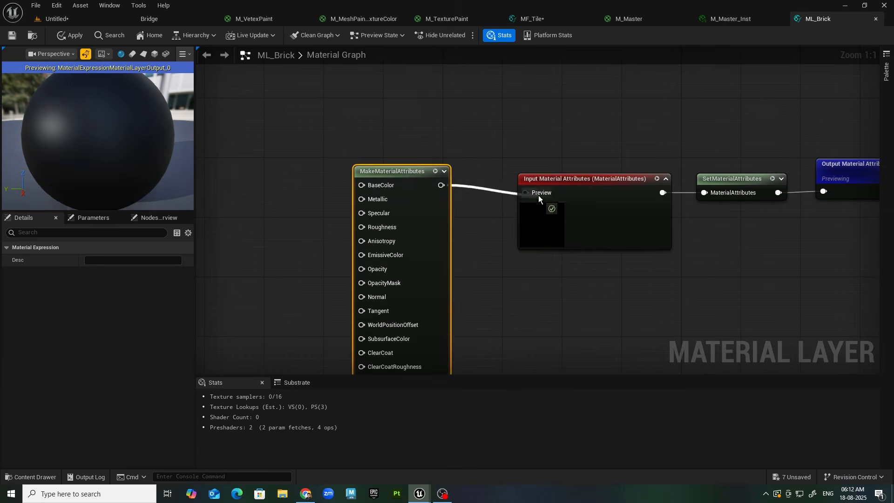
{"action": "right_click_drag", "start_coordinate": [365, 199], "coordinate": [472, 161]}
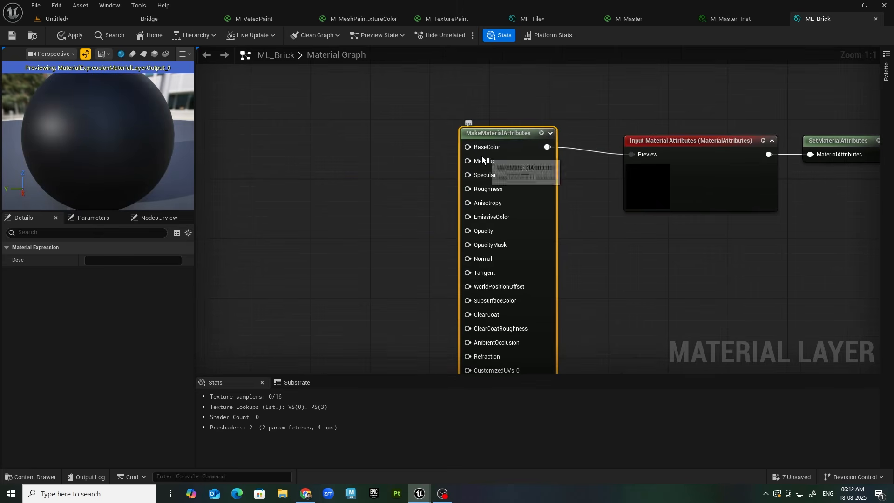
{"action": "scroll", "coordinate": [275, 213], "scroll_direction": "down", "scroll_amount": 1}
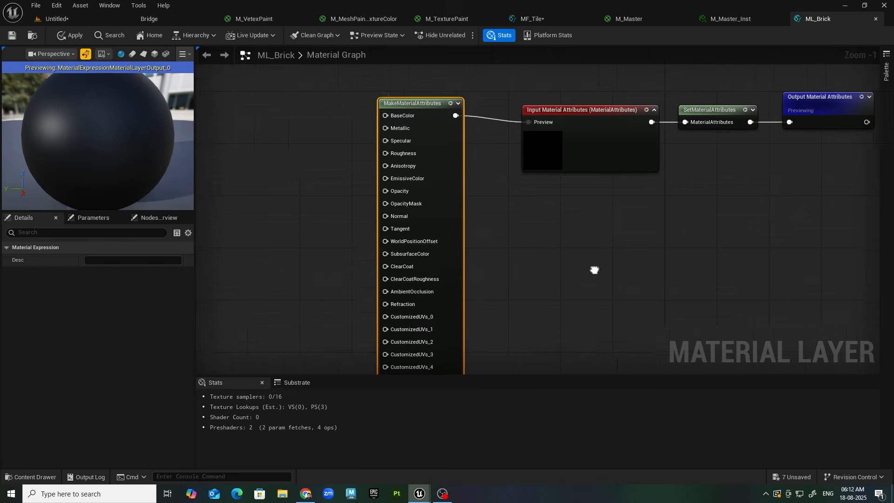
{"action": "key", "text": "Delete"}
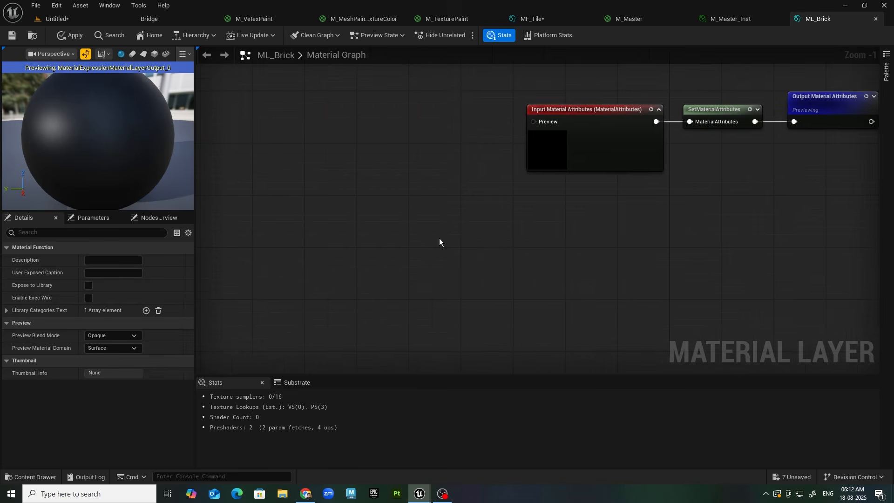
Step: Add the MF_Brick material function to the ML_Brick graph and connect its Brick_MA output to the Preview input of Input Material Attributes
{"action": "left_click", "coordinate": [47, 478]}
{"action": "left_click", "coordinate": [513, 250]}
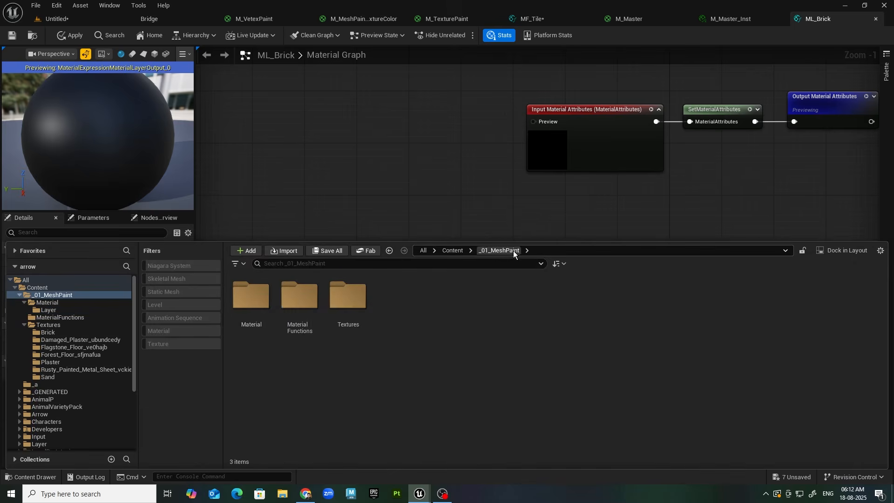
{"action": "left_click", "coordinate": [296, 296]}
{"action": "double_click", "coordinate": [297, 295]}
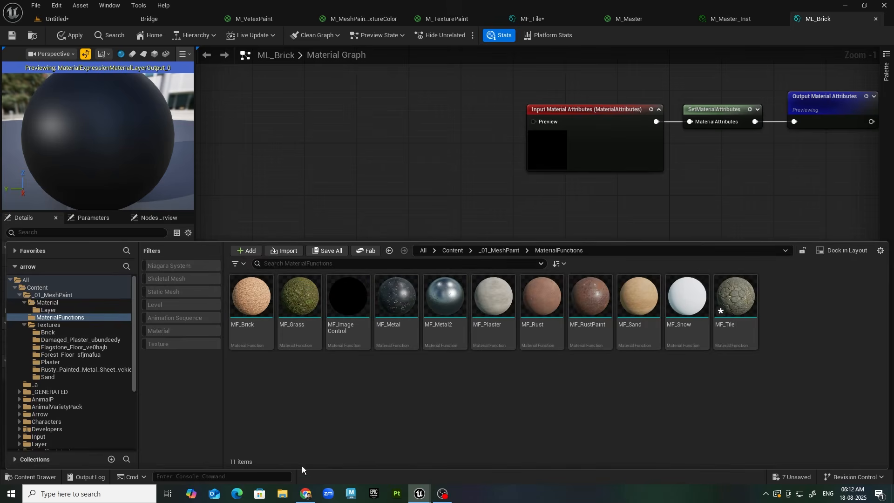
{"action": "left_click_drag", "start_coordinate": [250, 307], "coordinate": [409, 154]}
{"action": "key", "text": "Home"}
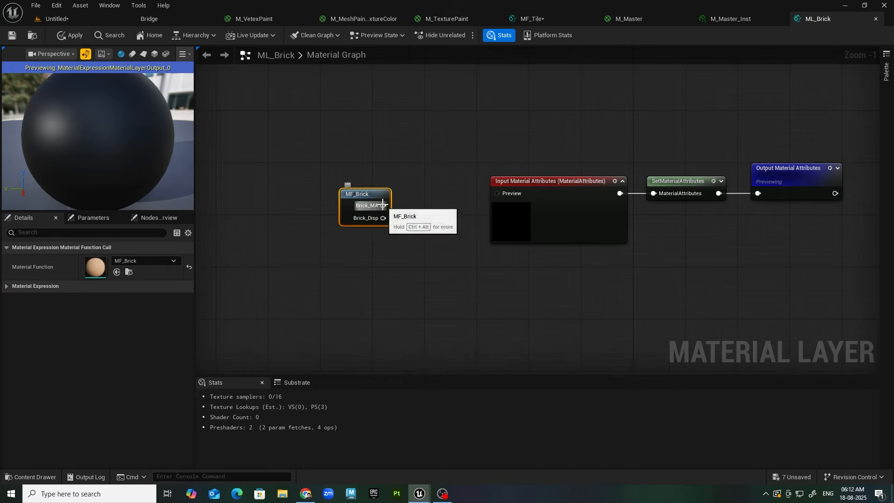
{"action": "left_click_drag", "start_coordinate": [383, 206], "coordinate": [504, 194]}
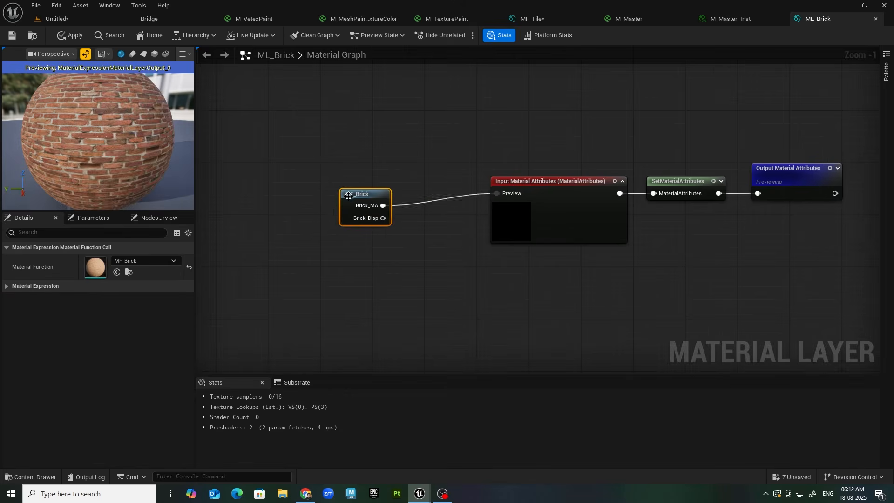
{"action": "left_click_drag", "start_coordinate": [349, 195], "coordinate": [389, 194]}
Step: Open M_Master_Inst in a floating window over the level viewport and bring up its layer parameters
{"action": "left_click", "coordinate": [53, 19]}
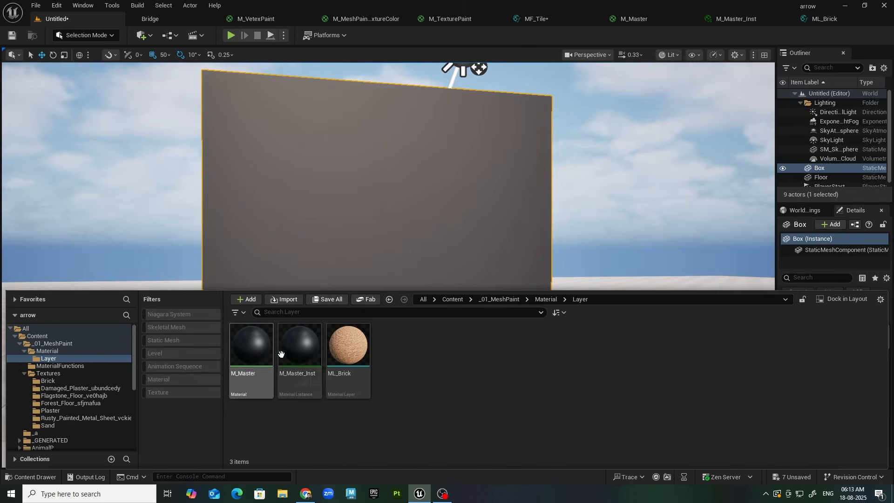
{"action": "double_click", "coordinate": [316, 350]}
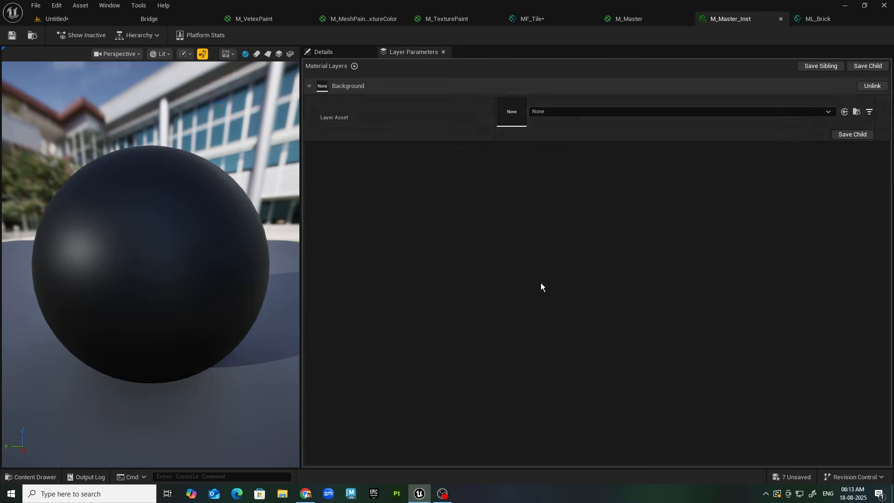
{"action": "left_click_drag", "start_coordinate": [757, 21], "coordinate": [350, 267]}
{"action": "left_click", "coordinate": [46, 18]}
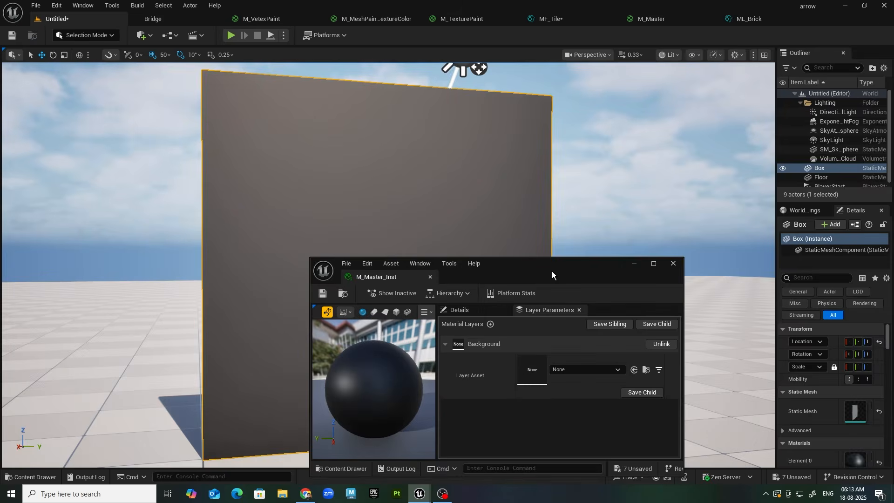
{"action": "left_click_drag", "start_coordinate": [552, 271], "coordinate": [653, 155]}
{"action": "left_click", "coordinate": [575, 195]}
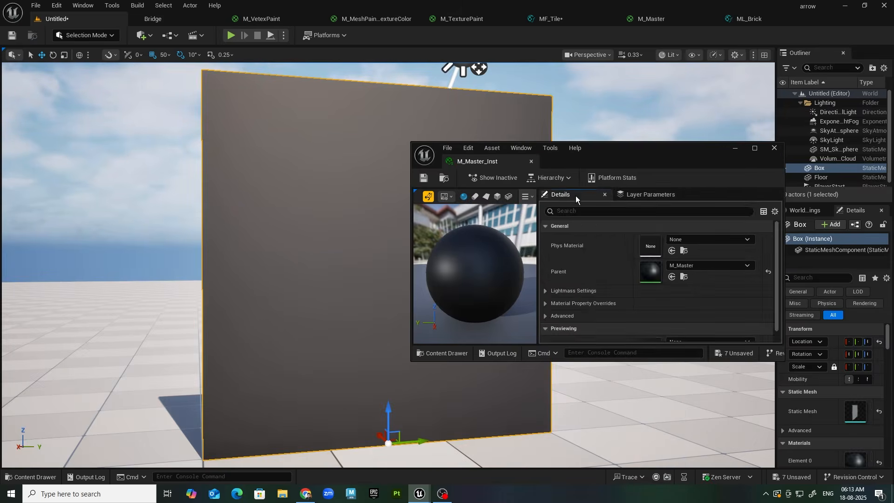
{"action": "left_click", "coordinate": [655, 192]}
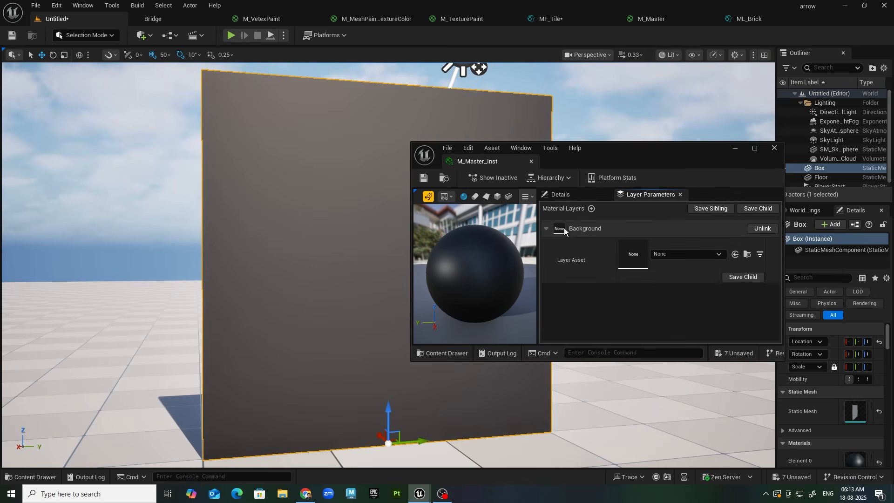
{"action": "left_click", "coordinate": [546, 228]}
{"action": "left_click", "coordinate": [546, 227]}
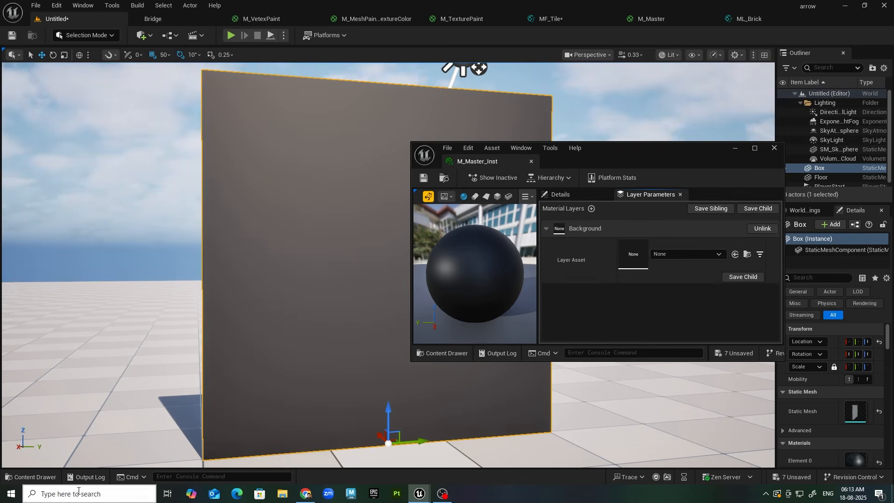
Step: Assign ML_Brick as the Background layer asset of M_Master_Inst and check the brick on the box
{"action": "left_click", "coordinate": [31, 477]}
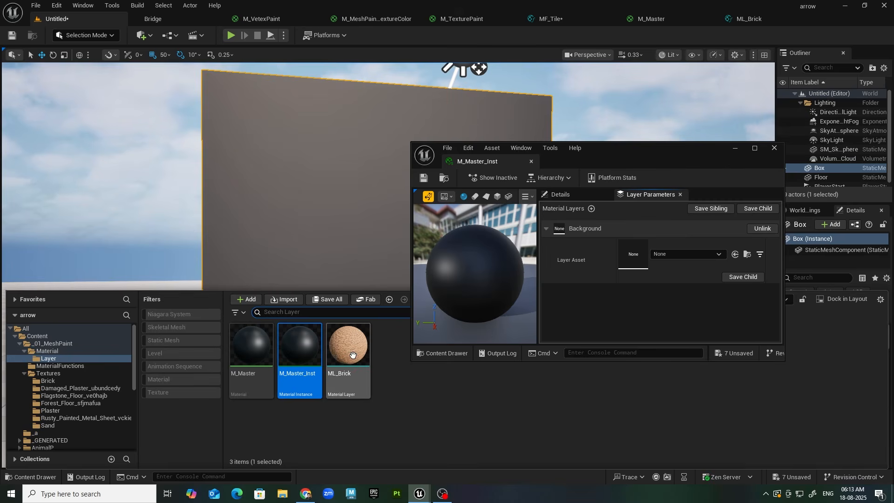
{"action": "left_click", "coordinate": [353, 356]}
{"action": "left_click", "coordinate": [735, 255]}
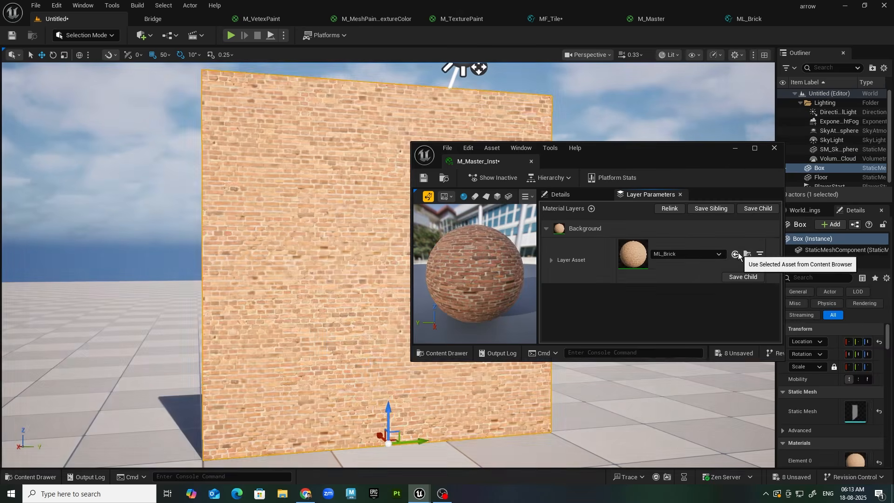
{"action": "left_click_drag", "start_coordinate": [364, 304], "coordinate": [345, 298], "text": "alt"}
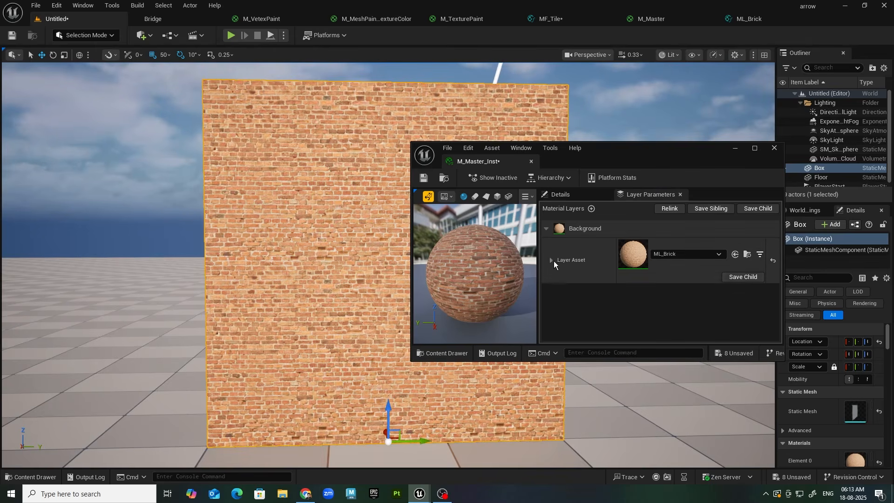
Step: Override Brick_Tile in the Background layer's brick parameters and set it to 1.0
{"action": "left_click", "coordinate": [551, 260]}
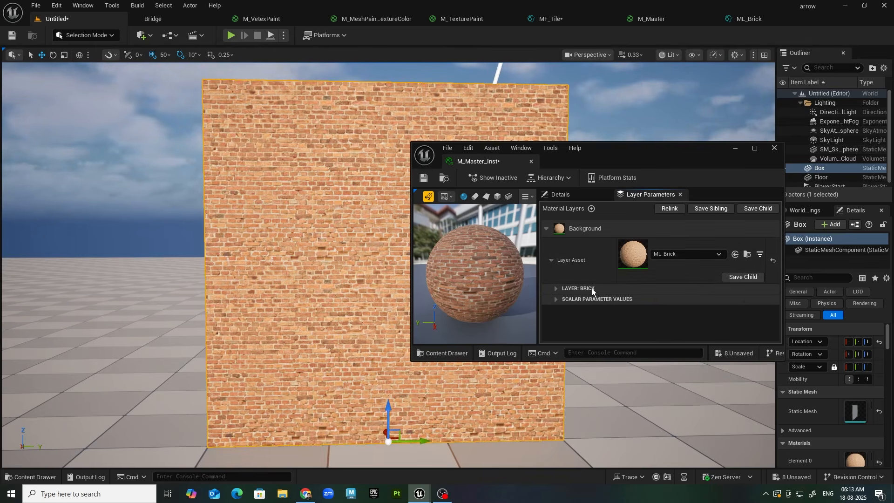
{"action": "left_click", "coordinate": [555, 287]}
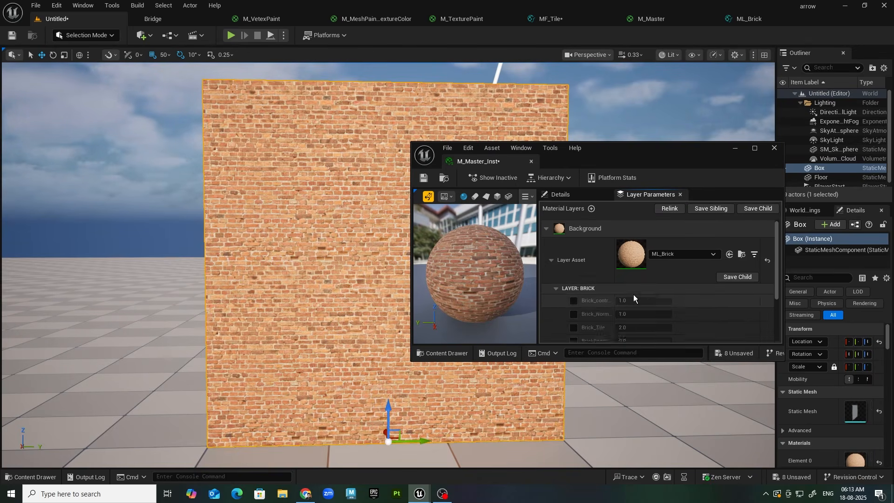
{"action": "scroll", "coordinate": [633, 294], "scroll_direction": "down", "scroll_amount": 3}
{"action": "left_click_drag", "start_coordinate": [244, 313], "coordinate": [251, 311], "text": "alt"}
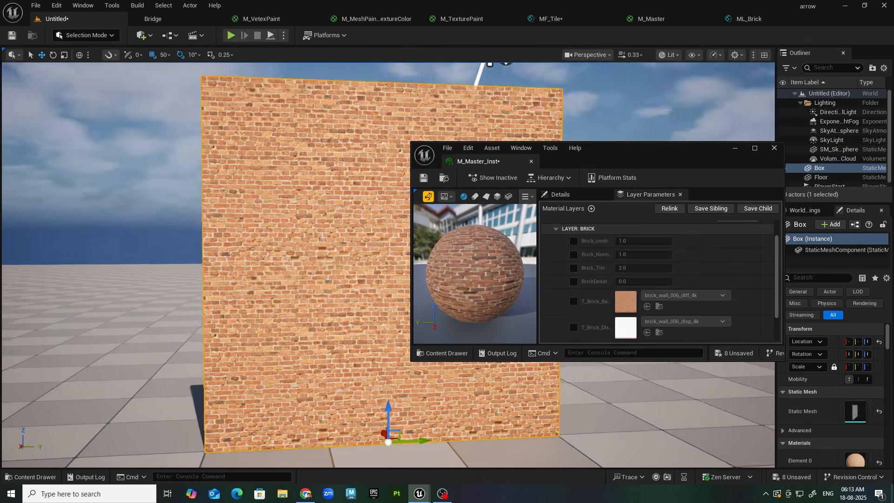
{"action": "left_click", "coordinate": [574, 265]}
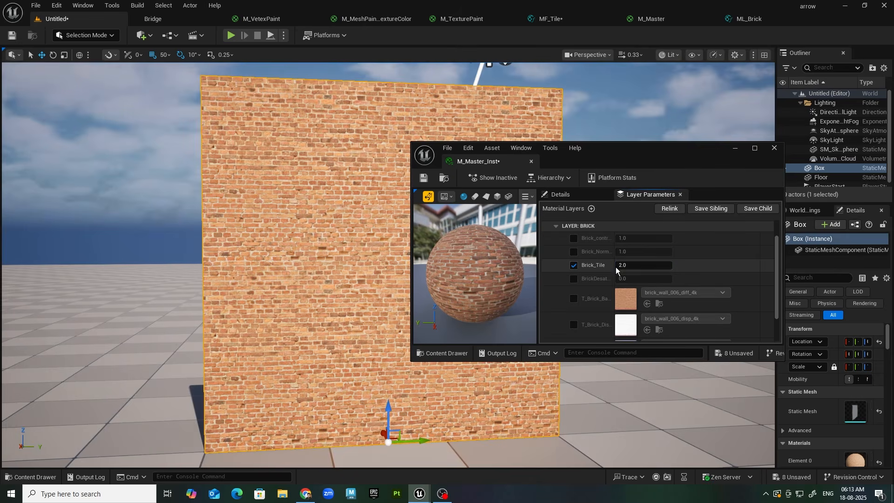
{"action": "key", "text": "Return"}
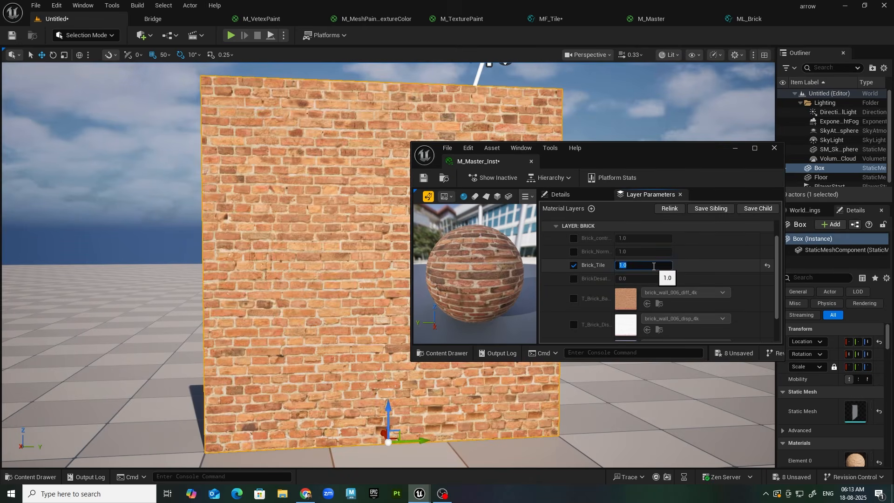
{"action": "mouse_move", "coordinate": [298, 270]}
{"action": "left_mouse_down", "text": "alt"}
{"action": "mouse_move", "coordinate": [330, 303]}
{"action": "mouse_move", "coordinate": [284, 270]}
{"action": "left_mouse_up", "text": "alt"}
{"action": "scroll", "coordinate": [588, 331], "scroll_direction": "down", "scroll_amount": 3}
{"action": "scroll", "coordinate": [618, 308], "scroll_direction": "up", "scroll_amount": 5}
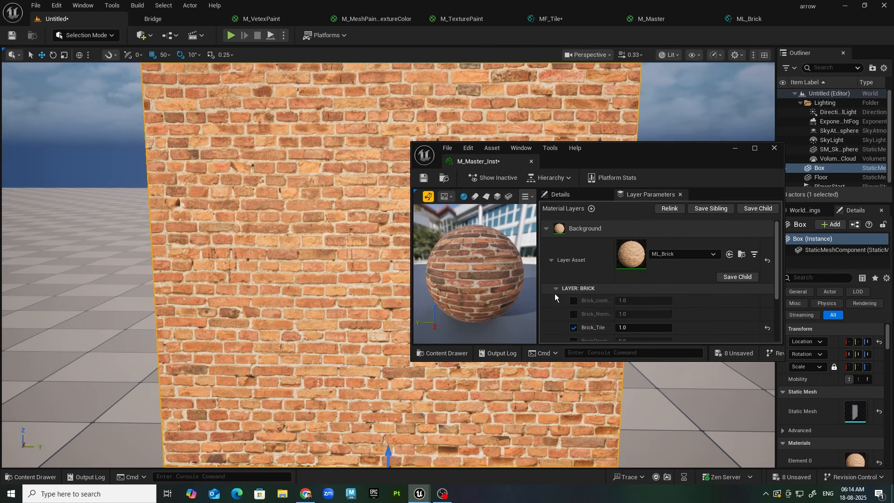
Step: Collapse the Background layer, add a new material layer above it and rename that layer Plaster
{"action": "left_click", "coordinate": [555, 291]}
{"action": "left_click", "coordinate": [551, 259]}
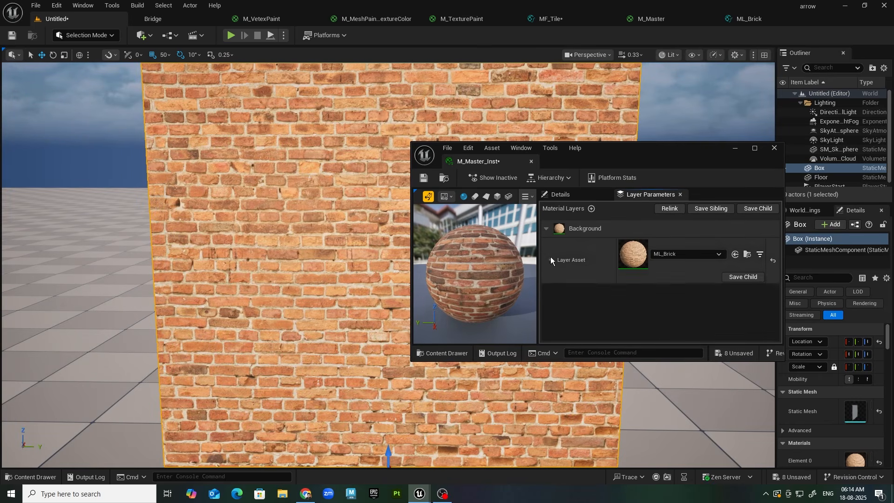
{"action": "left_click", "coordinate": [549, 228]}
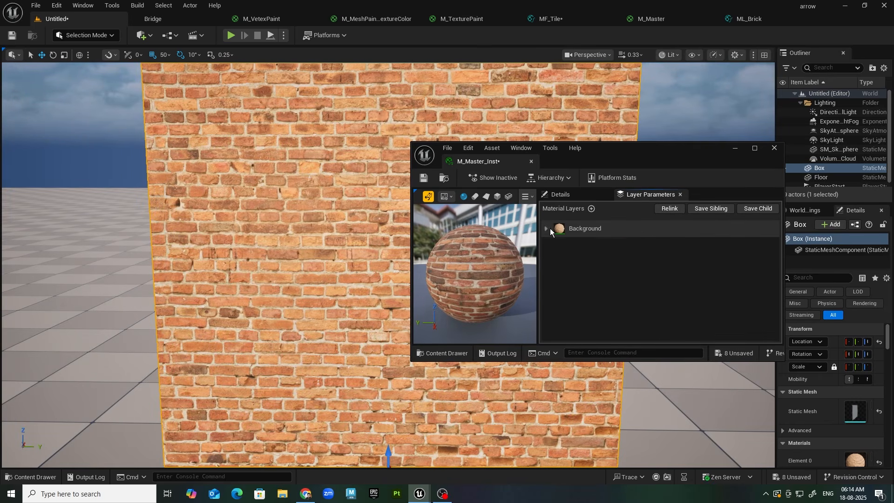
{"action": "left_click", "coordinate": [592, 208]}
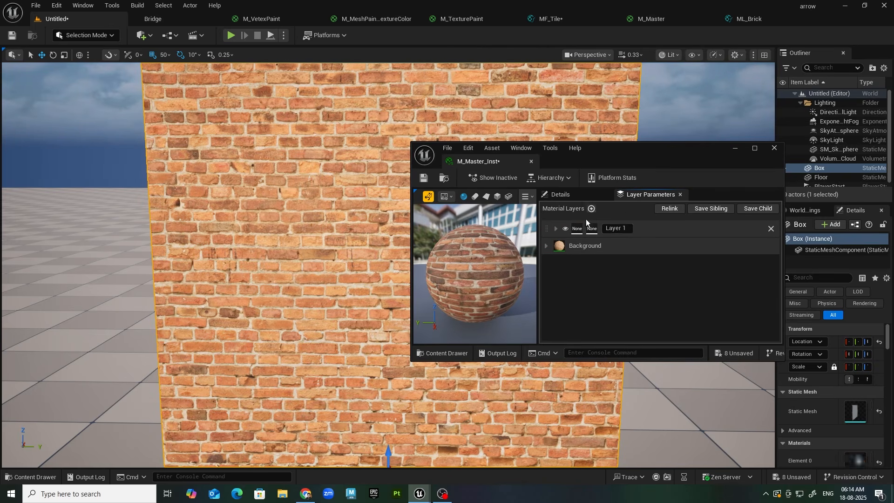
{"action": "left_click", "coordinate": [624, 229]}
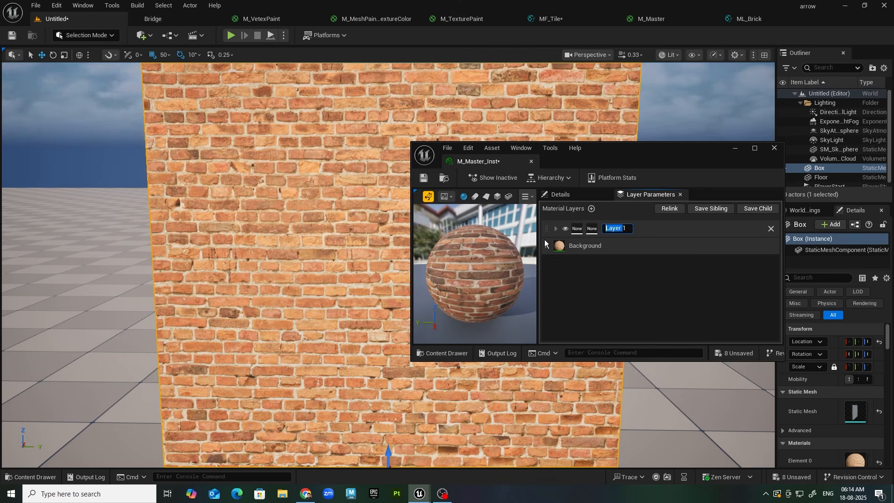
{"action": "type", "text": "Plaster"}
{"action": "key", "text": "Return"}
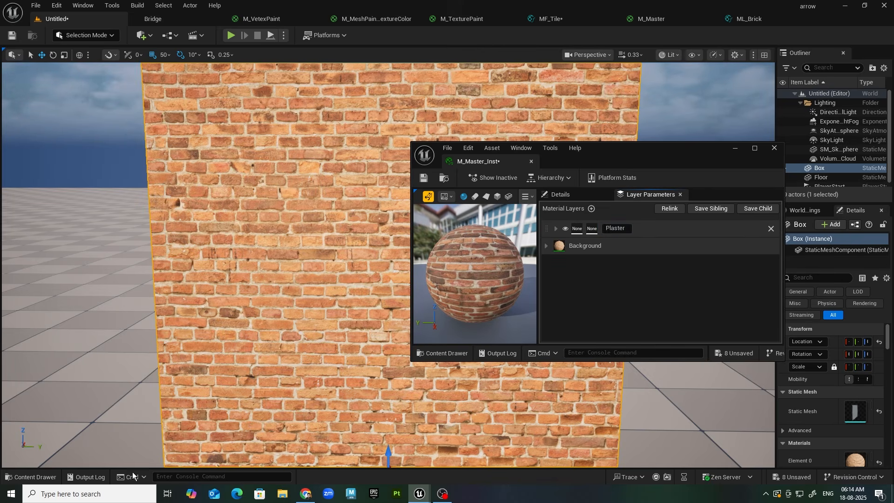
Step: Minimize the M_Master_Inst window and create a Material Layer asset named ML_Plaster in the Layer folder
{"action": "left_click", "coordinate": [33, 476]}
{"action": "left_click", "coordinate": [735, 148]}
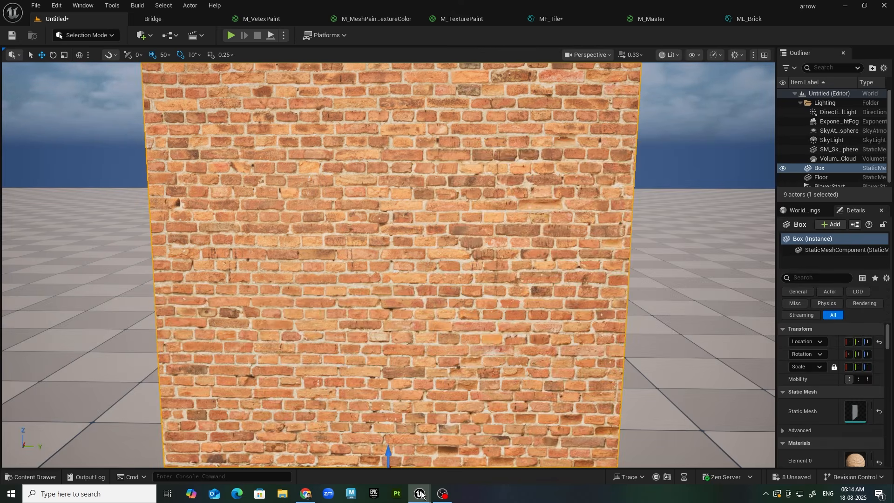
{"action": "left_click", "coordinate": [33, 476]}
{"action": "right_click", "coordinate": [408, 352]}
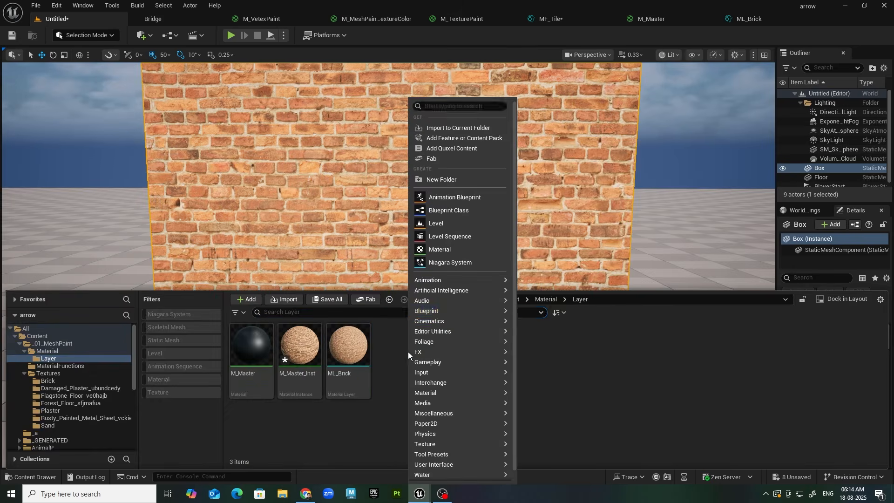
{"action": "mouse_move", "coordinate": [460, 392]}
{"action": "mouse_move", "coordinate": [546, 452]}
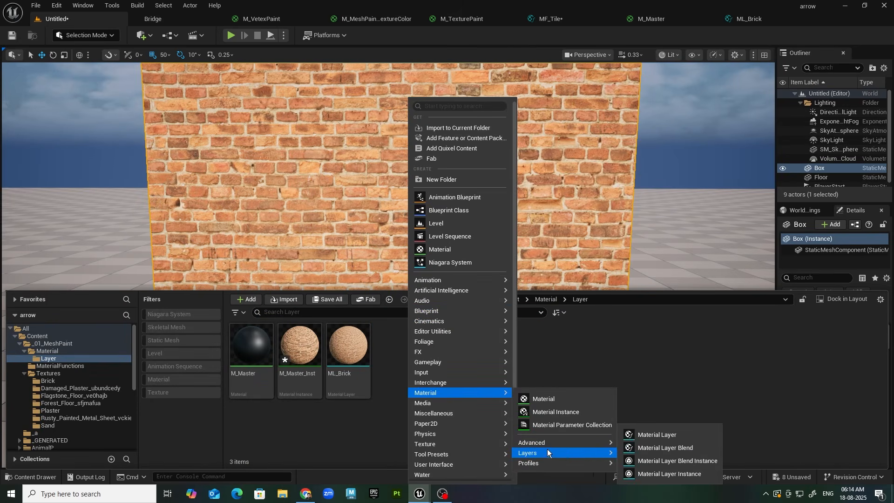
{"action": "left_click", "coordinate": [671, 438]}
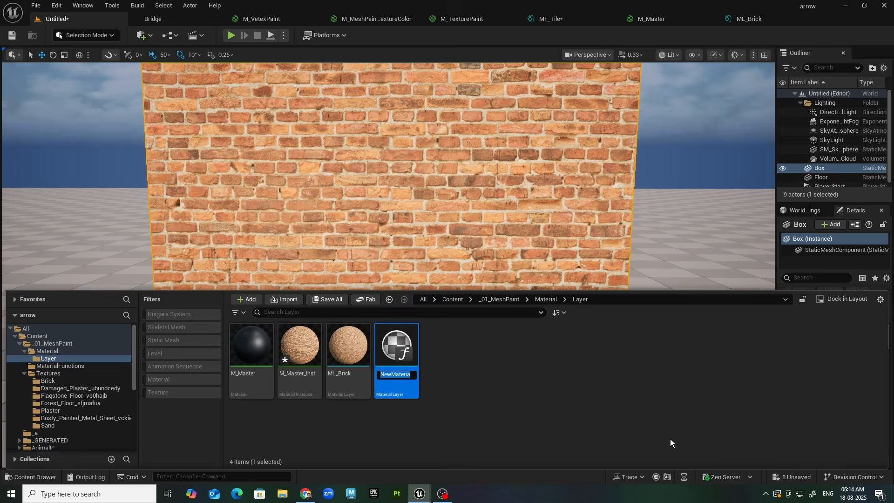
{"action": "type", "text": "ML_Plas"}
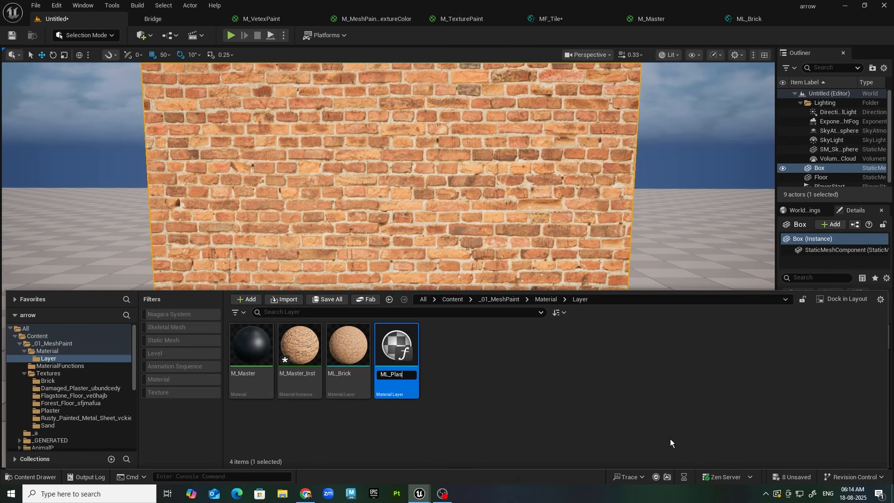
{"action": "type", "text": "ter"}
{"action": "key", "text": "Return"}
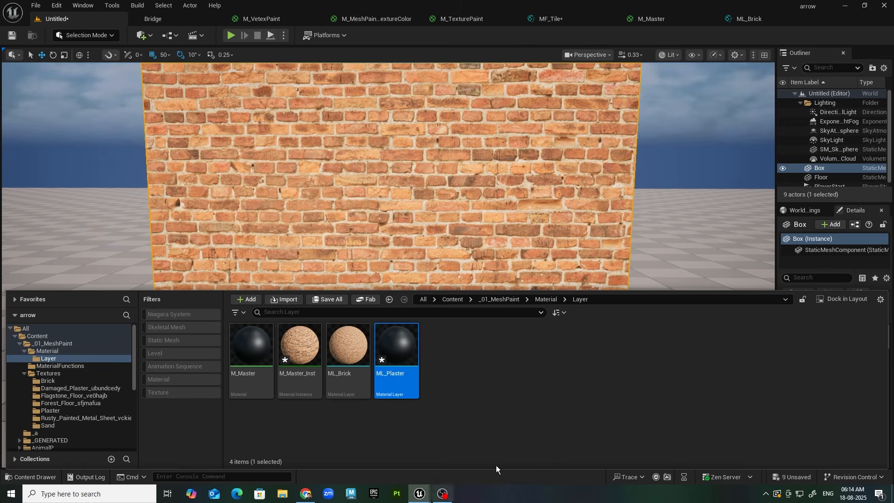
Step: Open ML_Plaster, add the MF_Plaster material function and connect its Plaster_MA output to the Preview input of Input Material Attributes
{"action": "double_click", "coordinate": [409, 345]}
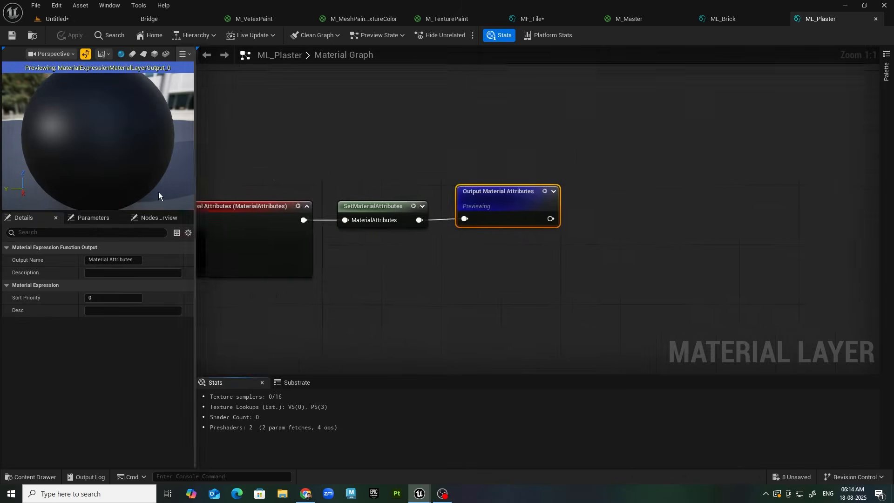
{"action": "left_click", "coordinate": [31, 476]}
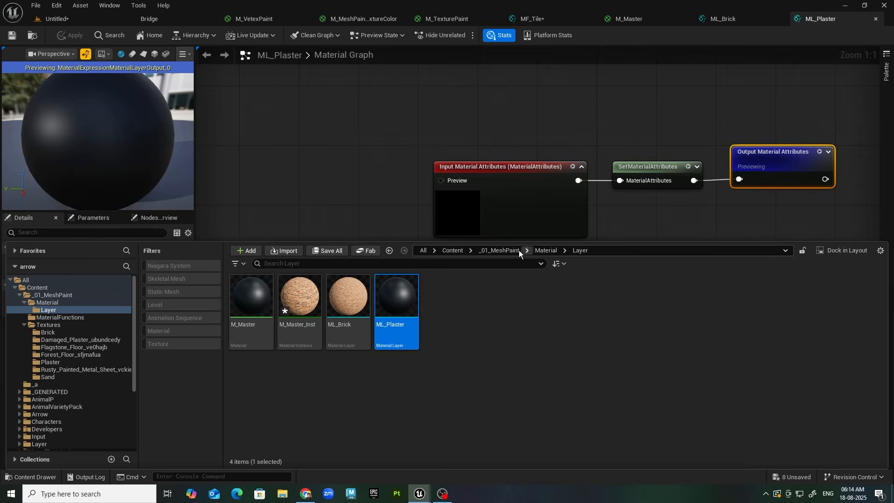
{"action": "left_click", "coordinate": [498, 250]}
{"action": "double_click", "coordinate": [301, 296]}
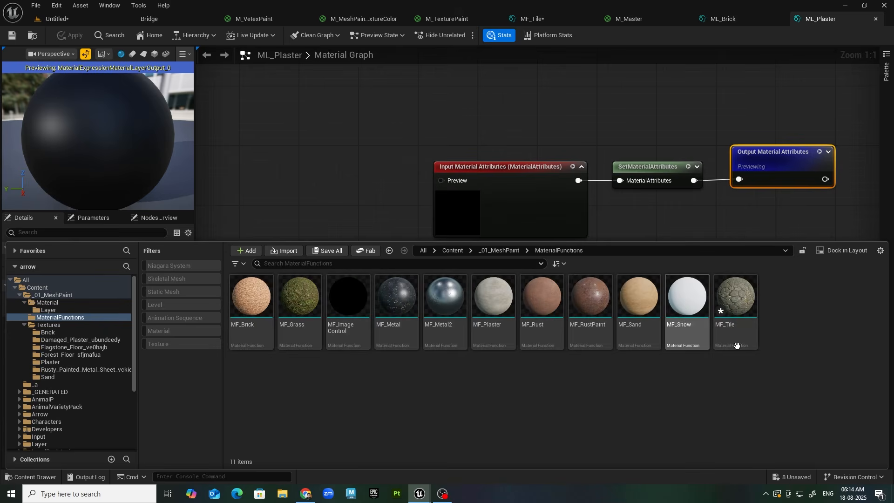
{"action": "left_click_drag", "start_coordinate": [493, 321], "coordinate": [440, 181]}
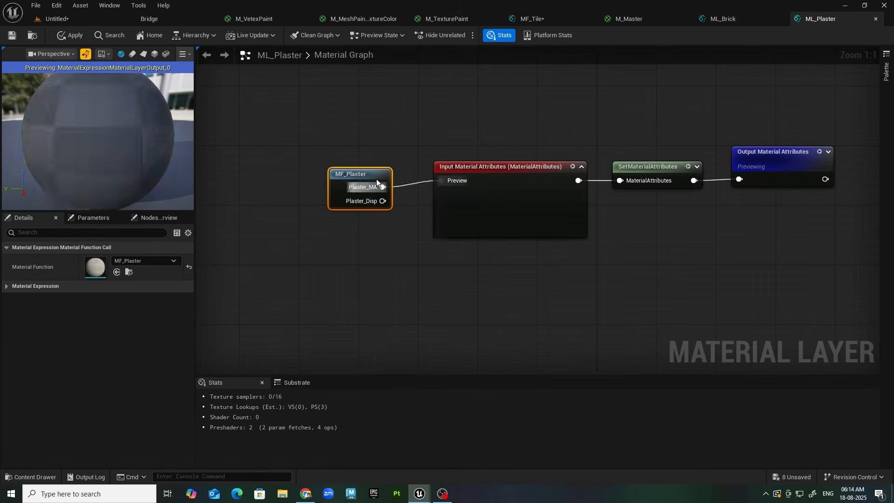
{"action": "left_click_drag", "start_coordinate": [364, 175], "coordinate": [364, 168]}
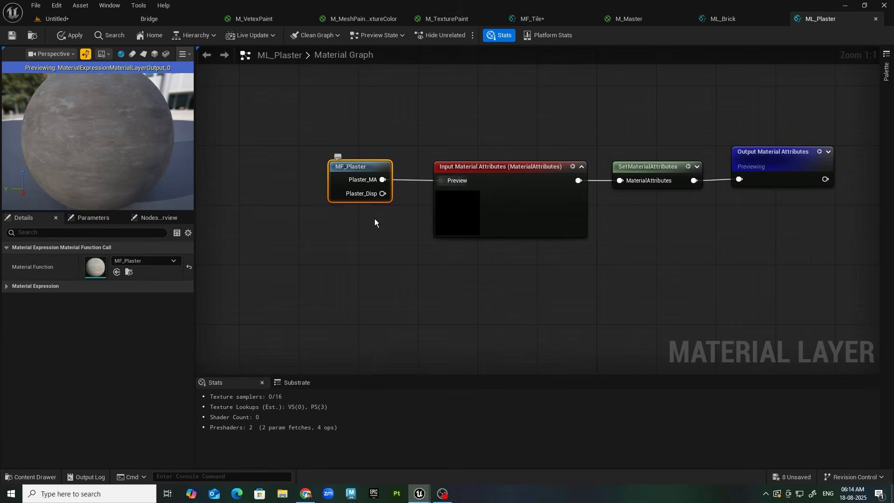
Step: Open the MF_Plaster function graph, examine its texture, MakeMaterialAttributes and displacement output nodes, and close it
{"action": "double_click", "coordinate": [355, 167]}
{"action": "right_click_drag", "start_coordinate": [438, 274], "coordinate": [722, 152]}
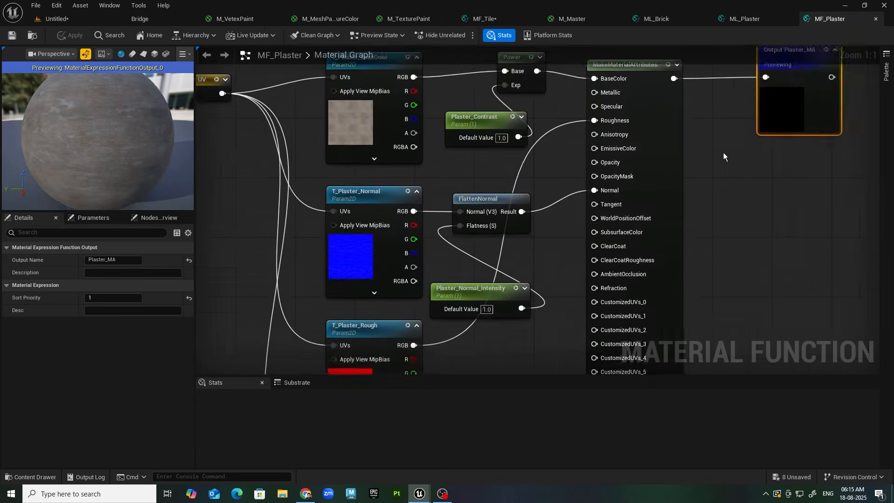
{"action": "scroll", "coordinate": [536, 179], "scroll_direction": "down", "scroll_amount": 2}
{"action": "right_click_drag", "start_coordinate": [521, 266], "coordinate": [449, 262]}
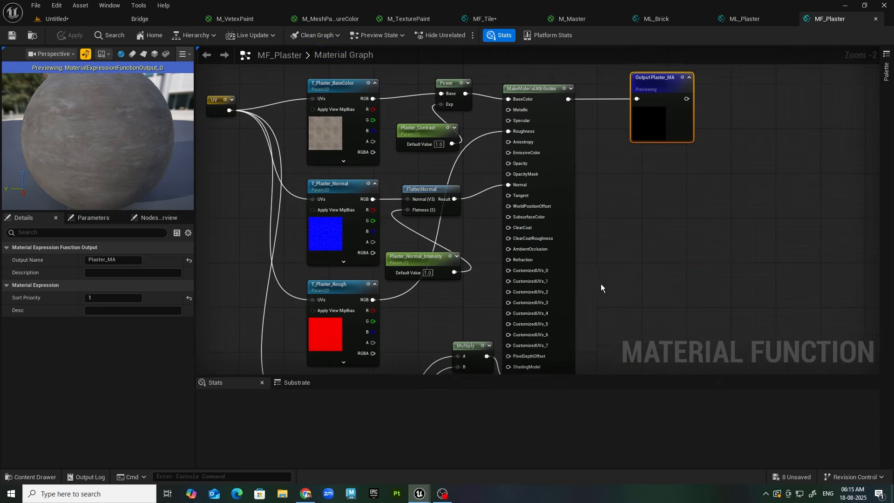
{"action": "right_click_drag", "start_coordinate": [600, 280], "coordinate": [589, 184]}
{"action": "scroll", "coordinate": [404, 166], "scroll_direction": "down", "scroll_amount": 1}
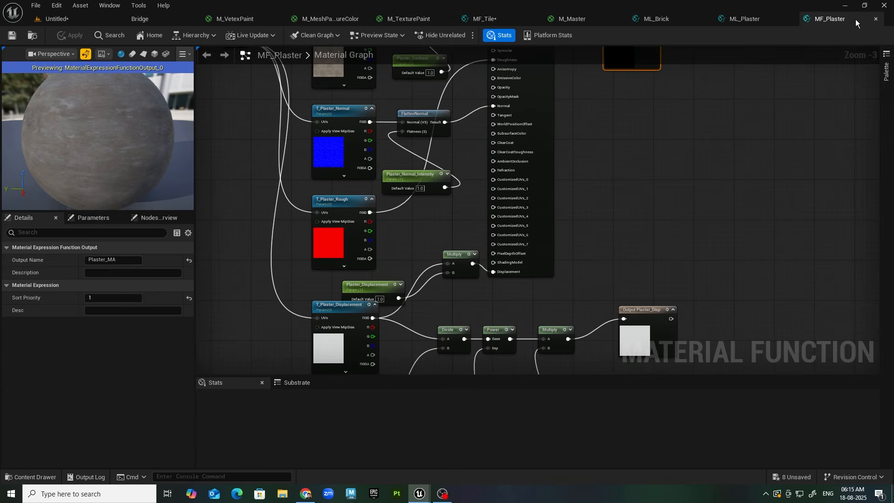
{"action": "left_click", "coordinate": [875, 19]}
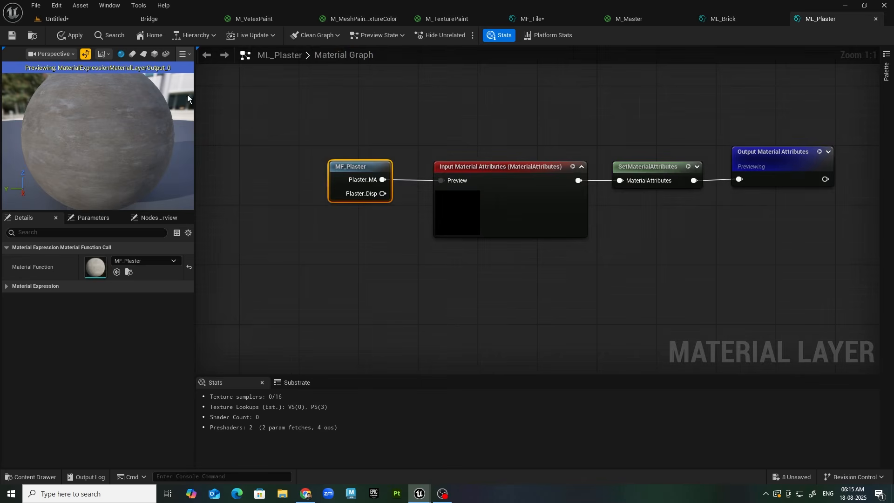
Step: Return to the Untitled level, bring back the M_Master_Inst window and expand its Plaster layer
{"action": "left_click", "coordinate": [71, 18]}
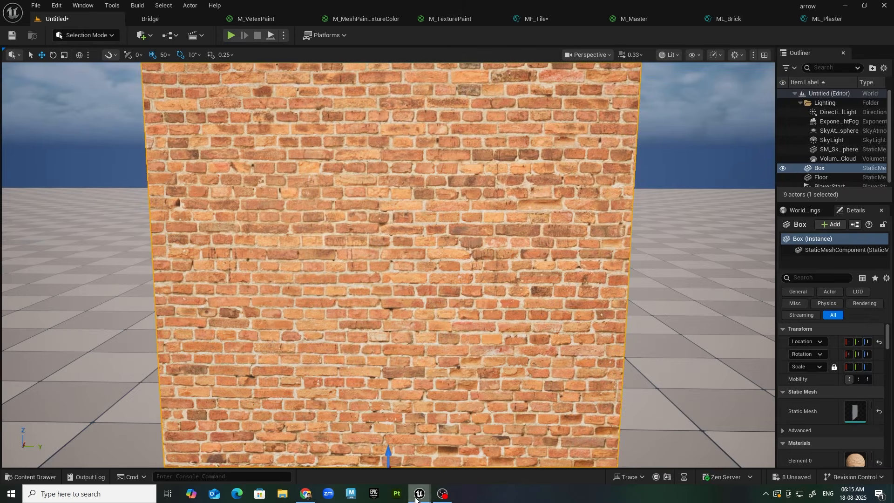
{"action": "mouse_move", "coordinate": [419, 493]}
{"action": "left_click", "coordinate": [503, 435]}
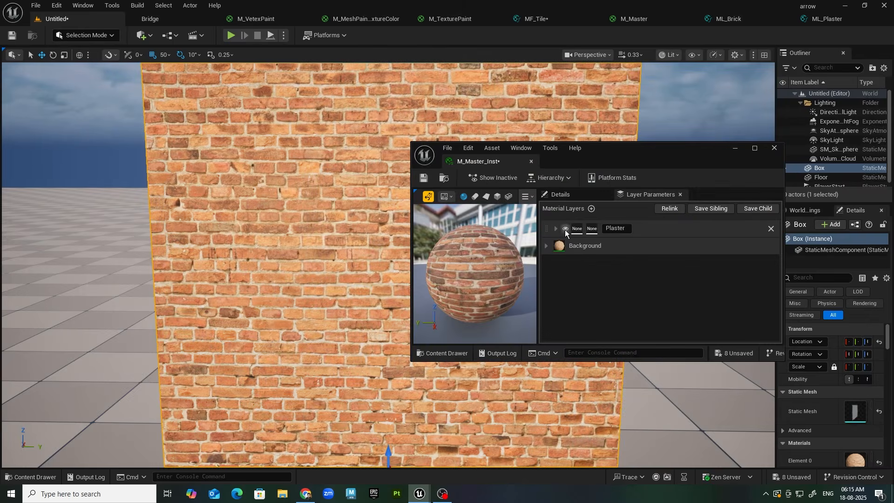
{"action": "left_click", "coordinate": [555, 228]}
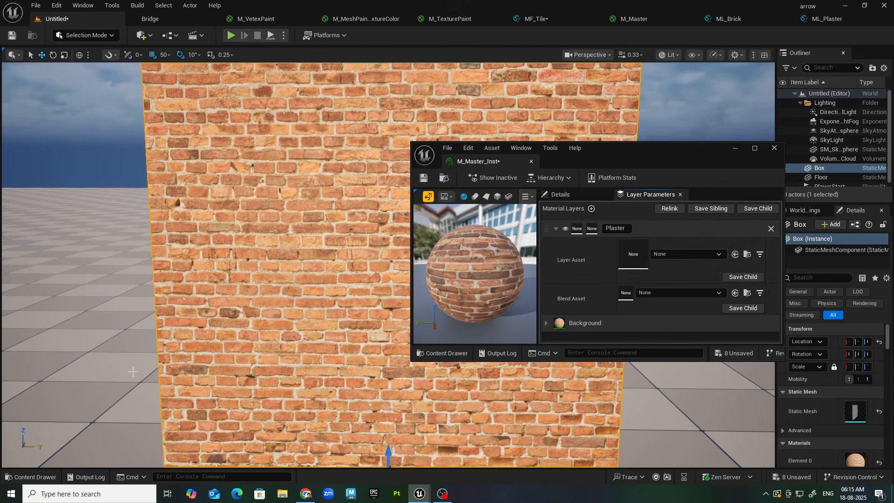
Step: Assign ML_Plaster from the _01_MeshPaint/Material/Layer folder as the Plaster layer's Layer Asset
{"action": "left_click", "coordinate": [34, 476]}
{"action": "left_click_drag", "start_coordinate": [663, 174], "coordinate": [673, 100]}
{"action": "left_click", "coordinate": [498, 299]}
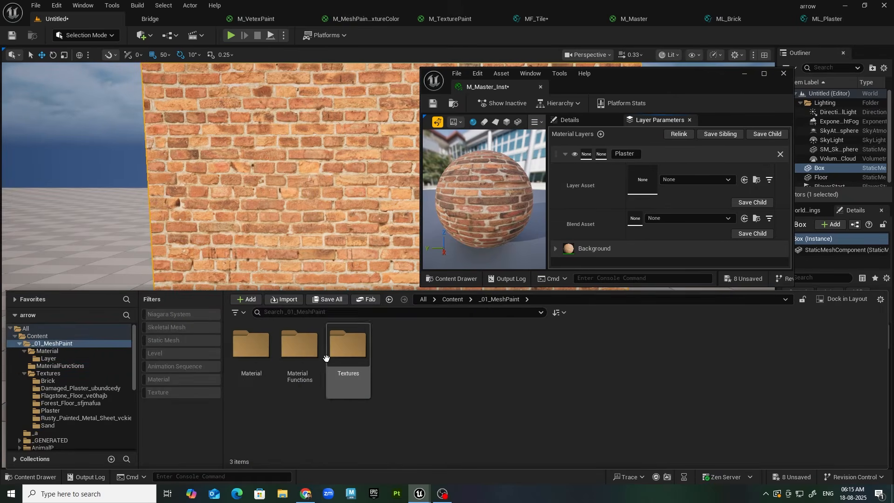
{"action": "double_click", "coordinate": [251, 344]}
{"action": "double_click", "coordinate": [251, 345]}
{"action": "left_click", "coordinate": [395, 354]}
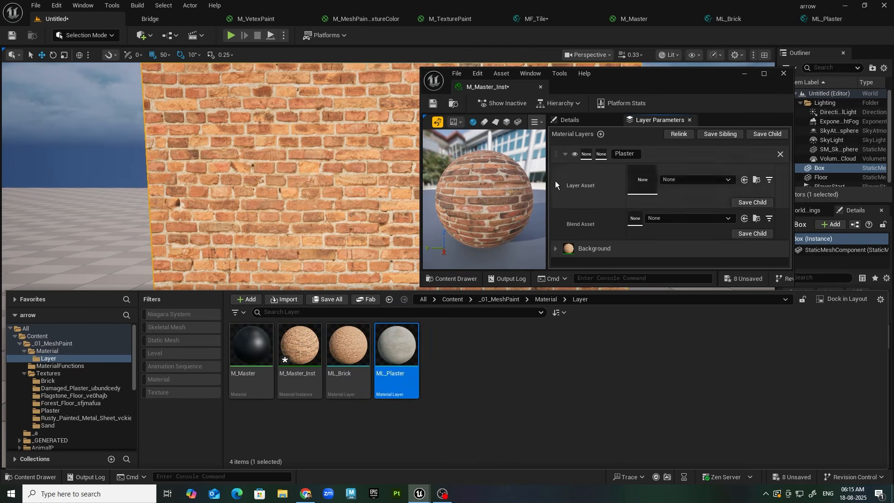
{"action": "left_click", "coordinate": [745, 180]}
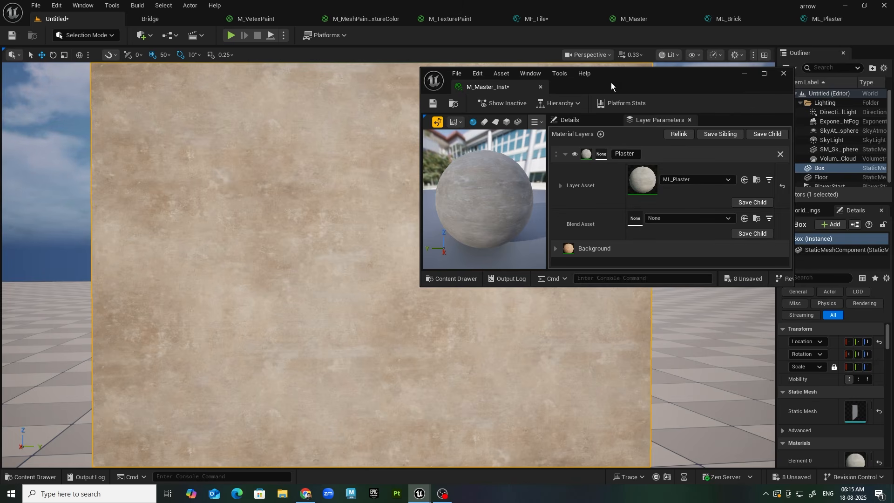
Step: Minimize the M_Master_Inst window and create a Material Layer Blend asset named MLB_PlasterBlend in the Layer folder
{"action": "left_click", "coordinate": [41, 475]}
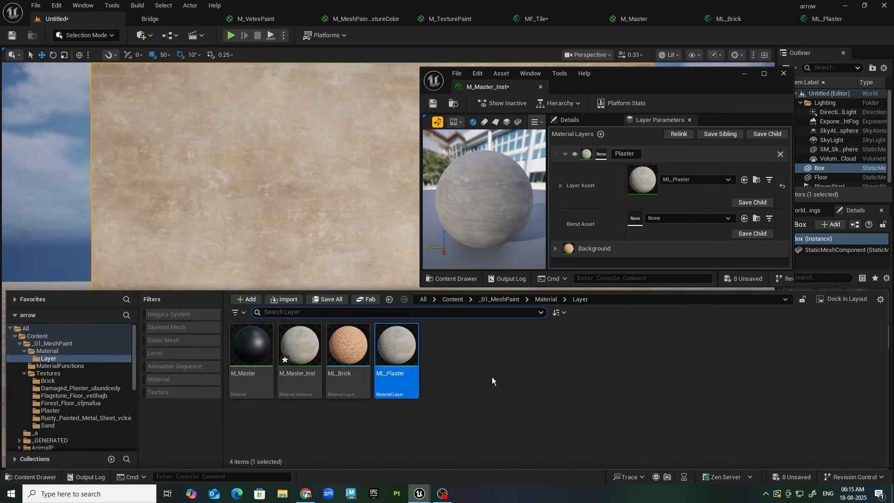
{"action": "left_click", "coordinate": [744, 68]}
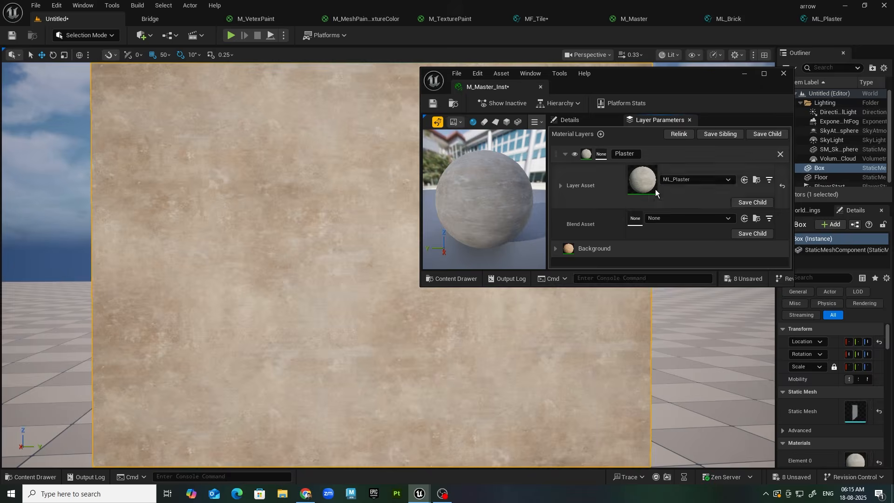
{"action": "left_click", "coordinate": [741, 72]}
{"action": "left_click", "coordinate": [42, 476]}
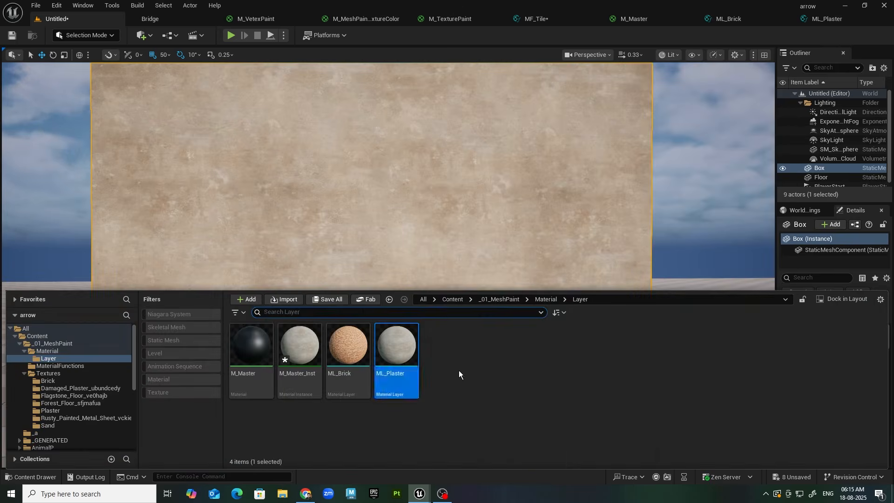
{"action": "right_click", "coordinate": [458, 371]}
{"action": "mouse_move", "coordinate": [501, 393]}
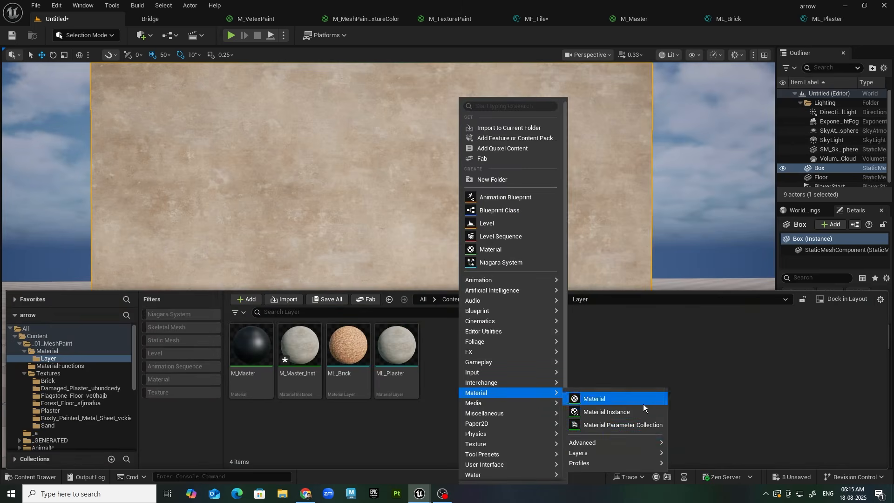
{"action": "mouse_move", "coordinate": [616, 451]}
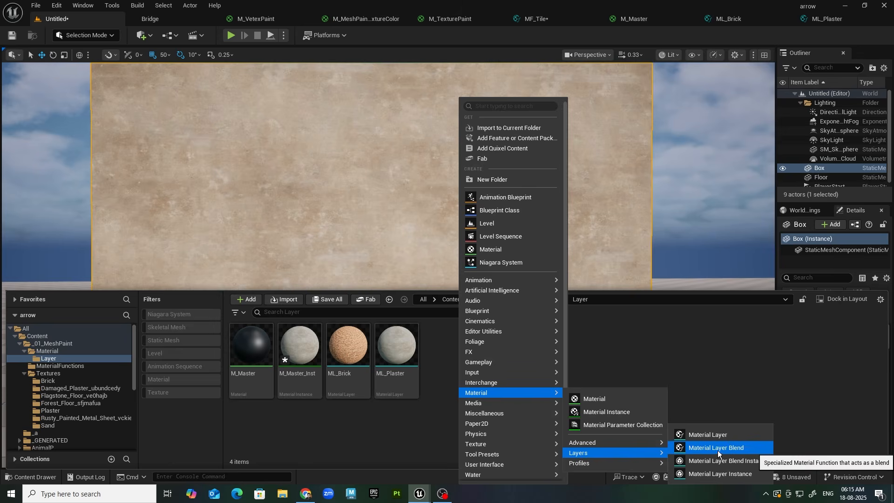
{"action": "left_click", "coordinate": [735, 450]}
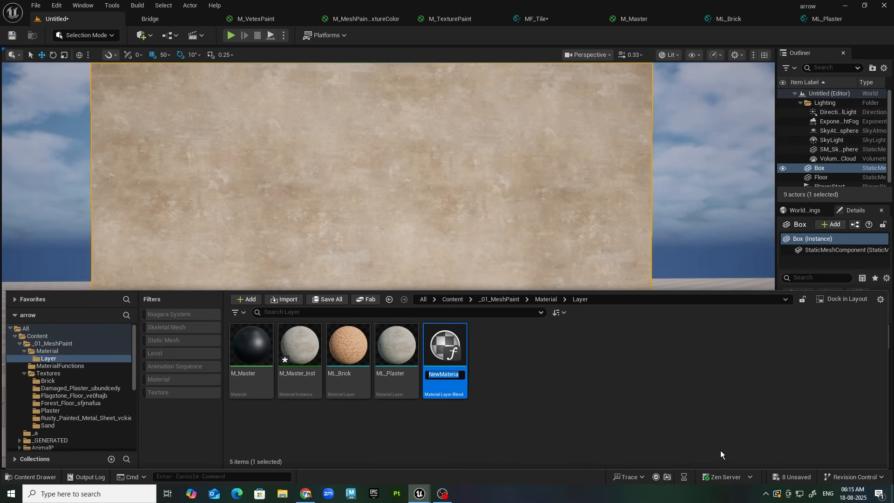
{"action": "type", "text": "MLB_"}
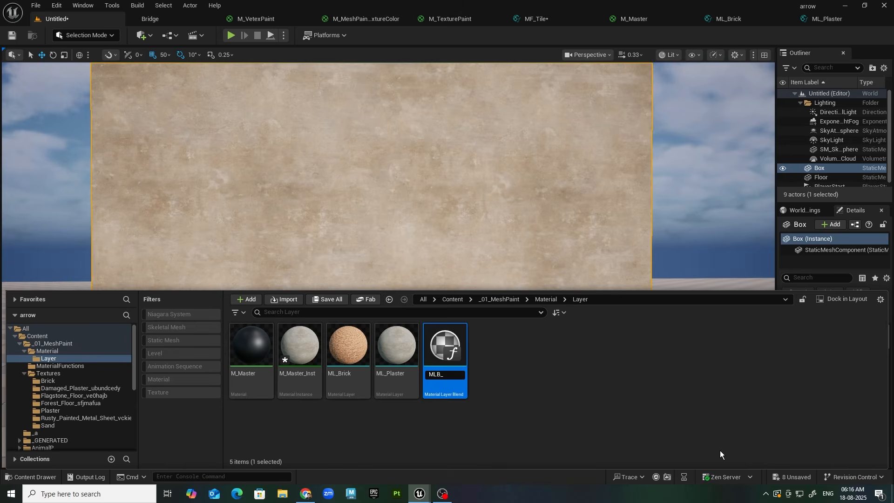
{"action": "type", "text": "PlasterBlend"}
{"action": "key", "text": "Return"}
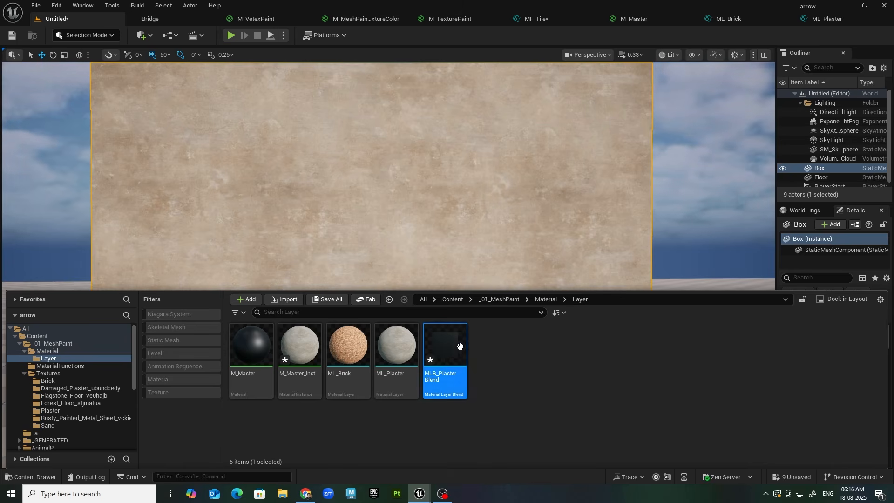
Step: Open MLB_PlasterBlend and compare its blend node and layer inputs with the M_VetexPaint graph and the M_Master_Inst layer stack
{"action": "double_click", "coordinate": [453, 348]}
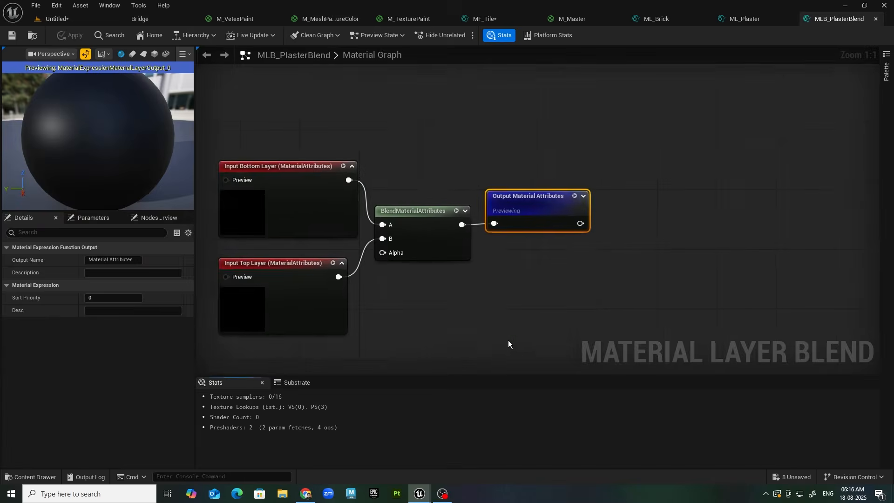
{"action": "left_click", "coordinate": [572, 201]}
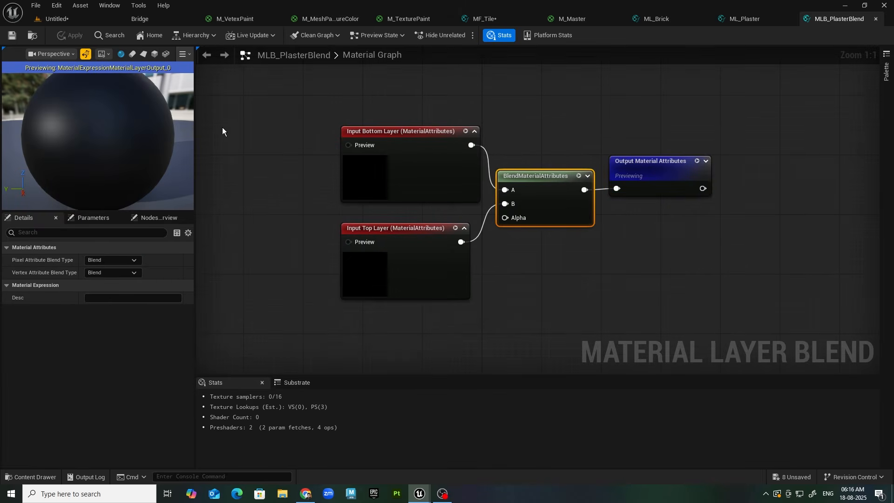
{"action": "left_click", "coordinate": [235, 18]}
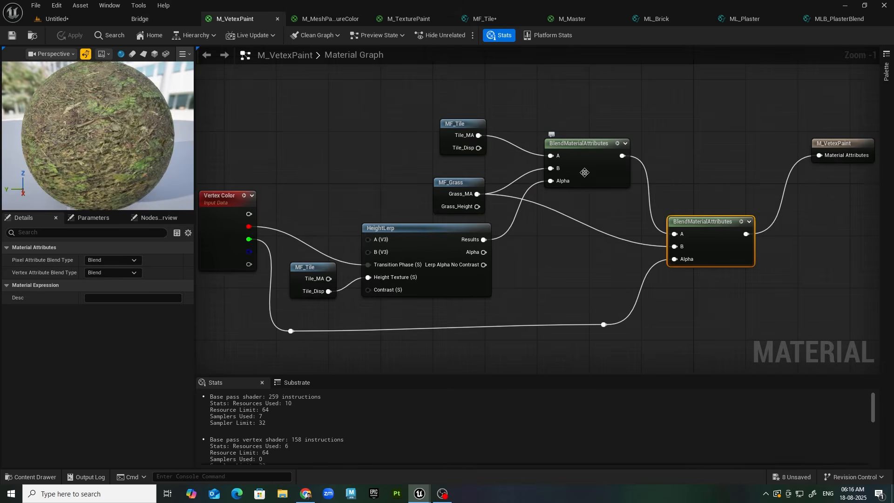
{"action": "left_click", "coordinate": [824, 20]}
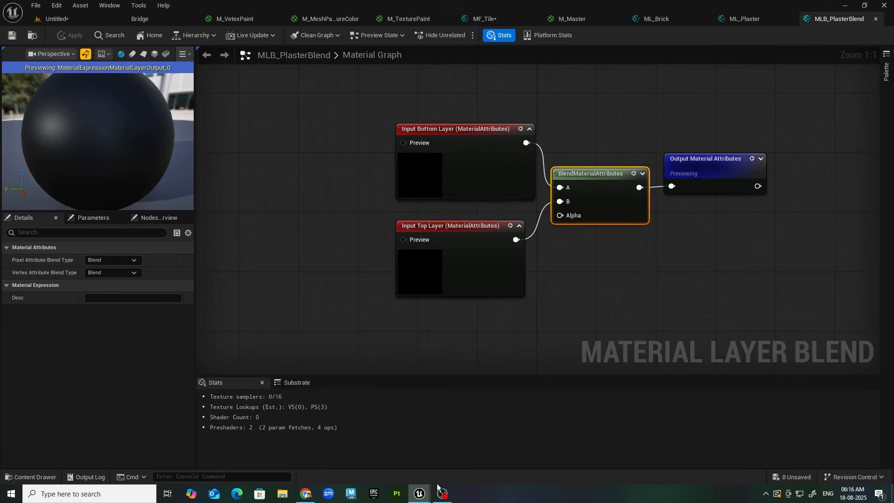
{"action": "mouse_move", "coordinate": [419, 492]}
{"action": "left_click", "coordinate": [461, 463]}
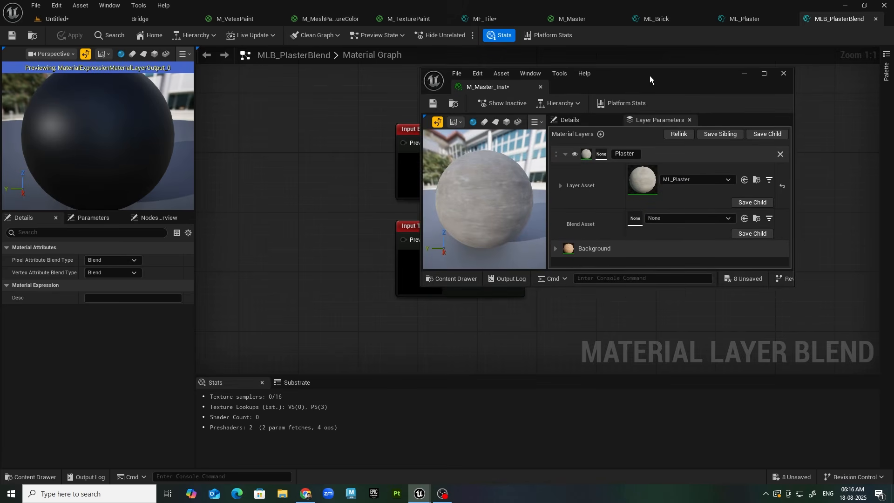
{"action": "left_click_drag", "start_coordinate": [649, 76], "coordinate": [713, 195]}
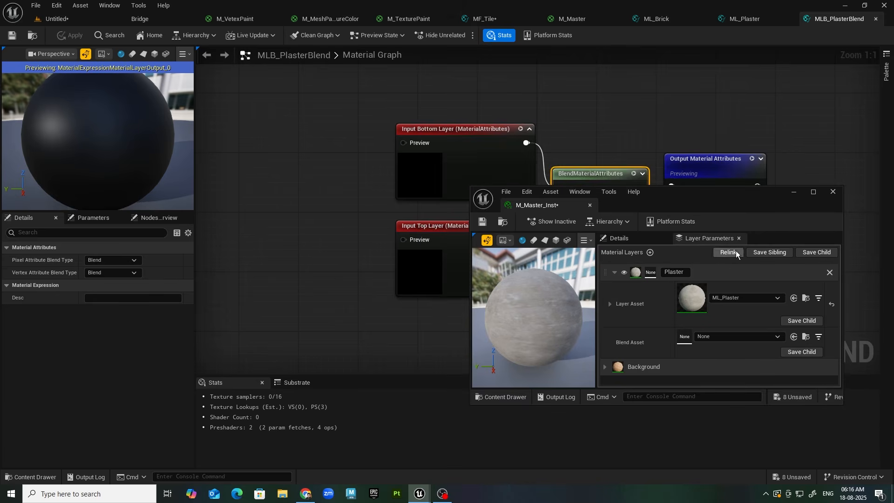
{"action": "left_click", "coordinate": [793, 192]}
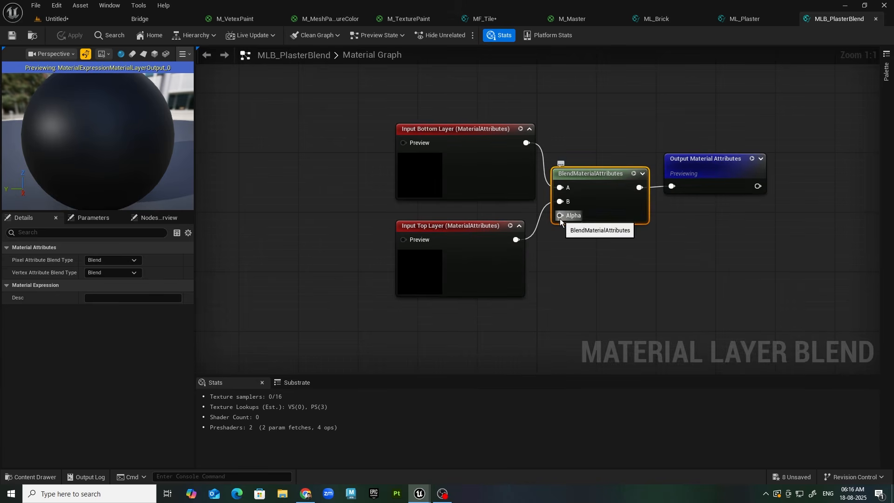
Step: Add a Vertex Color node, connect its red output to the Alpha of BlendMaterialAttributes and save MLB_PlasterBlend
{"action": "right_click_drag", "start_coordinate": [559, 218], "coordinate": [585, 125]}
{"action": "right_click", "coordinate": [468, 264]}
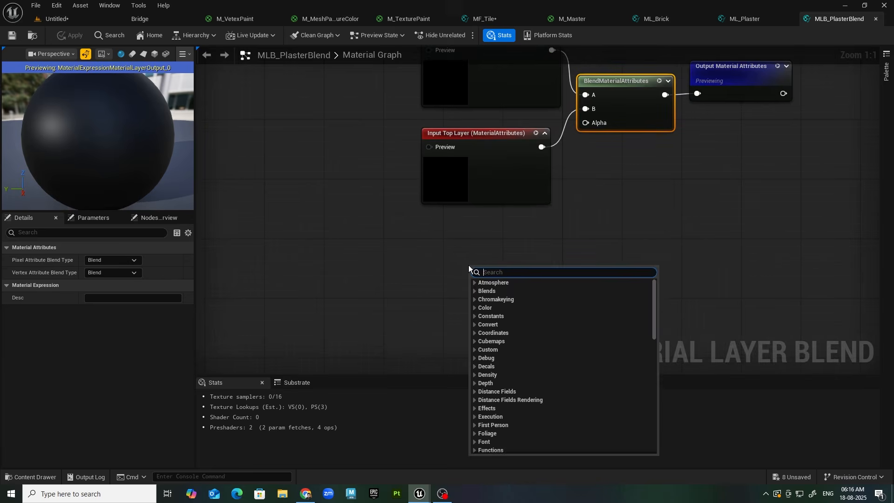
{"action": "type", "text": "vertex"}
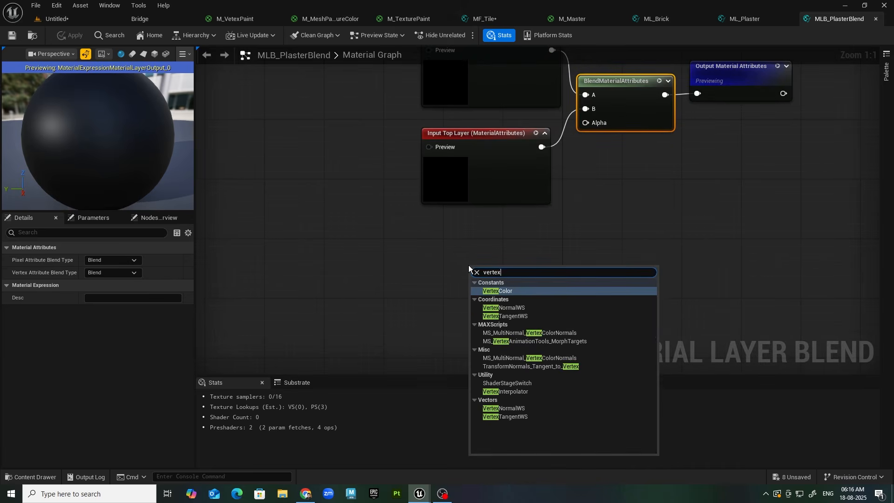
{"action": "left_click", "coordinate": [509, 291]}
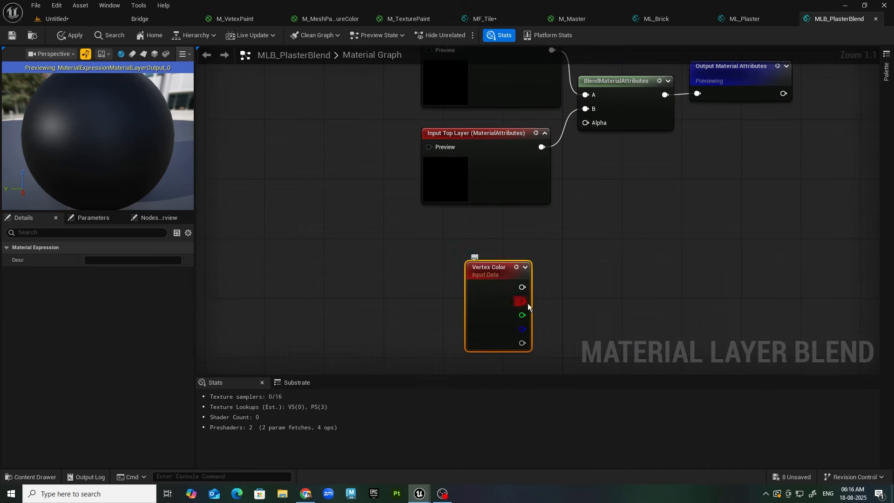
{"action": "left_click_drag", "start_coordinate": [523, 301], "coordinate": [594, 122]}
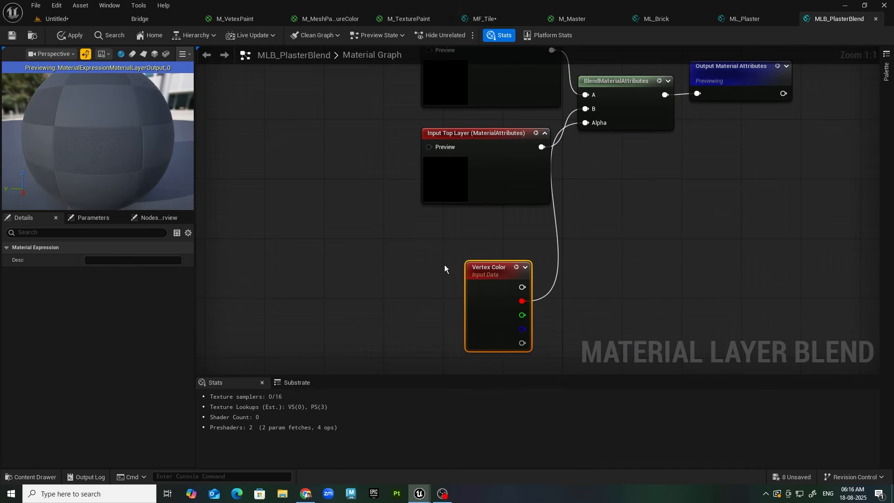
{"action": "left_click", "coordinate": [12, 36]}
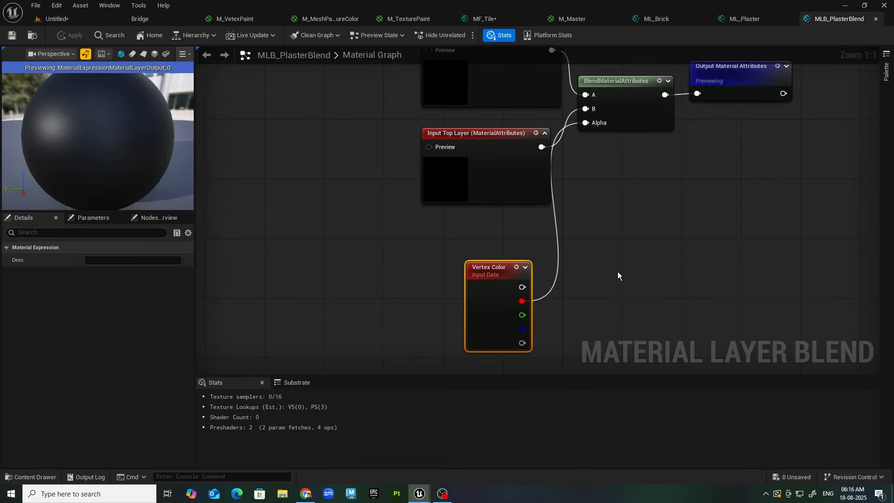
Step: Switch the level to Mesh Paint mode, activate vertex color painting and swap the paint and erase colors so white paints
{"action": "left_click", "coordinate": [86, 18]}
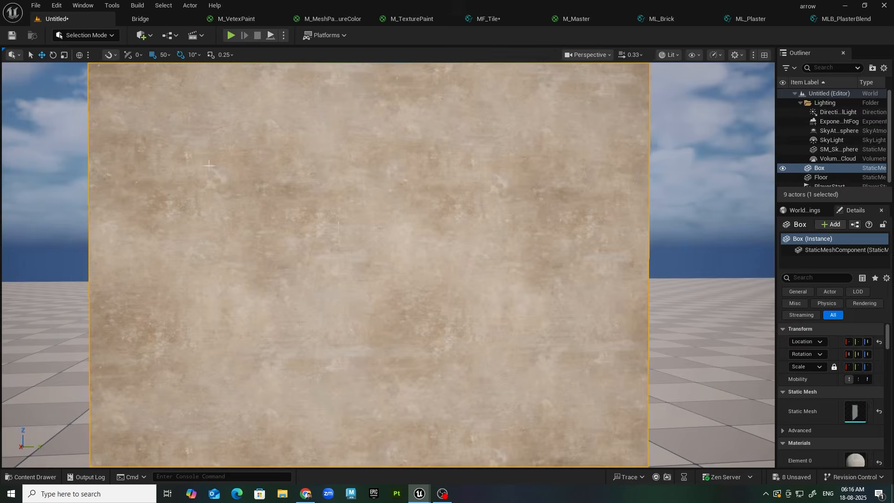
{"action": "scroll", "coordinate": [354, 241], "scroll_direction": "down", "scroll_amount": 2}
{"action": "left_click", "coordinate": [84, 35]}
{"action": "left_click", "coordinate": [111, 81]}
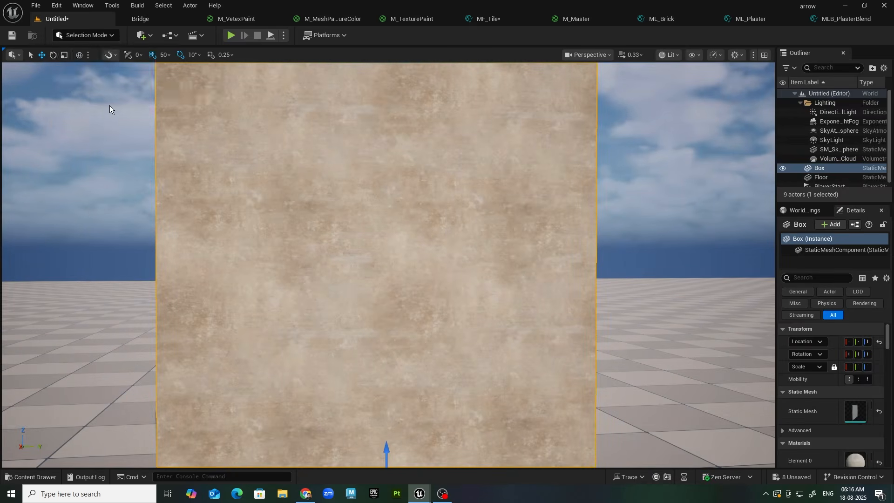
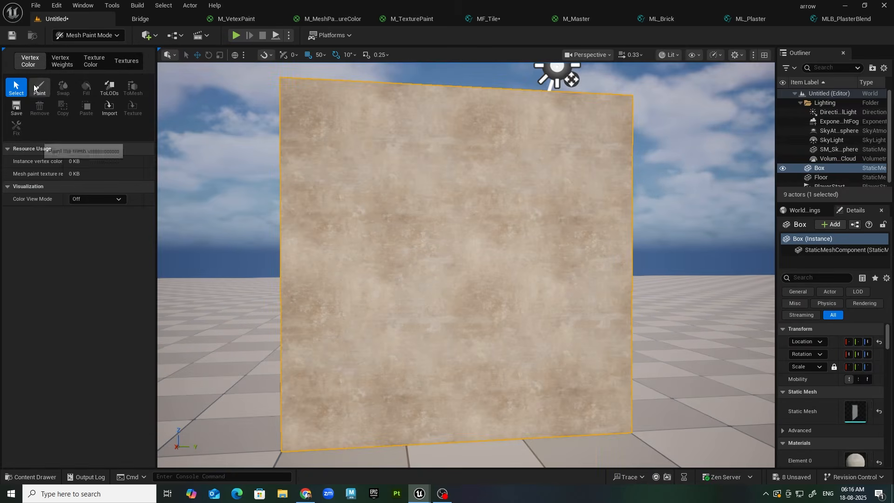
{"action": "left_click", "coordinate": [40, 87]}
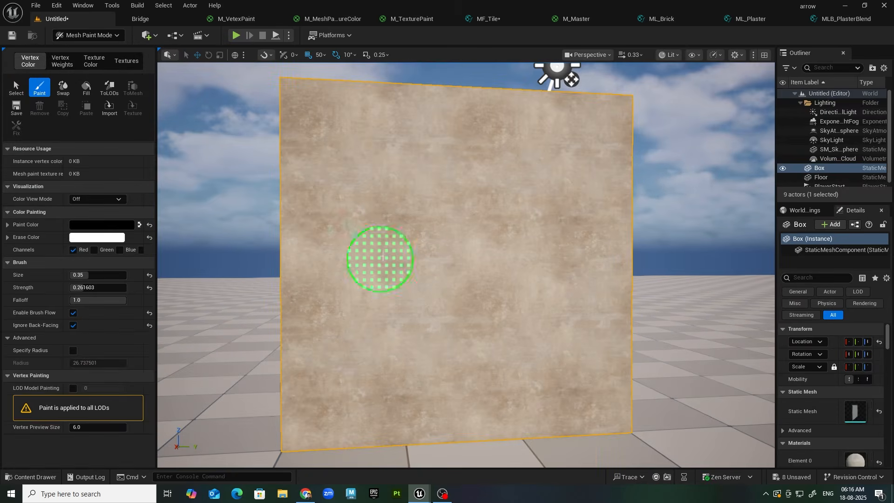
{"action": "left_click", "coordinate": [140, 225]}
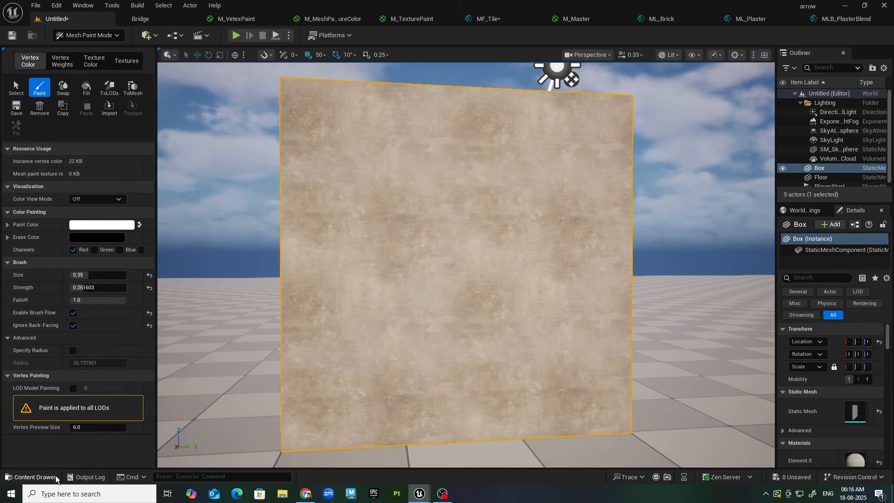
Step: Assign MLB_PlasterBlend as the Plaster layer's Blend Asset in M_Master_Inst and minimize the instance window
{"action": "mouse_move", "coordinate": [413, 491]}
{"action": "left_click", "coordinate": [486, 462]}
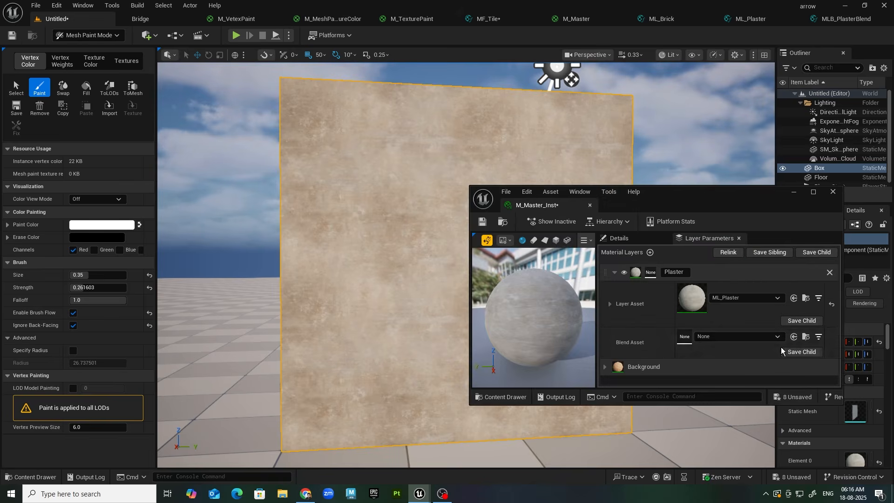
{"action": "left_click", "coordinate": [31, 477]}
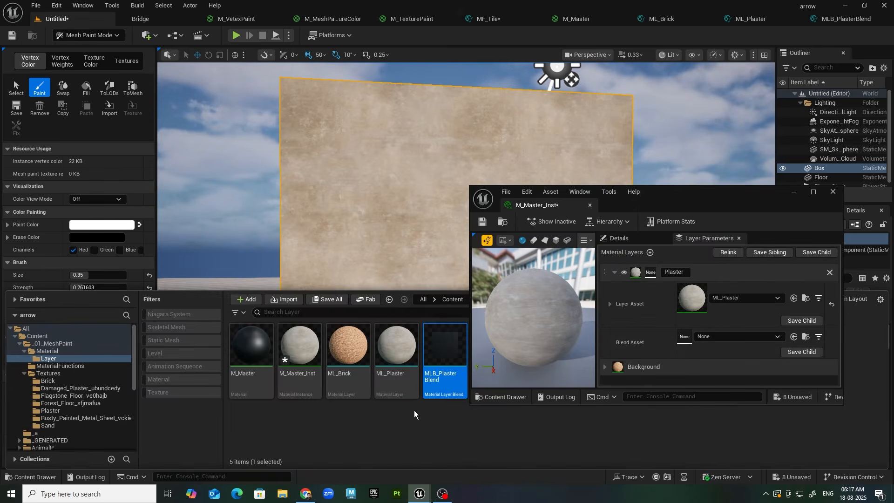
{"action": "left_click_drag", "start_coordinate": [681, 191], "coordinate": [689, 61]}
{"action": "left_click_drag", "start_coordinate": [453, 351], "coordinate": [731, 205]}
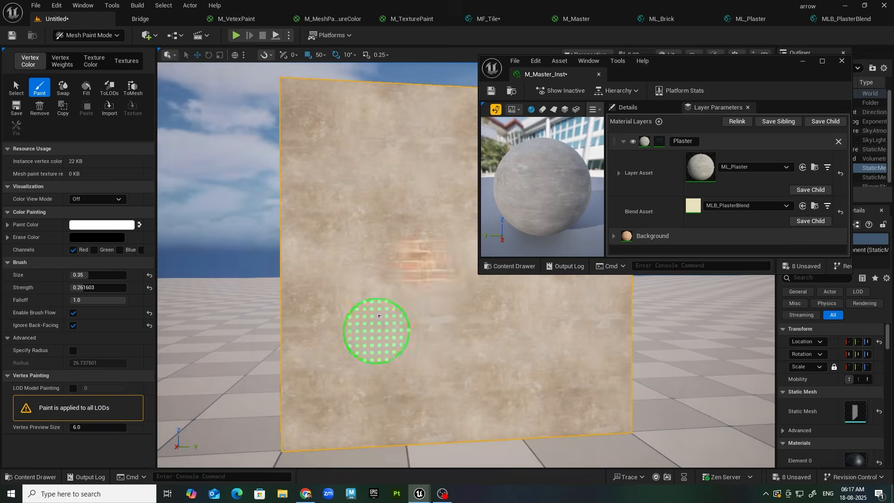
{"action": "left_click", "coordinate": [800, 61]}
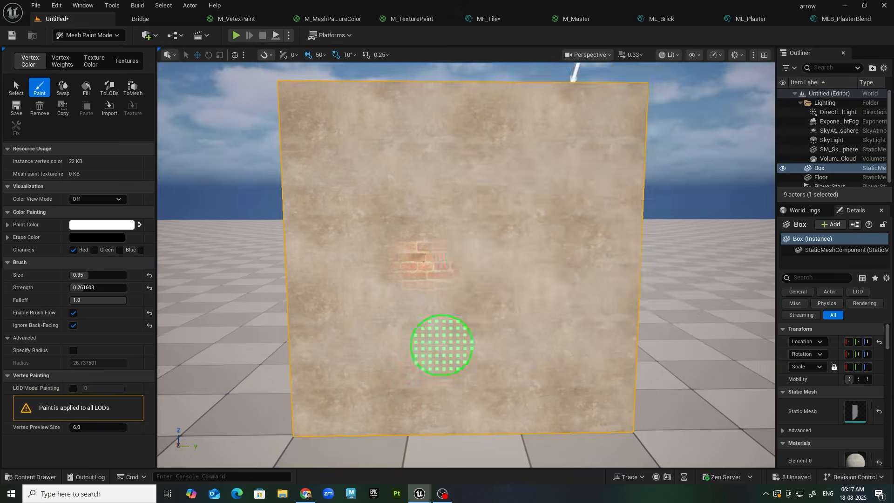
Step: Swap the paint color to black, paint a diagonal patch of brick through the box's plaster and return to Selection mode
{"action": "scroll", "coordinate": [435, 345], "scroll_direction": "up", "scroll_amount": 5}
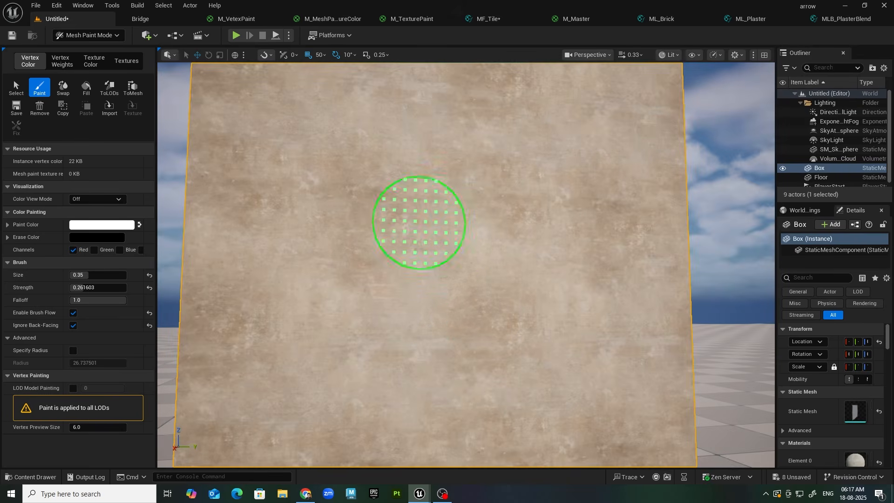
{"action": "left_click", "coordinate": [139, 224]}
{"action": "mouse_move", "coordinate": [326, 198]}
{"action": "left_mouse_down"}
{"action": "mouse_move", "coordinate": [379, 259]}
{"action": "mouse_move", "coordinate": [488, 317]}
{"action": "left_mouse_up"}
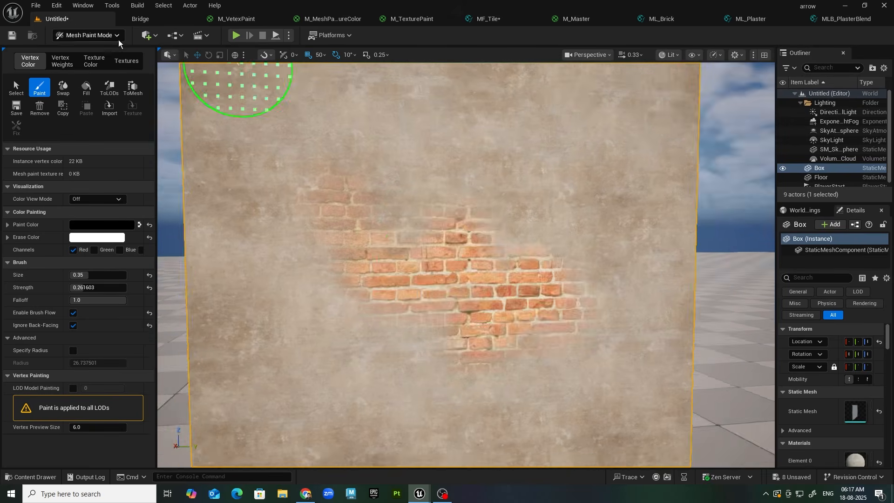
{"action": "left_click", "coordinate": [95, 35]}
{"action": "left_click", "coordinate": [97, 52]}
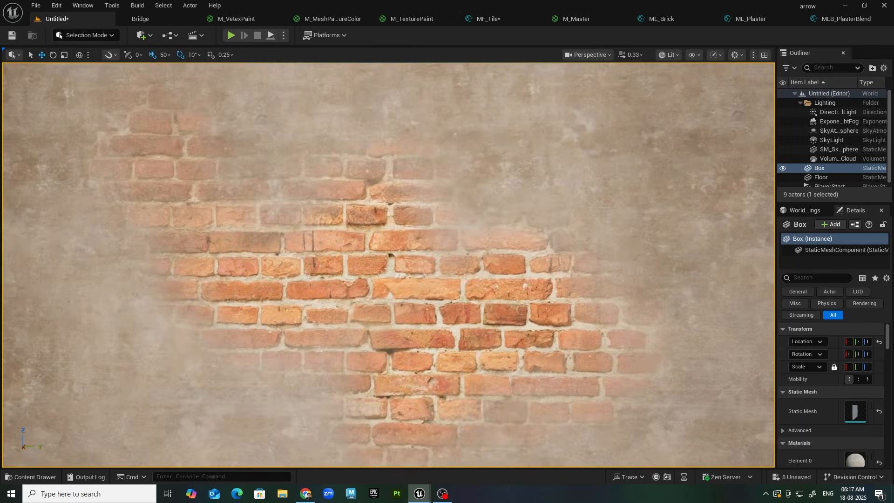
Step: Bring back the M_Master_Inst window and expand the Background layer's Brick parameters
{"action": "mouse_move", "coordinate": [418, 496]}
{"action": "left_click", "coordinate": [507, 460]}
{"action": "left_click_drag", "start_coordinate": [723, 70], "coordinate": [736, 28]}
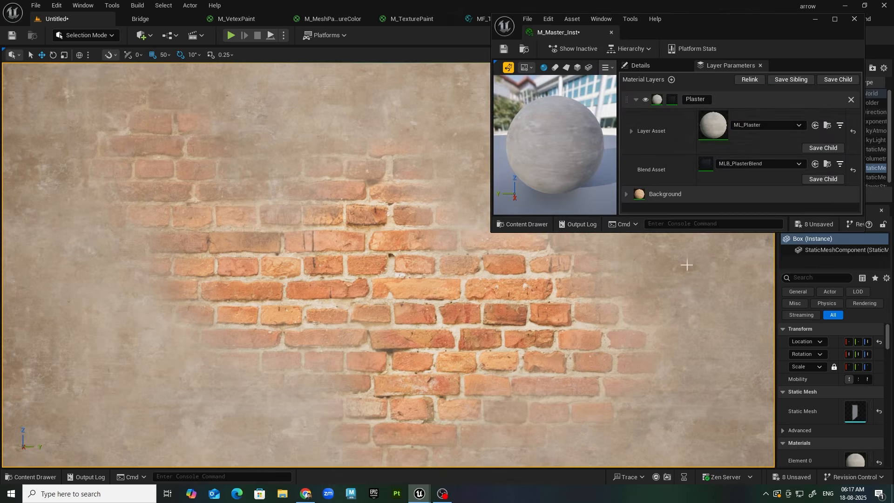
{"action": "left_click", "coordinate": [626, 196]}
{"action": "scroll", "coordinate": [737, 181], "scroll_direction": "down", "scroll_amount": 2}
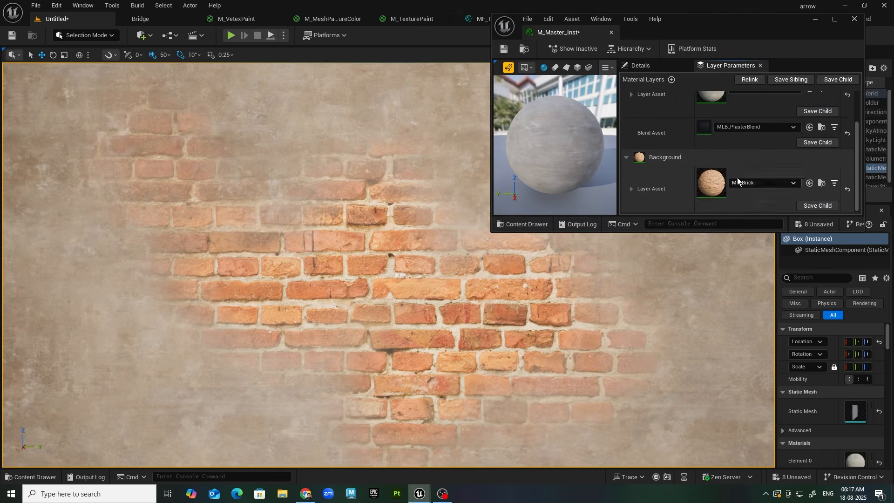
{"action": "left_click", "coordinate": [631, 188]}
{"action": "scroll", "coordinate": [741, 182], "scroll_direction": "down", "scroll_amount": 1}
{"action": "left_click", "coordinate": [638, 196]}
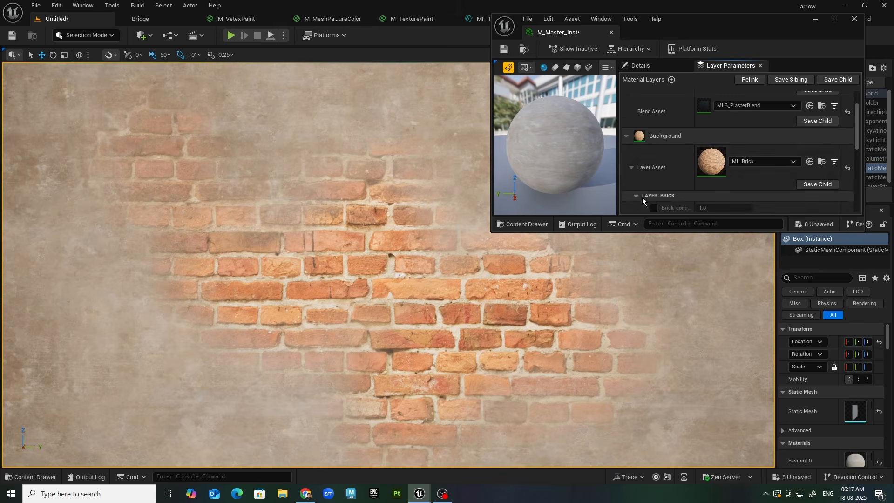
{"action": "scroll", "coordinate": [689, 205], "scroll_direction": "down", "scroll_amount": 3}
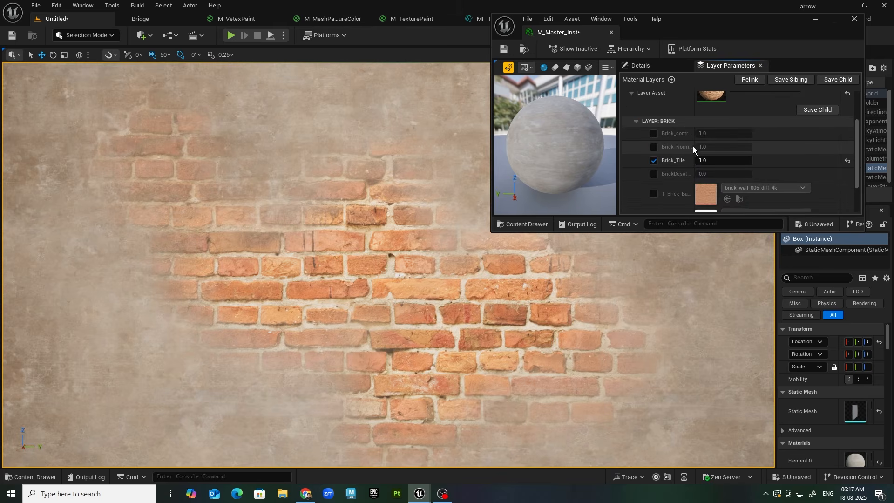
Step: Enable Brick_Normal_Intensity on the Background layer and set it to 4
{"action": "left_click_drag", "start_coordinate": [693, 146], "coordinate": [730, 148]}
{"action": "left_click", "coordinate": [748, 148]}
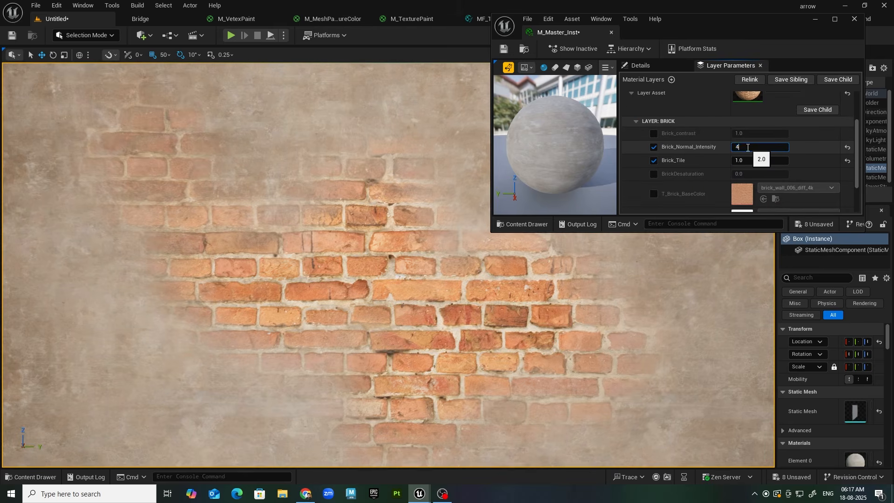
{"action": "key", "text": "Return"}
{"action": "left_click_drag", "start_coordinate": [373, 282], "coordinate": [396, 277], "text": "alt"}
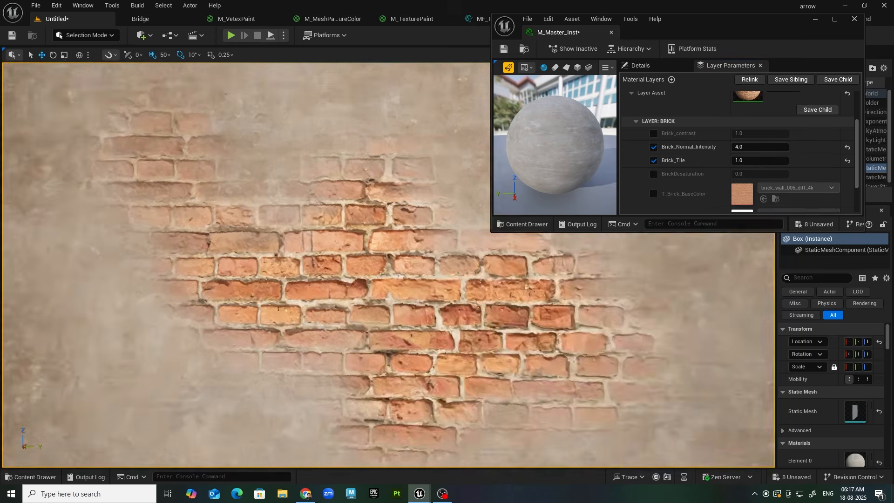
{"action": "right_click_drag", "start_coordinate": [396, 277], "coordinate": [303, 277], "text": "alt"}
{"action": "mouse_move", "coordinate": [302, 277]}
{"action": "left_mouse_down", "text": "alt"}
{"action": "mouse_move", "coordinate": [308, 233]}
{"action": "mouse_move", "coordinate": [302, 277]}
{"action": "left_mouse_up", "text": "alt"}
{"action": "right_click_drag", "start_coordinate": [302, 277], "coordinate": [331, 277], "text": "alt"}
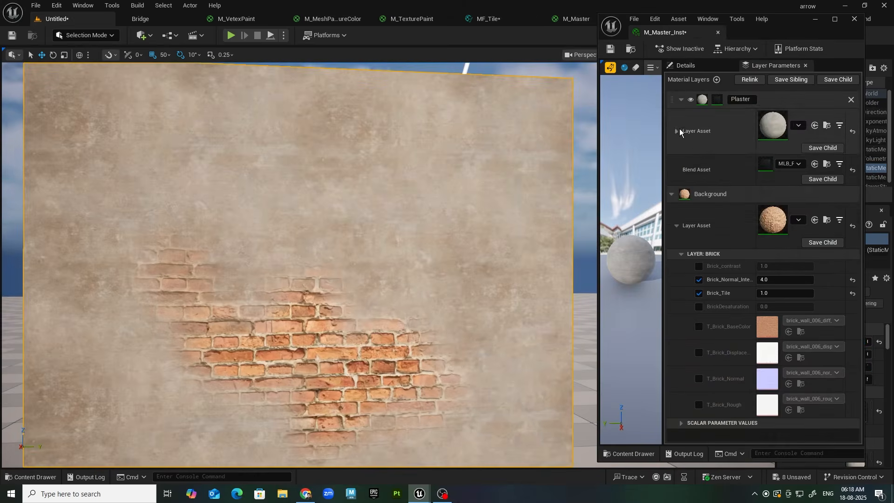
Step: Expand the Plaster layer's parameters, enable Plaster_Normal_Intensity and set it to about 9.45
{"action": "left_click", "coordinate": [677, 130]}
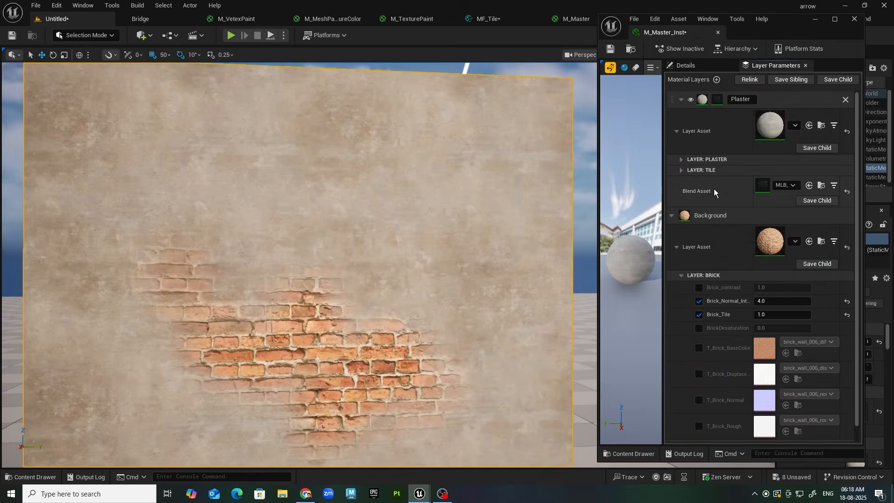
{"action": "left_click", "coordinate": [680, 160]}
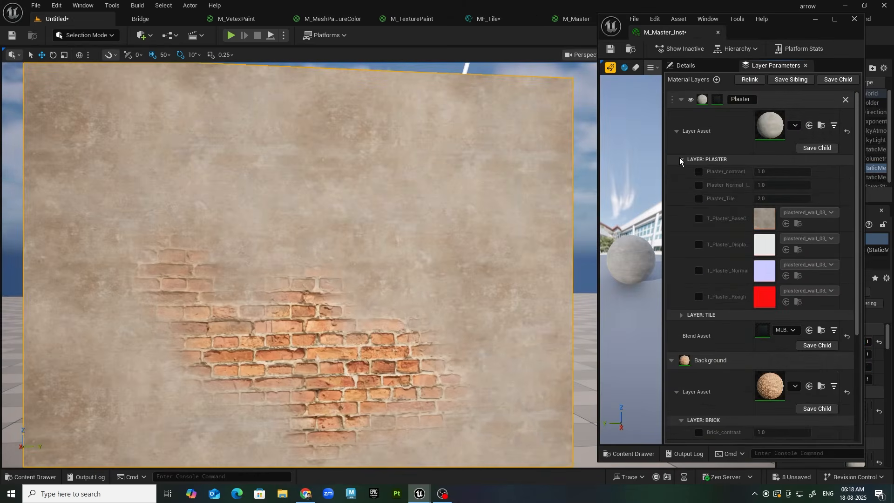
{"action": "left_click", "coordinate": [699, 186]}
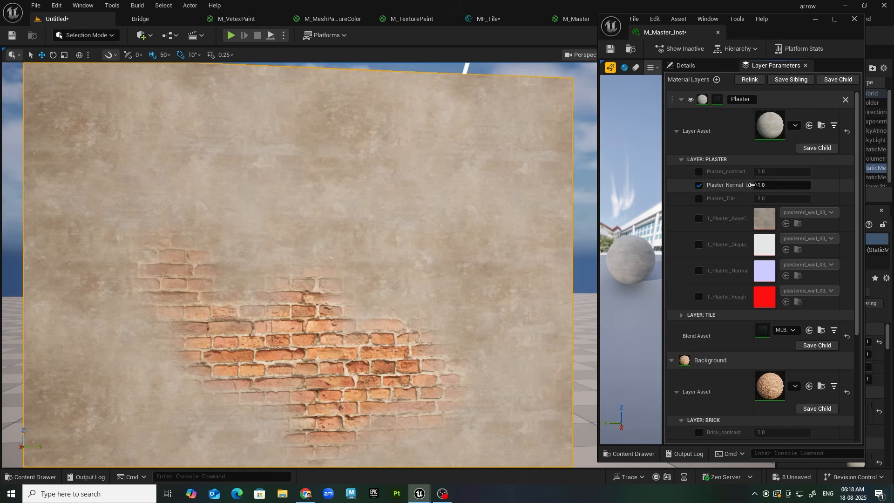
{"action": "left_click", "coordinate": [797, 186]}
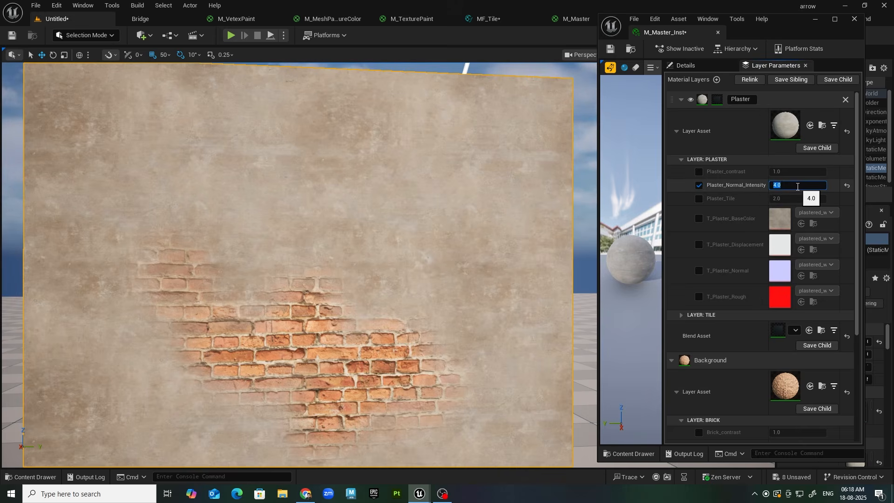
{"action": "right_click_drag", "start_coordinate": [447, 233], "coordinate": [346, 226]}
{"action": "key", "text": "w"}
{"action": "left_click_drag", "start_coordinate": [790, 185], "coordinate": [828, 185]}
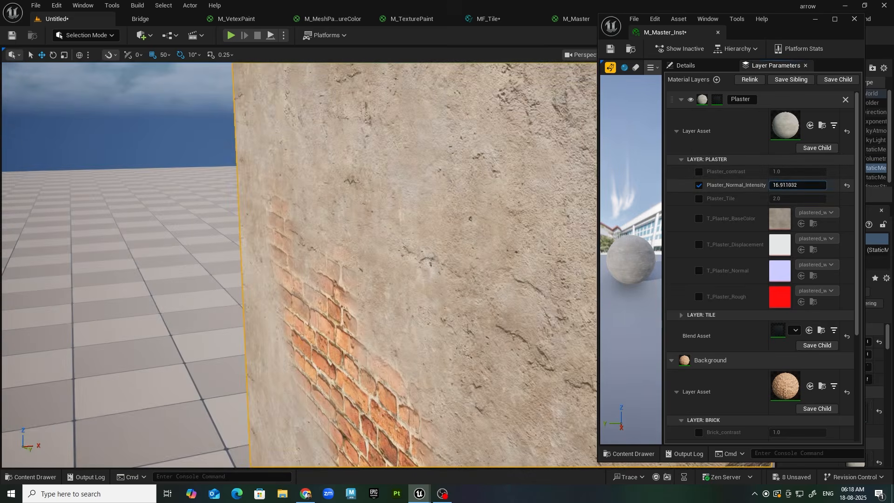
{"action": "left_click_drag", "start_coordinate": [828, 185], "coordinate": [705, 205]}
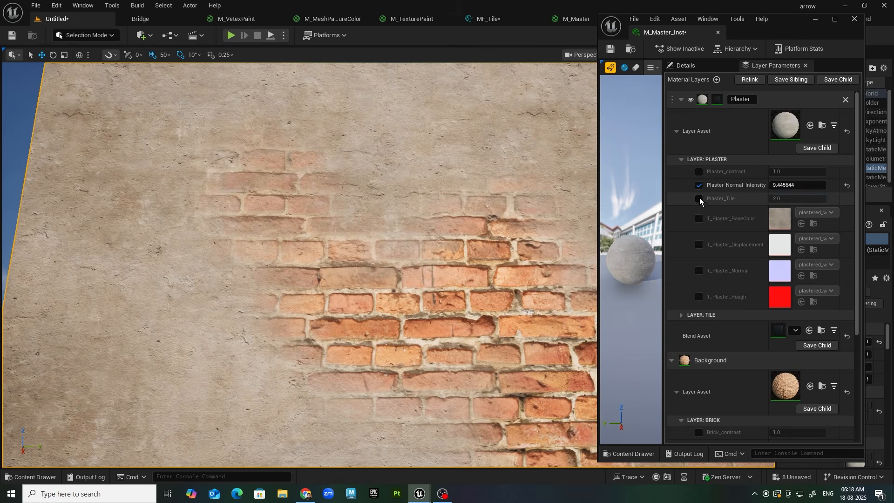
Step: Enable Plaster_Tile on the Plaster layer and set it to 1
{"action": "type", "text": "1"}
{"action": "key", "text": "Return"}
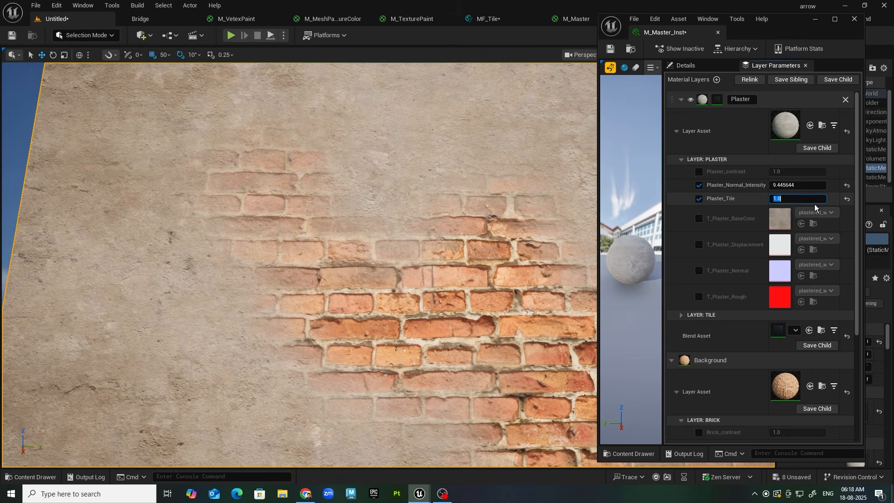
{"action": "right_click_drag", "start_coordinate": [446, 233], "coordinate": [458, 254]}
{"action": "key", "text": "s"}
{"action": "key", "text": "s"}
{"action": "key", "text": "w"}
{"action": "key", "text": "q"}
Step: Lower the Background layer's Brick_Normal_Intensity to about -1.37
{"action": "scroll", "coordinate": [776, 280], "scroll_direction": "down", "scroll_amount": 5}
{"action": "left_click_drag", "start_coordinate": [797, 372], "coordinate": [778, 371]}
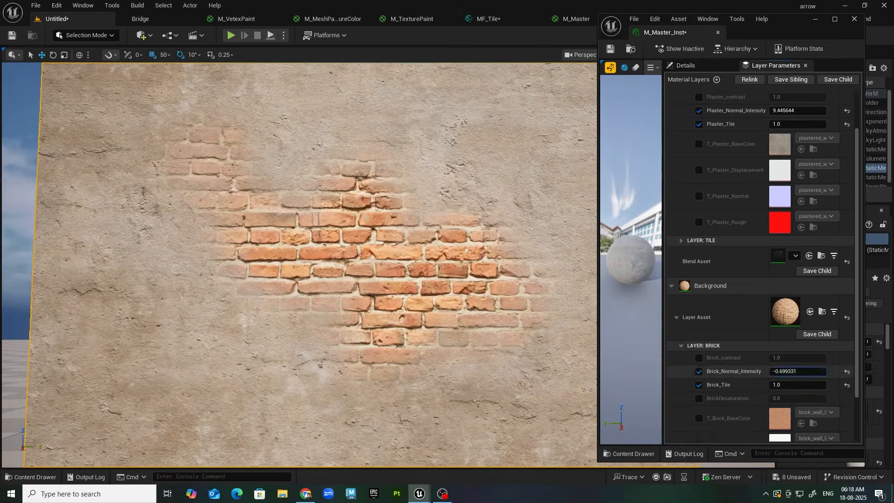
{"action": "left_click_drag", "start_coordinate": [447, 256], "coordinate": [489, 293], "text": "alt"}
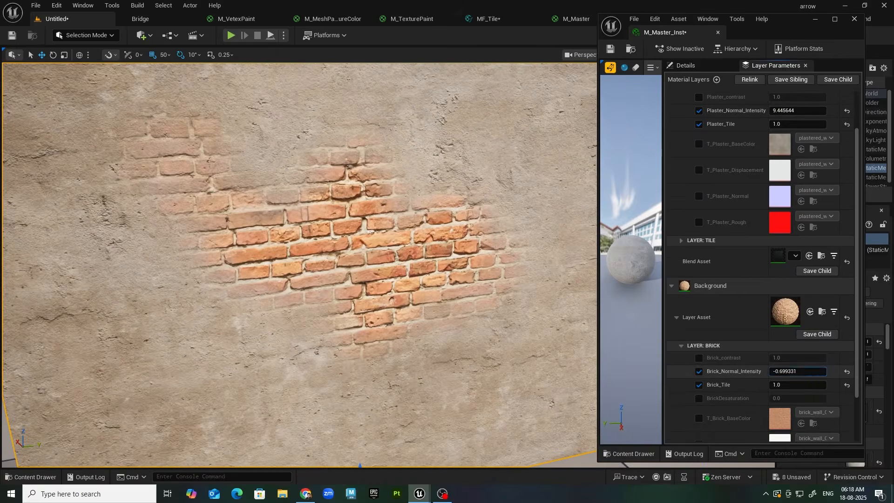
{"action": "left_click_drag", "start_coordinate": [820, 371], "coordinate": [798, 371]}
Step: Examine the relief of the exposed brick and surrounding plaster on the box up close, from a distance and at different angles
{"action": "left_click_drag", "start_coordinate": [465, 280], "coordinate": [419, 270], "text": "alt"}
{"action": "right_click_drag", "start_coordinate": [419, 270], "coordinate": [465, 261], "text": "alt"}
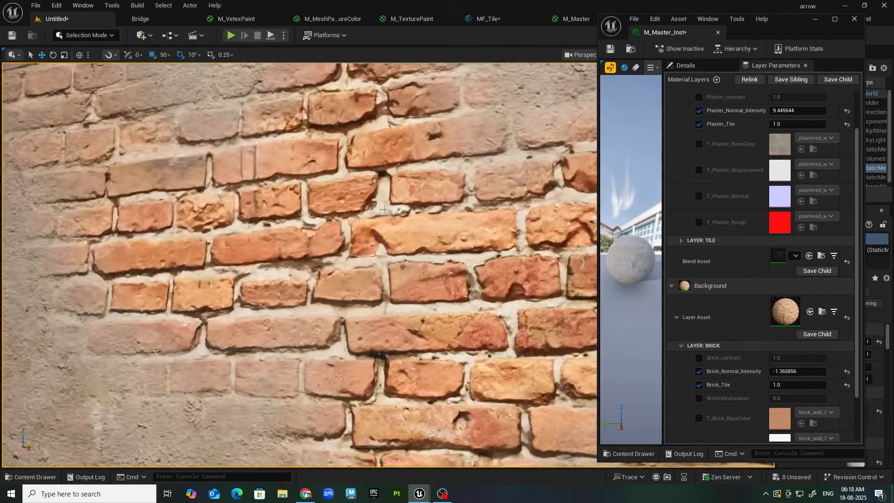
{"action": "left_click_drag", "start_coordinate": [466, 261], "coordinate": [493, 260], "text": "alt"}
{"action": "right_click_drag", "start_coordinate": [493, 261], "coordinate": [446, 270], "text": "alt"}
{"action": "left_click_drag", "start_coordinate": [465, 256], "coordinate": [512, 265], "text": "alt"}
{"action": "right_click_drag", "start_coordinate": [512, 265], "coordinate": [457, 251], "text": "alt"}
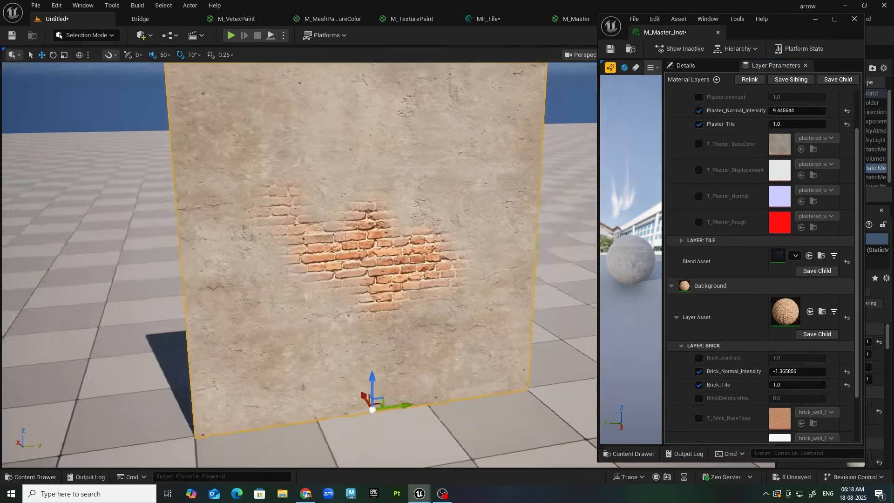
{"action": "left_click_drag", "start_coordinate": [517, 249], "coordinate": [492, 247], "text": "alt"}
{"action": "right_click_drag", "start_coordinate": [430, 189], "coordinate": [354, 135], "text": "alt"}
{"action": "left_click_drag", "start_coordinate": [353, 135], "coordinate": [271, 69], "text": "alt"}
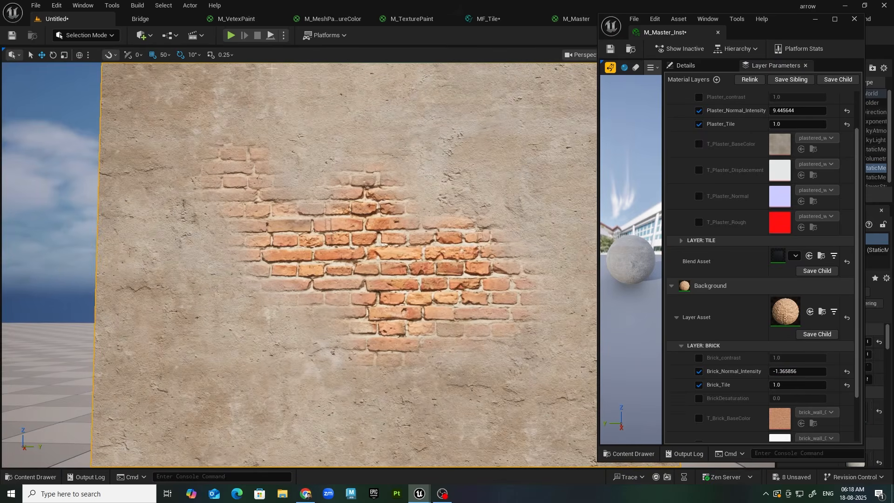
Step: Enable Plaster_contrast on the Plaster layer and set it to about 1.16
{"action": "scroll", "coordinate": [816, 299], "scroll_direction": "up", "scroll_amount": 3}
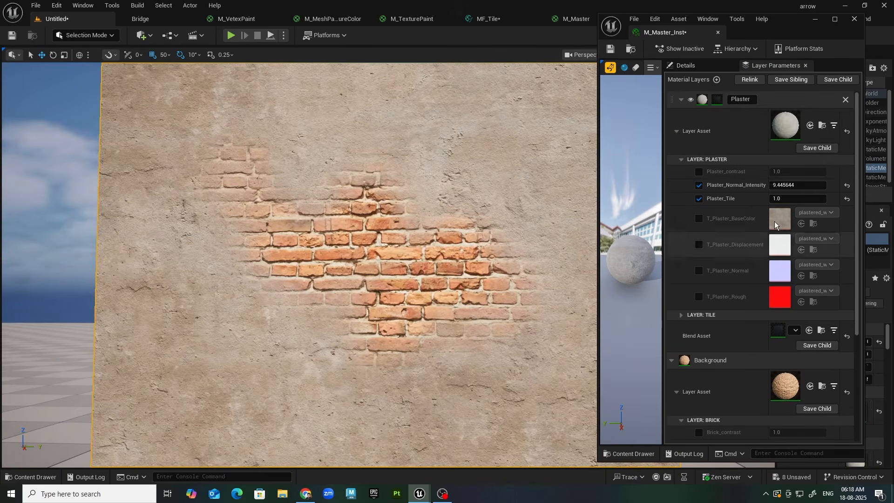
{"action": "left_click", "coordinate": [699, 173]}
{"action": "left_click_drag", "start_coordinate": [790, 173], "coordinate": [810, 172]}
{"action": "left_click_drag", "start_coordinate": [298, 232], "coordinate": [363, 233], "text": "alt"}
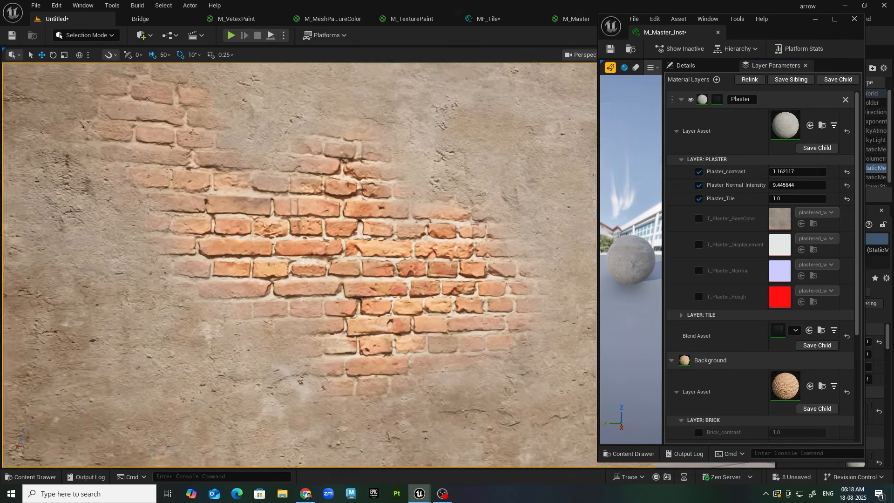
{"action": "left_click_drag", "start_coordinate": [457, 167], "coordinate": [410, 173], "text": "alt"}
{"action": "right_click_drag", "start_coordinate": [457, 167], "coordinate": [396, 173], "text": "alt"}
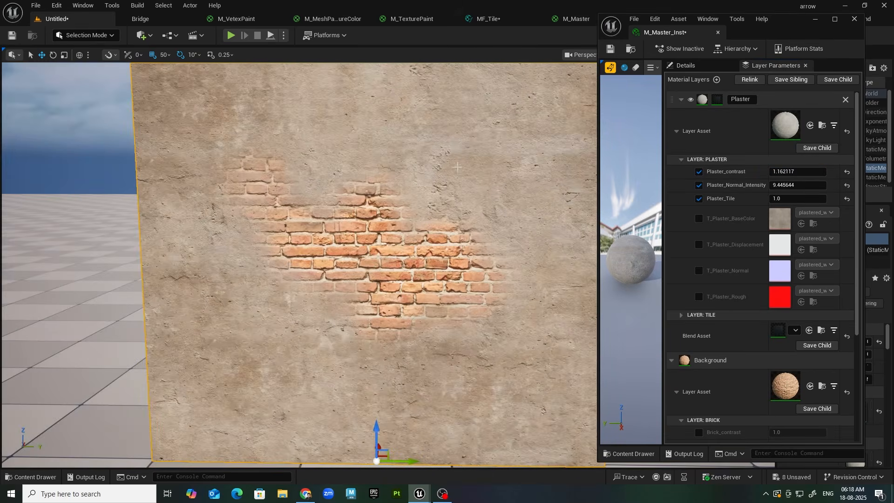
Step: Minimize the instance window, switch to Mesh Paint mode and paint more brick along the upper edge of the exposed patch
{"action": "left_click", "coordinate": [815, 19]}
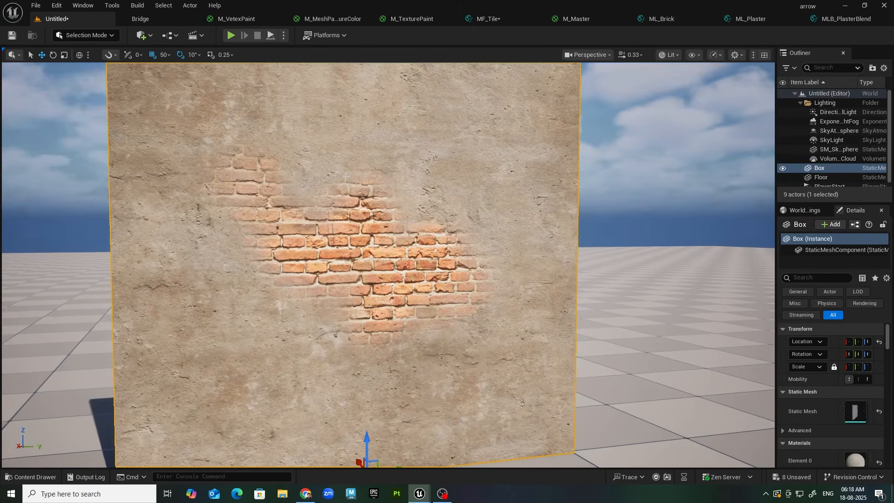
{"action": "left_click", "coordinate": [91, 35]}
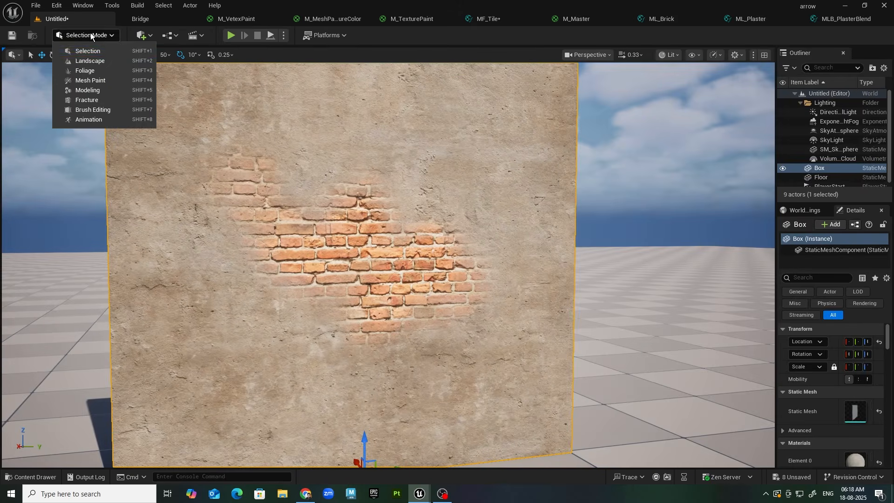
{"action": "left_click", "coordinate": [104, 81]}
{"action": "right_click_drag", "start_coordinate": [256, 147], "coordinate": [326, 153], "text": "alt"}
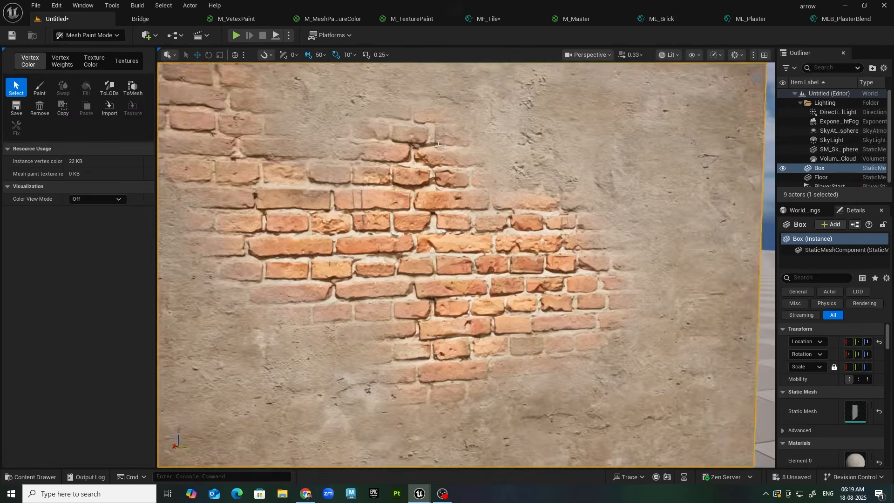
{"action": "middle_click_drag", "start_coordinate": [257, 147], "coordinate": [317, 200], "text": "alt"}
{"action": "left_click", "coordinate": [40, 88]}
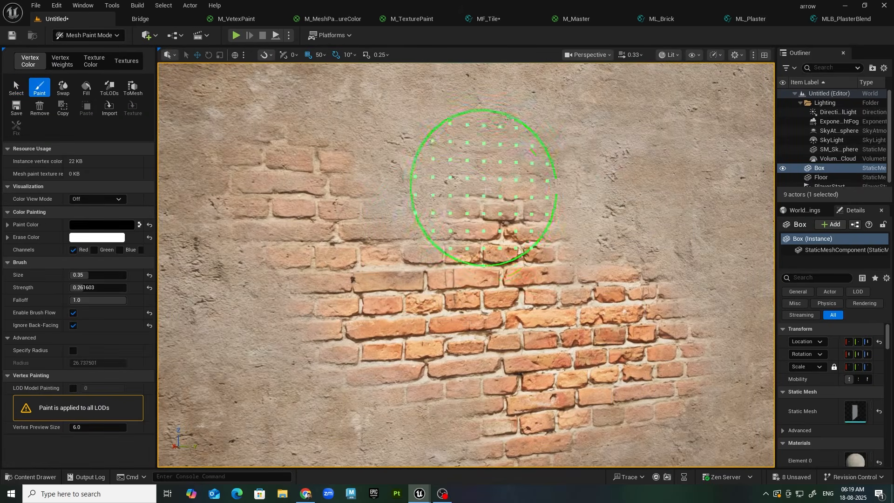
{"action": "mouse_move", "coordinate": [479, 210]}
{"action": "left_mouse_down"}
{"action": "mouse_move", "coordinate": [505, 200]}
{"action": "mouse_move", "coordinate": [535, 215]}
{"action": "left_mouse_up"}
{"action": "scroll", "coordinate": [619, 202], "scroll_direction": "down", "scroll_amount": 5}
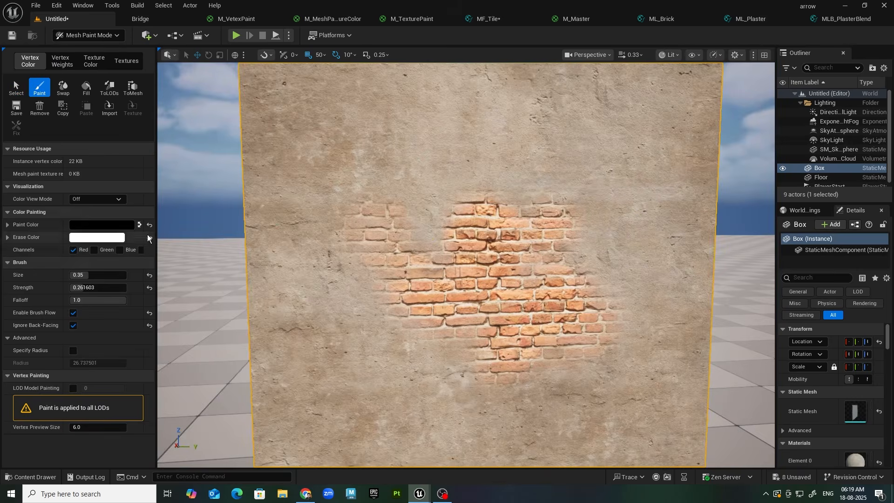
Step: Swap the paint color to white and paint plaster back over the upper part and edges of the brick patch
{"action": "left_click", "coordinate": [139, 225]}
{"action": "mouse_move", "coordinate": [433, 187]}
{"action": "left_mouse_down"}
{"action": "mouse_move", "coordinate": [523, 250]}
{"action": "mouse_move", "coordinate": [578, 236]}
{"action": "mouse_move", "coordinate": [442, 219]}
{"action": "mouse_move", "coordinate": [355, 231]}
{"action": "mouse_move", "coordinate": [473, 253]}
{"action": "left_mouse_up"}
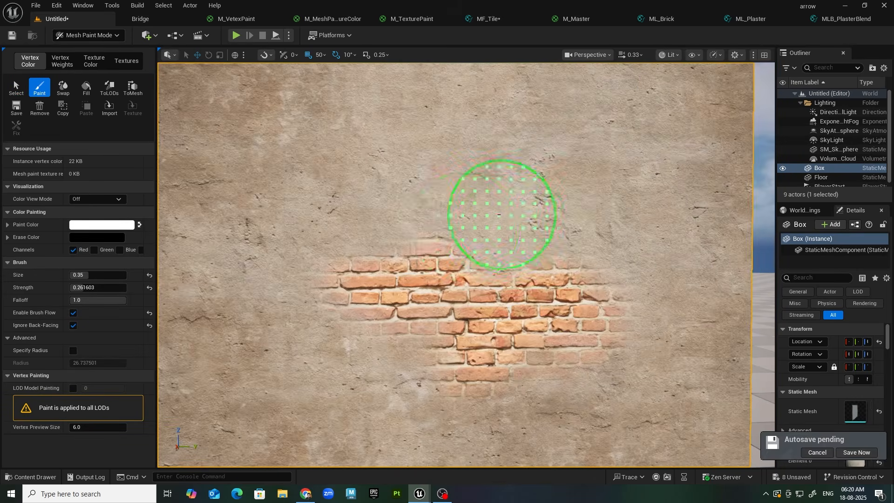
{"action": "mouse_move", "coordinate": [390, 240]}
{"action": "left_mouse_down"}
{"action": "mouse_move", "coordinate": [511, 237]}
{"action": "mouse_move", "coordinate": [358, 282]}
{"action": "mouse_move", "coordinate": [538, 241]}
{"action": "mouse_move", "coordinate": [426, 250]}
{"action": "left_mouse_up"}
{"action": "mouse_move", "coordinate": [505, 384]}
{"action": "left_mouse_down"}
{"action": "mouse_move", "coordinate": [556, 371]}
{"action": "mouse_move", "coordinate": [540, 409]}
{"action": "mouse_move", "coordinate": [515, 361]}
{"action": "mouse_move", "coordinate": [544, 383]}
{"action": "left_mouse_up"}
{"action": "left_click_drag", "start_coordinate": [529, 282], "coordinate": [550, 309], "text": "alt"}
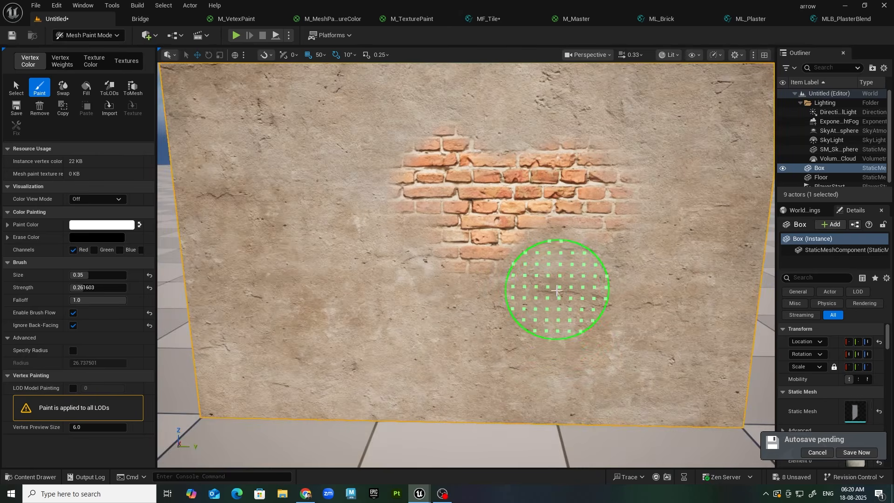
Step: Swap the paint color to black, extend the brick patch downward on the box and return to Selection mode
{"action": "key", "text": "x"}
{"action": "mouse_move", "coordinate": [569, 250]}
{"action": "left_mouse_down"}
{"action": "mouse_move", "coordinate": [473, 273]}
{"action": "mouse_move", "coordinate": [493, 260]}
{"action": "left_mouse_up"}
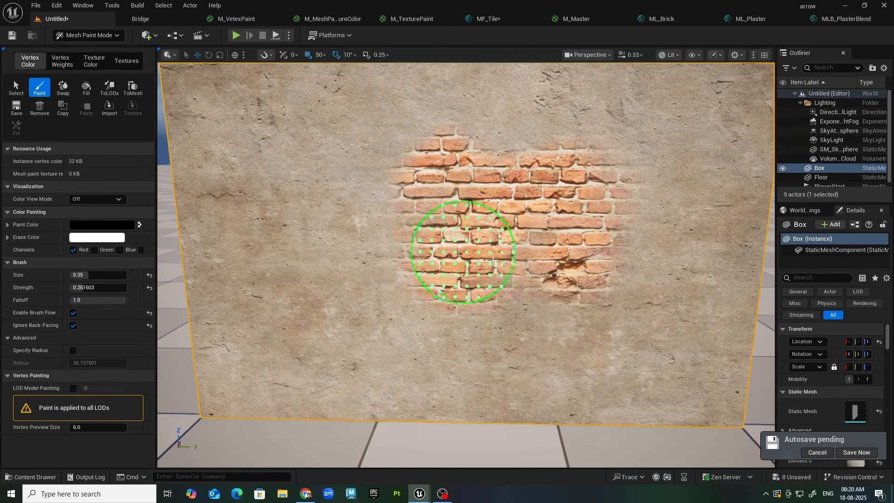
{"action": "left_click", "coordinate": [88, 36]}
{"action": "left_click", "coordinate": [111, 49]}
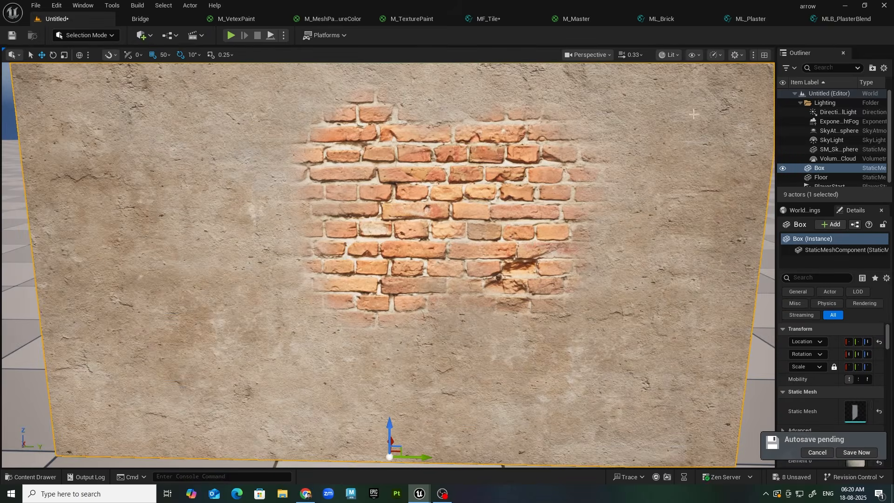
Step: Open the MLB_PlasterBlend graph and examine the Vertex Color connection to the Alpha of BlendMaterialAttributes
{"action": "left_click", "coordinate": [849, 18]}
{"action": "right_click_drag", "start_coordinate": [558, 252], "coordinate": [483, 113]}
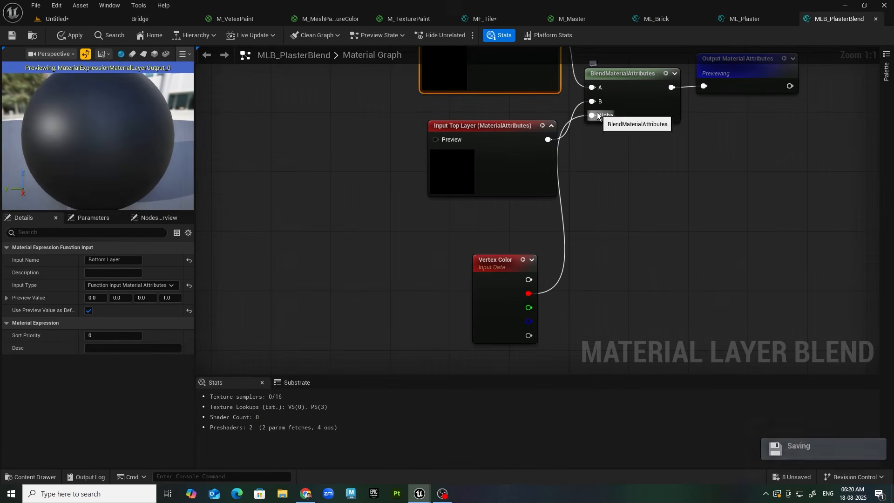
{"action": "right_click_drag", "start_coordinate": [578, 320], "coordinate": [460, 343]}
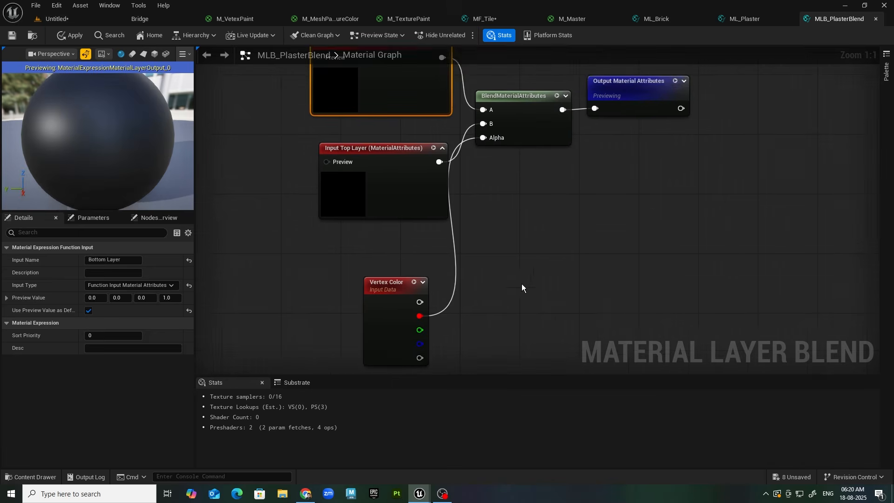
Step: Add the brick_wall_006_disp_4k texture from the _01_MeshPaint Textures/Brick folder as a Texture Sample below the Vertex Color node
{"action": "right_click_drag", "start_coordinate": [521, 283], "coordinate": [473, 297]}
{"action": "scroll", "coordinate": [524, 251], "scroll_direction": "down", "scroll_amount": 1}
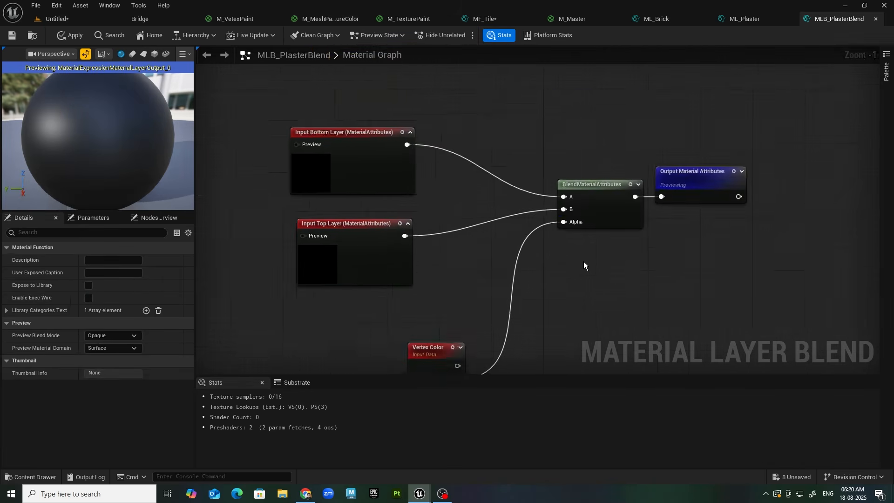
{"action": "scroll", "coordinate": [583, 261], "scroll_direction": "down", "scroll_amount": 1}
{"action": "right_click_drag", "start_coordinate": [585, 272], "coordinate": [587, 218]}
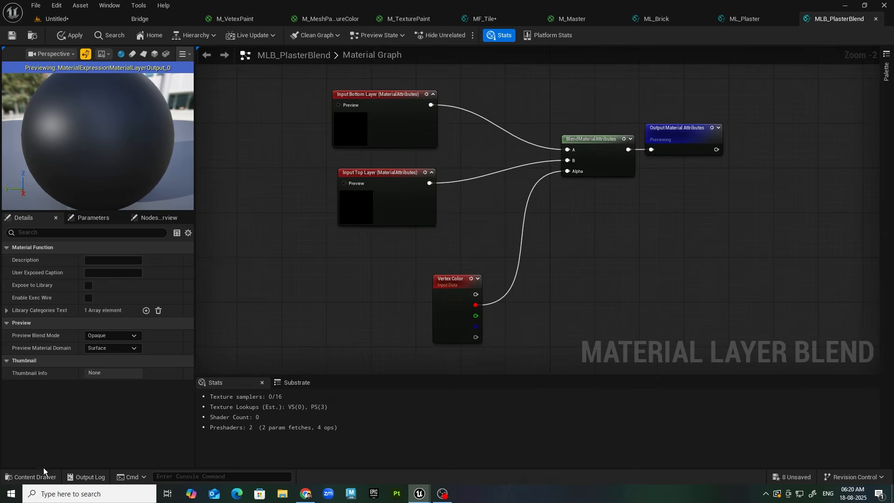
{"action": "left_click", "coordinate": [30, 476]}
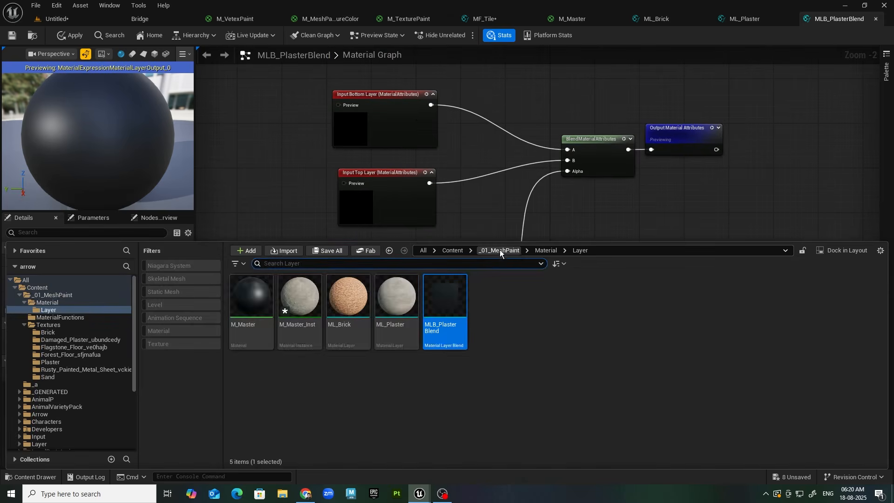
{"action": "left_click", "coordinate": [499, 250]}
{"action": "double_click", "coordinate": [350, 298]}
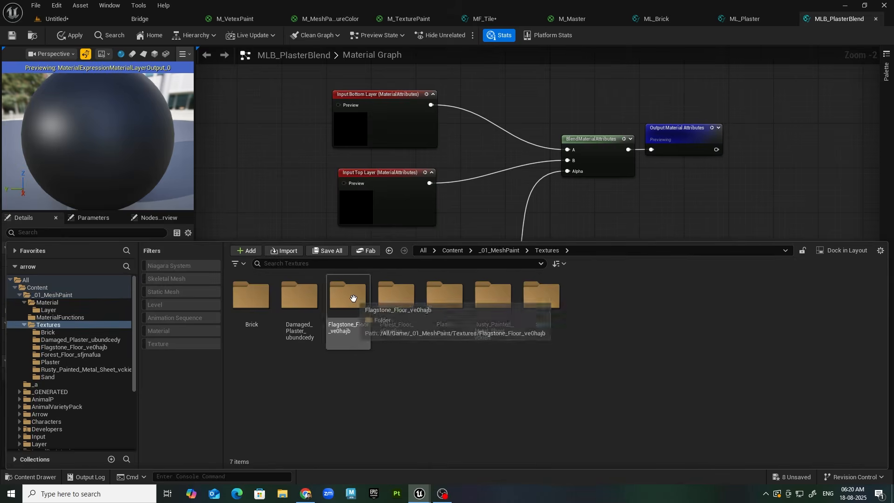
{"action": "double_click", "coordinate": [252, 299]}
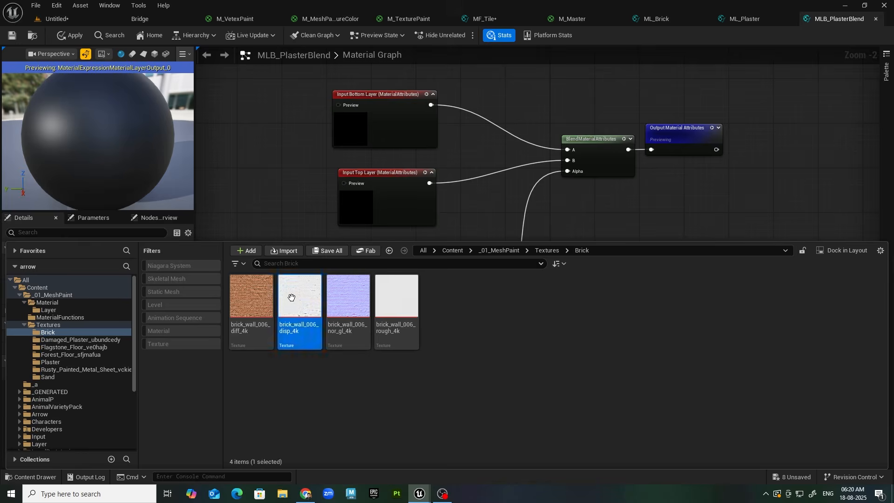
{"action": "left_click_drag", "start_coordinate": [289, 293], "coordinate": [471, 353]}
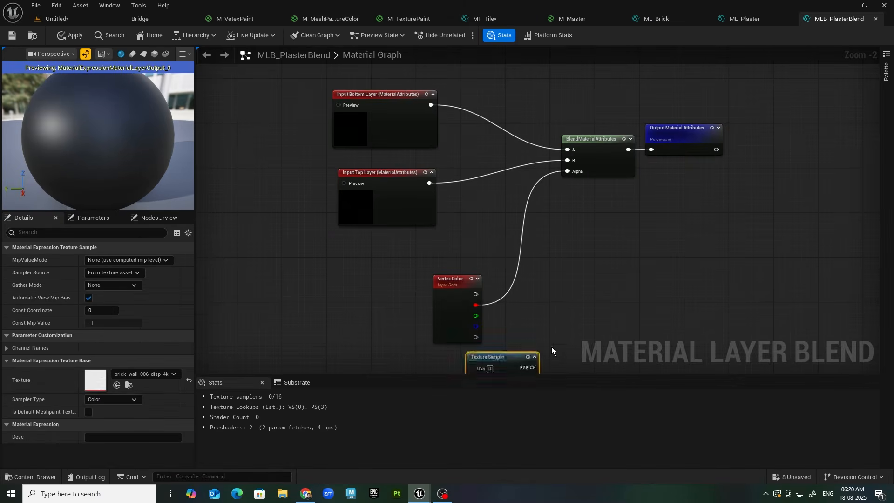
Step: Multiply the Vertex Color red channel by the Texture Sample RGB and feed the result into the BlendMaterialAttributes Alpha
{"action": "right_click_drag", "start_coordinate": [551, 347], "coordinate": [473, 291]}
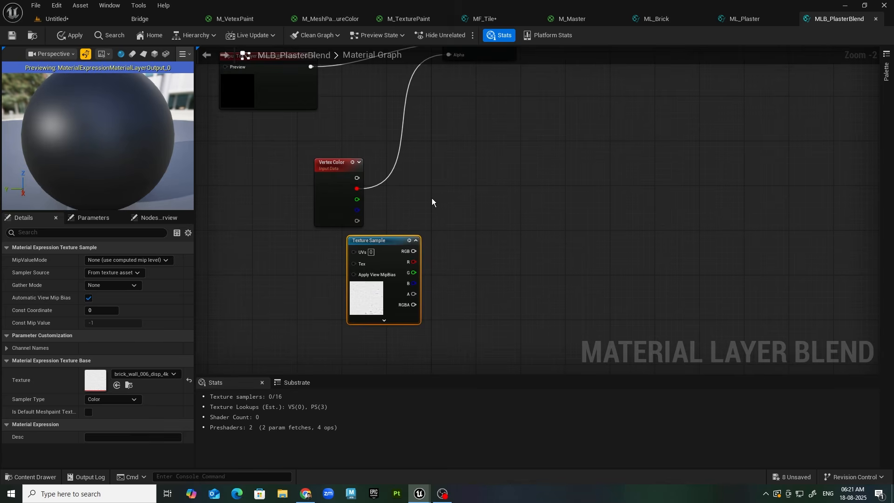
{"action": "left_click", "coordinate": [446, 186]}
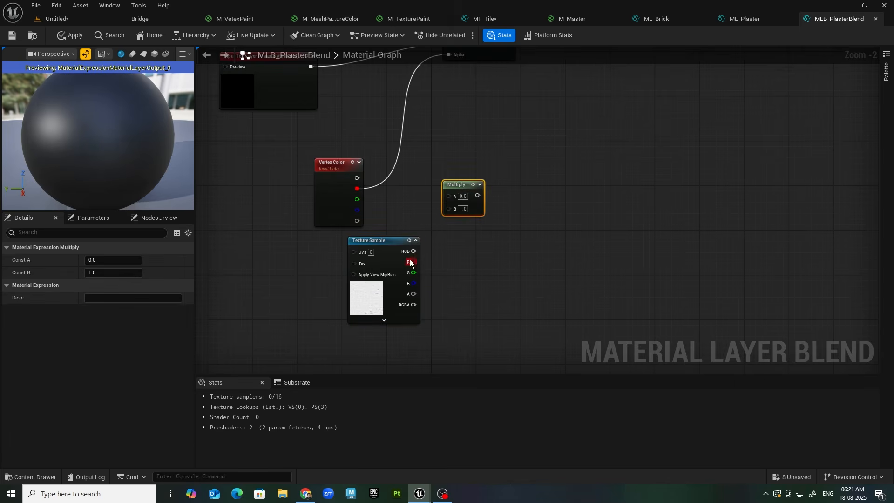
{"action": "left_click_drag", "start_coordinate": [414, 252], "coordinate": [450, 216]}
{"action": "left_click_drag", "start_coordinate": [357, 189], "coordinate": [453, 196]}
{"action": "right_click_drag", "start_coordinate": [503, 203], "coordinate": [520, 263]}
{"action": "left_click_drag", "start_coordinate": [497, 253], "coordinate": [468, 119]}
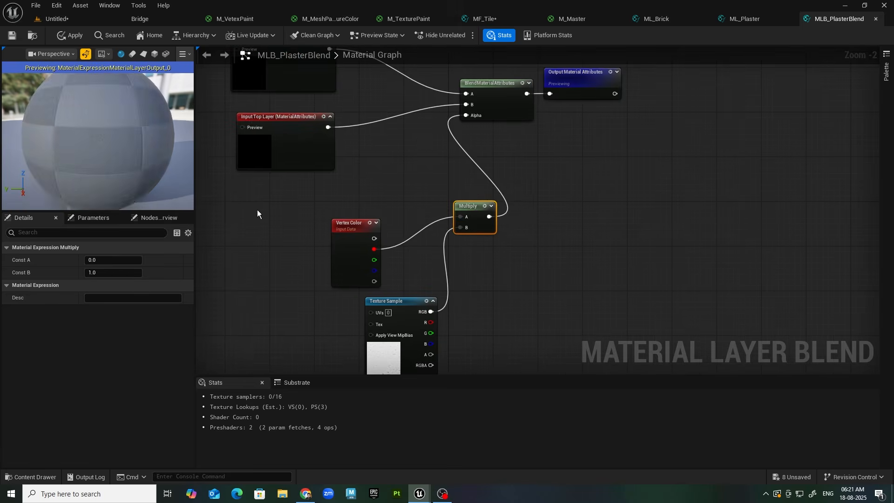
Step: Examine how the plaster and brick blend on the box wall in the Untitled level from several angles
{"action": "left_click", "coordinate": [88, 21]}
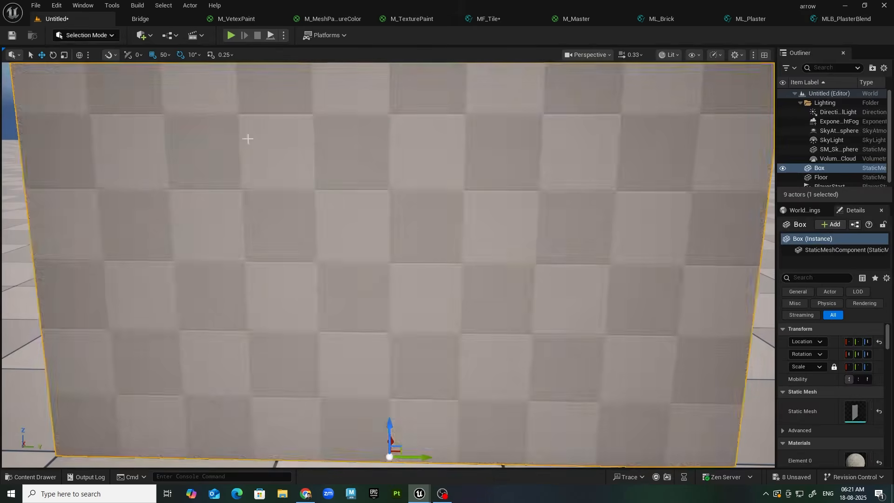
{"action": "scroll", "coordinate": [511, 262], "scroll_direction": "down", "scroll_amount": 4}
{"action": "left_click_drag", "start_coordinate": [511, 262], "coordinate": [510, 186], "text": "alt"}
{"action": "middle_click_drag", "start_coordinate": [510, 186], "coordinate": [489, 326], "text": "alt"}
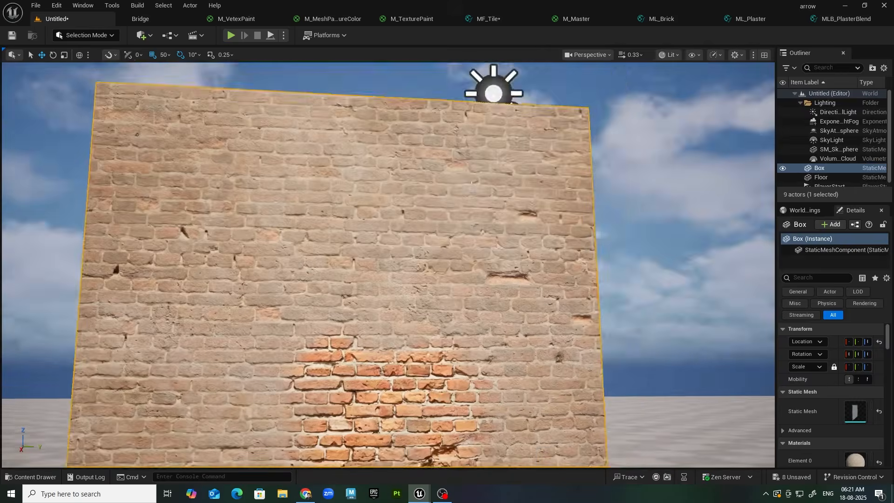
{"action": "left_click_drag", "start_coordinate": [489, 232], "coordinate": [493, 326], "text": "alt"}
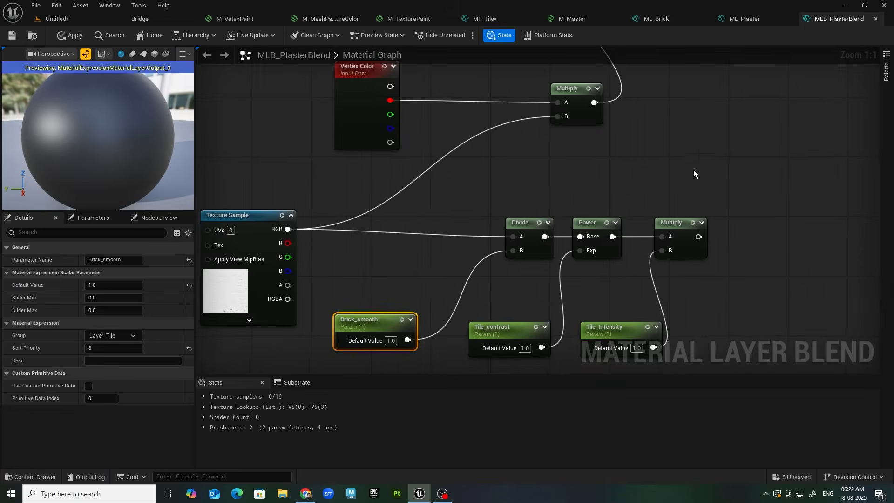
Step: Copy the Divide, Power and Multiply nodes with their Brick_smooth, Brick_contrast and Brick_Intensity parameters from MF_Brick into MLB_PlasterBlend beside the Texture Sample
{"action": "right_click_drag", "start_coordinate": [694, 170], "coordinate": [642, 189]}
{"action": "left_click", "coordinate": [663, 21]}
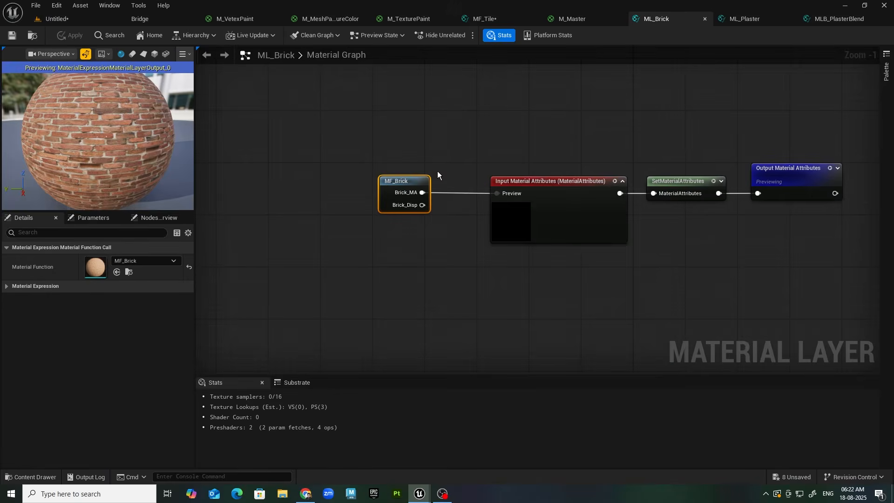
{"action": "double_click", "coordinate": [397, 187]}
{"action": "right_click_drag", "start_coordinate": [419, 317], "coordinate": [652, 61]}
{"action": "right_click_drag", "start_coordinate": [644, 273], "coordinate": [678, 164]}
{"action": "right_click_drag", "start_coordinate": [621, 297], "coordinate": [527, 92]}
{"action": "left_click_drag", "start_coordinate": [225, 206], "coordinate": [602, 323]}
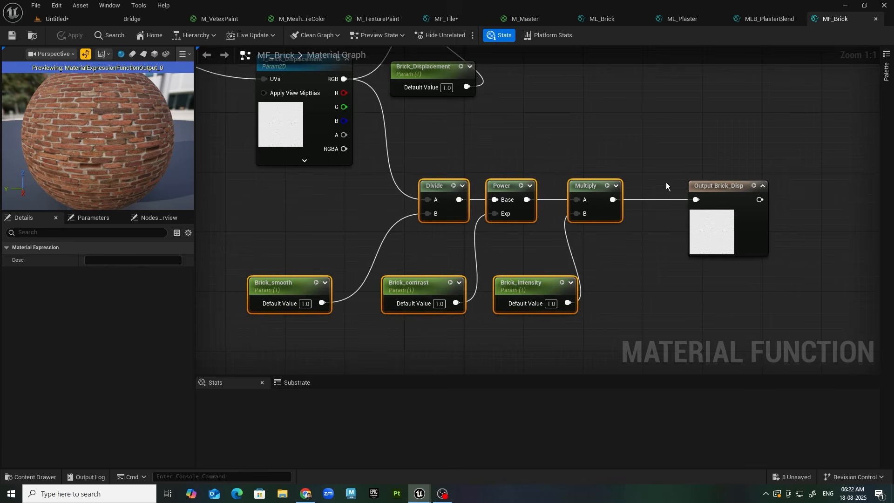
{"action": "left_click", "coordinate": [775, 19]}
{"action": "key", "text": "ctrl+v"}
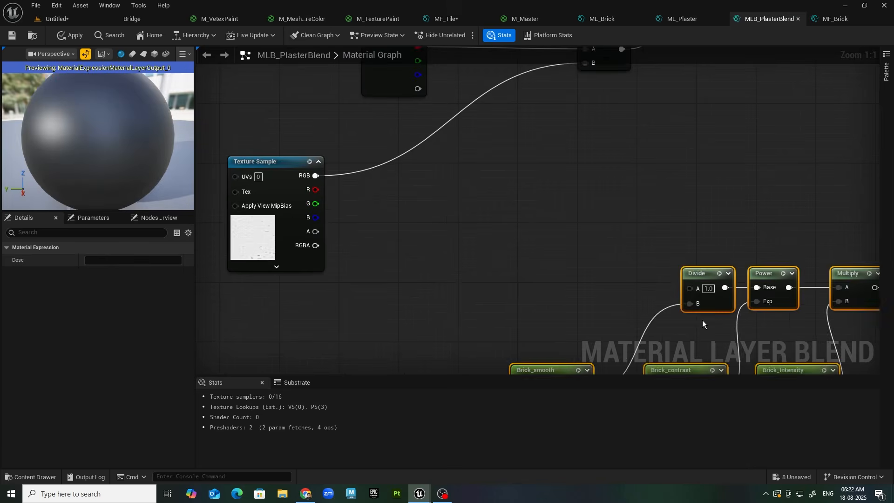
{"action": "left_click_drag", "start_coordinate": [708, 279], "coordinate": [533, 196]}
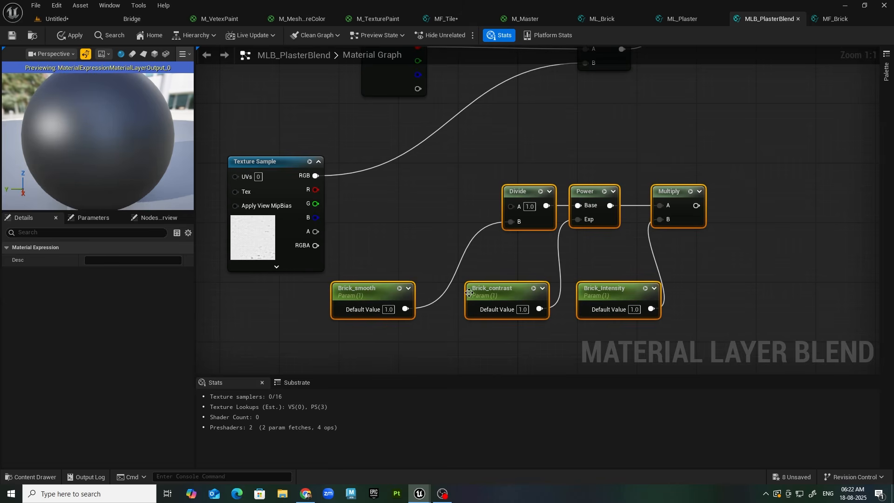
Step: Connect the Texture Sample RGB to input A of the pasted Divide node and reposition the pasted node group
{"action": "left_click_drag", "start_coordinate": [312, 177], "coordinate": [511, 206]}
{"action": "right_click_drag", "start_coordinate": [376, 175], "coordinate": [330, 182]}
{"action": "right_click_drag", "start_coordinate": [658, 364], "coordinate": [657, 284]}
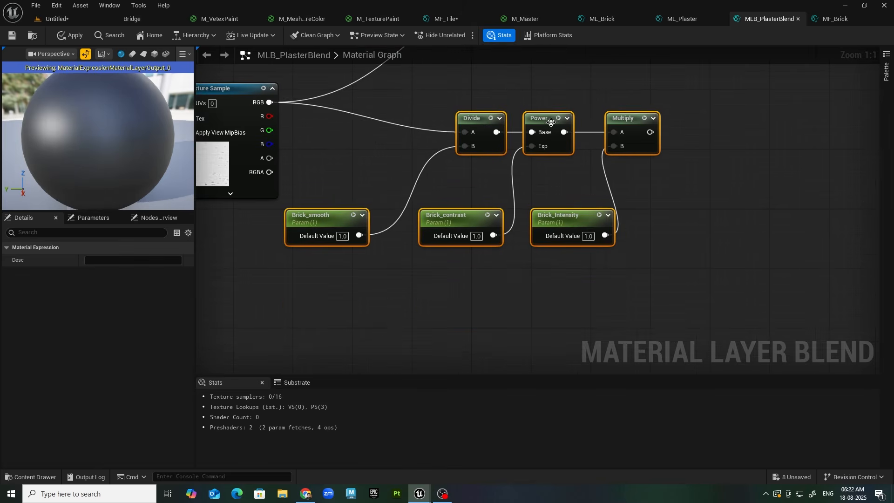
{"action": "left_click_drag", "start_coordinate": [550, 122], "coordinate": [535, 100]}
{"action": "right_click_drag", "start_coordinate": [529, 160], "coordinate": [515, 281]}
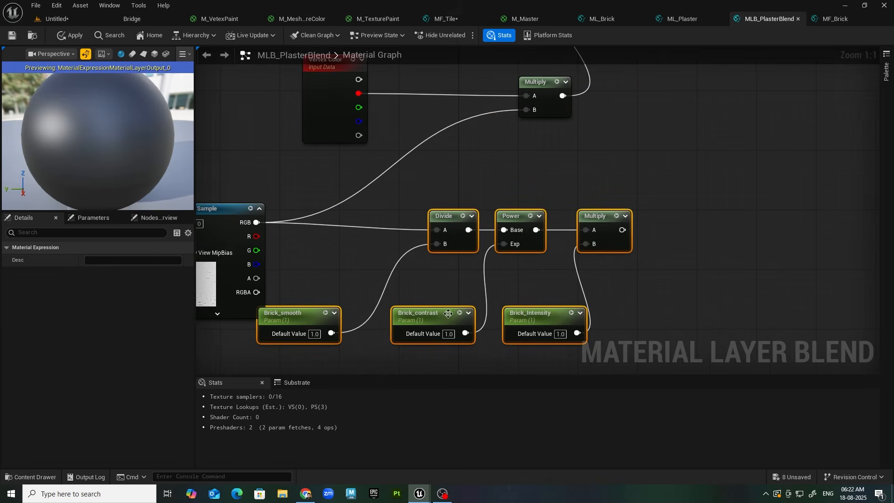
{"action": "left_click", "coordinate": [491, 172]}
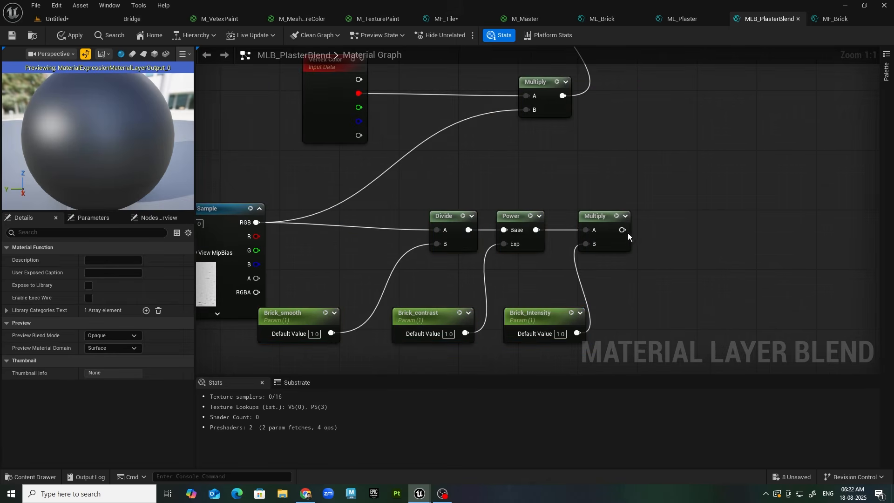
{"action": "left_click_drag", "start_coordinate": [623, 230], "coordinate": [655, 215]}
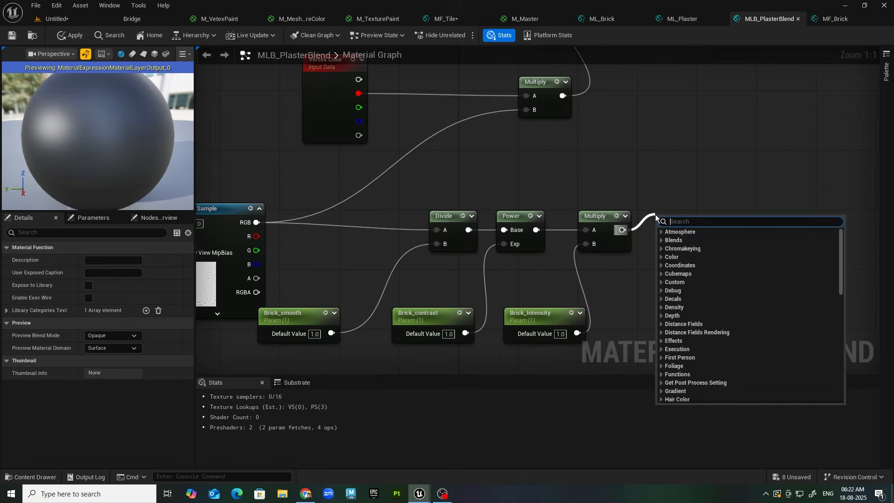
{"action": "type", "text": "satu"}
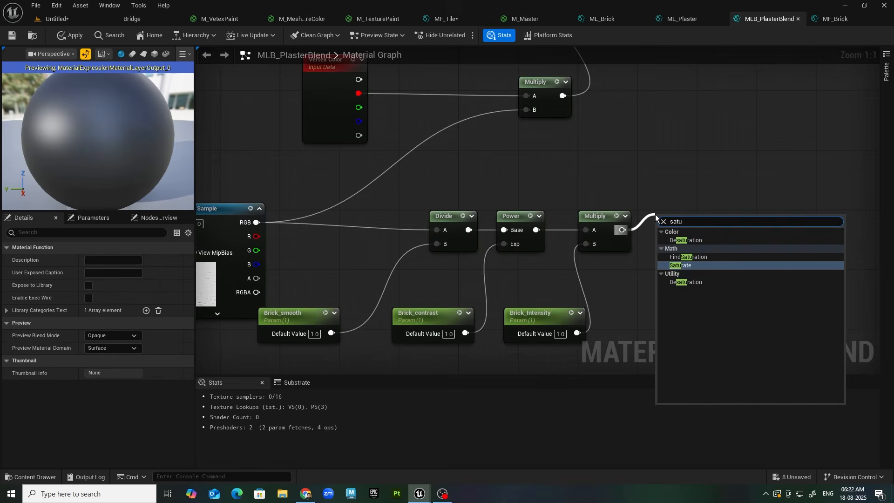
{"action": "left_click", "coordinate": [687, 258]}
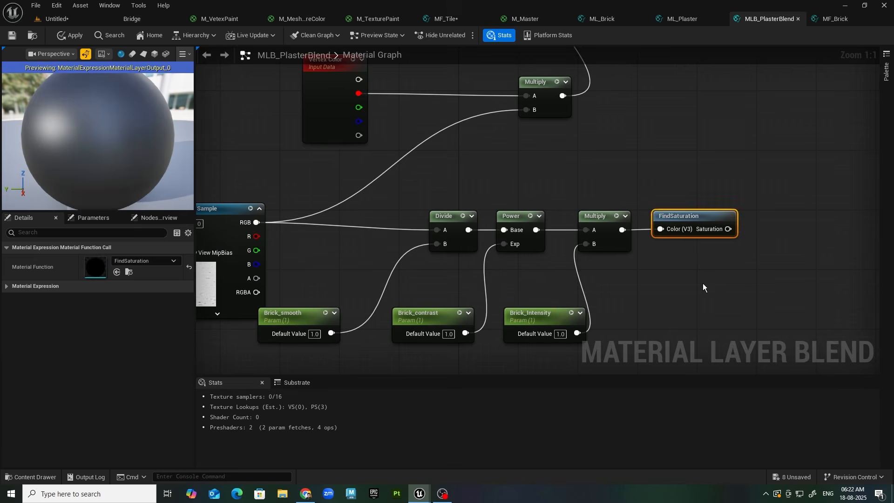
{"action": "key", "text": "Delete"}
Step: Add a Saturate node fed by the pasted Multiply output and align it with the Divide–Power–Multiply row
{"action": "left_click_drag", "start_coordinate": [622, 230], "coordinate": [663, 222]}
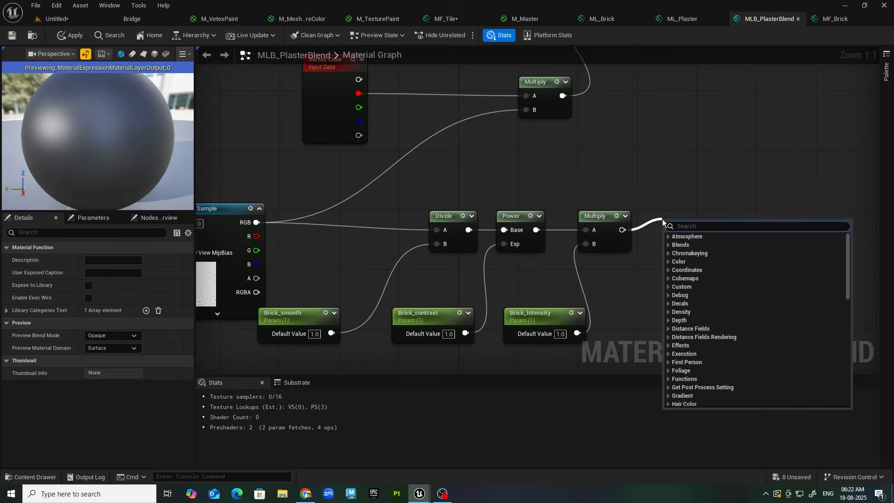
{"action": "type", "text": "saturat"}
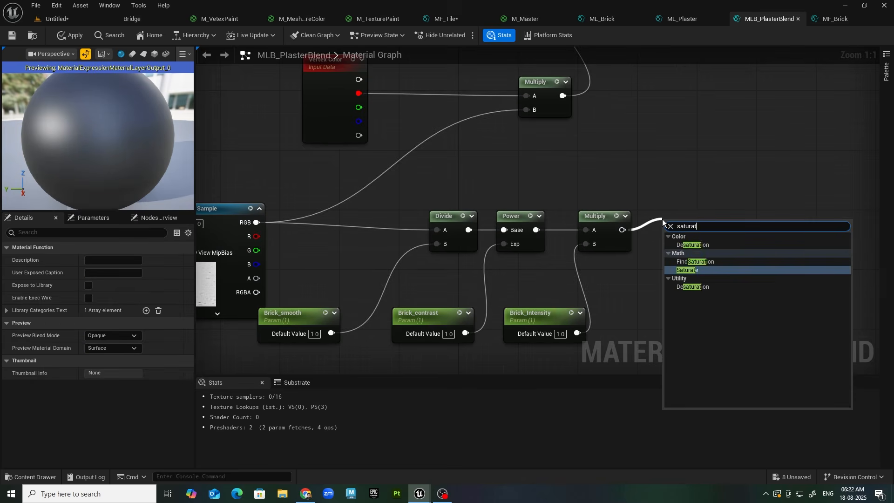
{"action": "type", "text": "e"}
{"action": "left_click", "coordinate": [697, 247]}
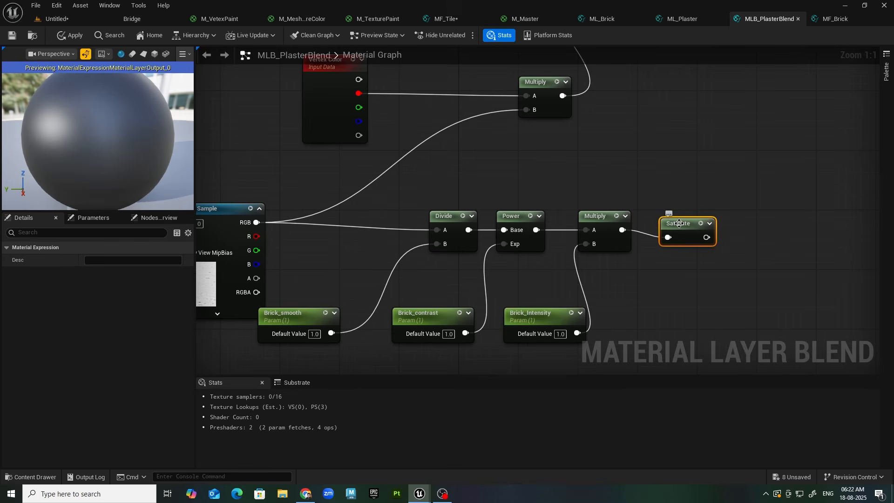
{"action": "left_click_drag", "start_coordinate": [678, 223], "coordinate": [663, 216]}
Step: Move the Vertex Color Multiply node beyond the Saturate node and connect the Saturate output to its B input
{"action": "right_click_drag", "start_coordinate": [670, 276], "coordinate": [656, 320]}
{"action": "scroll", "coordinate": [652, 256], "scroll_direction": "down", "scroll_amount": 1}
{"action": "right_click_drag", "start_coordinate": [678, 272], "coordinate": [700, 309]}
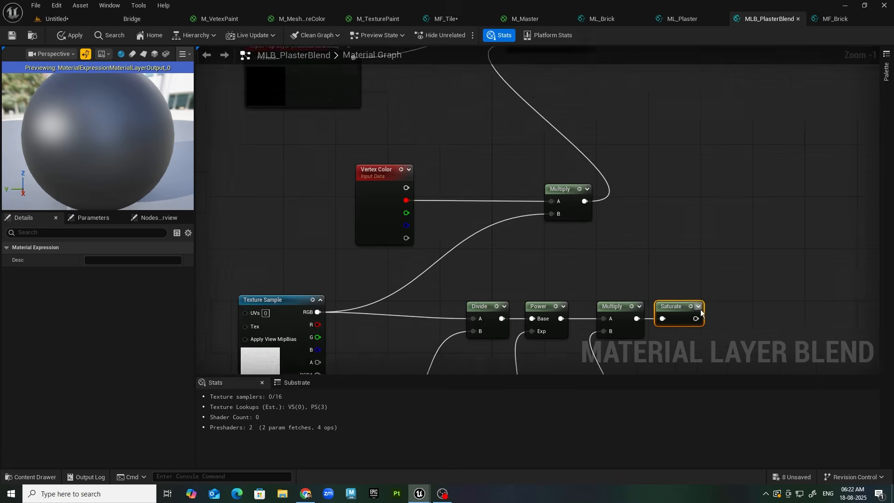
{"action": "scroll", "coordinate": [700, 309], "scroll_direction": "down", "scroll_amount": 1}
{"action": "left_click_drag", "start_coordinate": [592, 215], "coordinate": [730, 227]}
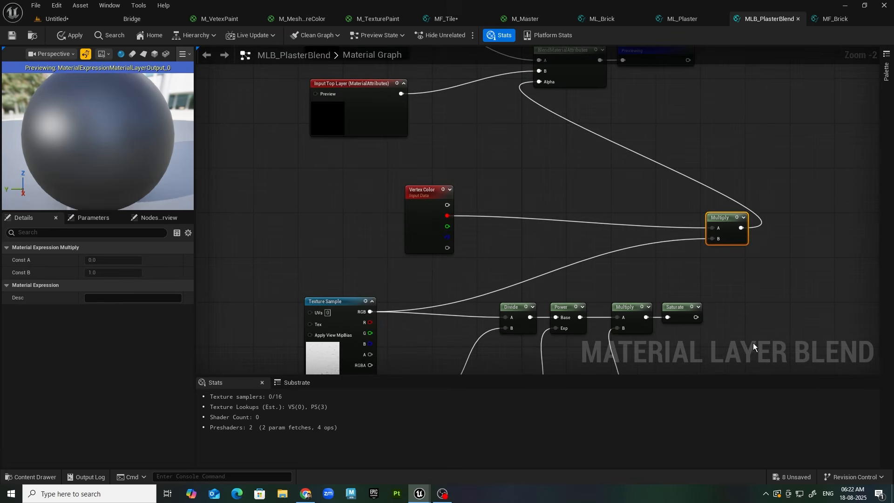
{"action": "left_click_drag", "start_coordinate": [701, 316], "coordinate": [710, 239]}
{"action": "scroll", "coordinate": [711, 239], "scroll_direction": "up", "scroll_amount": 2}
{"action": "right_click_drag", "start_coordinate": [710, 239], "coordinate": [795, 102]}
Step: Move the Texture Sample node away from Brick_smooth, and select the three Brick parameter nodes
{"action": "left_click", "coordinate": [372, 291]}
{"action": "left_click_drag", "start_coordinate": [316, 196], "coordinate": [272, 205]}
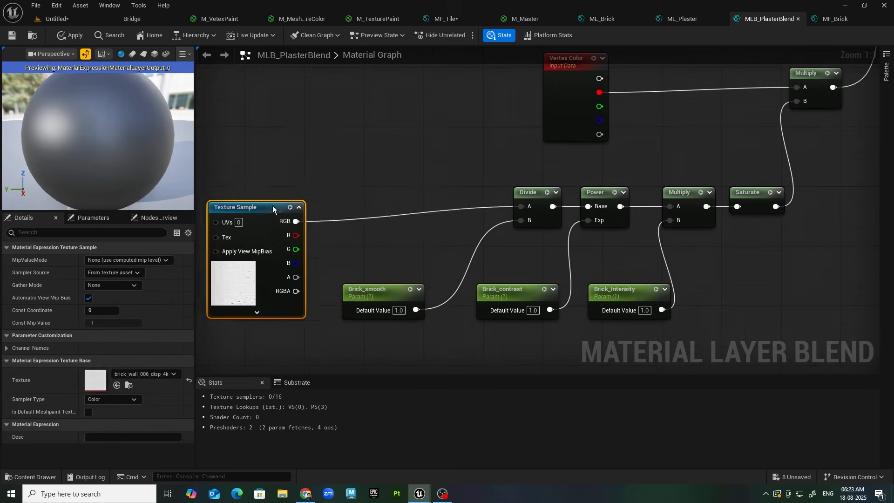
{"action": "scroll", "coordinate": [461, 197], "scroll_direction": "down", "scroll_amount": 2}
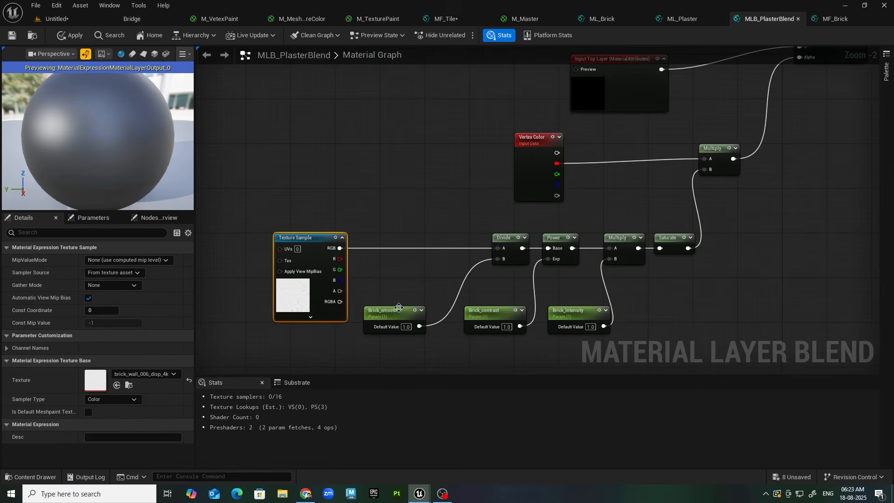
{"action": "left_click_drag", "start_coordinate": [382, 275], "coordinate": [682, 366]}
Step: In M_Master_Inst, expose the Plaster layer's Blend Asset brick parameters and enable overrides for Brick_contrast, Brick_Intensity and Brick_smooth
{"action": "left_click", "coordinate": [84, 22]}
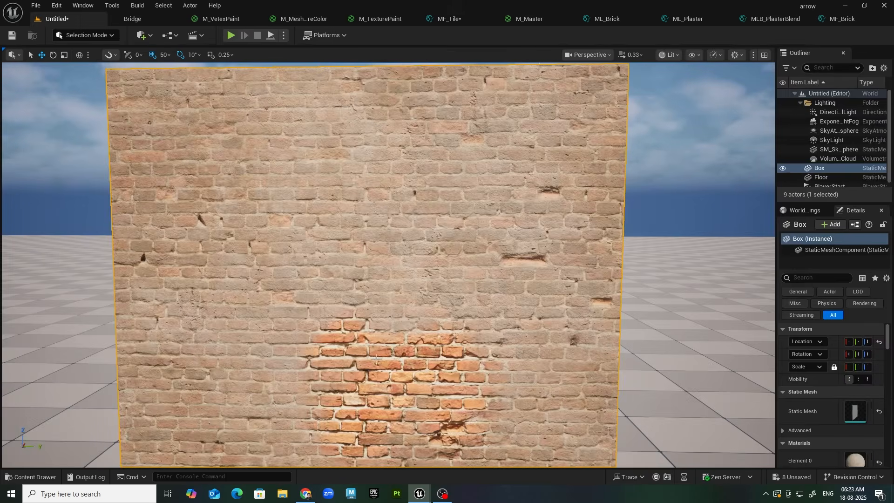
{"action": "mouse_move", "coordinate": [427, 497]}
{"action": "left_click", "coordinate": [476, 457]}
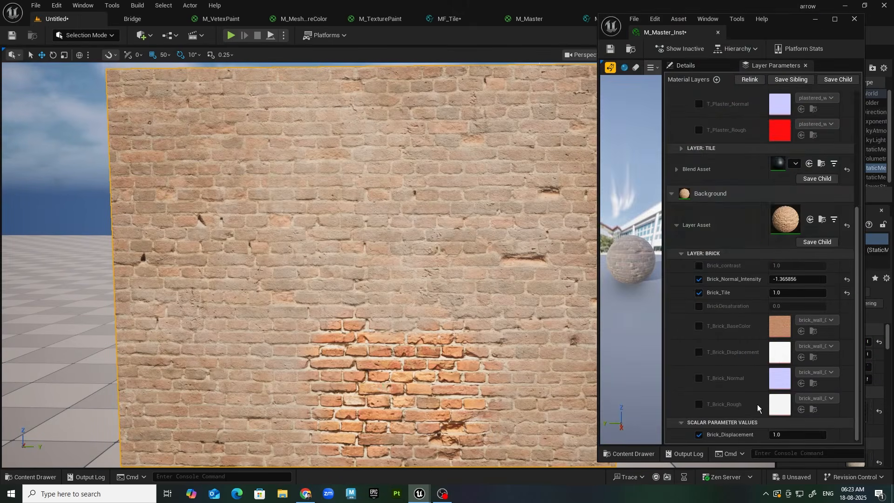
{"action": "scroll", "coordinate": [728, 184], "scroll_direction": "up", "scroll_amount": 5}
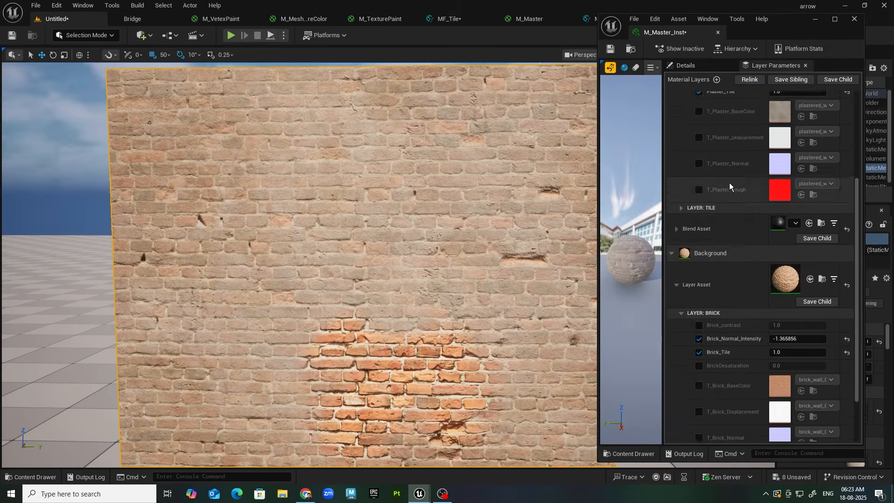
{"action": "left_click", "coordinate": [676, 132]}
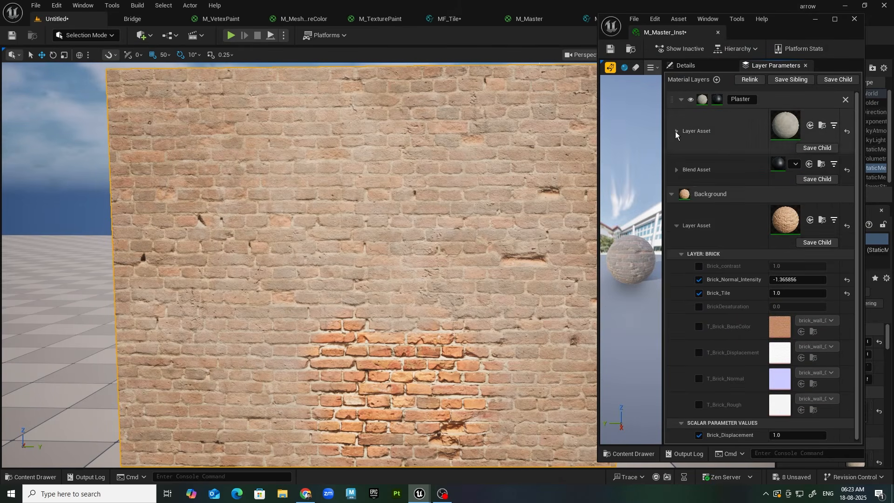
{"action": "left_click", "coordinate": [673, 195]}
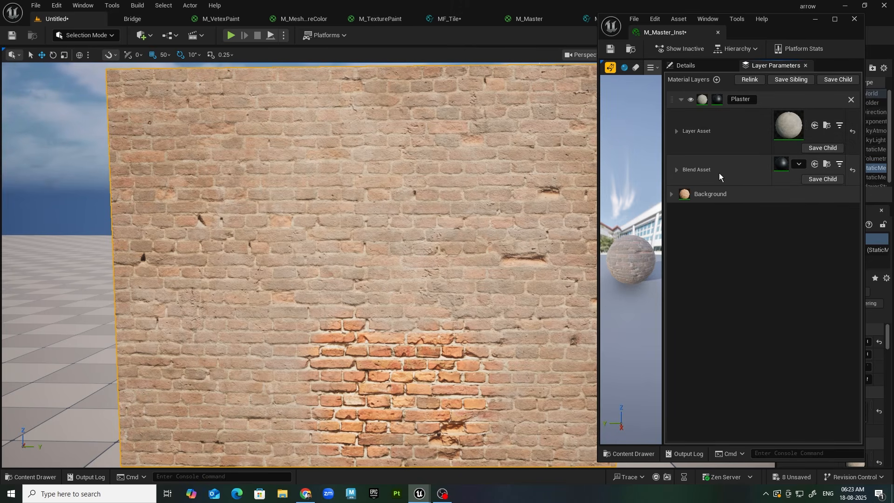
{"action": "left_click", "coordinate": [677, 170]}
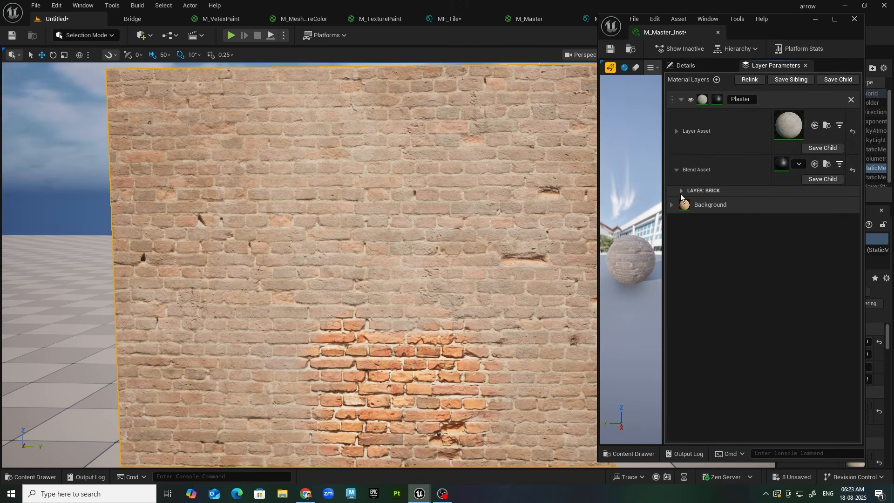
{"action": "left_click", "coordinate": [699, 202]}
{"action": "left_click", "coordinate": [699, 216]}
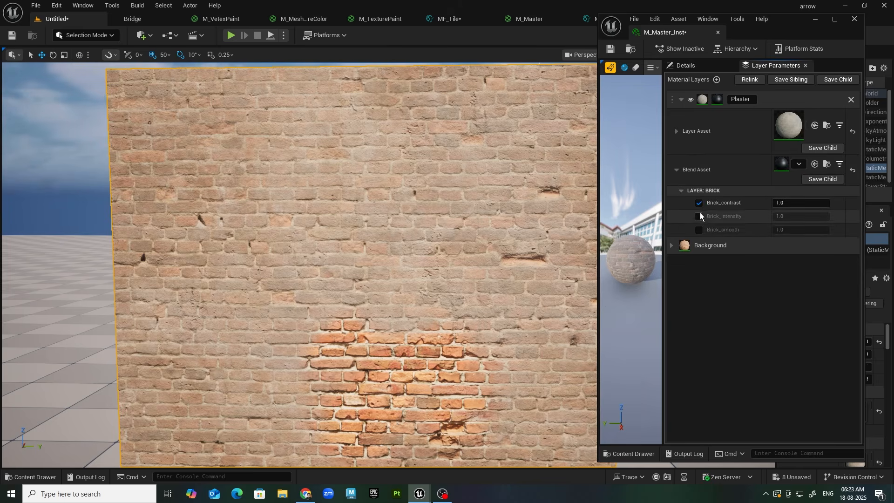
{"action": "left_click", "coordinate": [699, 230]}
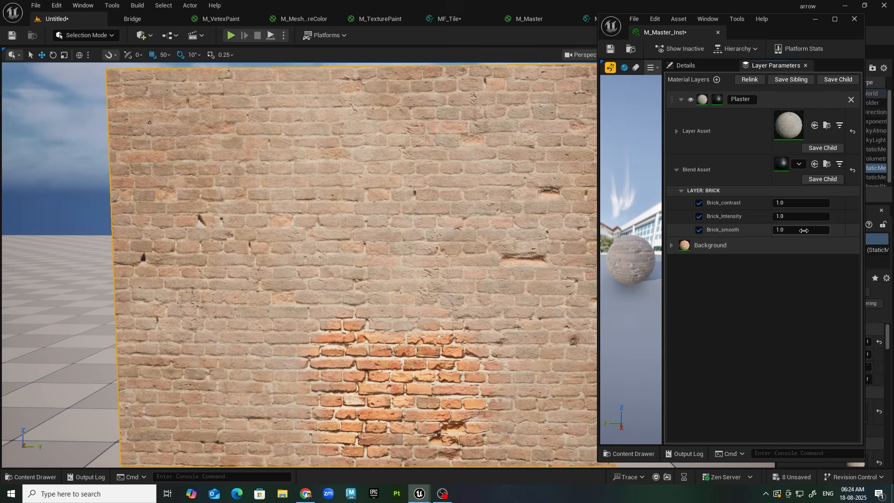
Step: Tune the Plaster blend on the wall to Brick_contrast about 124, Brick_Intensity about 3.03 and Brick_smooth about 0.712
{"action": "mouse_move", "coordinate": [805, 230]}
{"action": "left_mouse_down"}
{"action": "mouse_move", "coordinate": [797, 230]}
{"action": "mouse_move", "coordinate": [813, 216]}
{"action": "mouse_move", "coordinate": [794, 203]}
{"action": "mouse_move", "coordinate": [813, 203]}
{"action": "mouse_move", "coordinate": [813, 216]}
{"action": "left_mouse_up"}
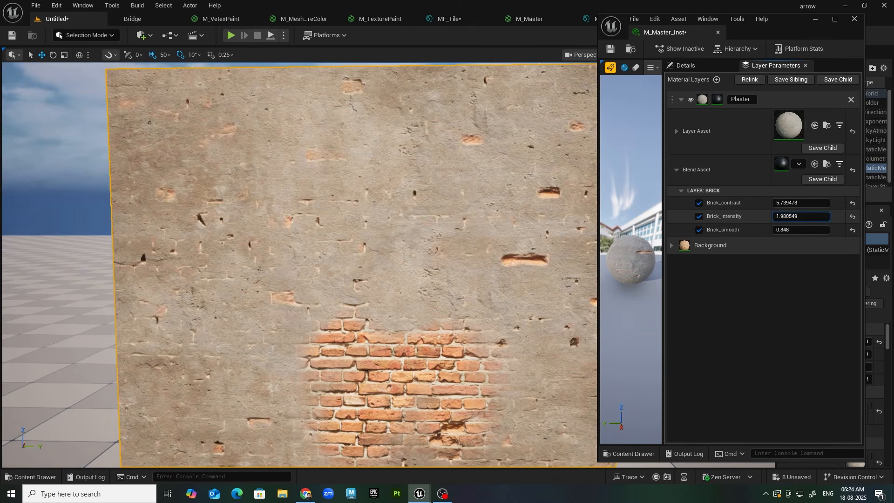
{"action": "mouse_move", "coordinate": [419, 232]}
{"action": "right_mouse_down"}
{"action": "mouse_move", "coordinate": [433, 205]}
{"action": "mouse_move", "coordinate": [426, 252]}
{"action": "mouse_move", "coordinate": [409, 247]}
{"action": "right_mouse_up"}
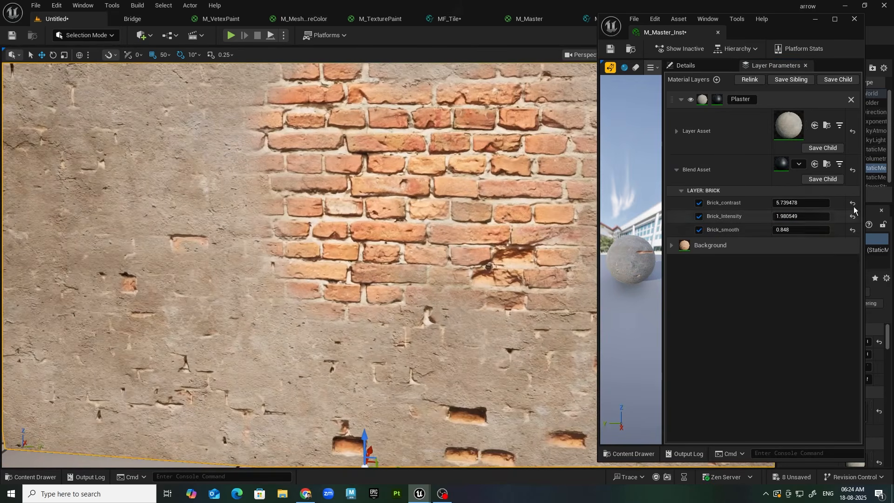
{"action": "left_click_drag", "start_coordinate": [800, 202], "coordinate": [795, 230]}
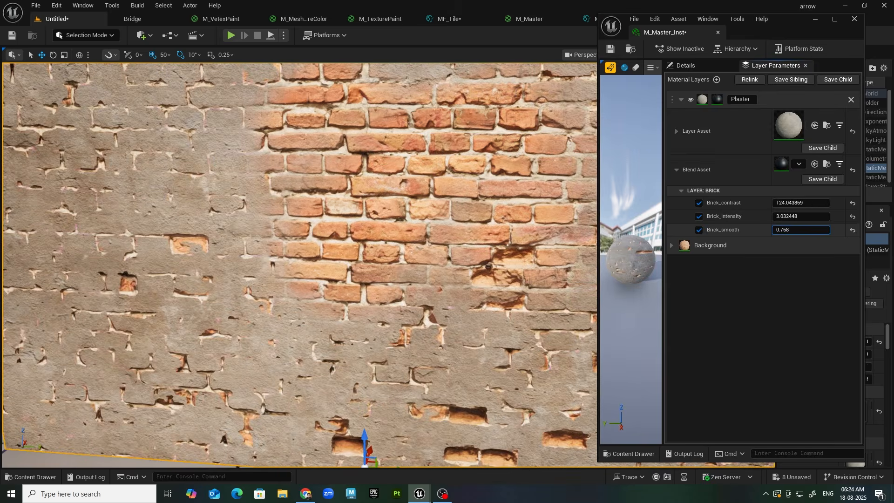
{"action": "scroll", "coordinate": [515, 196], "scroll_direction": "down", "scroll_amount": 5}
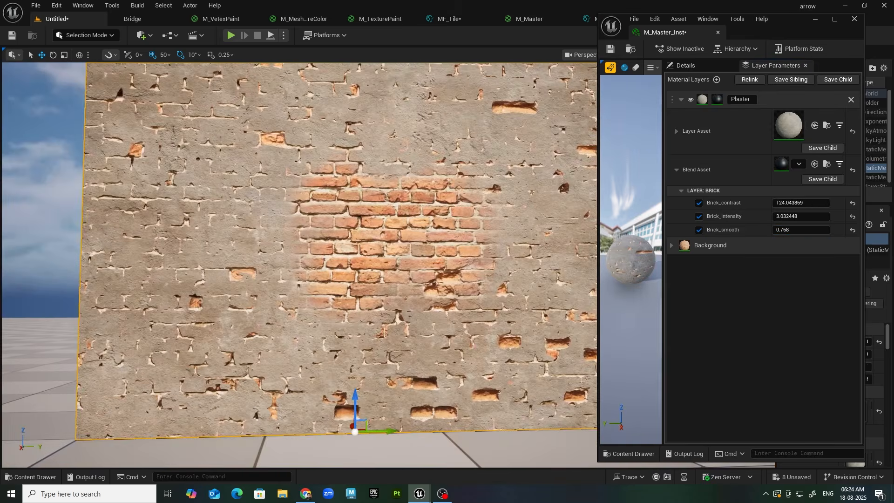
{"action": "mouse_move", "coordinate": [795, 233]}
{"action": "left_mouse_down"}
{"action": "mouse_move", "coordinate": [810, 233]}
{"action": "mouse_move", "coordinate": [778, 234]}
{"action": "mouse_move", "coordinate": [791, 233]}
{"action": "left_mouse_up"}
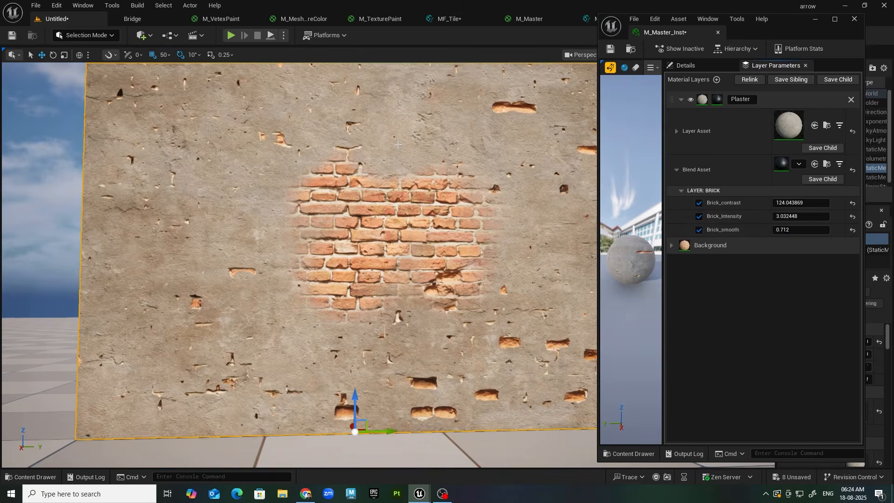
{"action": "mouse_move", "coordinate": [466, 233]}
{"action": "right_mouse_down"}
{"action": "mouse_move", "coordinate": [461, 251]}
{"action": "mouse_move", "coordinate": [449, 214]}
{"action": "mouse_move", "coordinate": [461, 219]}
{"action": "right_mouse_up"}
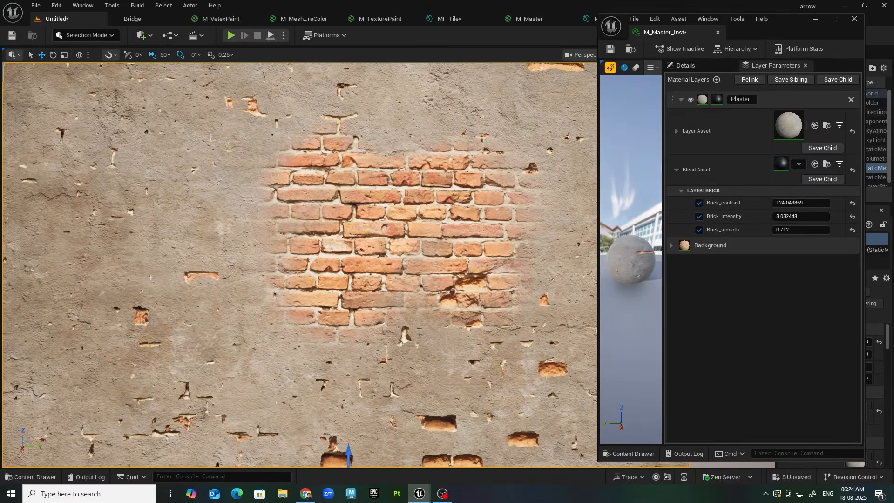
{"action": "left_click", "coordinate": [815, 20]}
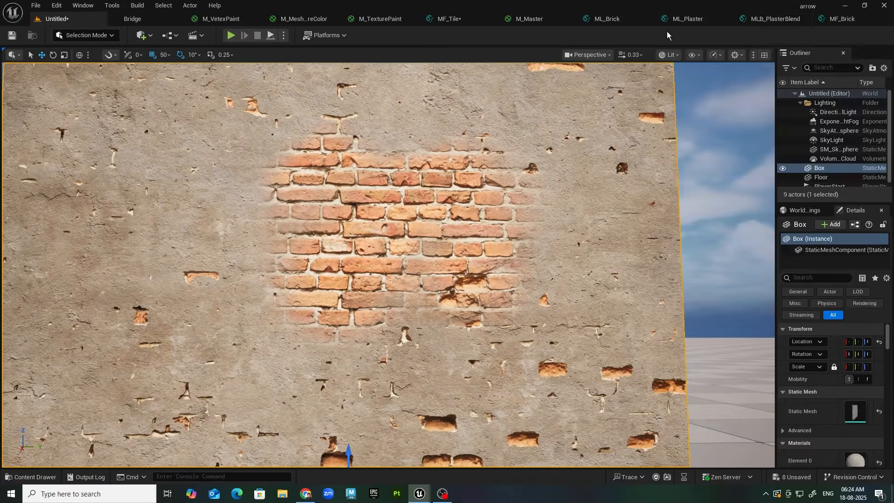
Step: In MLB_PlasterBlend, move the Divide-to-Saturate chain closer to the Texture Sample and place the three Brick parameters below the row
{"action": "left_click", "coordinate": [766, 19]}
{"action": "right_click_drag", "start_coordinate": [660, 189], "coordinate": [646, 173]}
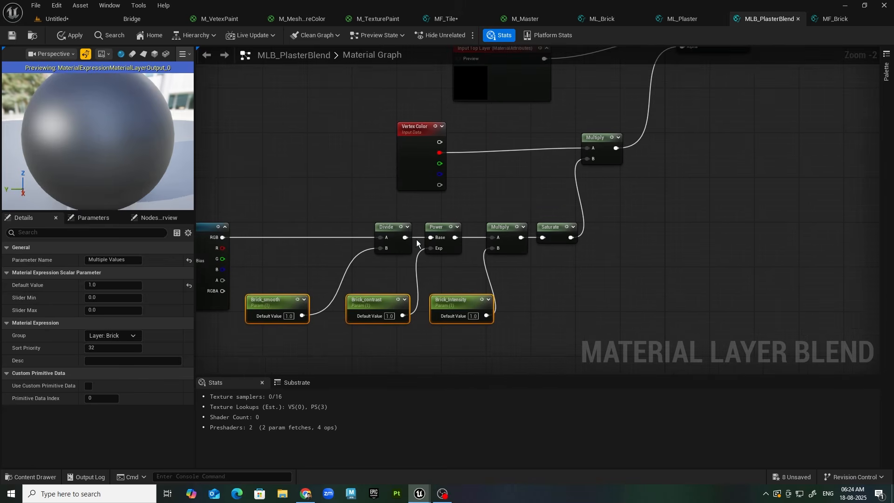
{"action": "left_click_drag", "start_coordinate": [261, 211], "coordinate": [598, 361]}
{"action": "right_click_drag", "start_coordinate": [436, 241], "coordinate": [565, 213]}
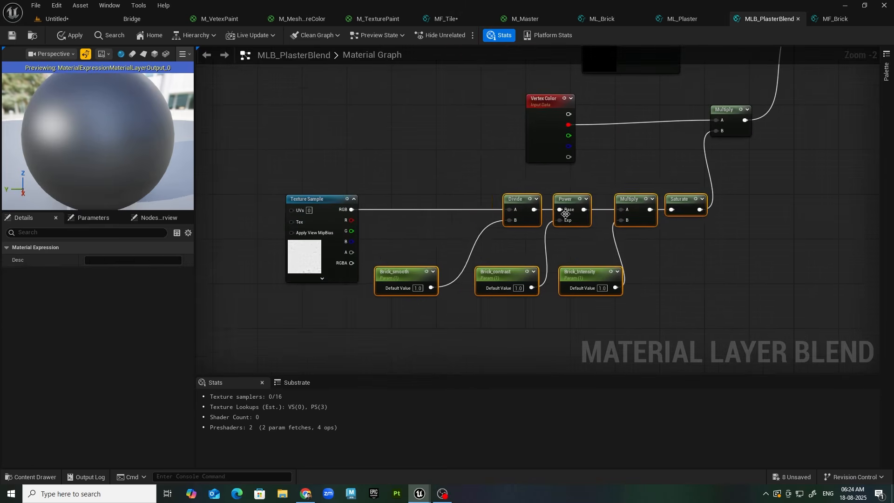
{"action": "left_click_drag", "start_coordinate": [523, 201], "coordinate": [401, 202]}
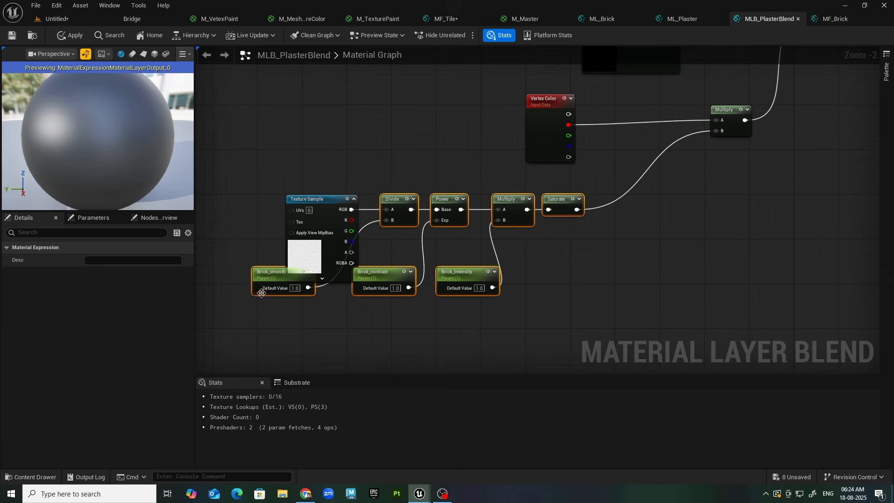
{"action": "left_click_drag", "start_coordinate": [244, 288], "coordinate": [449, 320]}
{"action": "left_click_drag", "start_coordinate": [471, 271], "coordinate": [511, 300]}
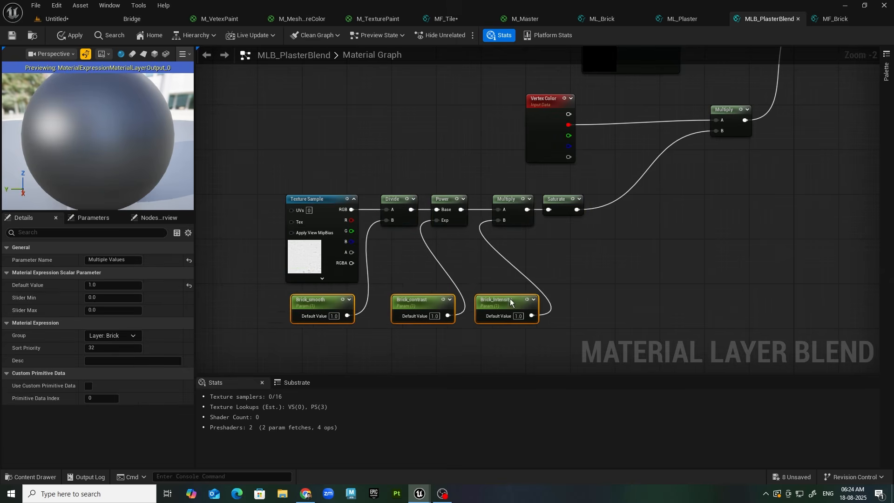
{"action": "left_click", "coordinate": [624, 244]}
{"action": "right_click_drag", "start_coordinate": [667, 215], "coordinate": [605, 273]}
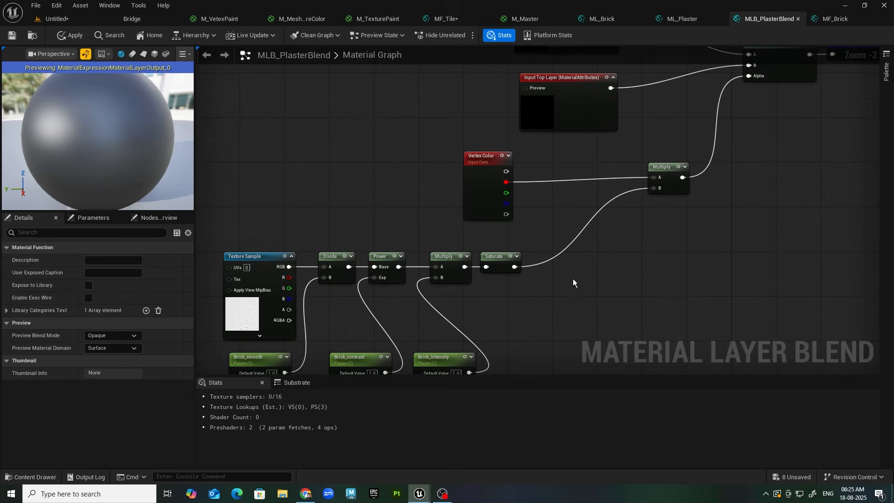
Step: Insert a 1-x node between the Saturate output and input B of the Vertex Color Multiply, and save the blend
{"action": "left_click", "coordinate": [580, 253]}
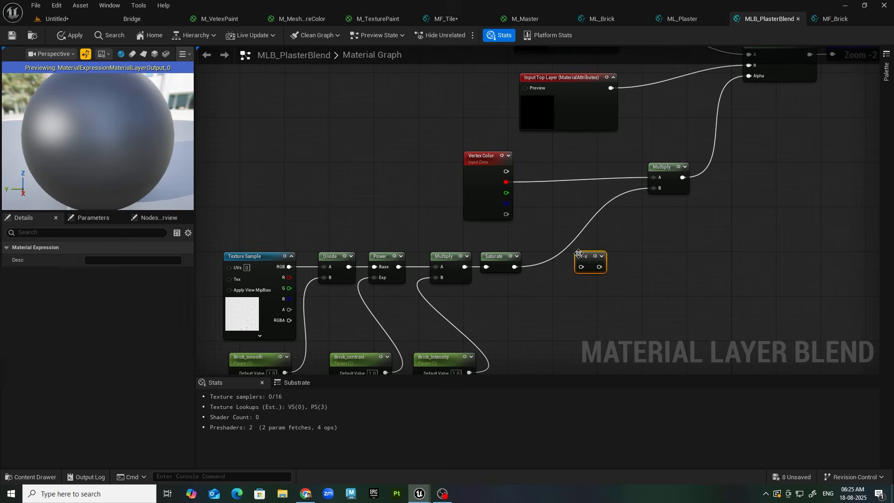
{"action": "left_click_drag", "start_coordinate": [514, 266], "coordinate": [645, 216]}
{"action": "key", "text": "ctrl+z"}
{"action": "left_click_drag", "start_coordinate": [605, 261], "coordinate": [654, 187]}
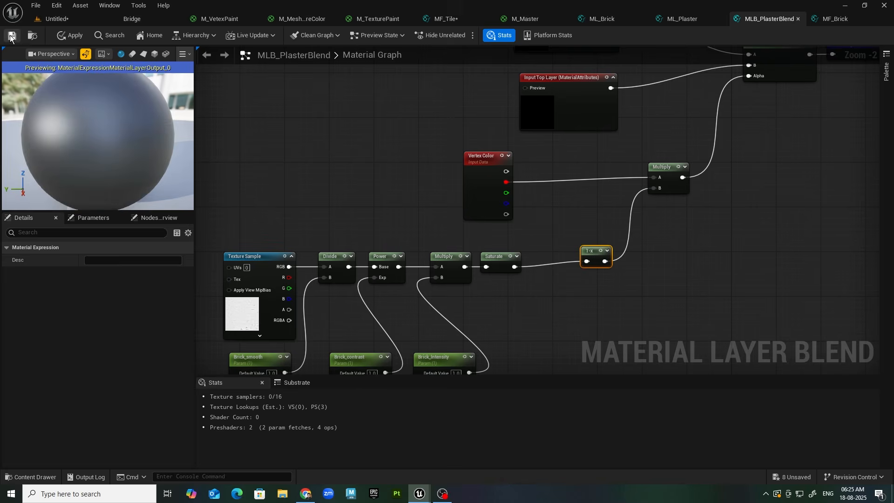
Step: Retune the Plaster blend in M_Master_Inst to Brick_smooth about 0.844, Brick_Intensity about 16.28 and Brick_contrast about 174.19
{"action": "left_click", "coordinate": [79, 17]}
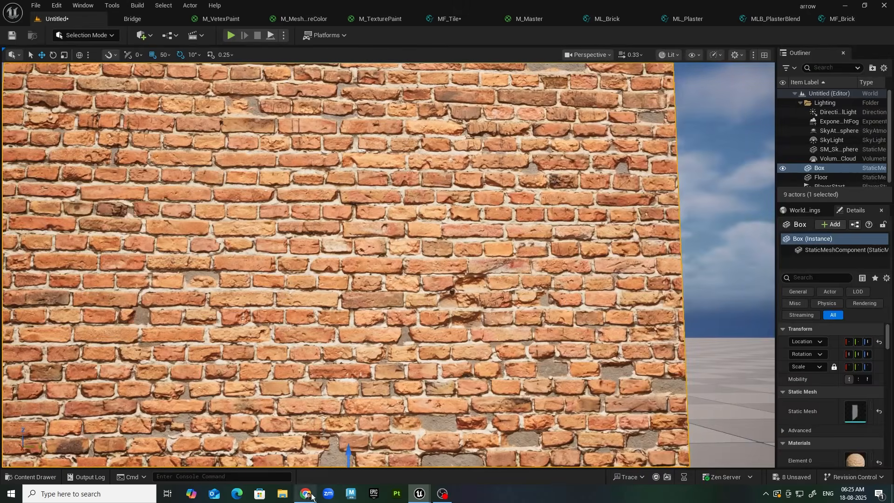
{"action": "mouse_move", "coordinate": [420, 494]}
{"action": "left_click", "coordinate": [462, 459]}
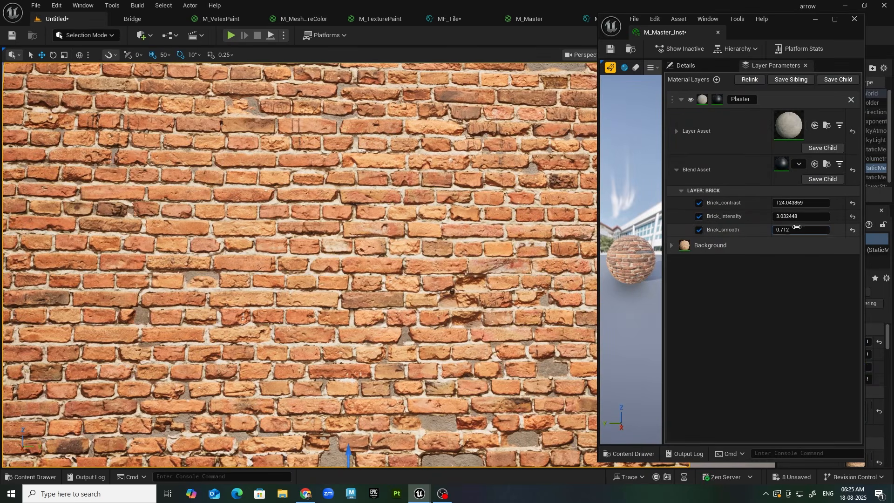
{"action": "mouse_move", "coordinate": [790, 230]}
{"action": "left_mouse_down"}
{"action": "mouse_move", "coordinate": [810, 230]}
{"action": "mouse_move", "coordinate": [797, 230]}
{"action": "left_mouse_up"}
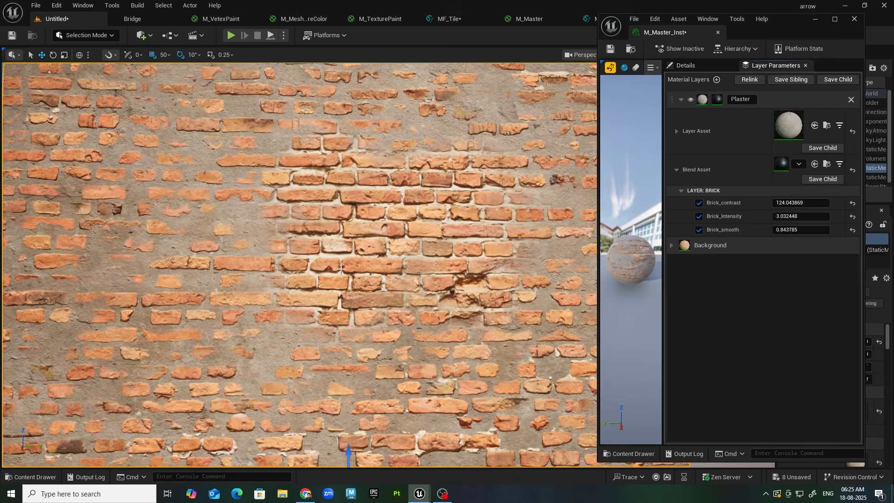
{"action": "right_click_drag", "start_coordinate": [336, 265], "coordinate": [337, 233]}
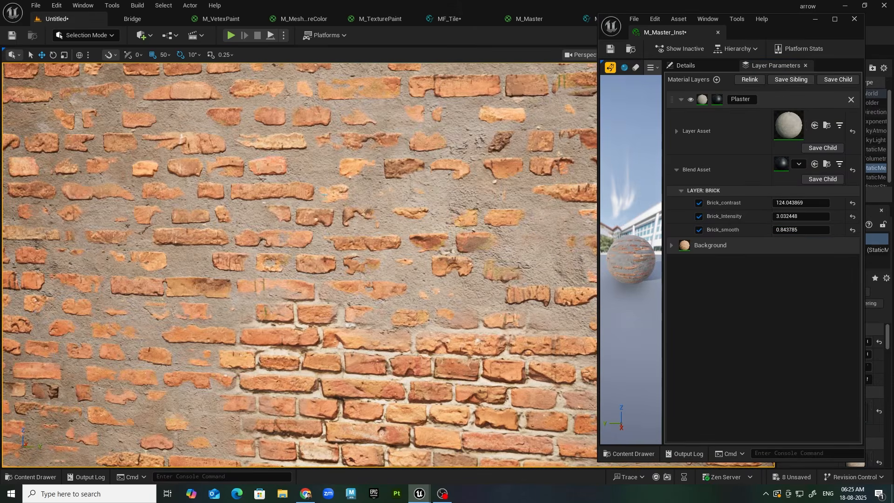
{"action": "left_click_drag", "start_coordinate": [801, 216], "coordinate": [813, 202]}
{"action": "scroll", "coordinate": [521, 169], "scroll_direction": "down", "scroll_amount": 5}
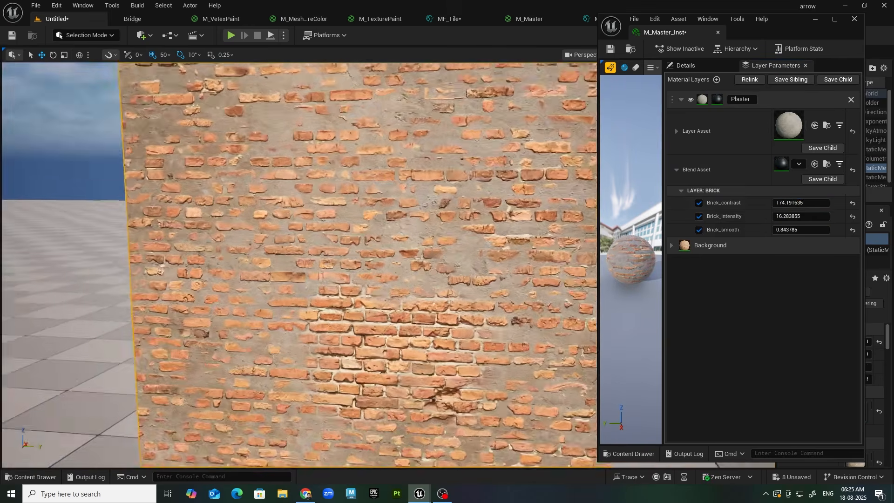
{"action": "left_click_drag", "start_coordinate": [521, 168], "coordinate": [516, 123], "text": "alt"}
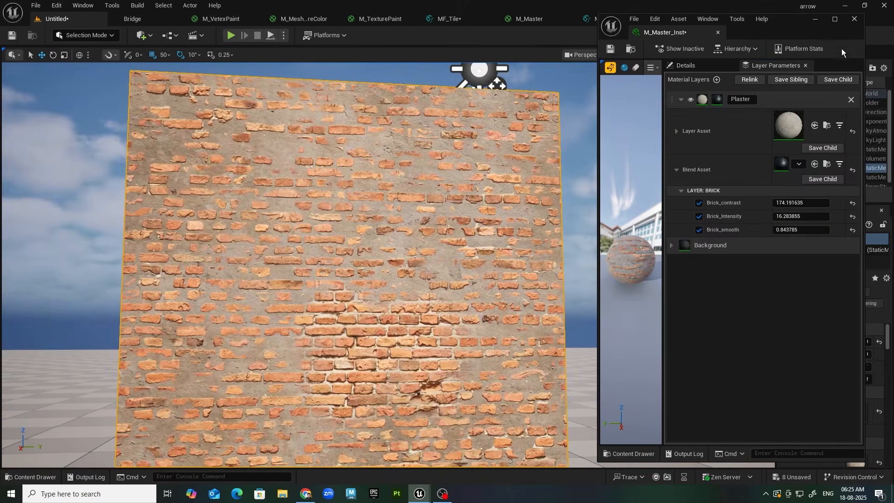
{"action": "left_click", "coordinate": [816, 19]}
Step: Add a StaticSwitchParameter node beside the 1-x node in MLB_PlasterBlend and name it Invert
{"action": "left_click", "coordinate": [768, 19]}
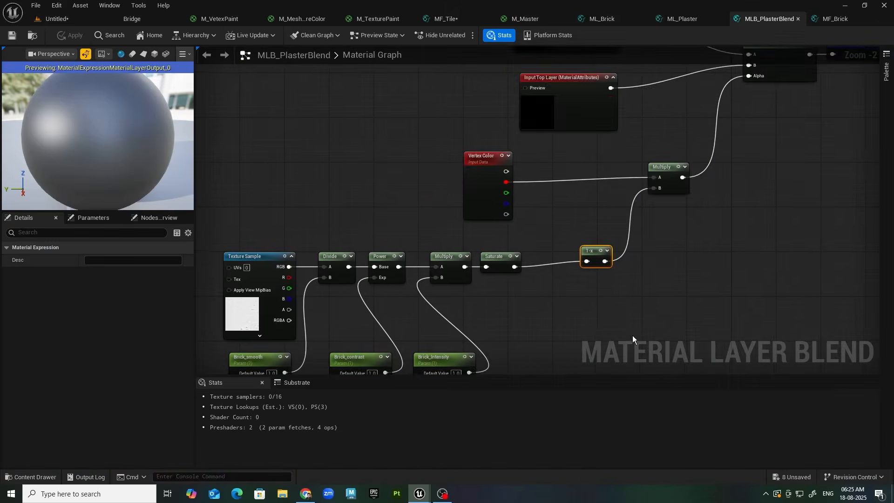
{"action": "right_click_drag", "start_coordinate": [551, 286], "coordinate": [600, 195]}
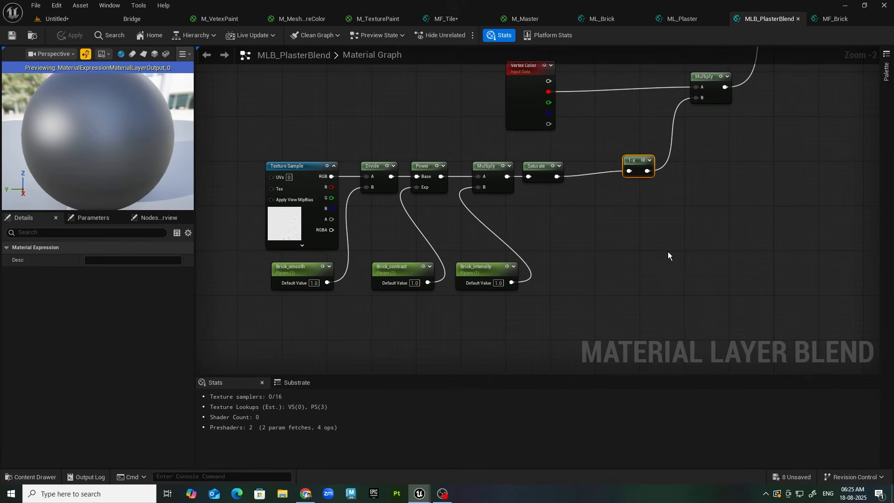
{"action": "right_click", "coordinate": [666, 203]}
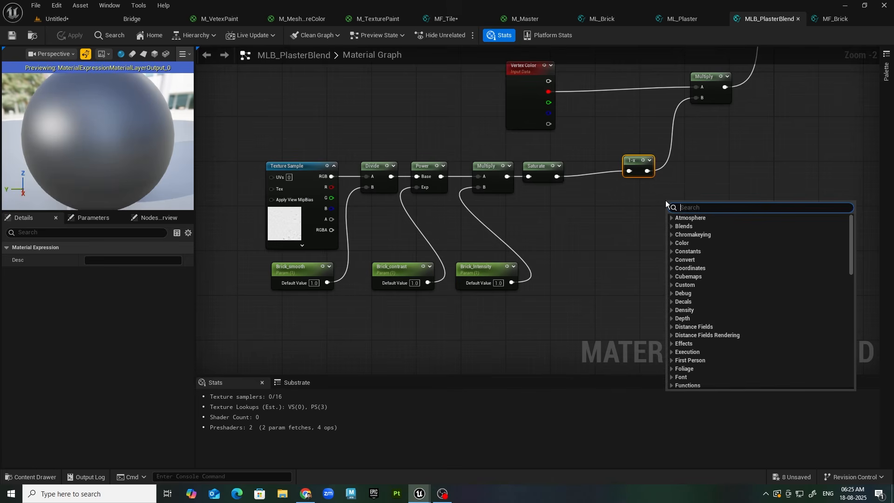
{"action": "type", "text": "switc"}
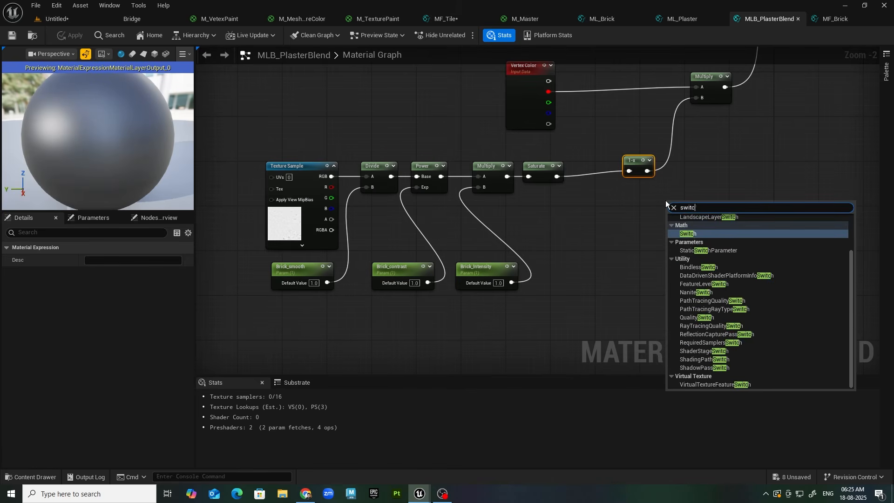
{"action": "type", "text": "hpar"}
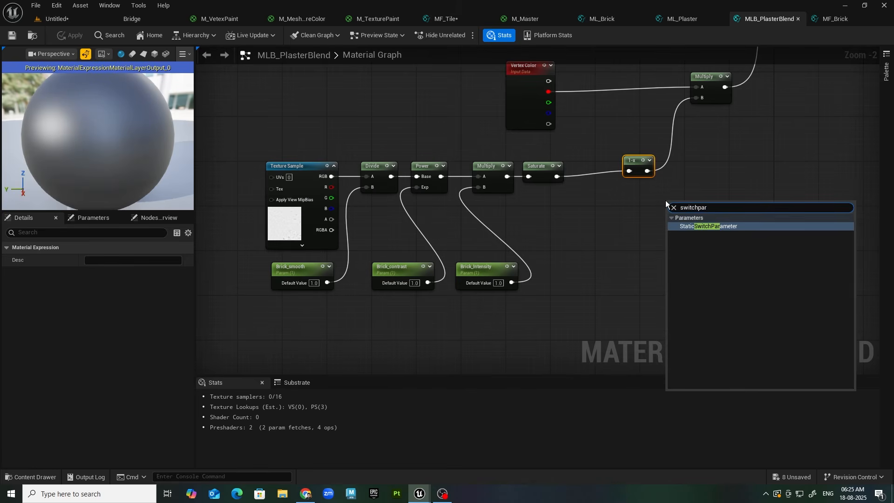
{"action": "left_click", "coordinate": [701, 227]}
{"action": "right_click_drag", "start_coordinate": [689, 241], "coordinate": [649, 262]}
{"action": "double_click", "coordinate": [568, 217]}
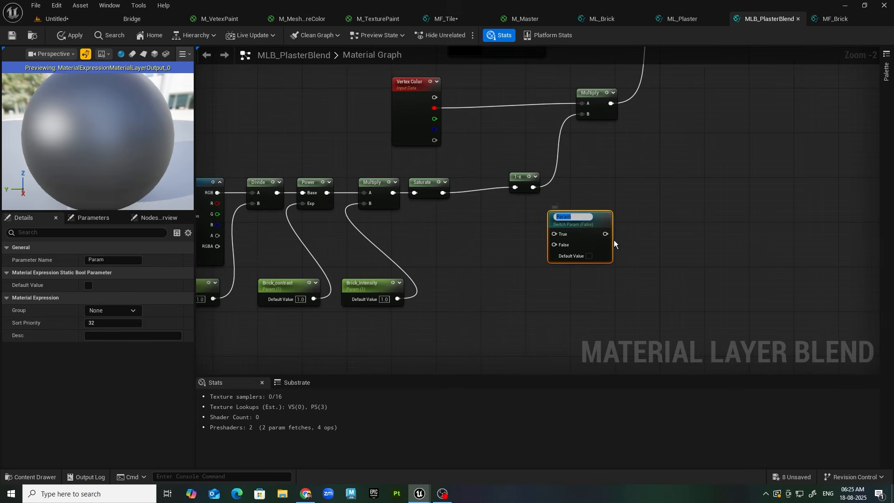
{"action": "key", "text": "BackSpace"}
{"action": "type", "text": "Invert"}
{"action": "key", "text": "Return"}
{"action": "scroll", "coordinate": [614, 241], "scroll_direction": "up", "scroll_amount": 2}
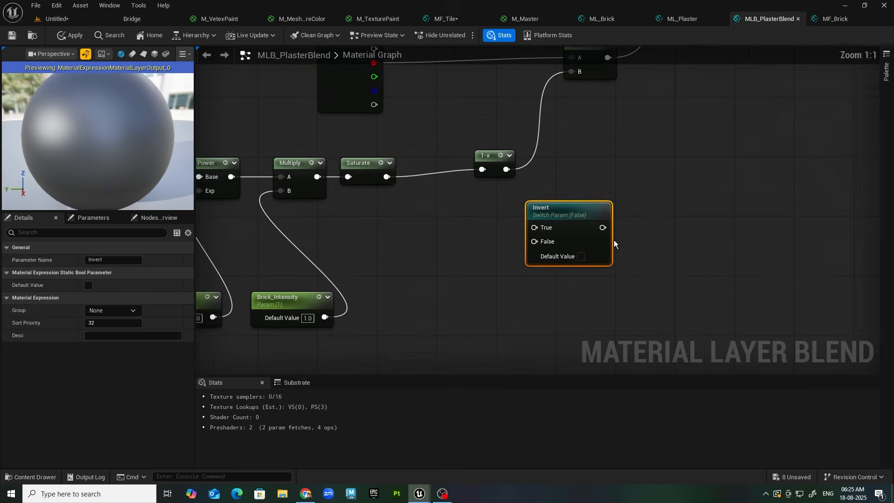
Step: Wire 1-x into Invert's True input, Saturate into False and Invert's output into input B of the Vertex Color Multiply, placing Invert beside 1-x
{"action": "right_click_drag", "start_coordinate": [560, 286], "coordinate": [733, 271]}
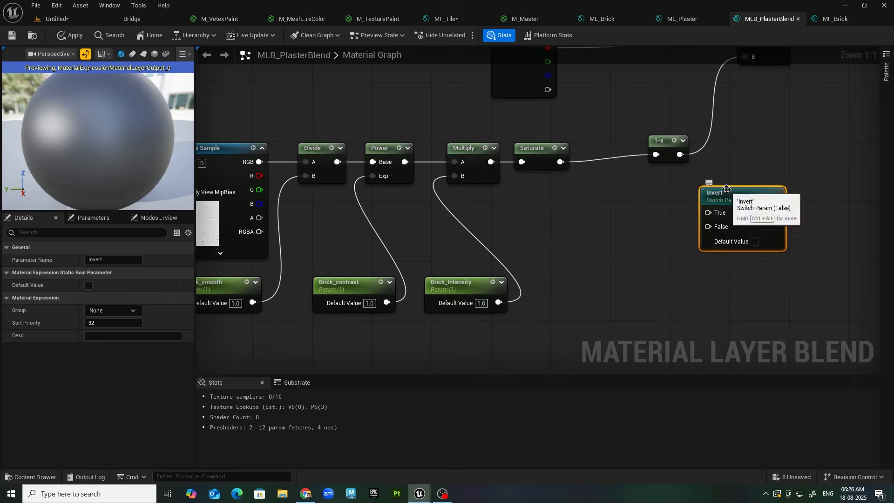
{"action": "left_click_drag", "start_coordinate": [681, 154], "coordinate": [708, 213]}
{"action": "right_click_drag", "start_coordinate": [756, 171], "coordinate": [719, 224]}
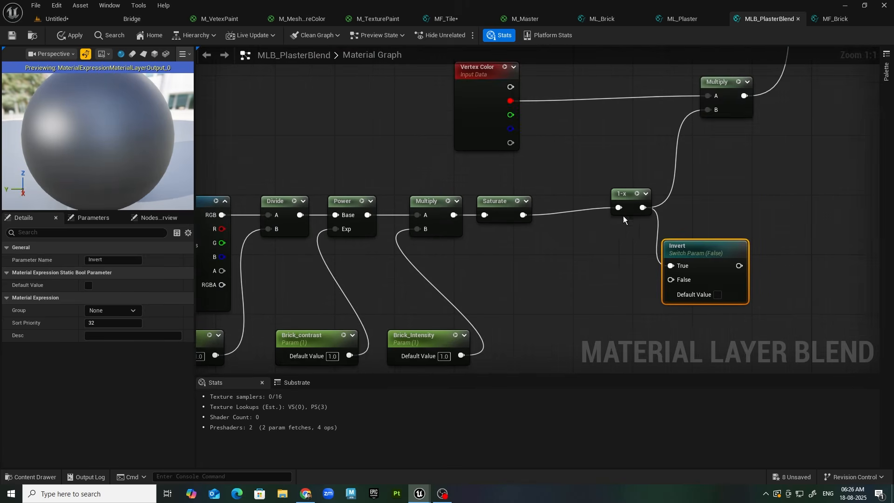
{"action": "left_click_drag", "start_coordinate": [523, 215], "coordinate": [673, 278]}
{"action": "left_click_drag", "start_coordinate": [740, 266], "coordinate": [715, 113]}
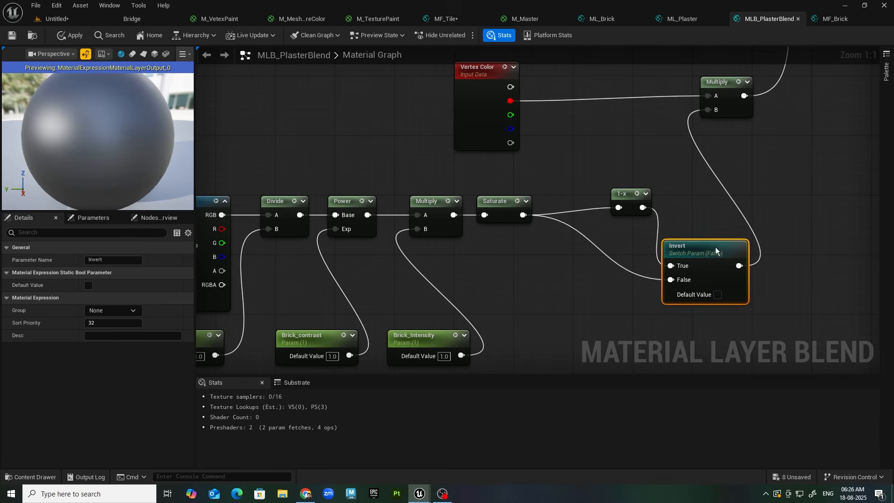
{"action": "left_click_drag", "start_coordinate": [715, 247], "coordinate": [738, 203]}
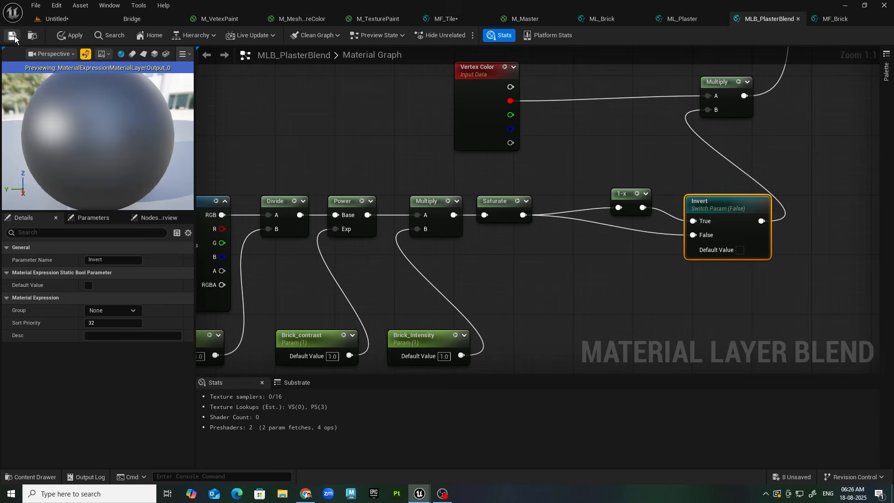
Step: Return to the level, bring up M_Master_Inst and enable the Invert parameter override in the Plaster blend
{"action": "left_click", "coordinate": [54, 19]}
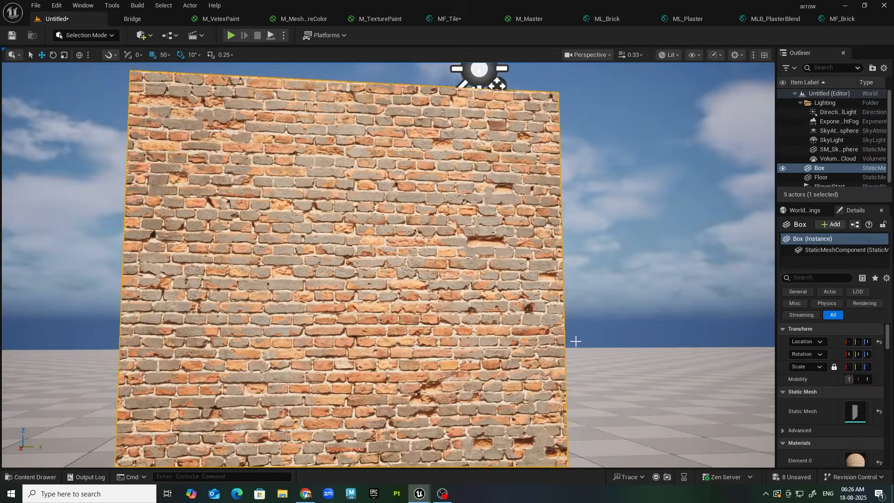
{"action": "scroll", "coordinate": [576, 341], "scroll_direction": "up", "scroll_amount": 3}
{"action": "mouse_move", "coordinate": [419, 493]}
{"action": "left_click", "coordinate": [464, 466]}
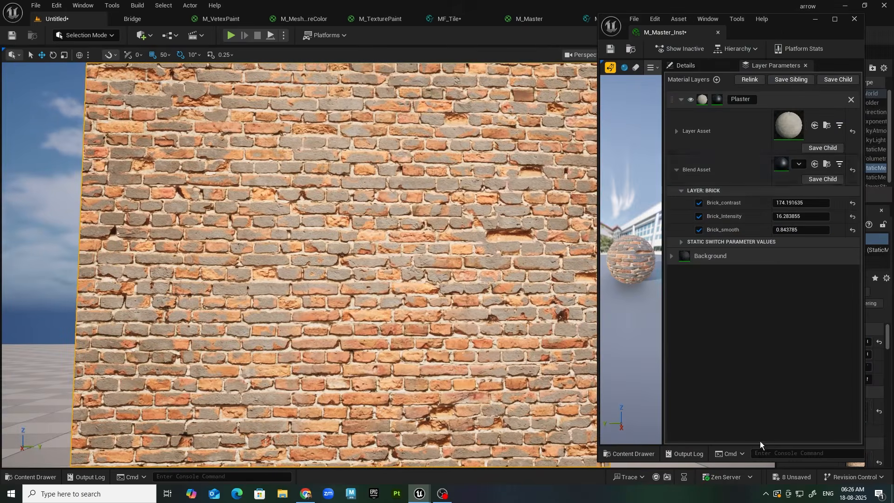
{"action": "left_click", "coordinate": [682, 241]}
{"action": "left_click", "coordinate": [699, 254]}
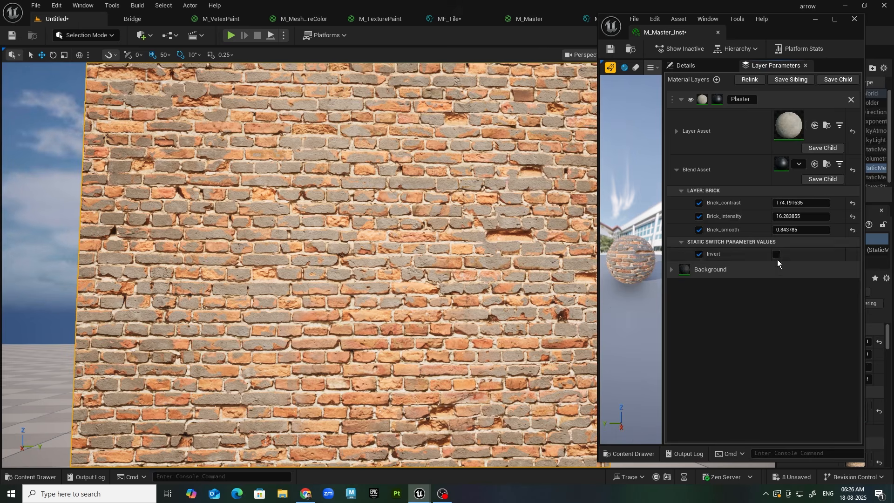
Step: Toggle the Plaster blend's Invert switch on and off to compare both results on the wall
{"action": "left_click", "coordinate": [776, 255]}
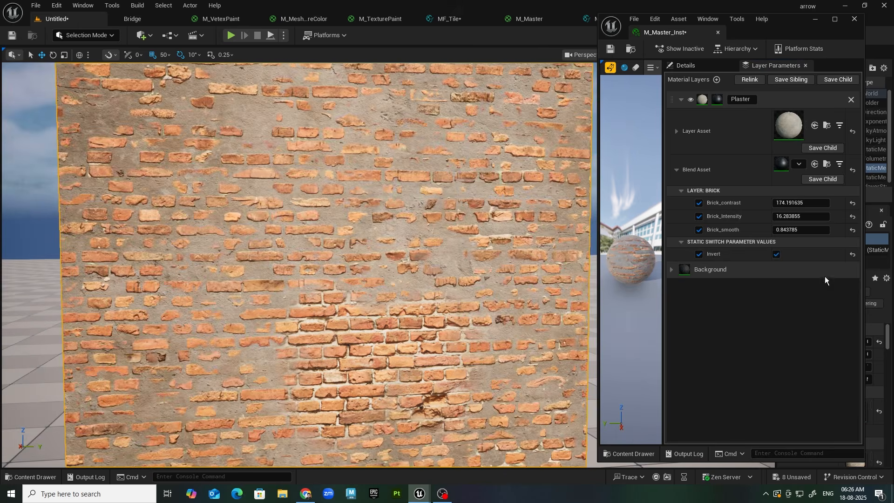
{"action": "left_click", "coordinate": [776, 254]}
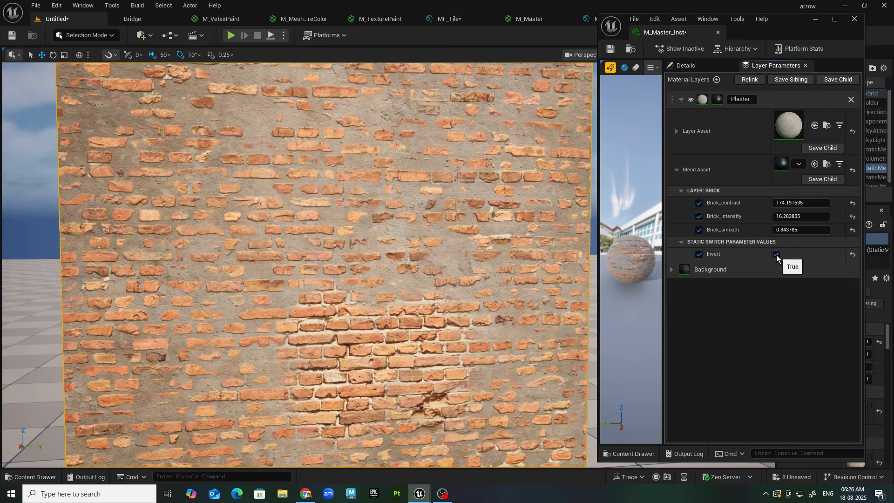
{"action": "left_click", "coordinate": [776, 254]}
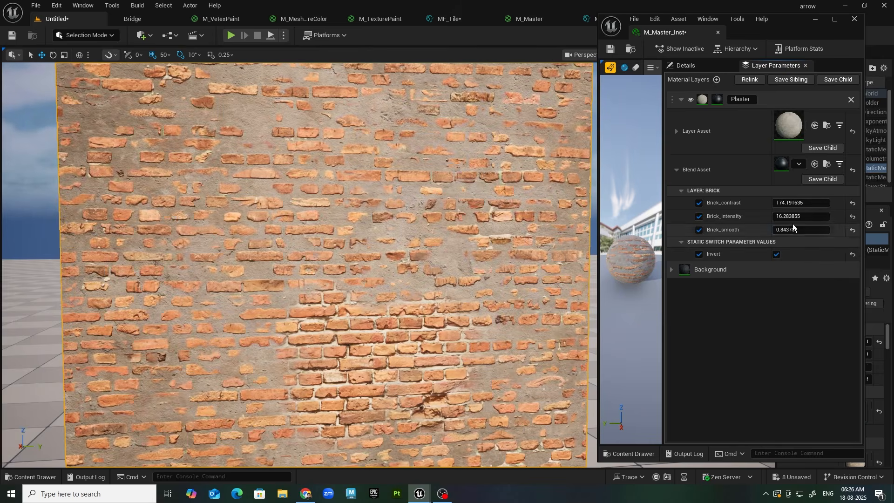
Step: Retune the Plaster blend to Brick_contrast about 149.54, Brick_Intensity about 31.45 and Brick_smooth about 0.708, with Invert off, and inspect the wall
{"action": "mouse_move", "coordinate": [792, 217]}
{"action": "left_mouse_down"}
{"action": "mouse_move", "coordinate": [824, 217]}
{"action": "mouse_move", "coordinate": [787, 203]}
{"action": "mouse_move", "coordinate": [792, 230]}
{"action": "left_mouse_up"}
{"action": "left_click", "coordinate": [776, 255]}
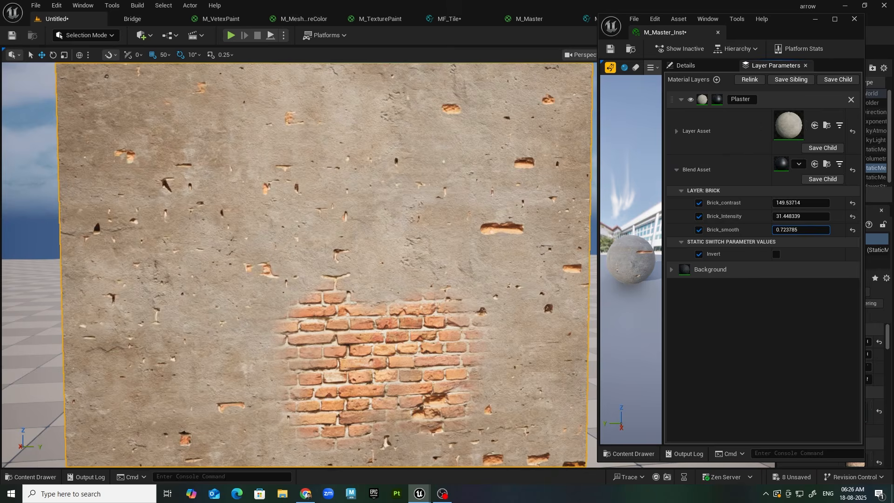
{"action": "scroll", "coordinate": [461, 215], "scroll_direction": "up", "scroll_amount": 5}
{"action": "left_click_drag", "start_coordinate": [461, 216], "coordinate": [450, 187], "text": "alt"}
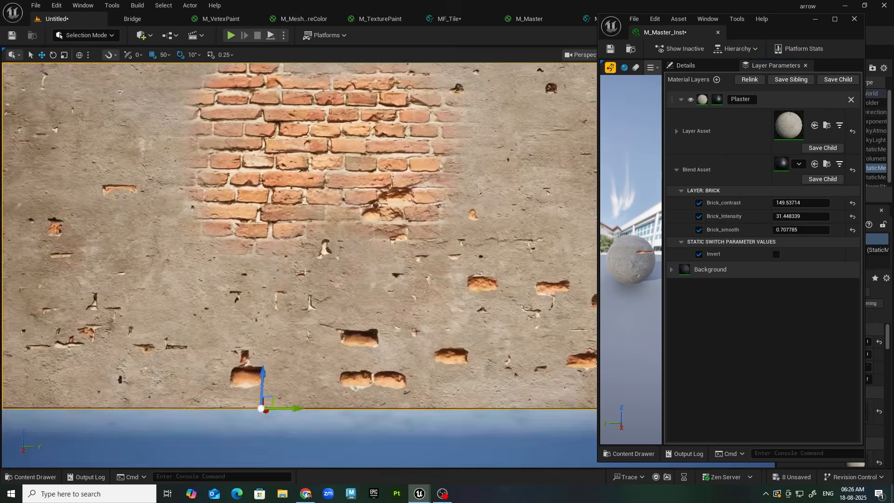
{"action": "middle_click_drag", "start_coordinate": [461, 216], "coordinate": [461, 298], "text": "alt"}
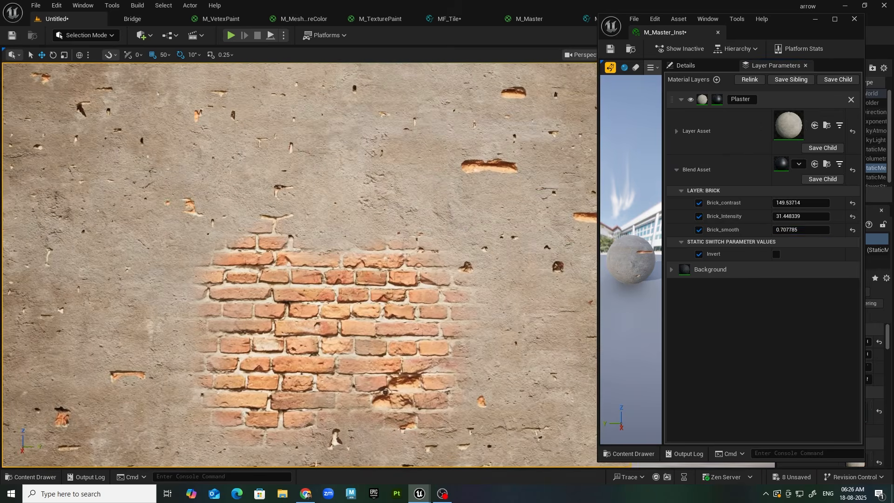
{"action": "middle_click_drag", "start_coordinate": [385, 250], "coordinate": [385, 208]}
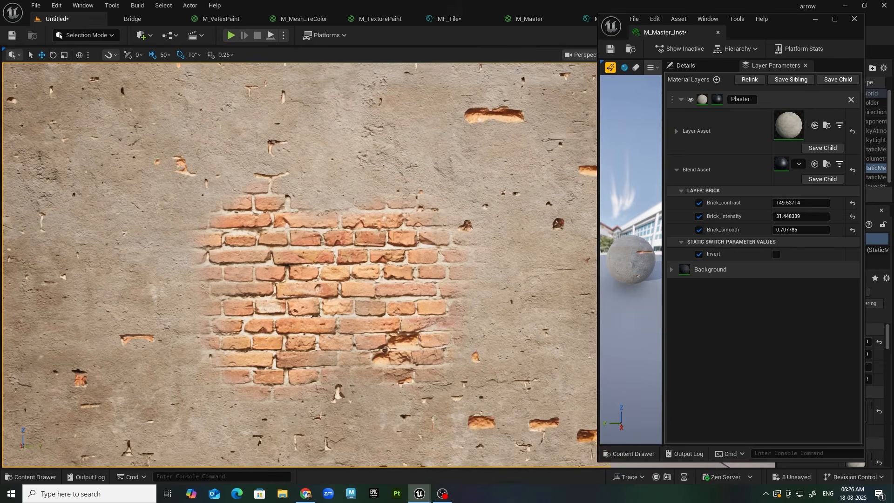
{"action": "middle_click_drag", "start_coordinate": [335, 389], "coordinate": [350, 208]}
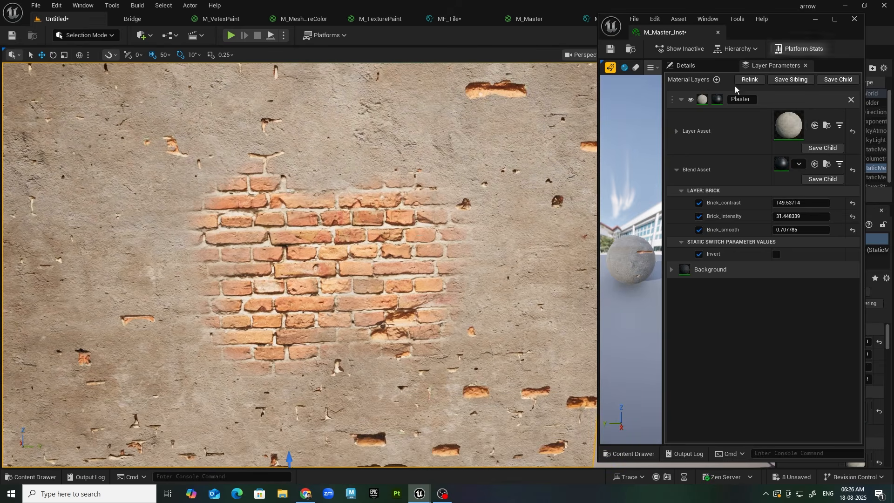
{"action": "scroll", "coordinate": [317, 182], "scroll_direction": "down", "scroll_amount": 5}
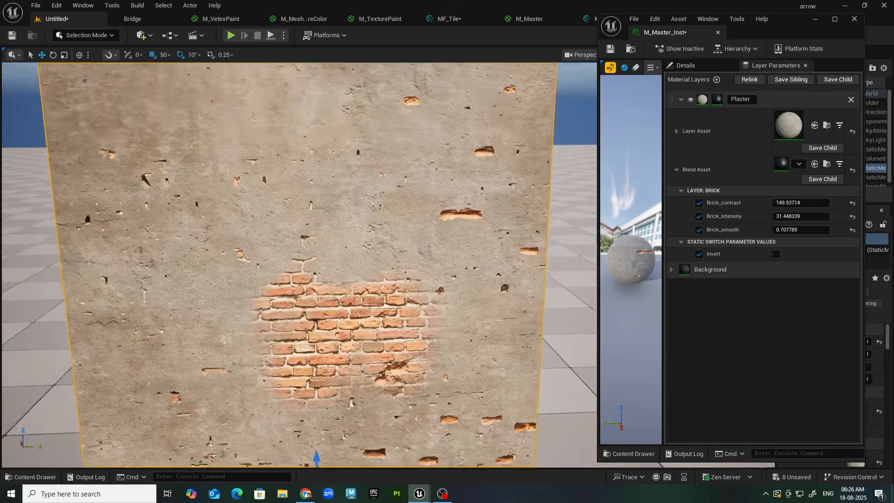
{"action": "left_click", "coordinate": [815, 19]}
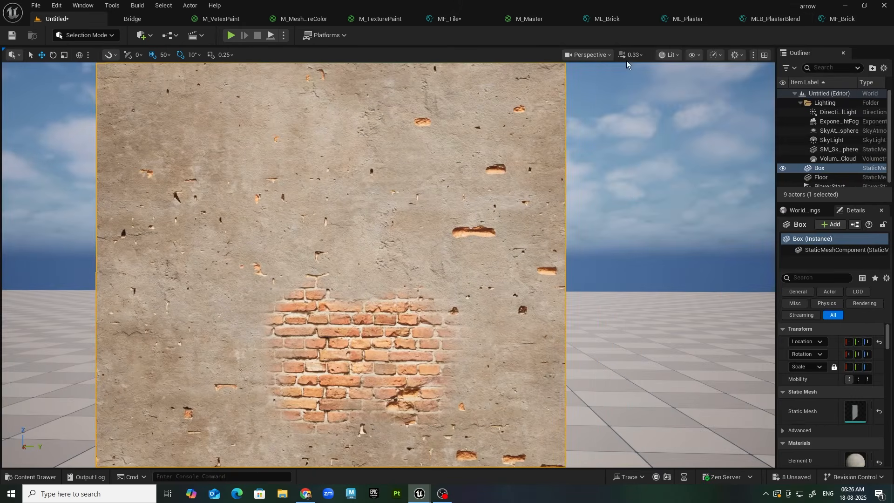
Step: In MLB_PlasterBlend, move the Input Bottom Layer node farther from BlendMaterialAttributes to make room between them
{"action": "left_click", "coordinate": [778, 17]}
{"action": "right_click_drag", "start_coordinate": [380, 219], "coordinate": [476, 227]}
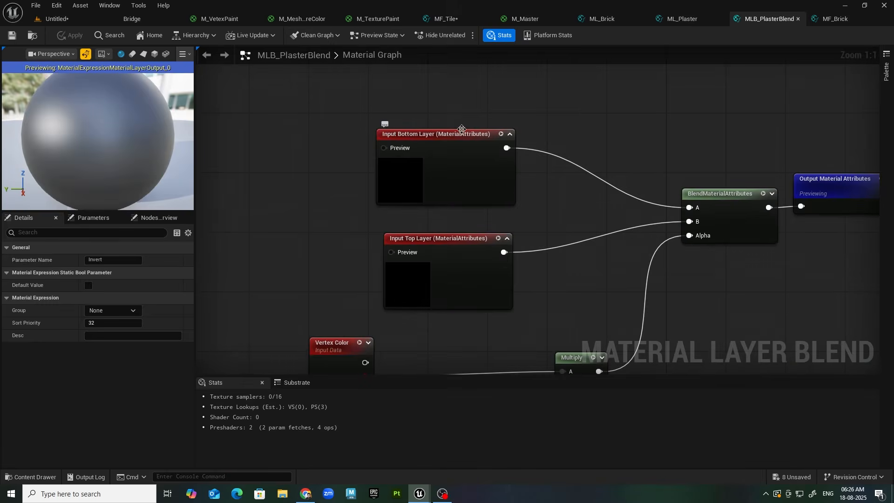
{"action": "right_click_drag", "start_coordinate": [555, 230], "coordinate": [592, 222]}
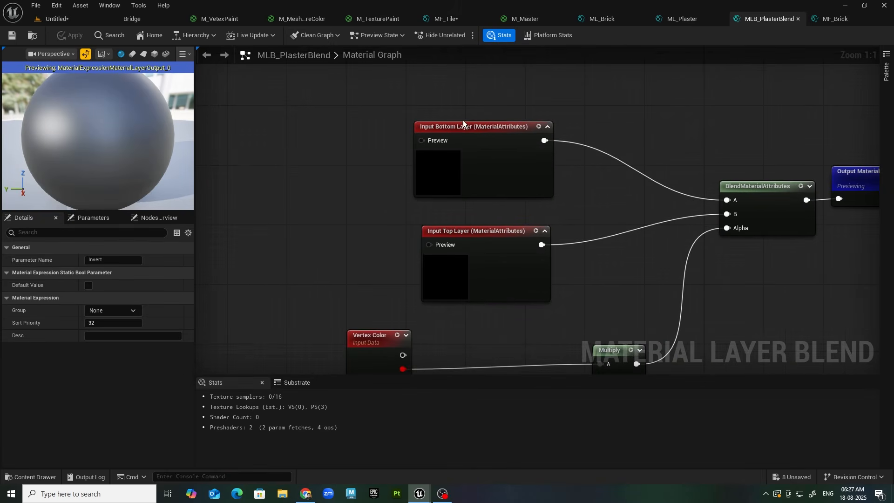
{"action": "left_click_drag", "start_coordinate": [490, 136], "coordinate": [250, 136]}
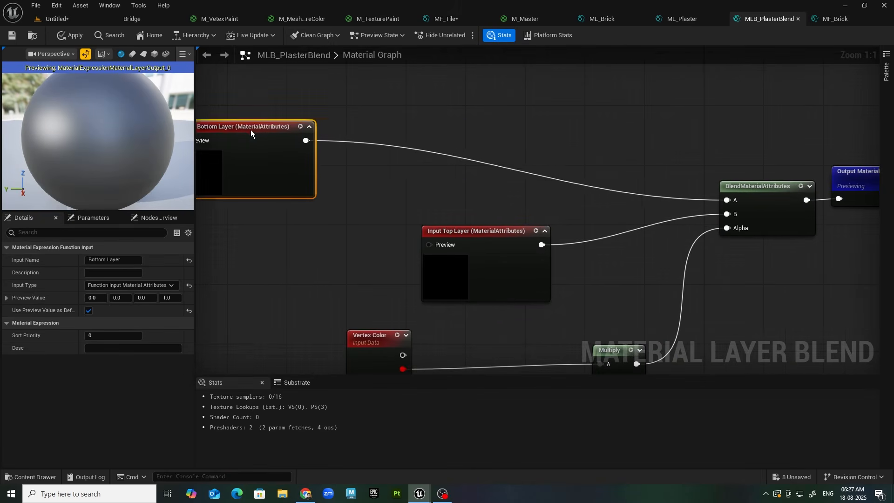
{"action": "right_click_drag", "start_coordinate": [399, 160], "coordinate": [498, 157]}
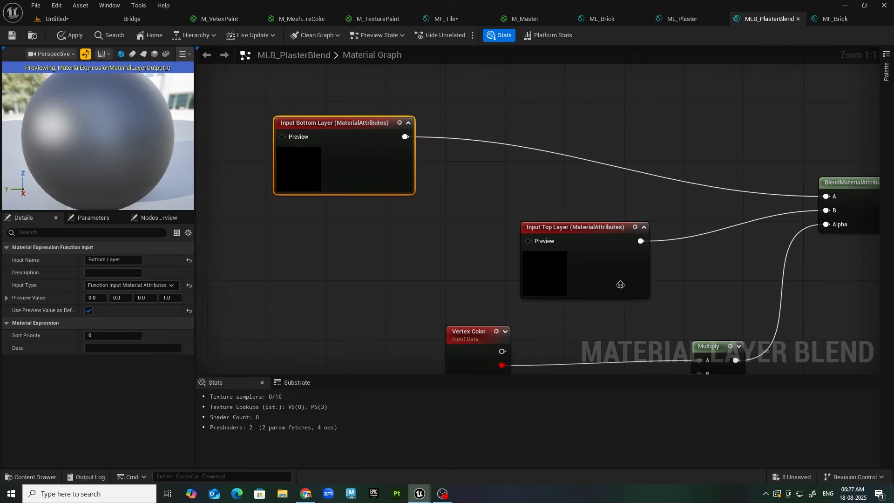
{"action": "right_click_drag", "start_coordinate": [496, 370], "coordinate": [483, 307]}
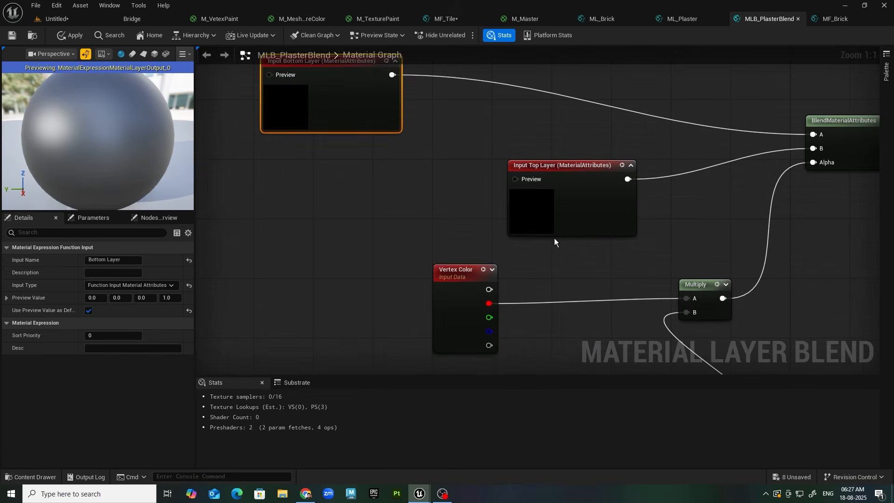
{"action": "right_click_drag", "start_coordinate": [554, 242], "coordinate": [521, 310]}
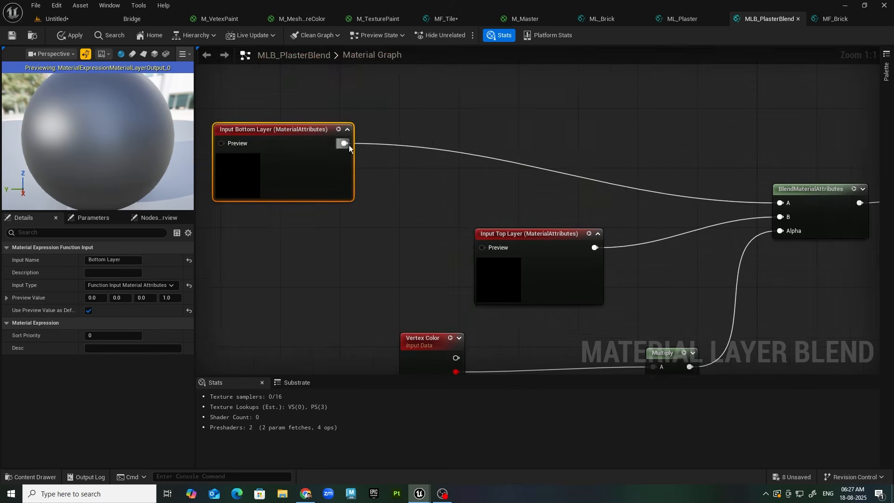
Step: Add a GetMaterialAttributes node fed by the Input Bottom Layer output and place it close beside that node
{"action": "left_click_drag", "start_coordinate": [344, 143], "coordinate": [438, 147]}
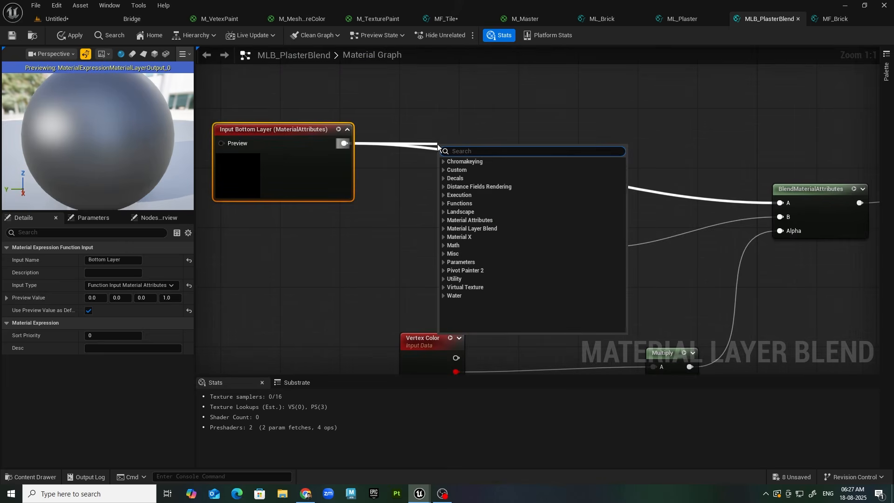
{"action": "type", "text": "get"}
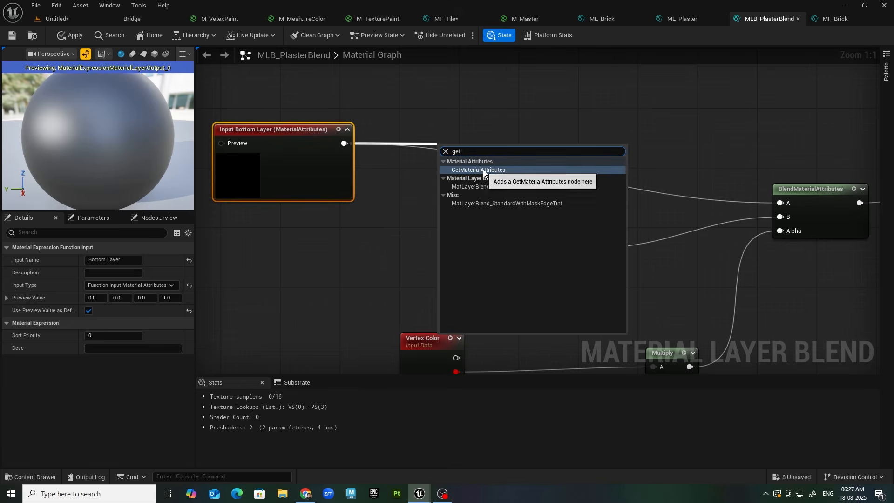
{"action": "key", "text": "Escape"}
{"action": "left_click_drag", "start_coordinate": [479, 144], "coordinate": [434, 134]}
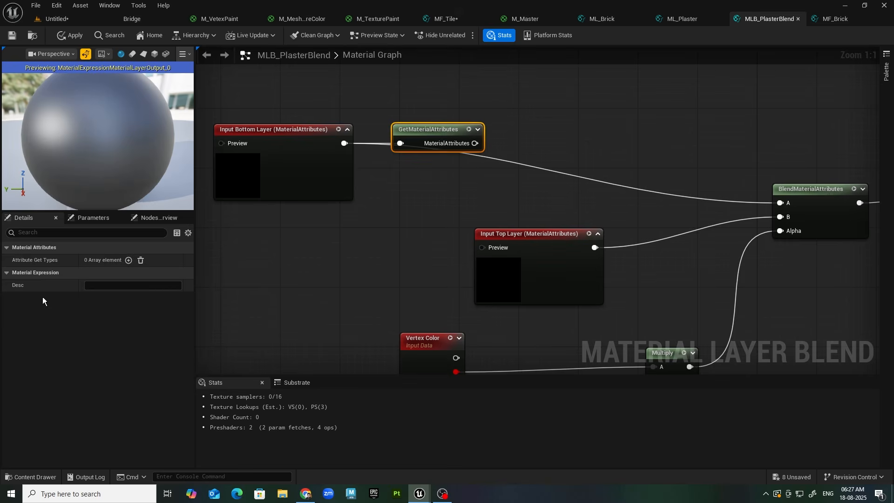
{"action": "left_click", "coordinate": [129, 261]}
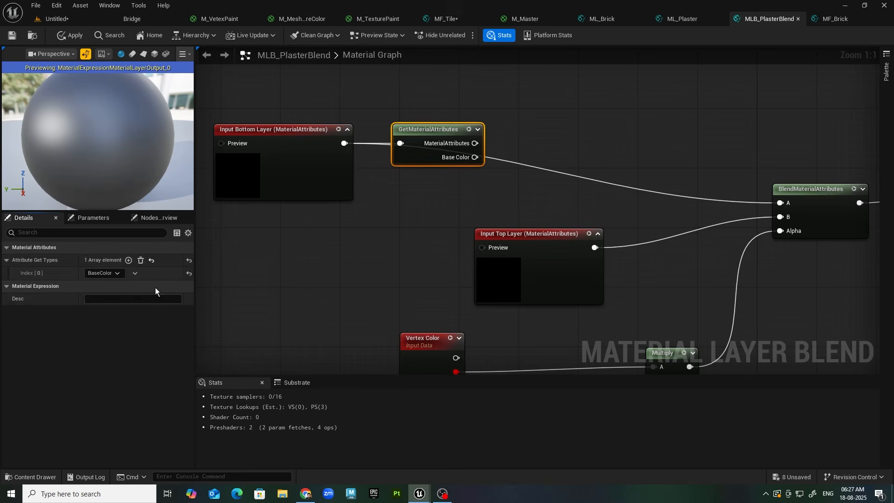
{"action": "left_click", "coordinate": [130, 260]}
{"action": "left_click", "coordinate": [131, 261]}
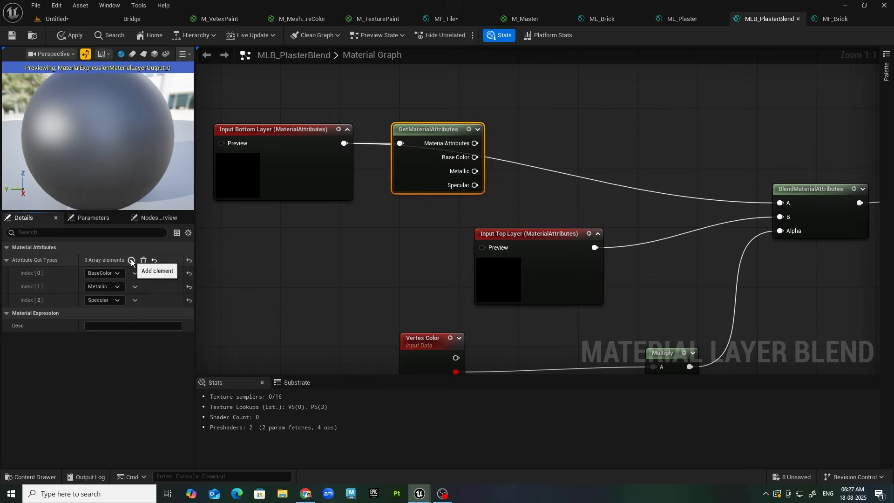
{"action": "left_click", "coordinate": [131, 261]}
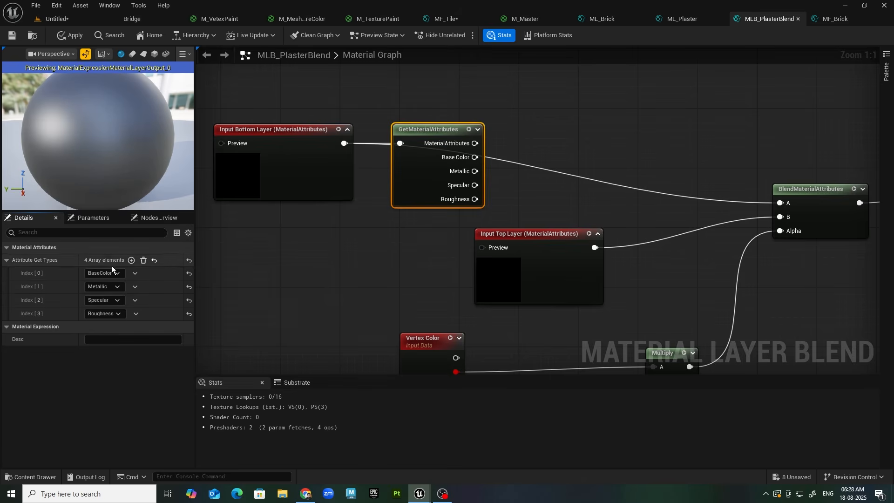
{"action": "left_click", "coordinate": [141, 259]}
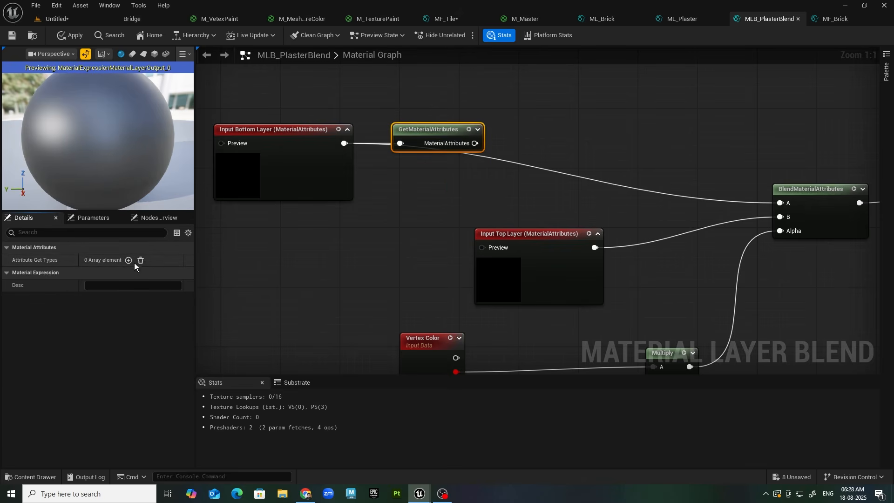
Step: Add one attribute get type to the GetMaterialAttributes node and set it to Normal
{"action": "left_click", "coordinate": [128, 260]}
{"action": "left_click", "coordinate": [100, 271]}
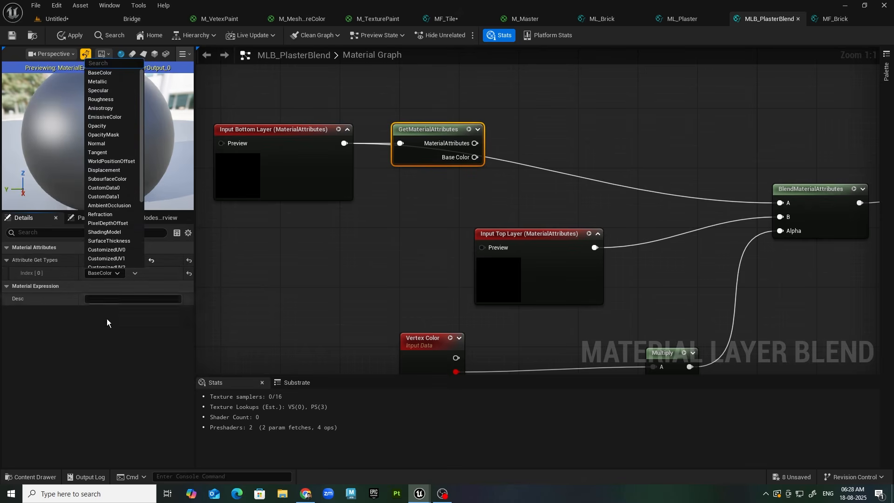
{"action": "left_click", "coordinate": [113, 145]}
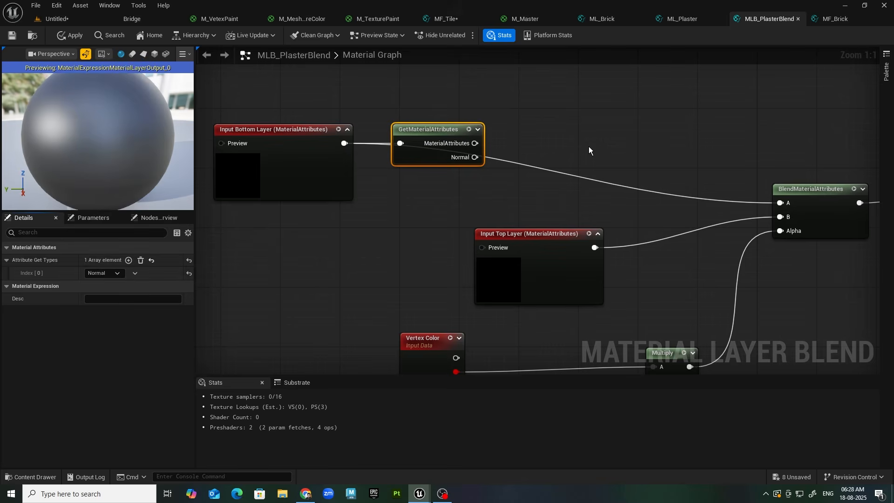
Step: Add a SetMaterialAttributes node between GetMaterialAttributes and BlendMaterialAttributes, above the Input Top Layer node
{"action": "right_click_drag", "start_coordinate": [589, 146], "coordinate": [501, 180]}
{"action": "right_click", "coordinate": [491, 149]}
{"action": "type", "text": "s"}
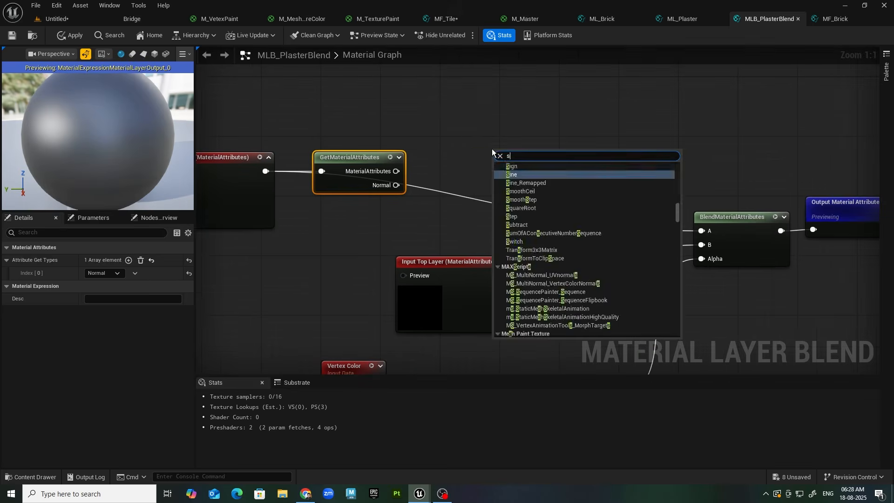
{"action": "type", "text": "et mater"}
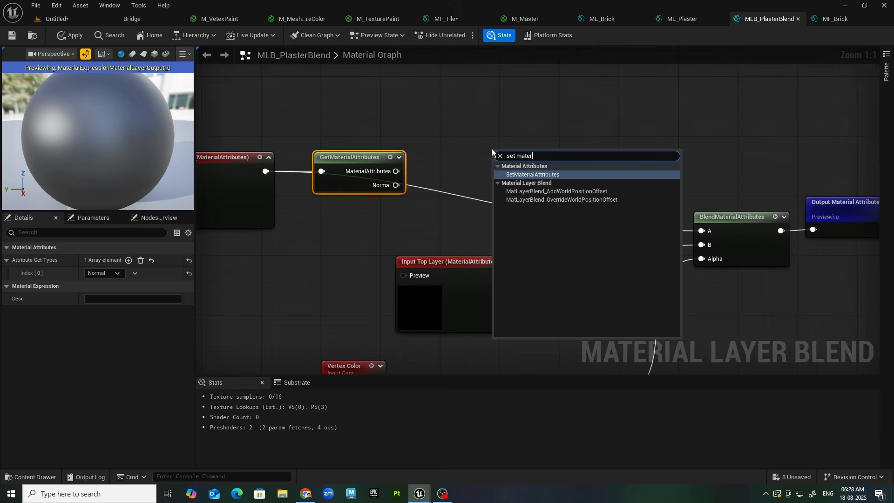
{"action": "left_click", "coordinate": [543, 175]}
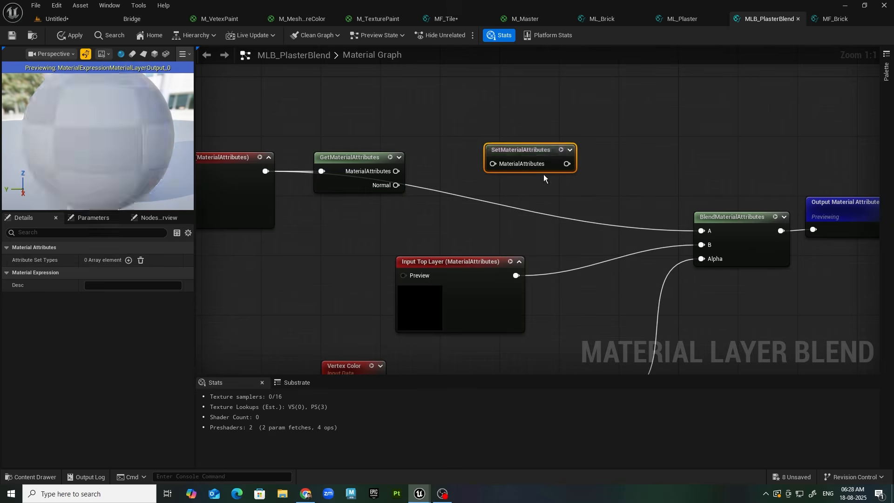
Step: Add one attribute set type to SetMaterialAttributes, set it to Normal, and line the node up with GetMaterialAttributes
{"action": "left_click", "coordinate": [128, 259]}
{"action": "left_click", "coordinate": [112, 272]}
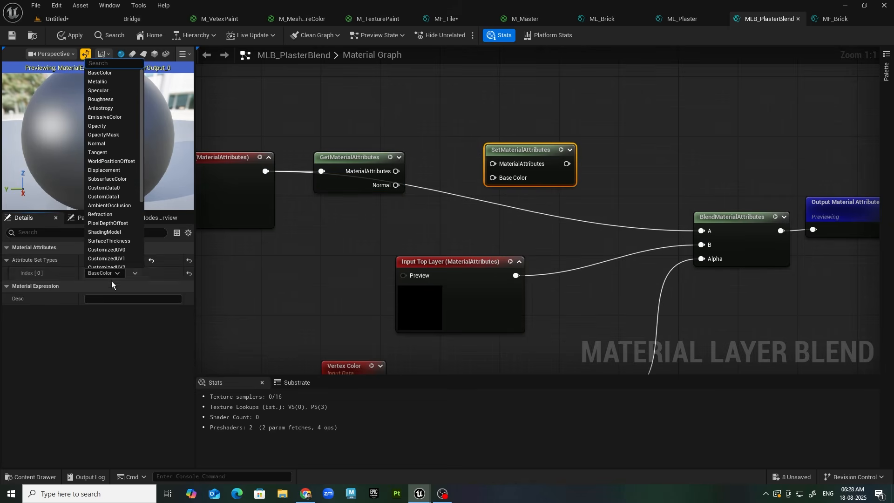
{"action": "left_click", "coordinate": [109, 144]}
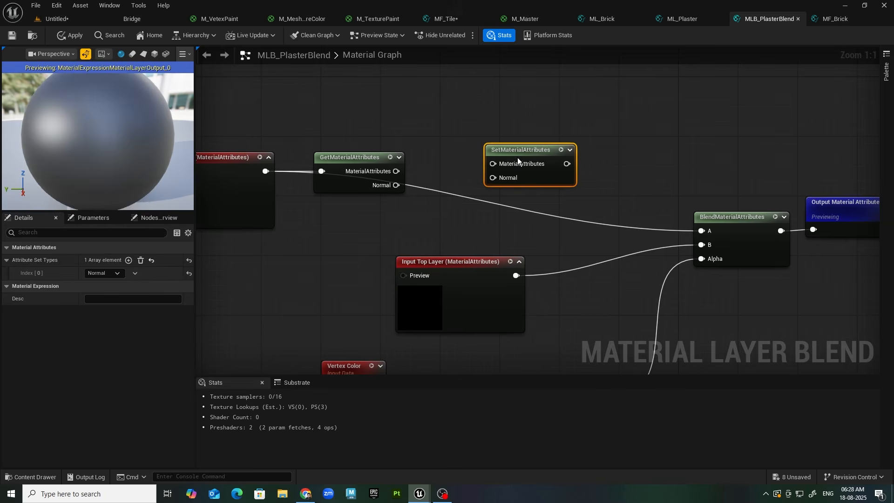
{"action": "left_click_drag", "start_coordinate": [518, 157], "coordinate": [516, 165]}
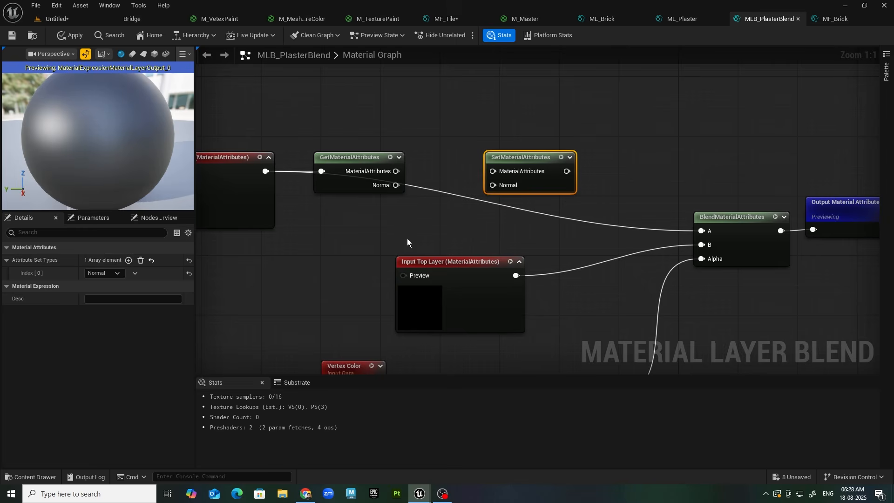
Step: Move the Input Bottom Layer, GetMaterialAttributes and SetMaterialAttributes nodes together, farther away from BlendMaterialAttributes
{"action": "right_click_drag", "start_coordinate": [544, 258], "coordinate": [657, 230]}
{"action": "left_click_drag", "start_coordinate": [333, 120], "coordinate": [663, 186]}
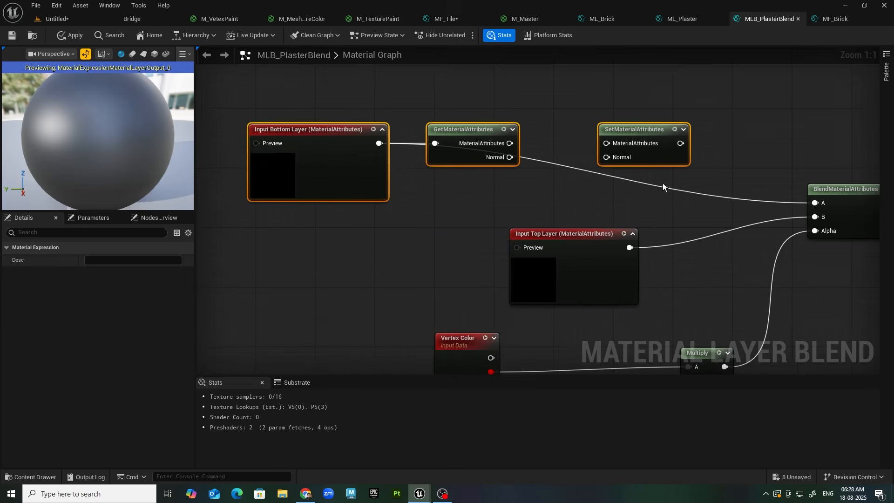
{"action": "left_click_drag", "start_coordinate": [643, 133], "coordinate": [412, 126]}
{"action": "right_click_drag", "start_coordinate": [585, 153], "coordinate": [700, 164]}
Step: Add a Multiply node below and between the Get and Set nodes, with its A input fed by the Normal output
{"action": "left_click", "coordinate": [404, 216]}
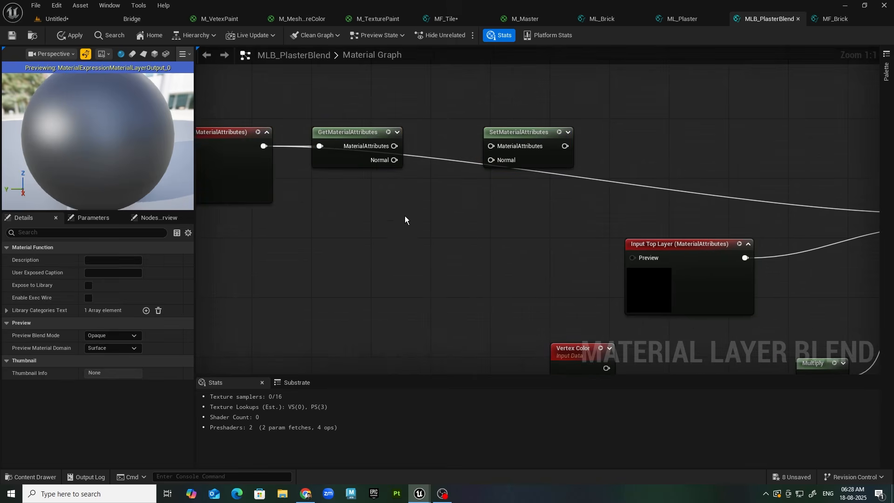
{"action": "left_click", "coordinate": [425, 205]}
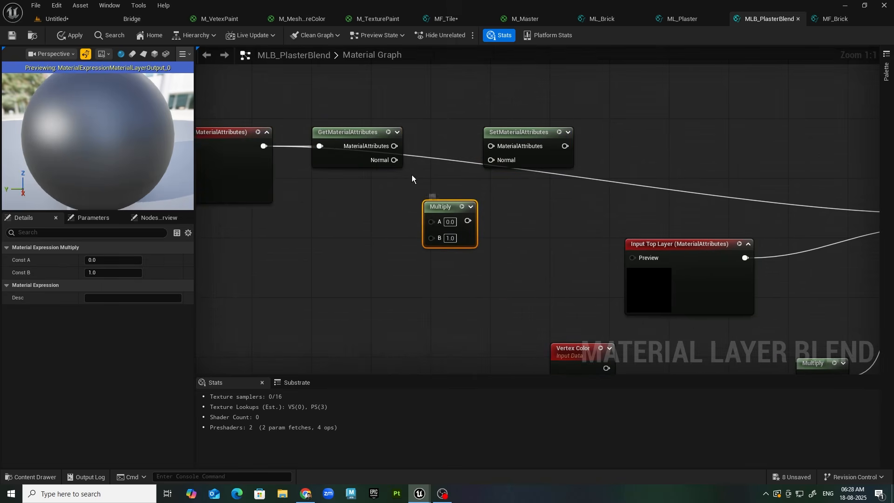
{"action": "left_click_drag", "start_coordinate": [394, 160], "coordinate": [431, 222]}
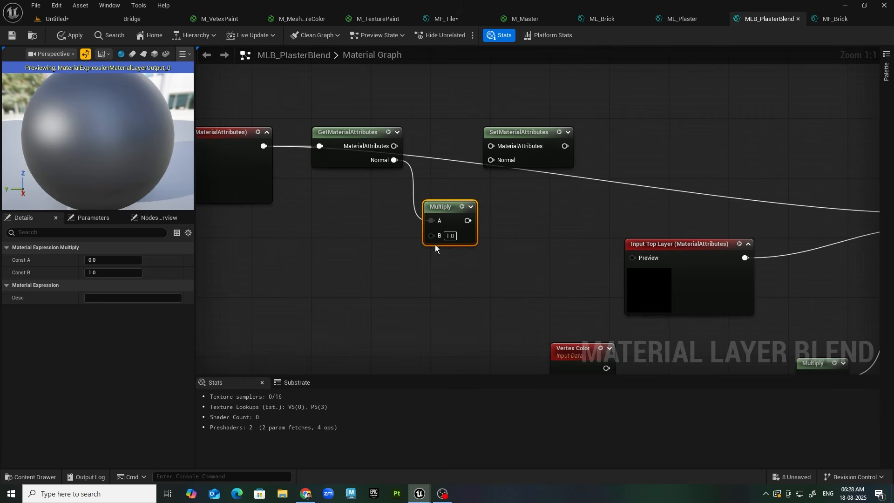
Step: Promote the Multiply node's B input to a parameter named BlendNormalIntensity, place it beside the Multiply, and set its default value to 1
{"action": "right_click", "coordinate": [429, 235]}
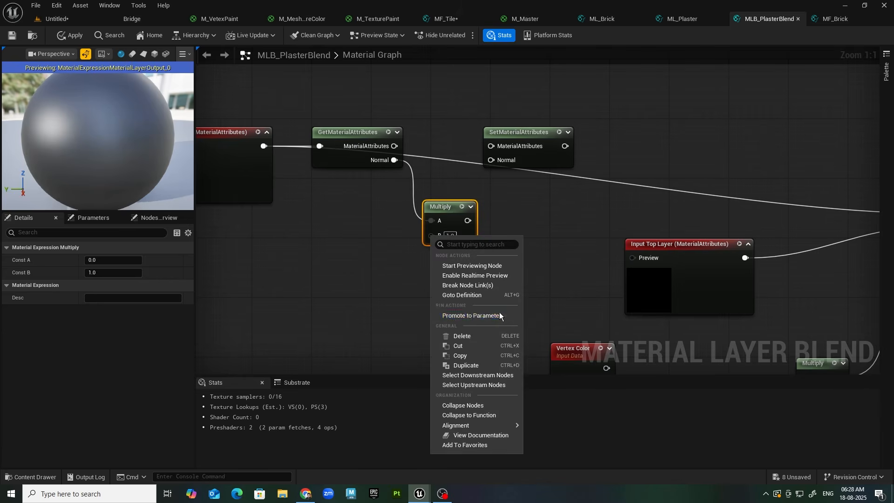
{"action": "left_click", "coordinate": [476, 315]}
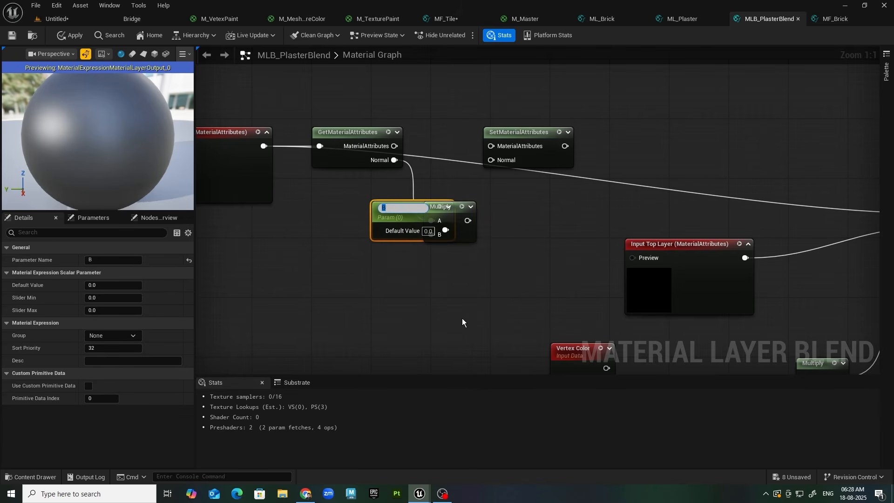
{"action": "type", "text": "BlendNormalInten"}
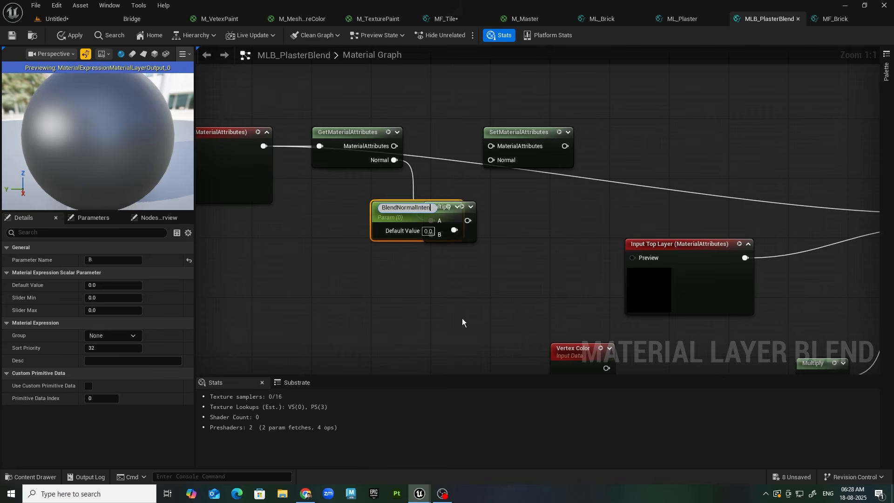
{"action": "type", "text": "sity"}
{"action": "key", "text": "Return"}
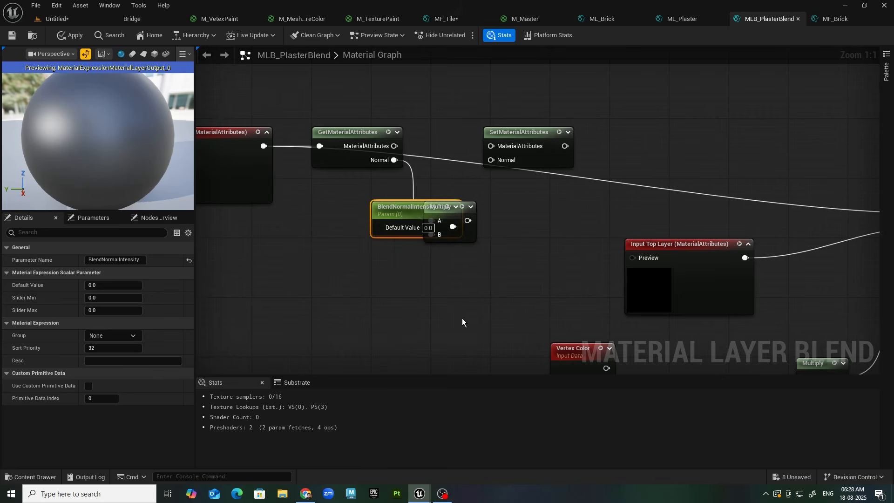
{"action": "left_click_drag", "start_coordinate": [410, 206], "coordinate": [343, 228]}
{"action": "left_click", "coordinate": [362, 250]}
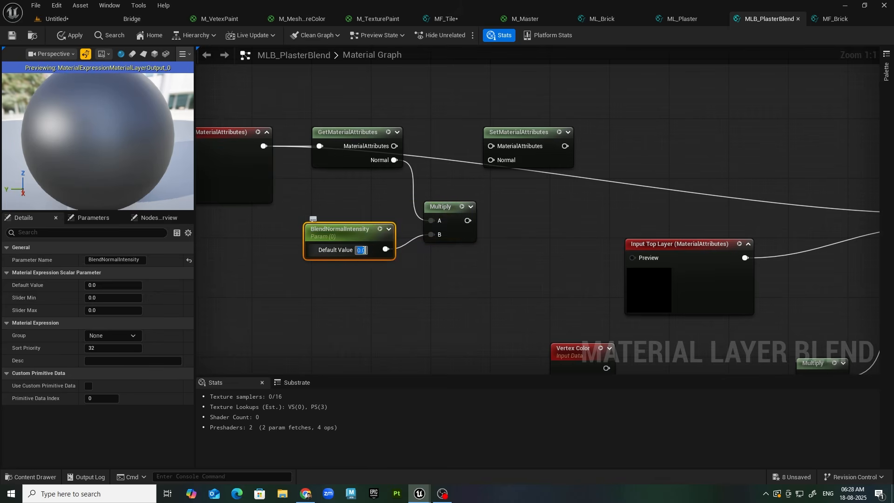
{"action": "type", "text": "1"}
{"action": "key", "text": "Return"}
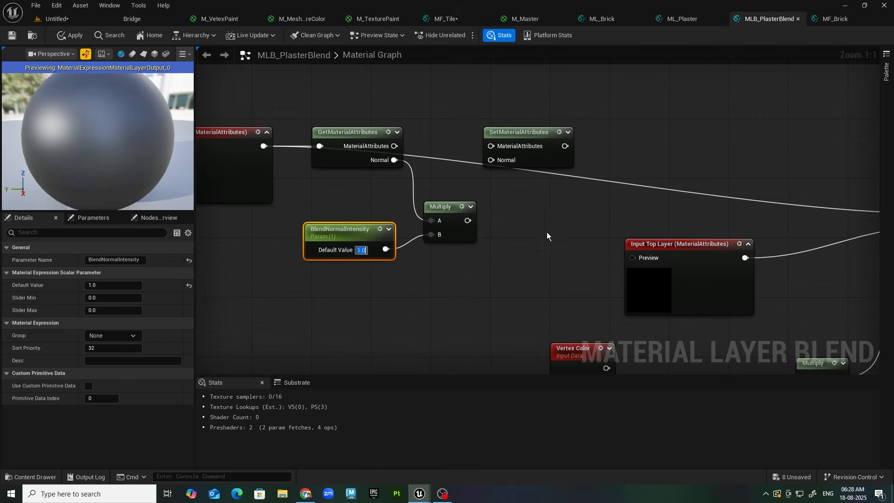
Step: Connect the Multiply output to the Normal input of SetMaterialAttributes, and the SetMaterialAttributes output to input A of BlendMaterialAttributes
{"action": "left_click_drag", "start_coordinate": [467, 221], "coordinate": [495, 155]}
{"action": "left_click", "coordinate": [465, 211]}
{"action": "left_click_drag", "start_coordinate": [467, 220], "coordinate": [491, 159]}
{"action": "right_click_drag", "start_coordinate": [543, 173], "coordinate": [508, 209]}
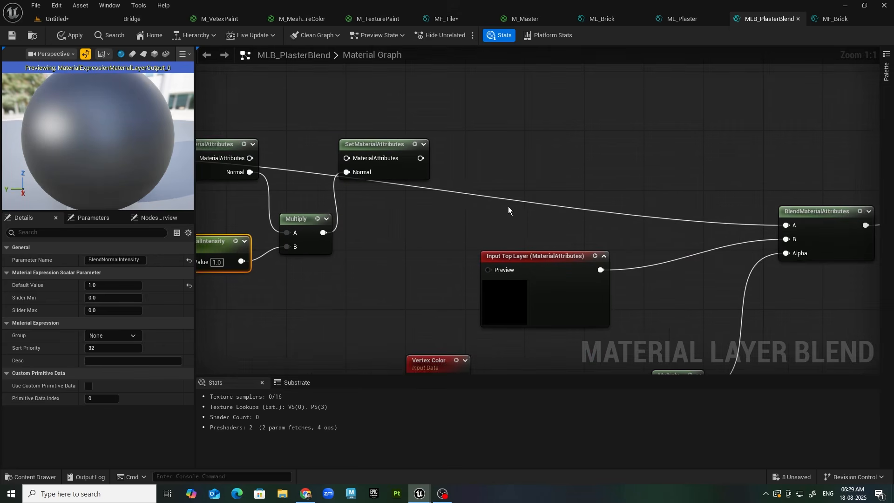
{"action": "left_click_drag", "start_coordinate": [420, 159], "coordinate": [786, 226]}
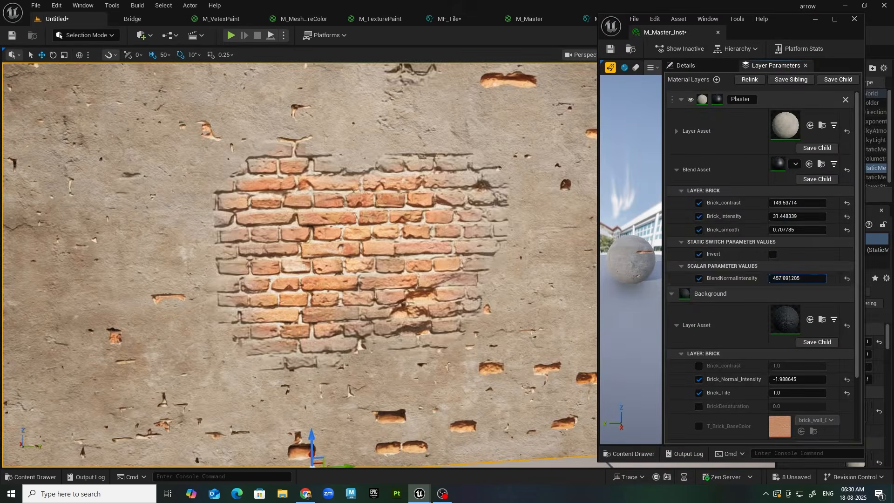
Step: In M_Master_Inst, set the background layer's Brick_Normal_Intensity to about -0.75 and the blend's BlendNormalIntensity to about 2733
{"action": "left_click_drag", "start_coordinate": [798, 278], "coordinate": [818, 279]}
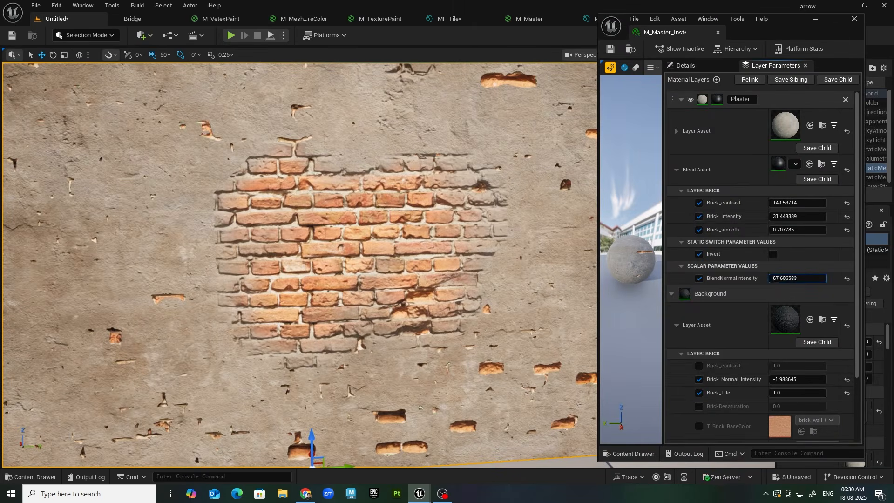
{"action": "left_click_drag", "start_coordinate": [797, 379], "coordinate": [813, 379]}
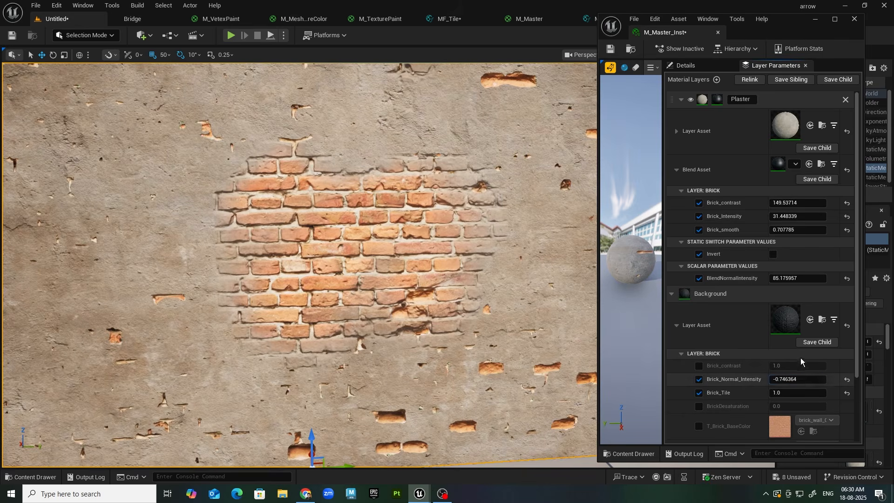
{"action": "left_click_drag", "start_coordinate": [799, 278], "coordinate": [824, 278]}
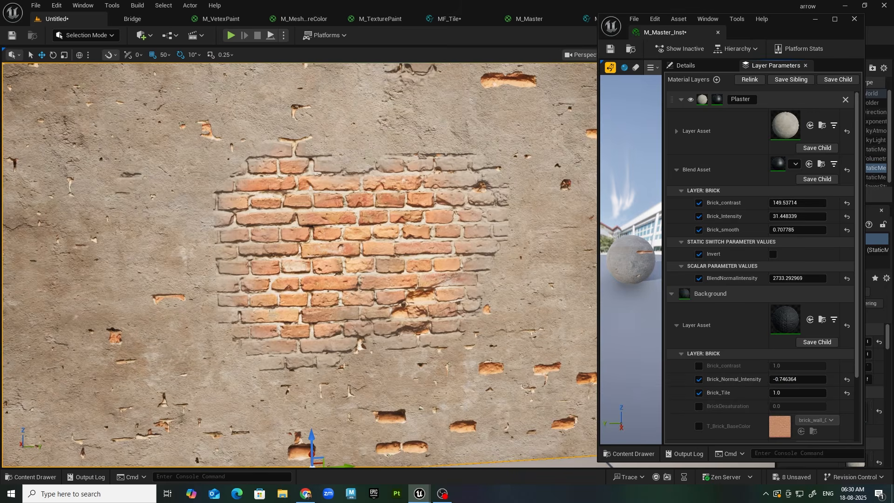
Step: Switch the level editor to Mesh Paint mode and activate the vertex color Paint tool for the wall
{"action": "right_click_drag", "start_coordinate": [472, 283], "coordinate": [265, 149]}
{"action": "scroll", "coordinate": [365, 176], "scroll_direction": "down", "scroll_amount": 10}
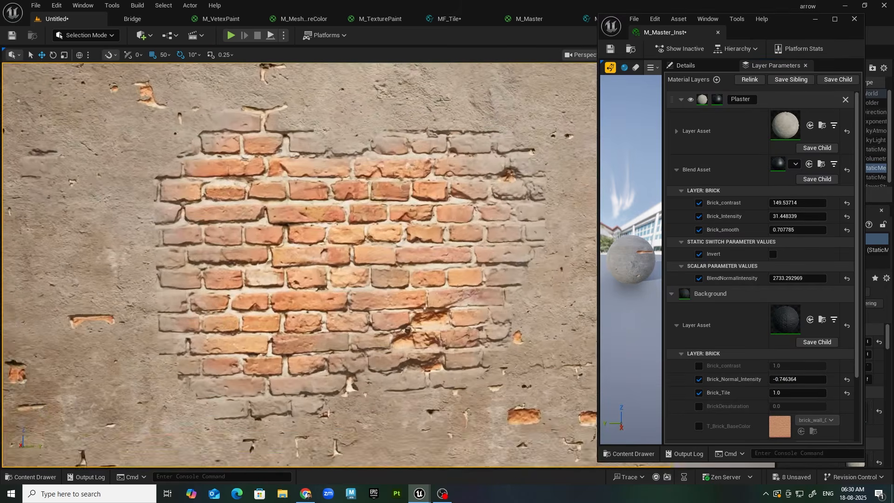
{"action": "left_click", "coordinate": [85, 34]}
{"action": "left_click", "coordinate": [100, 83]}
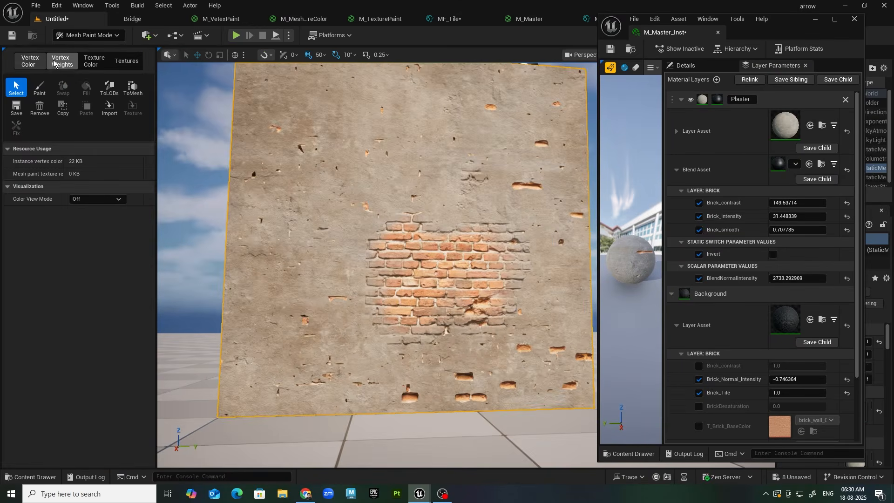
{"action": "left_click", "coordinate": [39, 88]}
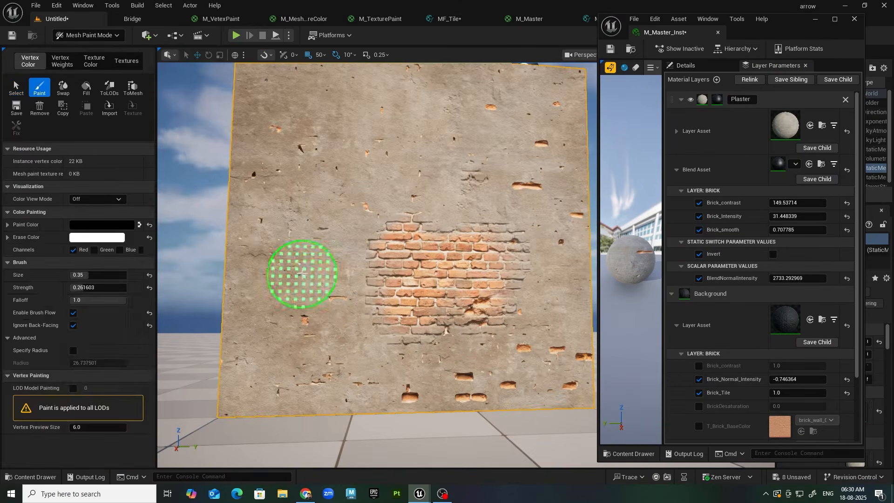
Step: Paint black vertex color with the 0.35 brush along the left edge of the wall's brick patch to reveal more brick
{"action": "scroll", "coordinate": [302, 274], "scroll_direction": "up", "scroll_amount": 6}
{"action": "scroll", "coordinate": [367, 277], "scroll_direction": "down", "scroll_amount": 3}
{"action": "right_click_drag", "start_coordinate": [367, 278], "coordinate": [327, 281]}
{"action": "mouse_move", "coordinate": [328, 281]}
{"action": "left_mouse_down"}
{"action": "mouse_move", "coordinate": [361, 271]}
{"action": "mouse_move", "coordinate": [306, 252]}
{"action": "mouse_move", "coordinate": [372, 243]}
{"action": "left_mouse_up"}
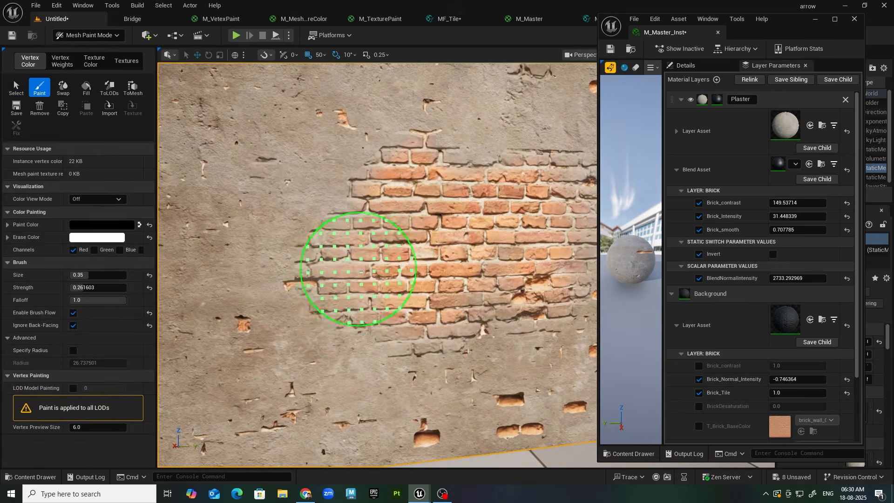
{"action": "right_click_drag", "start_coordinate": [465, 297], "coordinate": [455, 303]}
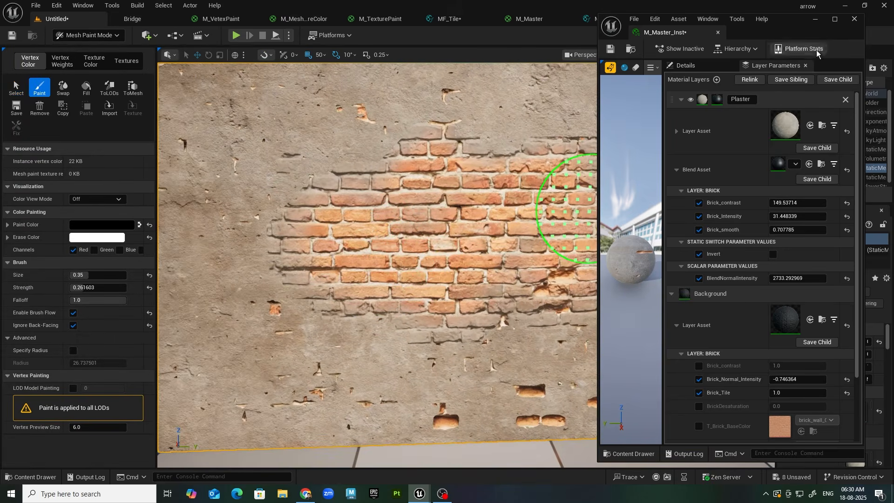
Step: Minimize the M_Master_Inst window, set brush strength to about 0.23 and size to 0.15, and paint along the brick patch's right edge
{"action": "left_click", "coordinate": [818, 21]}
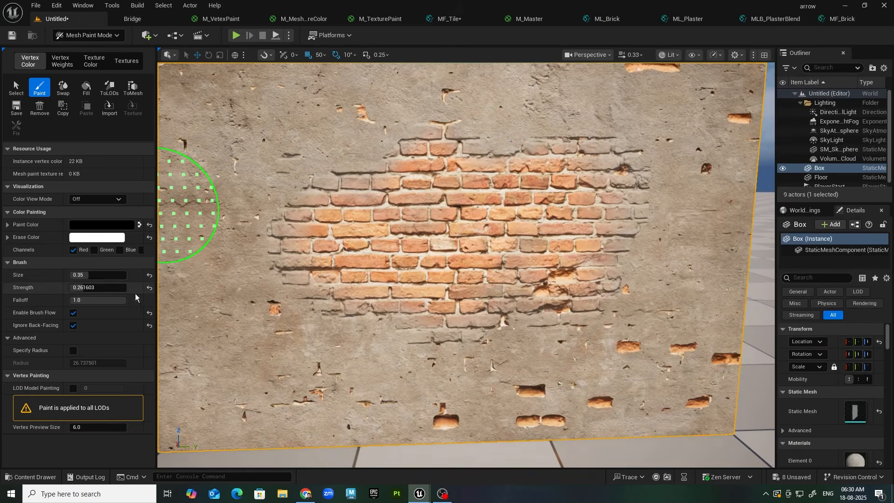
{"action": "left_click", "coordinate": [87, 288]}
{"action": "scroll", "coordinate": [351, 271], "scroll_direction": "up", "scroll_amount": 4}
{"action": "right_click_drag", "start_coordinate": [360, 276], "coordinate": [391, 275]}
{"action": "key", "text": "bracketleft"}
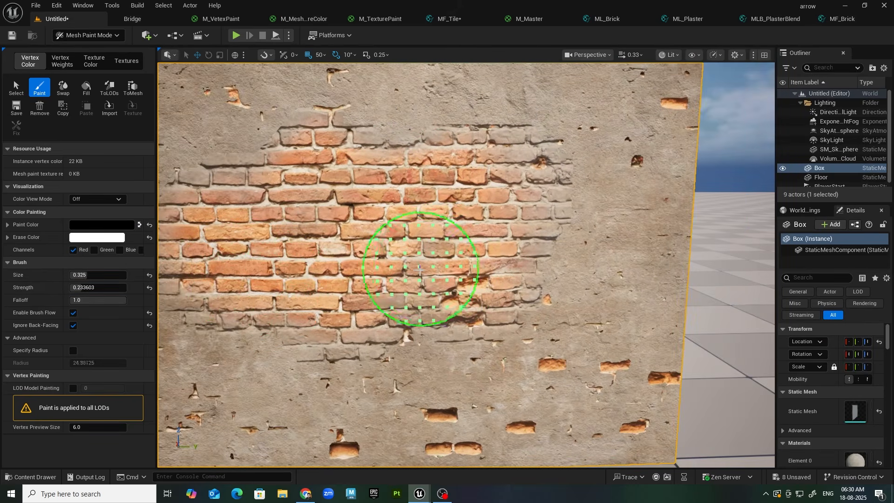
{"action": "key", "text": "bracketleft"}
{"action": "key", "text": "bracketleft"}
{"action": "key", "text": "bracketleft"}
{"action": "key", "text": "bracketleft"}
{"action": "key", "text": "bracketleft"}
{"action": "key", "text": "bracketleft"}
{"action": "key", "text": "bracketleft"}
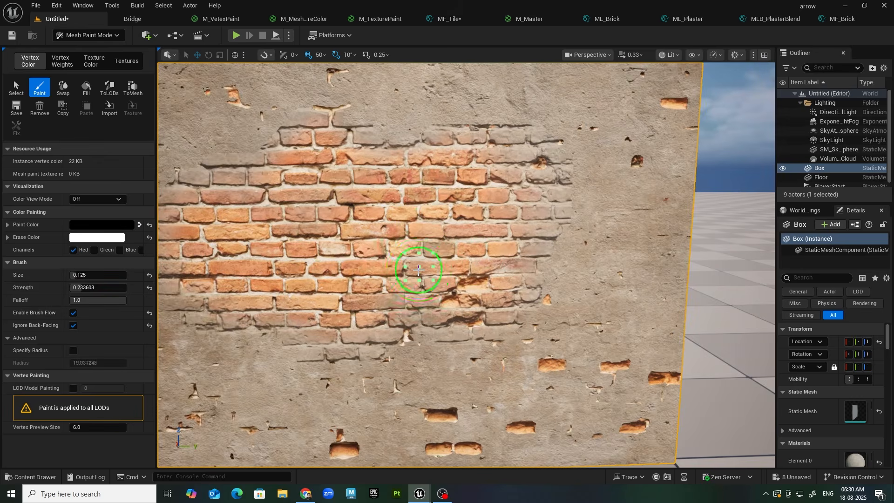
{"action": "key", "text": "bracketright"}
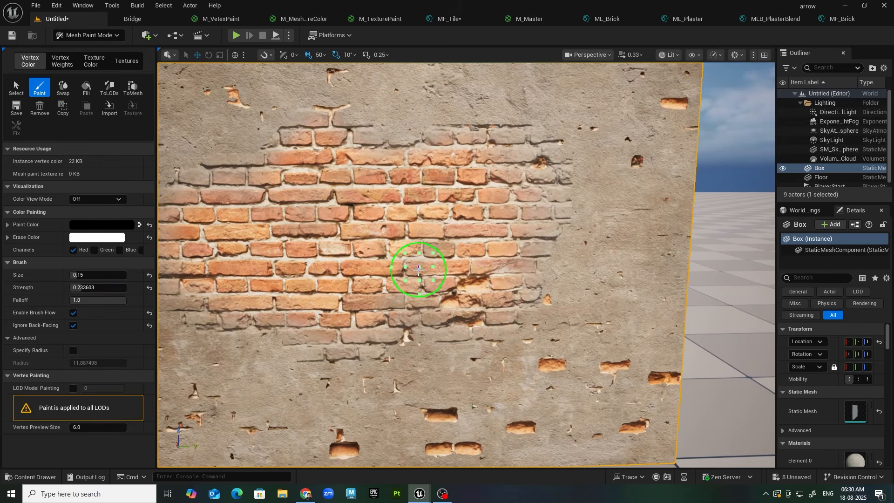
{"action": "mouse_move", "coordinate": [460, 139]}
{"action": "left_mouse_down"}
{"action": "mouse_move", "coordinate": [345, 146]}
{"action": "mouse_move", "coordinate": [489, 144]}
{"action": "mouse_move", "coordinate": [555, 180]}
{"action": "mouse_move", "coordinate": [564, 233]}
{"action": "mouse_move", "coordinate": [557, 288]}
{"action": "left_mouse_up"}
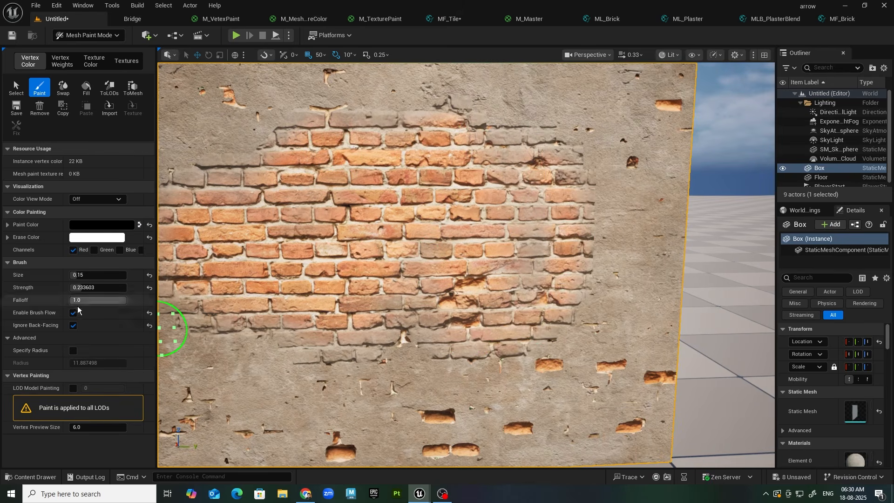
Step: Lower the brush falloff to nearly 0 and paint more brick above the patch's upper edge
{"action": "left_click", "coordinate": [107, 301]}
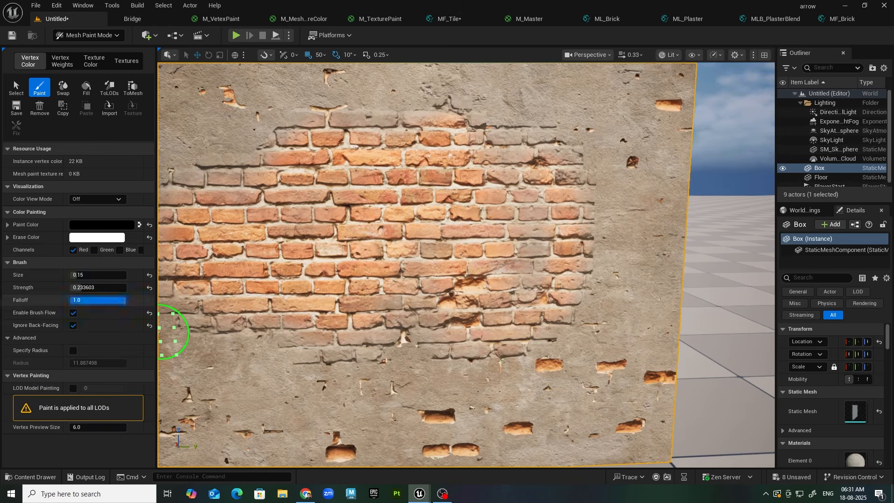
{"action": "left_click_drag", "start_coordinate": [107, 300], "coordinate": [70, 301]}
{"action": "mouse_move", "coordinate": [366, 116]}
{"action": "left_mouse_down"}
{"action": "mouse_move", "coordinate": [358, 104]}
{"action": "mouse_move", "coordinate": [406, 128]}
{"action": "left_mouse_up"}
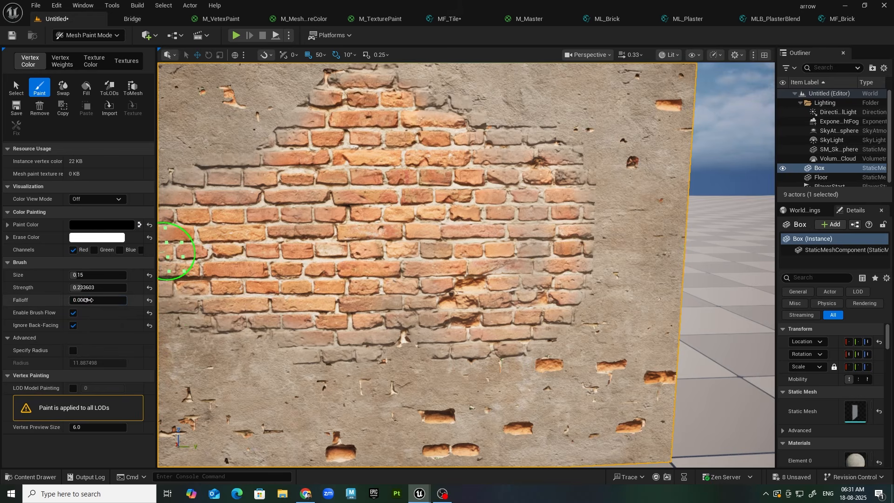
Step: Set the brush falloff back to 1.0 and paint more brick at the patch's lower left edge
{"action": "left_click_drag", "start_coordinate": [89, 300], "coordinate": [128, 300]}
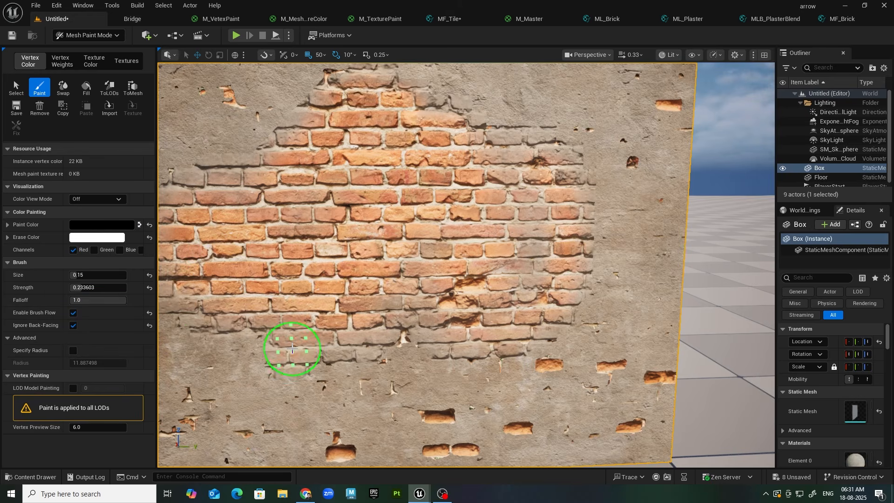
{"action": "left_click_drag", "start_coordinate": [292, 348], "coordinate": [303, 336]}
Step: Fill the whole wall mesh with the black paint color
{"action": "left_click_drag", "start_coordinate": [454, 326], "coordinate": [445, 316], "text": "alt"}
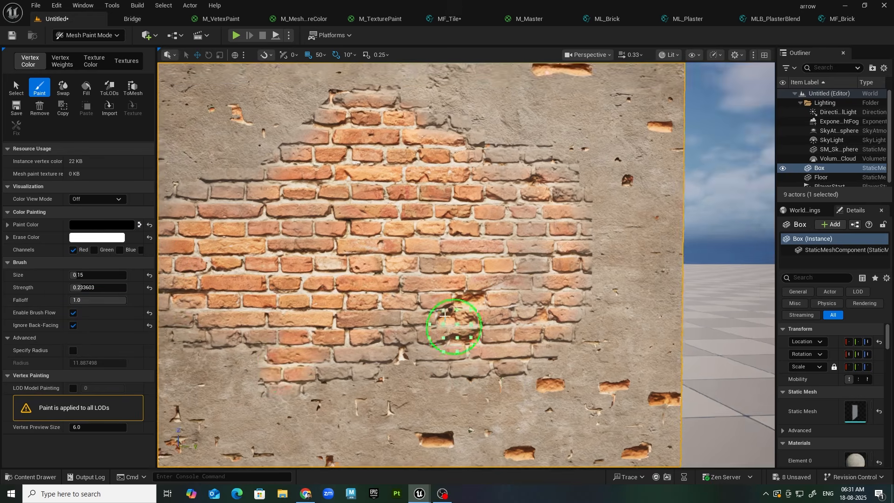
{"action": "scroll", "coordinate": [437, 207], "scroll_direction": "down", "scroll_amount": 4}
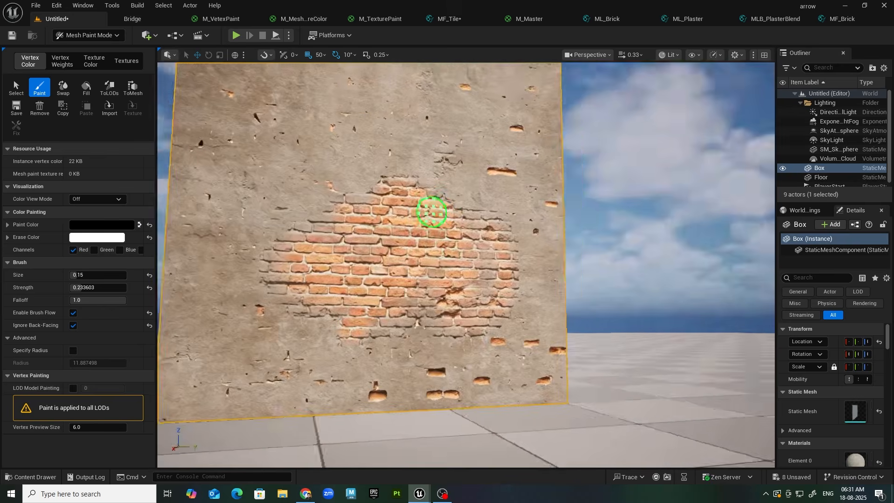
{"action": "mouse_move", "coordinate": [431, 212]}
{"action": "left_mouse_down", "text": "alt"}
{"action": "mouse_move", "coordinate": [439, 218]}
{"action": "mouse_move", "coordinate": [432, 225]}
{"action": "left_mouse_up", "text": "alt"}
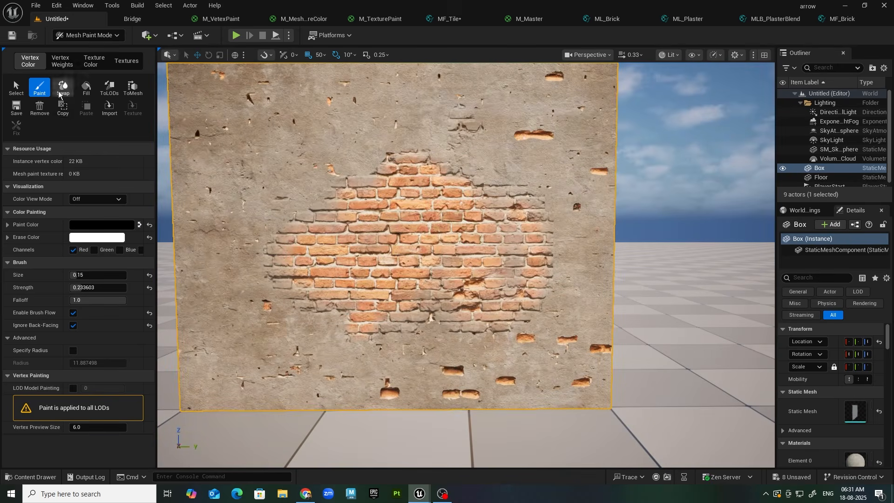
{"action": "left_click", "coordinate": [90, 91]}
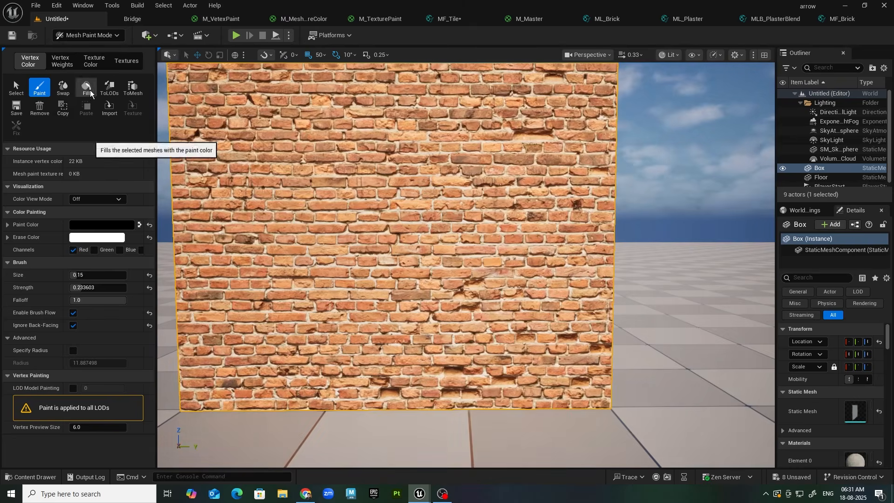
Step: Make white the active paint color and fill the whole wall mesh with it to restore the plaster
{"action": "left_click", "coordinate": [140, 225]}
{"action": "left_click", "coordinate": [63, 89]}
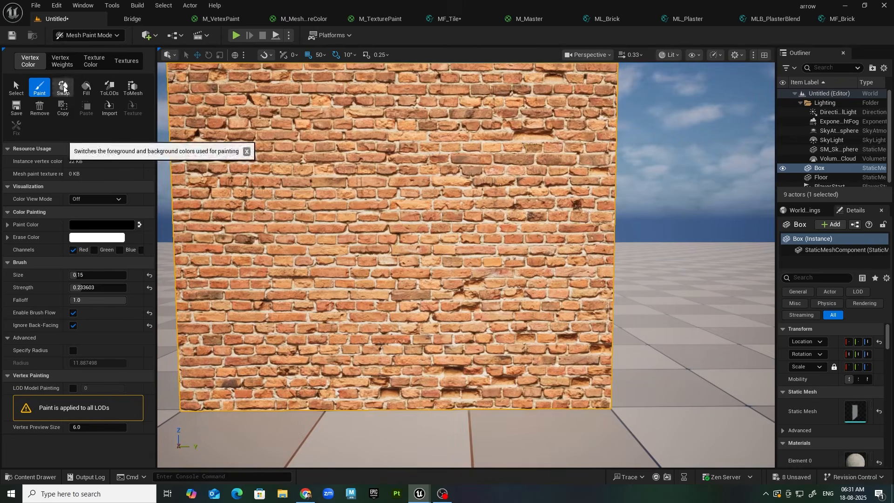
{"action": "left_click", "coordinate": [63, 88]}
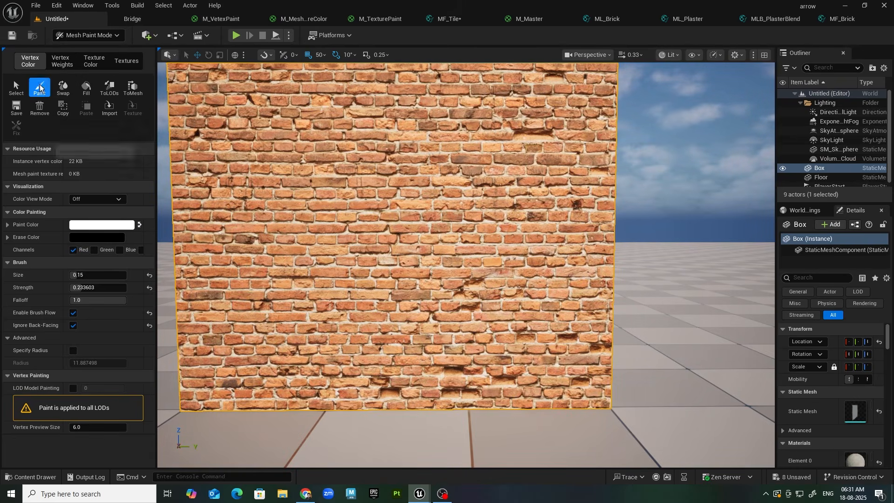
{"action": "left_click", "coordinate": [86, 89]}
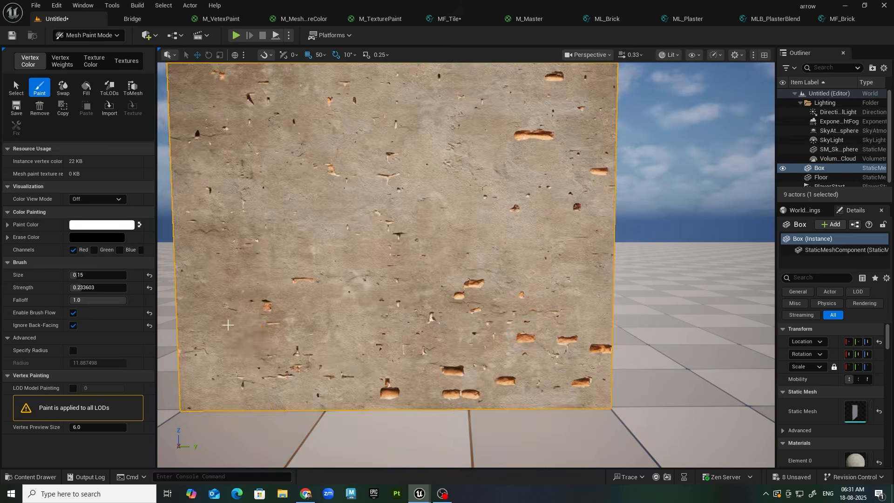
Step: Swap the paint color back to black and paint brick patches along the wall's lower-right corner and upper-right area
{"action": "right_click_drag", "start_coordinate": [357, 318], "coordinate": [339, 305]}
{"action": "left_click", "coordinate": [140, 225]}
{"action": "left_click_drag", "start_coordinate": [487, 420], "coordinate": [550, 379]}
{"action": "mouse_move", "coordinate": [466, 411]}
{"action": "right_mouse_down"}
{"action": "mouse_move", "coordinate": [472, 365]}
{"action": "mouse_move", "coordinate": [658, 343]}
{"action": "mouse_move", "coordinate": [463, 250]}
{"action": "mouse_move", "coordinate": [554, 224]}
{"action": "right_mouse_up"}
{"action": "left_click", "coordinate": [554, 223]}
{"action": "left_click_drag", "start_coordinate": [554, 223], "coordinate": [620, 199]}
{"action": "right_click_drag", "start_coordinate": [621, 199], "coordinate": [572, 275]}
{"action": "left_click_drag", "start_coordinate": [573, 275], "coordinate": [429, 277]}
Step: Raise the brush strength to about 0.36 and paint more brick across the wall's upper half, undoing the last unwanted stroke
{"action": "left_click_drag", "start_coordinate": [87, 288], "coordinate": [94, 287]}
{"action": "left_click_drag", "start_coordinate": [447, 279], "coordinate": [573, 281]}
{"action": "scroll", "coordinate": [561, 280], "scroll_direction": "down", "scroll_amount": 8}
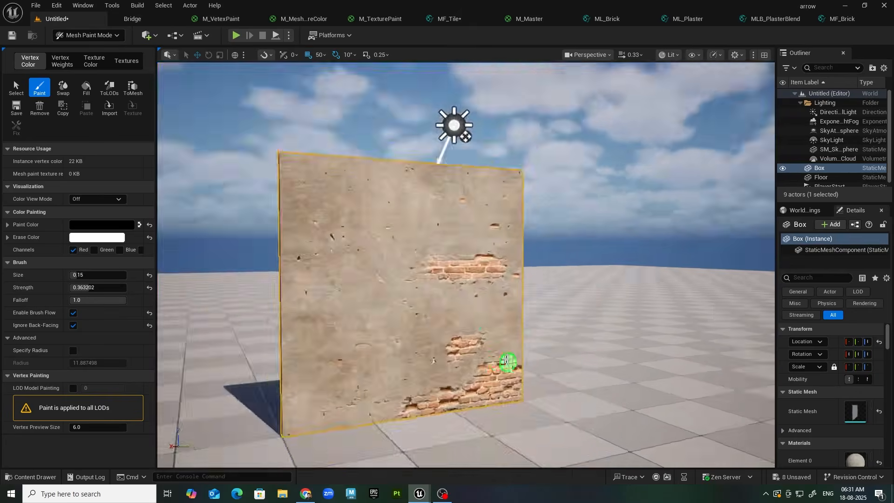
{"action": "scroll", "coordinate": [509, 359], "scroll_direction": "up", "scroll_amount": 6}
{"action": "scroll", "coordinate": [469, 299], "scroll_direction": "down", "scroll_amount": 6}
{"action": "scroll", "coordinate": [451, 281], "scroll_direction": "up", "scroll_amount": 3}
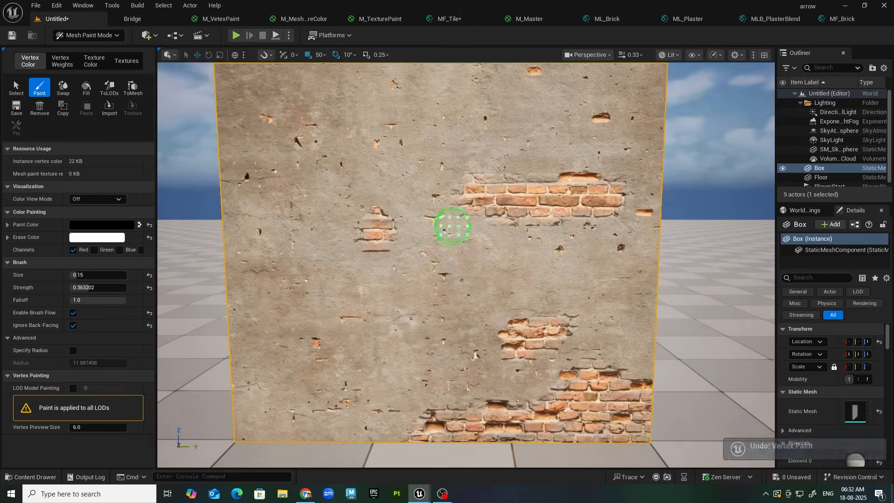
Step: Switch to Selection mode and duplicate the wall twice along the Y axis to form a continuous row of three panels
{"action": "left_click", "coordinate": [87, 34]}
{"action": "left_click", "coordinate": [81, 50]}
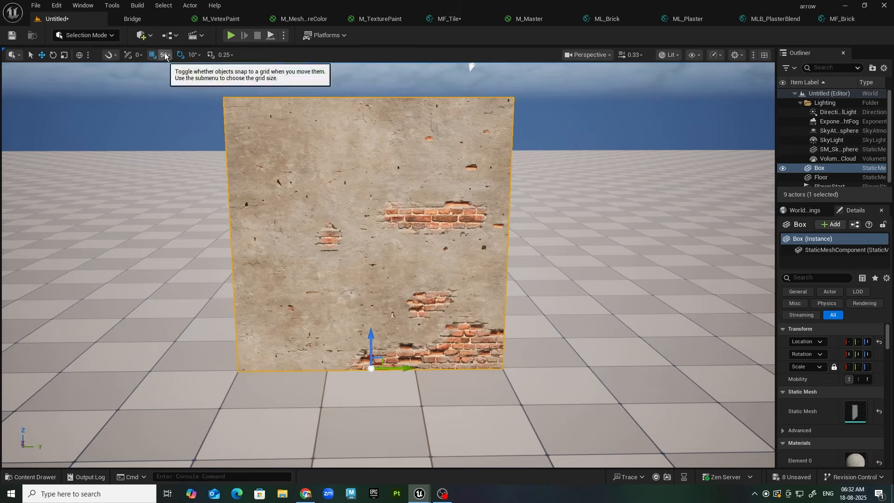
{"action": "left_click_drag", "start_coordinate": [403, 366], "coordinate": [681, 352], "text": "alt"}
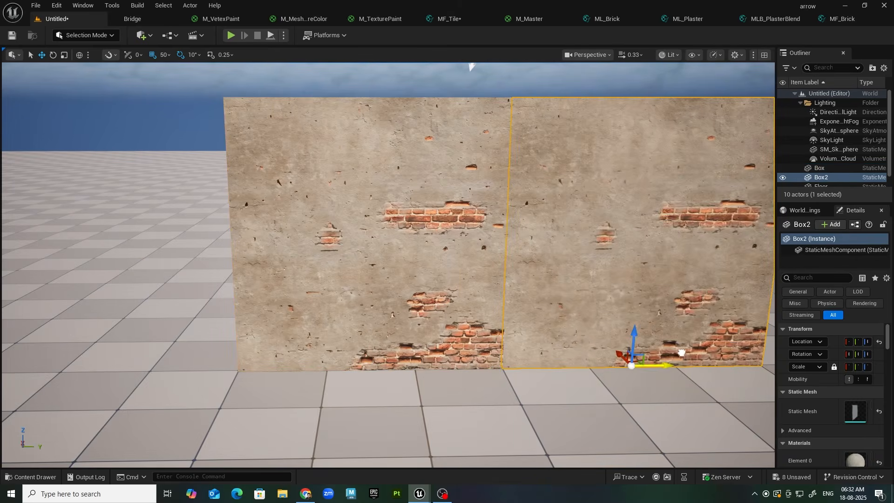
{"action": "middle_click_drag", "start_coordinate": [633, 355], "coordinate": [491, 354]}
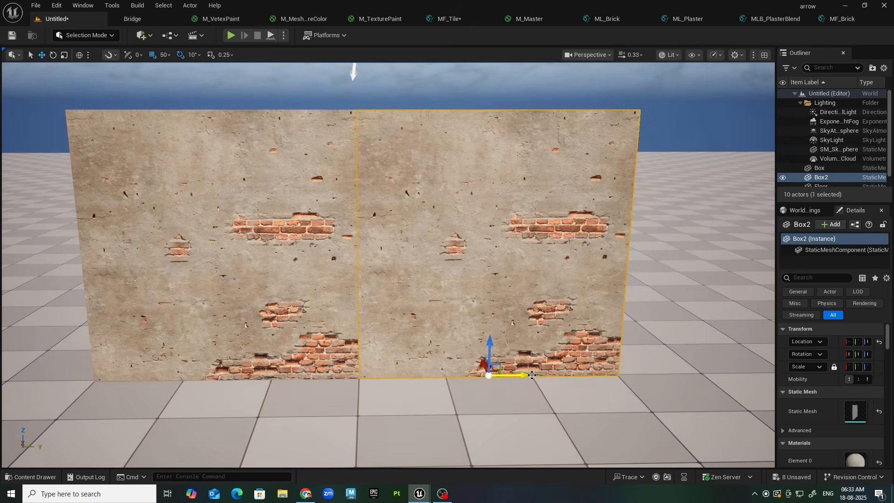
{"action": "left_click_drag", "start_coordinate": [532, 375], "coordinate": [259, 98], "text": "alt"}
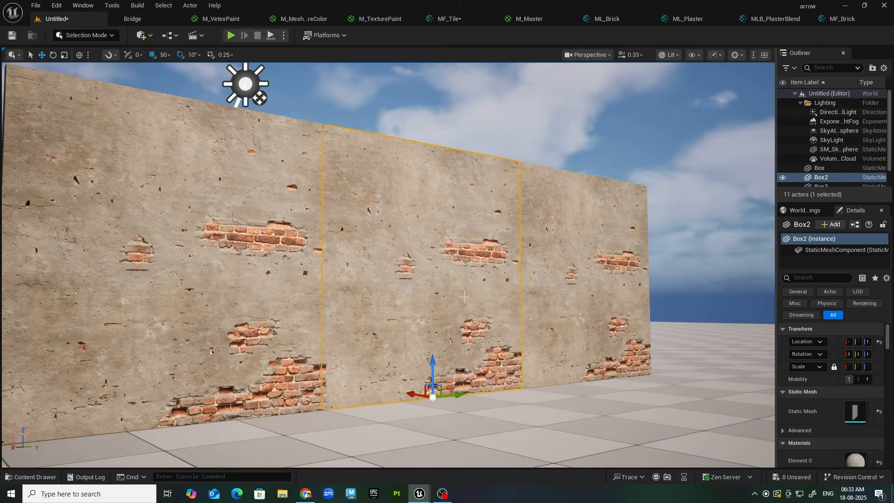
Step: Select the middle wall panel, fill it with white in Mesh Paint mode, and set the brush strength to about 0.30
{"action": "key", "text": "Escape"}
{"action": "left_click_drag", "start_coordinate": [464, 297], "coordinate": [507, 347], "text": "alt"}
{"action": "right_click_drag", "start_coordinate": [507, 346], "coordinate": [490, 345], "text": "alt"}
{"action": "middle_click_drag", "start_coordinate": [490, 345], "coordinate": [478, 301], "text": "alt"}
{"action": "scroll", "coordinate": [479, 301], "scroll_direction": "down", "scroll_amount": 3}
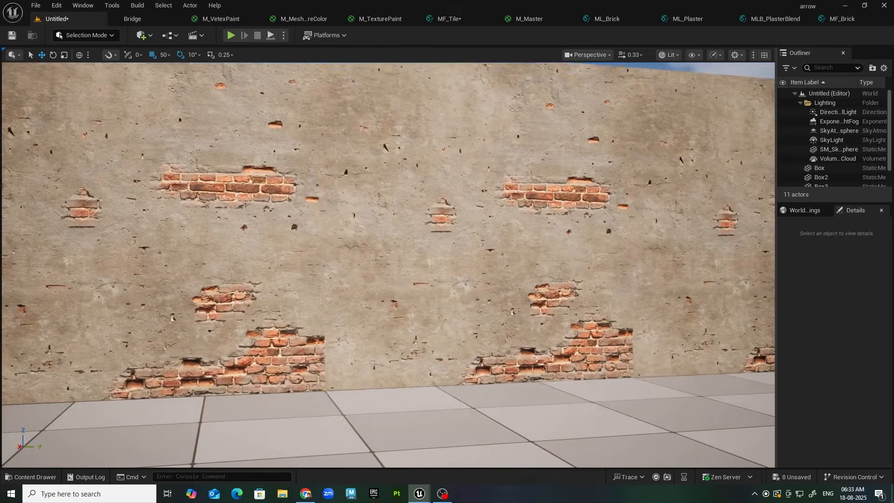
{"action": "left_click", "coordinate": [478, 301]}
{"action": "key", "text": "f"}
{"action": "left_click", "coordinate": [86, 34]}
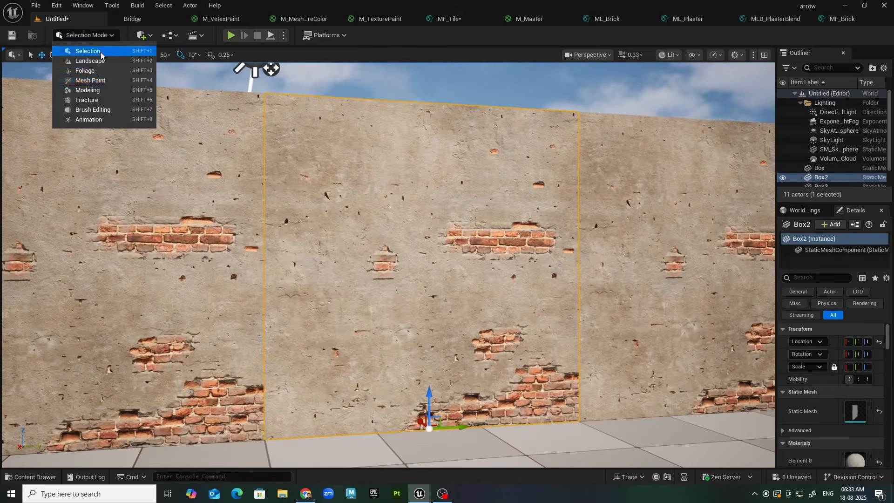
{"action": "left_click", "coordinate": [340, 303]}
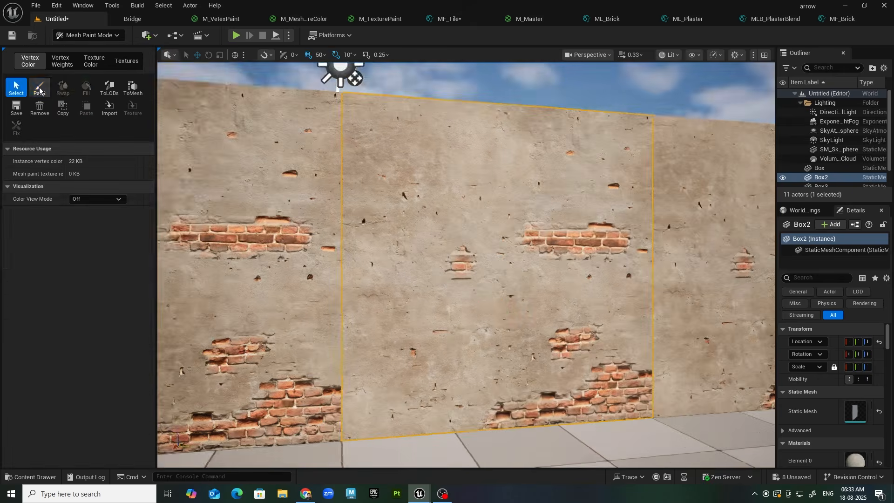
{"action": "left_click_drag", "start_coordinate": [112, 287], "coordinate": [86, 287]}
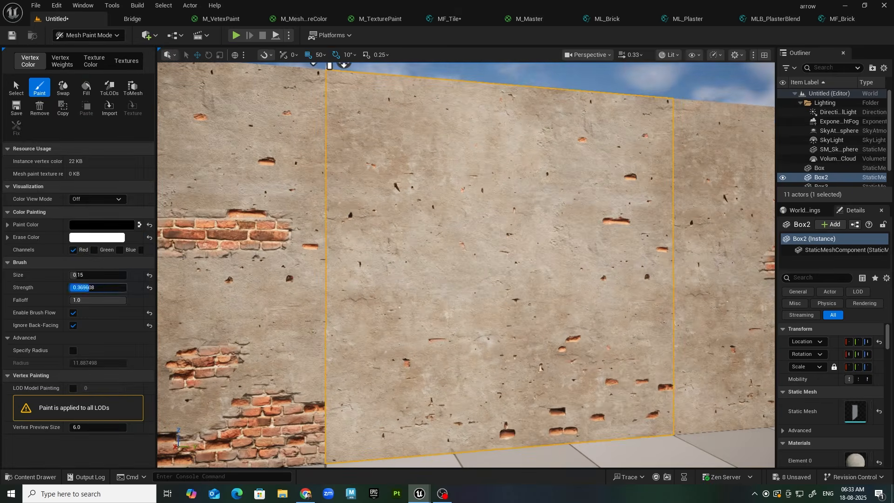
Step: Swap to black and paint brick on the middle panel's lower-right area and across the seam at its lower-left corner
{"action": "key", "text": "x"}
{"action": "left_click_drag", "start_coordinate": [568, 400], "coordinate": [612, 385]}
{"action": "scroll", "coordinate": [613, 385], "scroll_direction": "up", "scroll_amount": 1}
{"action": "left_click_drag", "start_coordinate": [359, 405], "coordinate": [391, 421]}
{"action": "right_click_drag", "start_coordinate": [494, 393], "coordinate": [494, 433]}
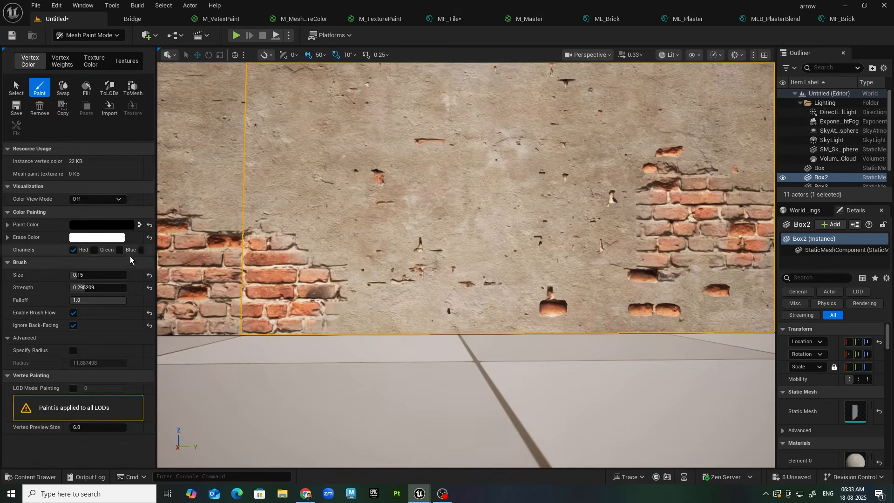
Step: Lower the brush strength to about 0.17 and paint brick along the middle panel's lower-right base and a small upper-left patch
{"action": "left_click_drag", "start_coordinate": [93, 287], "coordinate": [86, 287]}
{"action": "right_click_drag", "start_coordinate": [558, 312], "coordinate": [619, 312]}
{"action": "left_click_drag", "start_coordinate": [558, 313], "coordinate": [492, 321]}
{"action": "right_click_drag", "start_coordinate": [491, 320], "coordinate": [476, 354]}
{"action": "right_click_drag", "start_coordinate": [550, 346], "coordinate": [460, 190]}
{"action": "key", "text": "s"}
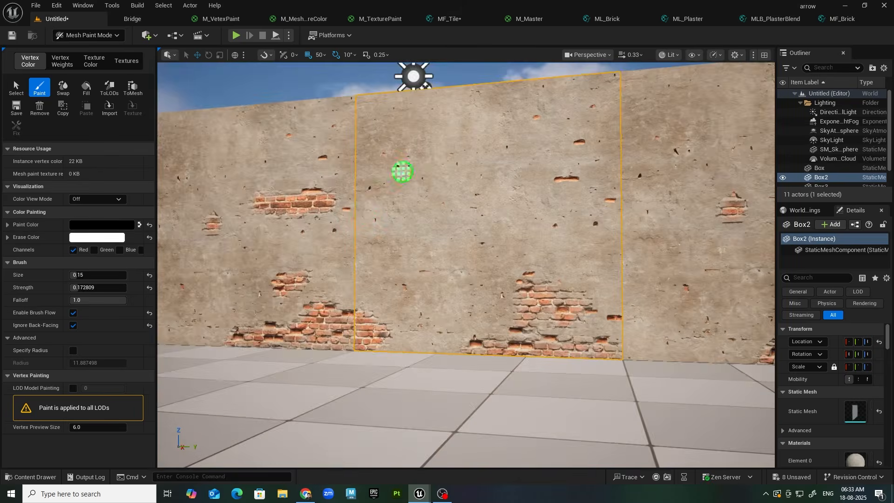
{"action": "right_click_drag", "start_coordinate": [402, 171], "coordinate": [345, 182]}
Step: Select the third wall panel at the row's right end and fill it with white paint
{"action": "left_click", "coordinate": [16, 86]}
{"action": "left_click", "coordinate": [581, 160]}
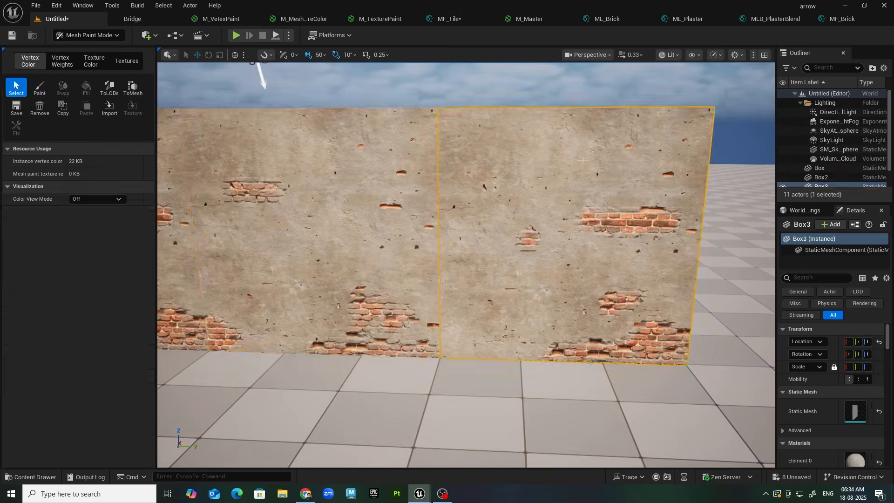
{"action": "left_click", "coordinate": [40, 87]}
{"action": "left_click", "coordinate": [86, 87]}
{"action": "left_click", "coordinate": [63, 87]}
{"action": "left_click", "coordinate": [86, 87]}
Step: Paint a faint black brick band across the right panel's upper half, checking the M_VetexPaint blend graph between strokes
{"action": "scroll", "coordinate": [615, 249], "scroll_direction": "up", "scroll_amount": 2}
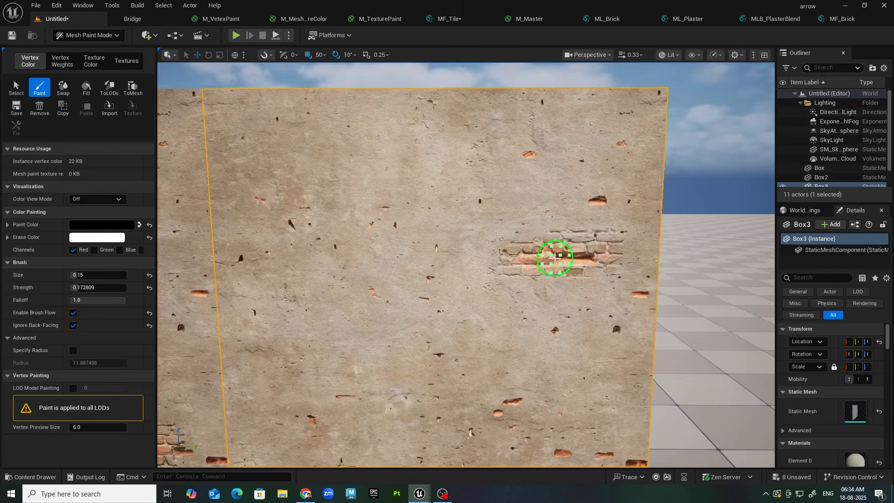
{"action": "left_click", "coordinate": [555, 258]}
{"action": "mouse_move", "coordinate": [555, 258]}
{"action": "right_mouse_down"}
{"action": "mouse_move", "coordinate": [678, 242]}
{"action": "mouse_move", "coordinate": [579, 269]}
{"action": "right_mouse_up"}
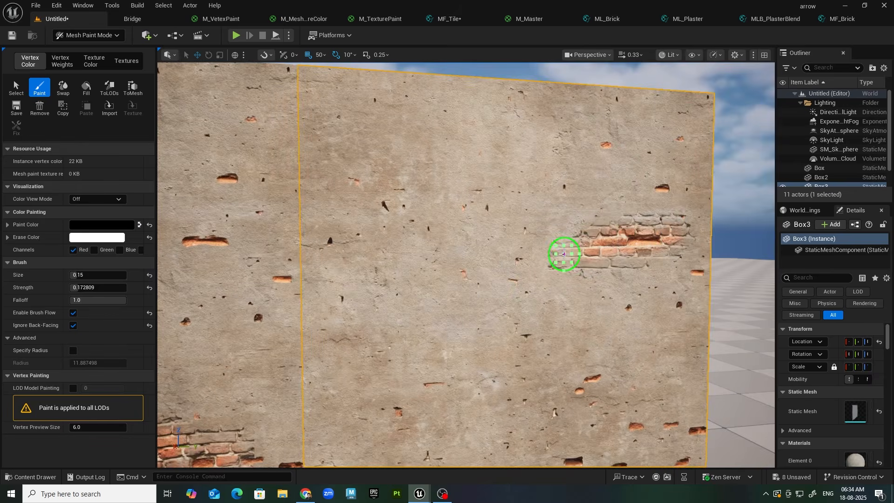
{"action": "left_click", "coordinate": [237, 19]}
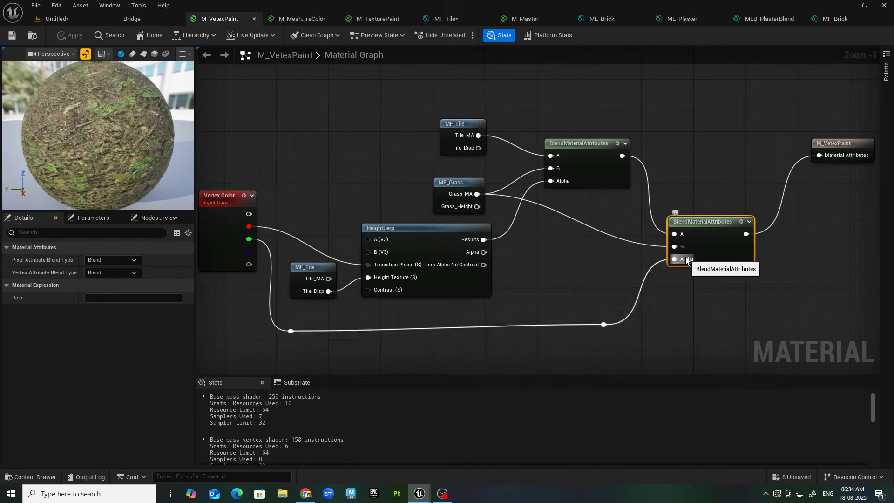
{"action": "left_click", "coordinate": [60, 20]}
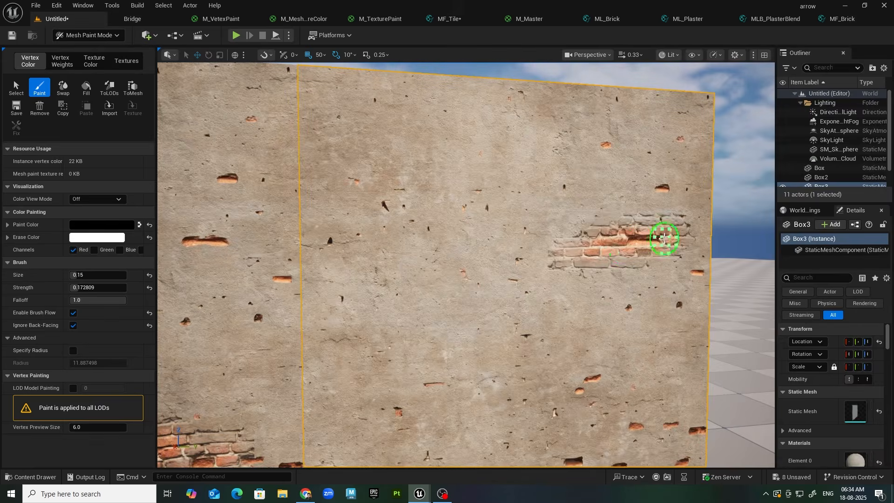
{"action": "left_click_drag", "start_coordinate": [553, 248], "coordinate": [473, 247]}
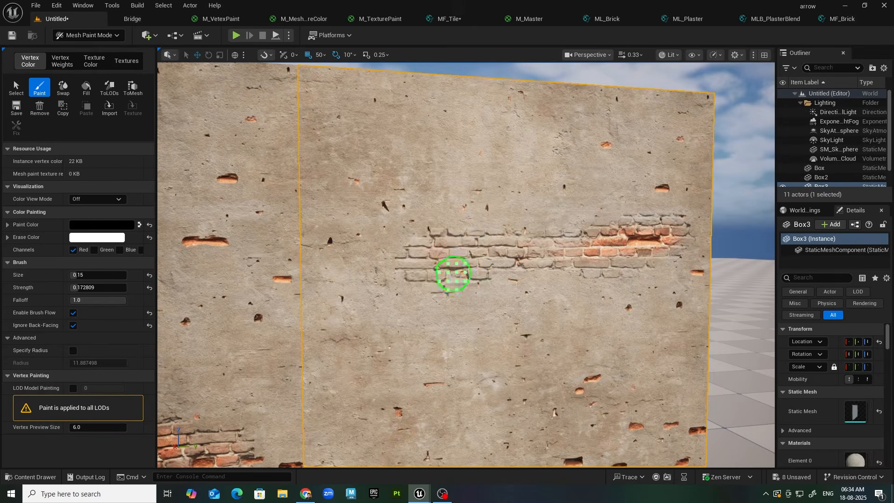
{"action": "left_click_drag", "start_coordinate": [415, 281], "coordinate": [414, 289]}
Step: Deselect the panel and examine the brick patches across the three-panel wall from several angles
{"action": "scroll", "coordinate": [512, 312], "scroll_direction": "down", "scroll_amount": 5}
{"action": "middle_click_drag", "start_coordinate": [512, 311], "coordinate": [577, 307]}
{"action": "left_click_drag", "start_coordinate": [577, 307], "coordinate": [624, 322], "text": "alt"}
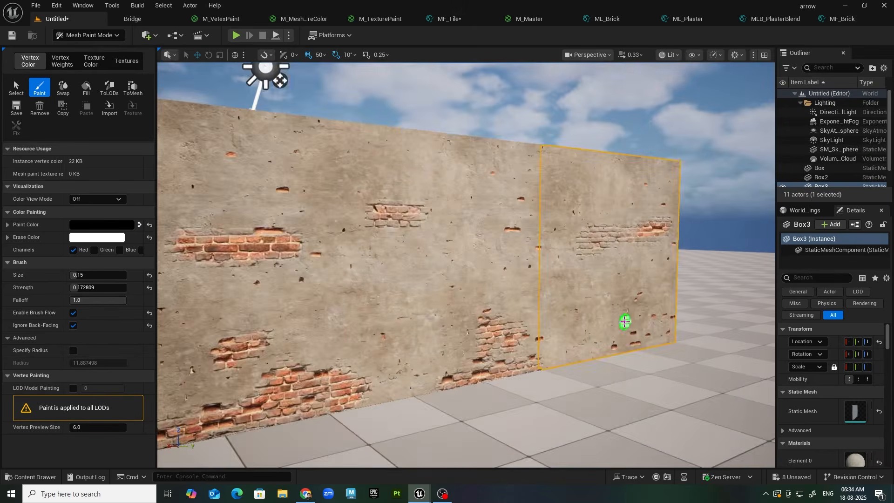
{"action": "scroll", "coordinate": [620, 326], "scroll_direction": "down", "scroll_amount": 3}
{"action": "key", "text": "Escape"}
{"action": "left_click_drag", "start_coordinate": [511, 331], "coordinate": [320, 352], "text": "alt"}
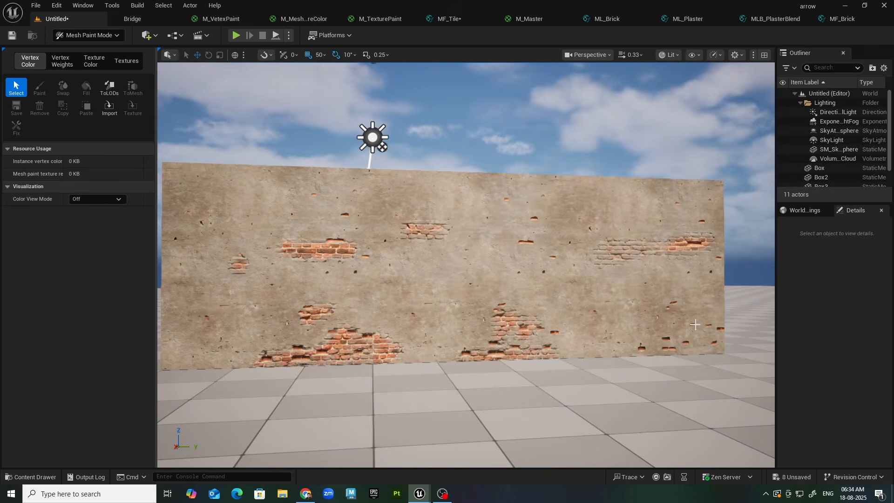
{"action": "scroll", "coordinate": [555, 275], "scroll_direction": "up", "scroll_amount": 3}
{"action": "middle_click_drag", "start_coordinate": [555, 275], "coordinate": [522, 251], "text": "alt"}
{"action": "left_click_drag", "start_coordinate": [523, 251], "coordinate": [472, 247], "text": "alt"}
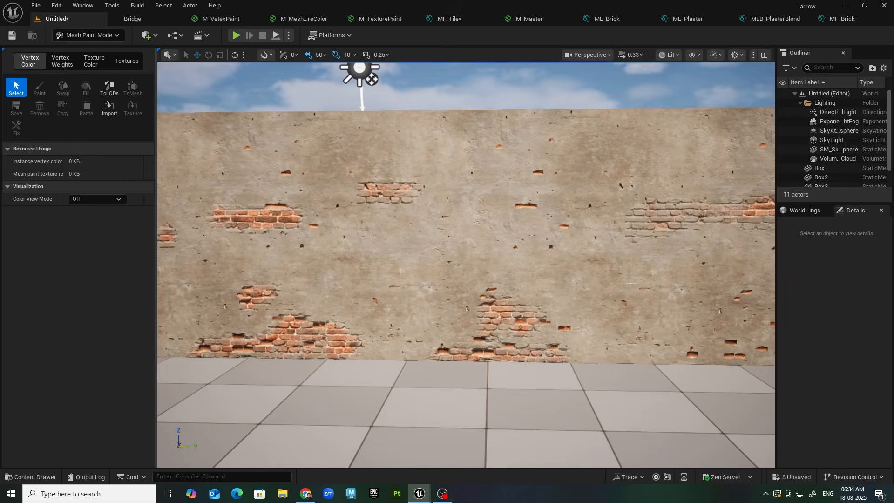
Step: Open the MLB_PlasterBlend graph and move the Multiply node that combines vertex color red with the Invert switch to tidy its wires
{"action": "left_click", "coordinate": [785, 20]}
{"action": "right_click_drag", "start_coordinate": [672, 259], "coordinate": [551, 143]}
{"action": "right_click_drag", "start_coordinate": [538, 221], "coordinate": [411, 168]}
{"action": "right_click_drag", "start_coordinate": [763, 250], "coordinate": [630, 235]}
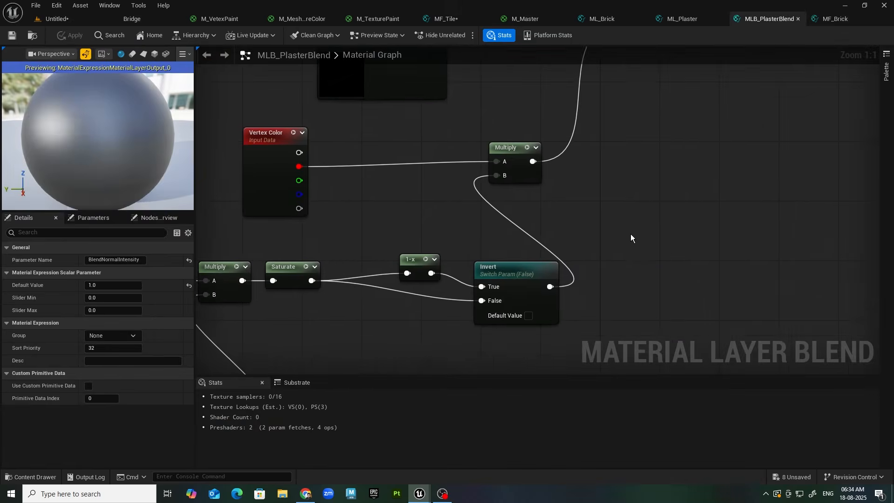
{"action": "scroll", "coordinate": [630, 234], "scroll_direction": "down", "scroll_amount": 2}
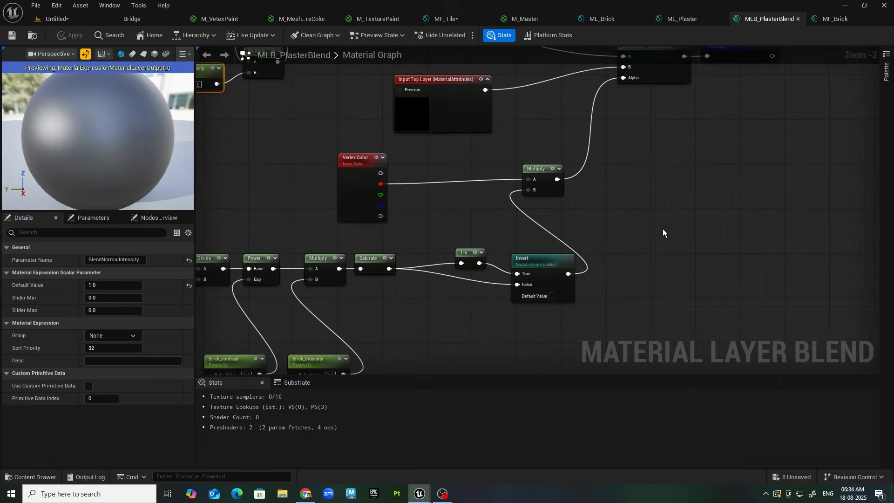
{"action": "right_click_drag", "start_coordinate": [581, 190], "coordinate": [495, 209]}
{"action": "left_click_drag", "start_coordinate": [476, 187], "coordinate": [542, 197]}
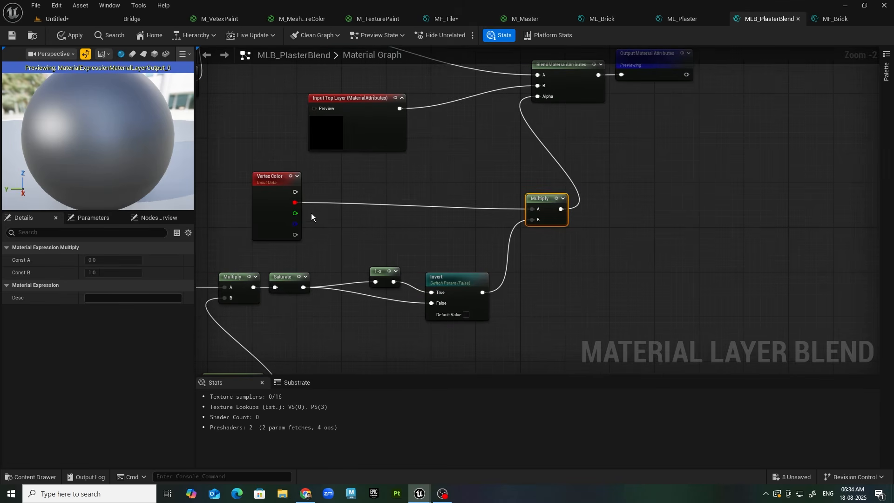
{"action": "right_click_drag", "start_coordinate": [523, 211], "coordinate": [445, 218]}
{"action": "right_click_drag", "start_coordinate": [271, 230], "coordinate": [329, 222]}
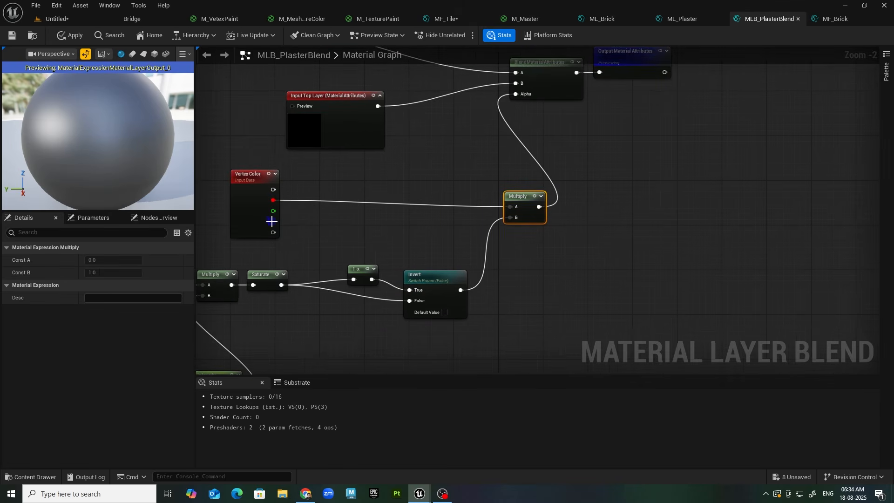
{"action": "left_click", "coordinate": [523, 249]}
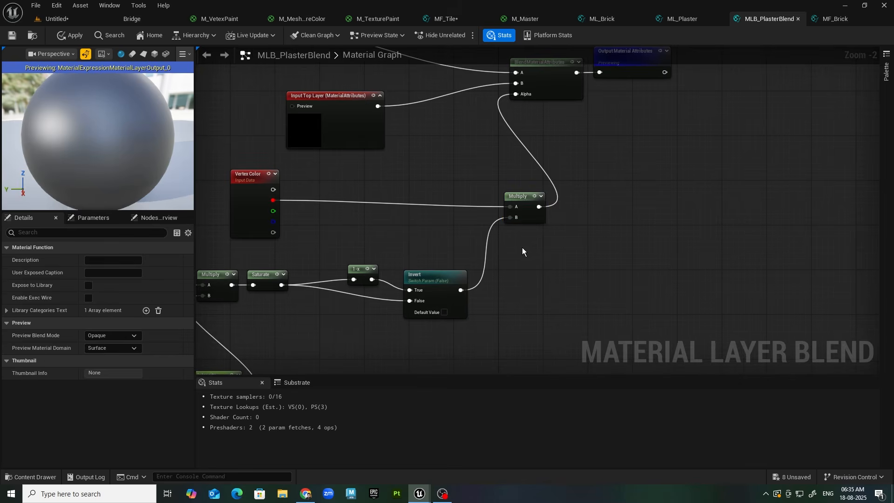
{"action": "left_click", "coordinate": [570, 232]}
Step: Add a Lerp with the Multiply as A and vertex color green as Alpha, and connect it to the BlendMaterialAttributes Alpha
{"action": "left_click_drag", "start_coordinate": [533, 201], "coordinate": [493, 196]}
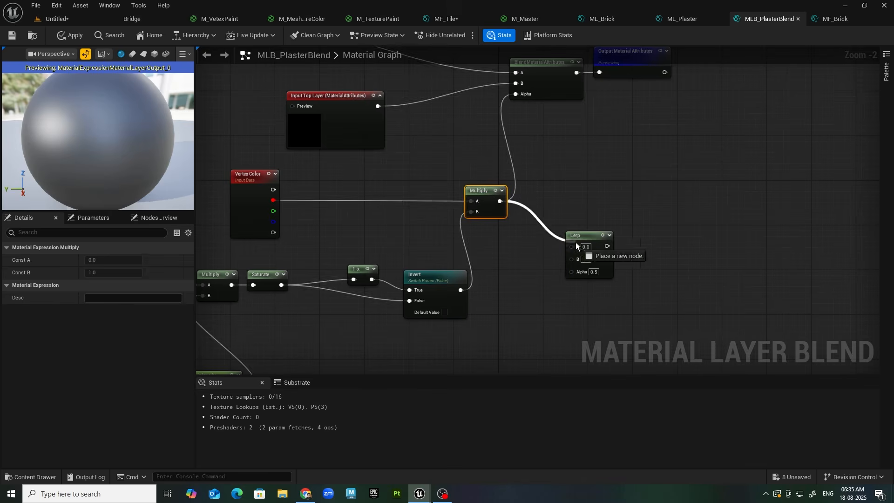
{"action": "left_click_drag", "start_coordinate": [576, 243], "coordinate": [577, 246]}
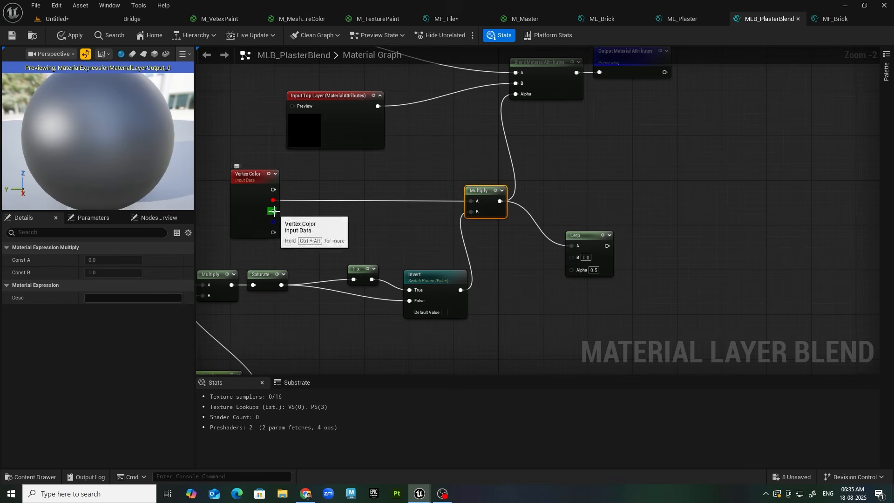
{"action": "left_click_drag", "start_coordinate": [273, 211], "coordinate": [580, 269]}
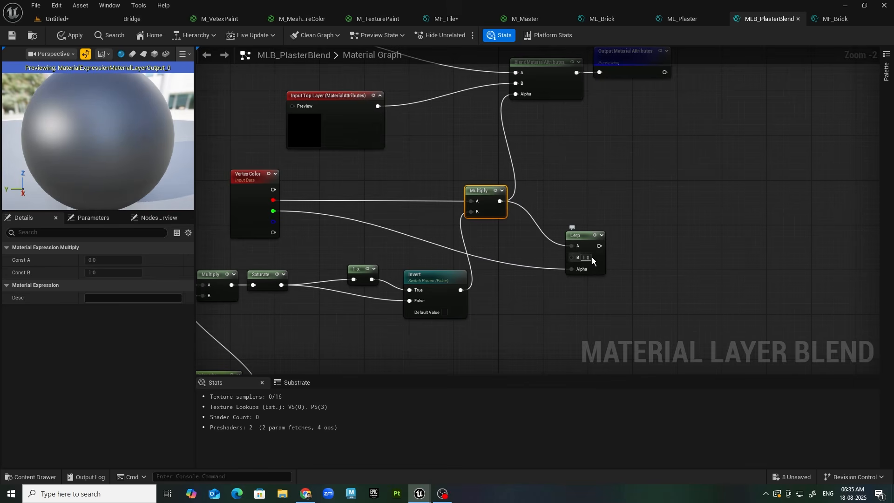
{"action": "left_click_drag", "start_coordinate": [600, 246], "coordinate": [532, 95]}
{"action": "left_click_drag", "start_coordinate": [592, 245], "coordinate": [587, 218]}
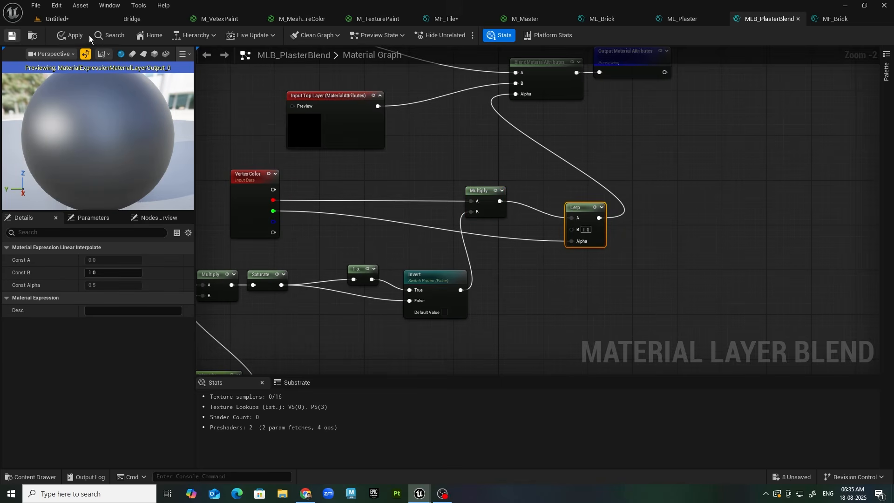
Step: Select the wall's left panel in the level and paint black into its green channel along the lower-right edge
{"action": "left_click", "coordinate": [74, 18]}
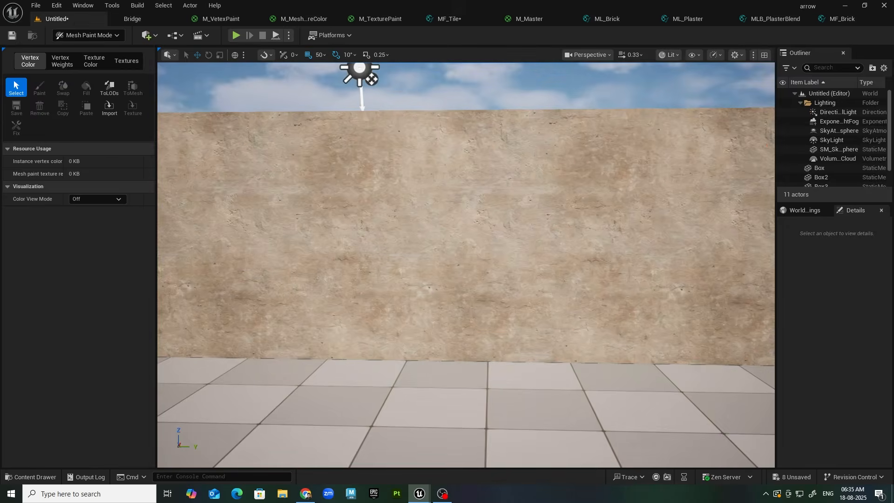
{"action": "right_click_drag", "start_coordinate": [441, 270], "coordinate": [461, 268]}
{"action": "left_click", "coordinate": [235, 148]}
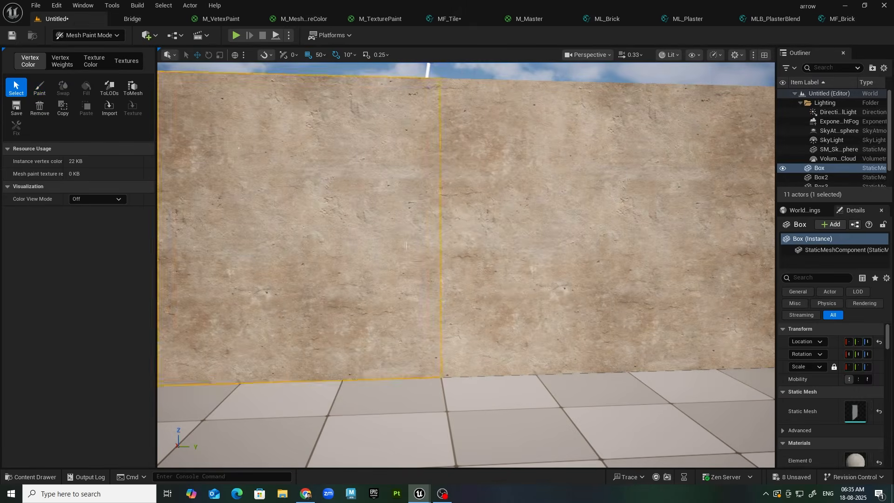
{"action": "mouse_move", "coordinate": [235, 148]}
{"action": "right_mouse_down"}
{"action": "mouse_move", "coordinate": [176, 148]}
{"action": "mouse_move", "coordinate": [191, 148]}
{"action": "right_mouse_up"}
{"action": "left_click", "coordinate": [39, 88]}
{"action": "mouse_move", "coordinate": [468, 339]}
{"action": "left_mouse_down"}
{"action": "mouse_move", "coordinate": [505, 367]}
{"action": "mouse_move", "coordinate": [492, 350]}
{"action": "left_mouse_up"}
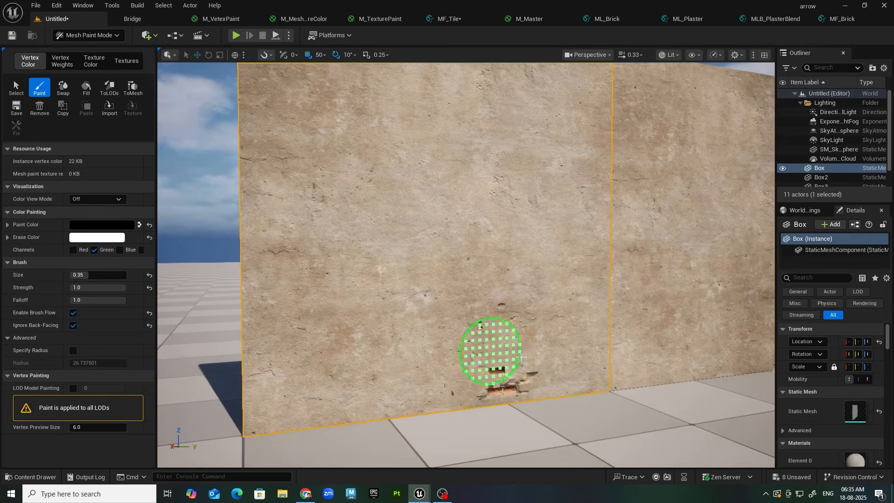
{"action": "right_click_drag", "start_coordinate": [492, 350], "coordinate": [472, 355]}
{"action": "mouse_move", "coordinate": [526, 364]}
{"action": "left_mouse_down"}
{"action": "mouse_move", "coordinate": [551, 386]}
{"action": "mouse_move", "coordinate": [611, 385]}
{"action": "mouse_move", "coordinate": [610, 352]}
{"action": "mouse_move", "coordinate": [591, 352]}
{"action": "left_mouse_up"}
{"action": "right_click_drag", "start_coordinate": [605, 372], "coordinate": [558, 386]}
{"action": "mouse_move", "coordinate": [623, 389]}
{"action": "left_mouse_down"}
{"action": "mouse_move", "coordinate": [521, 378]}
{"action": "mouse_move", "coordinate": [583, 331]}
{"action": "left_mouse_up"}
{"action": "mouse_move", "coordinate": [582, 331]}
{"action": "right_mouse_down"}
{"action": "mouse_move", "coordinate": [616, 337]}
{"action": "mouse_move", "coordinate": [576, 299]}
{"action": "mouse_move", "coordinate": [561, 298]}
{"action": "right_mouse_up"}
{"action": "scroll", "coordinate": [603, 330], "scroll_direction": "up", "scroll_amount": 2}
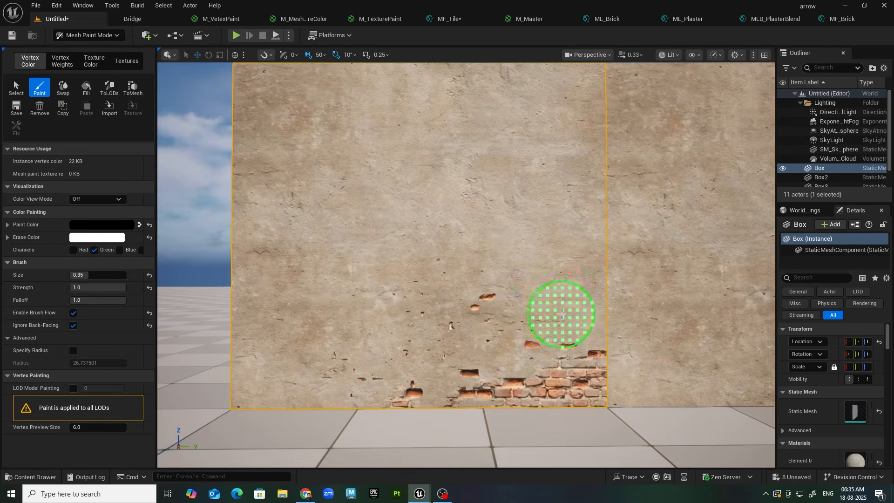
Step: Set the Plaster blend in M_Master_Inst to Brick_contrast 24.336027, Brick_Intensity 0.008227 and Brick_smooth 0.690863
{"action": "mouse_move", "coordinate": [419, 493]}
{"action": "left_click", "coordinate": [468, 473]}
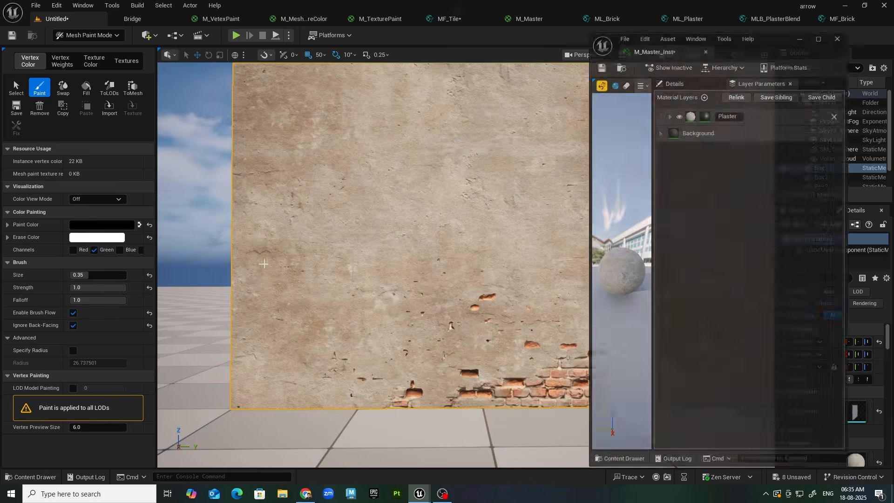
{"action": "left_click", "coordinate": [681, 99]}
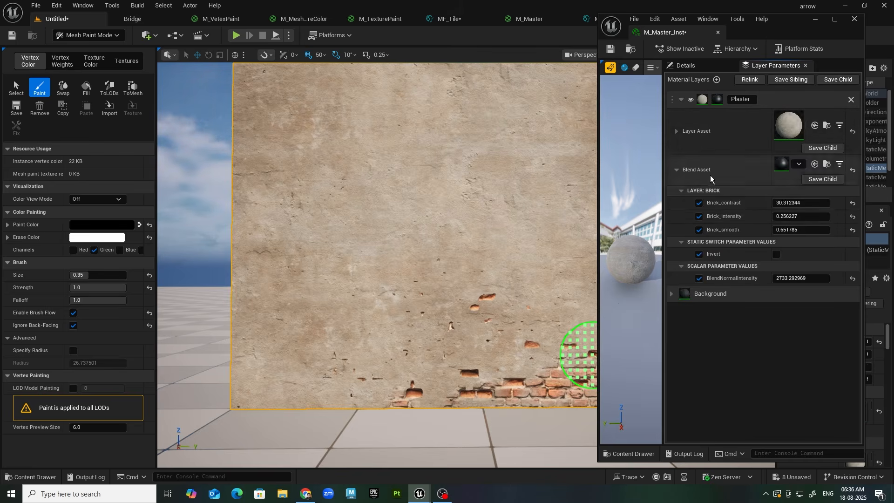
{"action": "mouse_move", "coordinate": [802, 215]}
{"action": "left_mouse_down"}
{"action": "mouse_move", "coordinate": [773, 216]}
{"action": "mouse_move", "coordinate": [809, 204]}
{"action": "mouse_move", "coordinate": [774, 204]}
{"action": "mouse_move", "coordinate": [813, 230]}
{"action": "mouse_move", "coordinate": [793, 230]}
{"action": "left_mouse_up"}
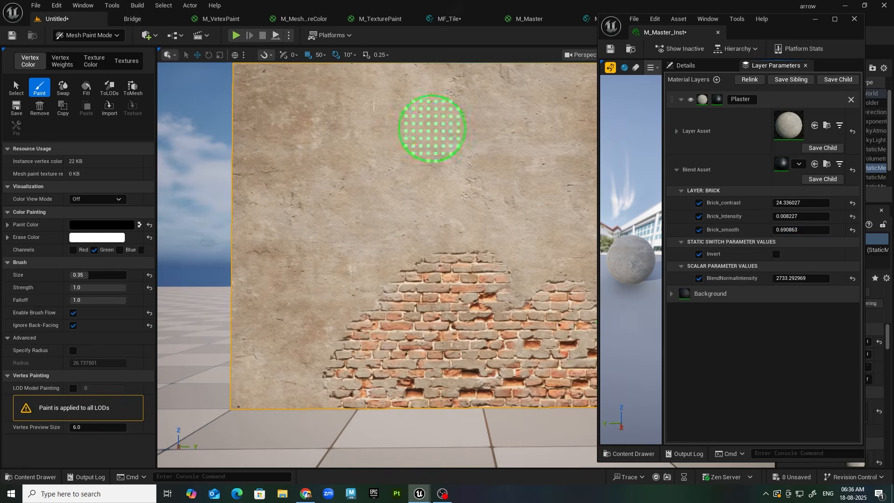
Step: Paint white into the green channel over the brick patch's upper and left edges to bring plaster back
{"action": "left_click_drag", "start_coordinate": [433, 130], "coordinate": [466, 140], "text": "alt"}
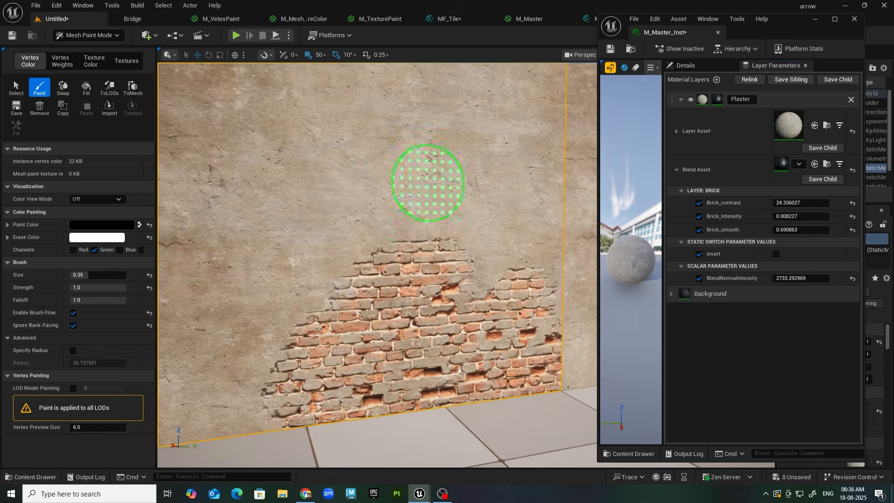
{"action": "left_click", "coordinate": [139, 225]}
{"action": "mouse_move", "coordinate": [396, 261]}
{"action": "left_mouse_down"}
{"action": "mouse_move", "coordinate": [372, 280]}
{"action": "mouse_move", "coordinate": [298, 304]}
{"action": "left_mouse_up"}
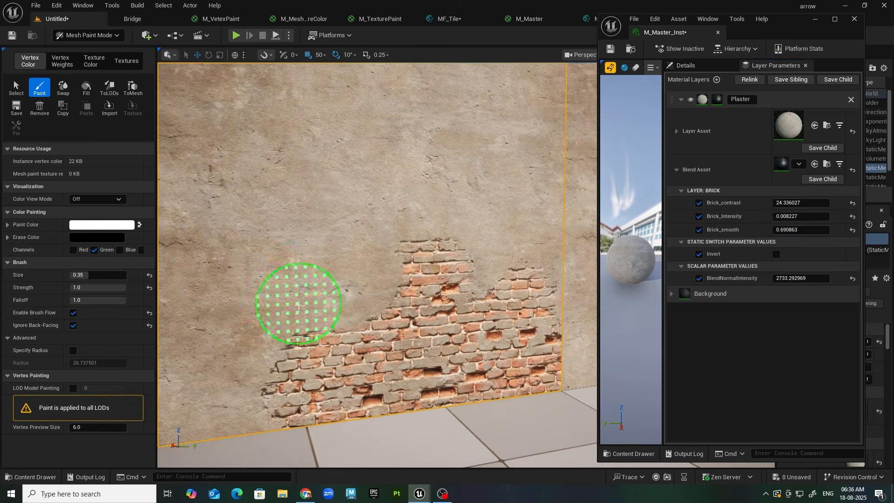
{"action": "left_click_drag", "start_coordinate": [498, 217], "coordinate": [433, 242], "text": "alt"}
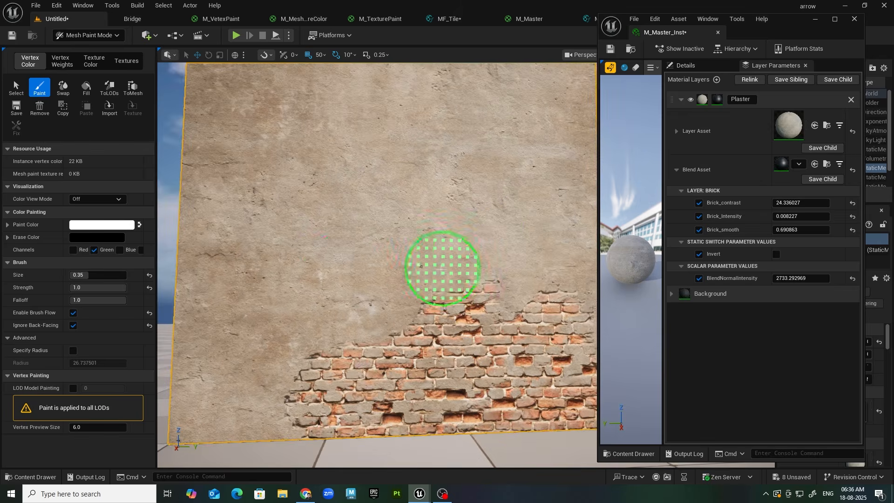
{"action": "scroll", "coordinate": [326, 277], "scroll_direction": "up", "scroll_amount": 2}
{"action": "mouse_move", "coordinate": [249, 357]}
{"action": "left_mouse_down", "text": "alt"}
{"action": "mouse_move", "coordinate": [317, 267]}
{"action": "mouse_move", "coordinate": [415, 264]}
{"action": "left_mouse_up", "text": "alt"}
{"action": "scroll", "coordinate": [415, 264], "scroll_direction": "down", "scroll_amount": 1}
{"action": "mouse_move", "coordinate": [508, 272]}
{"action": "left_mouse_down"}
{"action": "mouse_move", "coordinate": [447, 251]}
{"action": "mouse_move", "coordinate": [389, 301]}
{"action": "mouse_move", "coordinate": [307, 216]}
{"action": "mouse_move", "coordinate": [402, 213]}
{"action": "left_mouse_up"}
{"action": "scroll", "coordinate": [401, 213], "scroll_direction": "up", "scroll_amount": 1}
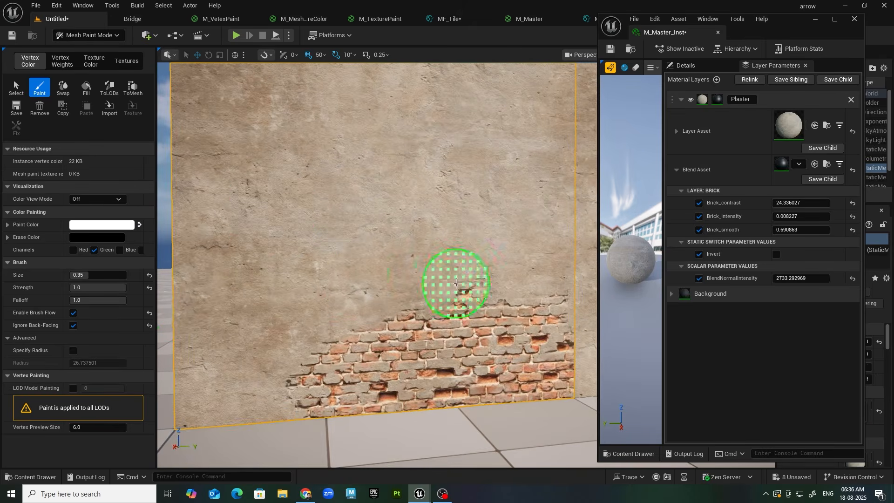
Step: Paint black into the red channel only across the left panel's lower brick patch to strip the remaining plaster
{"action": "left_click", "coordinate": [139, 224]}
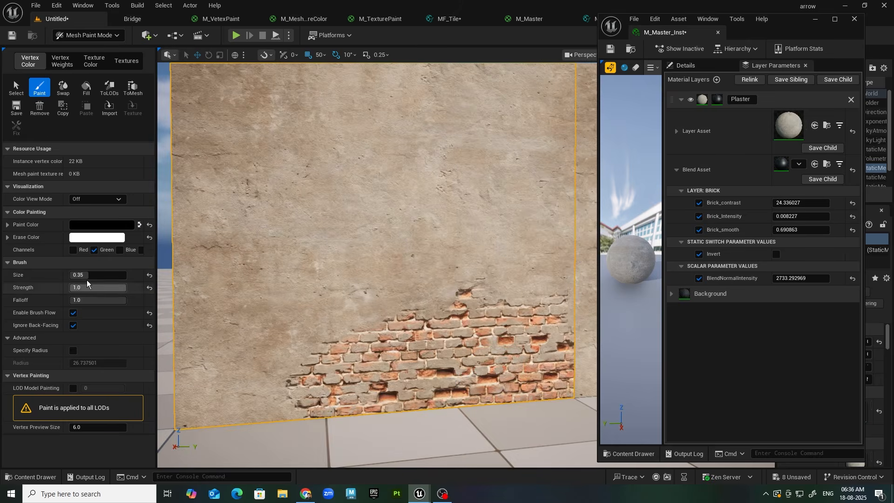
{"action": "left_click", "coordinate": [94, 250]}
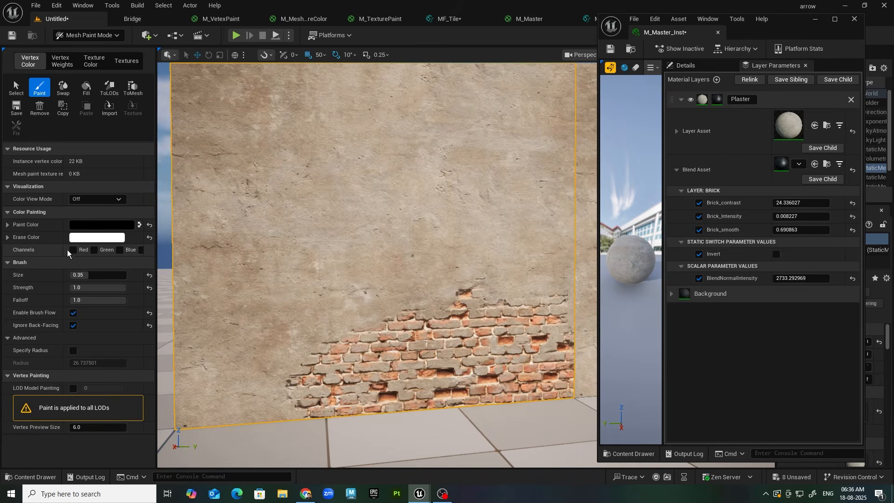
{"action": "left_click", "coordinate": [73, 250]}
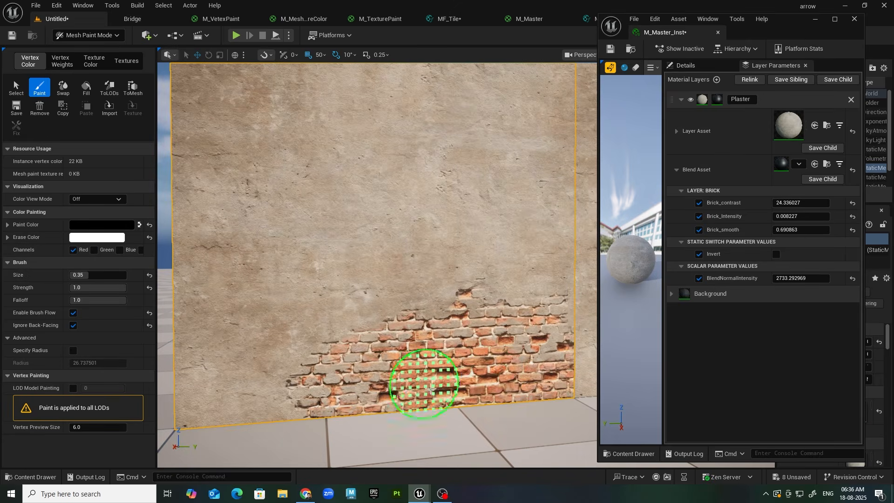
{"action": "mouse_move", "coordinate": [531, 370]}
{"action": "left_mouse_down"}
{"action": "mouse_move", "coordinate": [455, 355]}
{"action": "mouse_move", "coordinate": [387, 394]}
{"action": "left_mouse_up"}
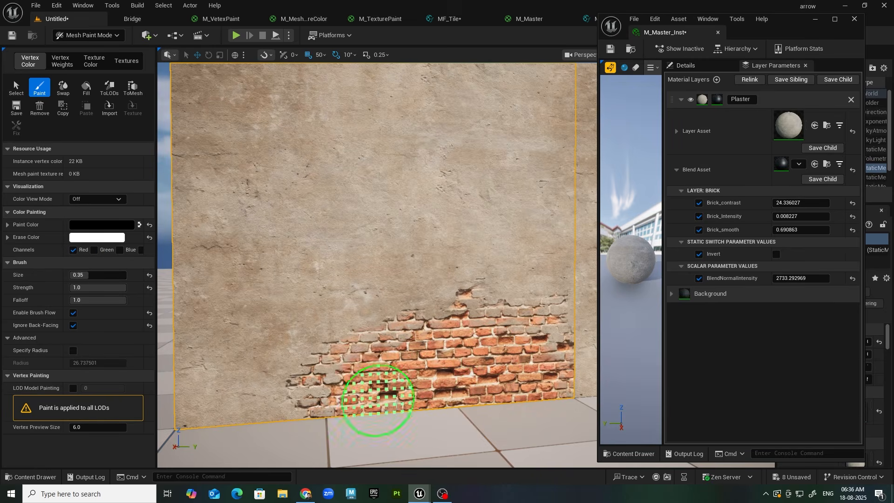
{"action": "scroll", "coordinate": [452, 368], "scroll_direction": "up", "scroll_amount": 3}
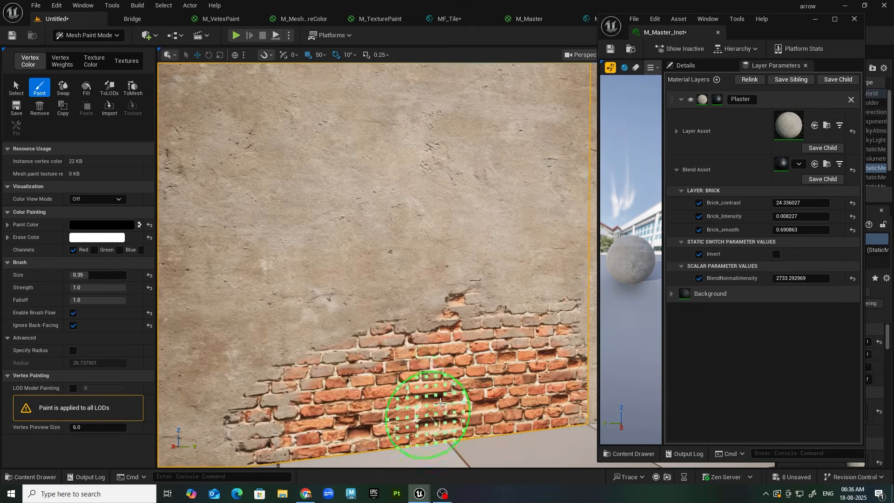
{"action": "scroll", "coordinate": [491, 367], "scroll_direction": "down", "scroll_amount": 3}
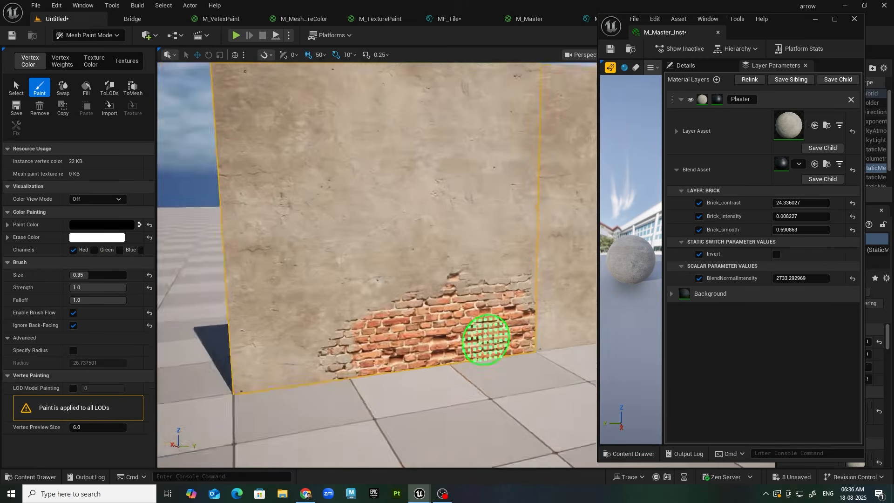
{"action": "mouse_move", "coordinate": [486, 340]}
{"action": "left_mouse_down", "text": "alt"}
{"action": "mouse_move", "coordinate": [513, 389]}
{"action": "mouse_move", "coordinate": [483, 392]}
{"action": "left_mouse_up", "text": "alt"}
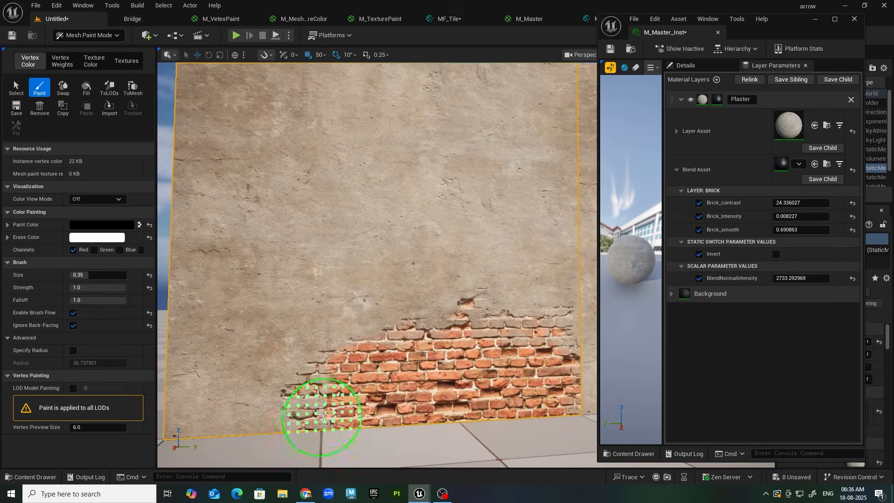
{"action": "mouse_move", "coordinate": [441, 356]}
{"action": "left_mouse_down", "text": "alt"}
{"action": "mouse_move", "coordinate": [455, 359]}
{"action": "mouse_move", "coordinate": [442, 320]}
{"action": "mouse_move", "coordinate": [444, 340]}
{"action": "left_mouse_up", "text": "alt"}
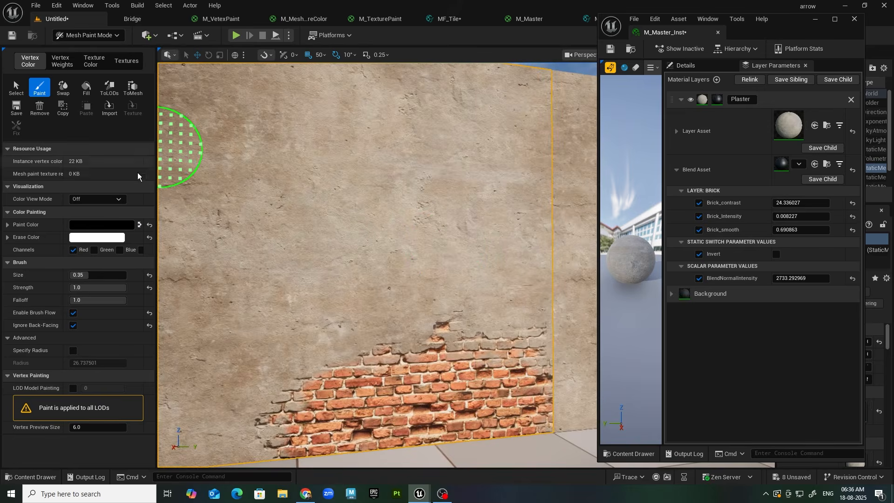
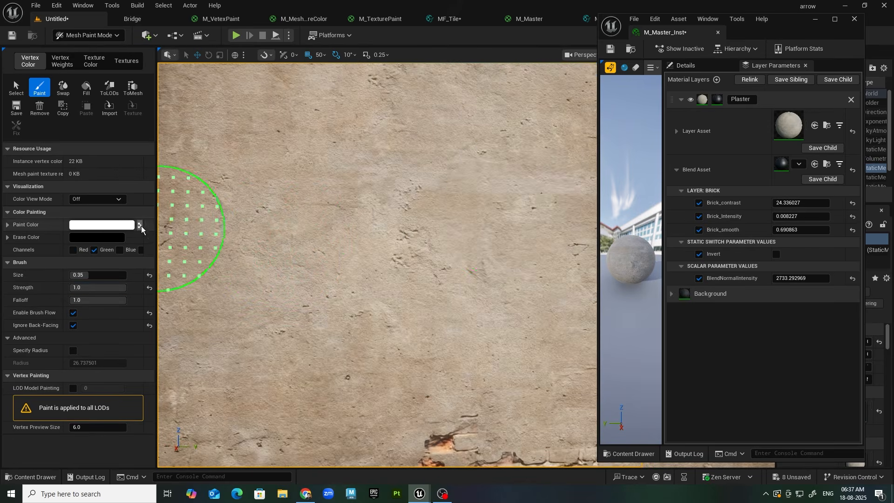
Step: Paint a small round brick patch in black on the green channel in the left panel's upper-right area
{"action": "left_click", "coordinate": [139, 225]}
{"action": "mouse_move", "coordinate": [518, 192]}
{"action": "left_mouse_down"}
{"action": "mouse_move", "coordinate": [515, 205]}
{"action": "mouse_move", "coordinate": [497, 184]}
{"action": "left_mouse_up"}
{"action": "right_click_drag", "start_coordinate": [497, 183], "coordinate": [503, 185]}
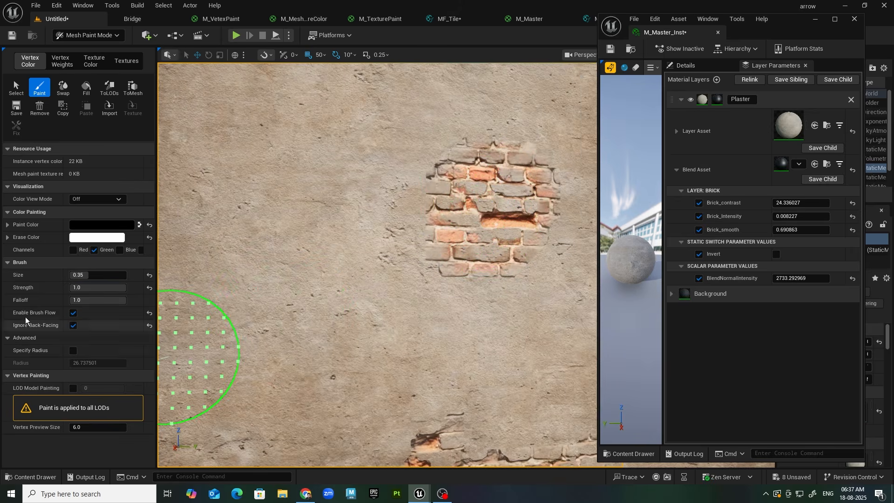
Step: Paint white into the green channel over the upper part of the small brick patch to restore plaster
{"action": "left_click", "coordinate": [140, 225]}
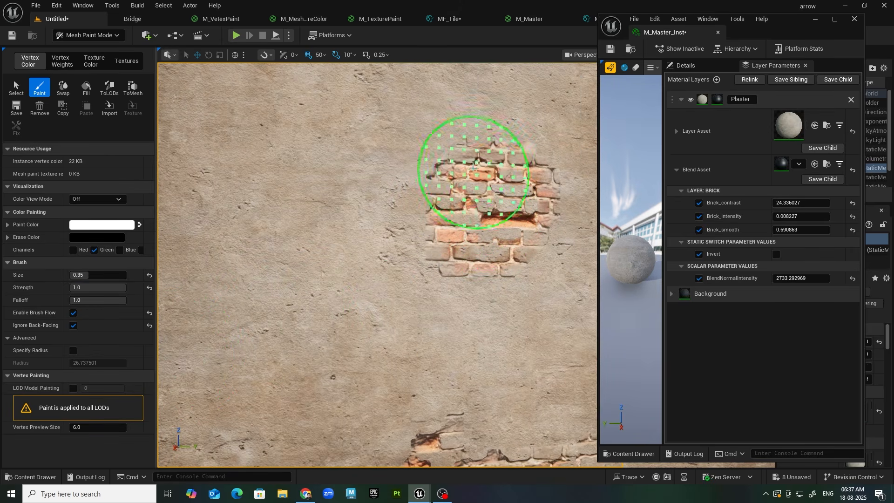
{"action": "mouse_move", "coordinate": [468, 210]}
{"action": "left_mouse_down"}
{"action": "mouse_move", "coordinate": [463, 152]}
{"action": "mouse_move", "coordinate": [536, 166]}
{"action": "left_mouse_up"}
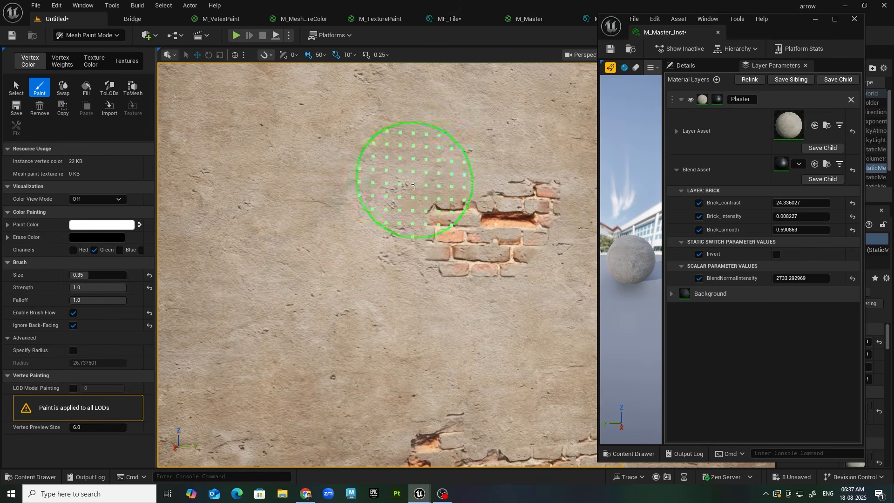
{"action": "right_click_drag", "start_coordinate": [413, 185], "coordinate": [404, 195]}
{"action": "scroll", "coordinate": [459, 291], "scroll_direction": "down", "scroll_amount": 4}
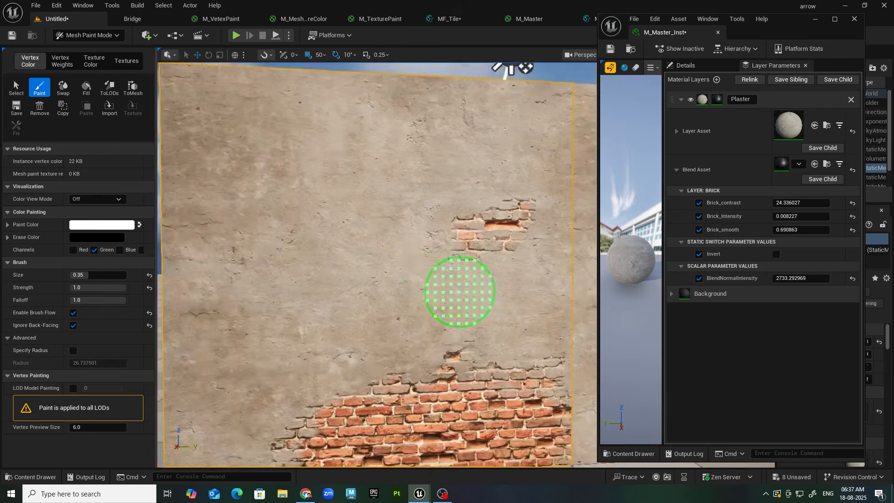
{"action": "right_click_drag", "start_coordinate": [458, 293], "coordinate": [467, 296]}
{"action": "scroll", "coordinate": [470, 312], "scroll_direction": "down", "scroll_amount": 6}
{"action": "right_click_drag", "start_coordinate": [485, 325], "coordinate": [505, 344]}
{"action": "scroll", "coordinate": [509, 337], "scroll_direction": "up", "scroll_amount": 2}
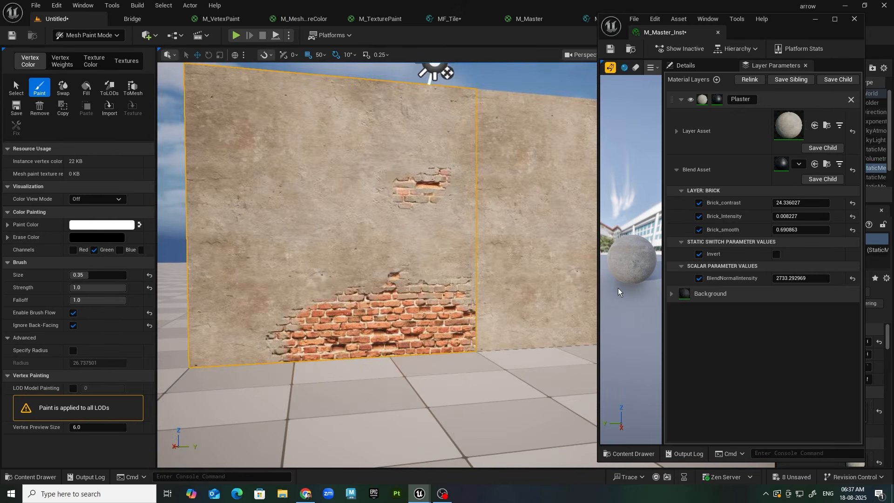
Step: Select the middle panel and paint black into its green channel at the lower-left corner, extending the brick across the seam
{"action": "right_click_drag", "start_coordinate": [261, 242], "coordinate": [361, 203]}
{"action": "left_click", "coordinate": [23, 92]}
{"action": "left_click", "coordinate": [378, 199]}
{"action": "scroll", "coordinate": [443, 336], "scroll_direction": "up", "scroll_amount": 5}
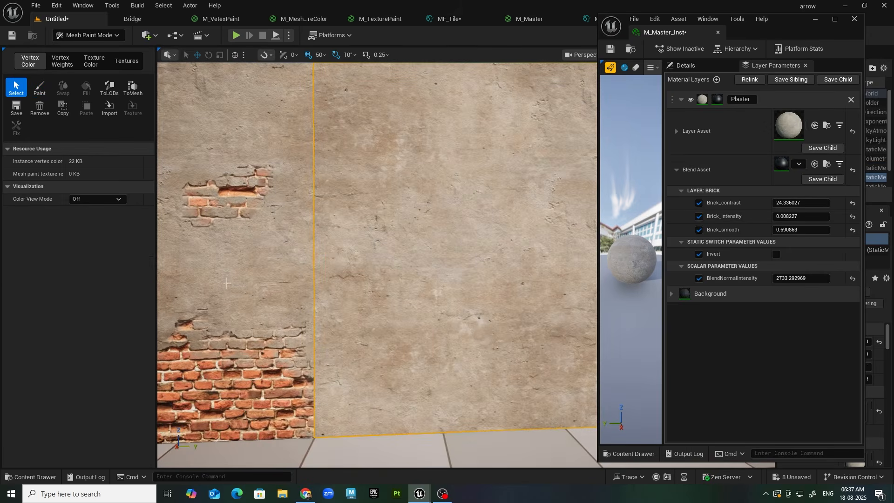
{"action": "left_click", "coordinate": [37, 89]}
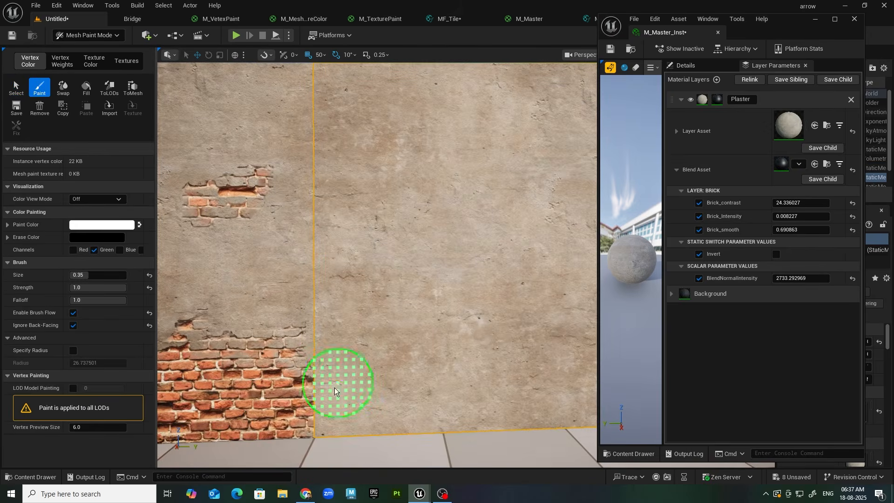
{"action": "key", "text": "x"}
{"action": "left_click_drag", "start_coordinate": [346, 410], "coordinate": [350, 401]}
{"action": "right_click_drag", "start_coordinate": [350, 402], "coordinate": [369, 410]}
{"action": "left_click_drag", "start_coordinate": [369, 333], "coordinate": [385, 333]}
{"action": "mouse_move", "coordinate": [385, 334]}
{"action": "right_mouse_down"}
{"action": "mouse_move", "coordinate": [372, 340]}
{"action": "mouse_move", "coordinate": [377, 288]}
{"action": "right_mouse_up"}
{"action": "scroll", "coordinate": [368, 349], "scroll_direction": "up", "scroll_amount": 4}
{"action": "scroll", "coordinate": [379, 355], "scroll_direction": "down", "scroll_amount": 6}
{"action": "scroll", "coordinate": [372, 298], "scroll_direction": "up", "scroll_amount": 2}
Step: Deselect the panels, minimize the M_Master_Inst window and examine the brick patch running across the panel seam
{"action": "left_click", "coordinate": [17, 89]}
{"action": "left_click", "coordinate": [319, 320]}
{"action": "scroll", "coordinate": [320, 320], "scroll_direction": "up", "scroll_amount": 4}
{"action": "left_click", "coordinate": [39, 88]}
{"action": "scroll", "coordinate": [335, 317], "scroll_direction": "down", "scroll_amount": 4}
{"action": "left_click", "coordinate": [16, 88]}
{"action": "left_click", "coordinate": [815, 19]}
{"action": "scroll", "coordinate": [419, 279], "scroll_direction": "up", "scroll_amount": 3}
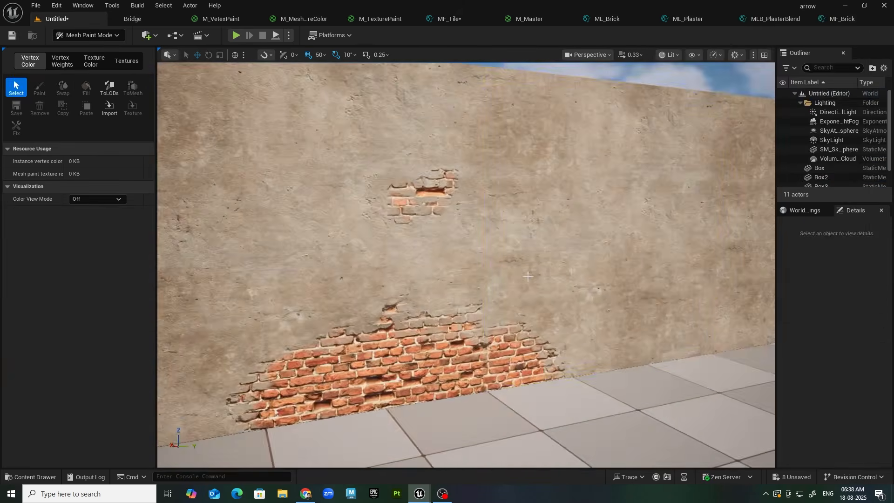
Step: Select the middle panel and paint black into its green channel to expose brick in the centre of the panel
{"action": "left_click", "coordinate": [535, 279]}
{"action": "left_click", "coordinate": [39, 88]}
{"action": "scroll", "coordinate": [419, 256], "scroll_direction": "down", "scroll_amount": 3}
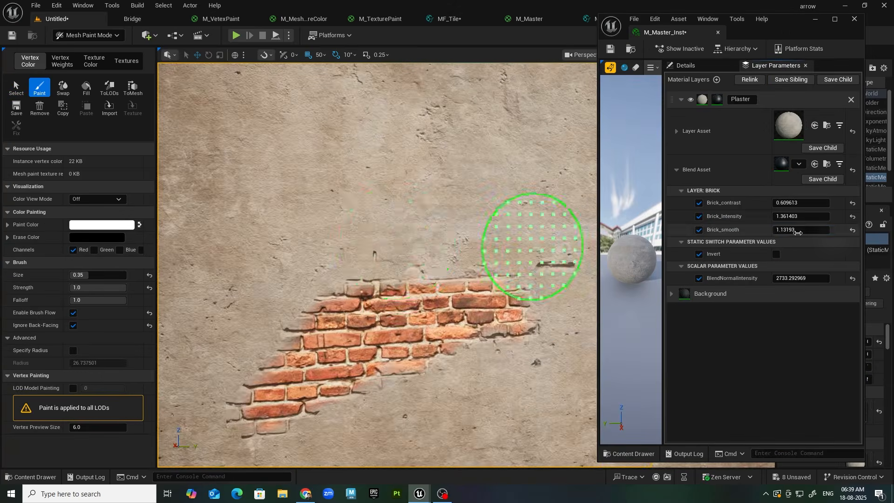
{"action": "scroll", "coordinate": [424, 234], "scroll_direction": "up", "scroll_amount": 3}
{"action": "left_click", "coordinate": [139, 225]}
{"action": "left_click_drag", "start_coordinate": [326, 242], "coordinate": [383, 322]}
{"action": "scroll", "coordinate": [400, 277], "scroll_direction": "down", "scroll_amount": 4}
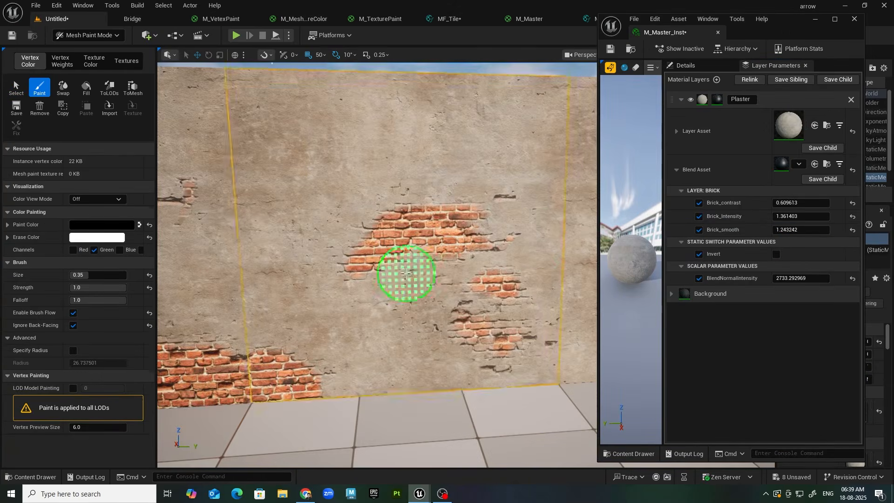
Step: Deselect the middle panel and minimize the M_Master_Inst window to view the painted wall
{"action": "key", "text": "Escape"}
{"action": "scroll", "coordinate": [401, 277], "scroll_direction": "up", "scroll_amount": 2}
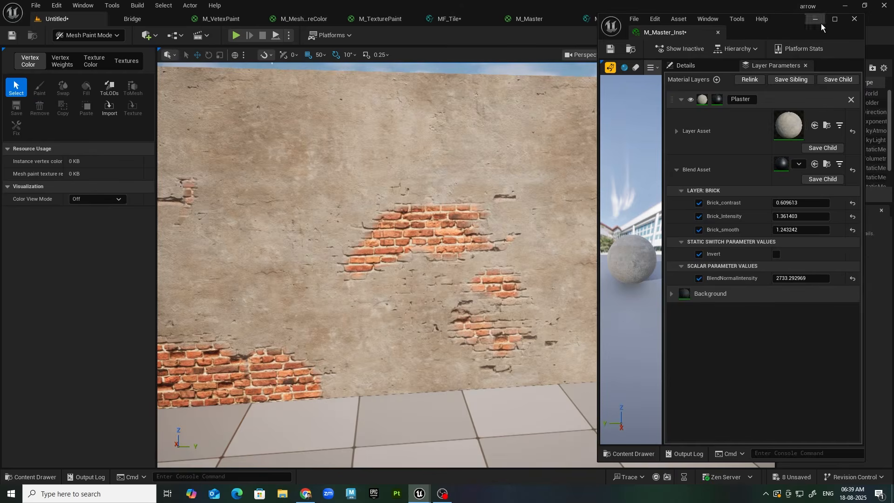
{"action": "left_click", "coordinate": [112, 442]}
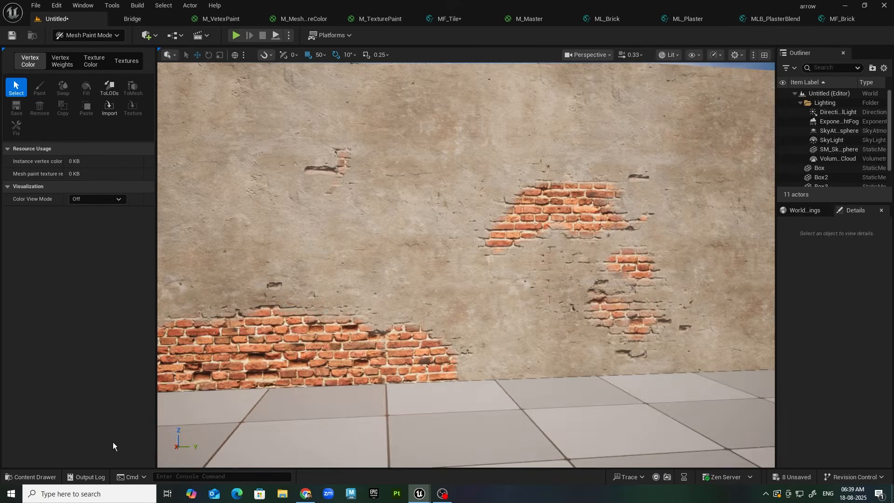
Step: Open the MaterialFunctions folder inside _01_MeshPaint and select the MF_Sand material function
{"action": "left_click", "coordinate": [35, 477]}
{"action": "left_click", "coordinate": [506, 300]}
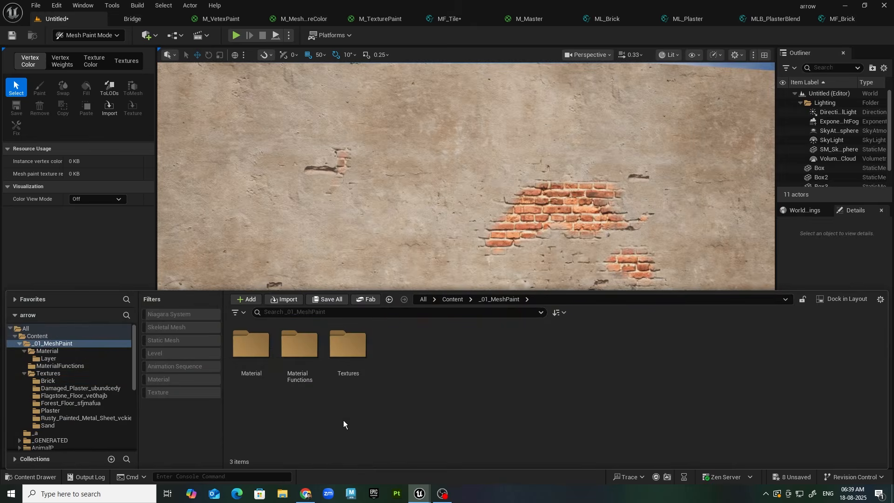
{"action": "double_click", "coordinate": [298, 356]}
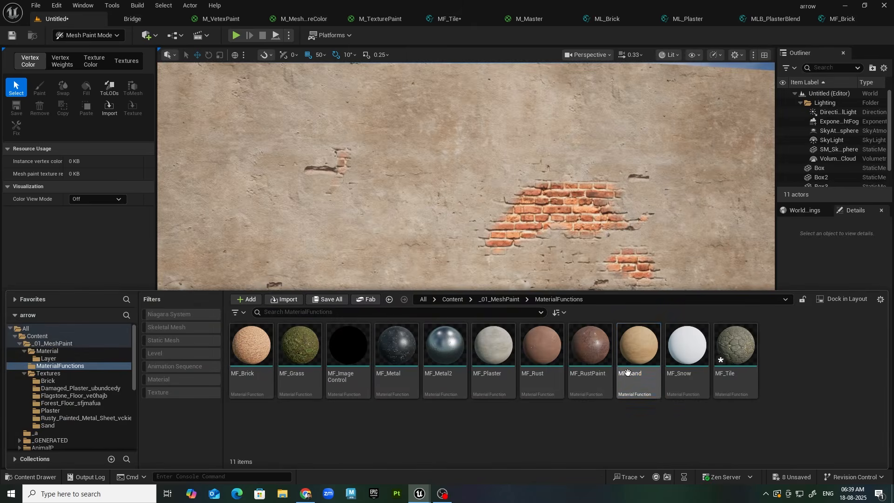
{"action": "left_click", "coordinate": [640, 356]}
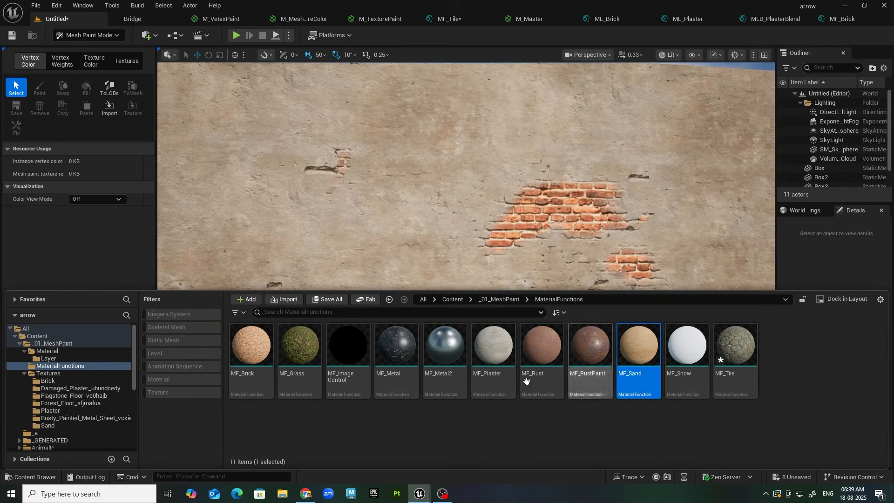
Step: Add a new material layer above Plaster in M_Master_Inst and name it Dirt
{"action": "left_click", "coordinate": [478, 439]}
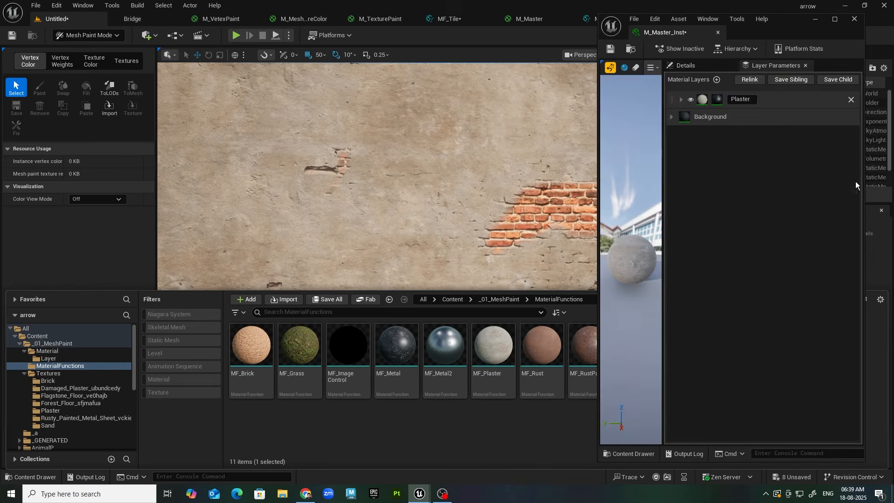
{"action": "left_click", "coordinate": [717, 80]}
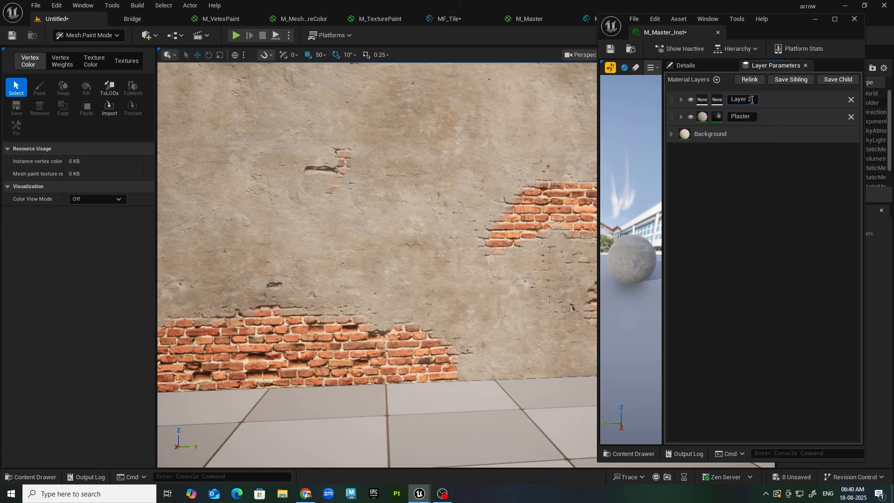
{"action": "double_click", "coordinate": [751, 99]}
{"action": "type", "text": "D"}
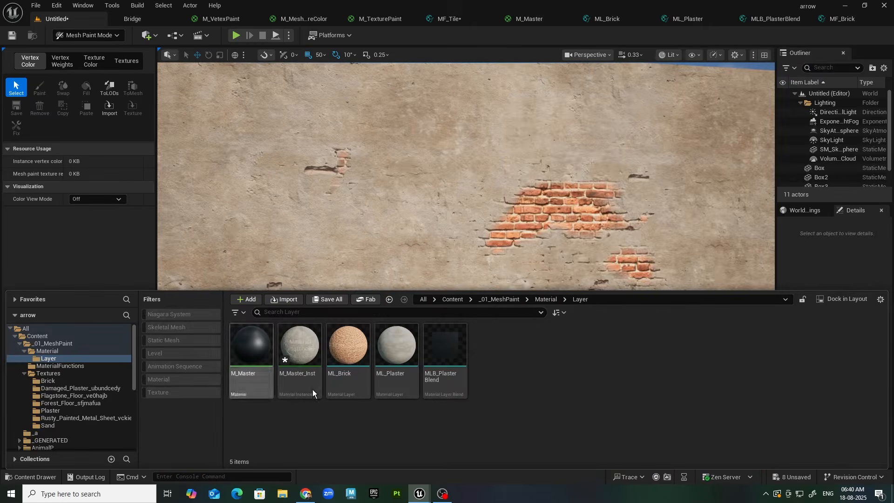
Step: Create a Material Layer asset named ML_dirt in the _01_MeshPaint Material/Layer folder
{"action": "right_click", "coordinate": [503, 368]}
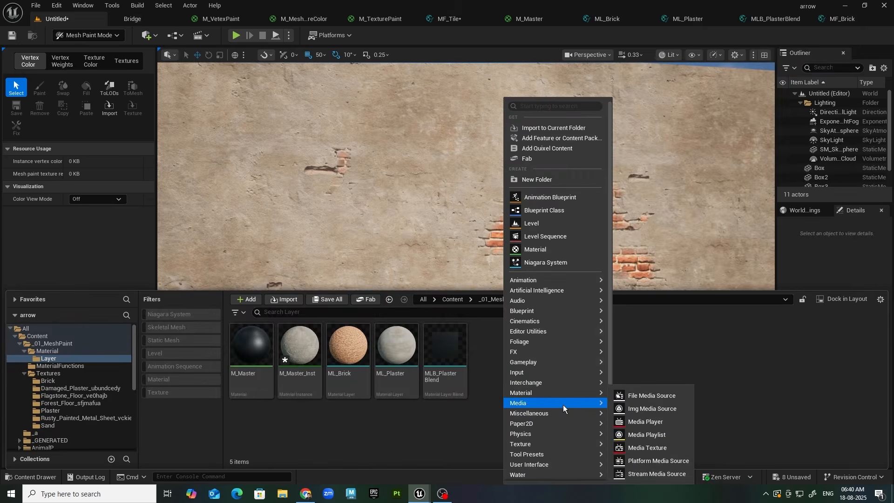
{"action": "mouse_move", "coordinate": [560, 394]}
{"action": "mouse_move", "coordinate": [679, 445]}
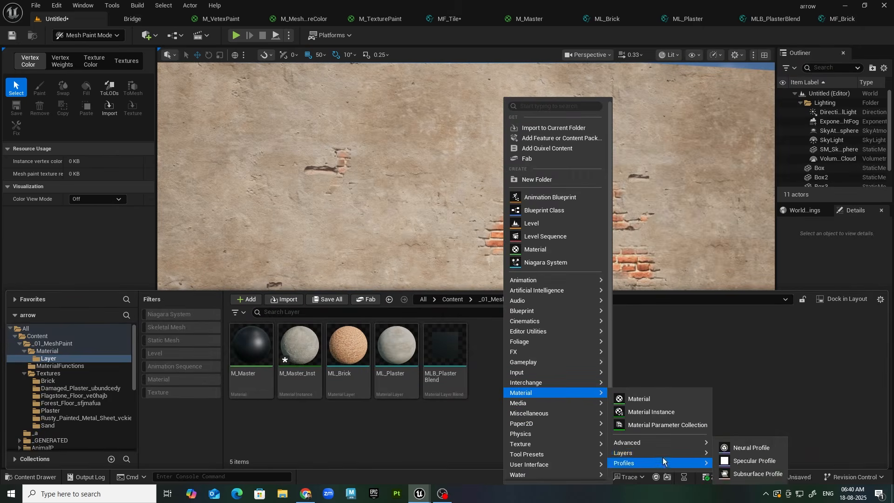
{"action": "left_click", "coordinate": [755, 433]}
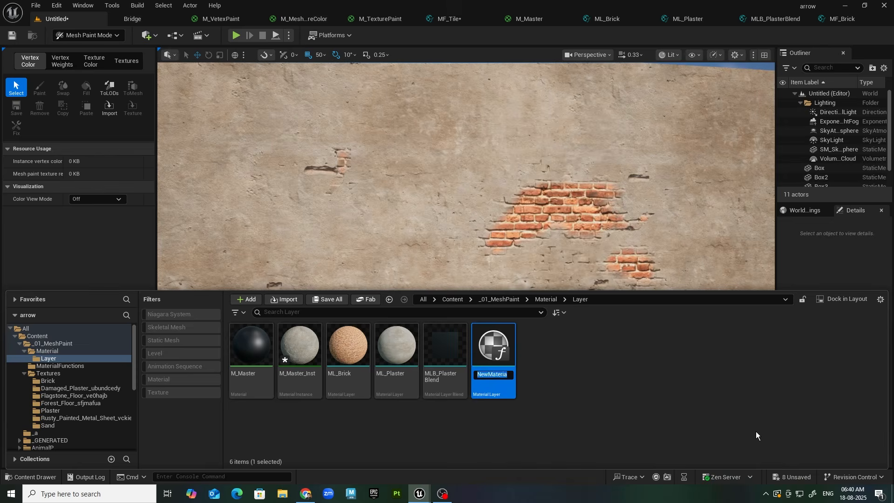
{"action": "type", "text": "ML_dirt"}
{"action": "key", "text": "Return"}
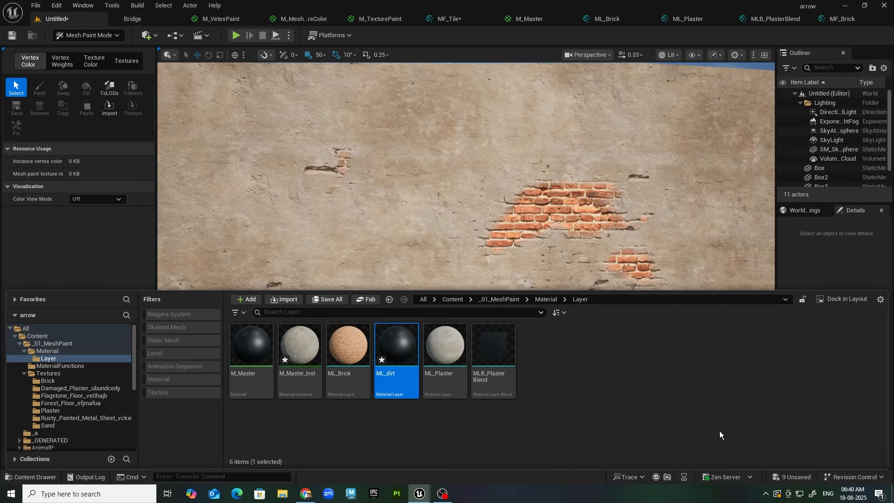
Step: In ML_dirt, add the MF_Sand function, connect Sand_MA to the Input Material Attributes preview, and save the layer
{"action": "double_click", "coordinate": [397, 331]}
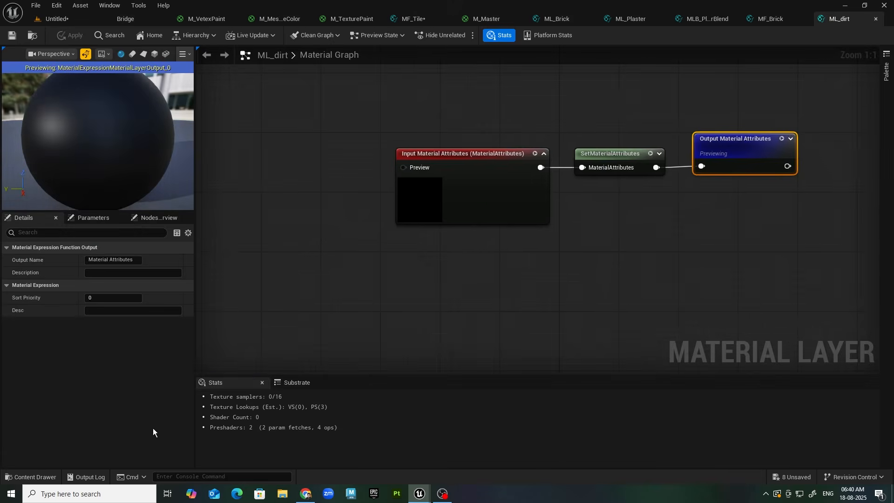
{"action": "left_click", "coordinate": [31, 477]}
{"action": "left_click", "coordinate": [508, 253]}
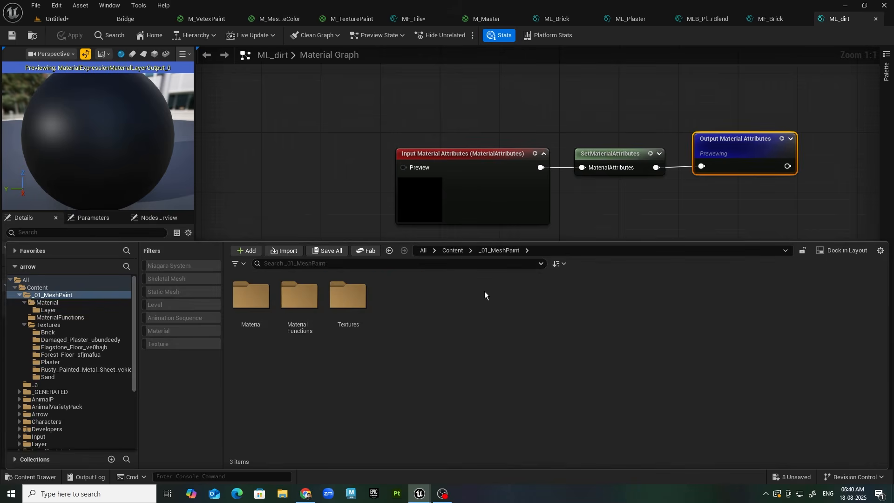
{"action": "double_click", "coordinate": [300, 298]}
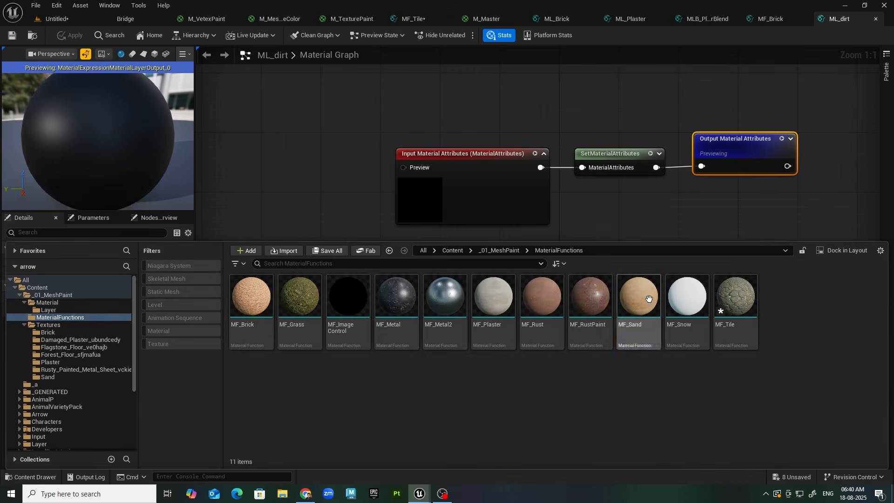
{"action": "left_click_drag", "start_coordinate": [639, 298], "coordinate": [403, 167]}
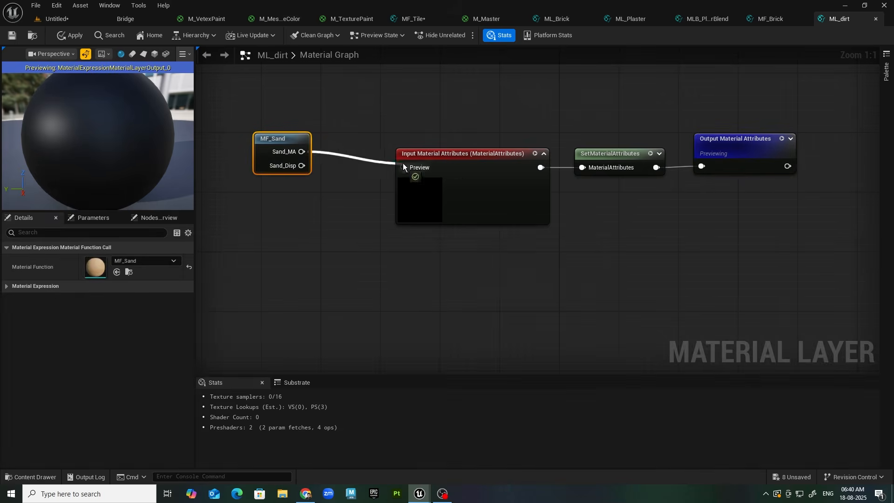
{"action": "left_click_drag", "start_coordinate": [294, 140], "coordinate": [339, 155]}
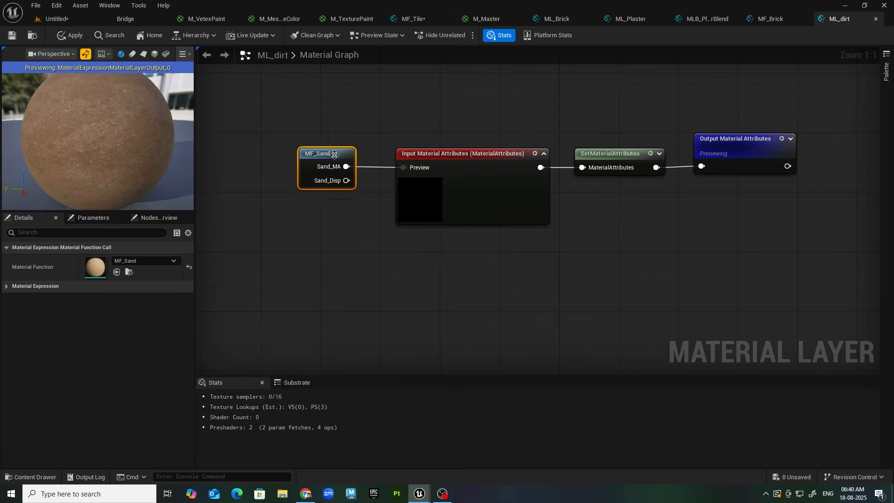
{"action": "left_click", "coordinate": [470, 217]}
{"action": "left_click", "coordinate": [12, 36]}
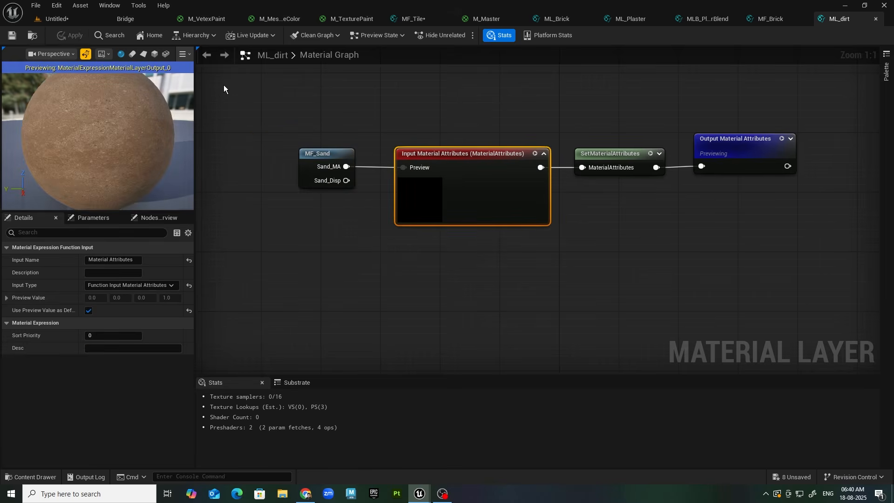
Step: Return to the level and bring up the M_Master_Inst window, placing it beside the wall view
{"action": "left_click", "coordinate": [91, 19]}
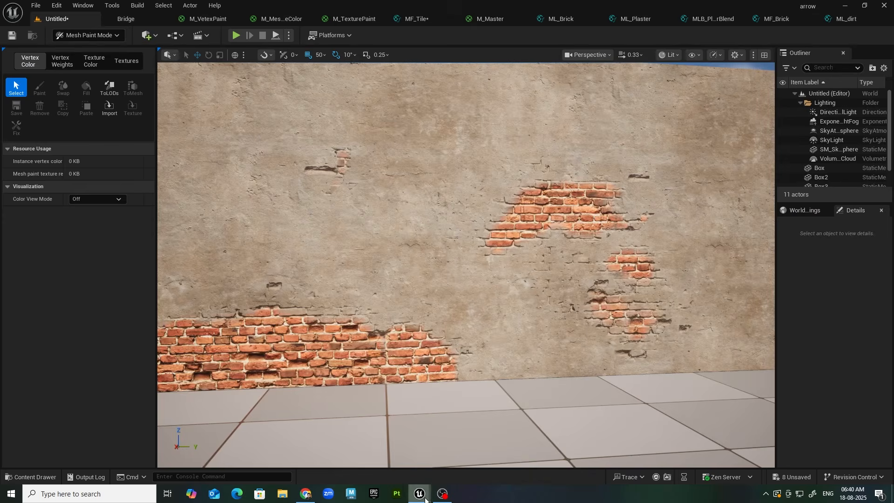
{"action": "mouse_move", "coordinate": [419, 494]}
{"action": "left_click", "coordinate": [468, 454]}
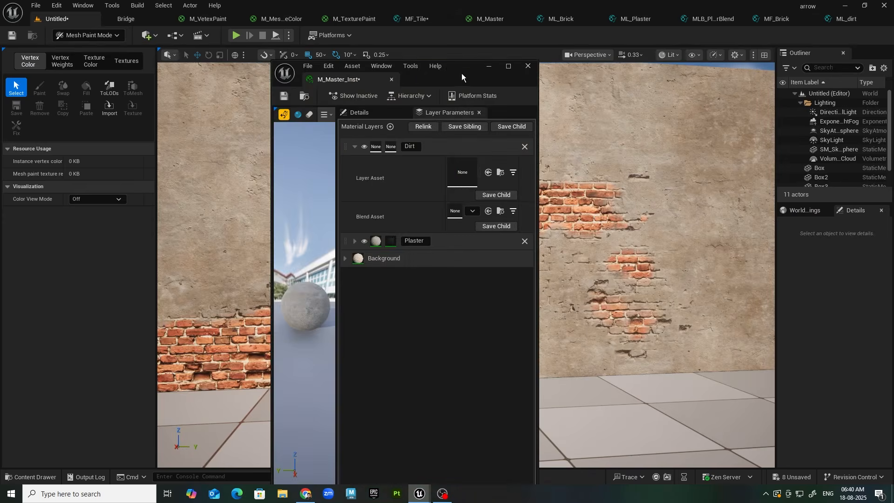
{"action": "left_click_drag", "start_coordinate": [462, 73], "coordinate": [769, 65]}
Step: Assign ML_dirt as the Layer Asset of the Dirt layer, check the wall and minimize the M_Master_Inst window
{"action": "left_click", "coordinate": [35, 476]}
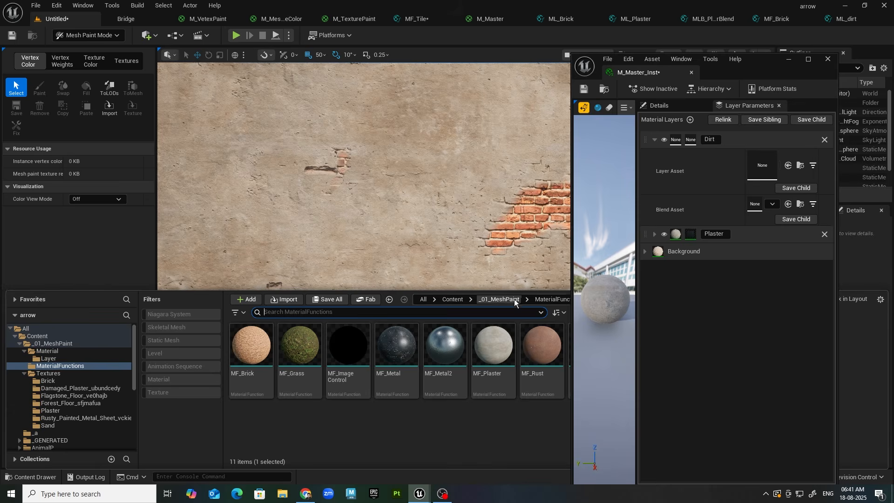
{"action": "left_click", "coordinate": [499, 300]}
{"action": "left_click", "coordinate": [254, 339]}
{"action": "double_click", "coordinate": [253, 339]}
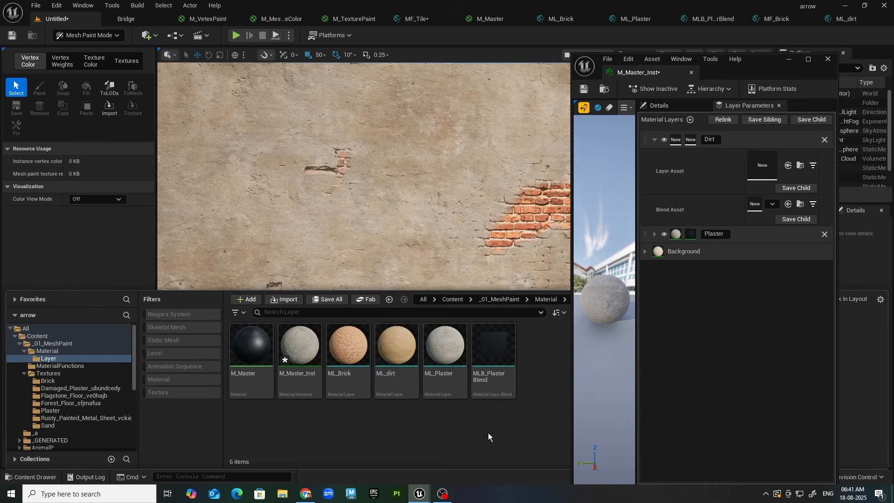
{"action": "left_click", "coordinate": [380, 352]}
{"action": "left_click", "coordinate": [786, 165]}
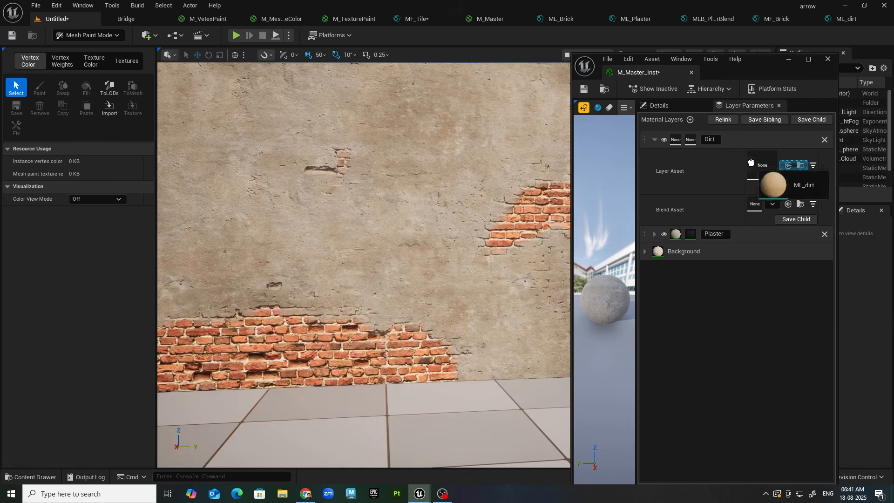
{"action": "scroll", "coordinate": [454, 361], "scroll_direction": "down", "scroll_amount": 4}
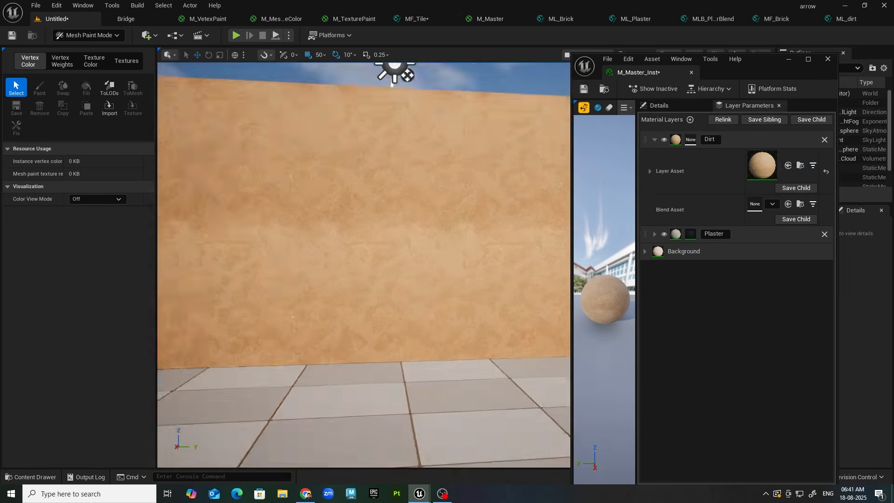
{"action": "middle_click_drag", "start_coordinate": [453, 360], "coordinate": [382, 285], "text": "alt"}
{"action": "left_click_drag", "start_coordinate": [382, 285], "coordinate": [535, 382], "text": "alt"}
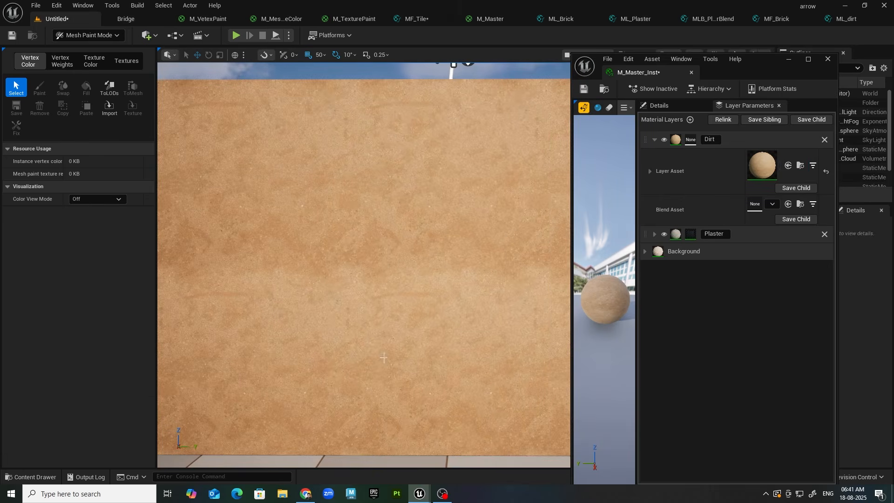
{"action": "left_click", "coordinate": [787, 60]}
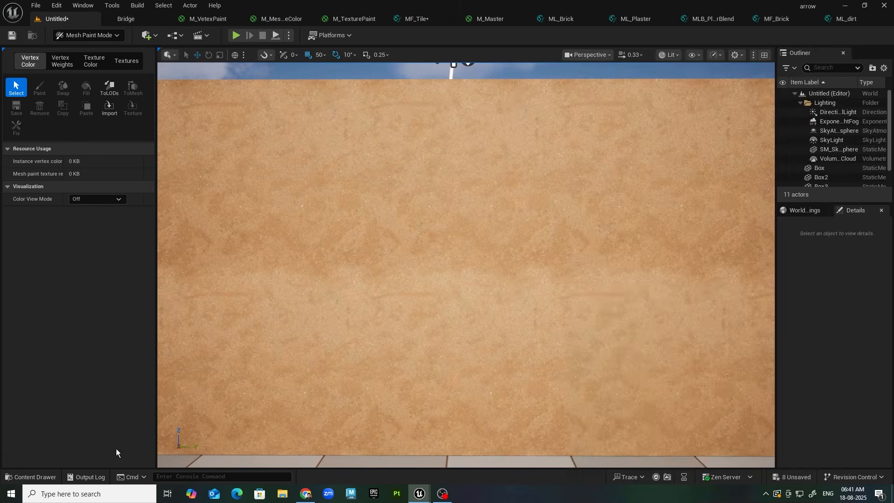
Step: Create a Material Layer Blend asset named MLB_dirtBlend in the Layer folder
{"action": "left_click", "coordinate": [30, 477]}
{"action": "left_click", "coordinate": [551, 375]}
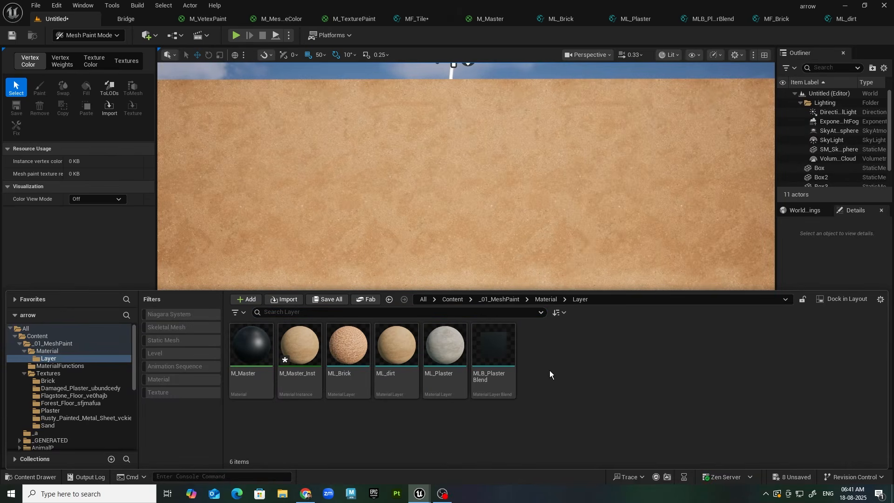
{"action": "right_click", "coordinate": [550, 370]}
{"action": "mouse_move", "coordinate": [585, 393]}
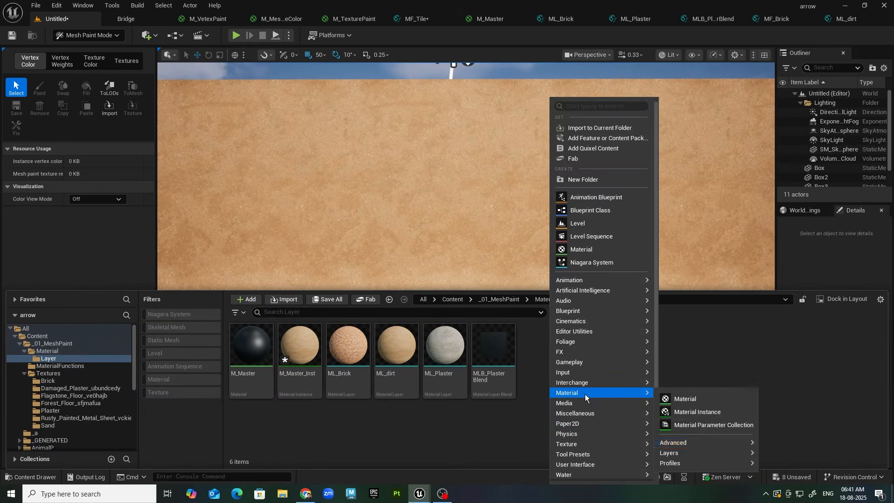
{"action": "mouse_move", "coordinate": [708, 451]}
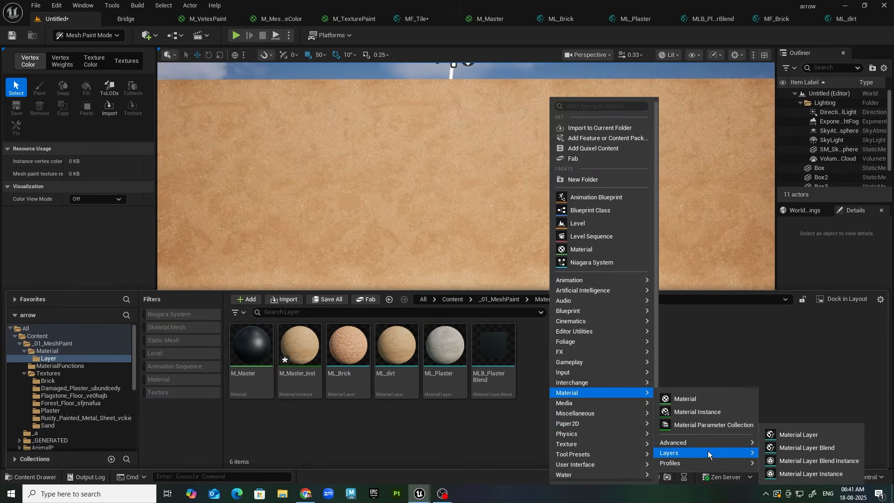
{"action": "left_click", "coordinate": [828, 450]}
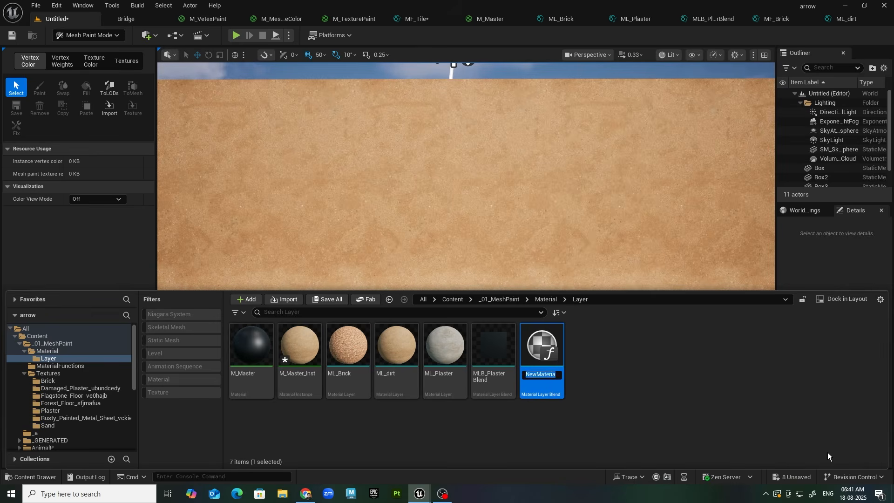
{"action": "type", "text": "MLB_dirt"}
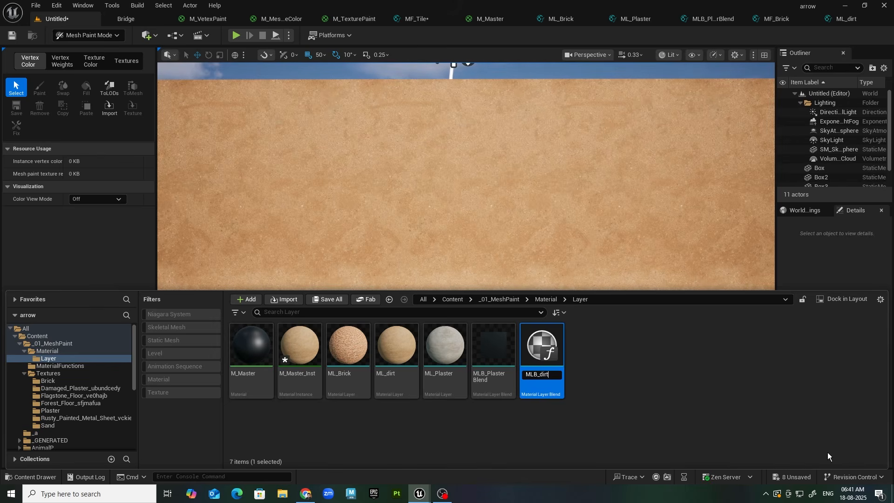
{"action": "type", "text": "Blend"}
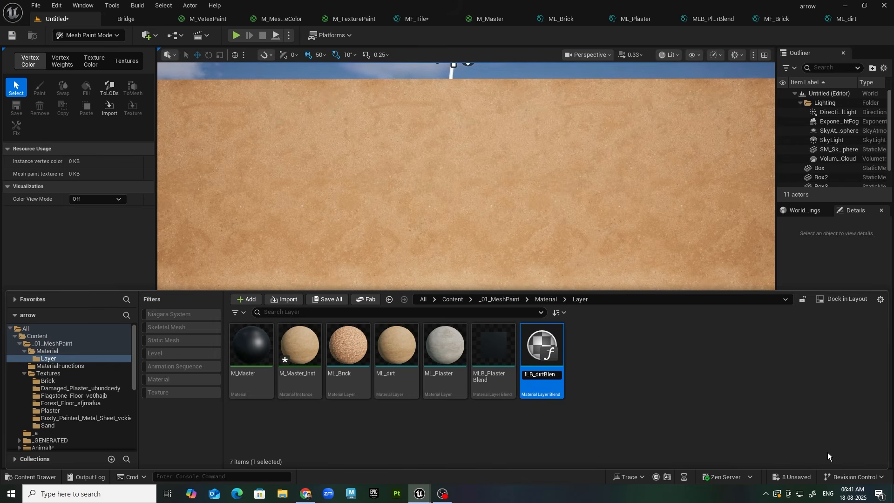
{"action": "key", "text": "Return"}
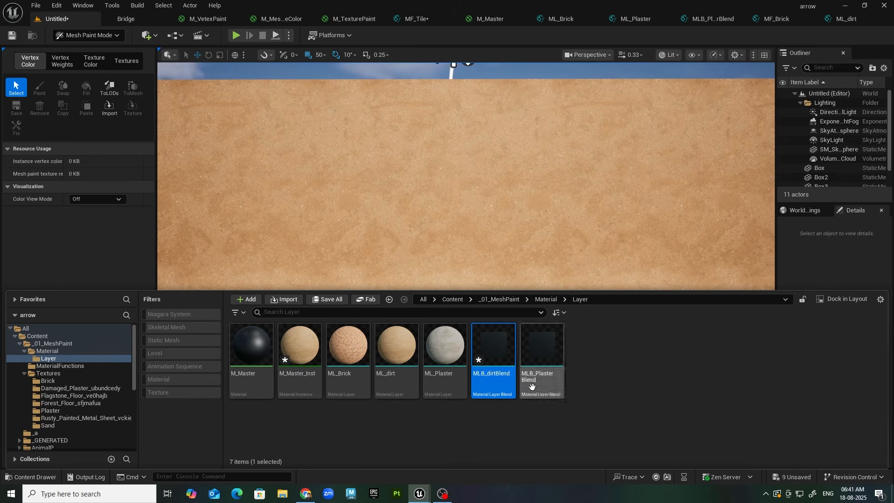
Step: Open MLB_dirtBlend and add a WorldPosition node in the free area below the Input Top Layer node
{"action": "double_click", "coordinate": [506, 354]}
{"action": "right_click_drag", "start_coordinate": [413, 333], "coordinate": [573, 219]}
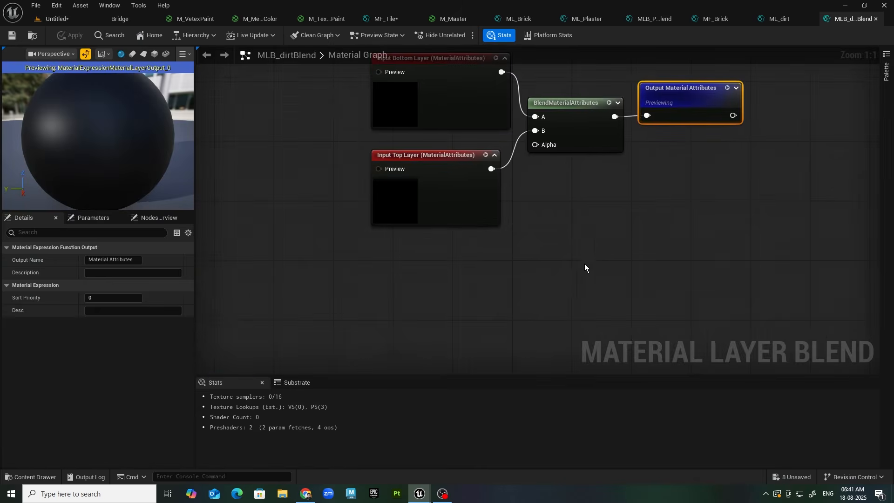
{"action": "right_click_drag", "start_coordinate": [268, 122], "coordinate": [292, 104]}
{"action": "right_click_drag", "start_coordinate": [460, 296], "coordinate": [570, 259]}
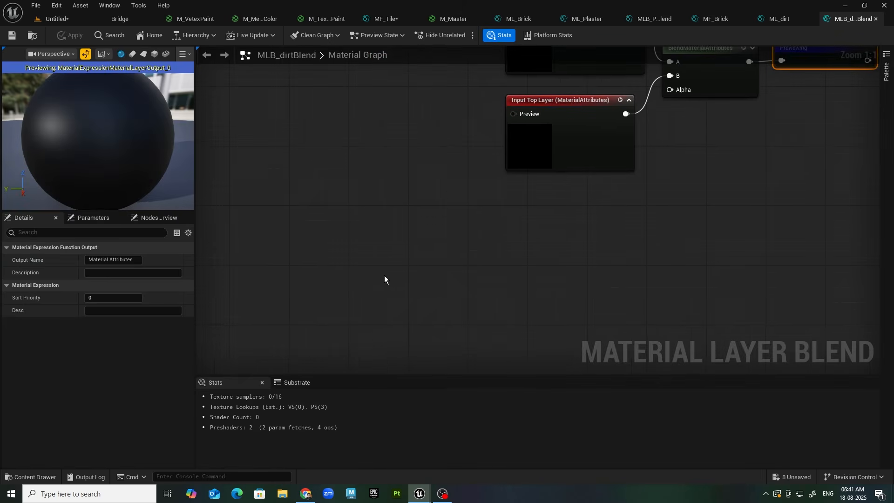
{"action": "right_click", "coordinate": [384, 278]}
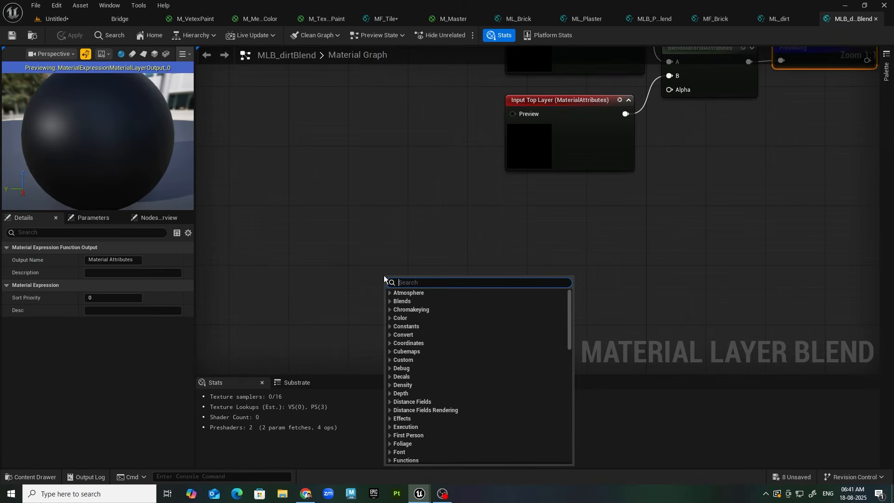
{"action": "type", "text": "world"}
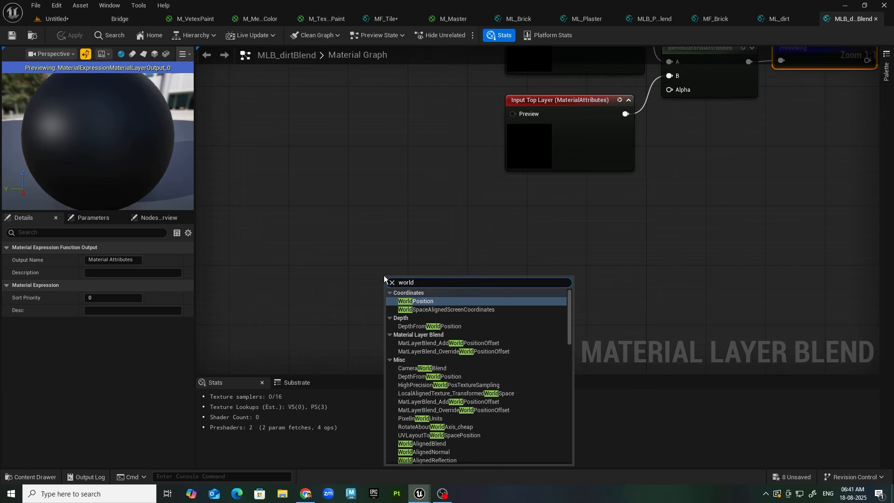
{"action": "left_click", "coordinate": [417, 301]}
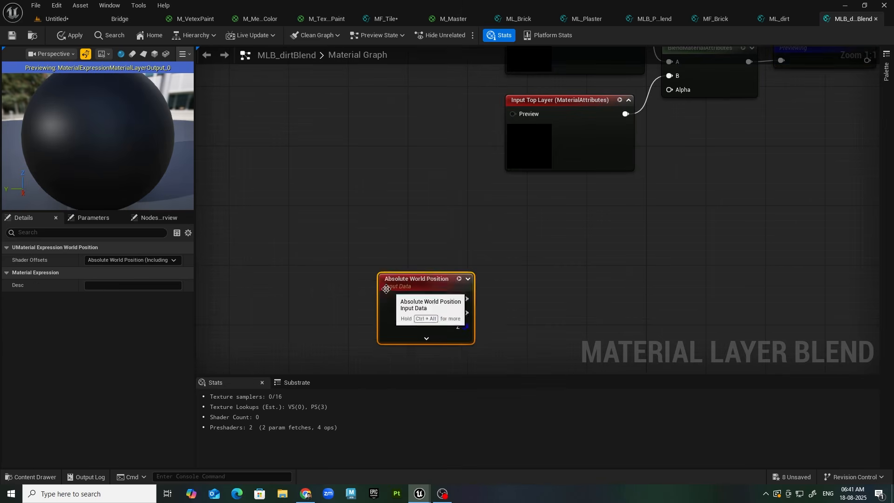
{"action": "left_click_drag", "start_coordinate": [386, 289], "coordinate": [334, 274]}
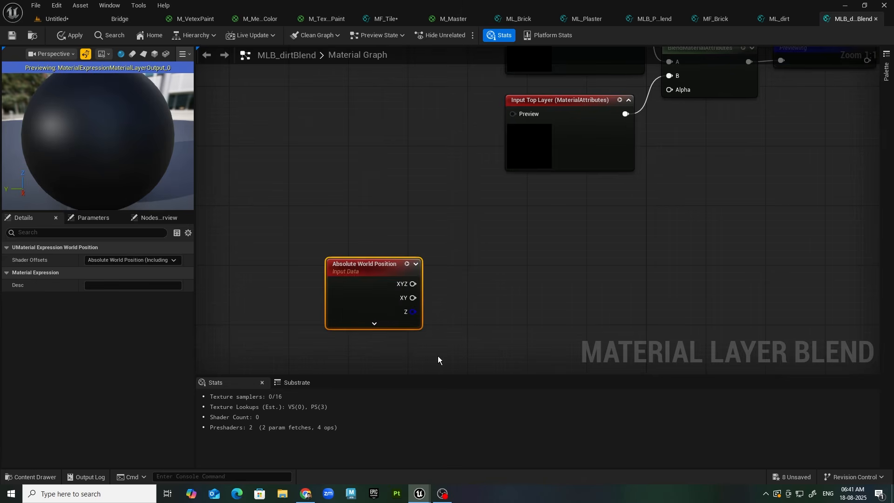
{"action": "right_click_drag", "start_coordinate": [504, 313], "coordinate": [500, 270]}
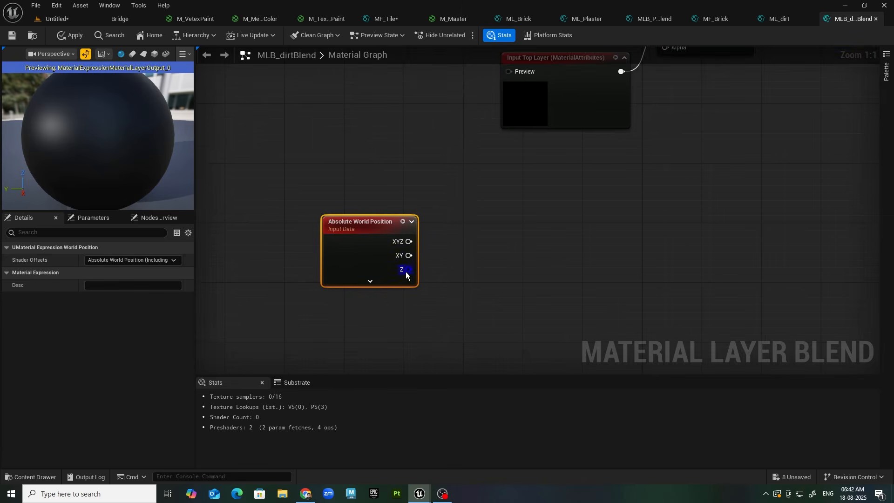
Step: Multiply the world position's Z output by a new scalar parameter named Height, placed below the Absolute World Position node
{"action": "left_click_drag", "start_coordinate": [407, 269], "coordinate": [487, 270]}
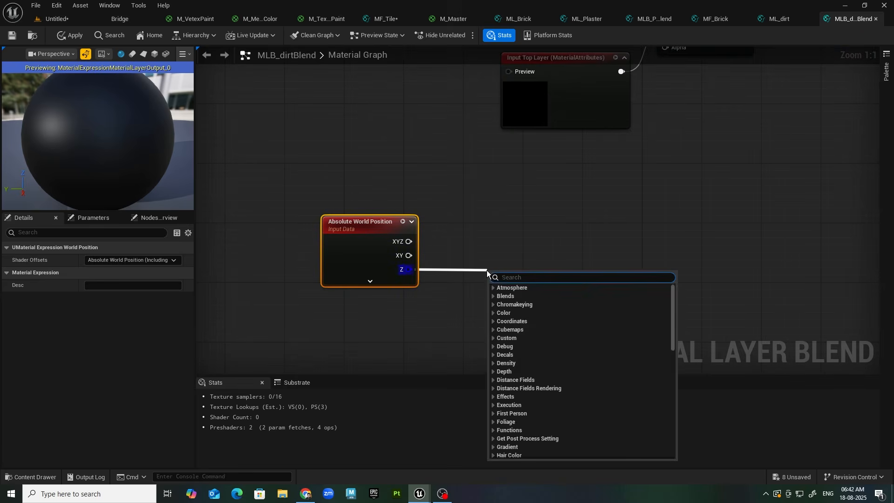
{"action": "type", "text": "multi"}
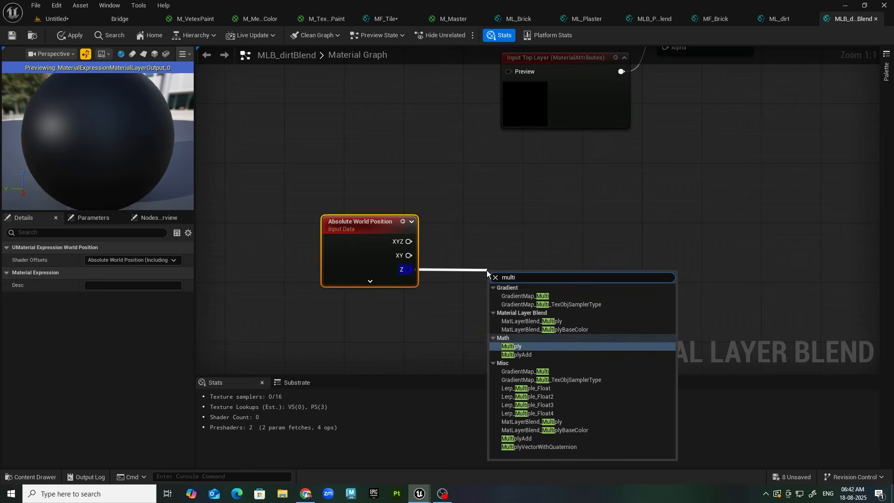
{"action": "left_click", "coordinate": [514, 348]}
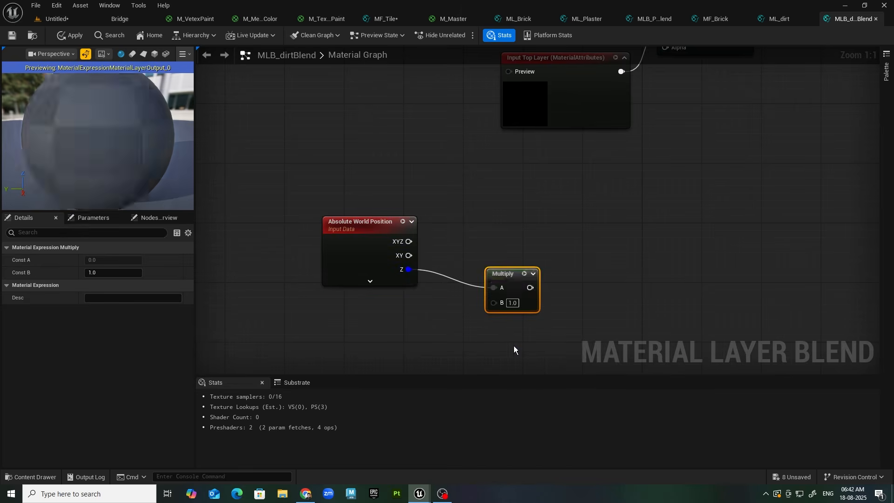
{"action": "right_click", "coordinate": [494, 281]}
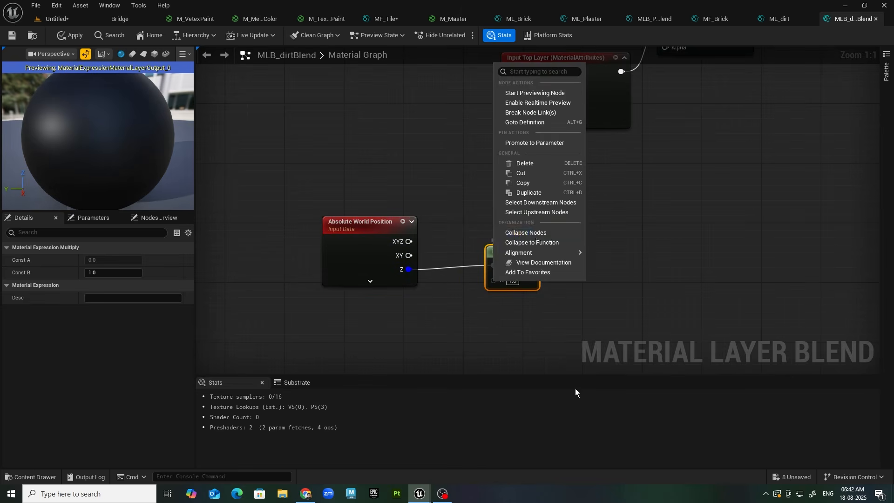
{"action": "left_click", "coordinate": [534, 142]}
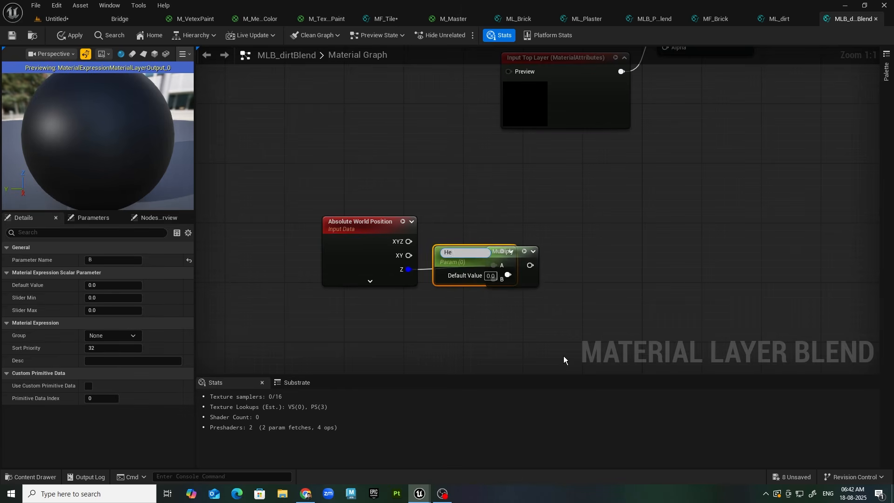
{"action": "type", "text": "Height"}
{"action": "key", "text": "Return"}
{"action": "left_click_drag", "start_coordinate": [465, 254], "coordinate": [366, 315]}
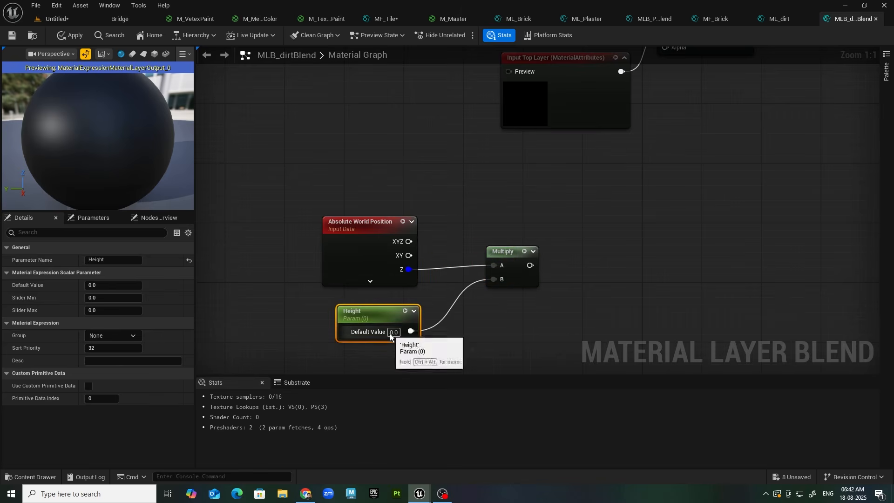
Step: Add a Divide node fed by the Multiply result
{"action": "right_click_drag", "start_coordinate": [614, 293], "coordinate": [548, 260]}
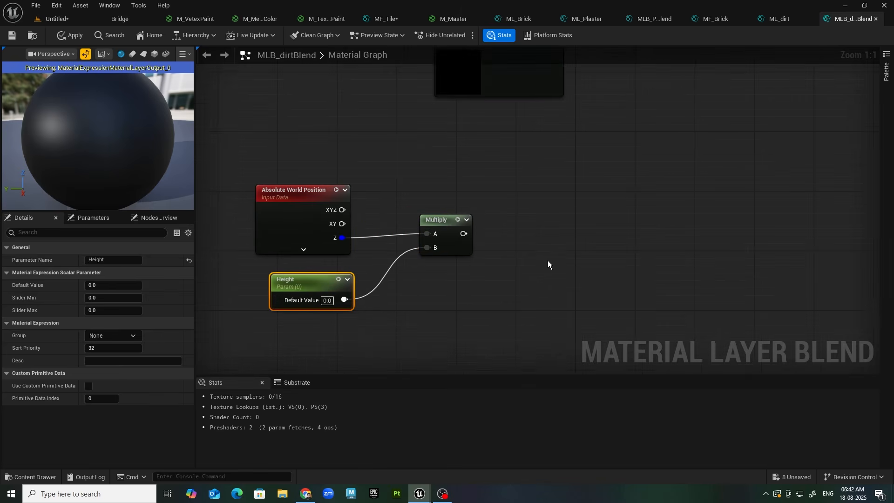
{"action": "left_click", "coordinate": [527, 238]}
{"action": "left_click_drag", "start_coordinate": [463, 233], "coordinate": [522, 229]}
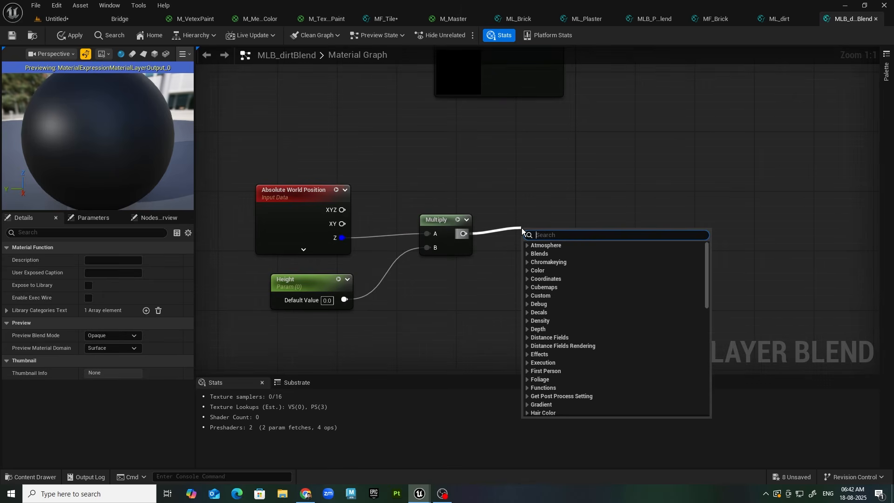
{"action": "type", "text": "dive"}
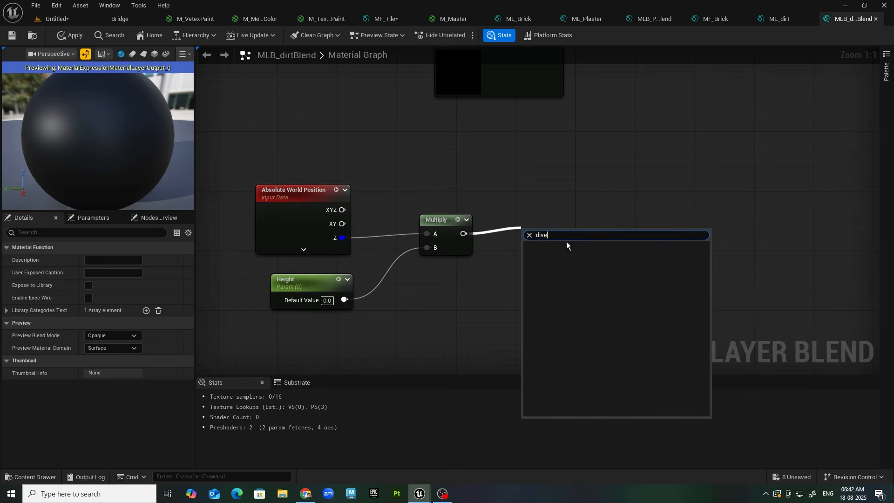
{"action": "left_click_drag", "start_coordinate": [565, 236], "coordinate": [488, 235]}
{"action": "type", "text": "/"}
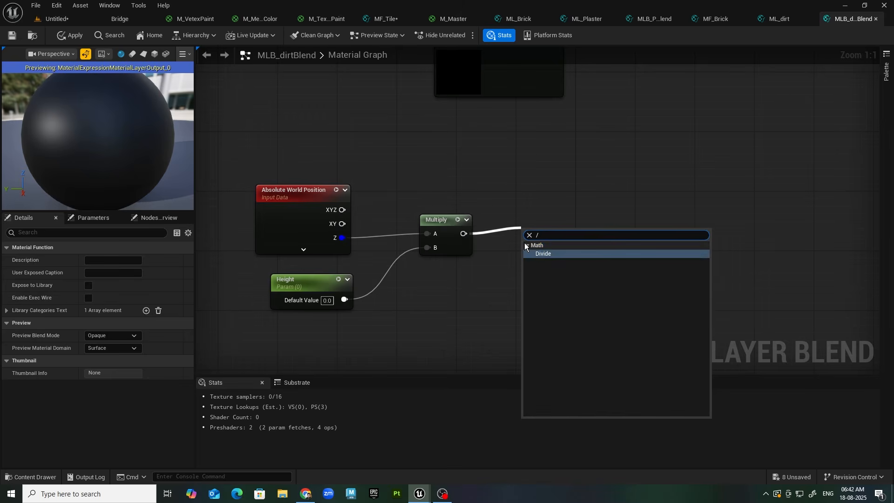
{"action": "left_click", "coordinate": [545, 253]}
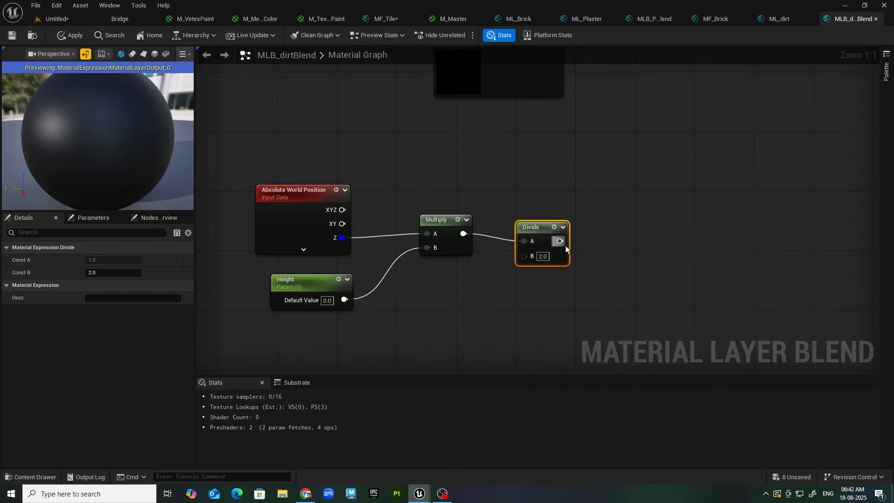
Step: Promote the Divide node's B input to a parameter named Smooth and place it below the Multiply node
{"action": "right_click", "coordinate": [523, 257]}
{"action": "left_click", "coordinate": [581, 336]}
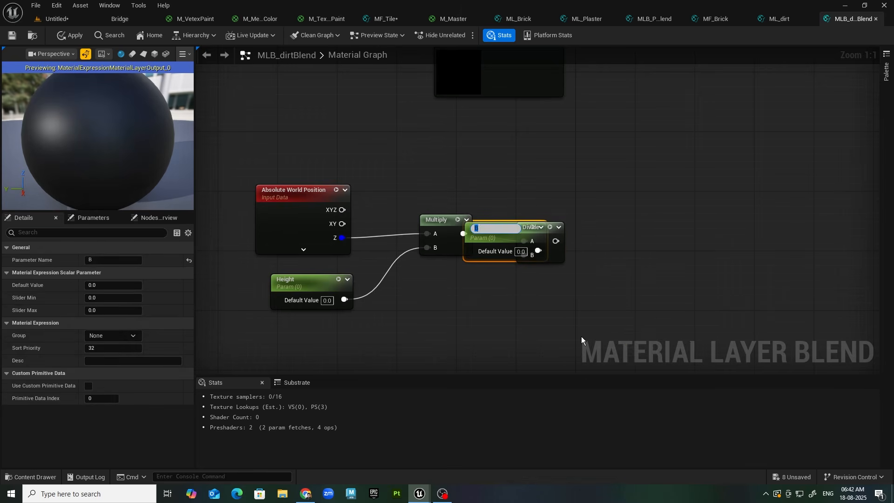
{"action": "type", "text": "Smooth"}
{"action": "key", "text": "Return"}
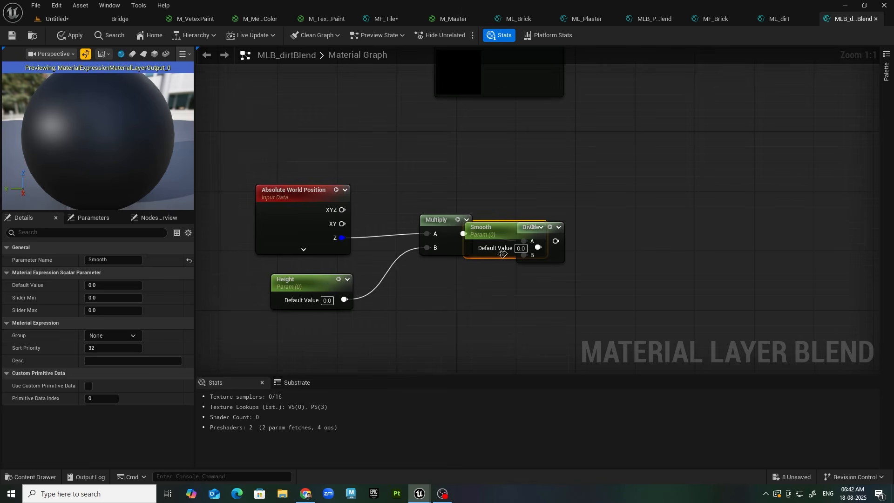
{"action": "left_click_drag", "start_coordinate": [487, 230], "coordinate": [428, 297]}
Step: Feed the Divide result into a Power node's Base and promote its Exp input to a parameter named Contrast, placed below
{"action": "left_click_drag", "start_coordinate": [532, 230], "coordinate": [599, 220]}
{"action": "type", "text": "power"}
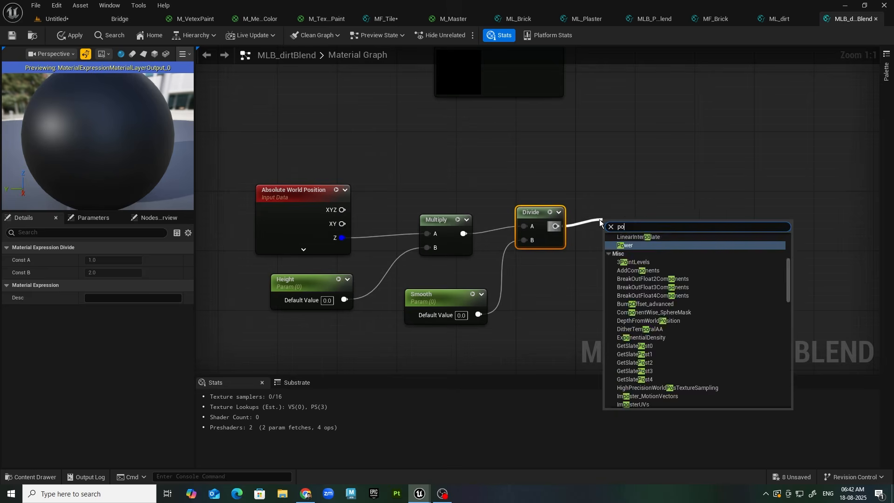
{"action": "left_click", "coordinate": [636, 247]}
{"action": "right_click", "coordinate": [606, 252]}
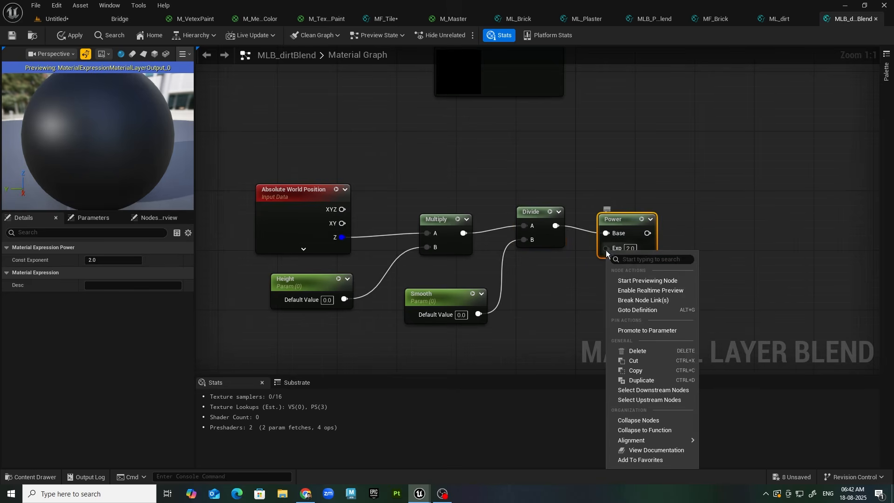
{"action": "left_click", "coordinate": [658, 330]}
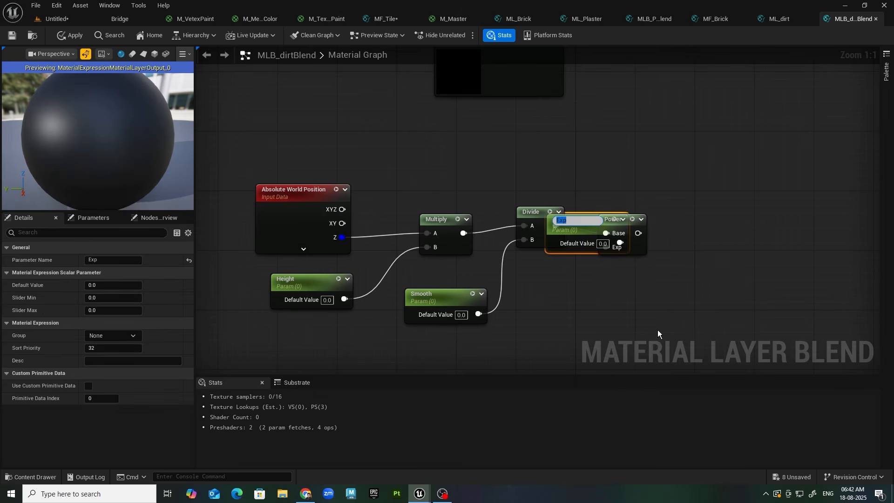
{"action": "type", "text": "Contrast"}
{"action": "key", "text": "Return"}
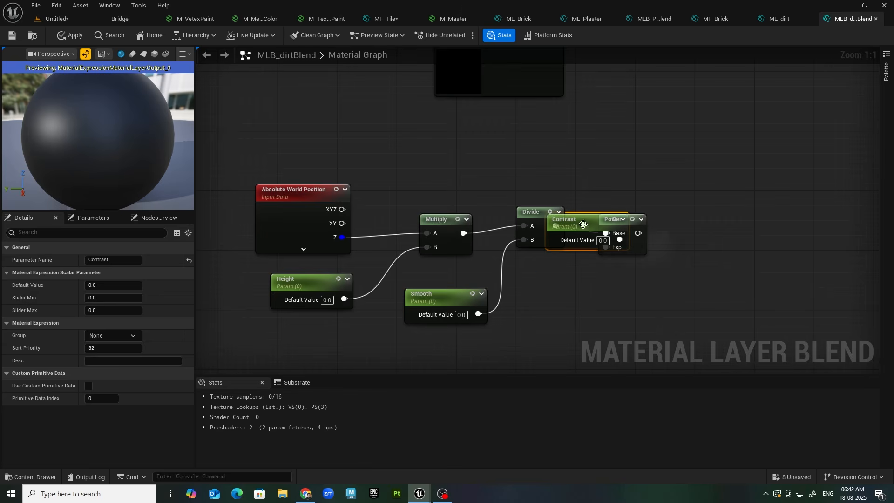
{"action": "left_click_drag", "start_coordinate": [583, 224], "coordinate": [568, 299]}
{"action": "left_click", "coordinate": [630, 202]}
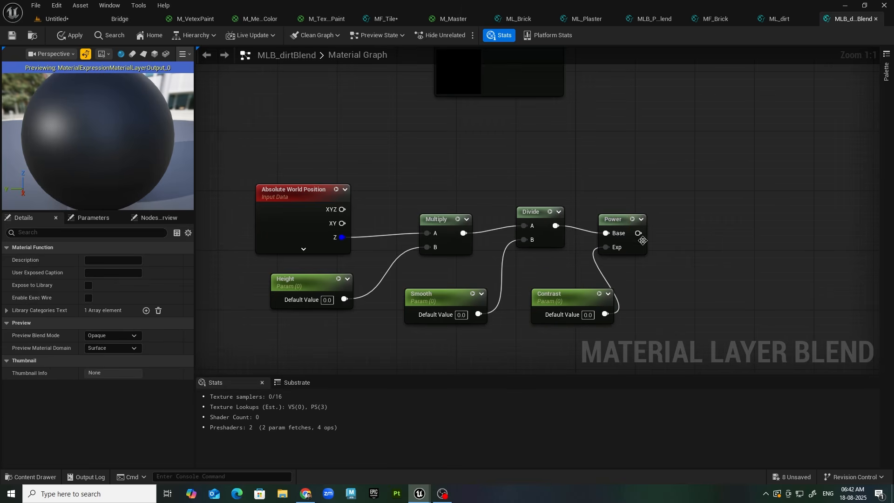
Step: Add a Saturate node after Power and connect its output to the Alpha input of BlendMaterialAttributes
{"action": "left_click_drag", "start_coordinate": [639, 232], "coordinate": [708, 215]}
{"action": "type", "text": "sa"}
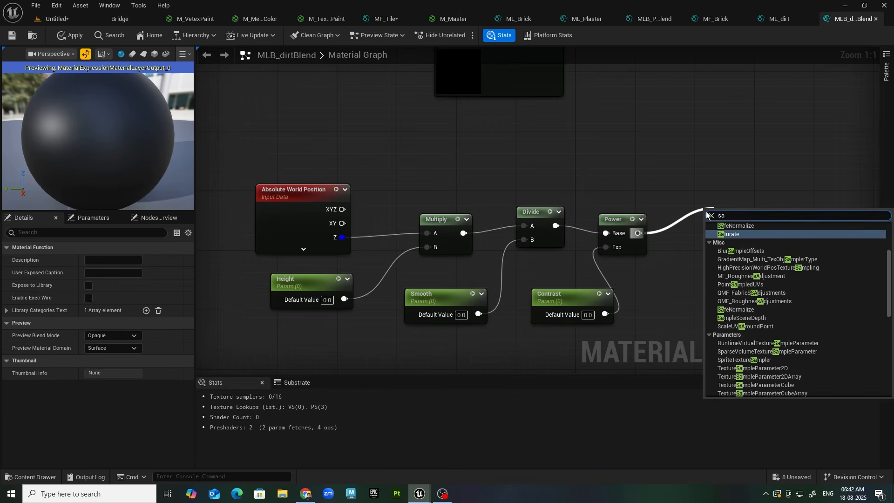
{"action": "type", "text": "tur"}
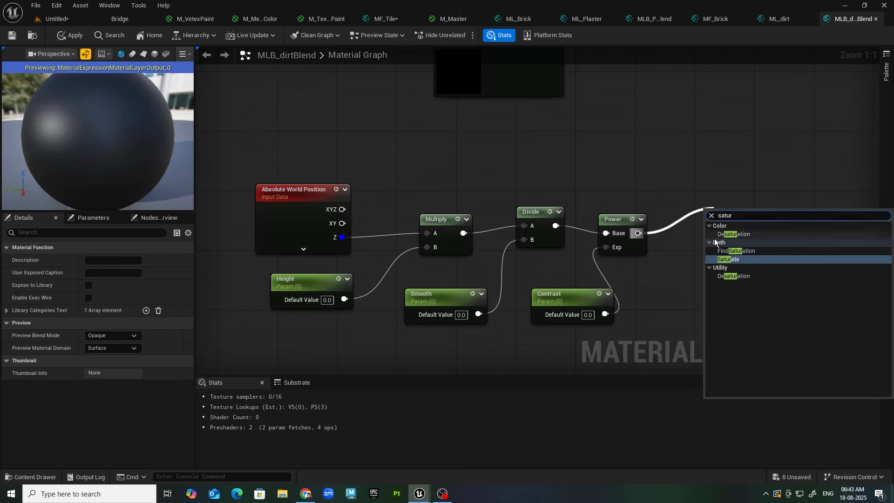
{"action": "left_click", "coordinate": [726, 260]}
{"action": "right_click_drag", "start_coordinate": [778, 204], "coordinate": [684, 324]}
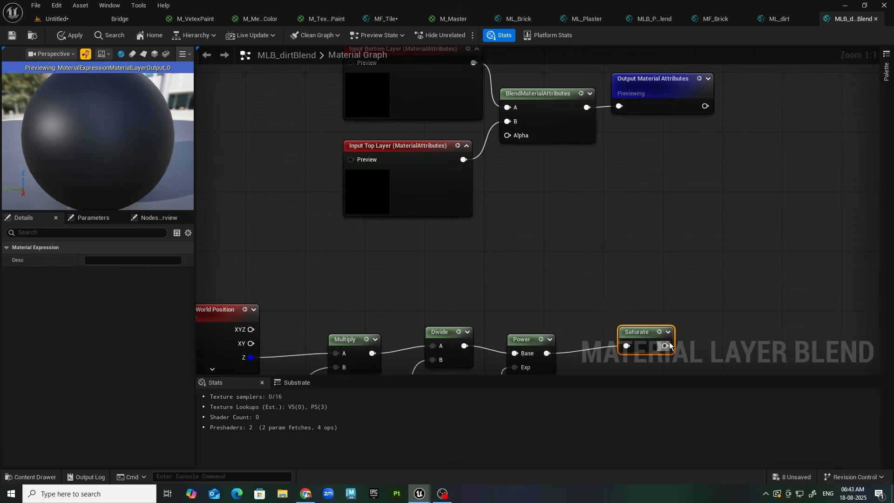
{"action": "left_click_drag", "start_coordinate": [665, 346], "coordinate": [520, 134]}
{"action": "scroll", "coordinate": [610, 223], "scroll_direction": "down", "scroll_amount": 3}
{"action": "right_click_drag", "start_coordinate": [626, 220], "coordinate": [723, 132]}
Step: Return to the level, assign MLB_dirtBlend as the Dirt layer's Blend Asset and check the wall
{"action": "left_click", "coordinate": [60, 19]}
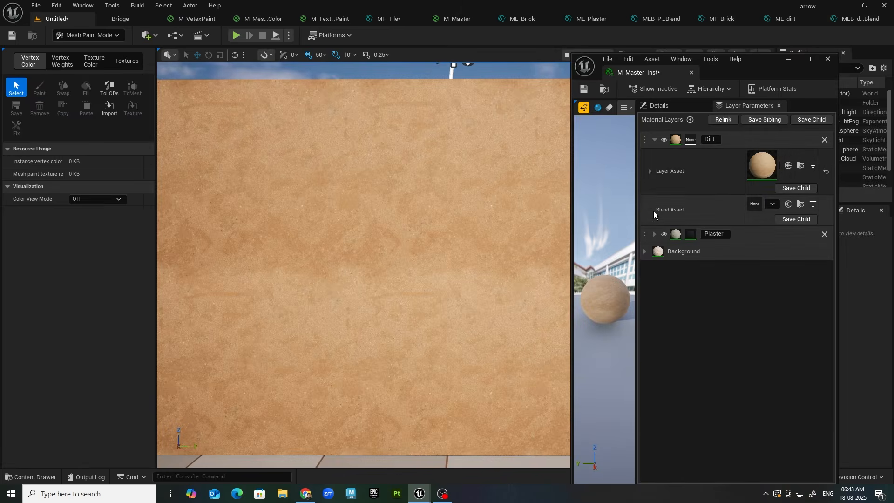
{"action": "left_click", "coordinate": [30, 477]}
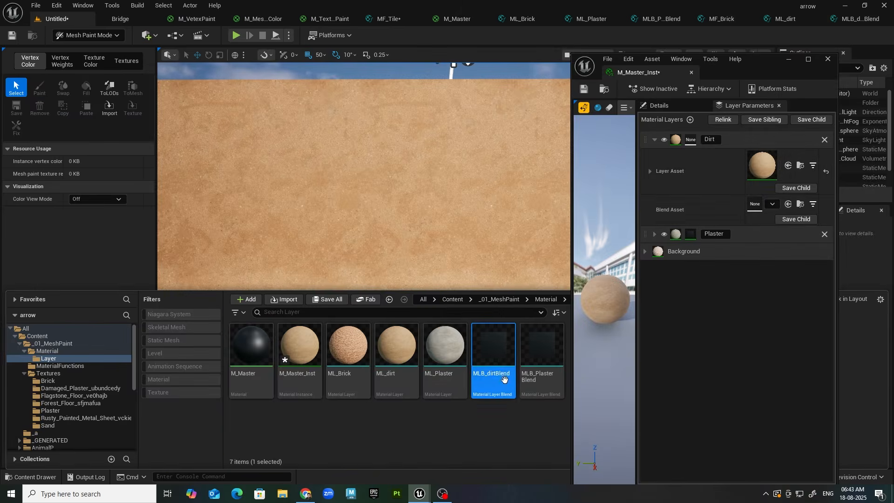
{"action": "left_click_drag", "start_coordinate": [485, 351], "coordinate": [770, 206]}
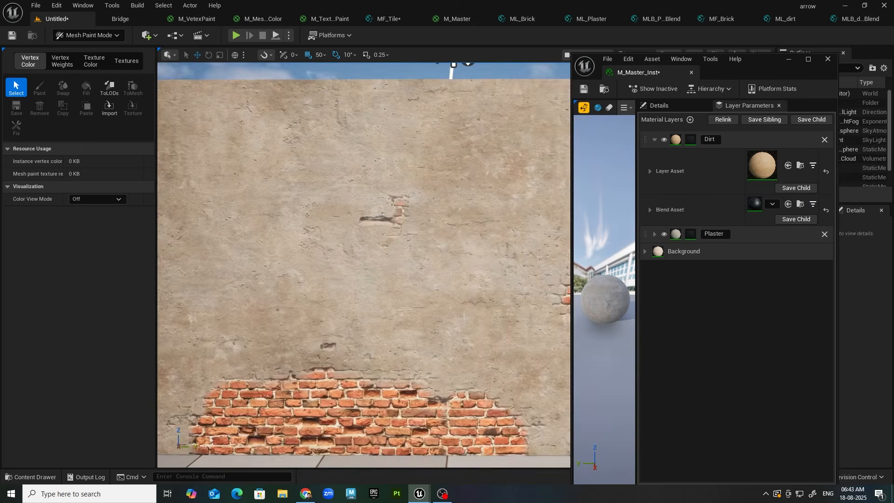
{"action": "right_click_drag", "start_coordinate": [492, 320], "coordinate": [481, 325]}
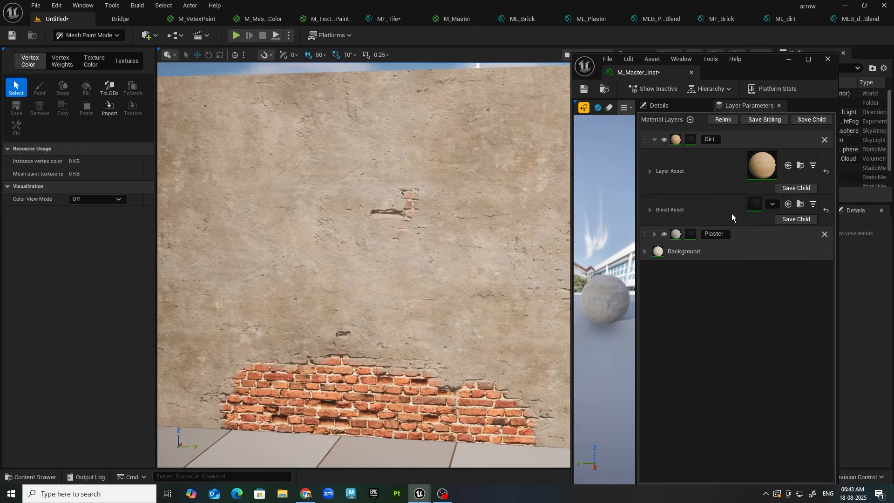
Step: Show the Dirt blend's scalar parameters, override Height and set it to about 0.136
{"action": "left_click", "coordinate": [651, 209]}
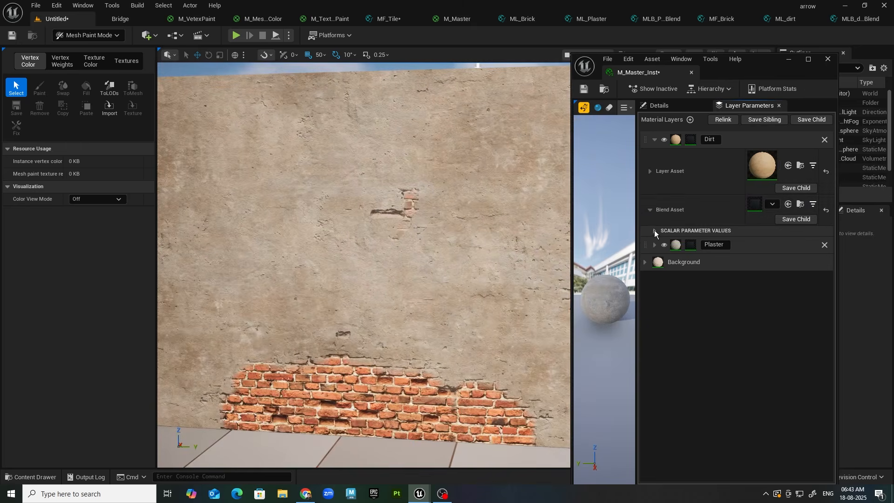
{"action": "left_click", "coordinate": [654, 230]}
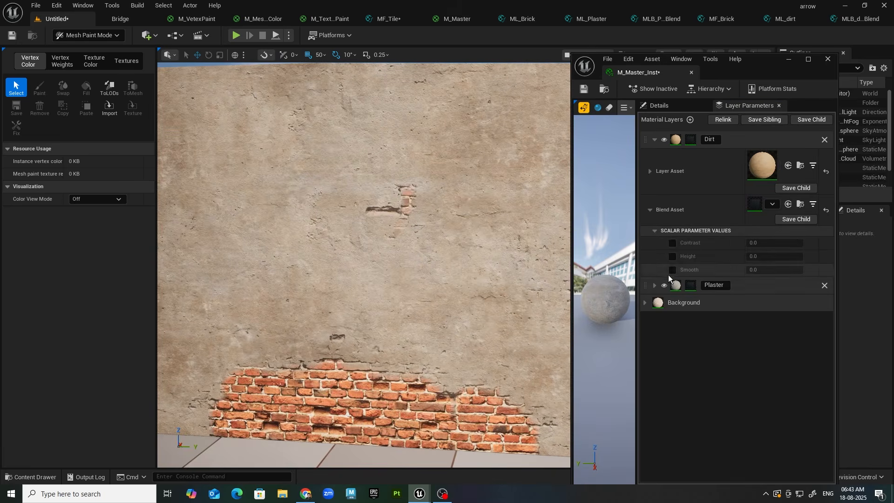
{"action": "left_click", "coordinate": [671, 256]}
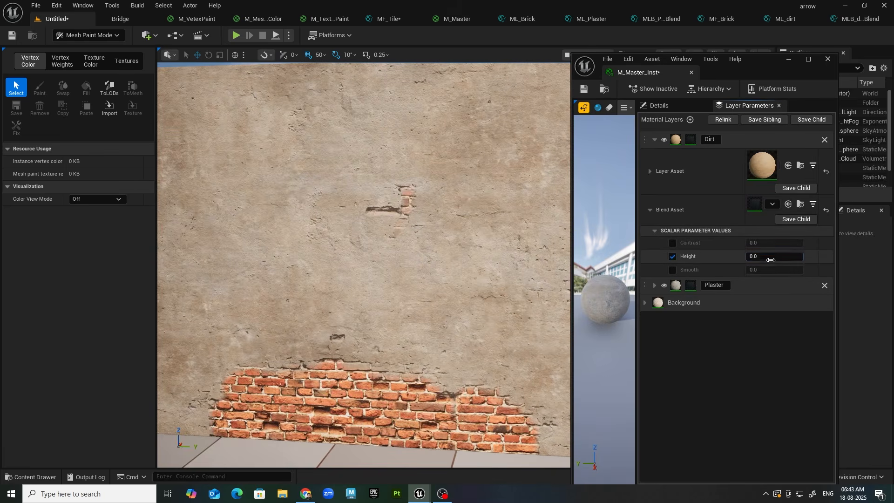
{"action": "left_click_drag", "start_coordinate": [770, 260], "coordinate": [809, 260]}
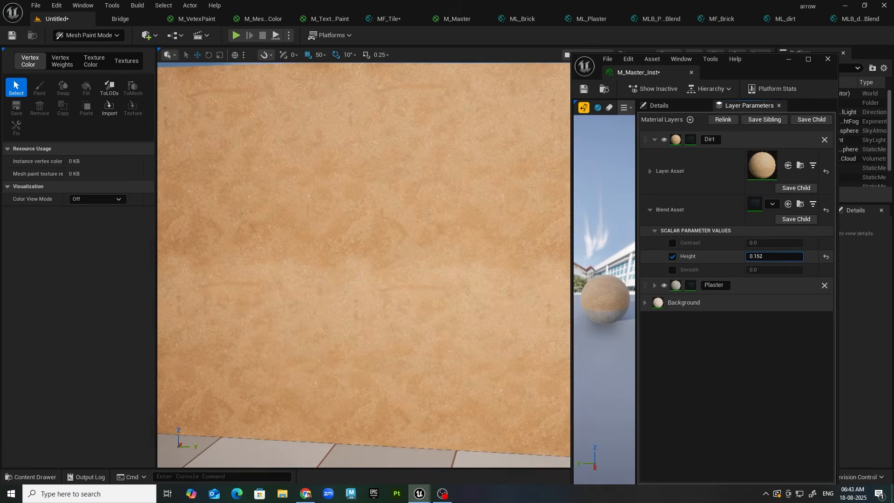
Step: Override Smooth at about 6.98 and Contrast at about 2.88 in the Dirt blend, and view the whole wall
{"action": "left_click", "coordinate": [672, 270]}
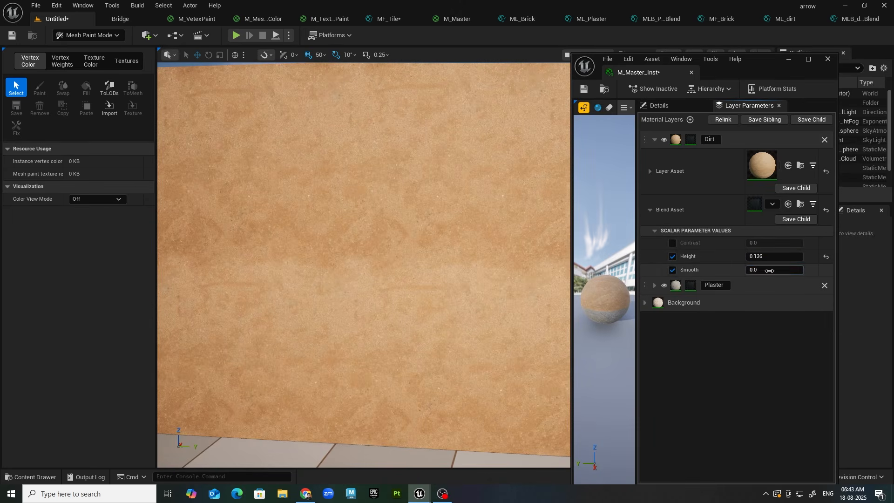
{"action": "left_click_drag", "start_coordinate": [773, 269], "coordinate": [810, 269]}
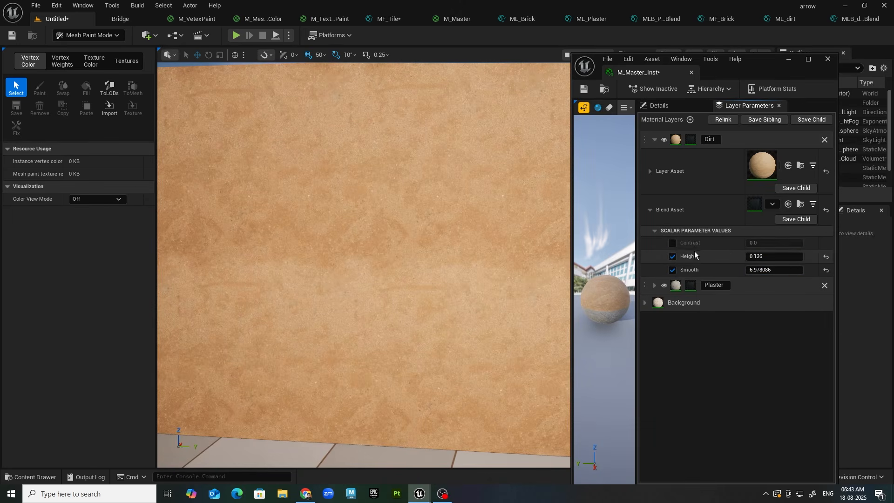
{"action": "left_click", "coordinate": [672, 243]}
{"action": "left_click_drag", "start_coordinate": [771, 244], "coordinate": [805, 242]}
{"action": "key", "text": "s"}
{"action": "right_click_drag", "start_coordinate": [280, 322], "coordinate": [270, 322]}
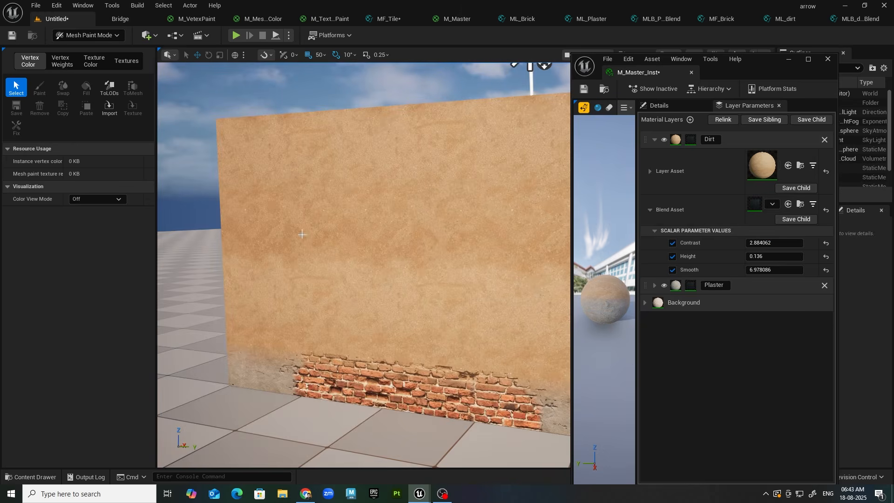
Step: Return to the MLB_dirtBlend graph, minimize the M_Master_Inst window and add a OneMinus (1-x) node above the Saturate node
{"action": "left_click", "coordinate": [856, 18]}
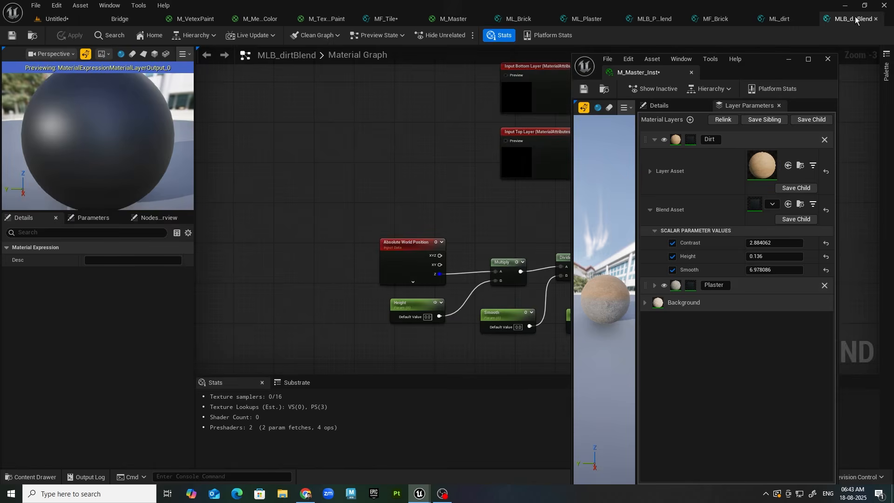
{"action": "left_click", "coordinate": [788, 60]}
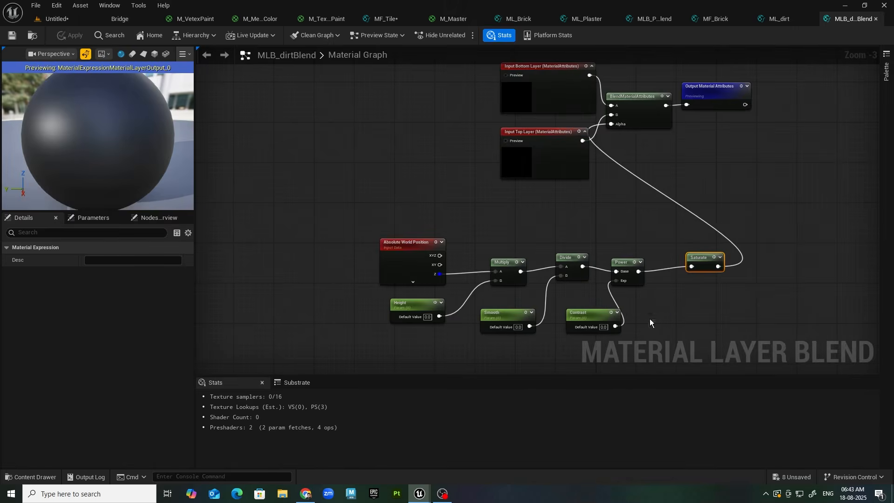
{"action": "left_click", "coordinate": [708, 203]}
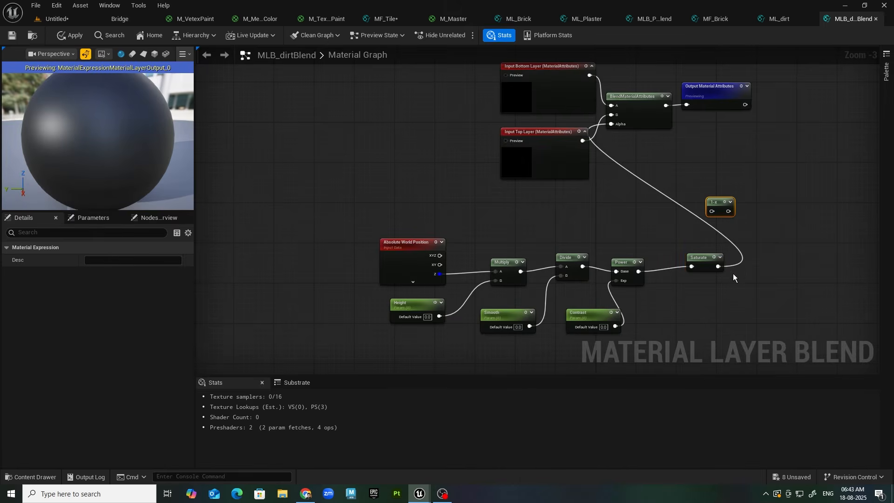
Step: Route the Saturate output through the OneMinus node into the BlendMaterialAttributes Alpha, and check the wall in the level
{"action": "left_click_drag", "start_coordinate": [718, 266], "coordinate": [623, 127]}
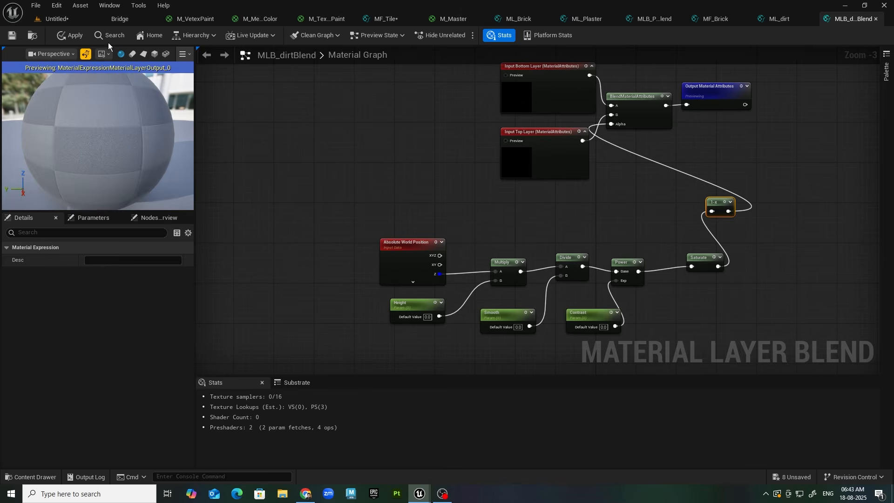
{"action": "left_click", "coordinate": [52, 18]}
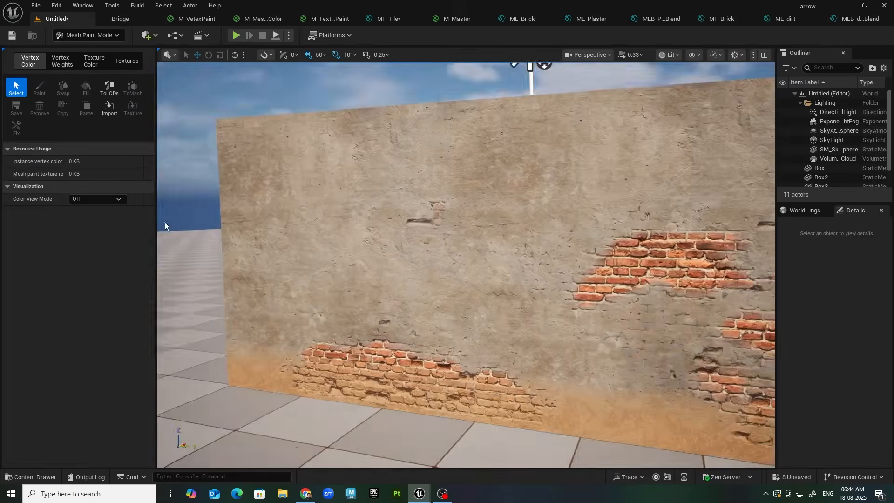
{"action": "left_click_drag", "start_coordinate": [569, 428], "coordinate": [481, 487], "text": "alt"}
Step: Restore the M_Master_Inst window and set the Dirt blend's Height to 0.104 and Smooth to about 24.28
{"action": "mouse_move", "coordinate": [438, 492]}
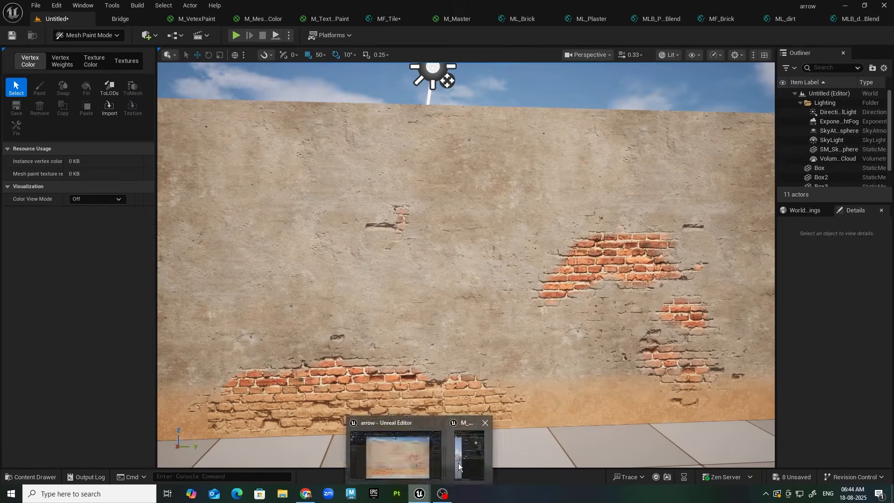
{"action": "left_click", "coordinate": [458, 462]}
{"action": "left_click", "coordinate": [773, 256]}
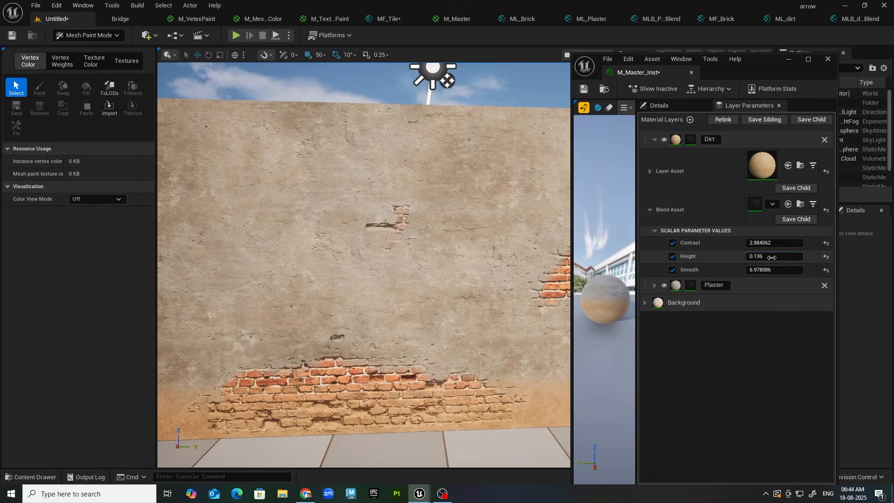
{"action": "type", "text": "0.72"}
{"action": "left_click_drag", "start_coordinate": [774, 257], "coordinate": [796, 271]}
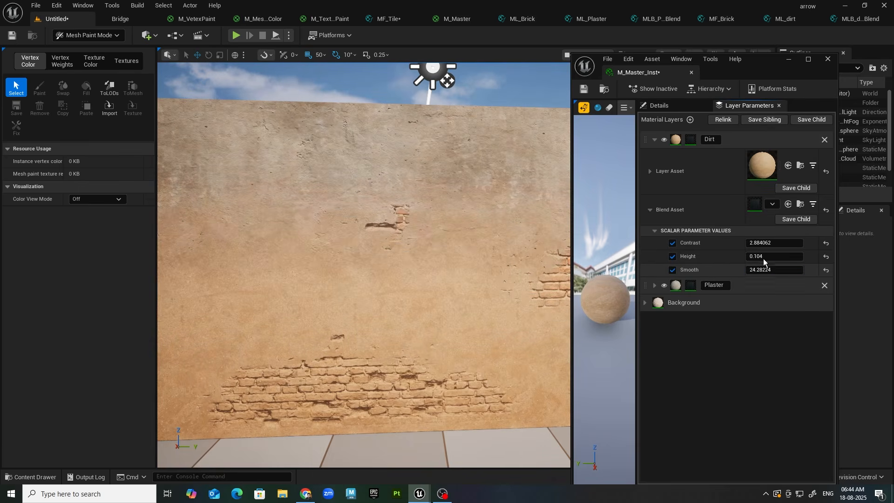
Step: Set the Dirt blend's Contrast to about 0.49, inspect the wall's base from an angle and fine-tune Smooth
{"action": "mouse_move", "coordinate": [756, 243]}
{"action": "left_mouse_down"}
{"action": "mouse_move", "coordinate": [787, 243]}
{"action": "mouse_move", "coordinate": [758, 242]}
{"action": "left_mouse_up"}
{"action": "left_click_drag", "start_coordinate": [419, 261], "coordinate": [406, 282], "text": "alt"}
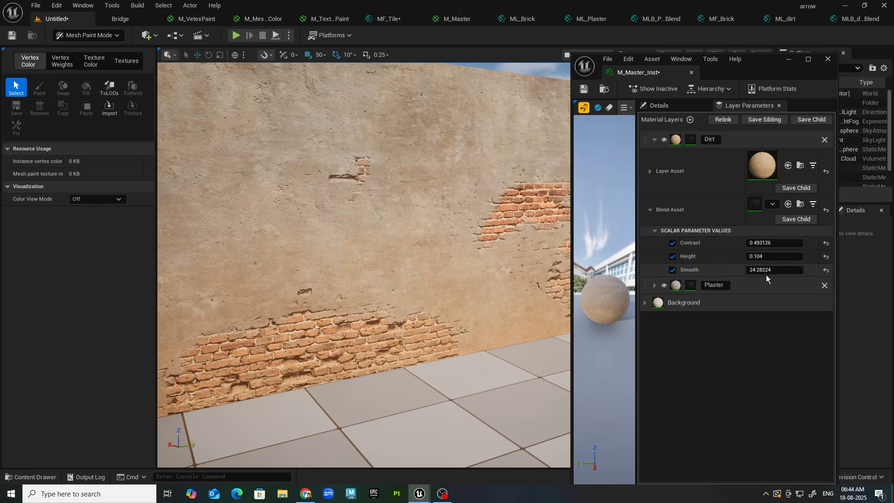
{"action": "left_click_drag", "start_coordinate": [768, 270], "coordinate": [775, 270]}
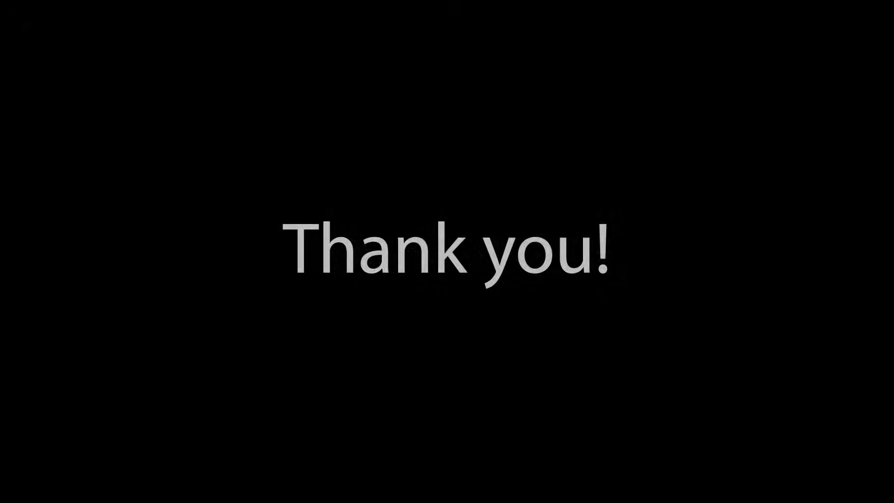